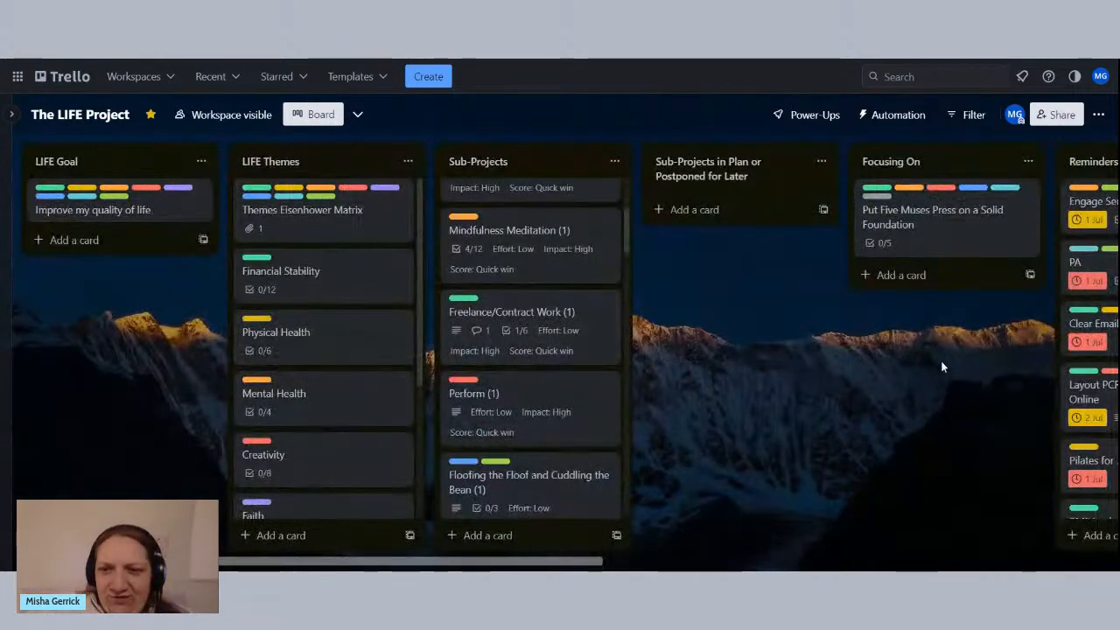
# Step: Look over the lists on The LIFE Project board, from LIFE Goal through to In Progress
pyautogui.moveTo(939, 368); pyautogui.dragTo(289, 315)
pyautogui.moveTo(845, 313); pyautogui.dragTo(1065, 319)
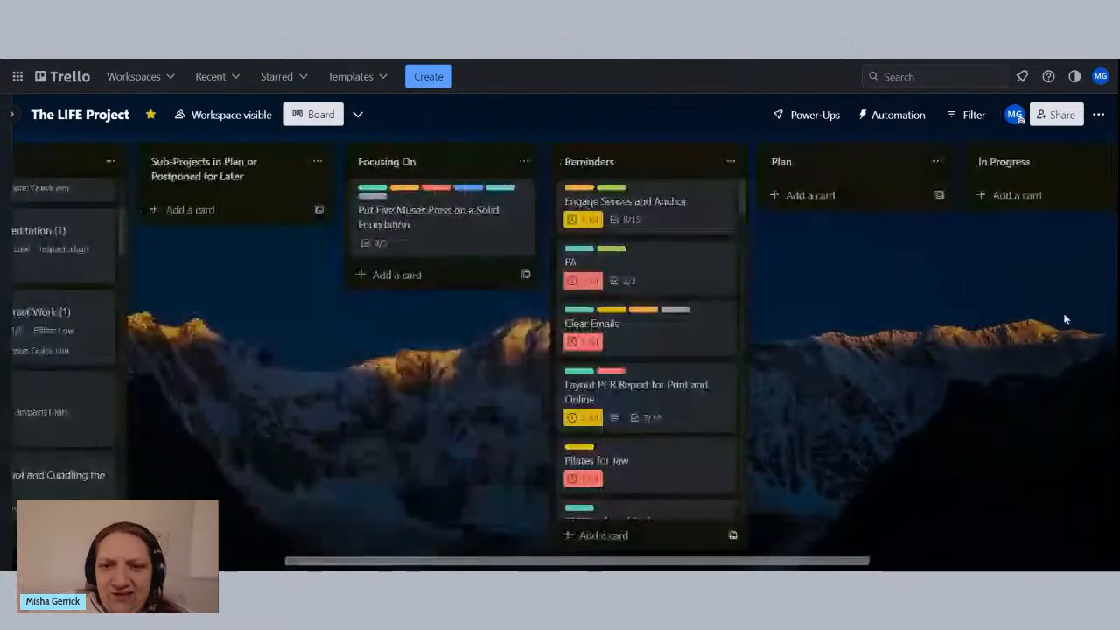
pyautogui.moveTo(404, 367); pyautogui.dragTo(828, 362)
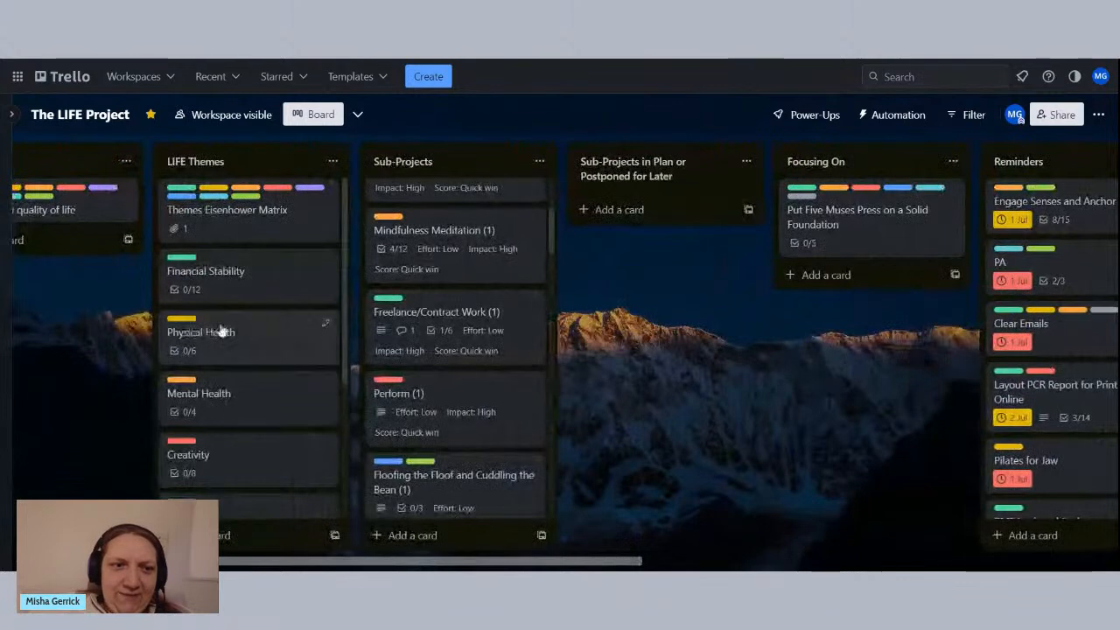
pyautogui.moveTo(38, 310); pyautogui.dragTo(324, 318)
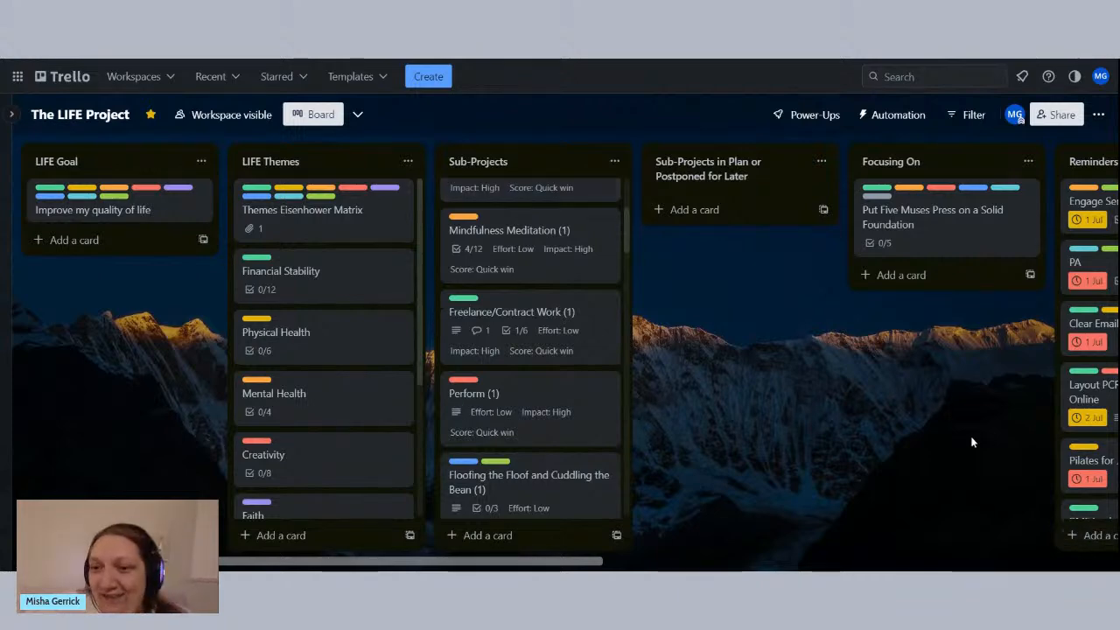
pyautogui.moveTo(970, 443); pyautogui.dragTo(1015, 350)
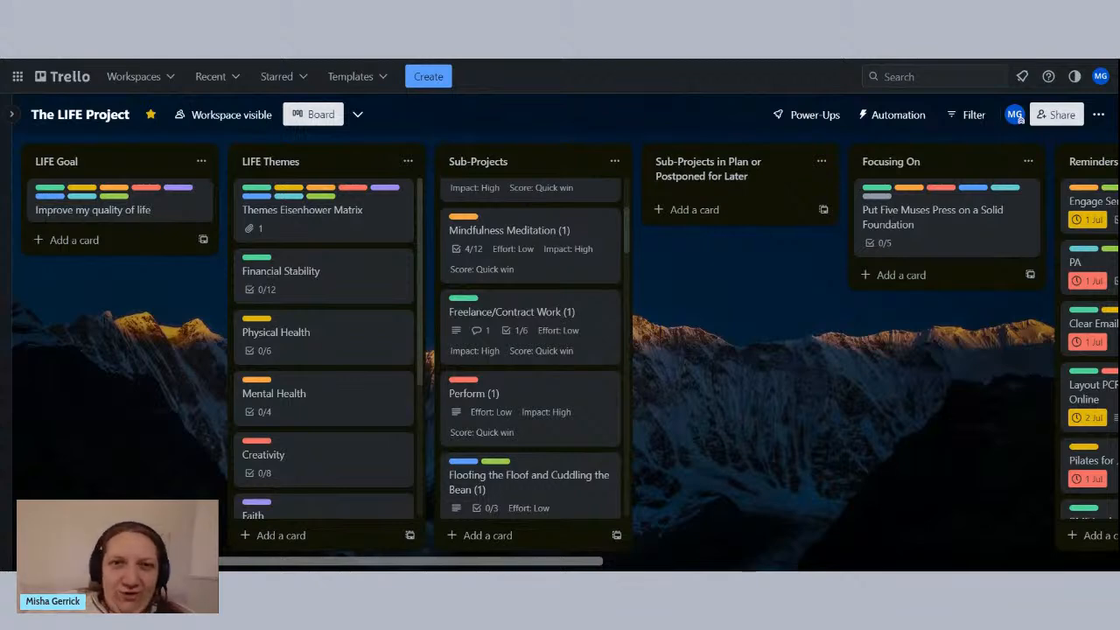
pyautogui.moveTo(898, 334); pyautogui.dragTo(382, 335)
pyautogui.moveTo(977, 349); pyautogui.dragTo(1103, 330)
pyautogui.moveTo(389, 404)
pyautogui.mouseDown()
pyautogui.moveTo(500, 410)
pyautogui.moveTo(749, 378)
pyautogui.mouseUp()
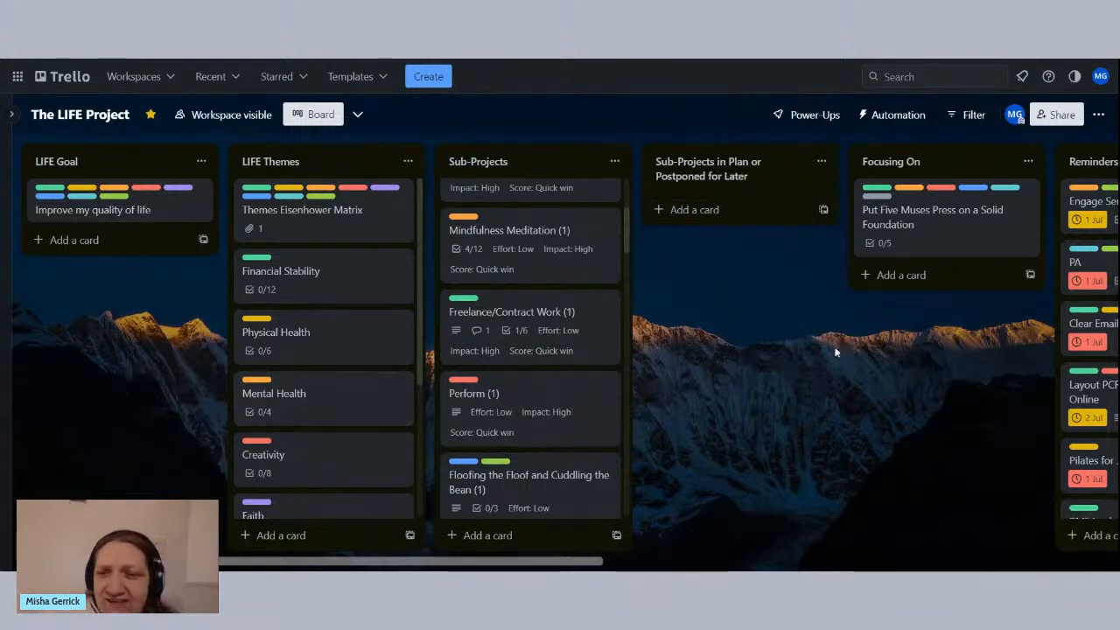
pyautogui.moveTo(861, 355); pyautogui.dragTo(875, 333)
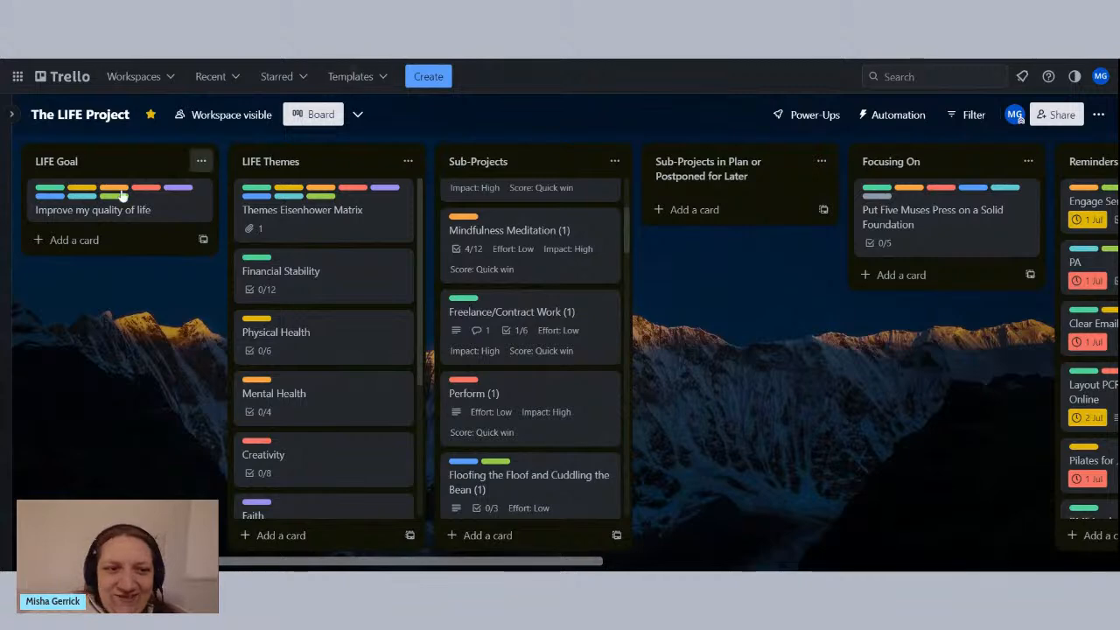
# Step: Open the "Improve my quality of life" card in the LIFE Goal list, review its labels and close it
pyautogui.scroll(-2, 737, 199)
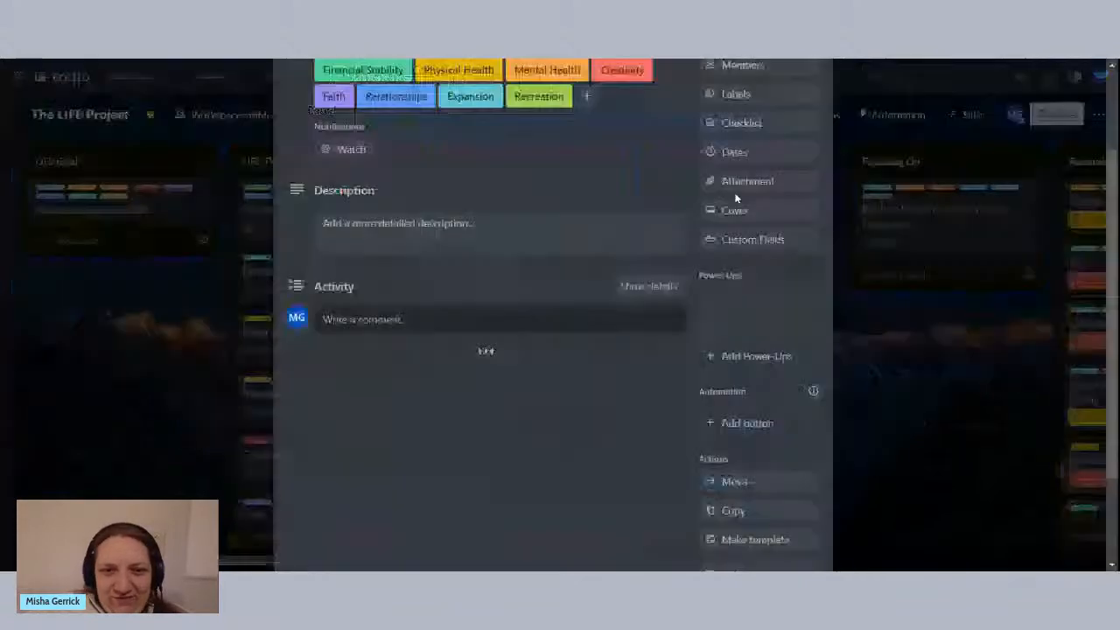
pyautogui.scroll(2, 736, 198)
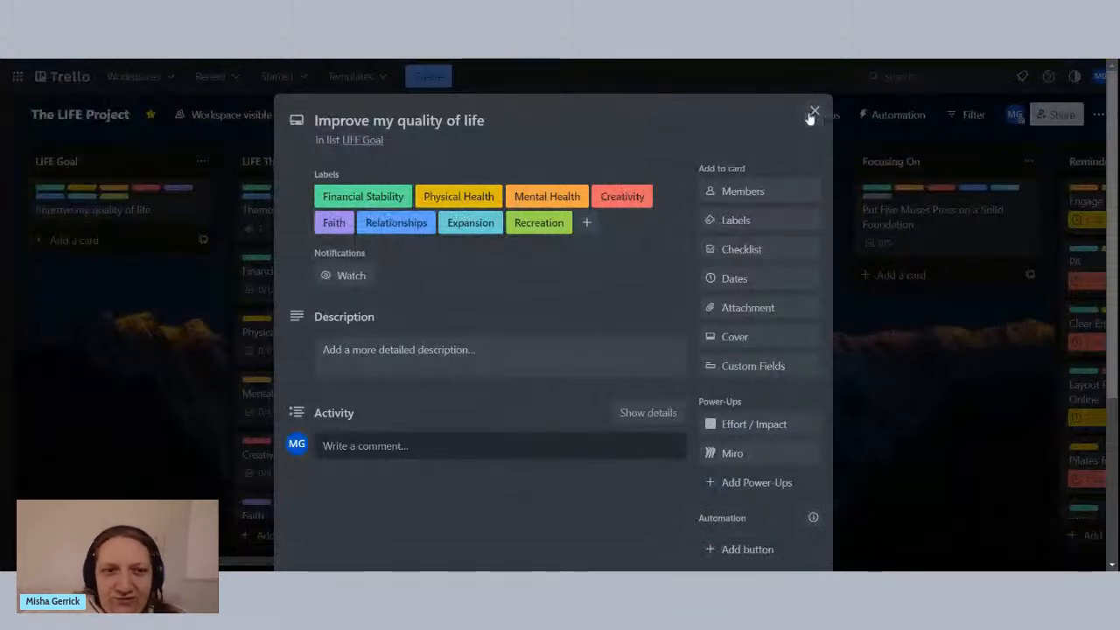
pyautogui.click(68, 150)
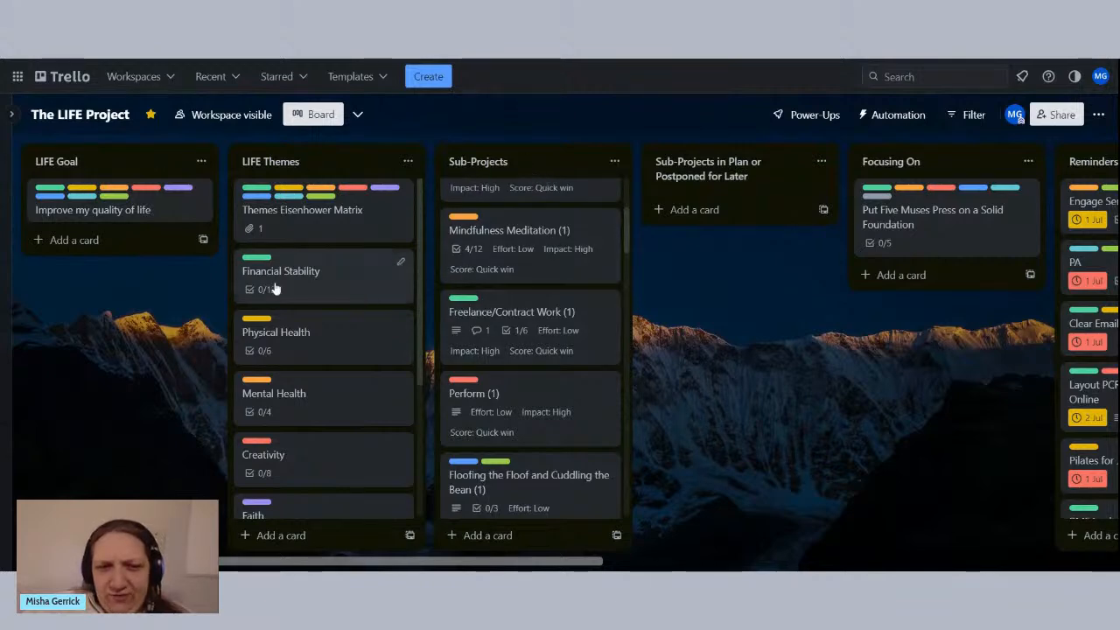
# Step: Examine all the theme cards in the LIFE Themes list, from Themes Eisenhower Matrix down to Recreation
pyautogui.scroll(-3, 274, 289)
pyautogui.scroll(3, 274, 289)
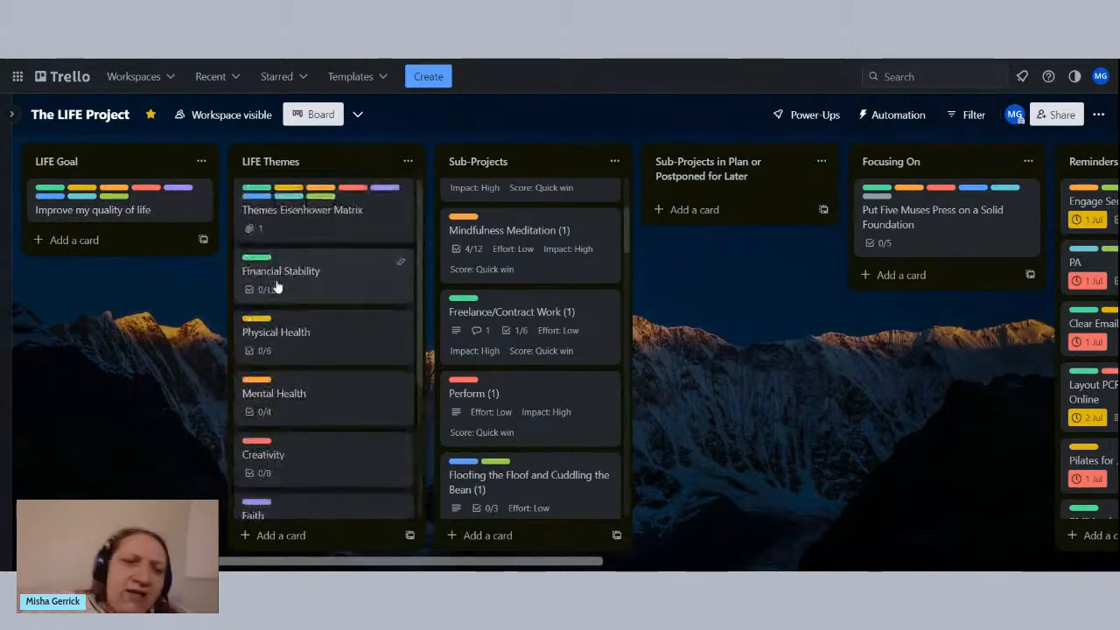
pyautogui.scroll(-3, 275, 287)
pyautogui.scroll(3, 278, 274)
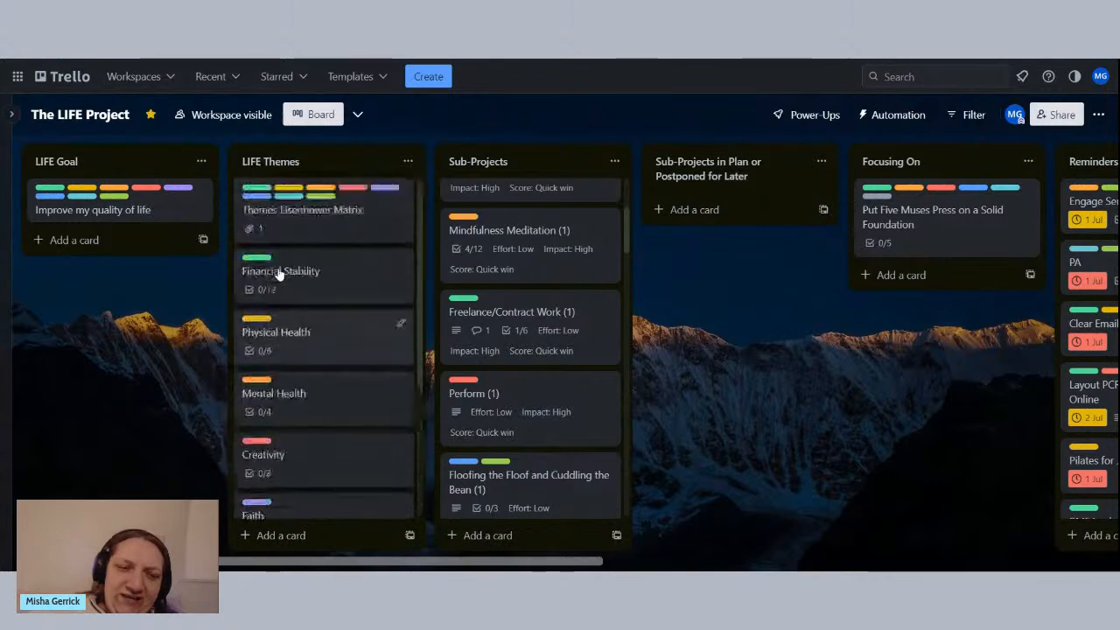
pyautogui.scroll(-3, 278, 274)
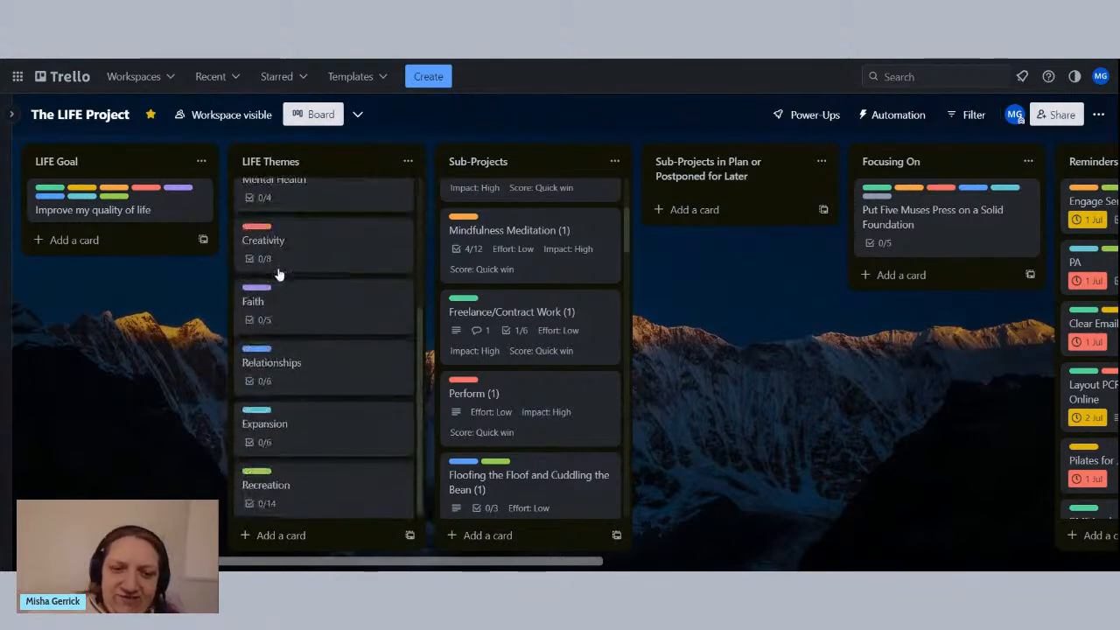
pyautogui.scroll(3, 278, 274)
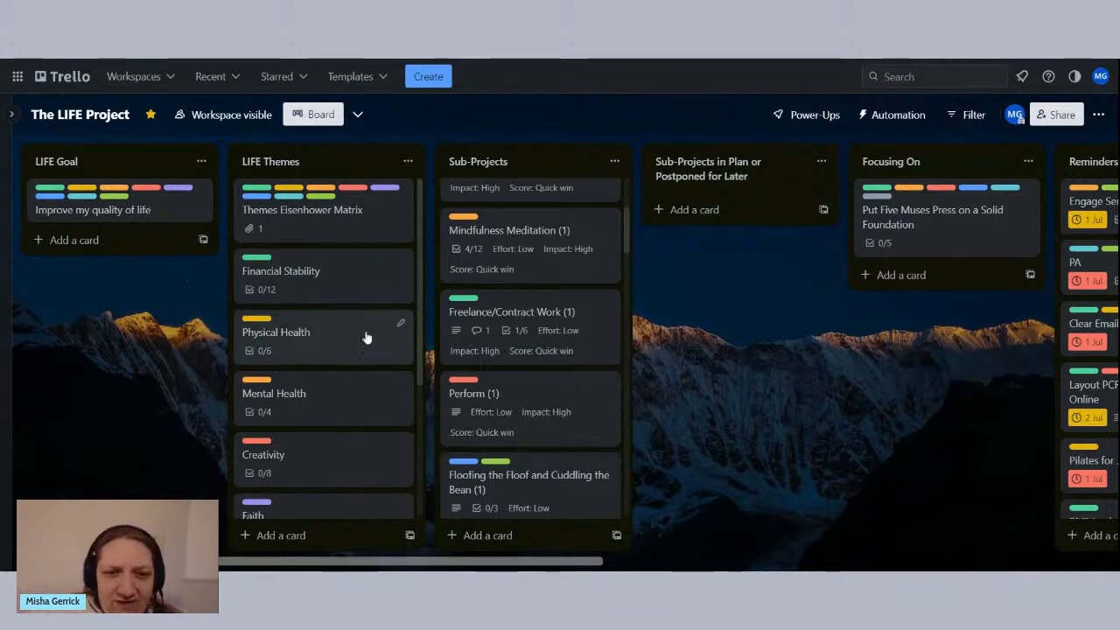
pyautogui.scroll(-1, 301, 289)
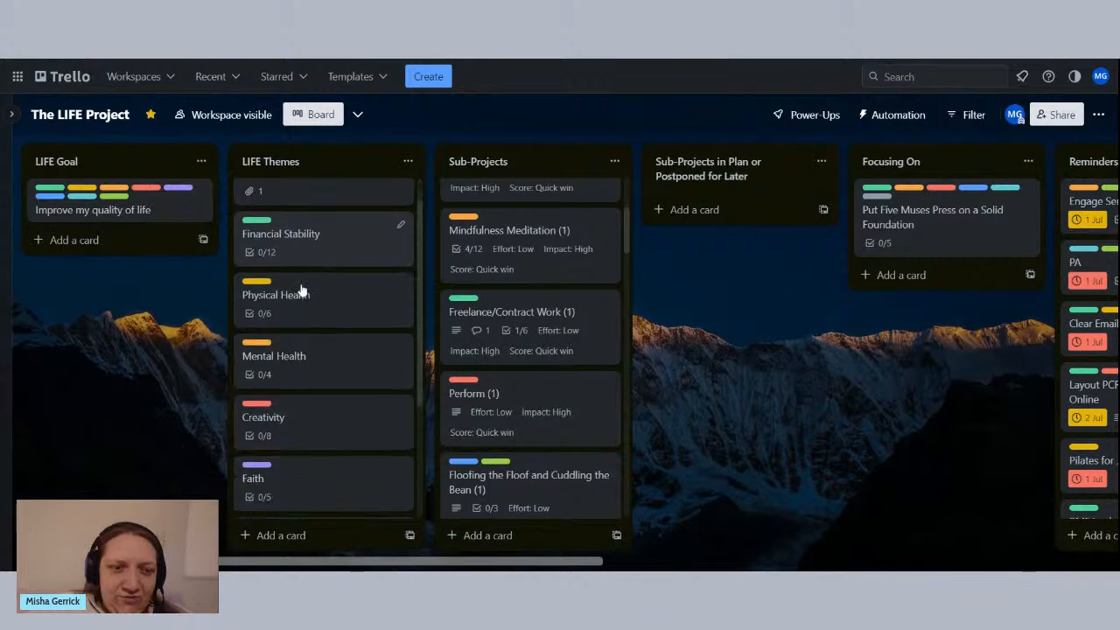
pyautogui.scroll(-2, 300, 289)
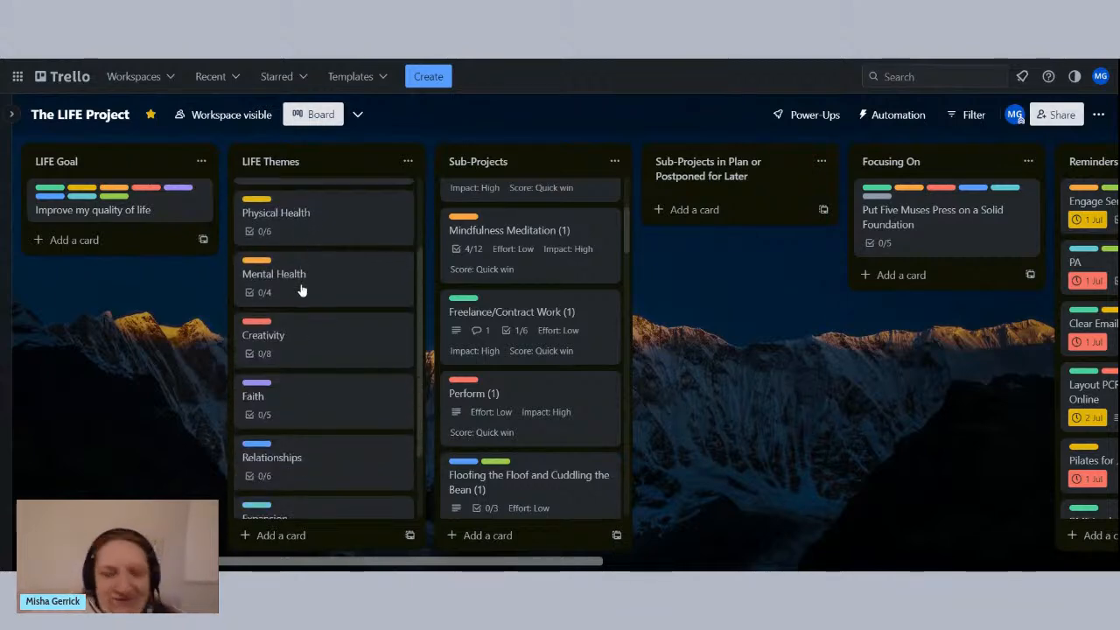
pyautogui.scroll(-2, 300, 290)
pyautogui.scroll(5, 300, 290)
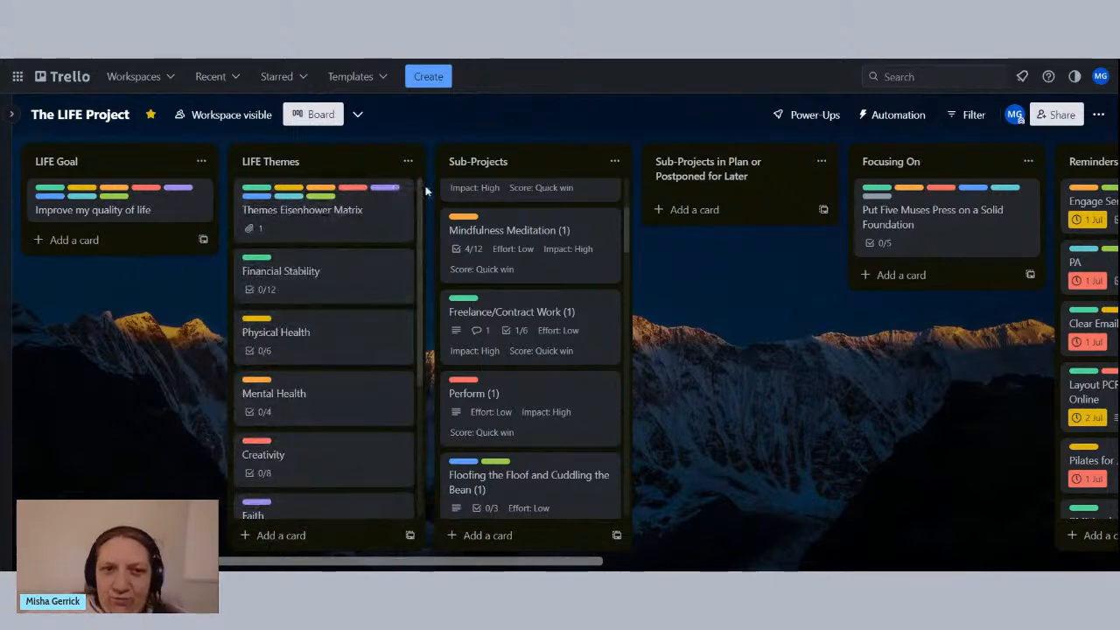
# Step: Open the Themes Eisenhower Matrix card and examine the four quadrants of its attached Miro board
pyautogui.click(343, 233)
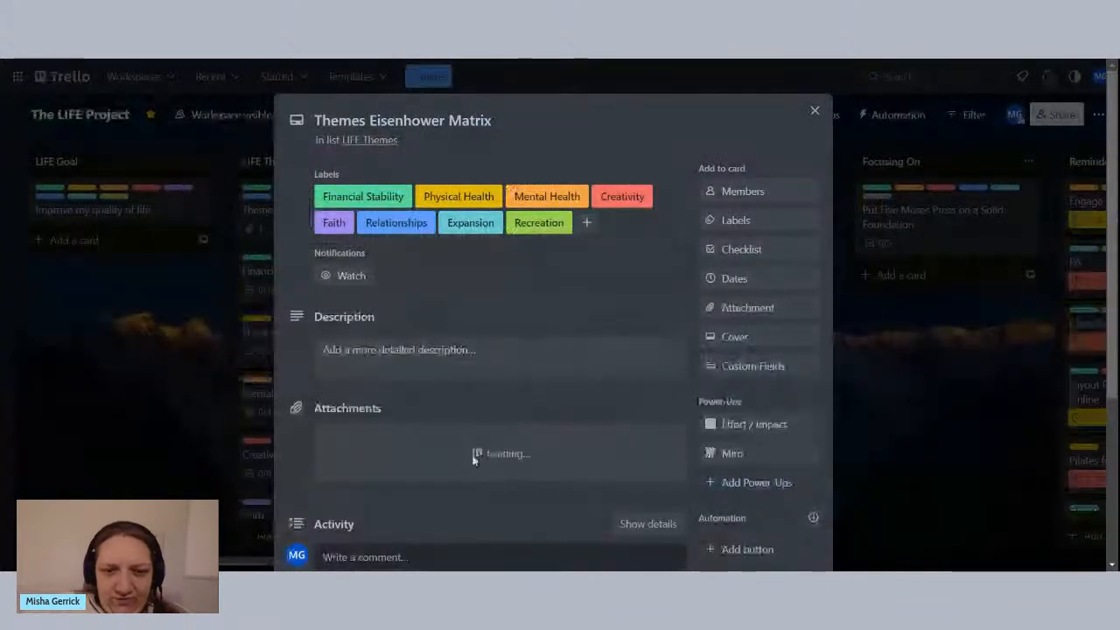
pyautogui.scroll(-1, 477, 328)
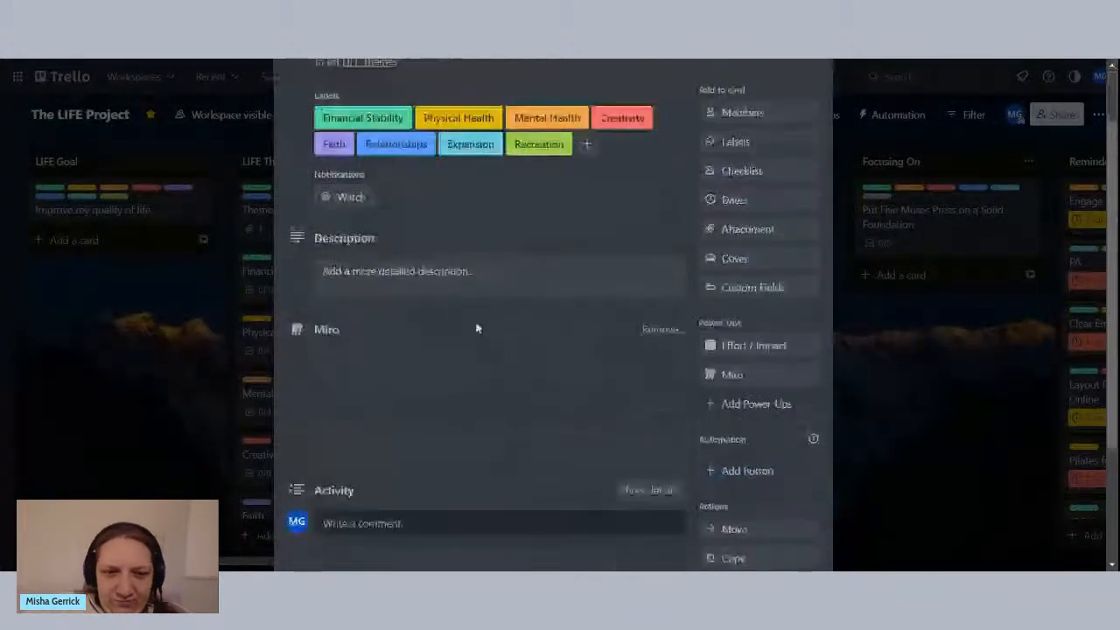
pyautogui.scroll(-1, 477, 329)
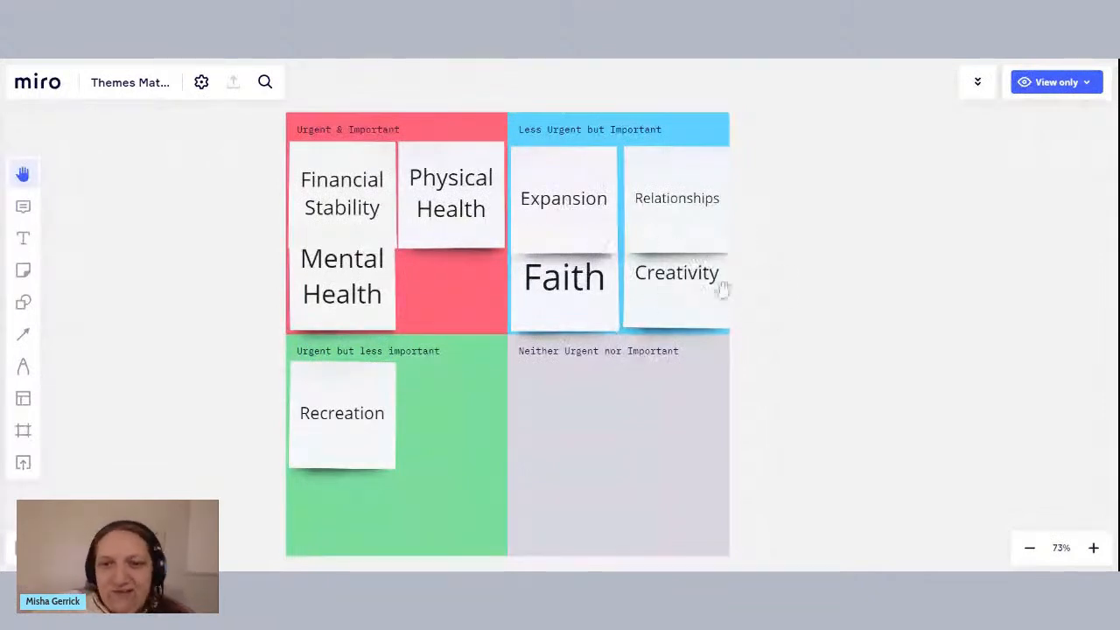
pyautogui.scroll(-1, 648, 245)
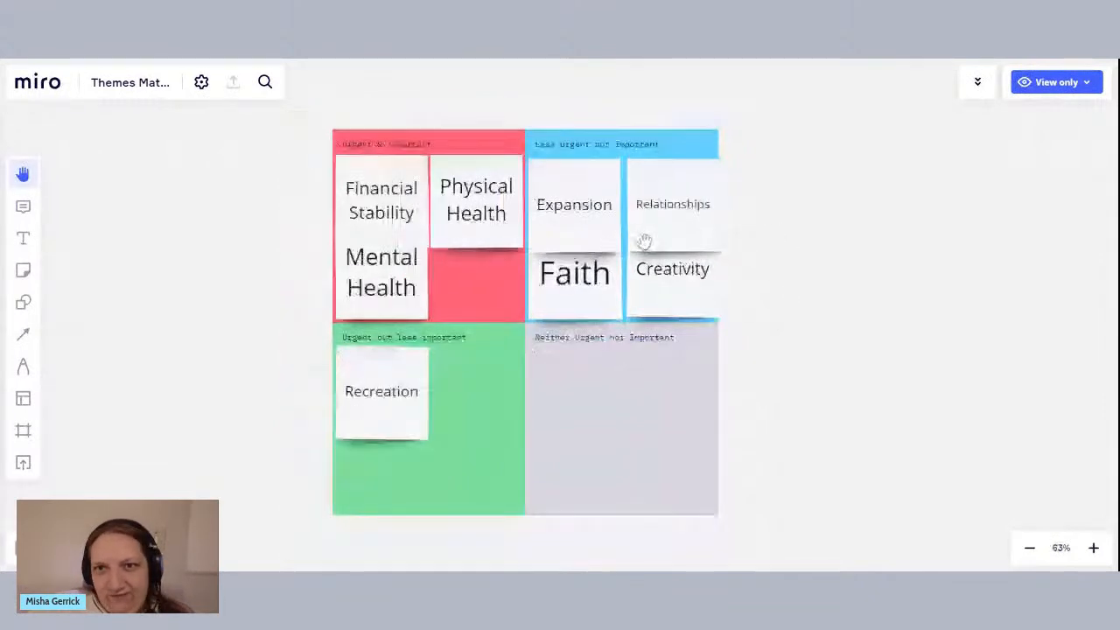
pyautogui.scroll(1, 644, 242)
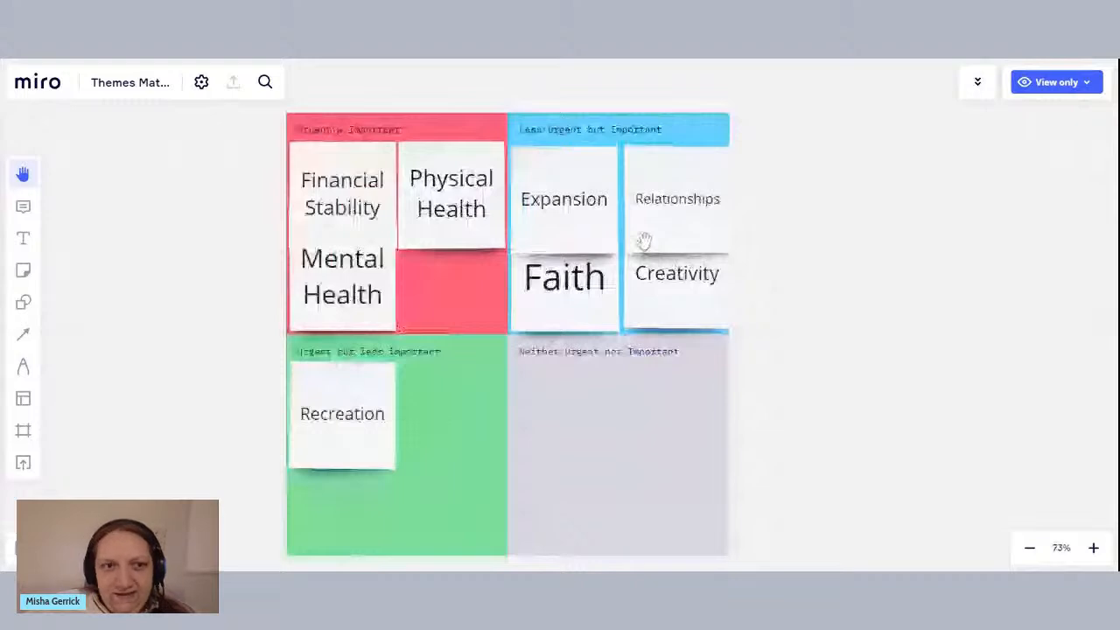
pyautogui.scroll(-2, 644, 241)
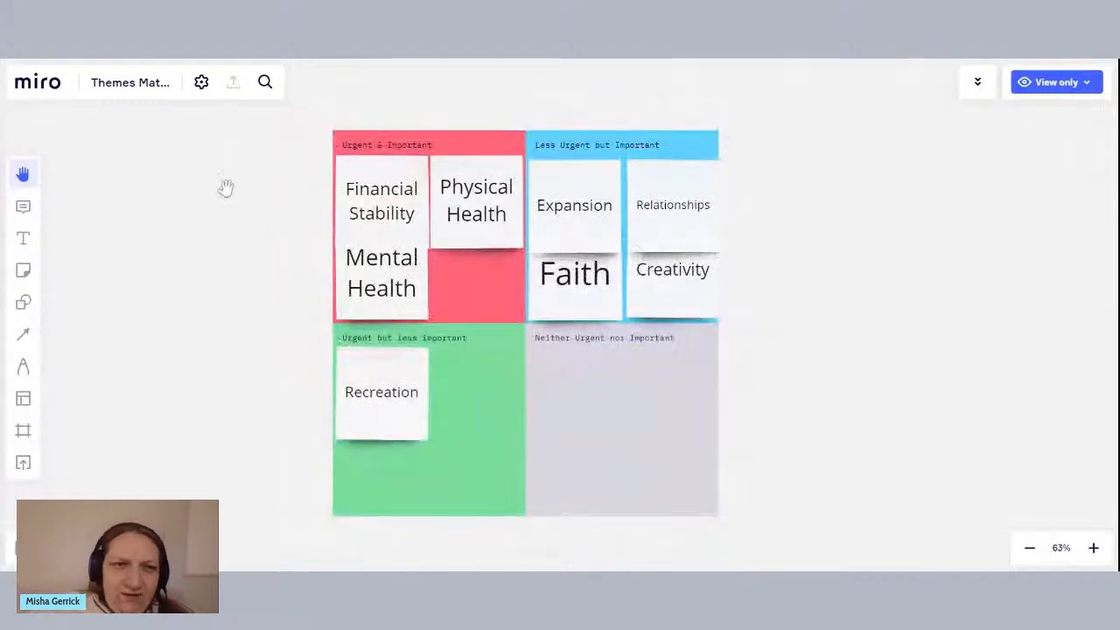
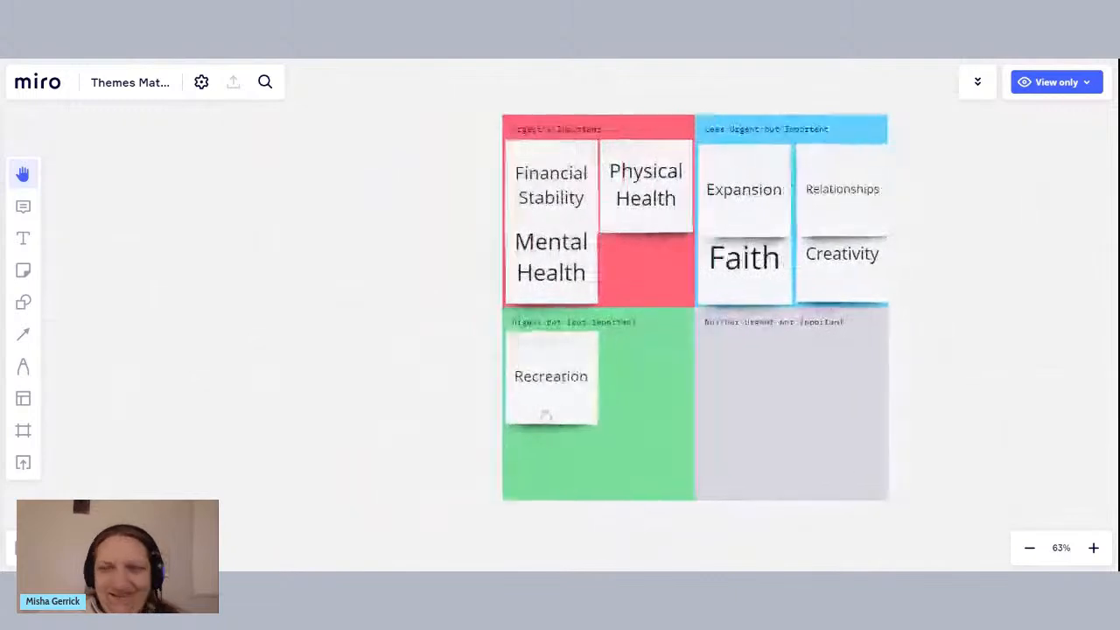
# Step: Check the view-only matrix's access information, switch to the editable Themes Matrix board in Miro, and dismiss its Slack banner
pyautogui.click(1085, 83)
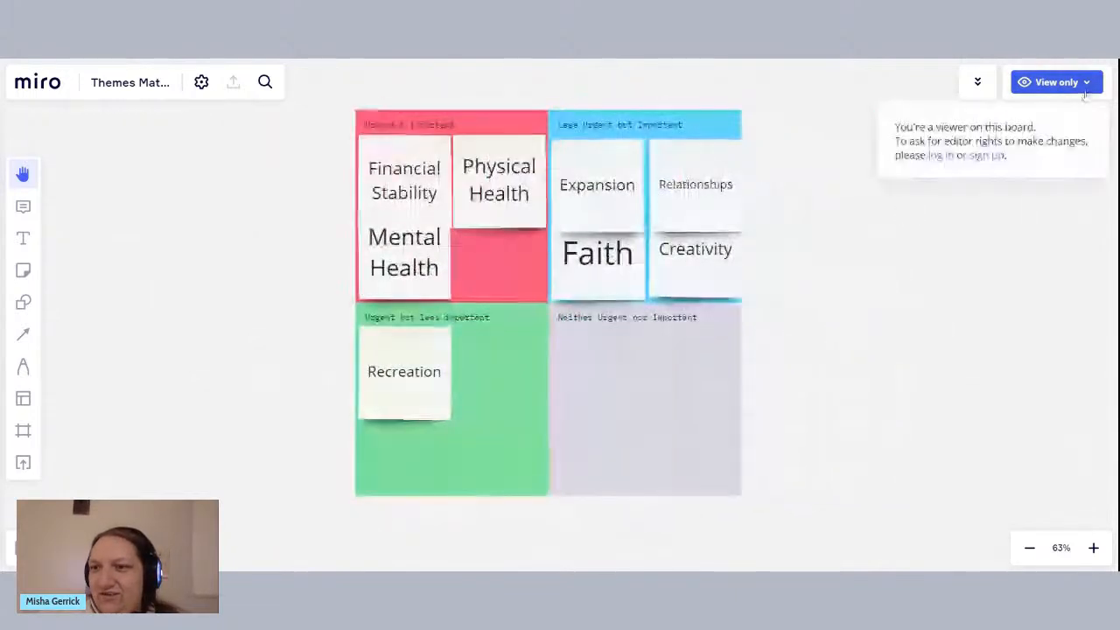
pyautogui.click(944, 161)
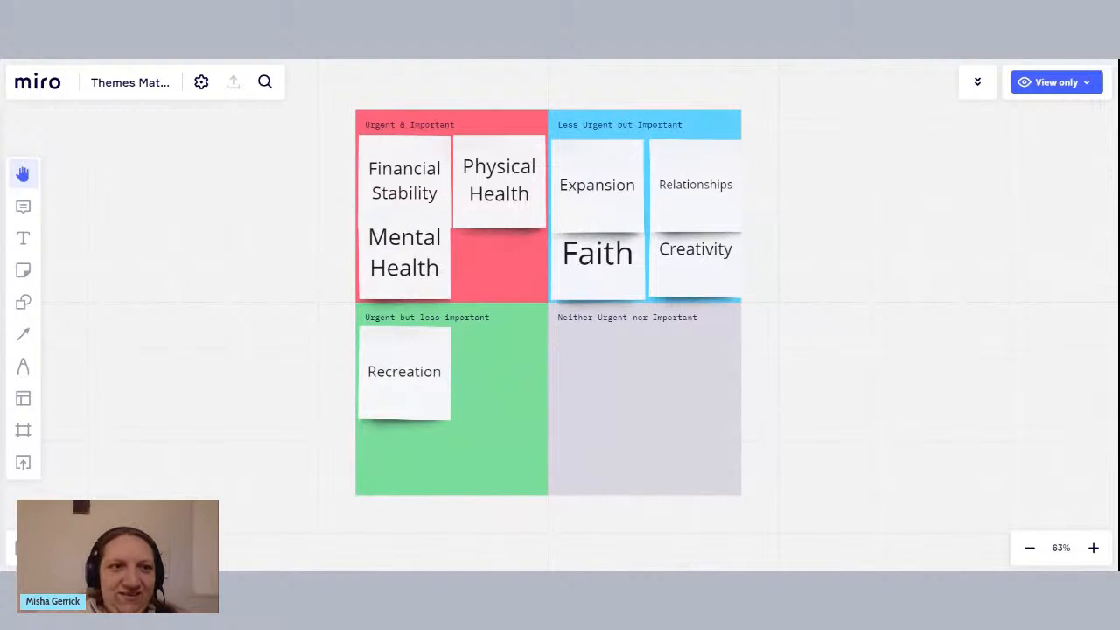
pyautogui.hotkey('ctrl', 'shift', 'Tab')
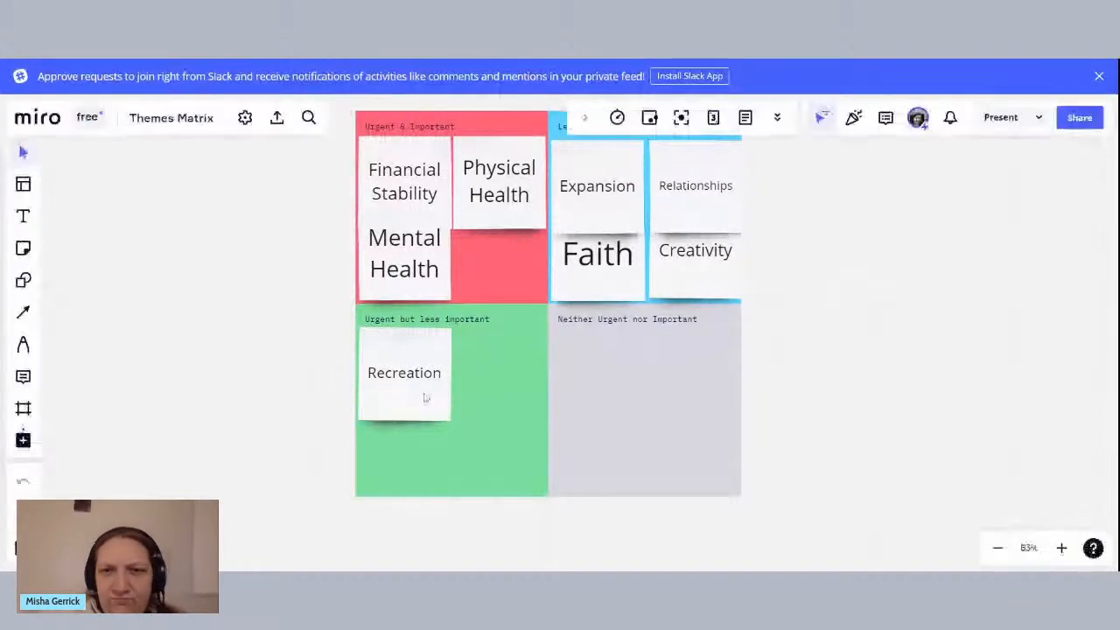
pyautogui.click(1099, 76)
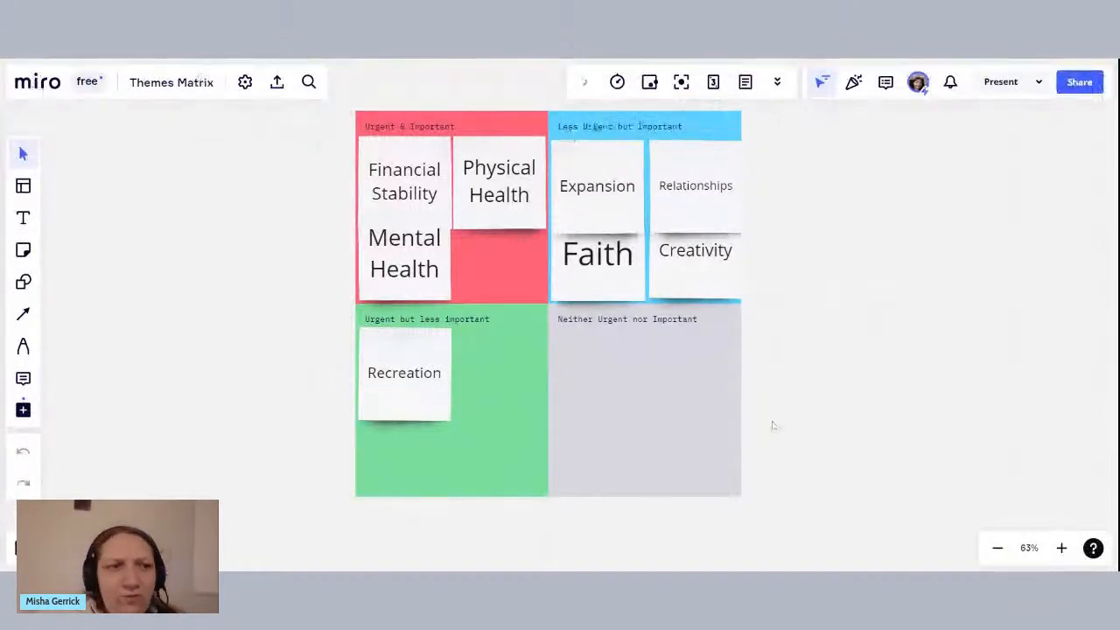
# Step: Move the Recreation sticky note from the "Urgent but less important" quadrant to the outer edge of "Less Urgent but Important", beside Relationships
pyautogui.click(417, 388)
pyautogui.moveTo(417, 387); pyautogui.dragTo(789, 229)
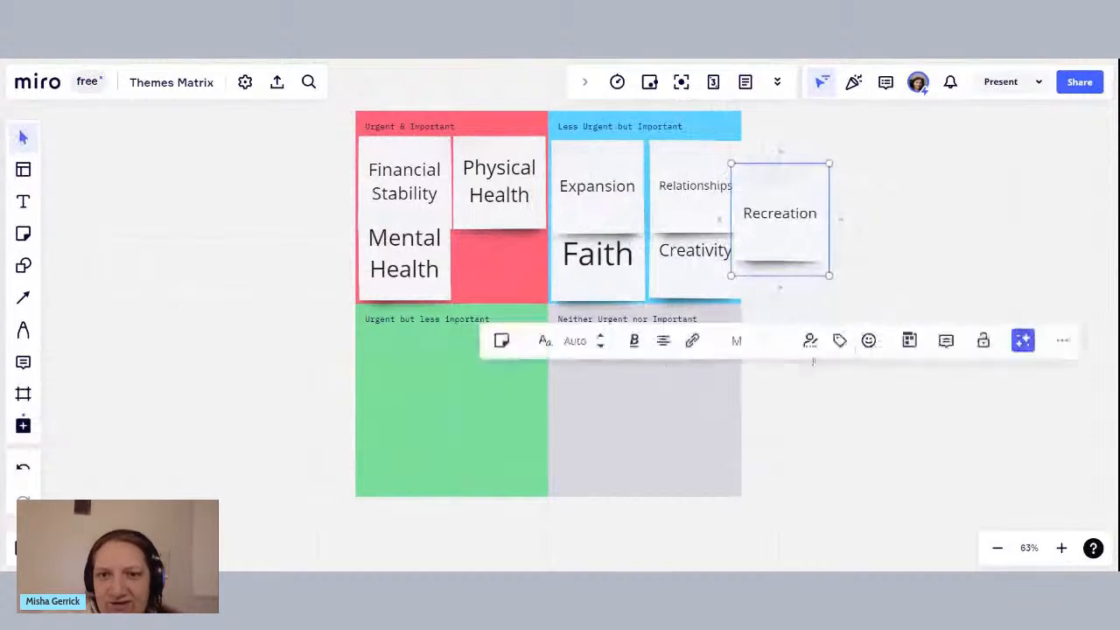
pyautogui.click(930, 207)
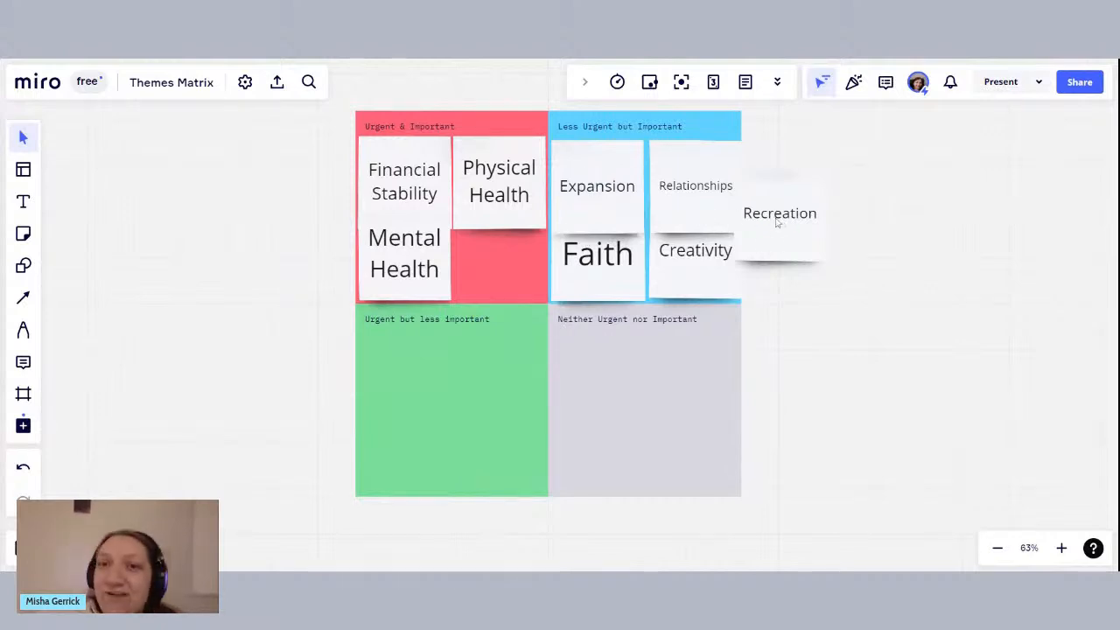
pyautogui.moveTo(790, 240)
pyautogui.mouseDown()
pyautogui.moveTo(773, 242)
pyautogui.moveTo(789, 240)
pyautogui.mouseUp()
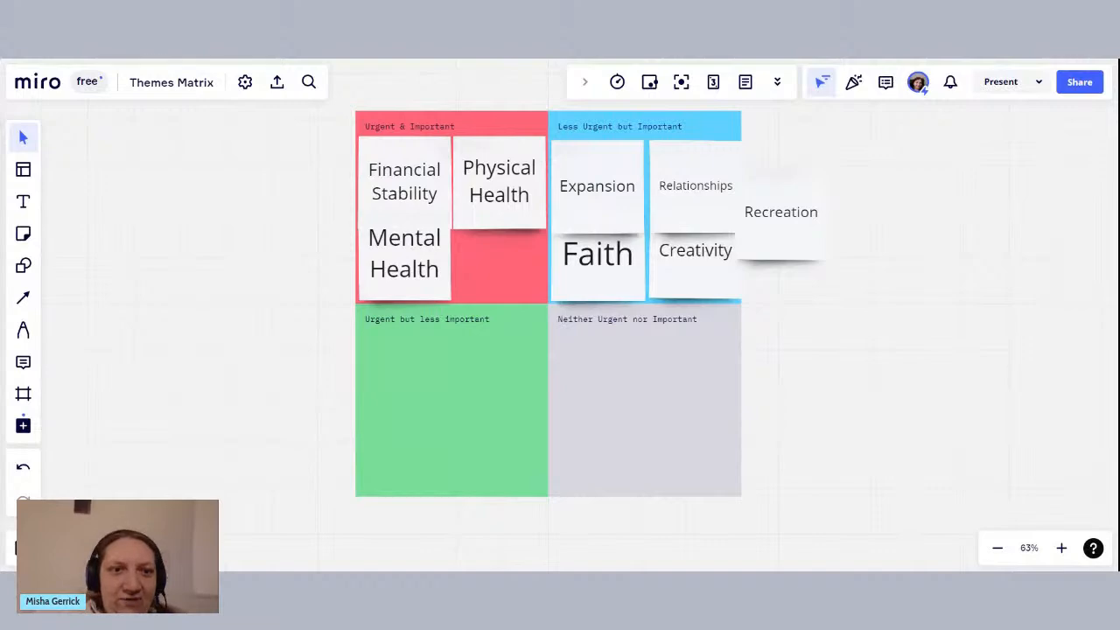
# Step: Switch back to the Trello board, open the Financial Stability card and review its income sources checklist
pyautogui.click(676, 60)
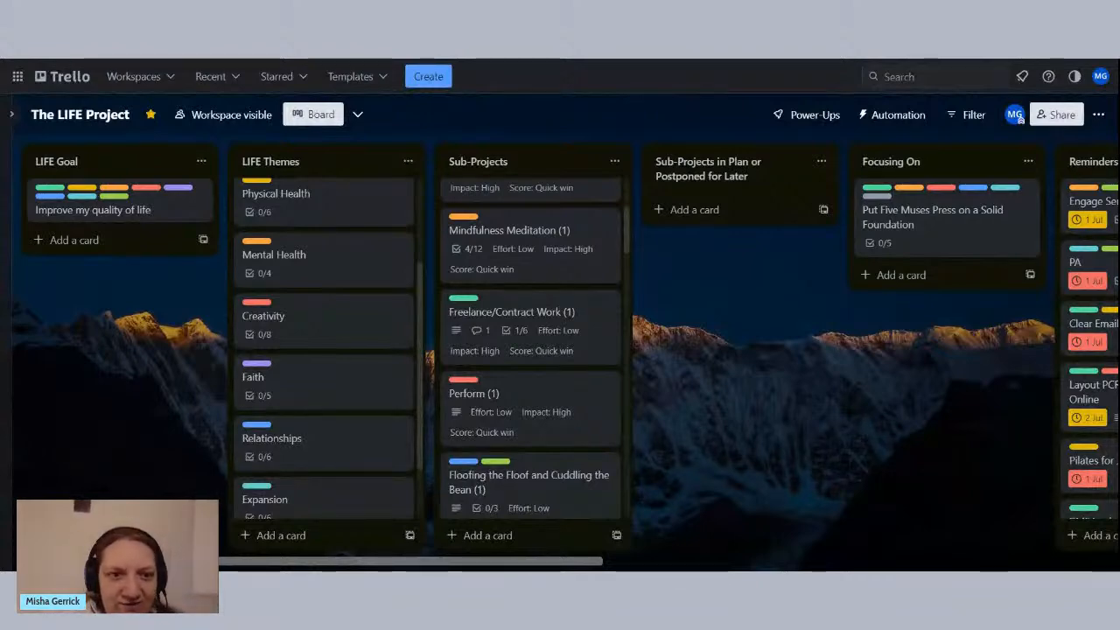
pyautogui.scroll(3, 341, 369)
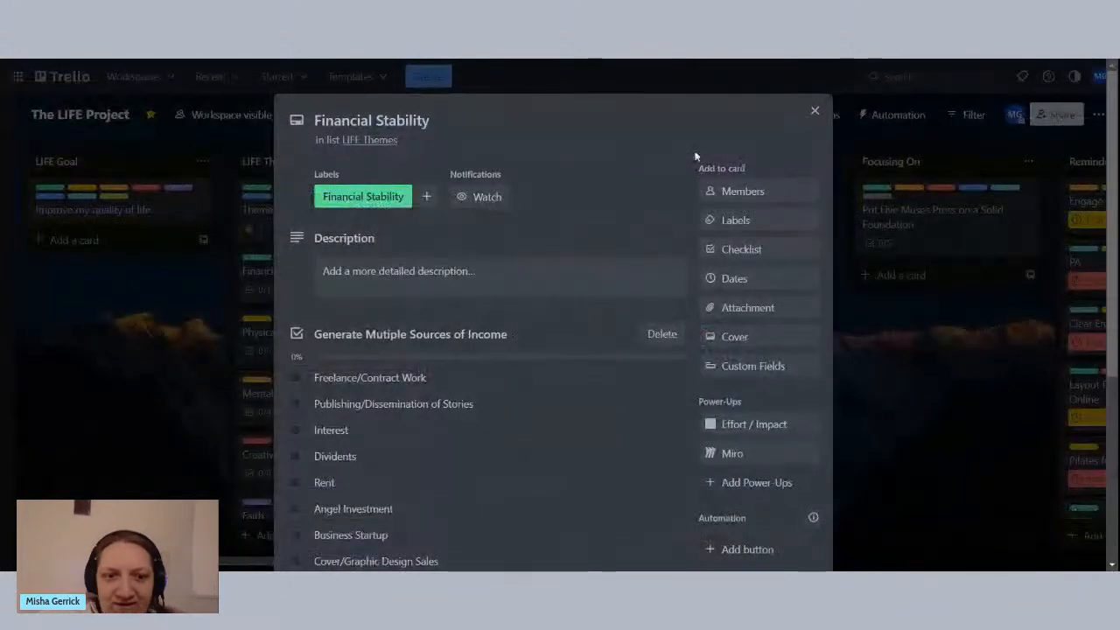
pyautogui.scroll(-3, 499, 123)
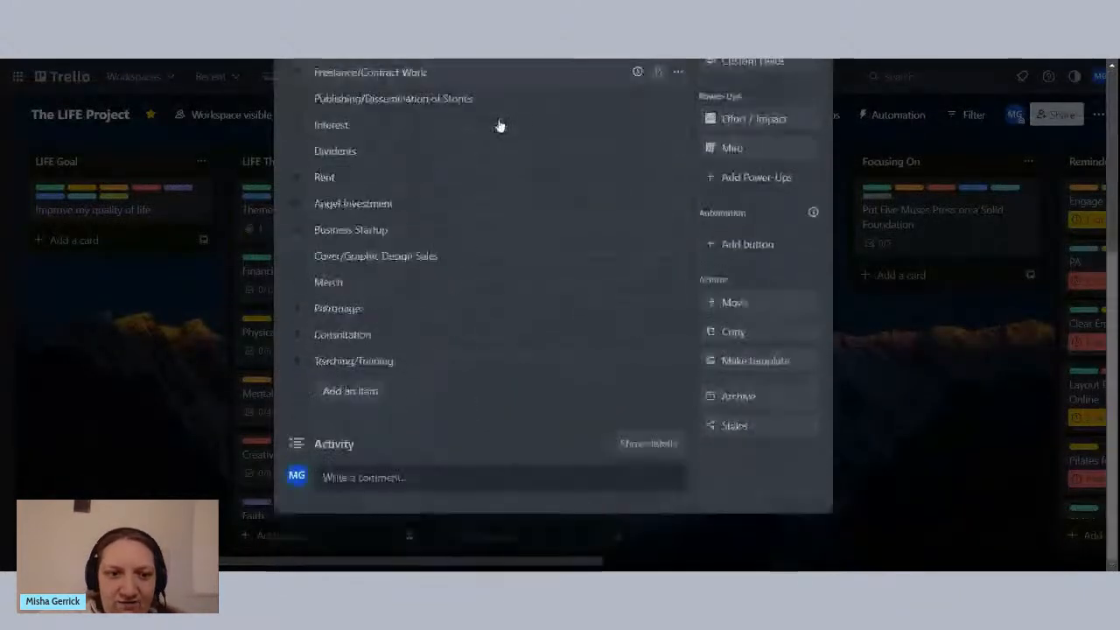
pyautogui.scroll(2, 499, 125)
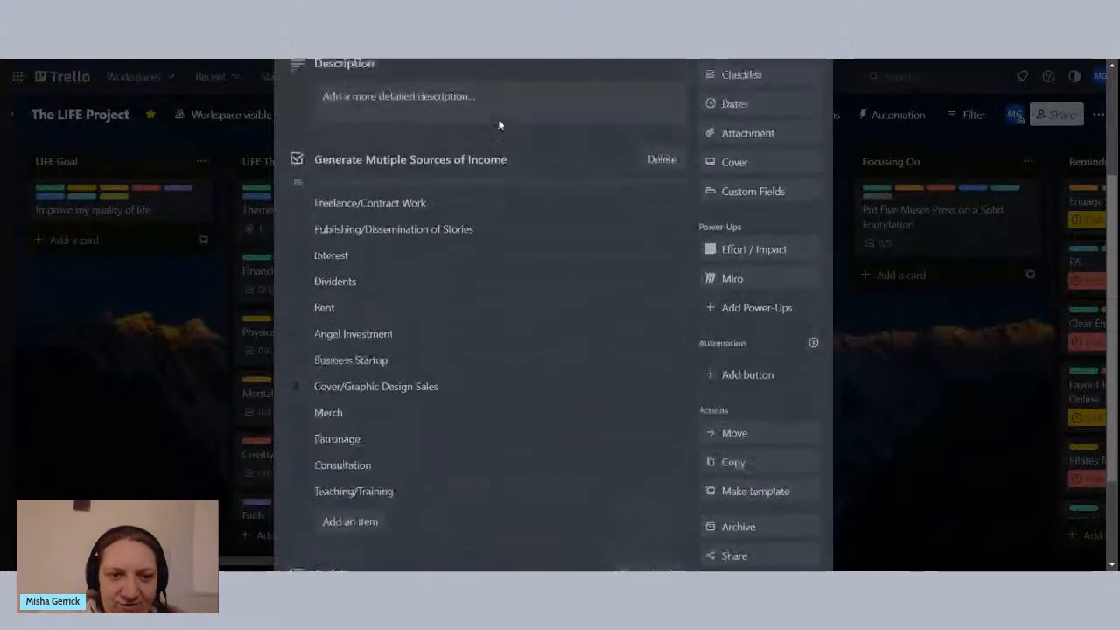
pyautogui.scroll(3, 500, 125)
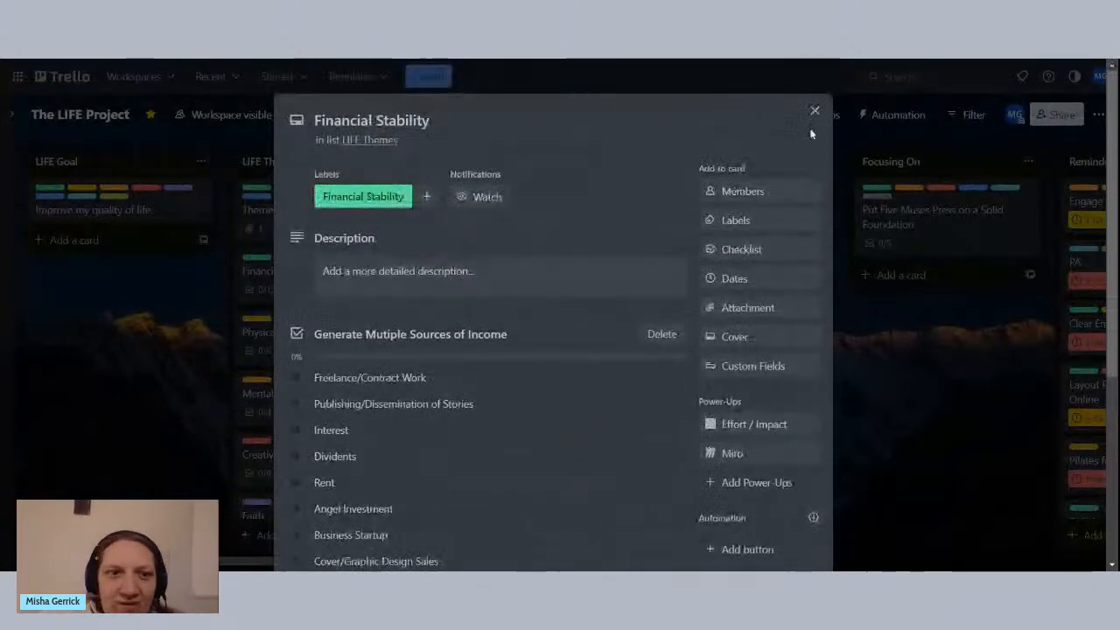
# Step: Close the Financial Stability card and look through the theme cards in the LIFE Themes list
pyautogui.click(67, 369)
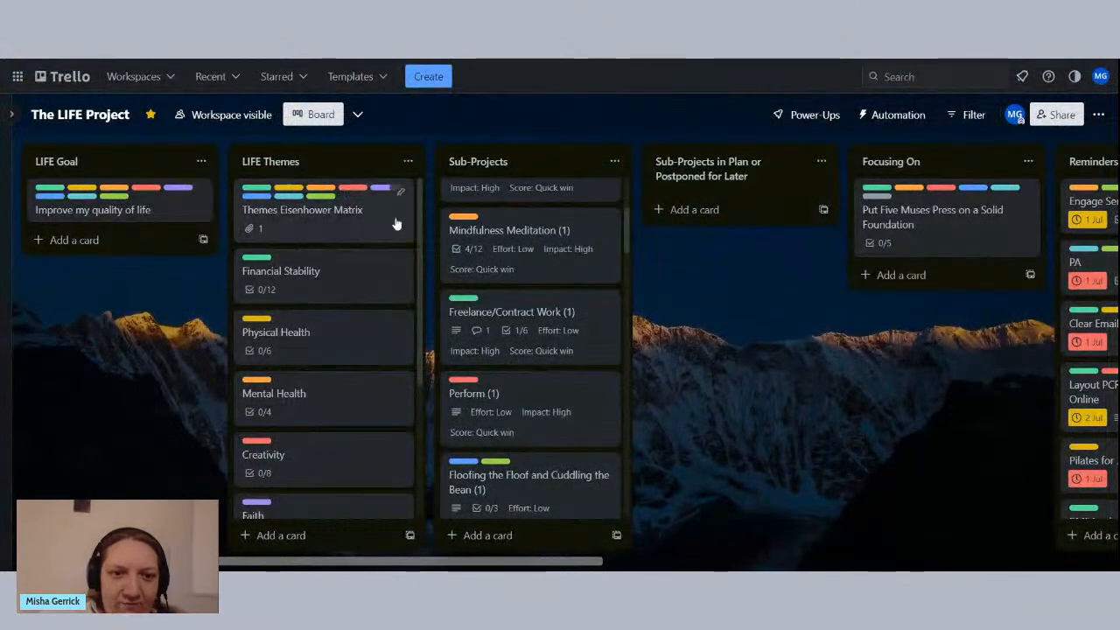
pyautogui.scroll(-3, 325, 300)
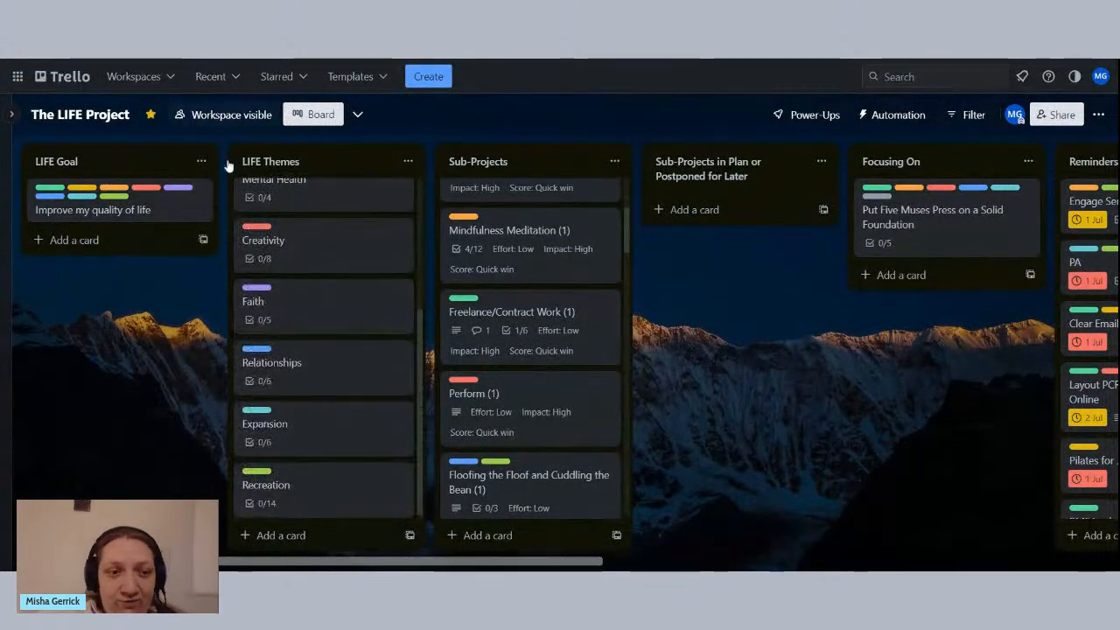
pyautogui.scroll(3, 385, 353)
# Step: Reopen the Financial Stability card, examine every item of its "Generate Mutiple Sources of Income" checklist, and close the card
pyautogui.click(345, 287)
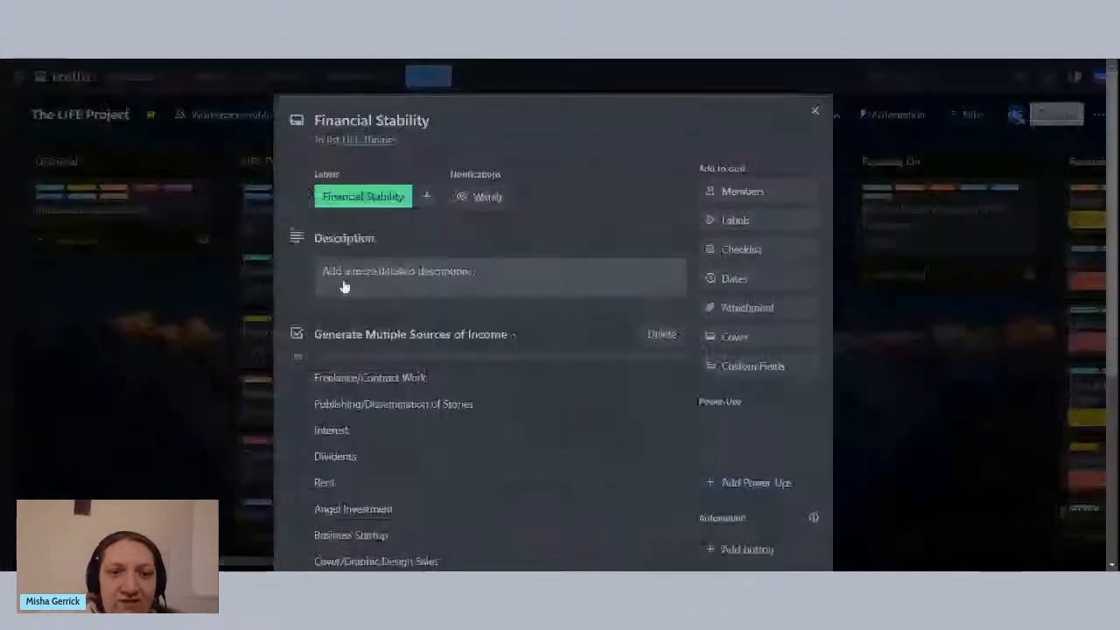
pyautogui.scroll(-3, 332, 272)
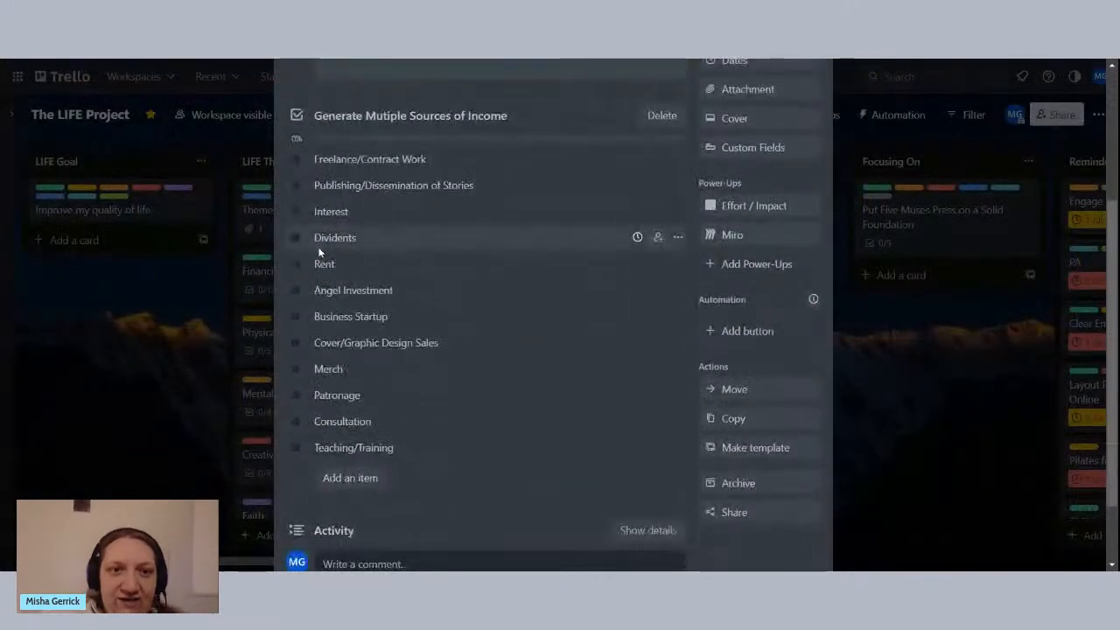
pyautogui.scroll(3, 458, 242)
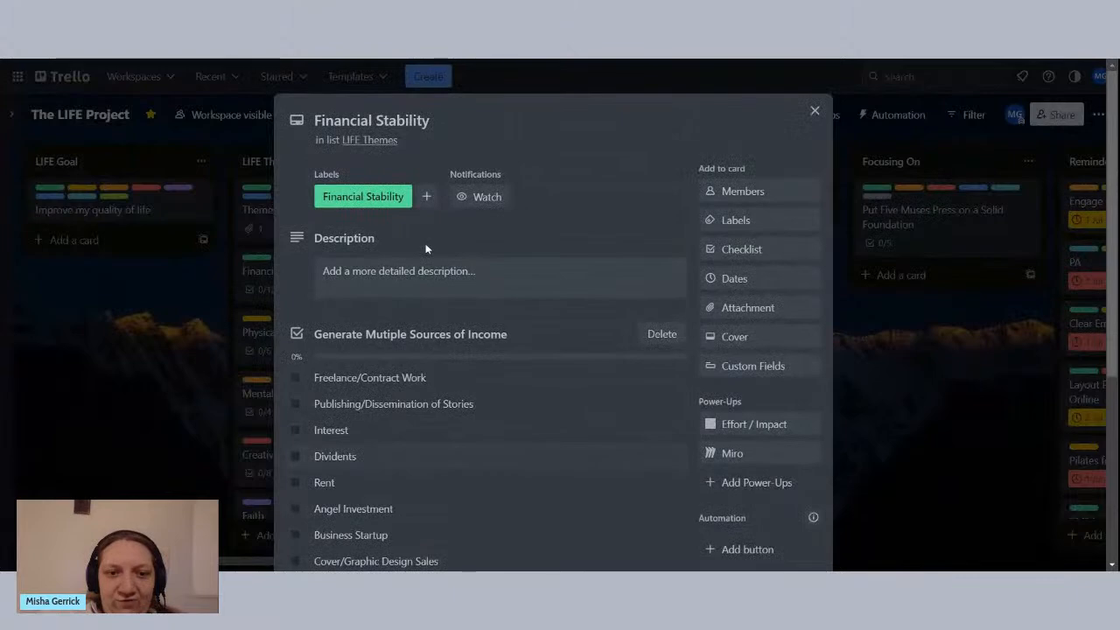
pyautogui.scroll(-1, 426, 249)
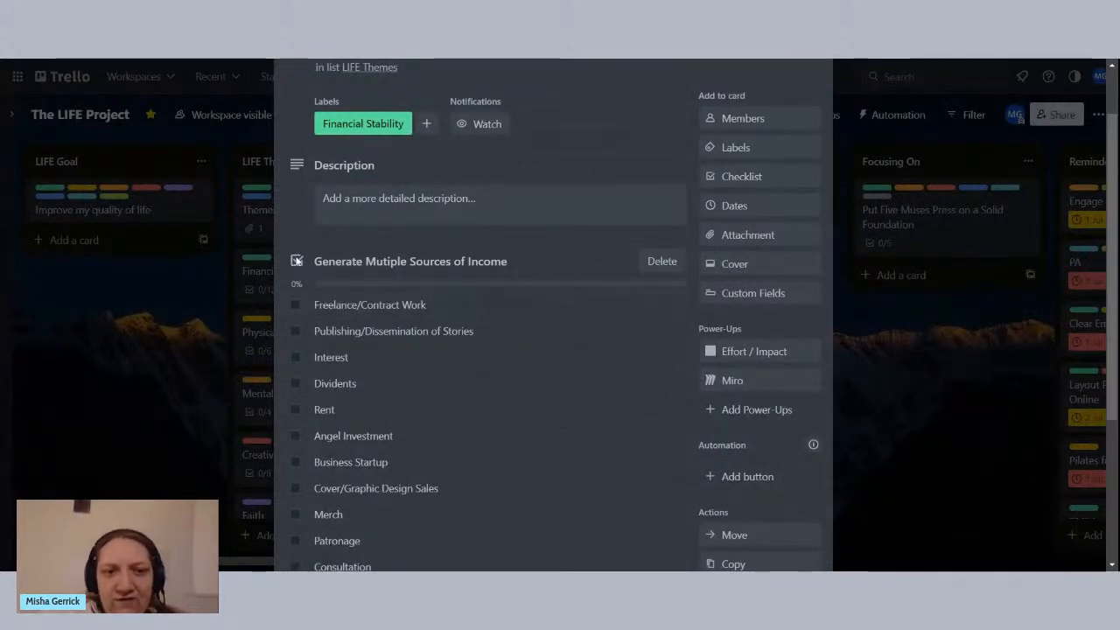
pyautogui.scroll(1, 477, 285)
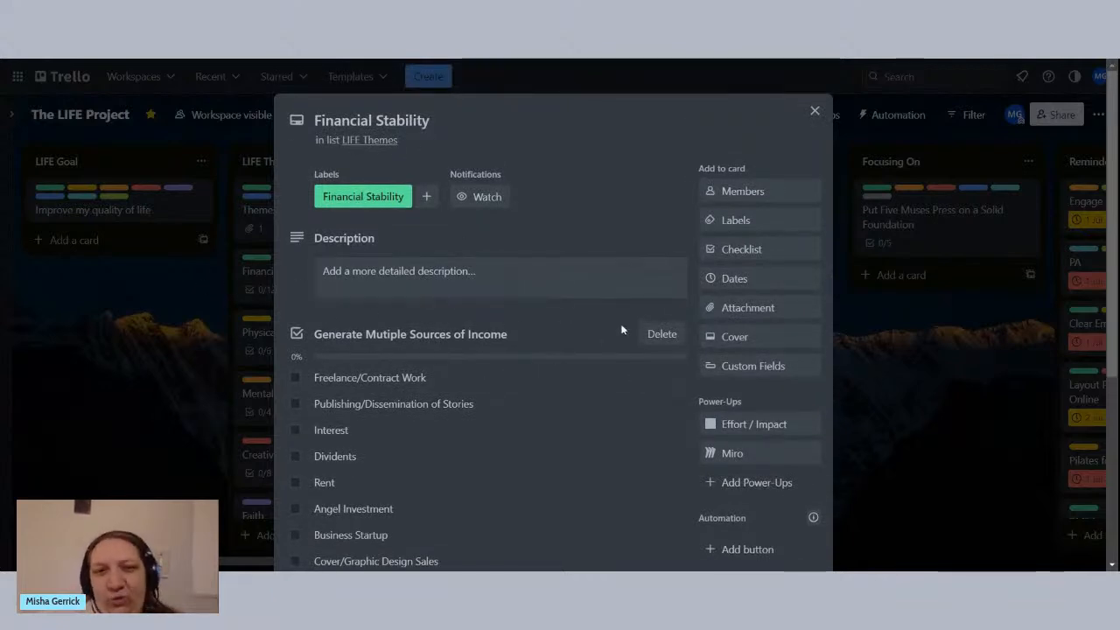
pyautogui.scroll(-1, 509, 346)
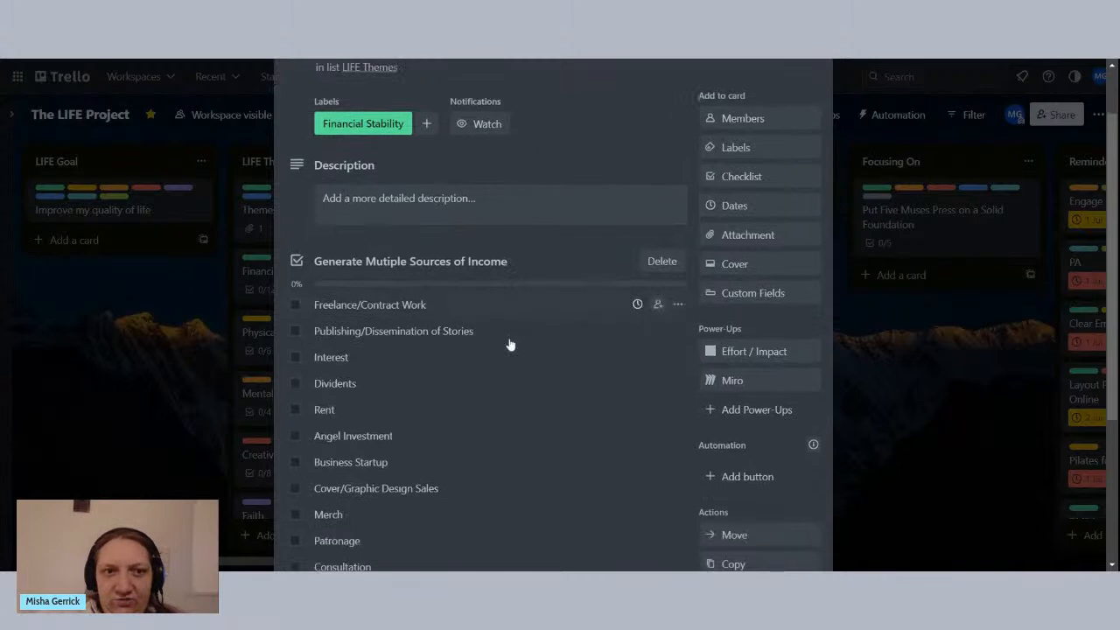
pyautogui.scroll(1, 511, 344)
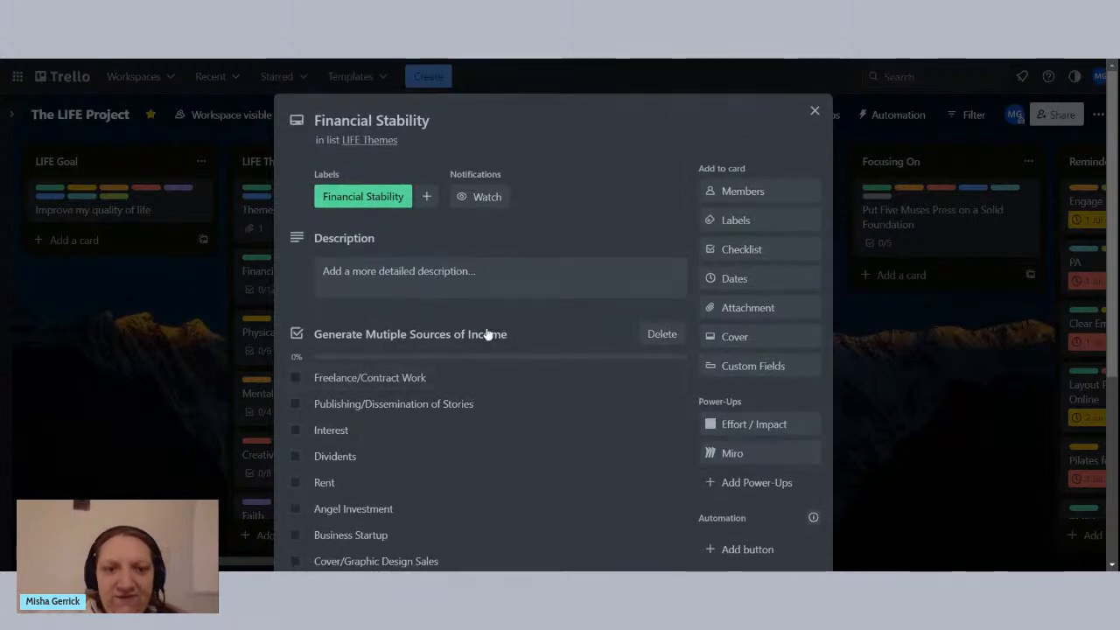
pyautogui.scroll(-4, 482, 325)
pyautogui.scroll(3, 477, 317)
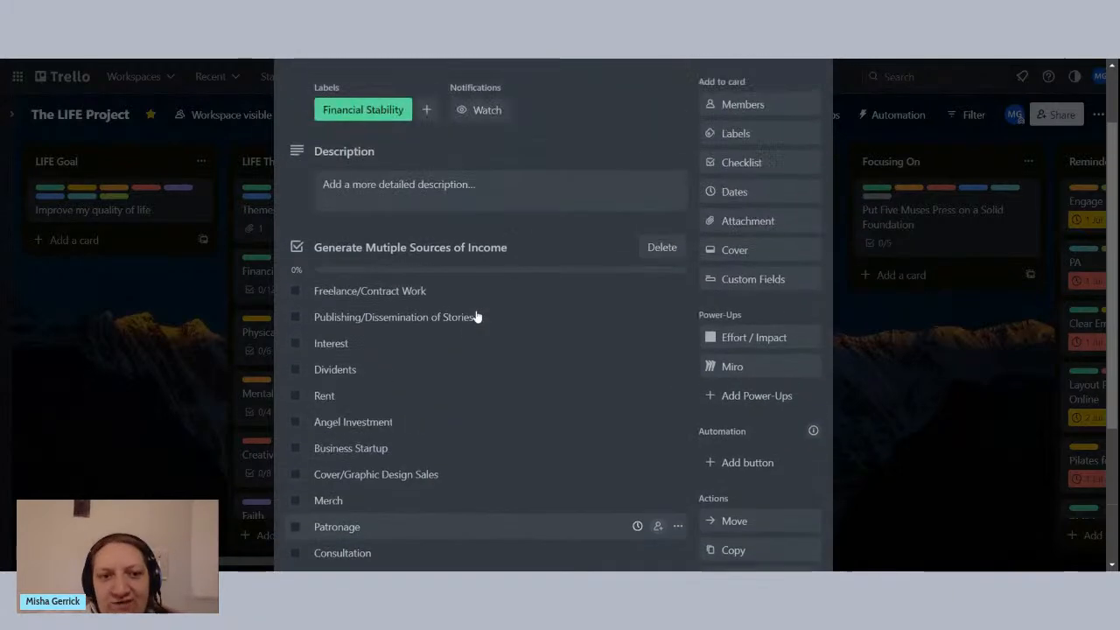
pyautogui.scroll(1, 477, 315)
pyautogui.scroll(-4, 476, 311)
pyautogui.scroll(4, 474, 313)
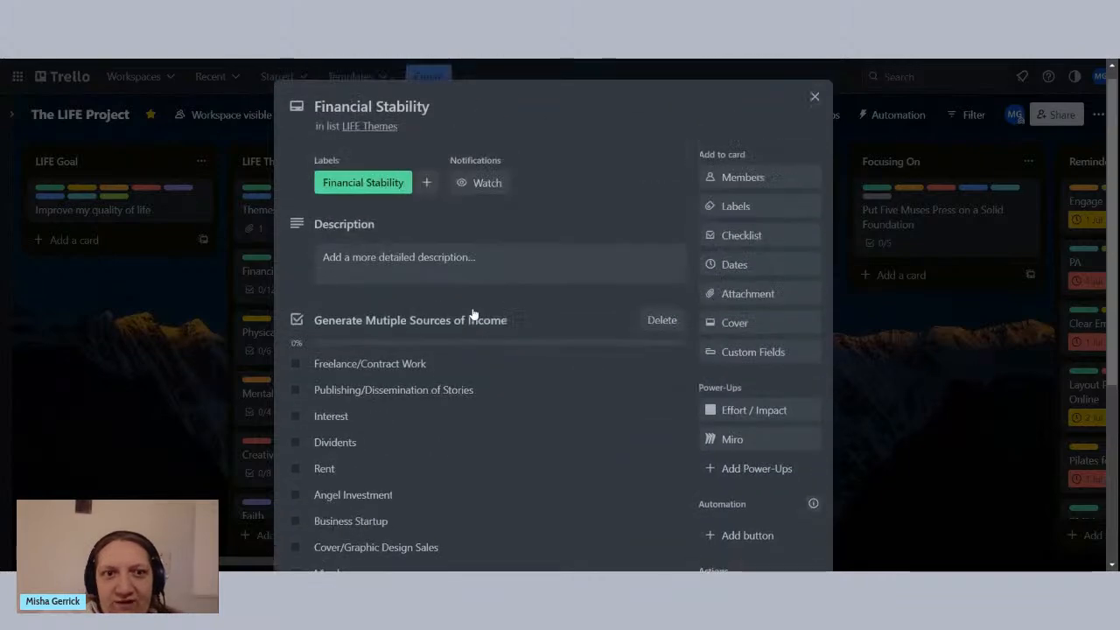
pyautogui.scroll(-3, 472, 314)
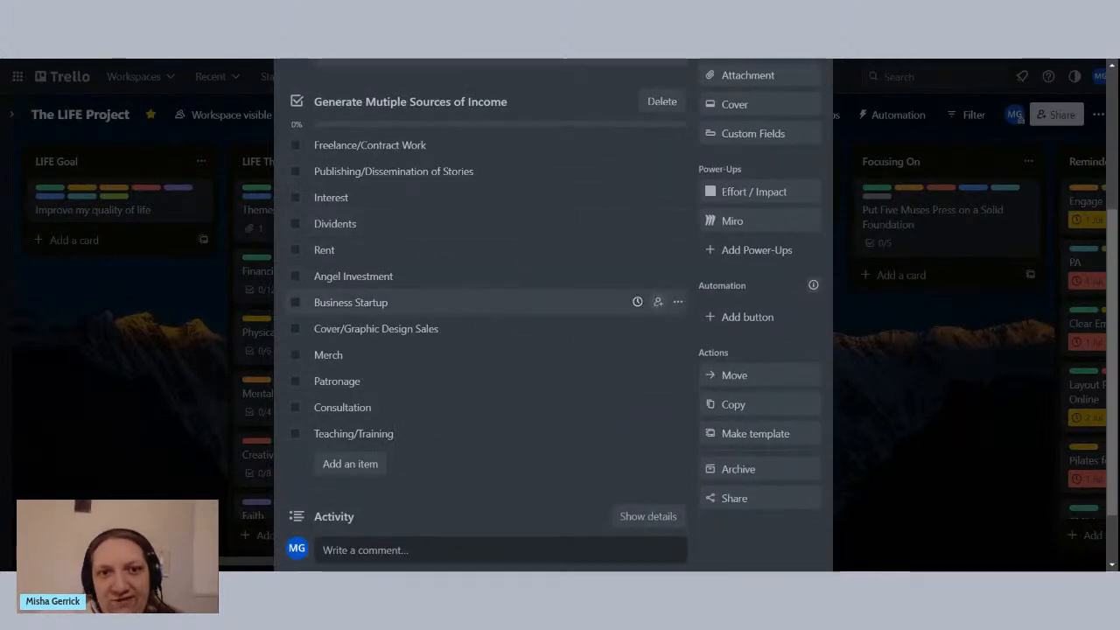
pyautogui.scroll(3, 473, 314)
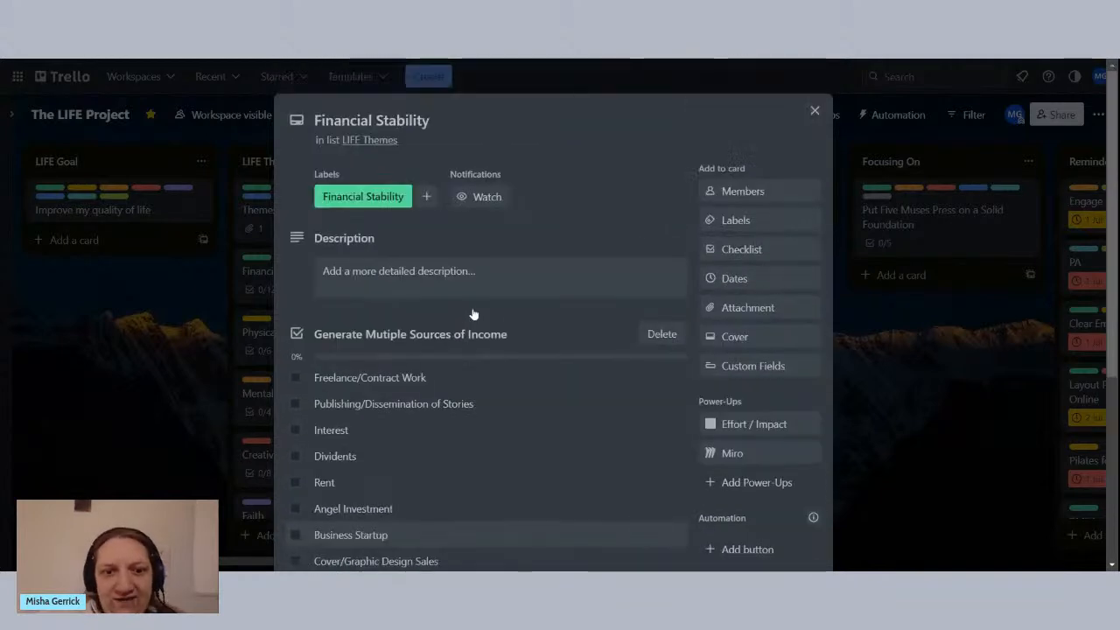
pyautogui.scroll(-3, 472, 313)
pyautogui.scroll(2, 472, 313)
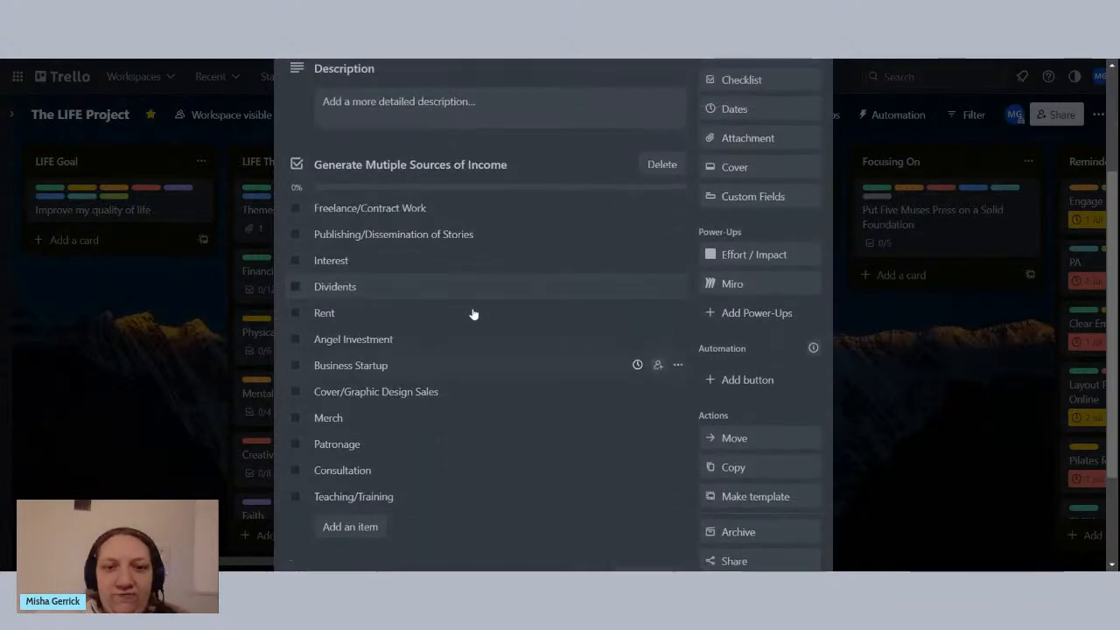
pyautogui.scroll(-2, 473, 313)
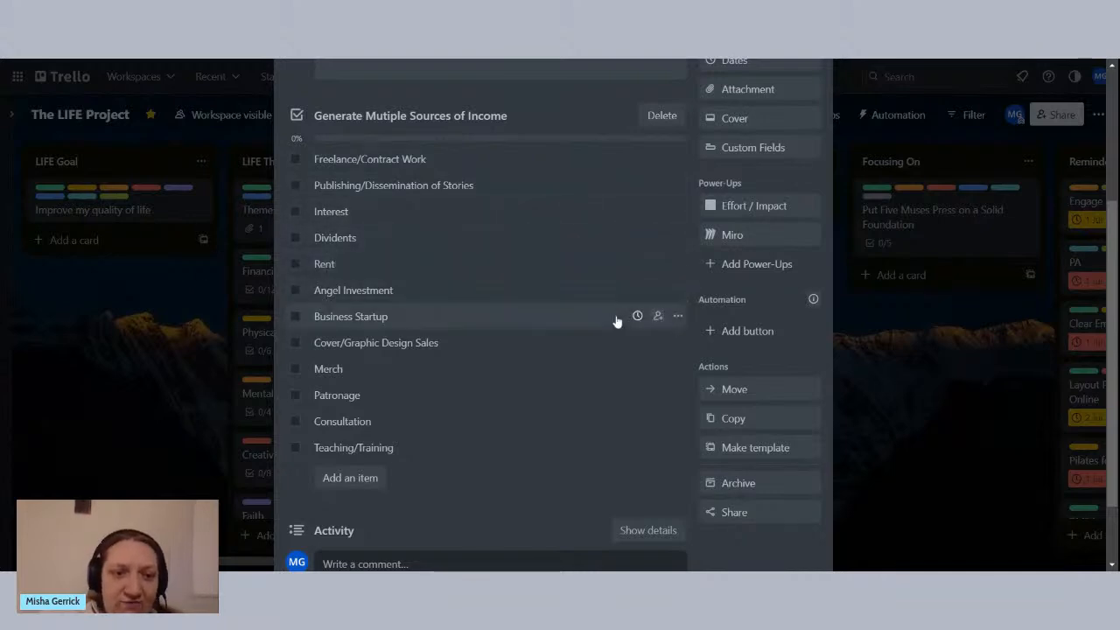
pyautogui.scroll(-2, 577, 317)
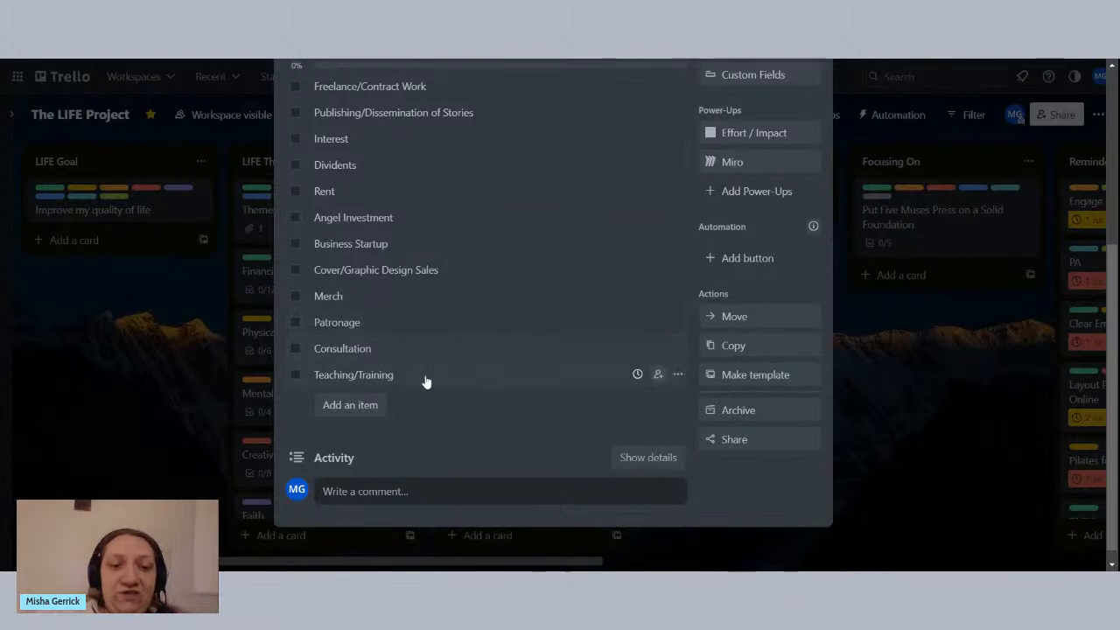
pyautogui.scroll(3, 428, 381)
pyautogui.scroll(-3, 482, 348)
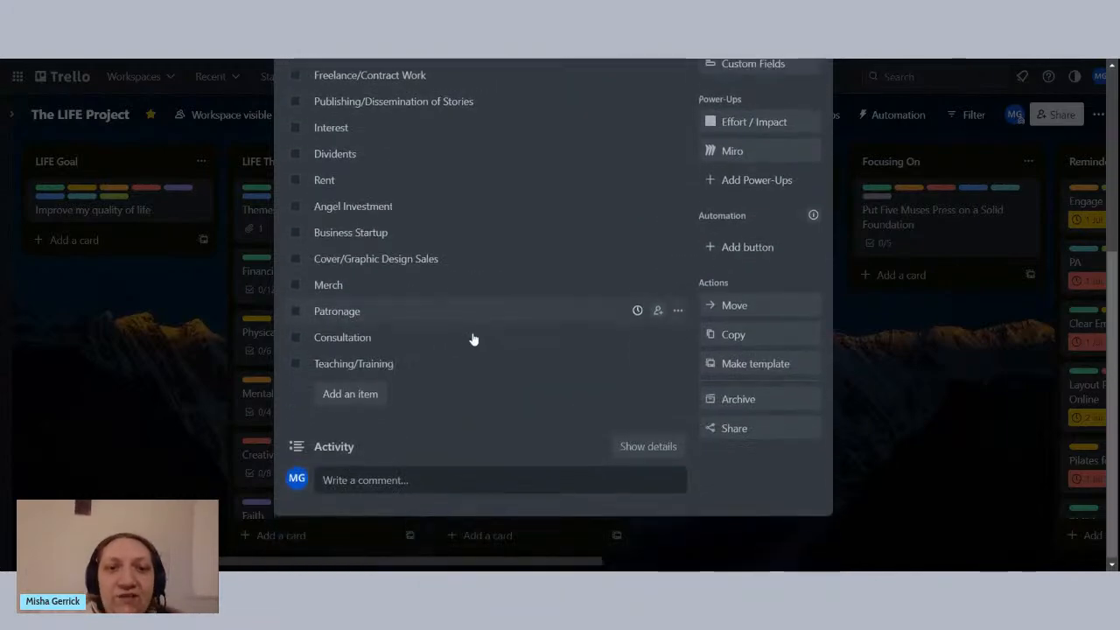
pyautogui.scroll(2, 473, 338)
pyautogui.scroll(-2, 472, 338)
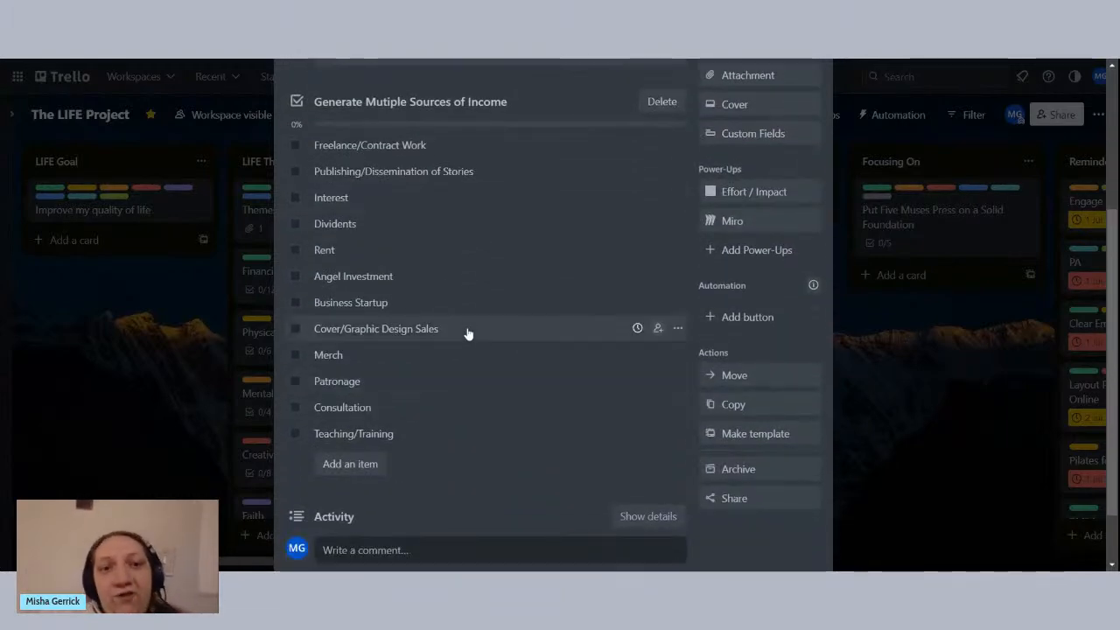
pyautogui.scroll(-1, 465, 327)
pyautogui.scroll(1, 465, 327)
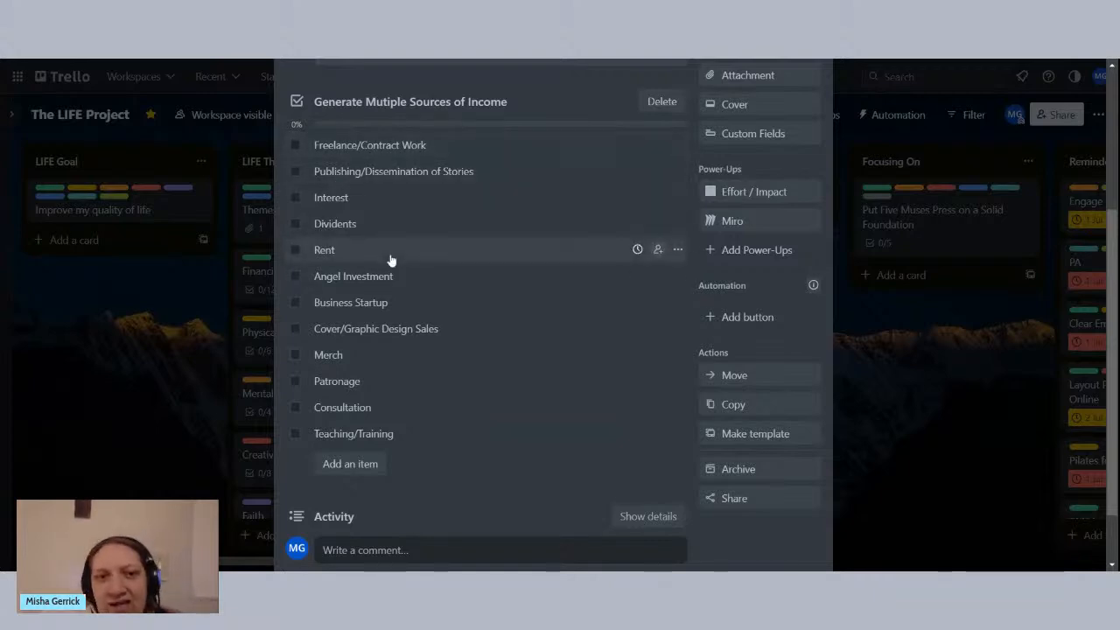
pyautogui.scroll(1, 392, 260)
pyautogui.scroll(-1, 391, 261)
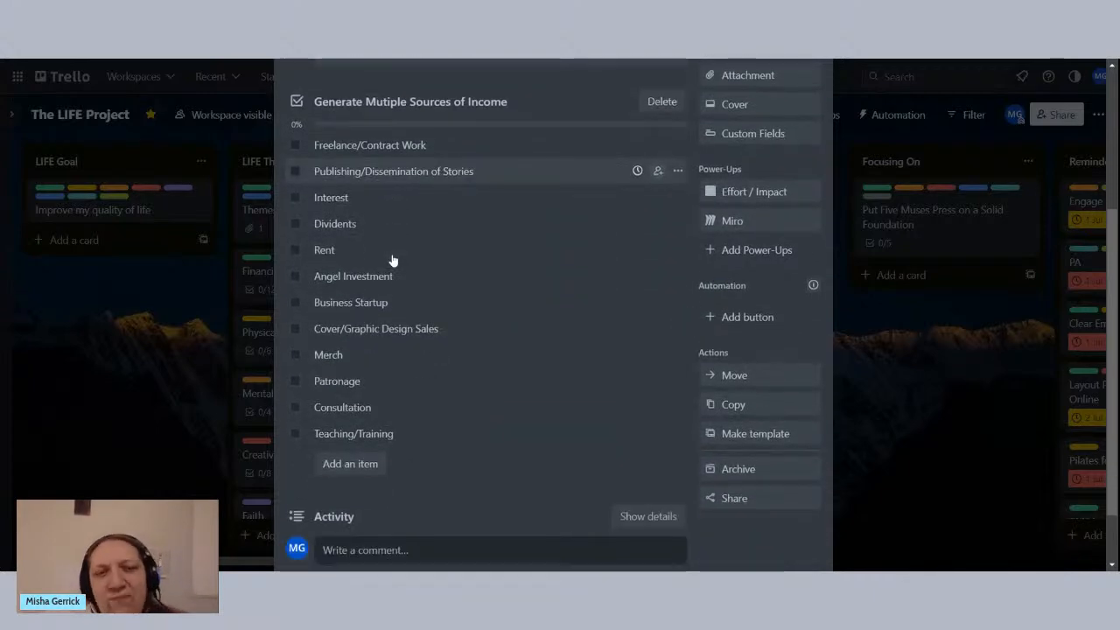
pyautogui.scroll(1, 391, 261)
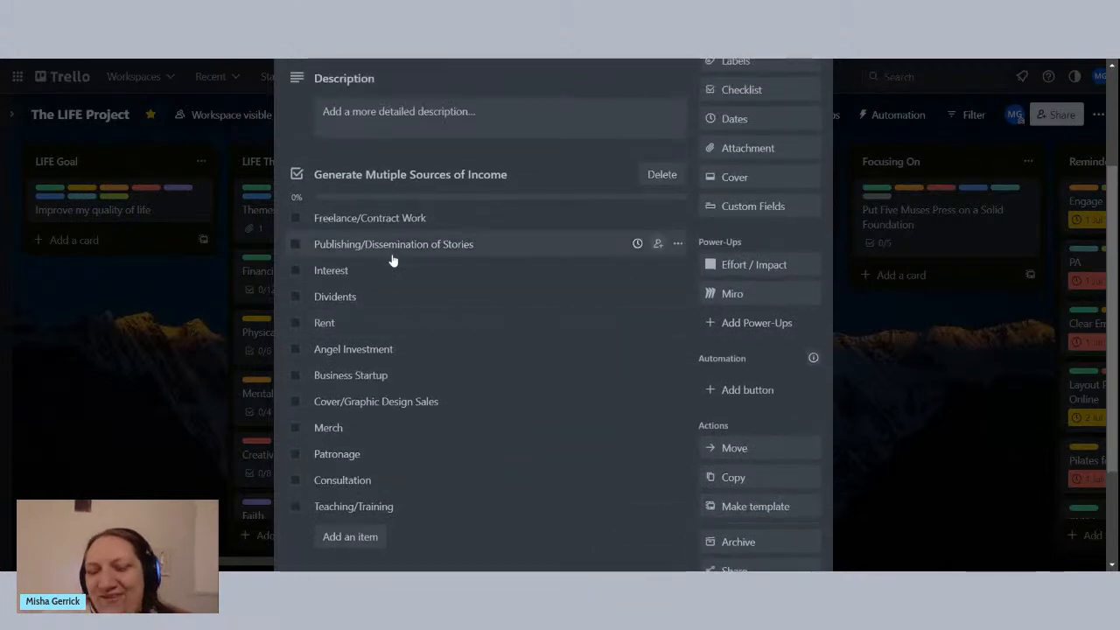
pyautogui.scroll(-1, 391, 261)
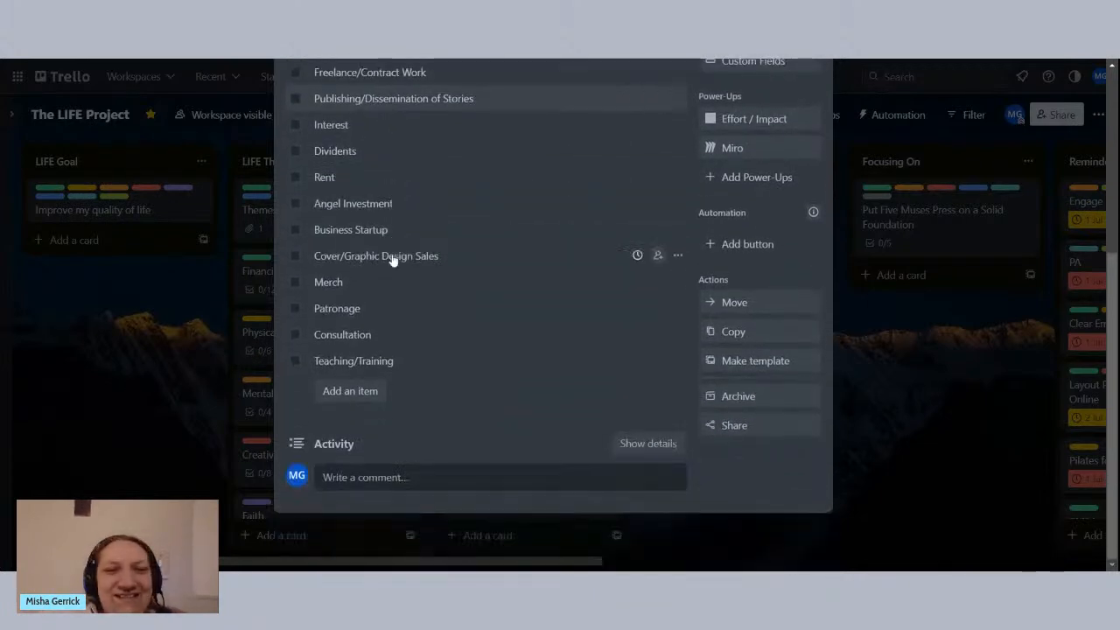
pyautogui.scroll(3, 392, 261)
pyautogui.scroll(-2, 391, 252)
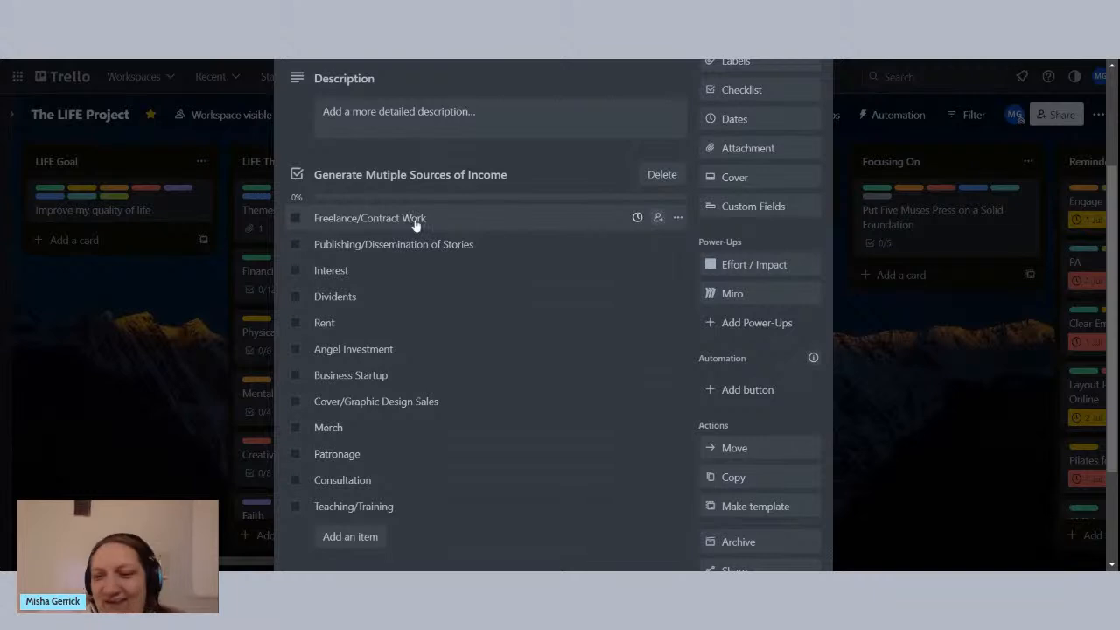
pyautogui.scroll(-1, 415, 225)
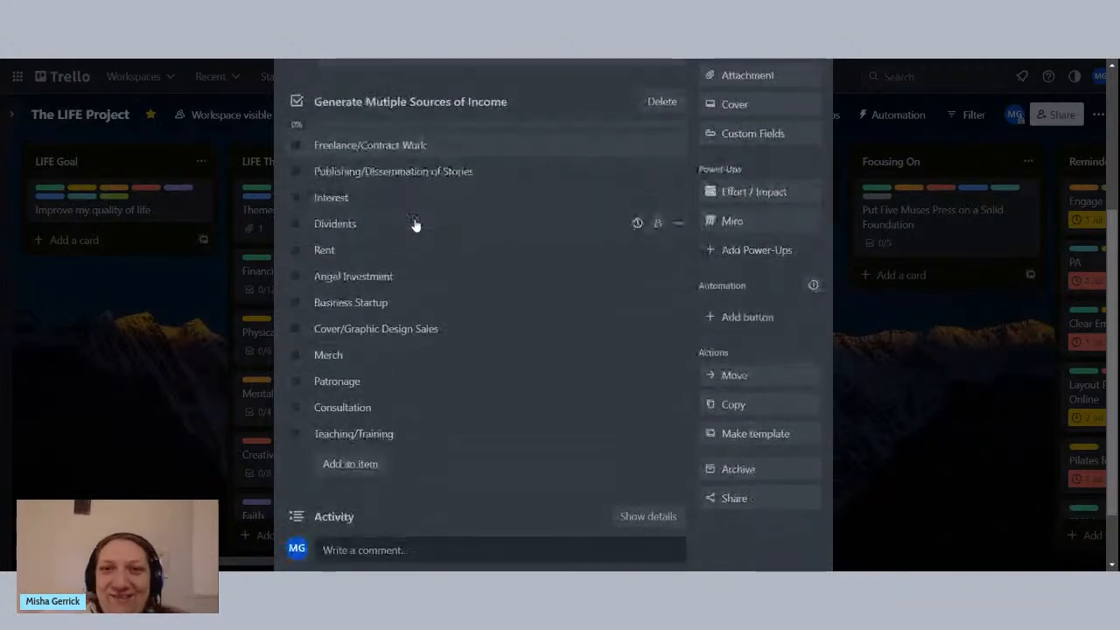
pyautogui.scroll(2, 416, 224)
pyautogui.scroll(-1, 415, 224)
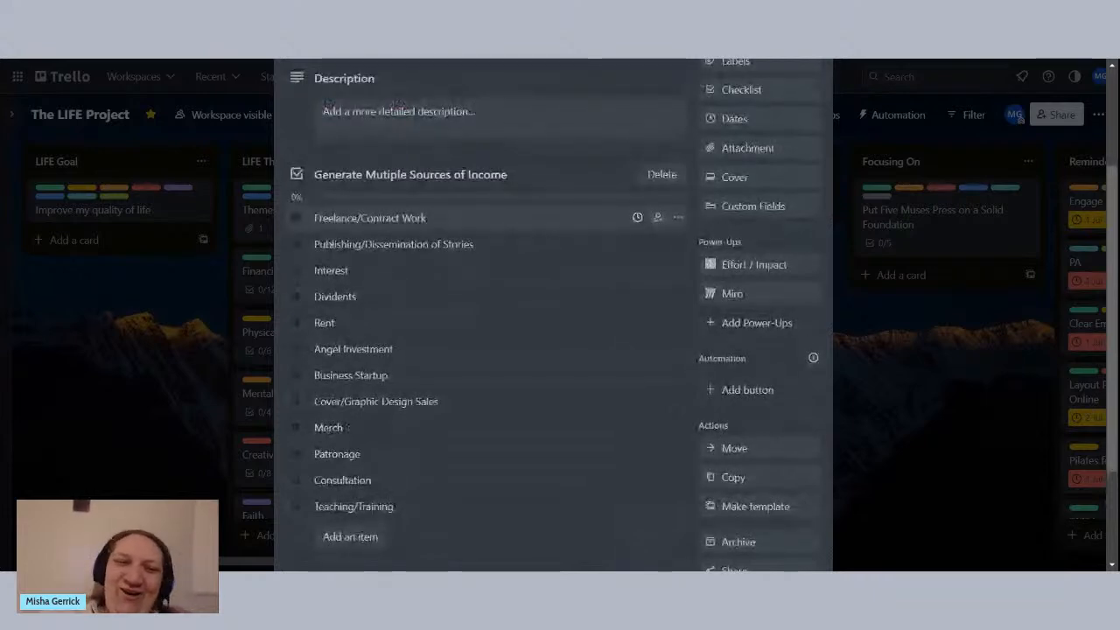
pyautogui.scroll(-1, 416, 226)
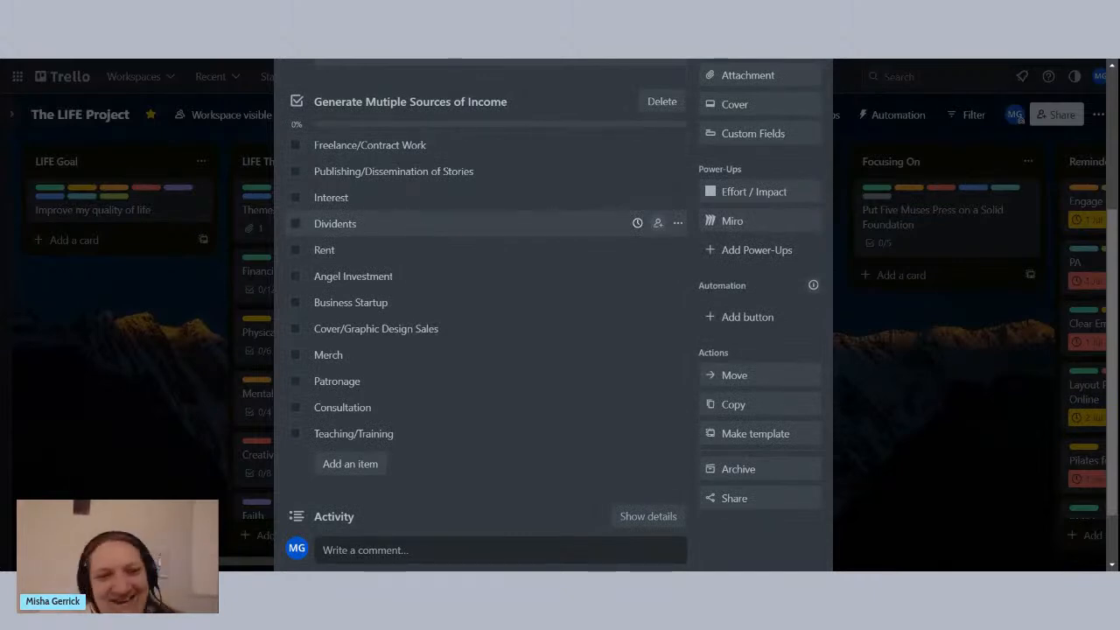
pyautogui.scroll(1, 420, 223)
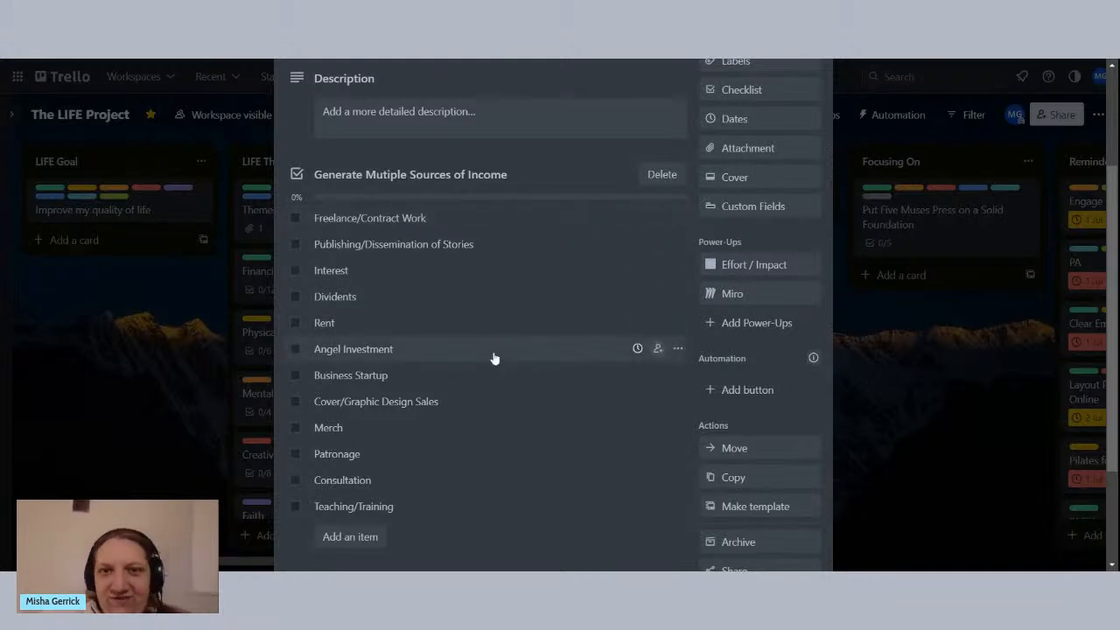
pyautogui.scroll(2, 515, 321)
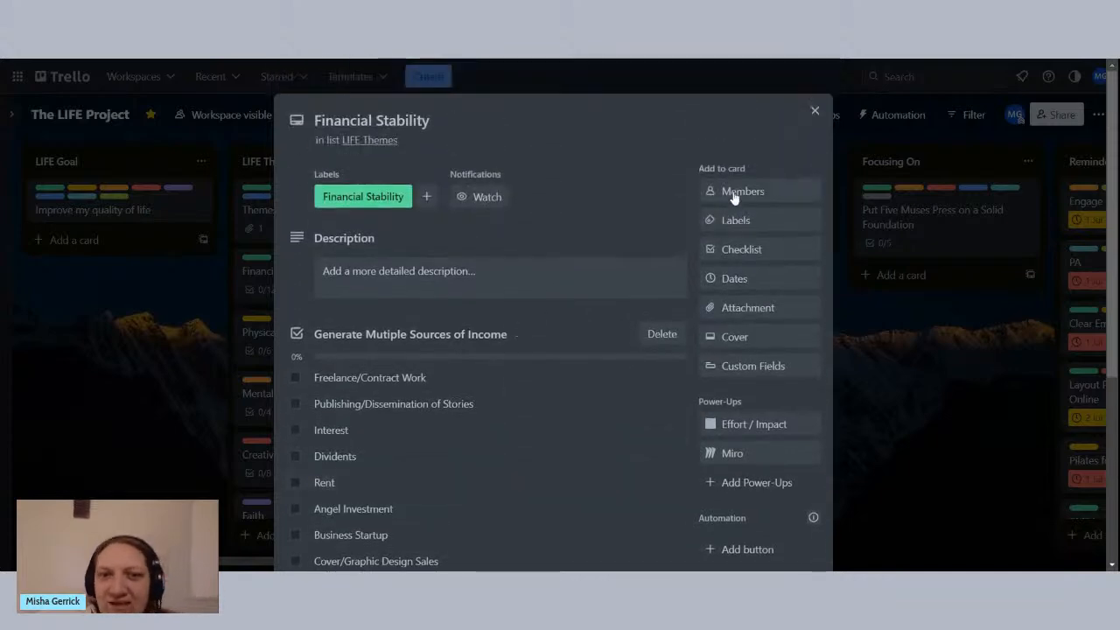
pyautogui.click(817, 111)
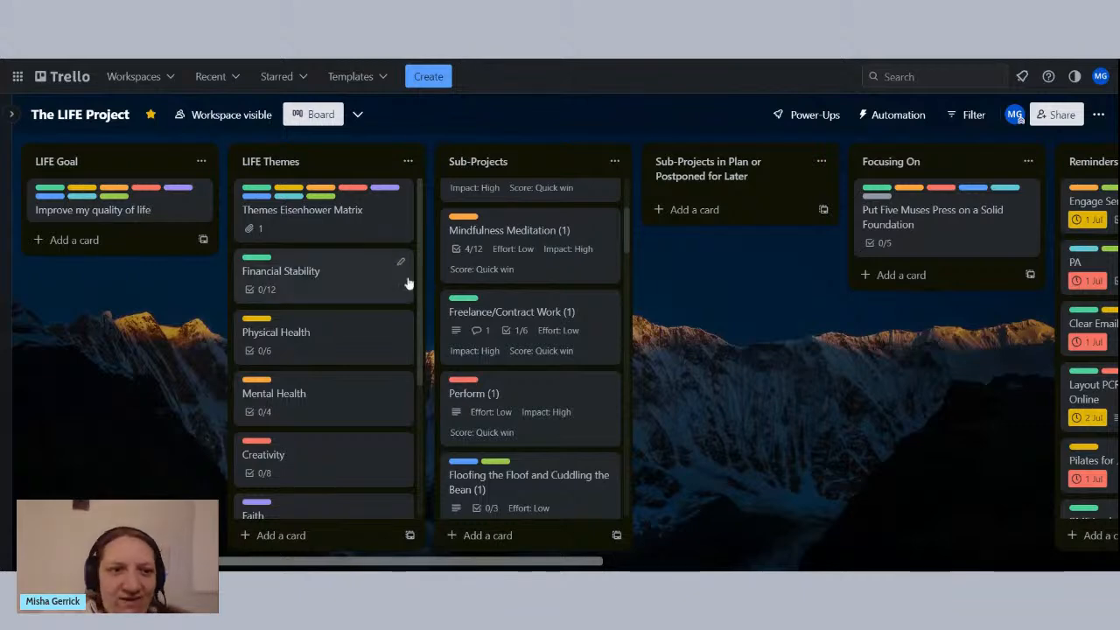
# Step: Open the Mental Health card in the LIFE Themes list, glance at its checklist, and close it
pyautogui.scroll(-3, 359, 267)
pyautogui.click(331, 250)
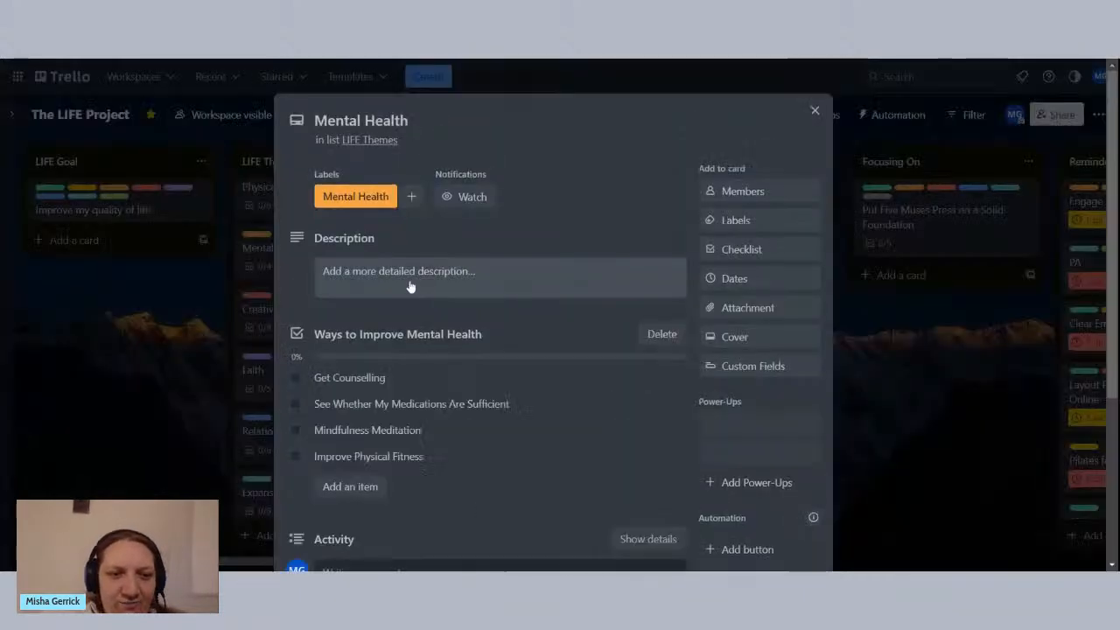
pyautogui.click(816, 112)
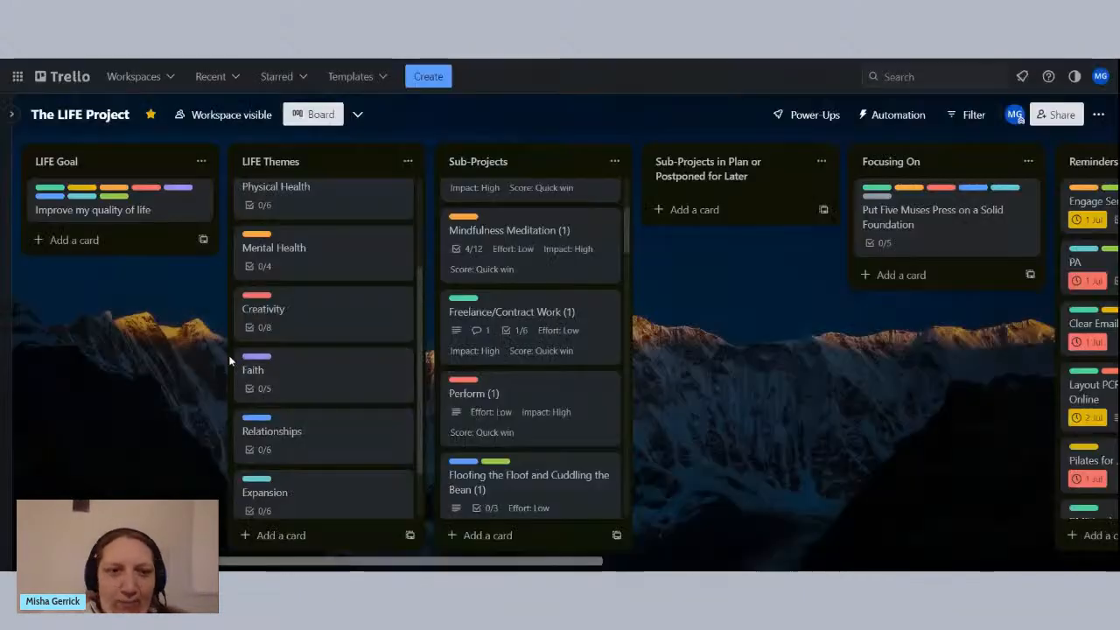
pyautogui.scroll(2, 271, 288)
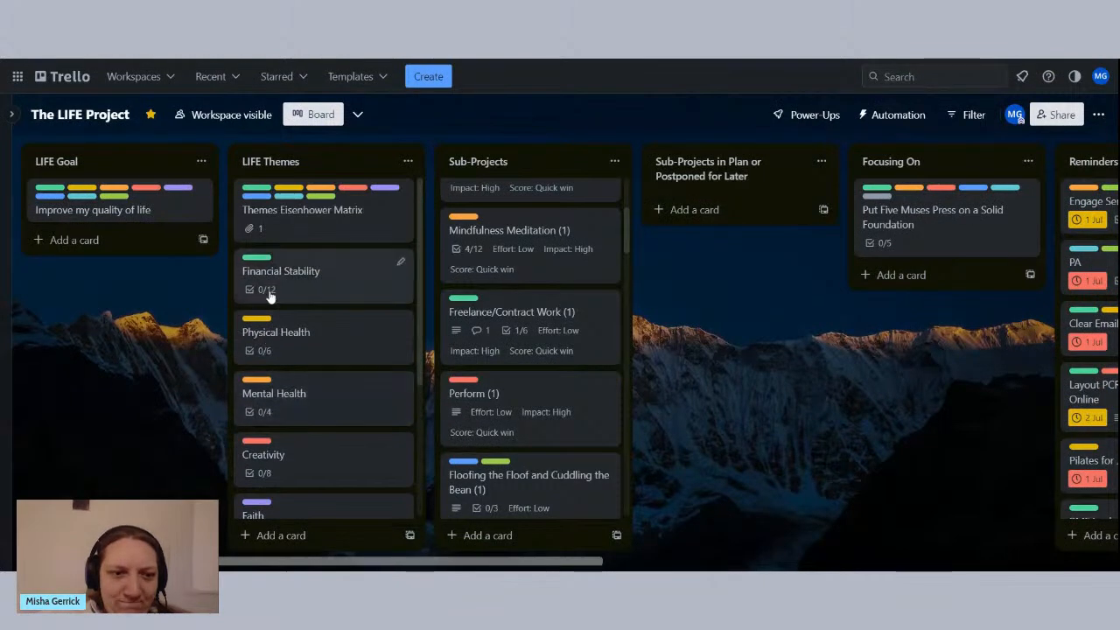
# Step: Open the Physical Health card and examine the items of its "Ways to Improve Physical Health" checklist
pyautogui.click(325, 336)
pyautogui.scroll(-2, 507, 345)
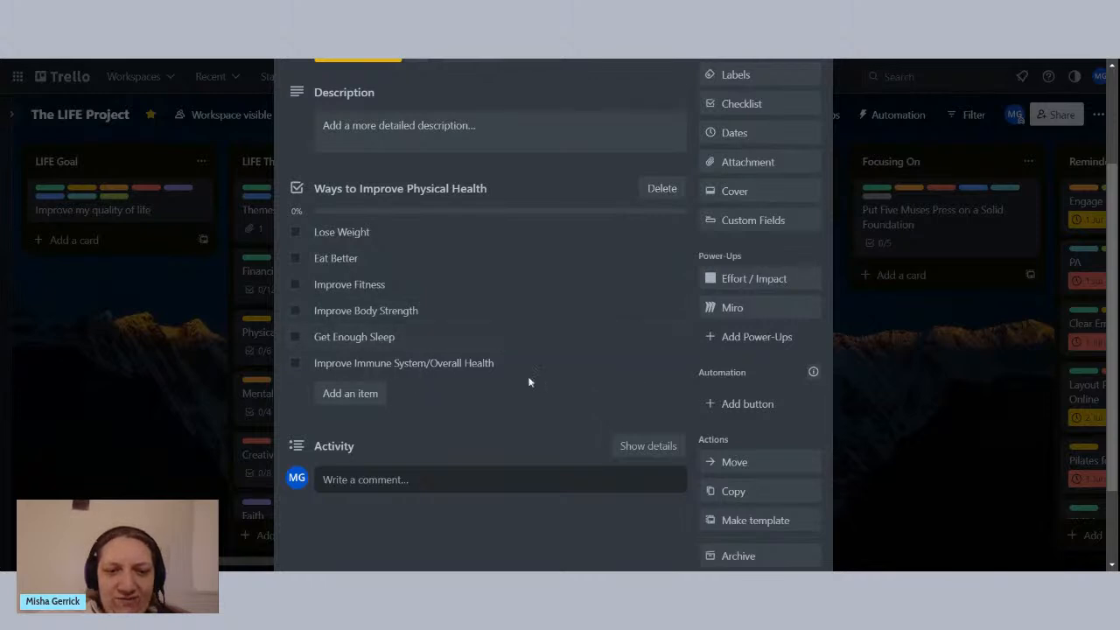
pyautogui.scroll(2, 412, 345)
pyautogui.scroll(-2, 415, 344)
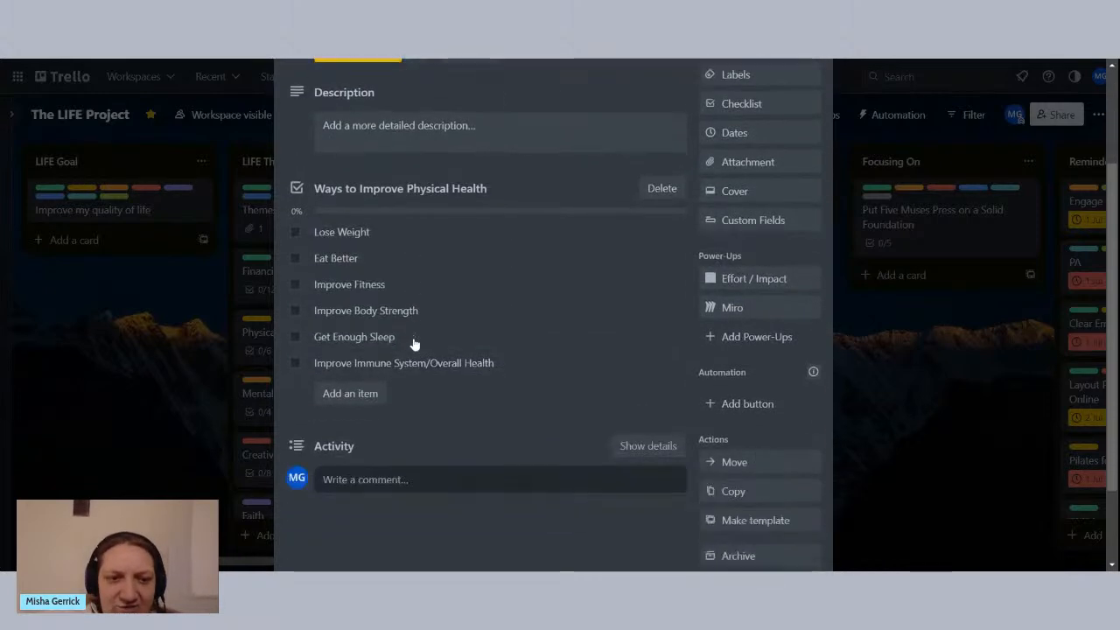
pyautogui.scroll(-1, 414, 343)
pyautogui.scroll(2, 414, 344)
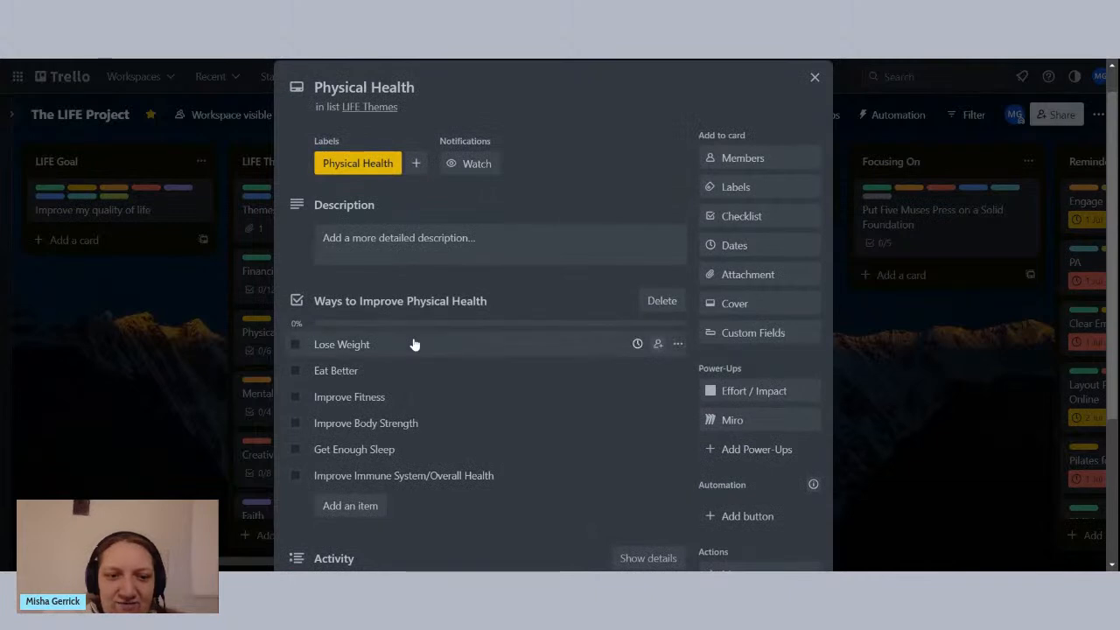
# Step: Review the remaining items of the "Ways to Improve Physical Health" checklist and close the Physical Health card
pyautogui.scroll(-3, 415, 344)
pyautogui.scroll(3, 415, 344)
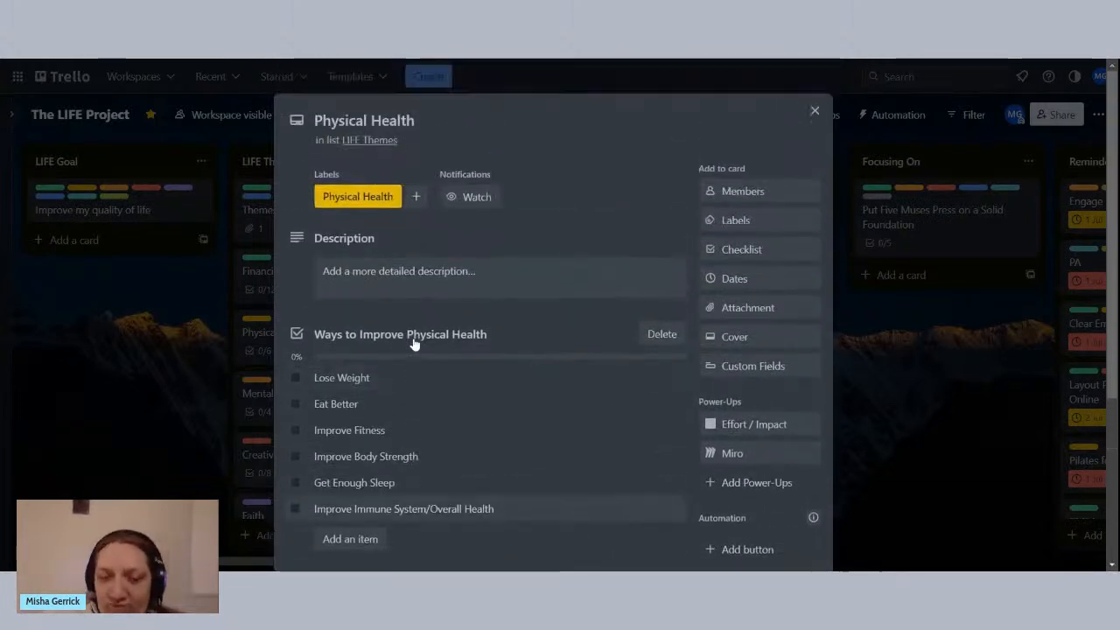
pyautogui.scroll(-1, 415, 344)
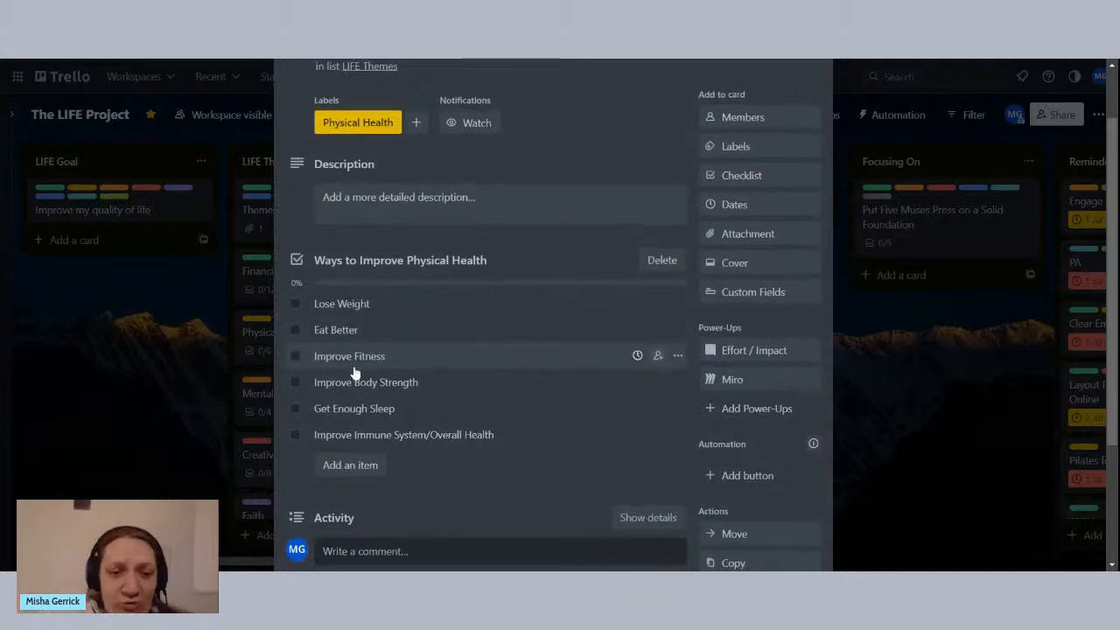
pyautogui.scroll(-1, 337, 354)
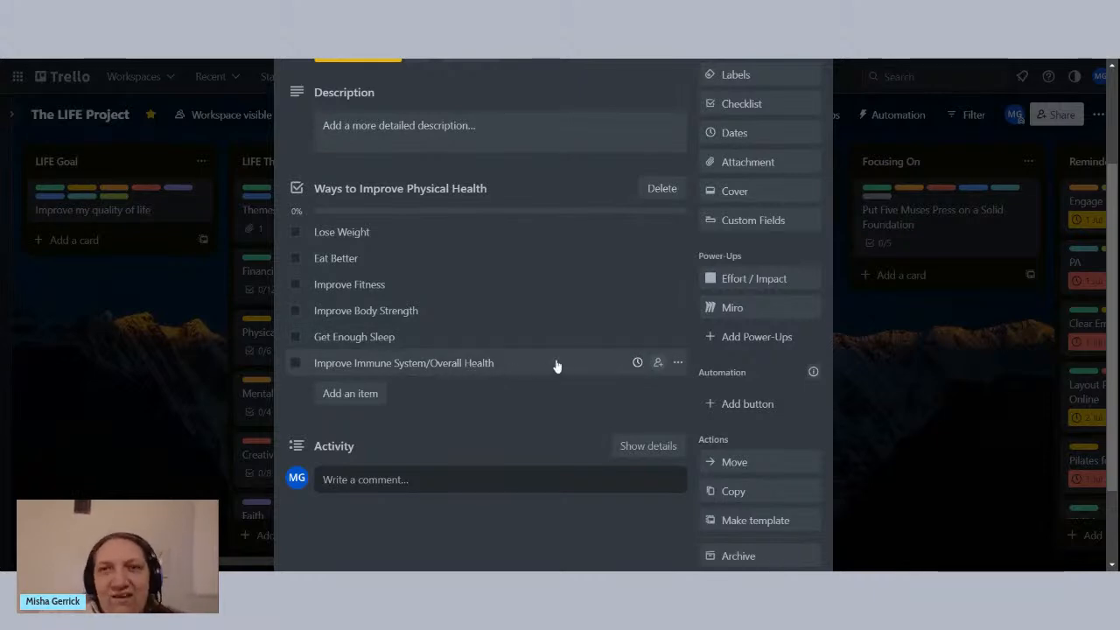
pyautogui.scroll(3, 515, 358)
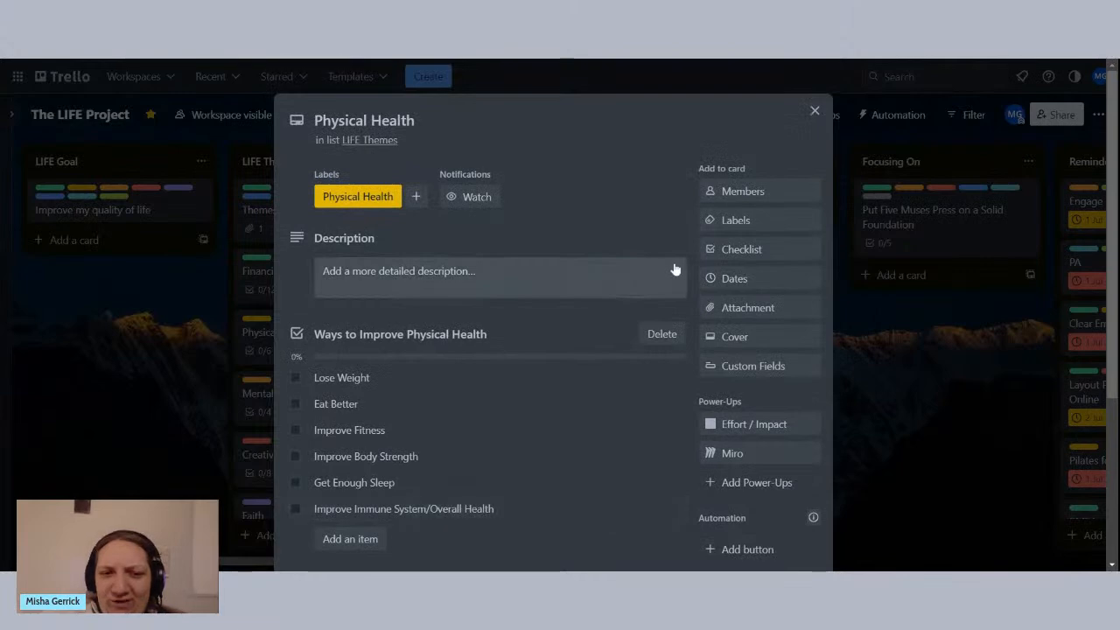
pyautogui.click(814, 111)
# Step: Open the Mental Health card in the LIFE Themes list, examine its "Ways to Improve Mental Health" checklist, and close the card
pyautogui.scroll(-2, 291, 338)
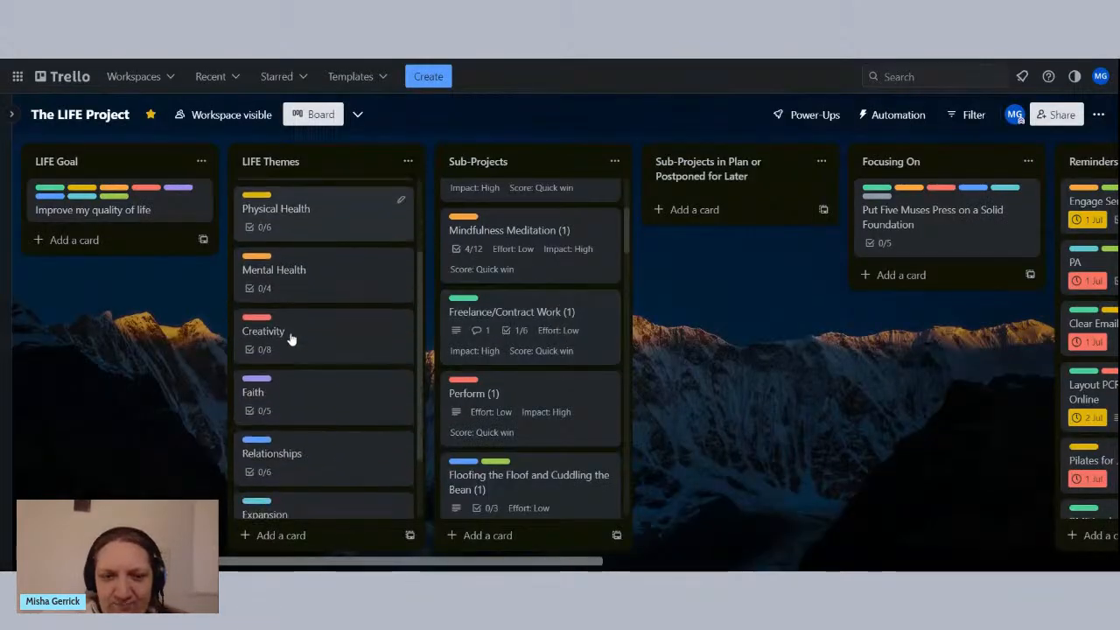
pyautogui.scroll(1, 291, 338)
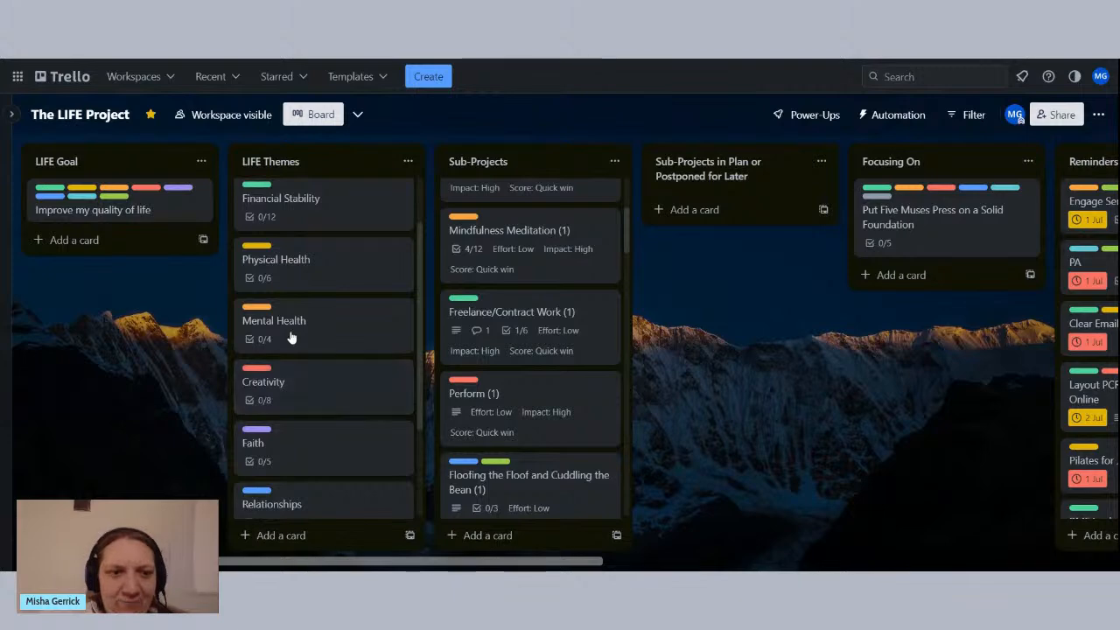
pyautogui.click(346, 328)
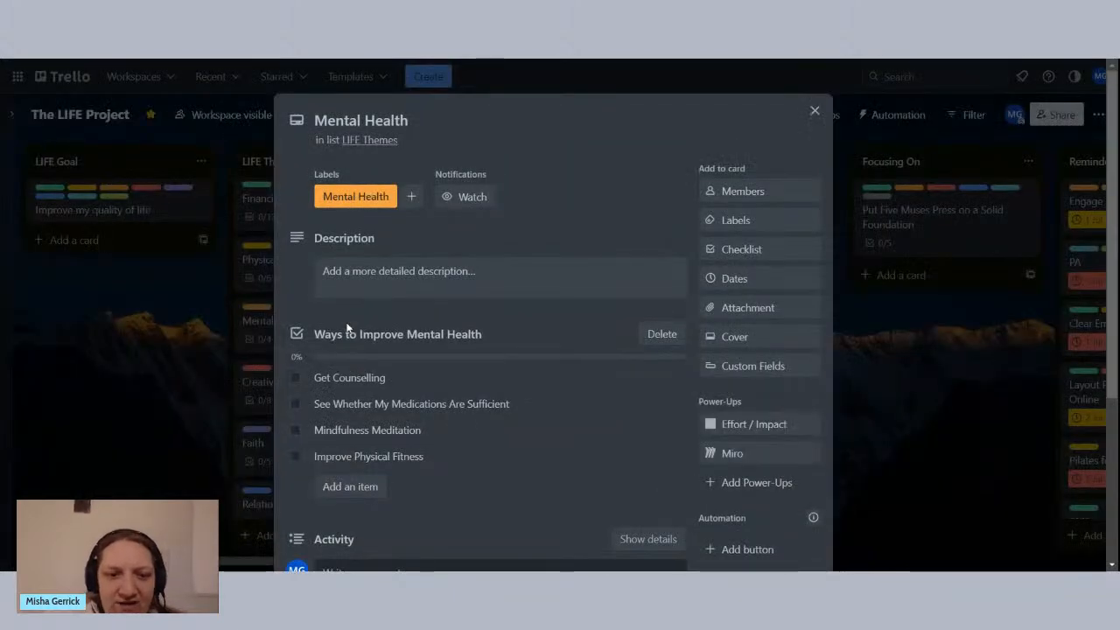
pyautogui.scroll(-2, 346, 327)
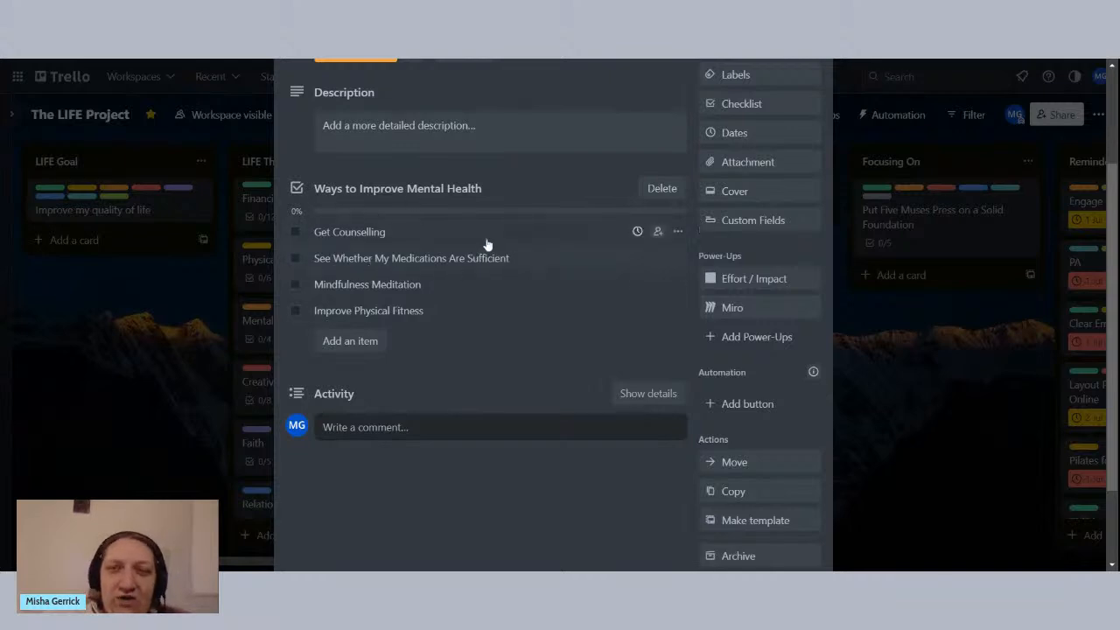
pyautogui.scroll(3, 510, 271)
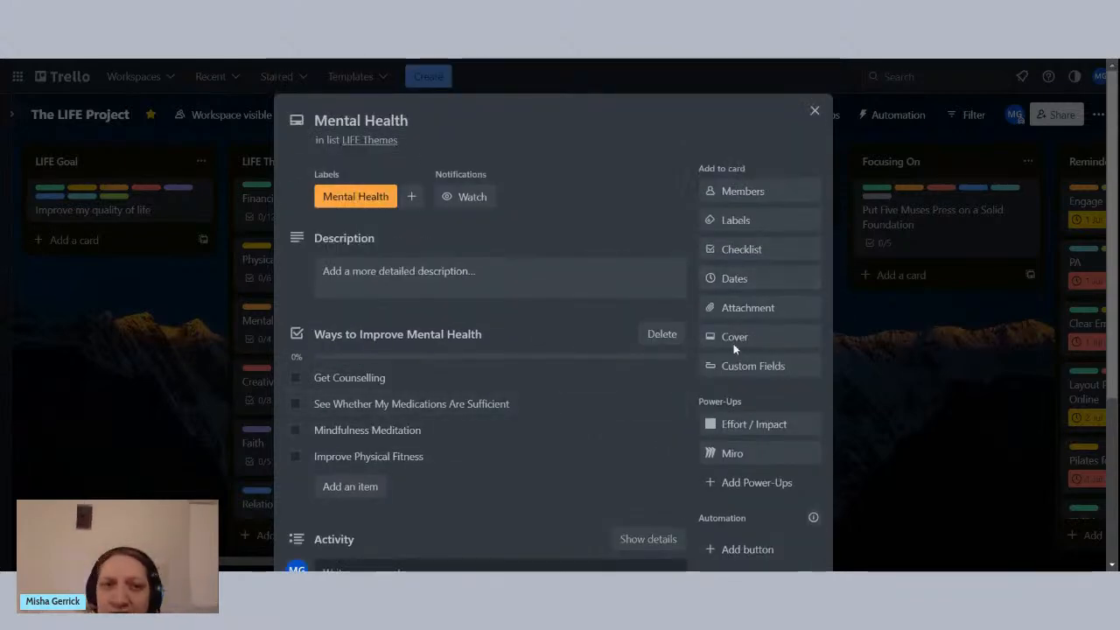
pyautogui.click(170, 283)
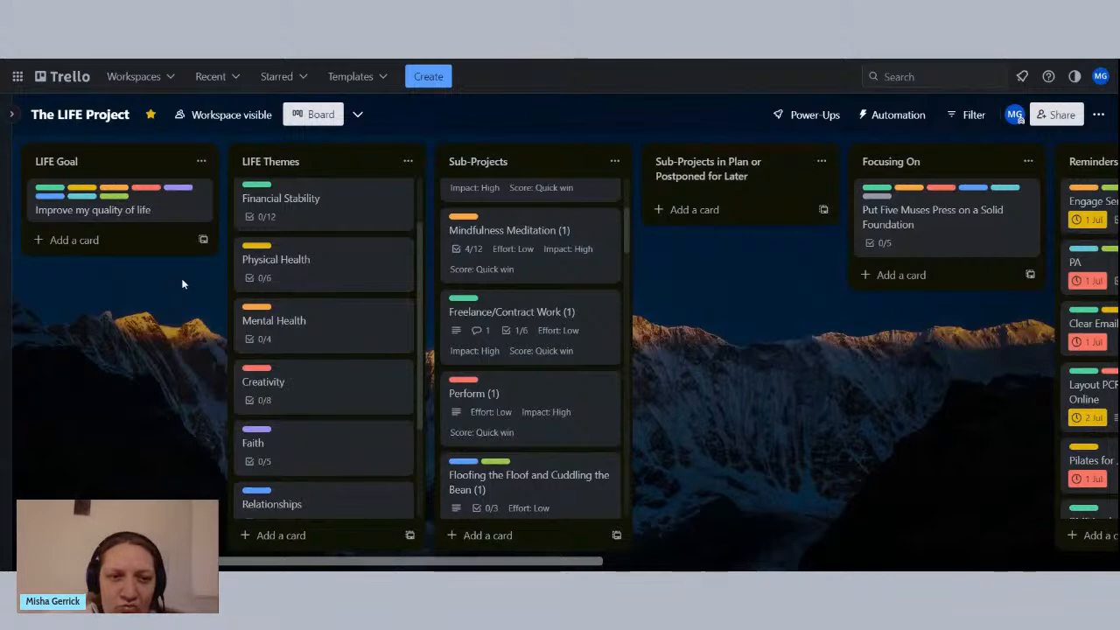
# Step: Open the Creativity card, examine its "Possible Ways to Indulge in My Creativity" checklist, and close the card
pyautogui.scroll(-2, 320, 303)
pyautogui.click(300, 243)
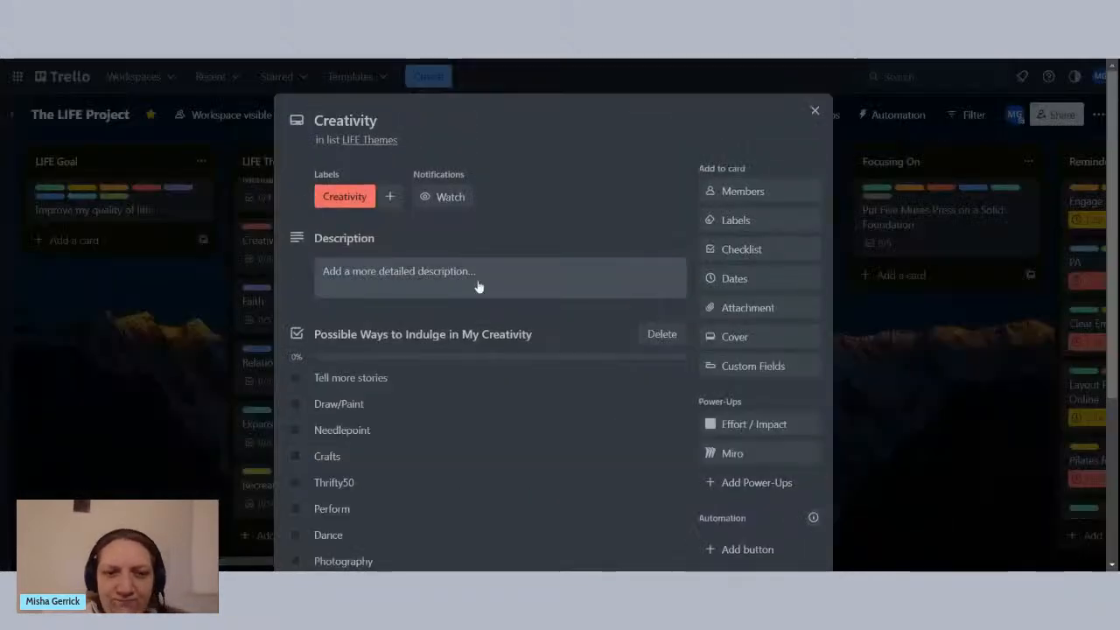
pyautogui.scroll(-2, 478, 286)
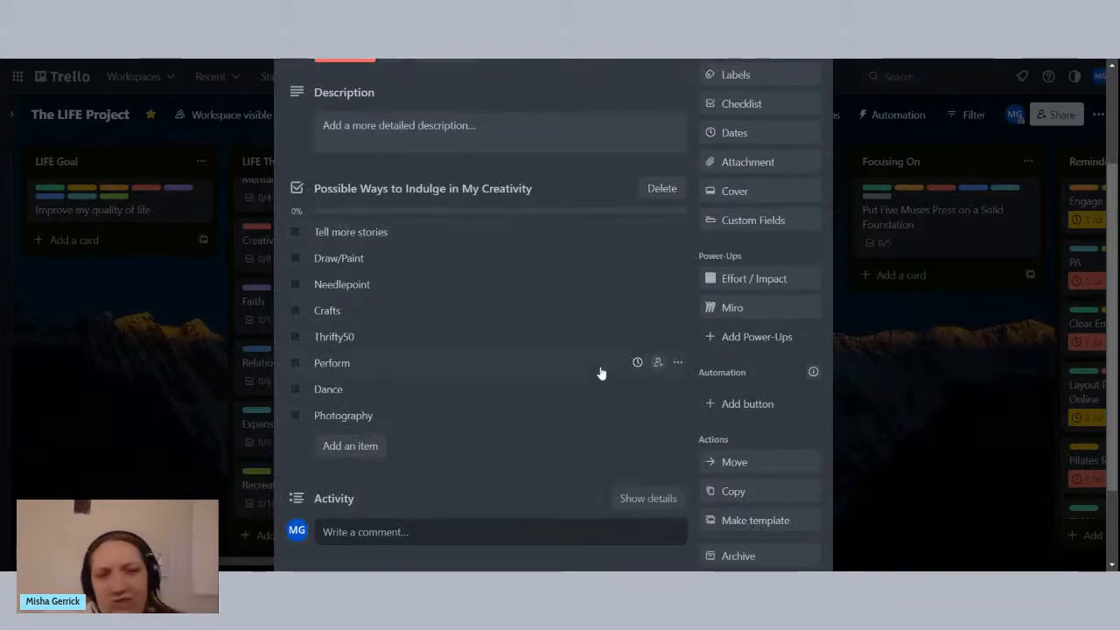
pyautogui.scroll(2, 603, 368)
pyautogui.click(813, 110)
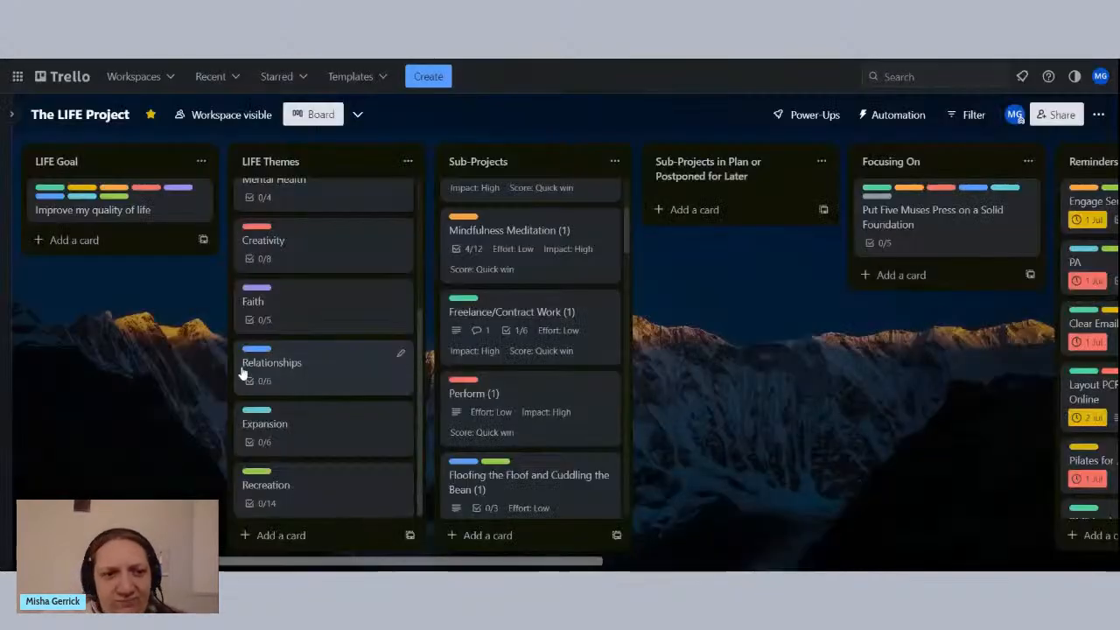
# Step: Look through the theme cards in the LIFE Themes list and the first cards of the Sub-Projects list
pyautogui.scroll(3, 295, 282)
pyautogui.scroll(-1, 295, 270)
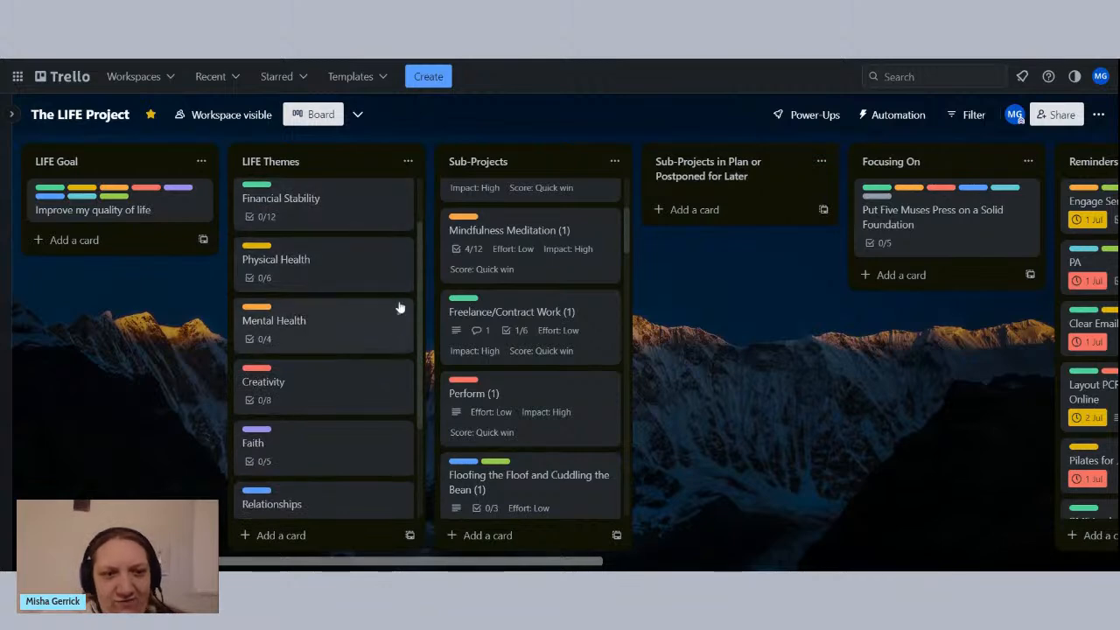
pyautogui.scroll(-2, 315, 328)
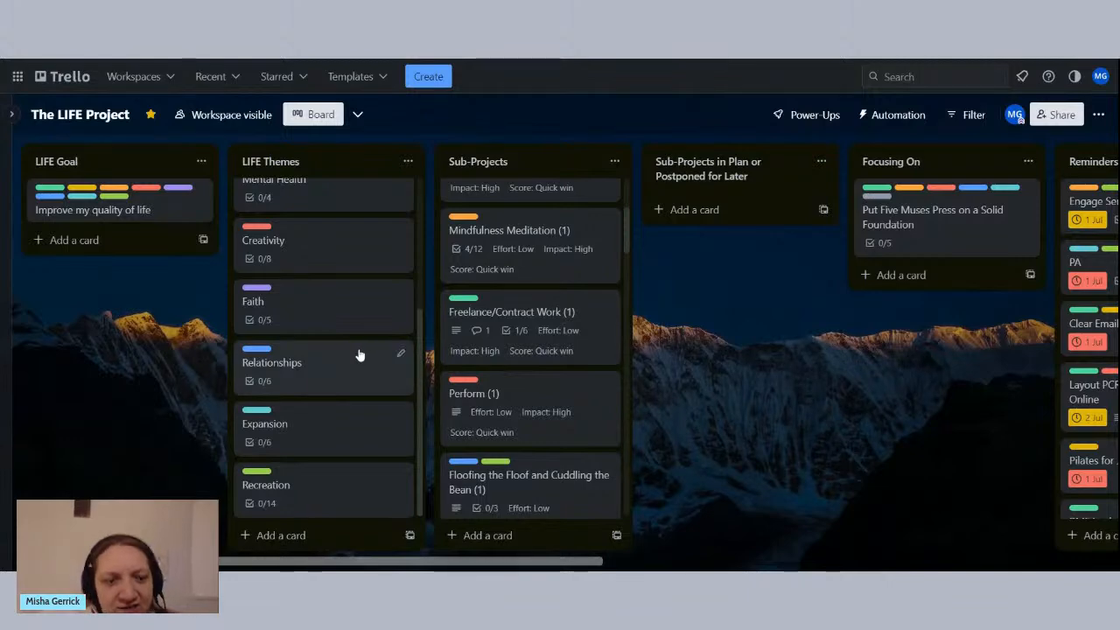
pyautogui.scroll(3, 582, 341)
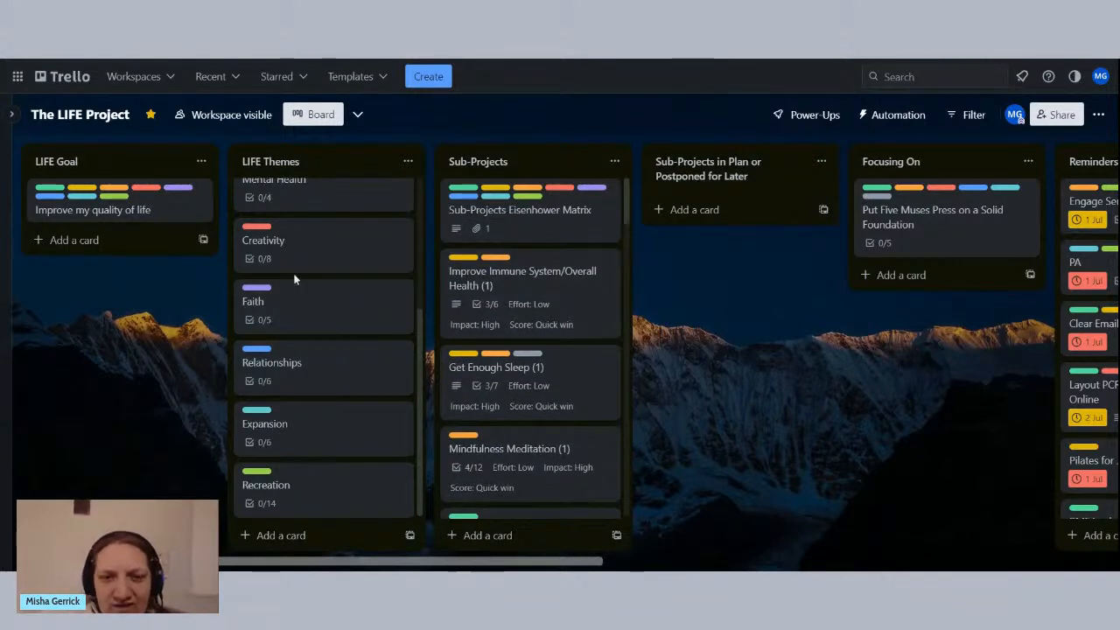
pyautogui.scroll(5, 297, 276)
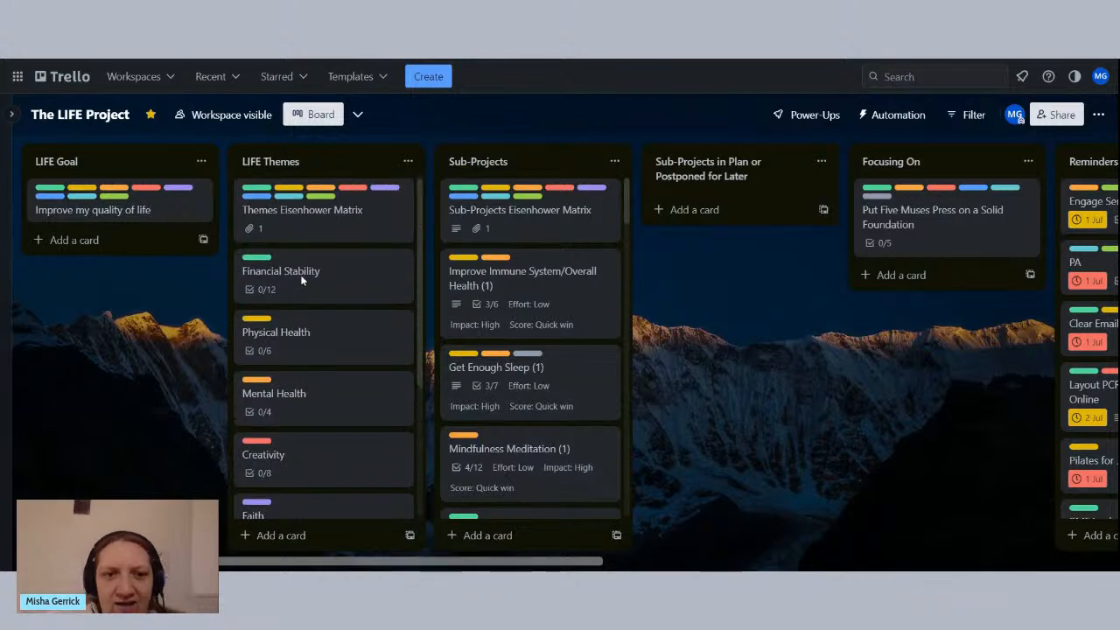
pyautogui.scroll(-4, 340, 292)
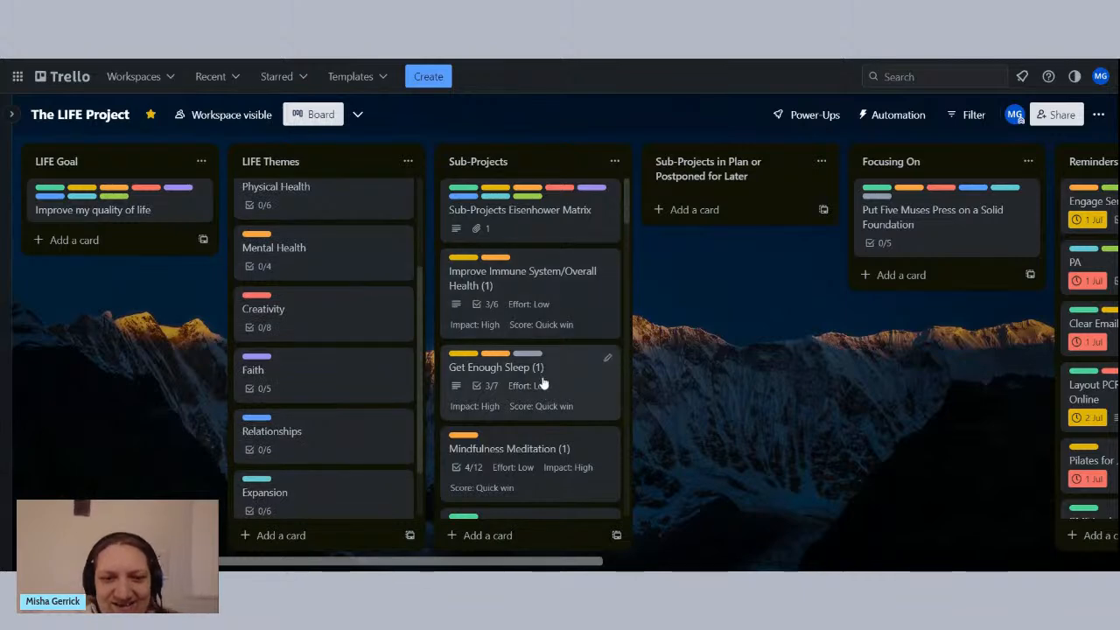
pyautogui.scroll(-2, 507, 375)
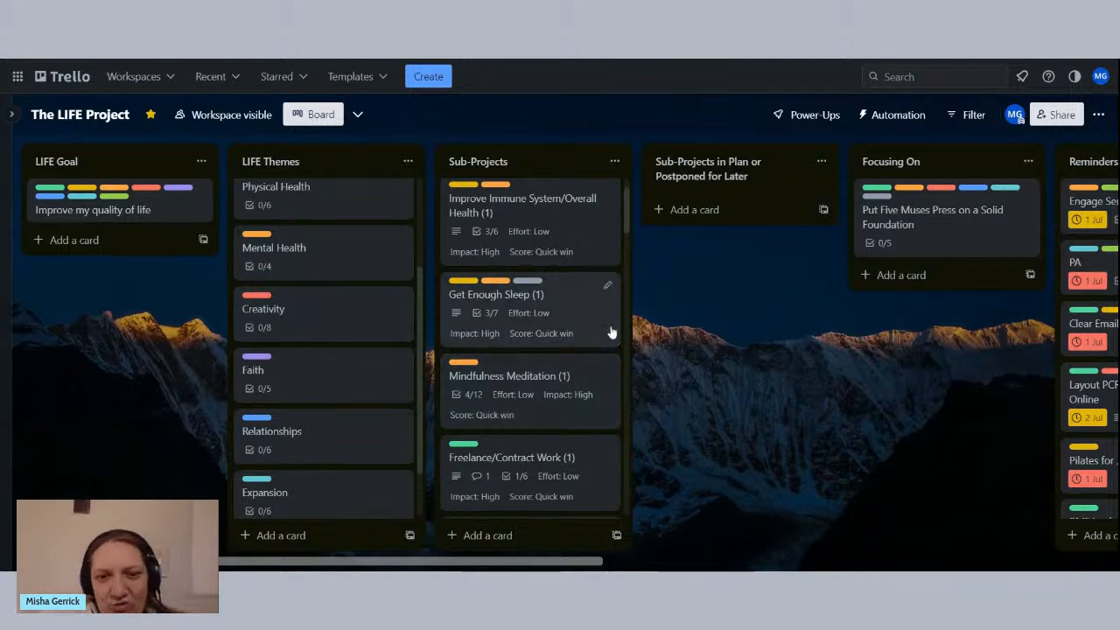
# Step: Reopen the Mental Health card, compare its checklist items with the Sub-Projects cards, and close it
pyautogui.scroll(1, 541, 357)
pyautogui.click(334, 252)
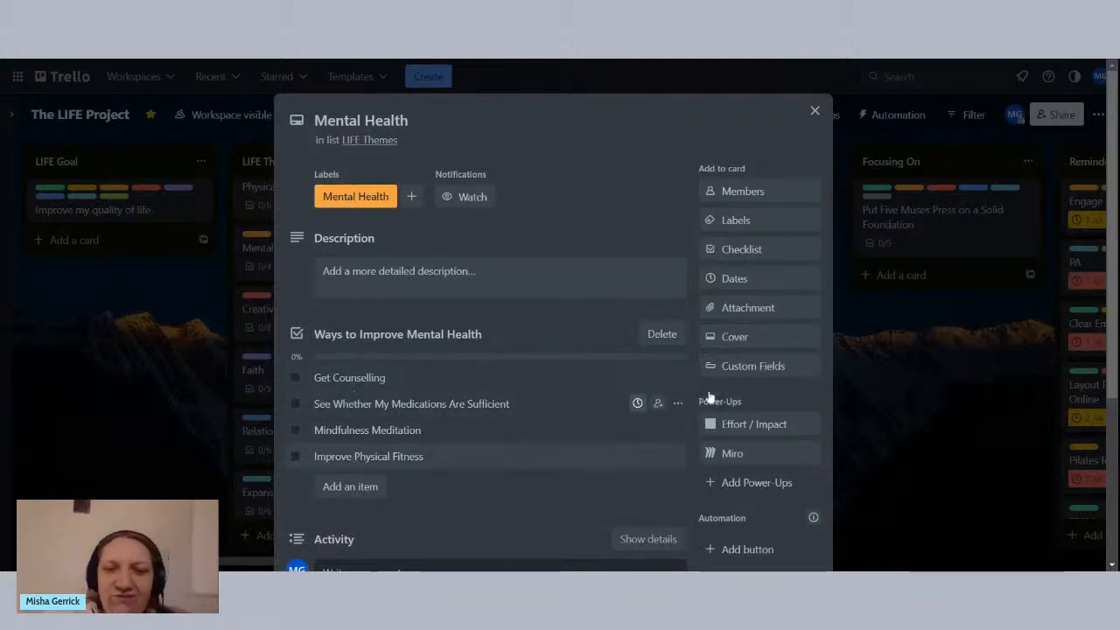
pyautogui.click(814, 112)
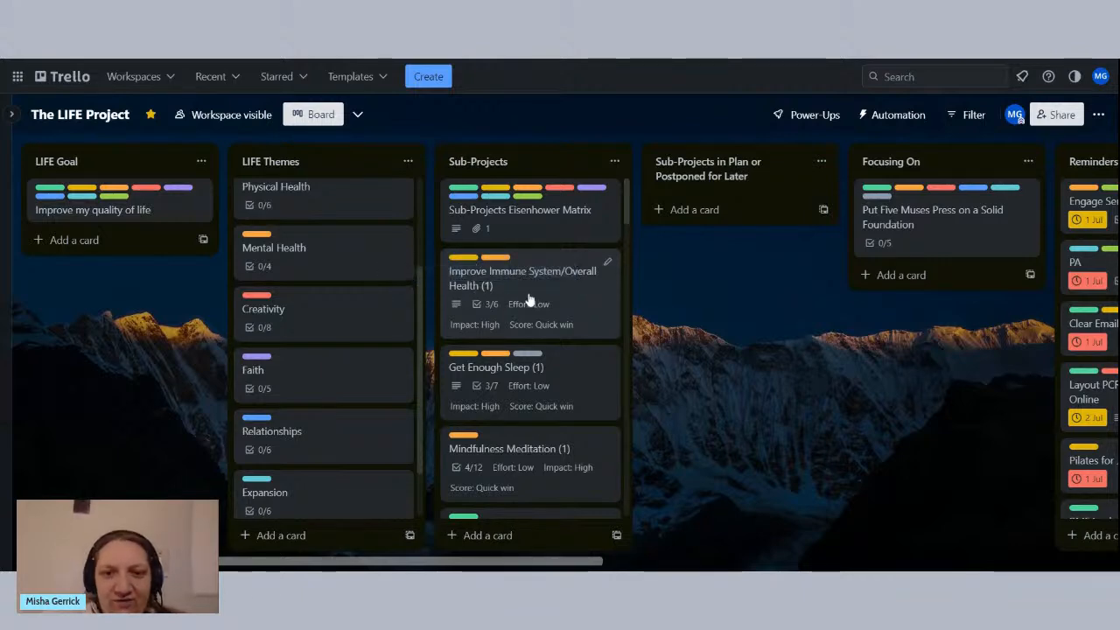
# Step: Look through the cards in the Sub-Projects list and return to its first card
pyautogui.scroll(-1, 525, 301)
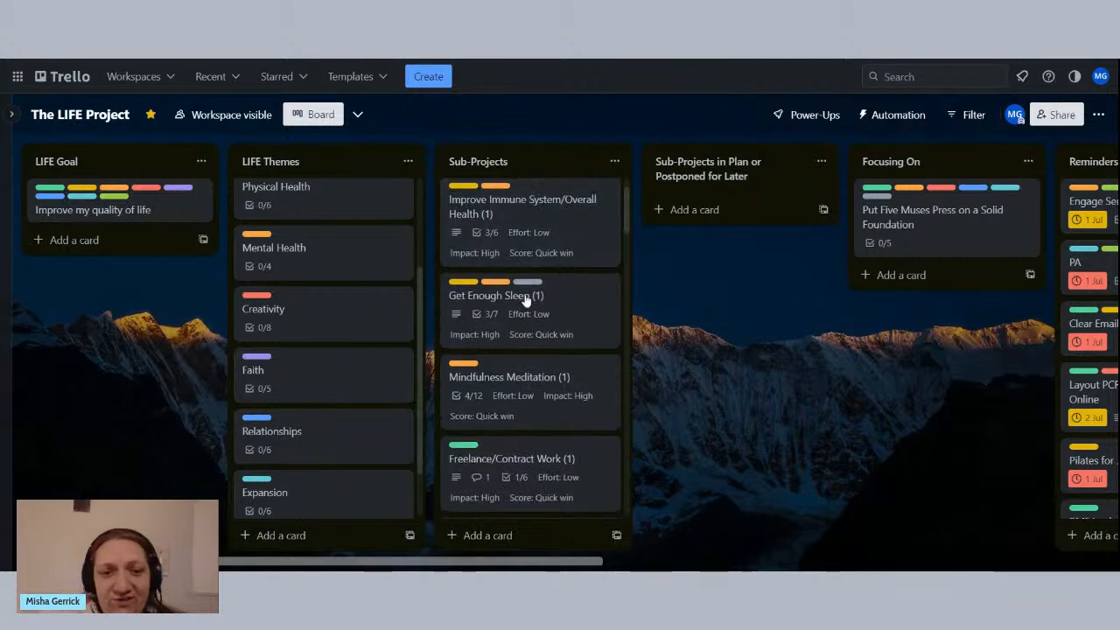
pyautogui.scroll(1, 525, 301)
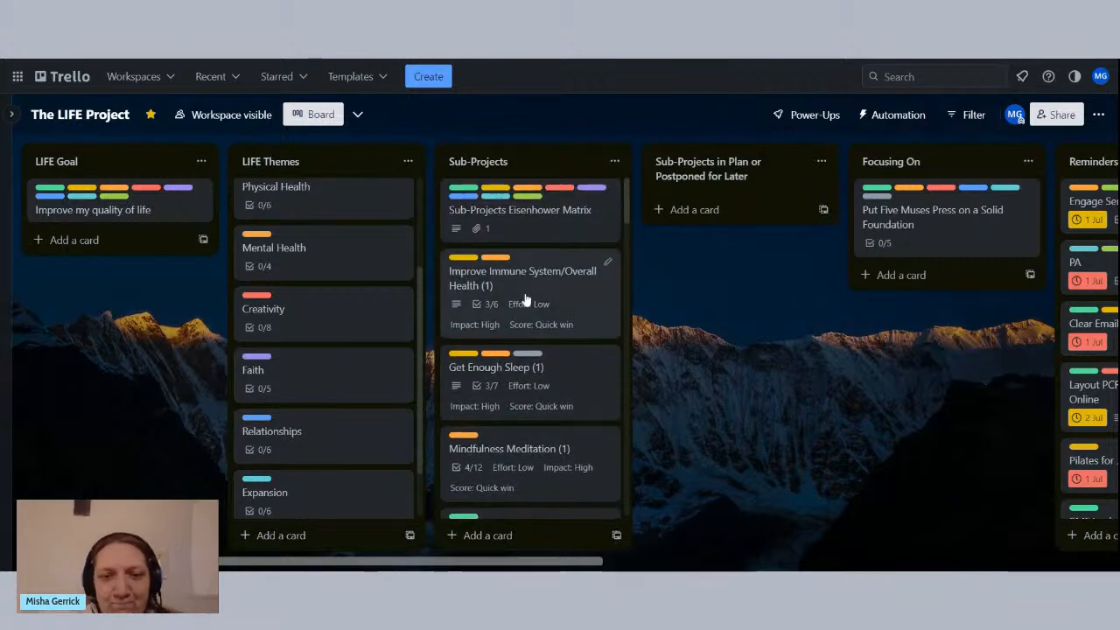
pyautogui.scroll(3, 370, 268)
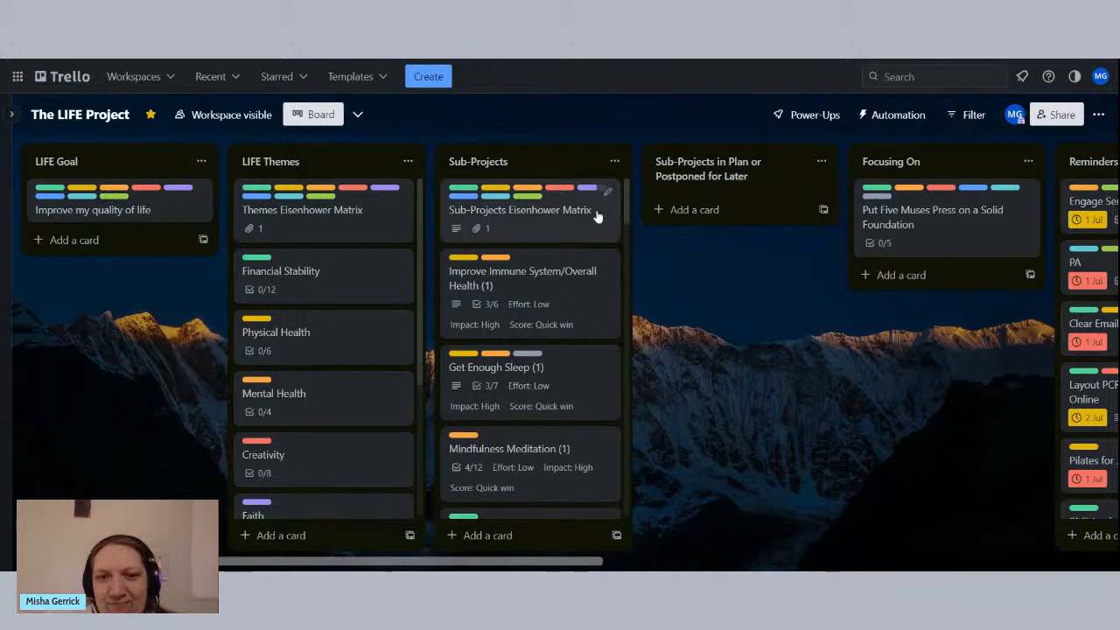
pyautogui.scroll(-5, 517, 220)
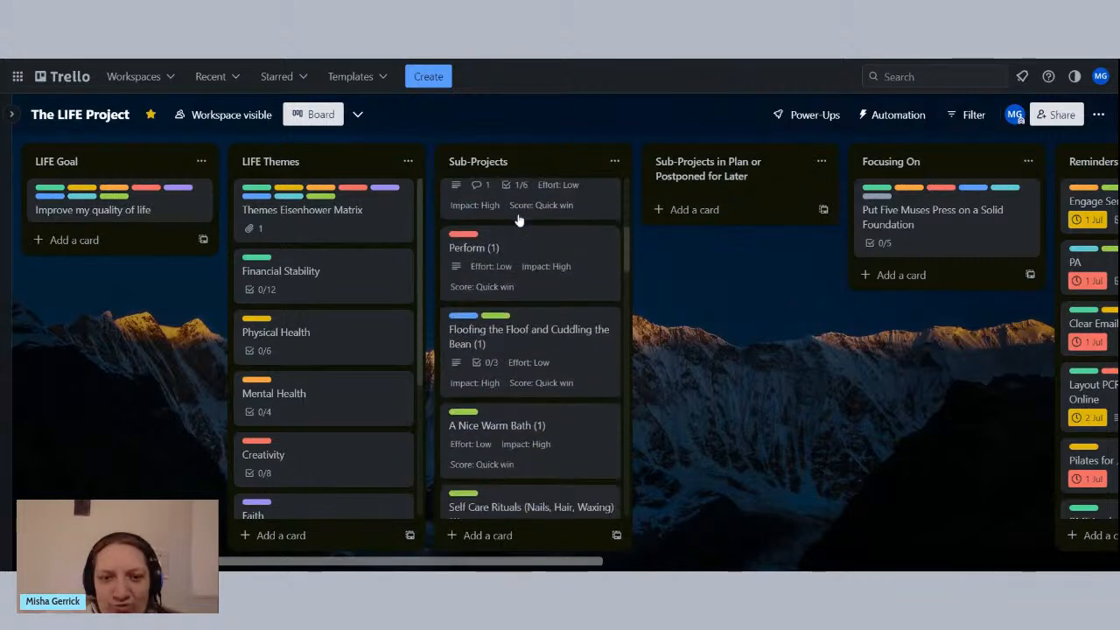
pyautogui.scroll(-8, 517, 219)
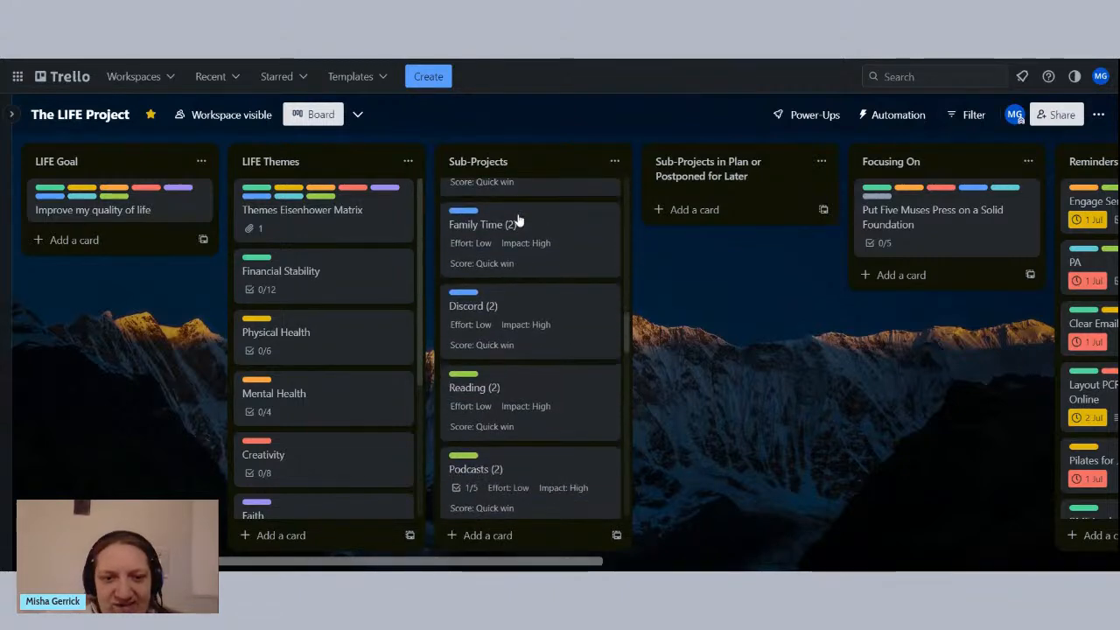
pyautogui.scroll(13, 517, 220)
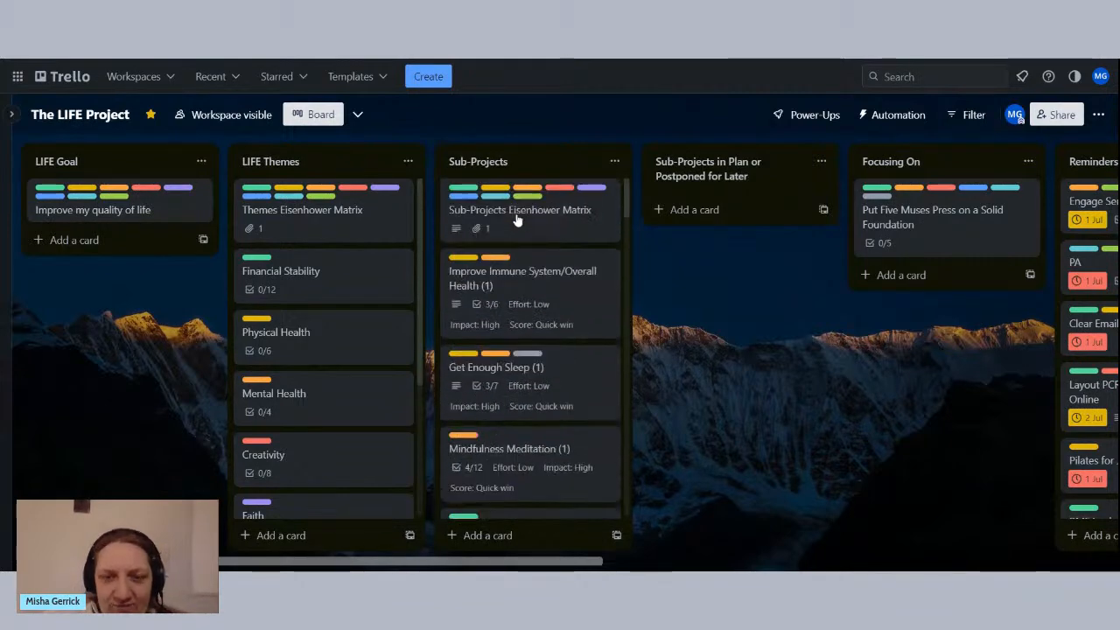
# Step: Open the Sub-Projects Eisenhower Matrix card and examine its labels, description and attached Miro board
pyautogui.click(568, 223)
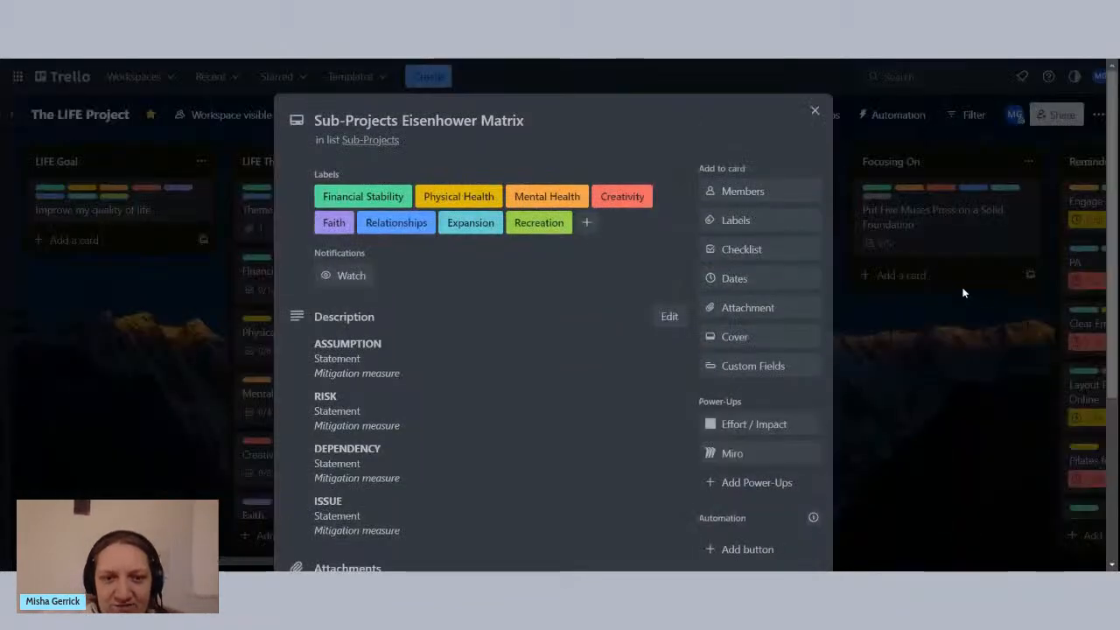
pyautogui.scroll(-3, 528, 286)
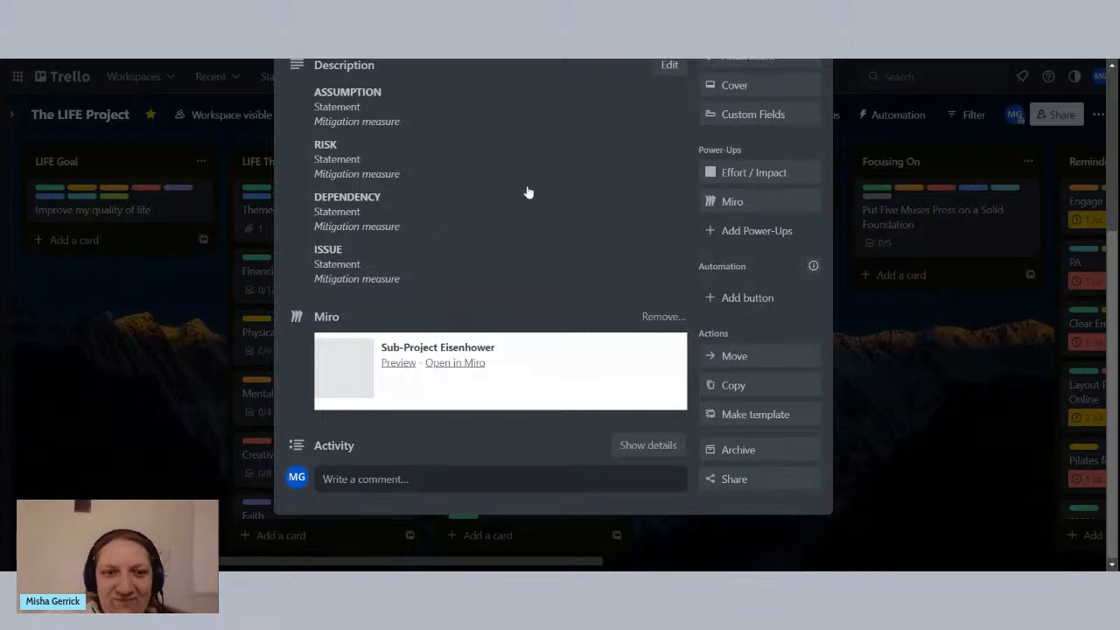
pyautogui.scroll(3, 527, 193)
pyautogui.scroll(-3, 527, 191)
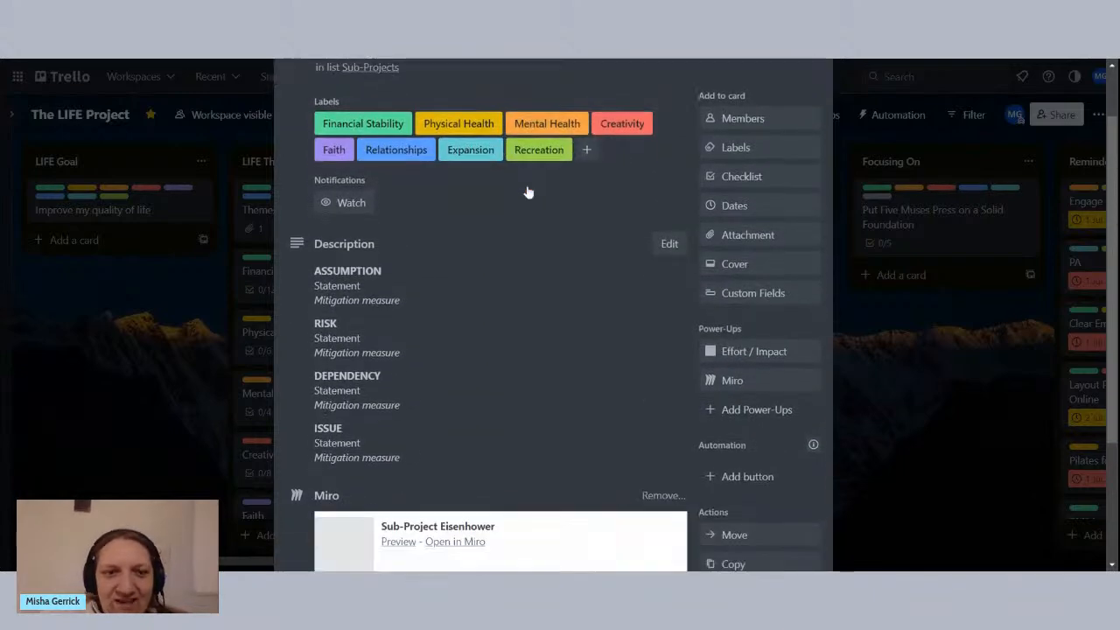
pyautogui.scroll(3, 528, 190)
pyautogui.scroll(1, 527, 192)
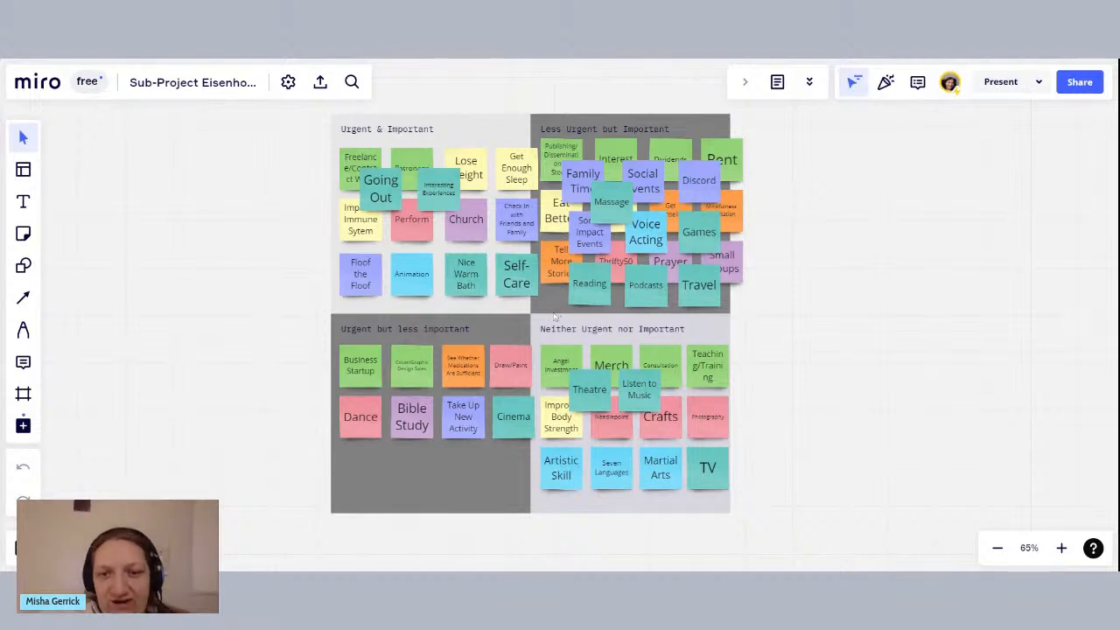
# Step: Move the Going Out and Interesting Experiences notes outside the matrix, and take Freelance/Contract Work out of Urgent & Important and back in
pyautogui.scroll(-3, 400, 323)
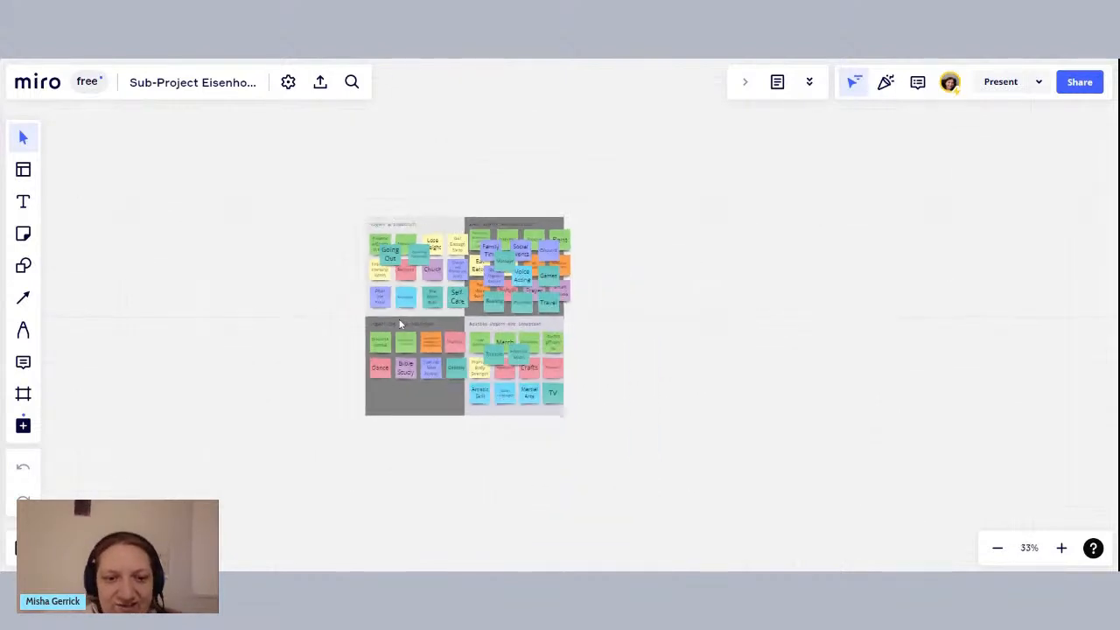
pyautogui.scroll(3, 400, 324)
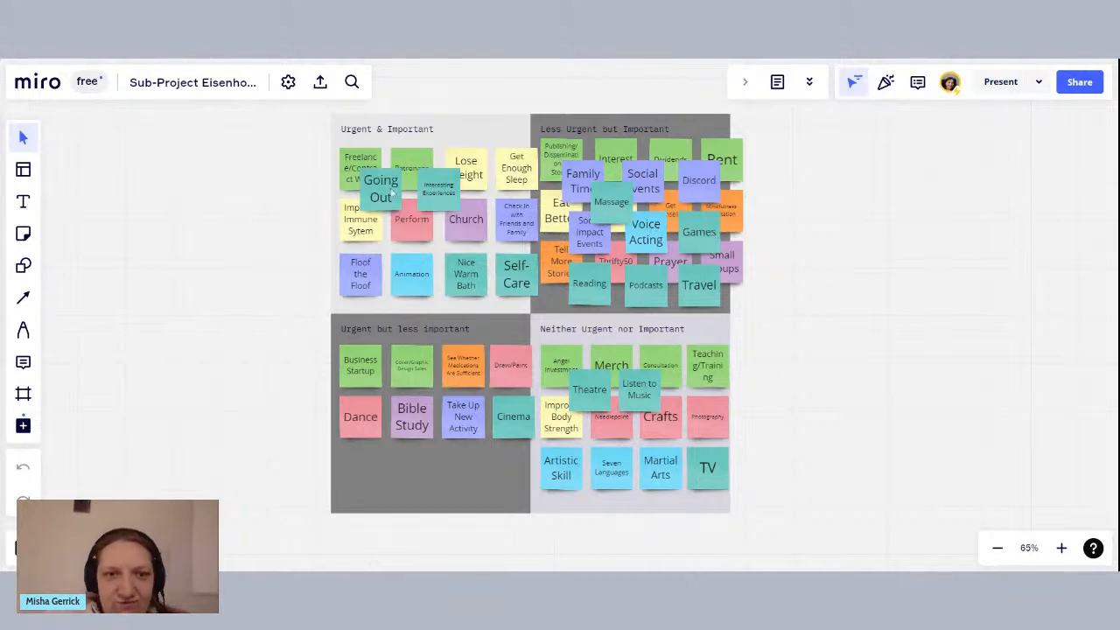
pyautogui.moveTo(390, 191); pyautogui.dragTo(236, 251)
pyautogui.moveTo(454, 205); pyautogui.dragTo(292, 258)
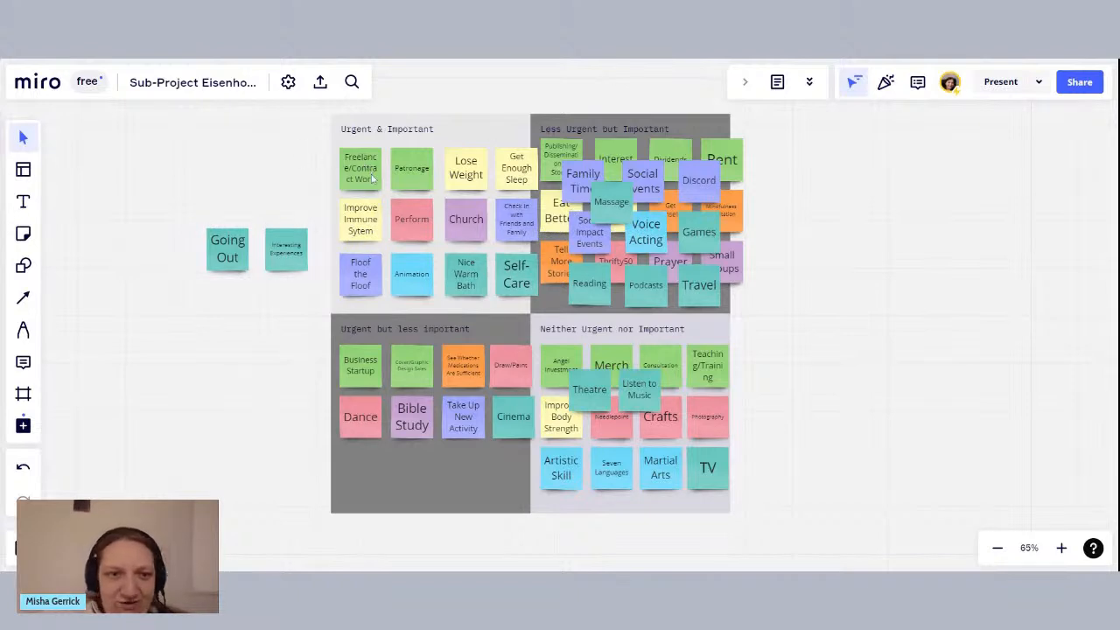
pyautogui.moveTo(367, 179); pyautogui.dragTo(131, 161)
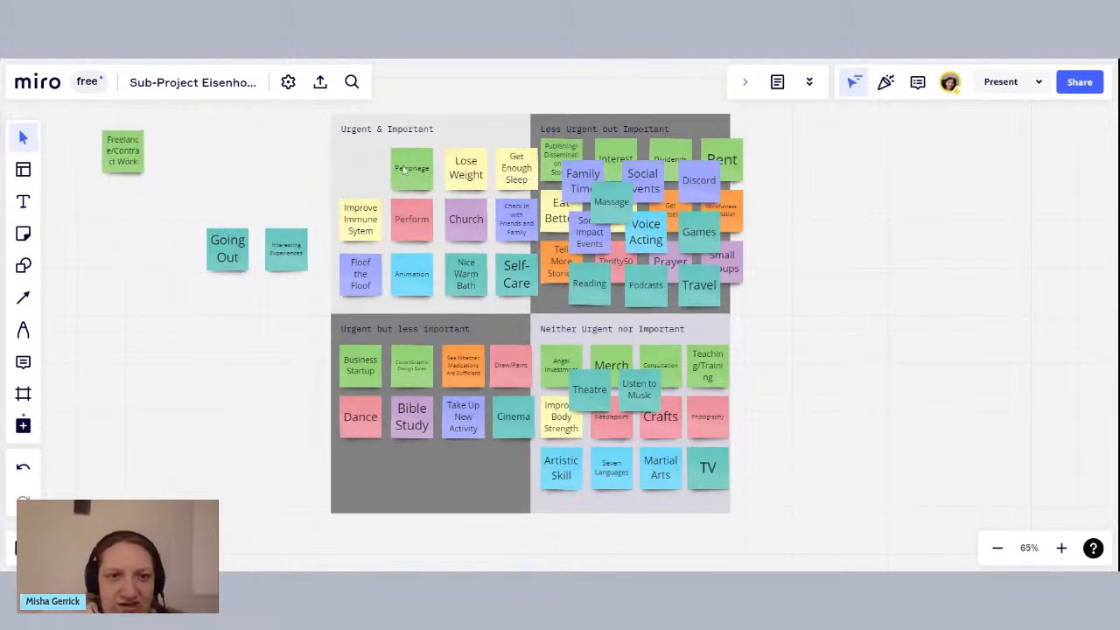
pyautogui.moveTo(385, 175)
pyautogui.mouseDown()
pyautogui.moveTo(187, 162)
pyautogui.moveTo(404, 173)
pyautogui.mouseUp()
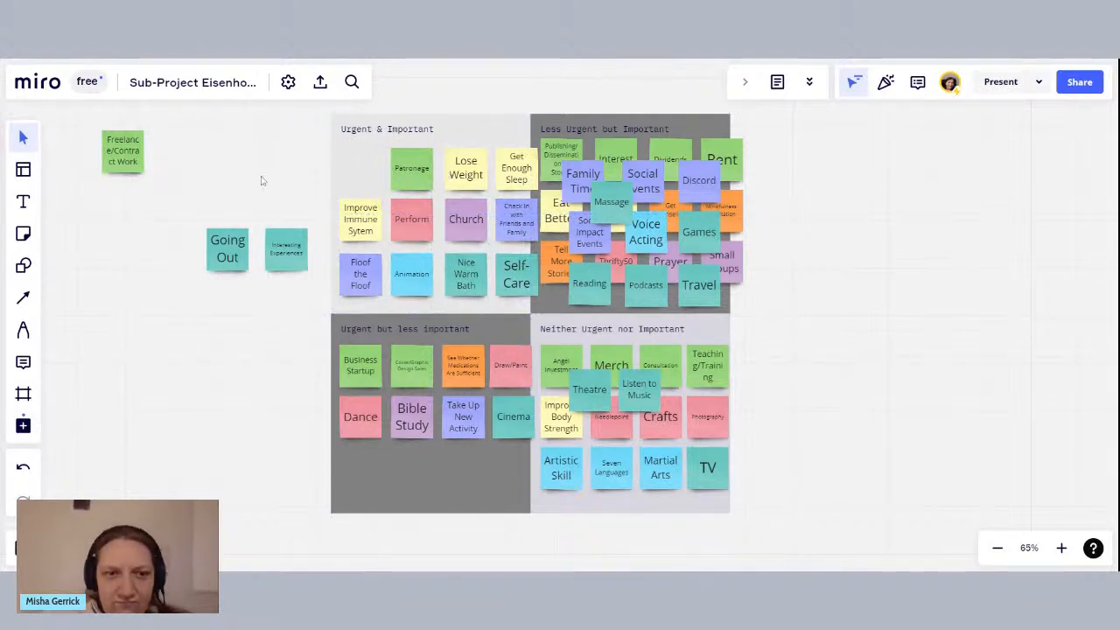
pyautogui.moveTo(125, 160); pyautogui.dragTo(360, 178)
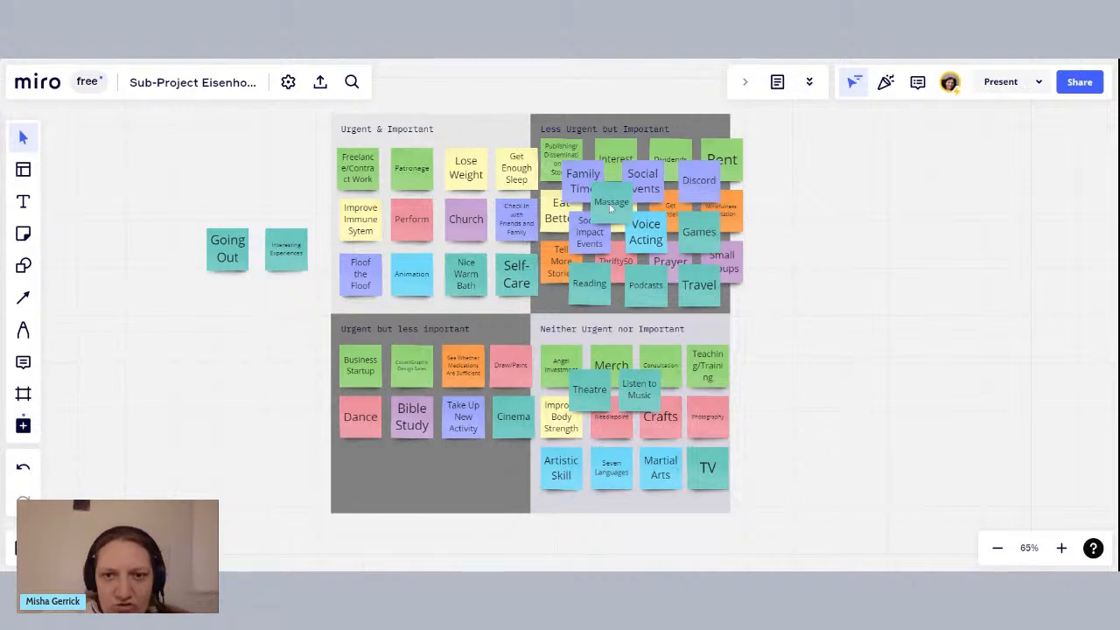
# Step: Move the Massage, Games, Reading, Podcasts and Travel notes from Less Urgent but Important to the empty canvas beside the matrix
pyautogui.moveTo(611, 201); pyautogui.dragTo(814, 177)
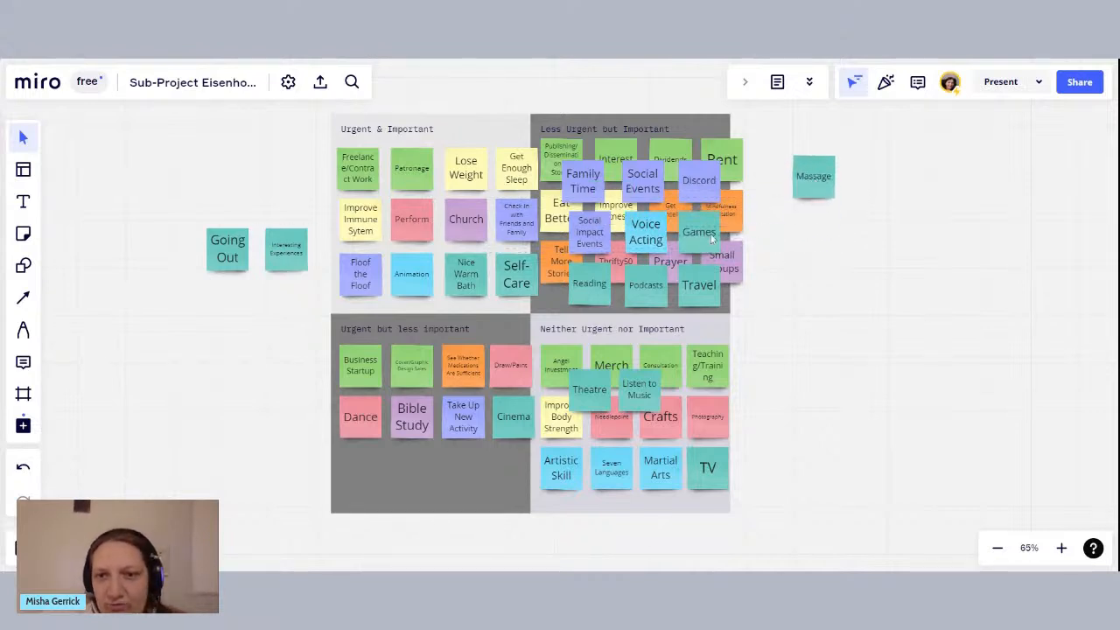
pyautogui.moveTo(705, 242); pyautogui.dragTo(814, 243)
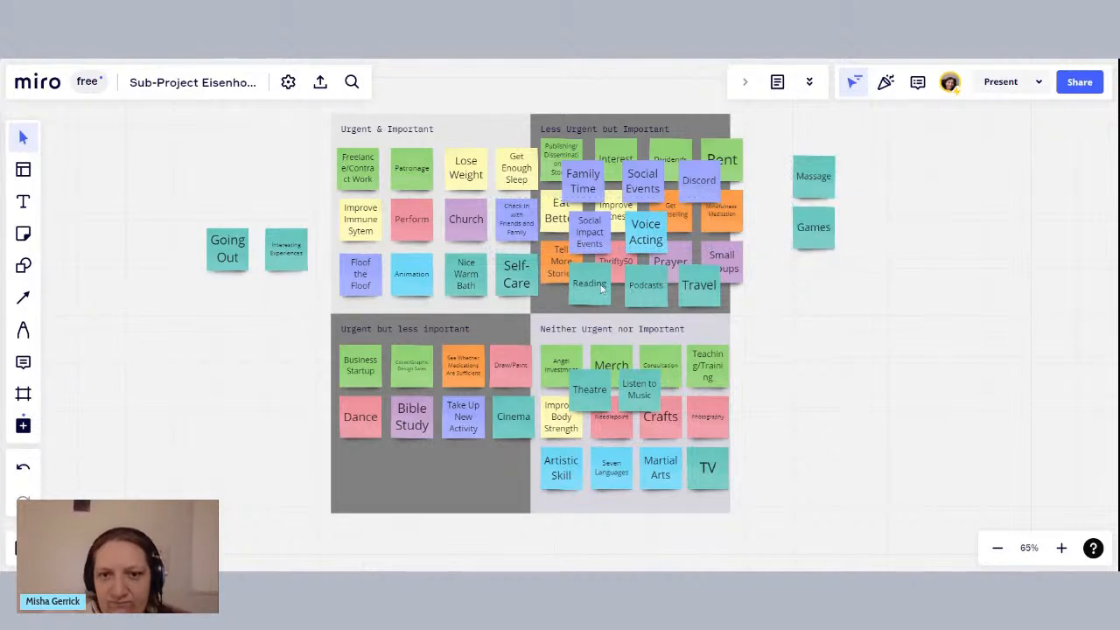
pyautogui.moveTo(602, 287); pyautogui.dragTo(826, 283)
pyautogui.moveTo(655, 293); pyautogui.dragTo(895, 287)
pyautogui.moveTo(717, 299); pyautogui.dragTo(898, 239)
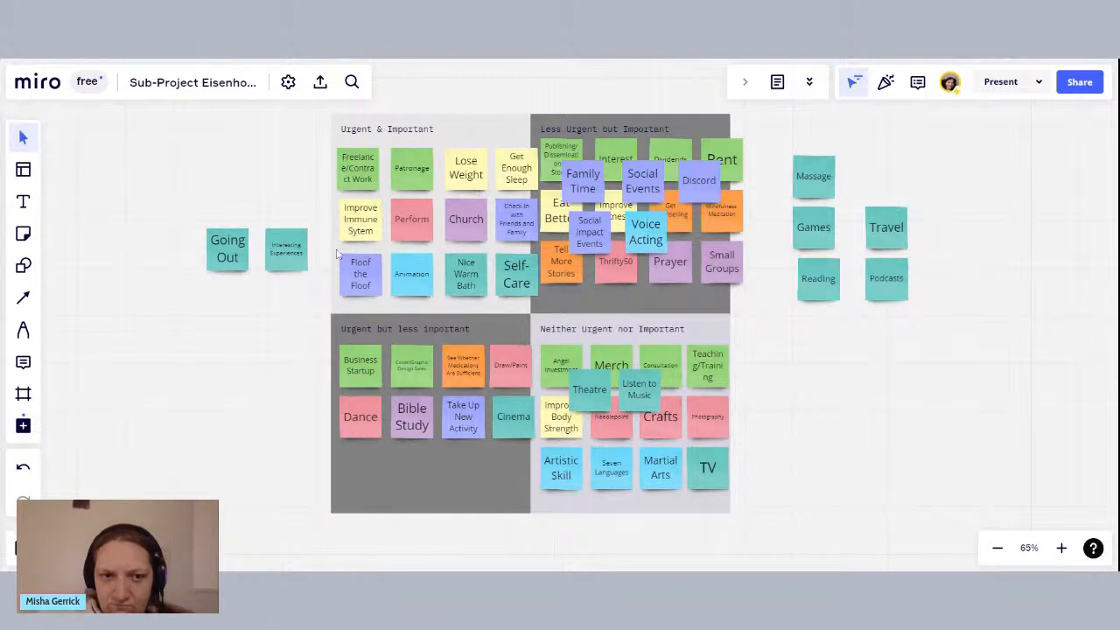
# Step: Return Going Out and Interesting Experiences to Urgent & Important, and Massage, Games, Reading, Travel and Podcasts to Less Urgent but Important
pyautogui.moveTo(232, 254); pyautogui.dragTo(390, 203)
pyautogui.moveTo(302, 262); pyautogui.dragTo(438, 209)
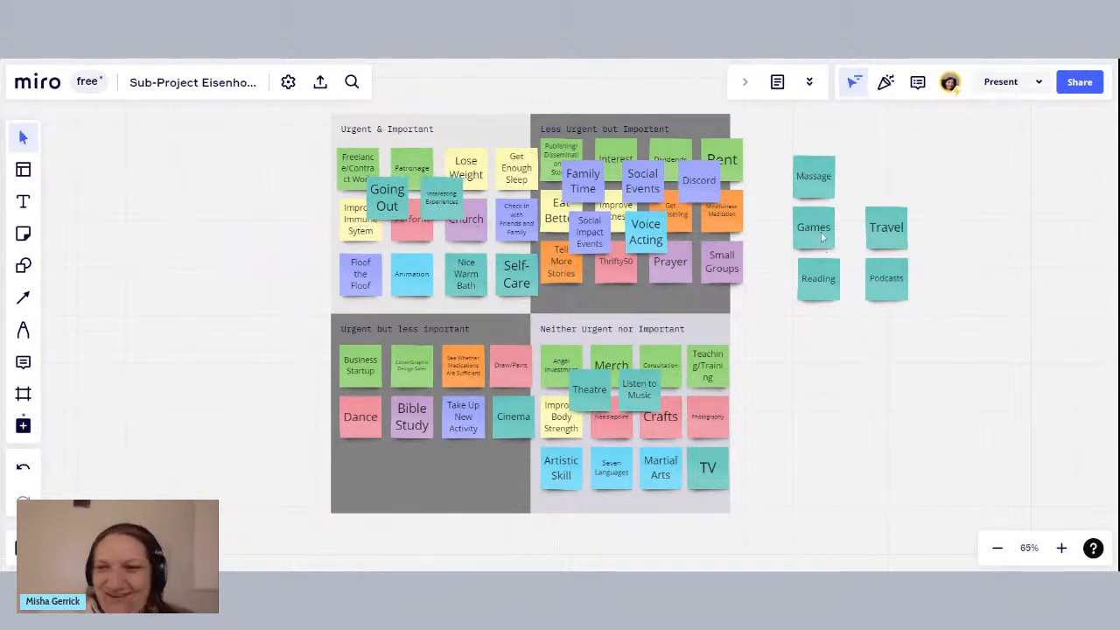
pyautogui.moveTo(828, 184); pyautogui.dragTo(718, 240)
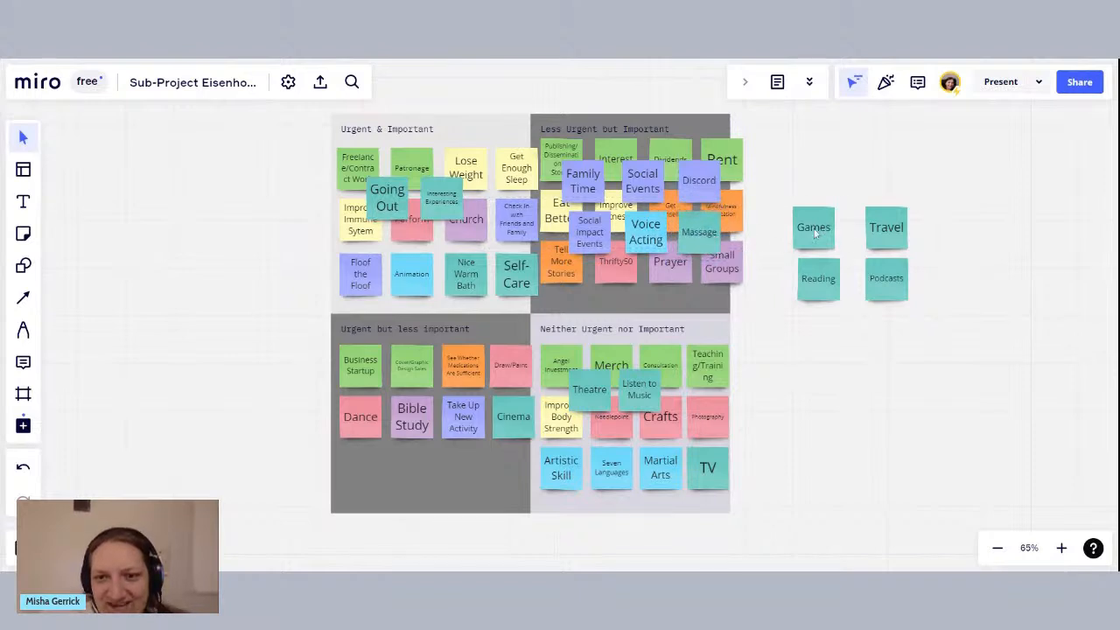
pyautogui.moveTo(814, 232); pyautogui.dragTo(593, 293)
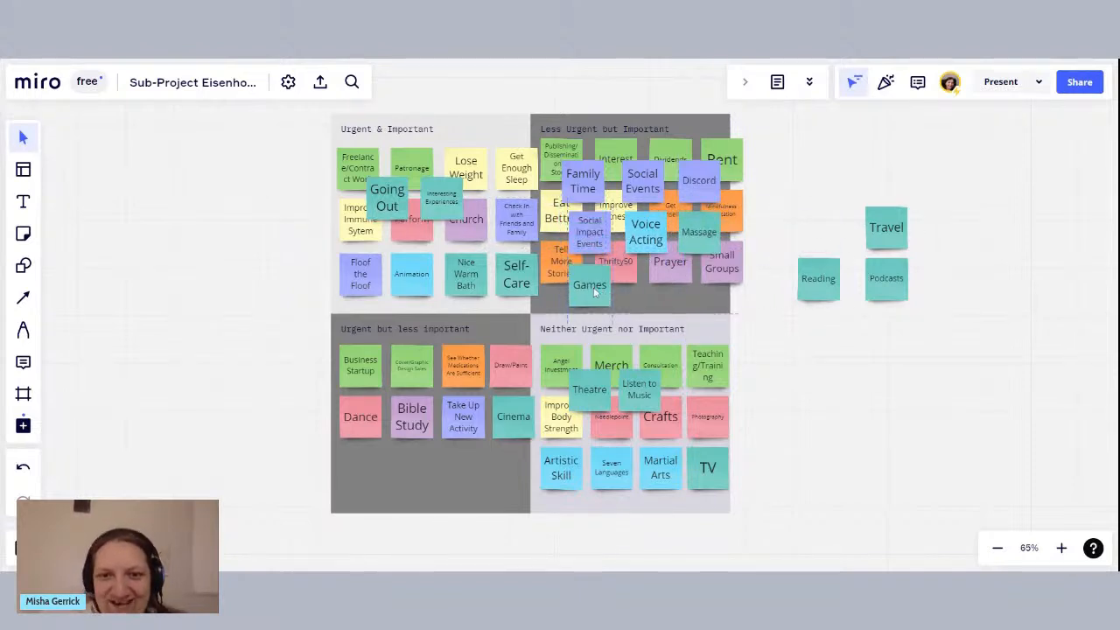
pyautogui.moveTo(821, 288); pyautogui.dragTo(647, 296)
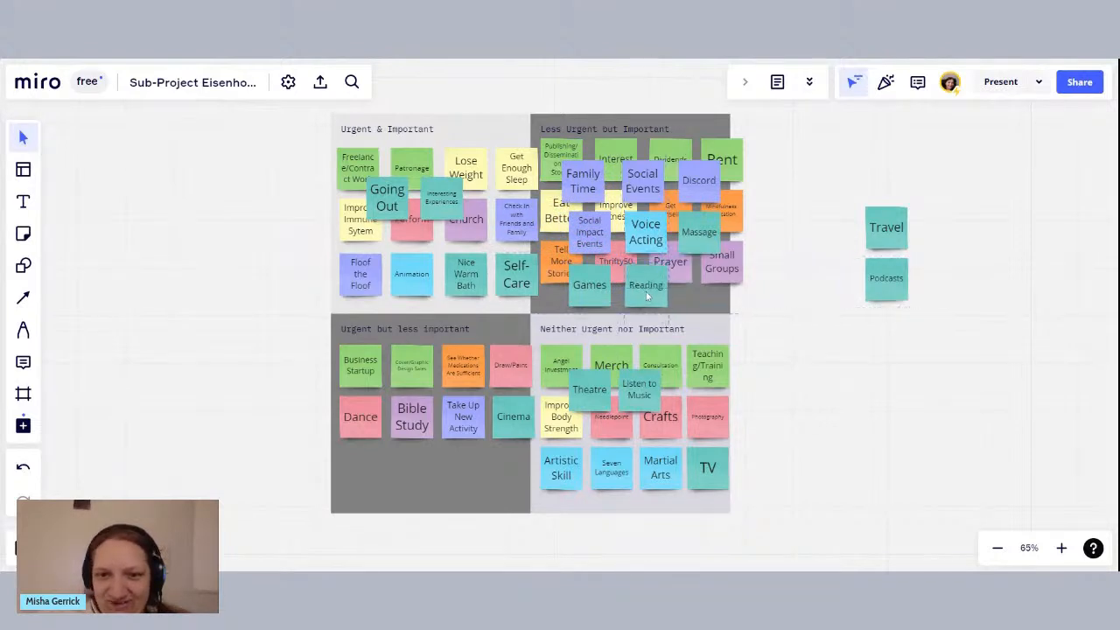
pyautogui.moveTo(889, 232); pyautogui.dragTo(703, 293)
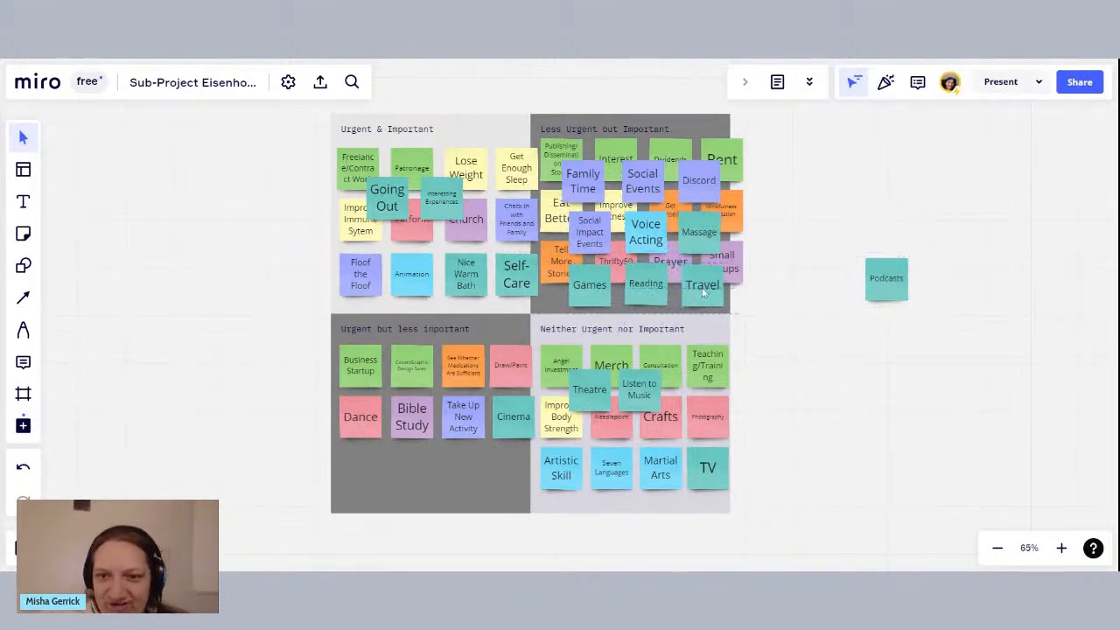
pyautogui.moveTo(890, 288); pyautogui.dragTo(615, 215)
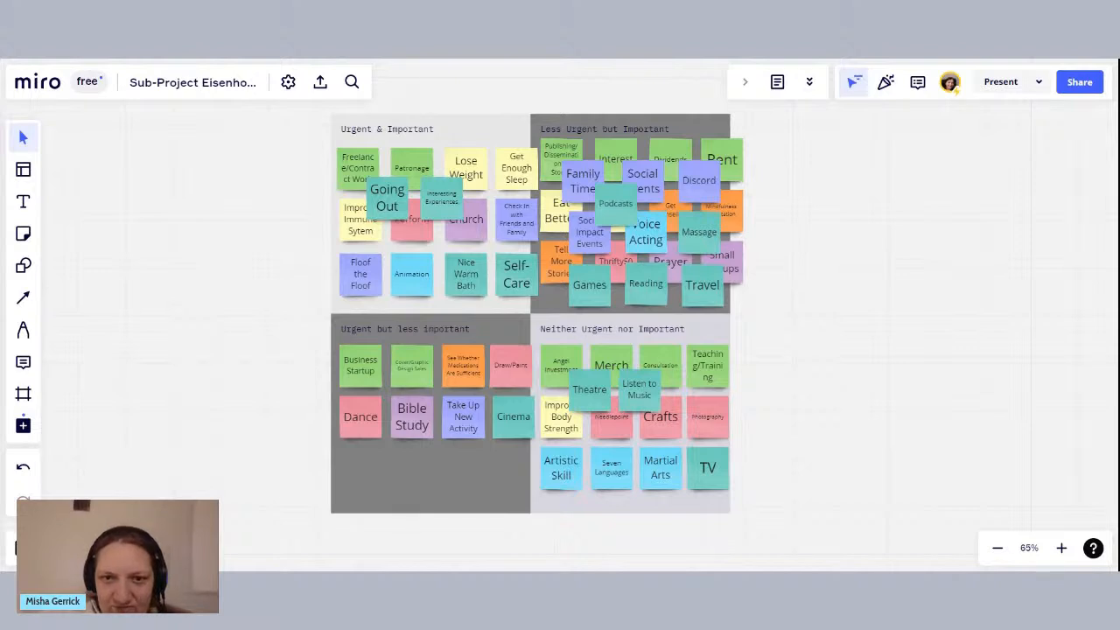
# Step: Move the Publishing/Dissemination of Stories note into the Urgent & Important quadrant and bring it to the front
pyautogui.click(560, 157)
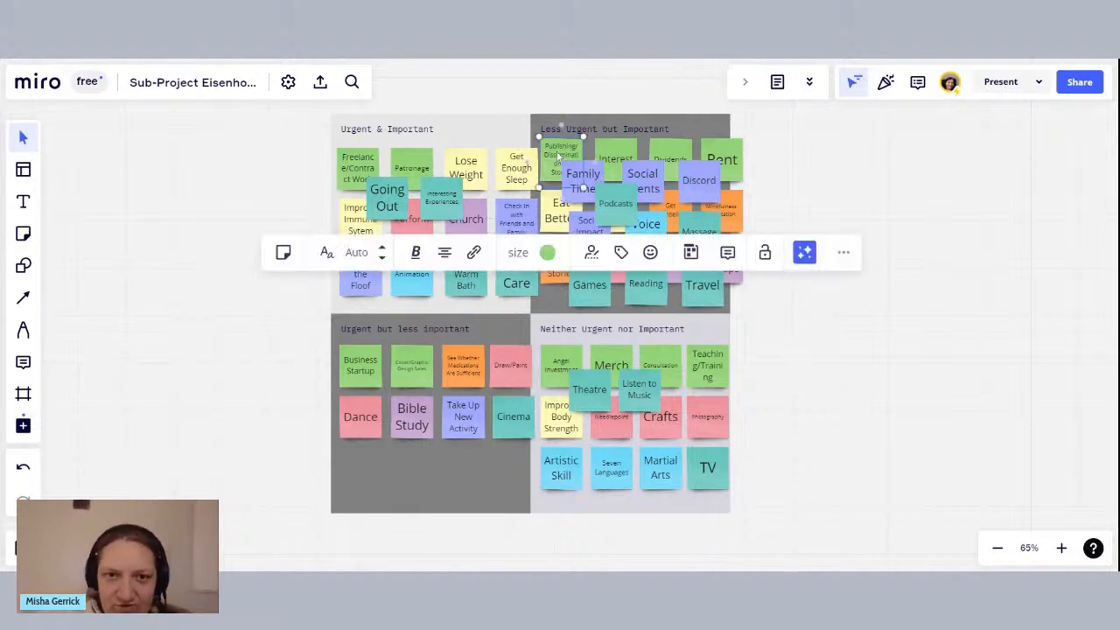
pyautogui.moveTo(560, 158); pyautogui.dragTo(386, 155)
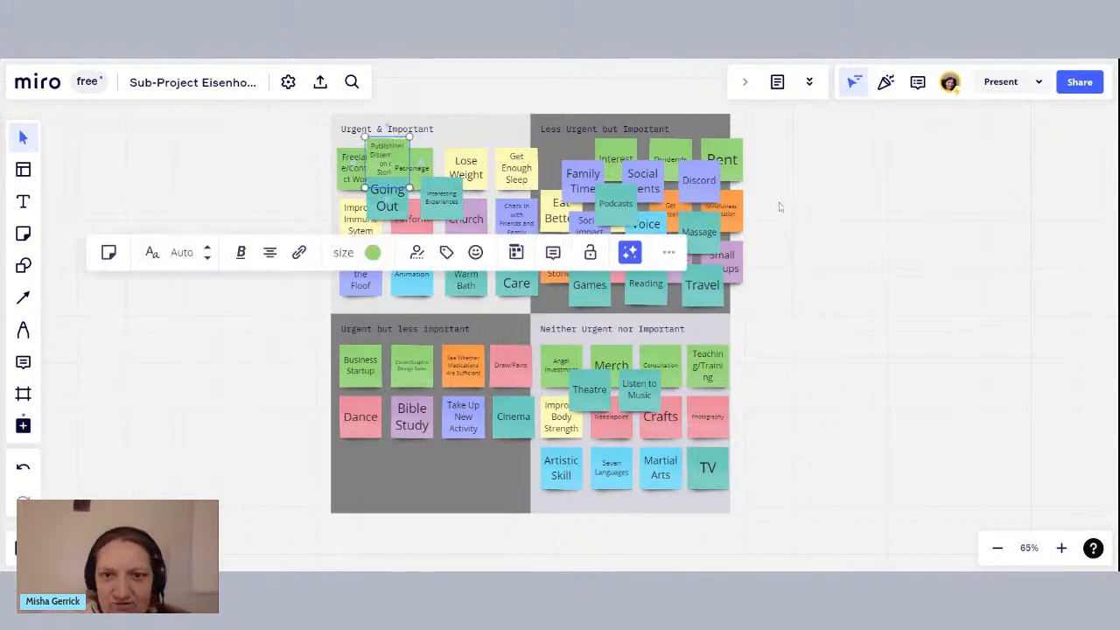
pyautogui.click(803, 212)
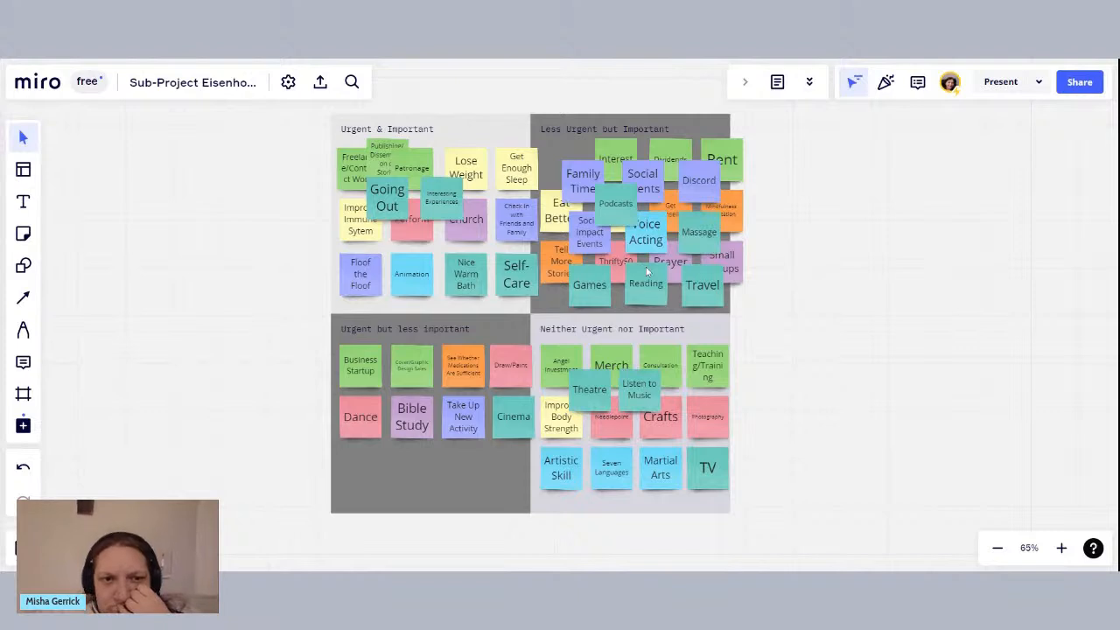
pyautogui.moveTo(390, 152); pyautogui.dragTo(497, 252)
pyautogui.rightClick(498, 253)
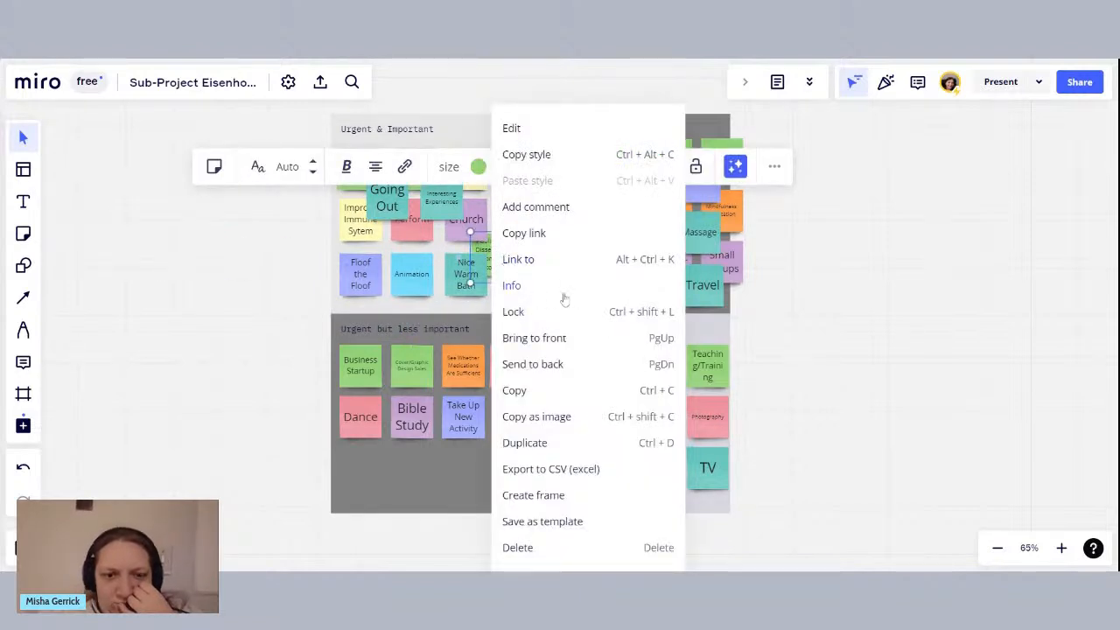
pyautogui.click(556, 339)
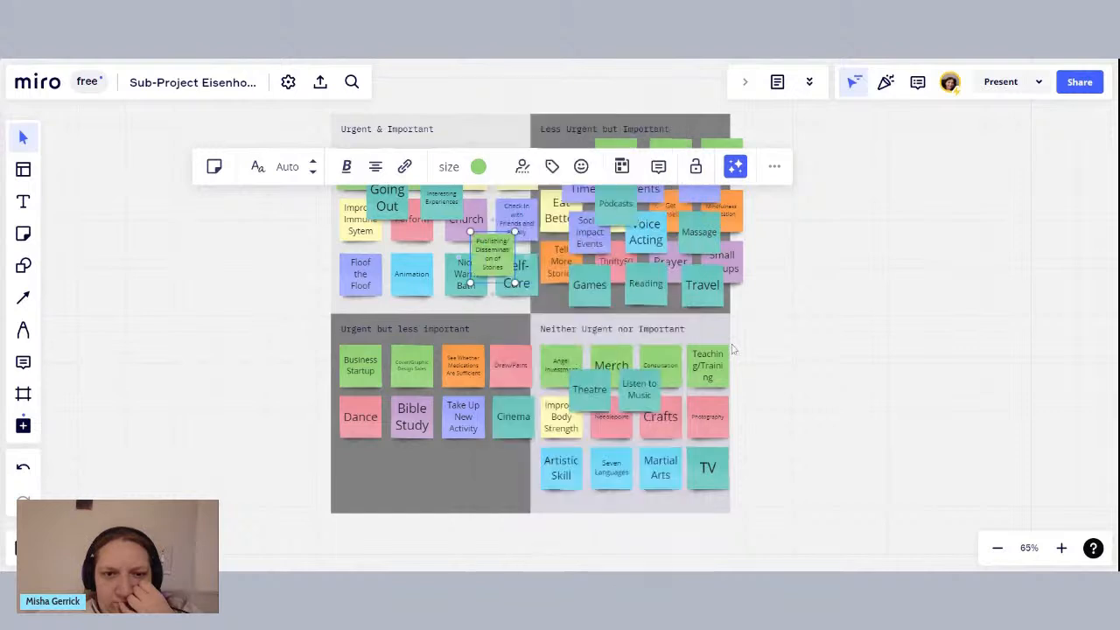
pyautogui.click(894, 286)
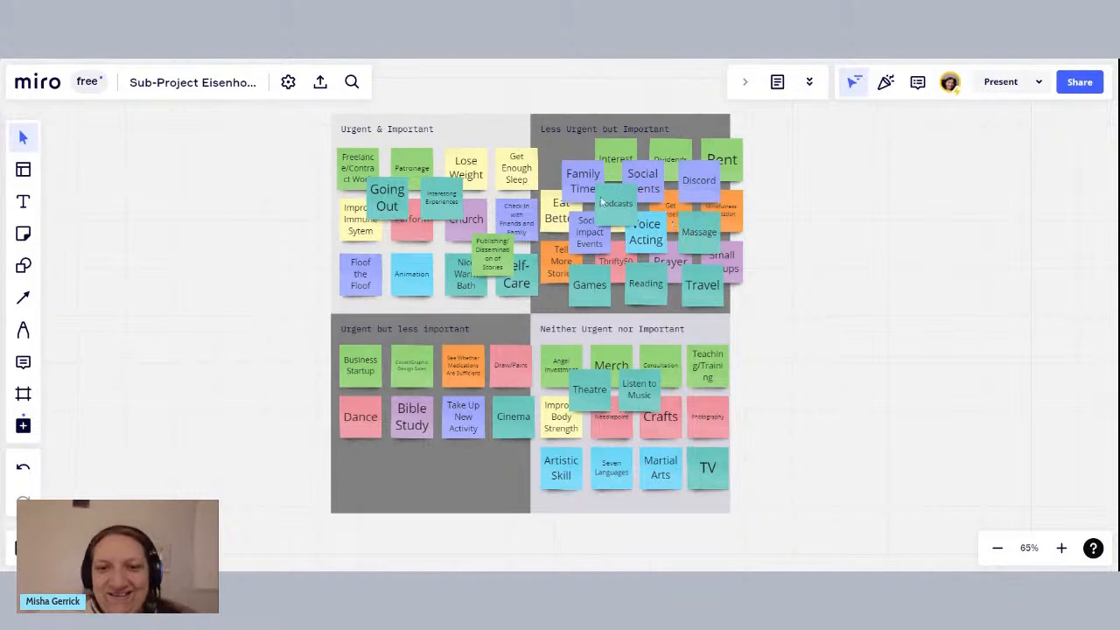
# Step: Rearrange the Interest, Dividends, Rent, Discord and Podcasts notes within Less Urgent but Important to fill the gap in the first row
pyautogui.moveTo(623, 157); pyautogui.dragTo(571, 157)
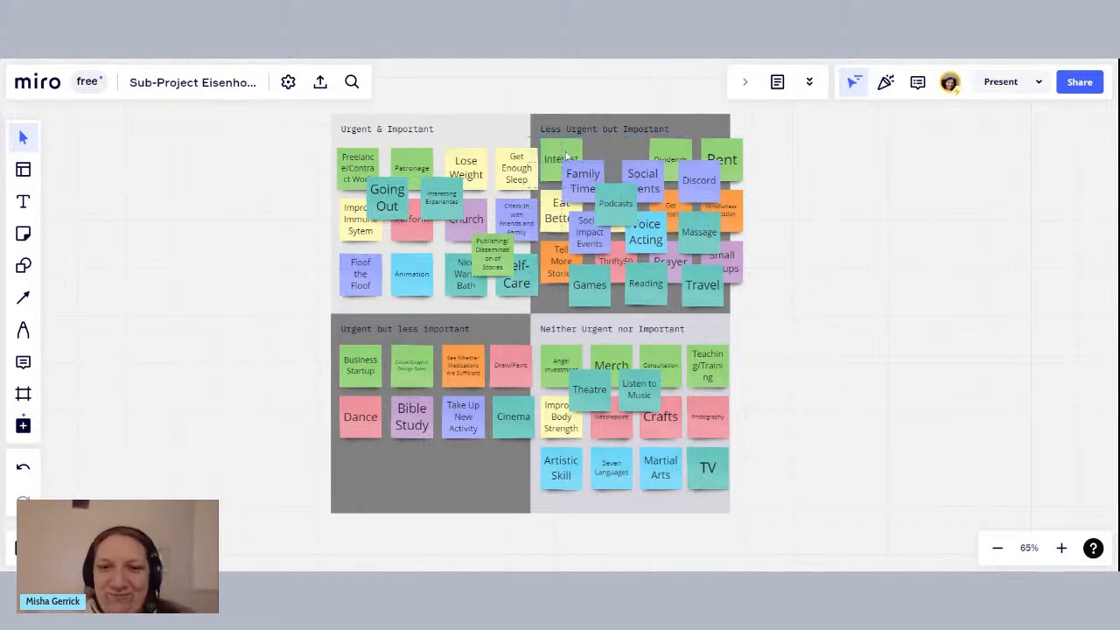
pyautogui.moveTo(691, 155); pyautogui.dragTo(637, 156)
pyautogui.moveTo(716, 153)
pyautogui.mouseDown()
pyautogui.moveTo(674, 155)
pyautogui.moveTo(734, 158)
pyautogui.mouseUp()
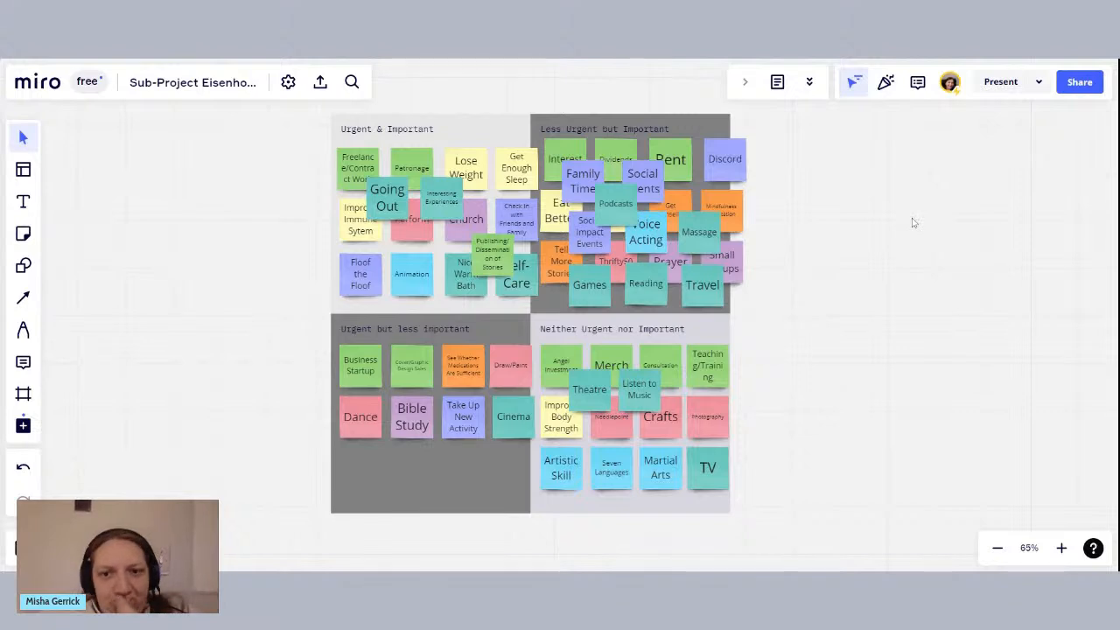
pyautogui.moveTo(615, 218); pyautogui.dragTo(700, 192)
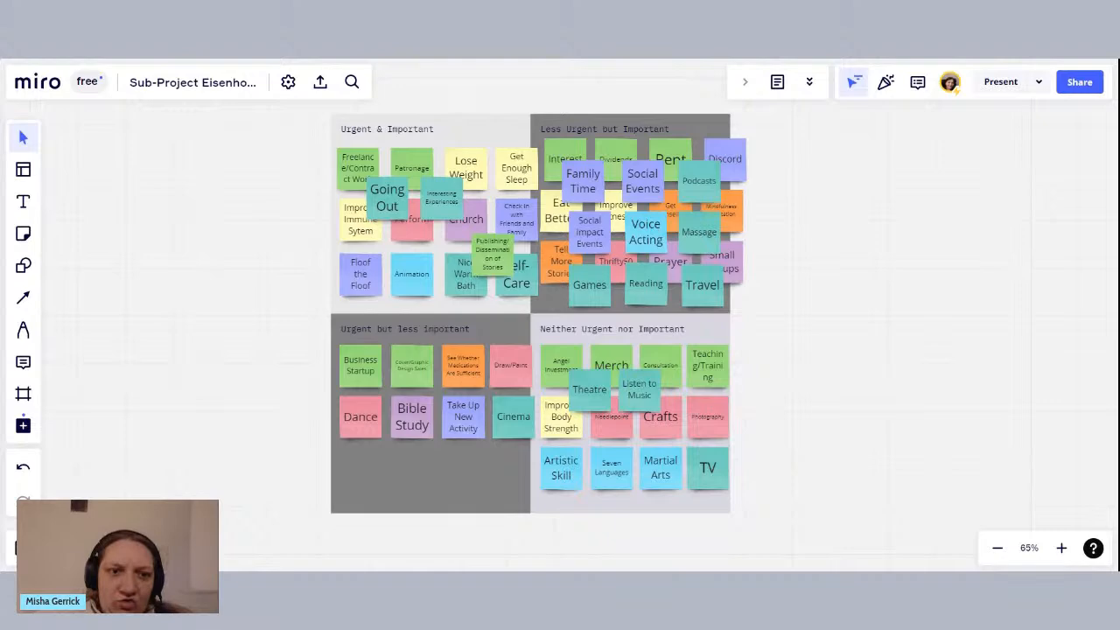
# Step: Switch back to Trello and examine the Sub-Projects Eisenhower Matrix card's labels, description and attached Miro board
pyautogui.click(350, 35)
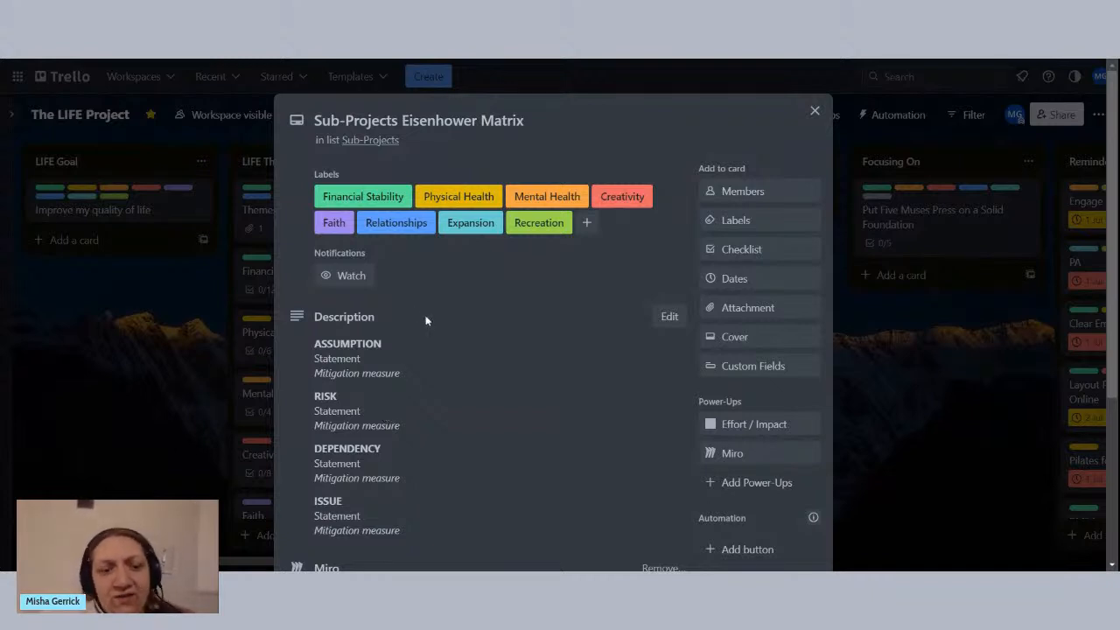
pyautogui.scroll(-3, 425, 318)
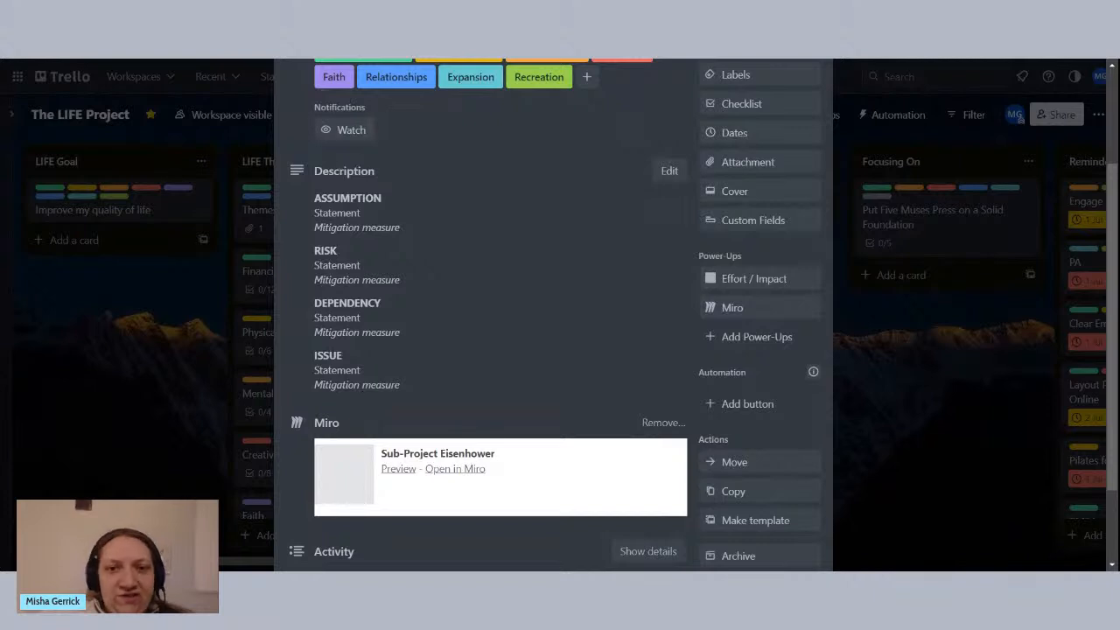
pyautogui.scroll(3, 425, 225)
pyautogui.scroll(-1, 426, 221)
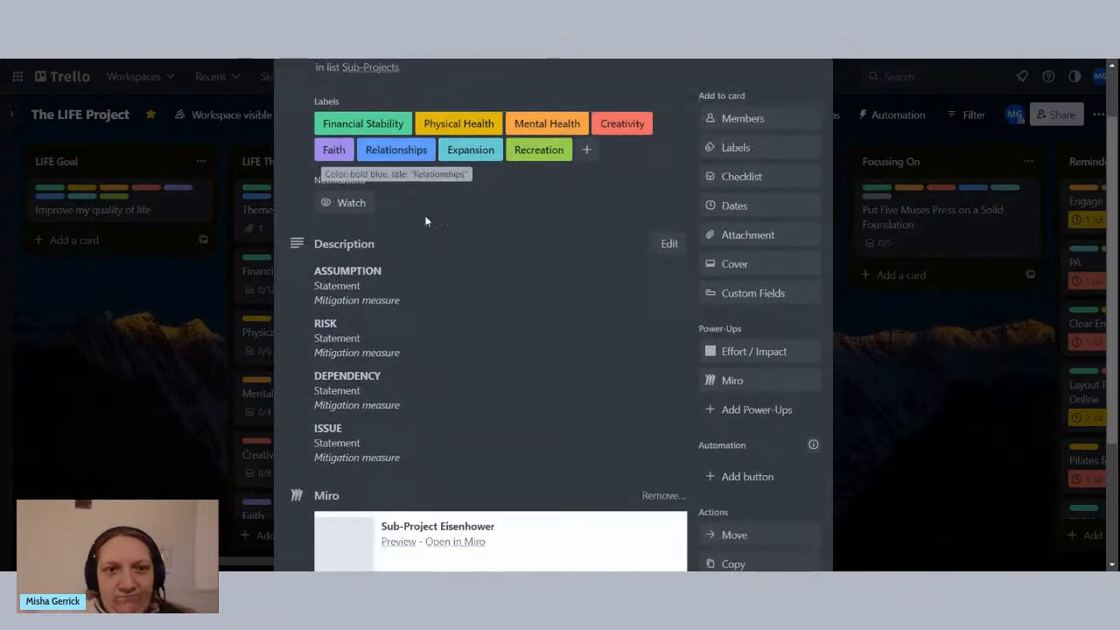
pyautogui.scroll(-2, 425, 221)
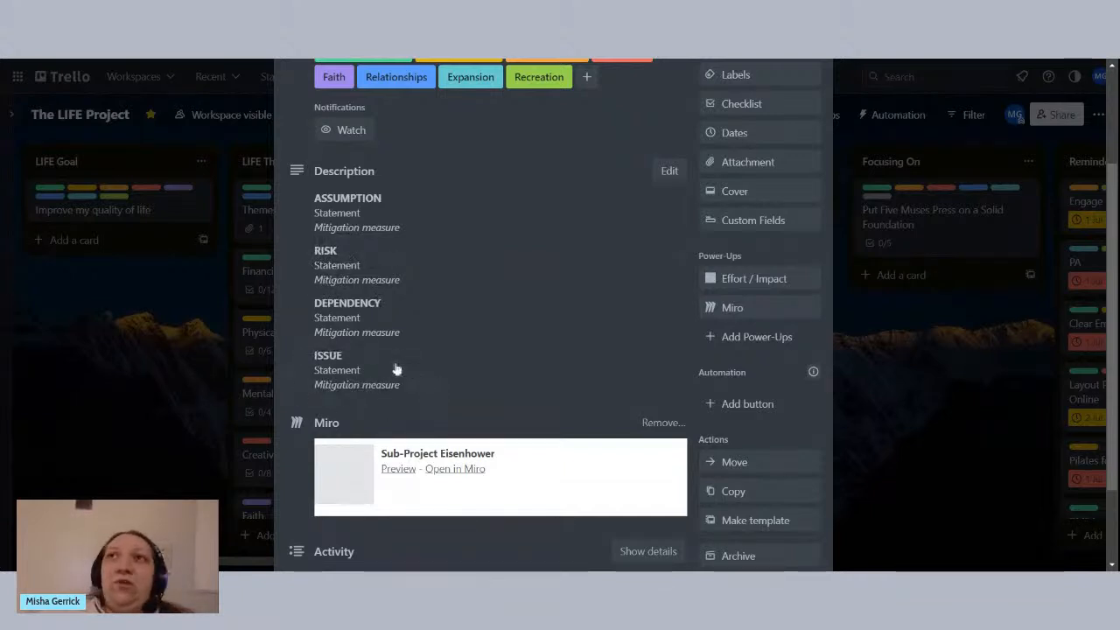
pyautogui.scroll(-2, 393, 368)
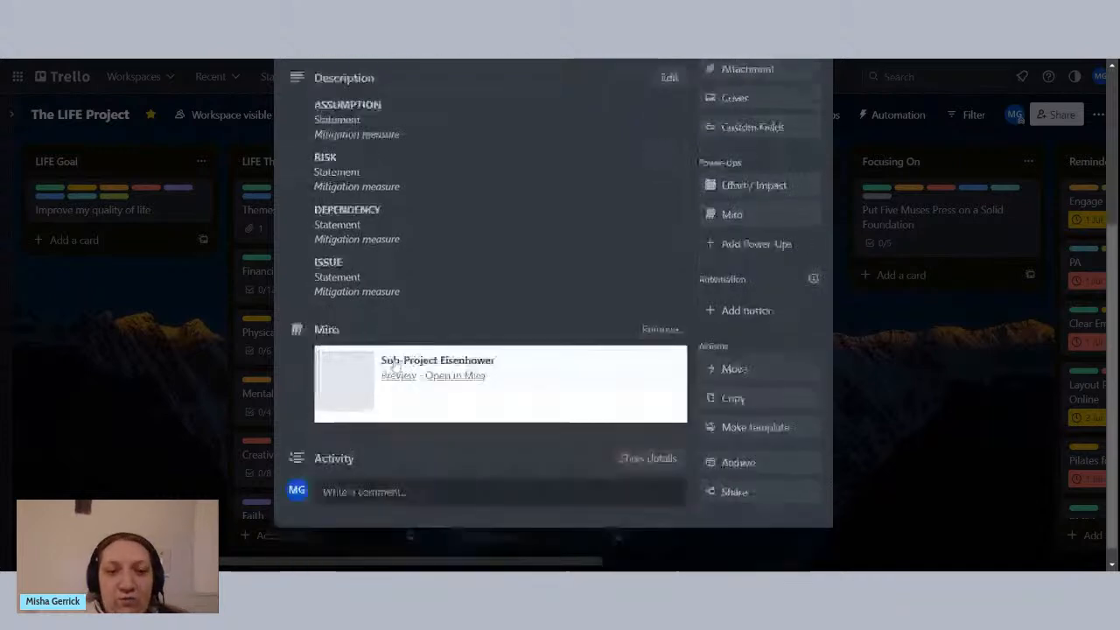
pyautogui.scroll(1, 395, 367)
pyautogui.scroll(3, 395, 365)
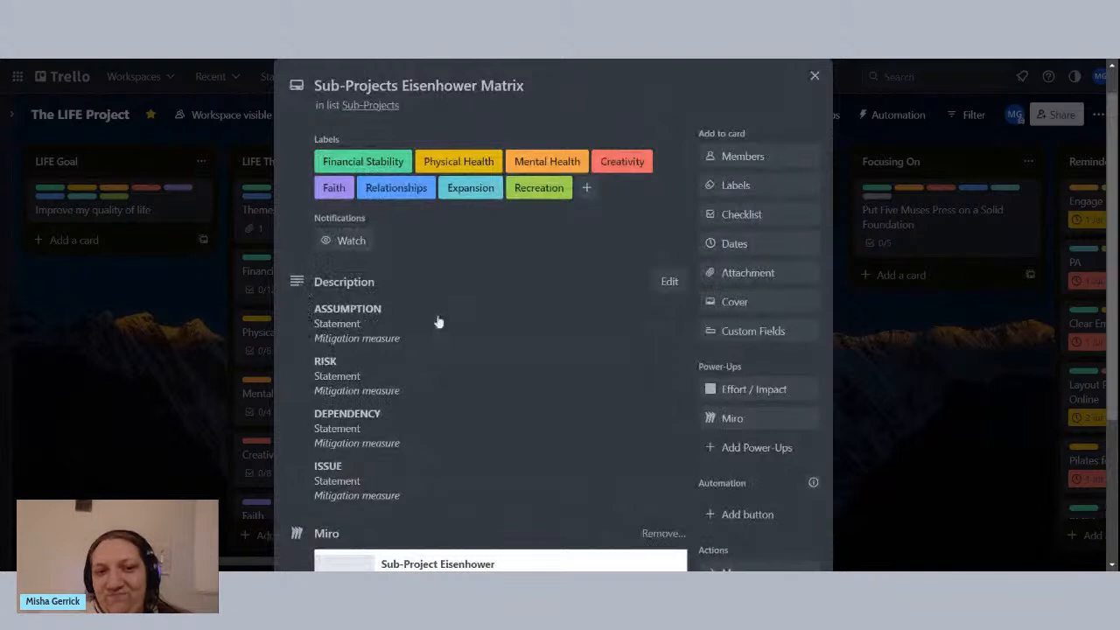
pyautogui.scroll(-3, 412, 353)
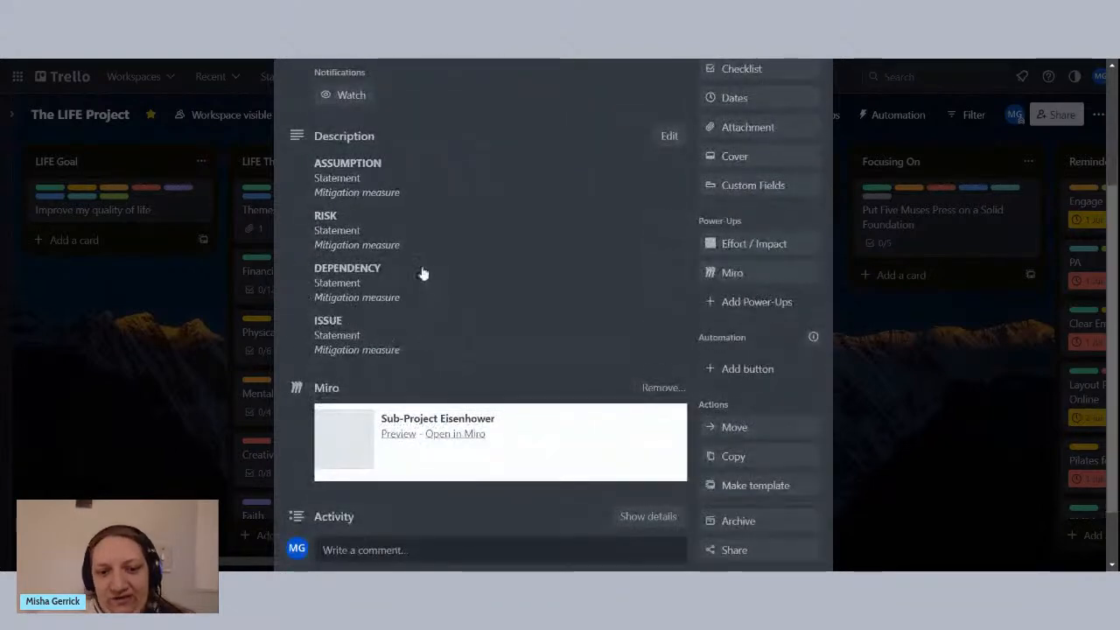
pyautogui.scroll(1, 418, 277)
pyautogui.scroll(2, 418, 276)
pyautogui.scroll(-3, 417, 276)
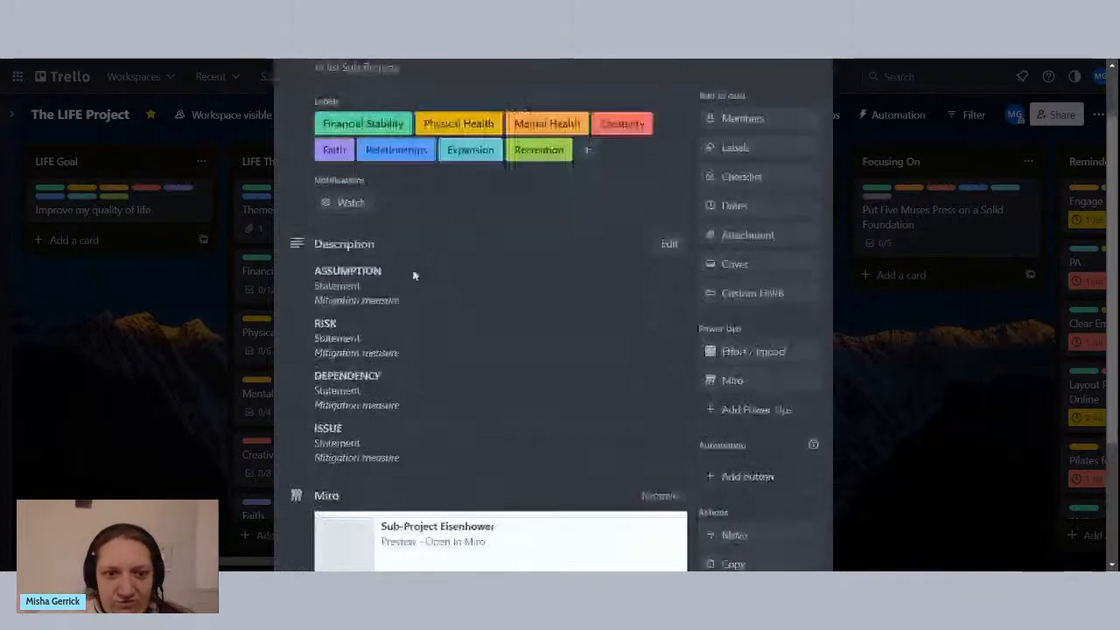
pyautogui.scroll(1, 413, 276)
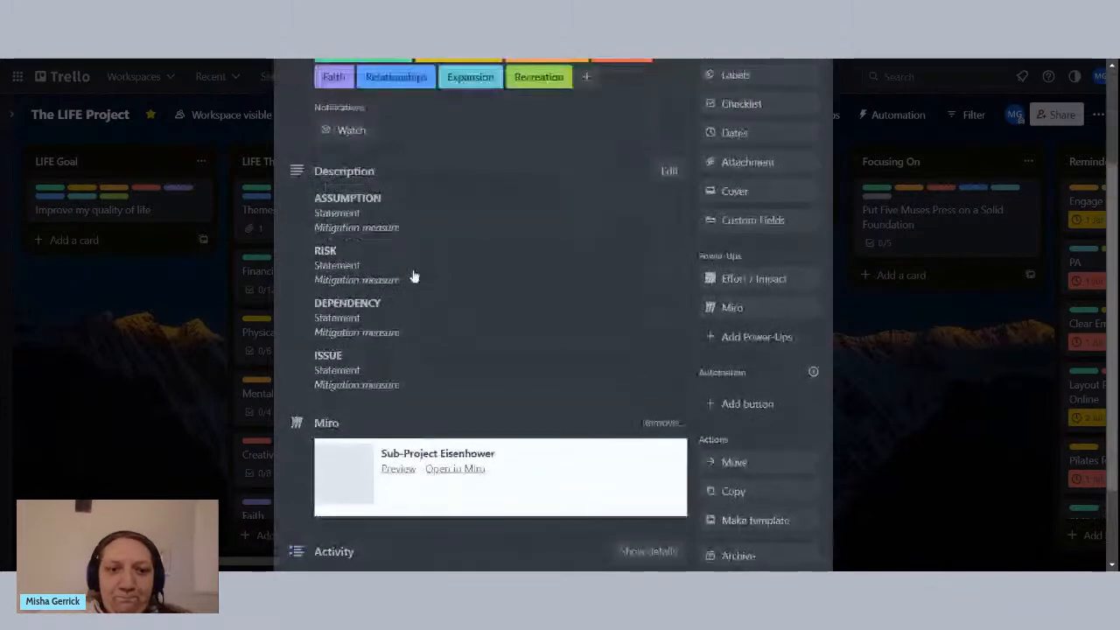
pyautogui.scroll(1, 579, 230)
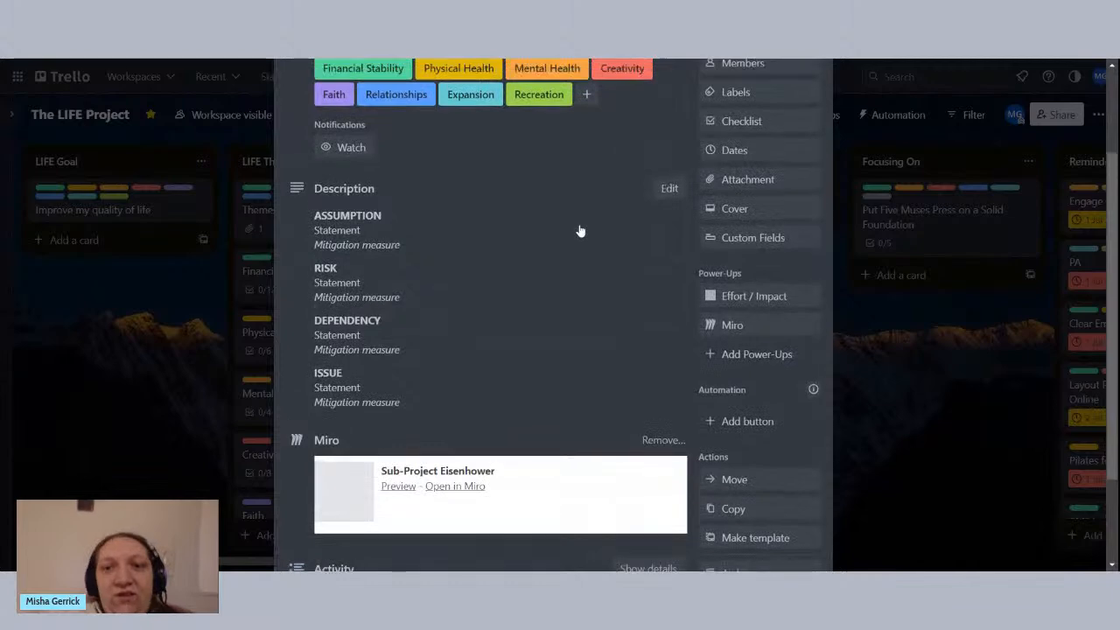
pyautogui.scroll(-1, 579, 231)
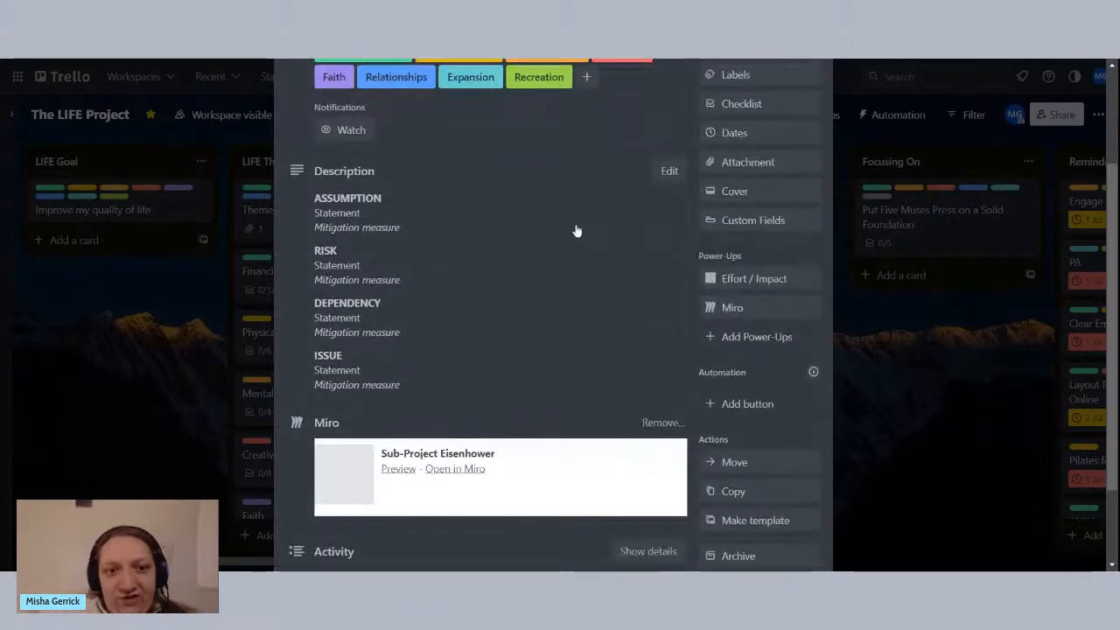
# Step: Close the Sub-Projects Eisenhower Matrix card and open the Freelance/Contract Work (1) card in the Sub-Projects list
pyautogui.scroll(-2, 576, 231)
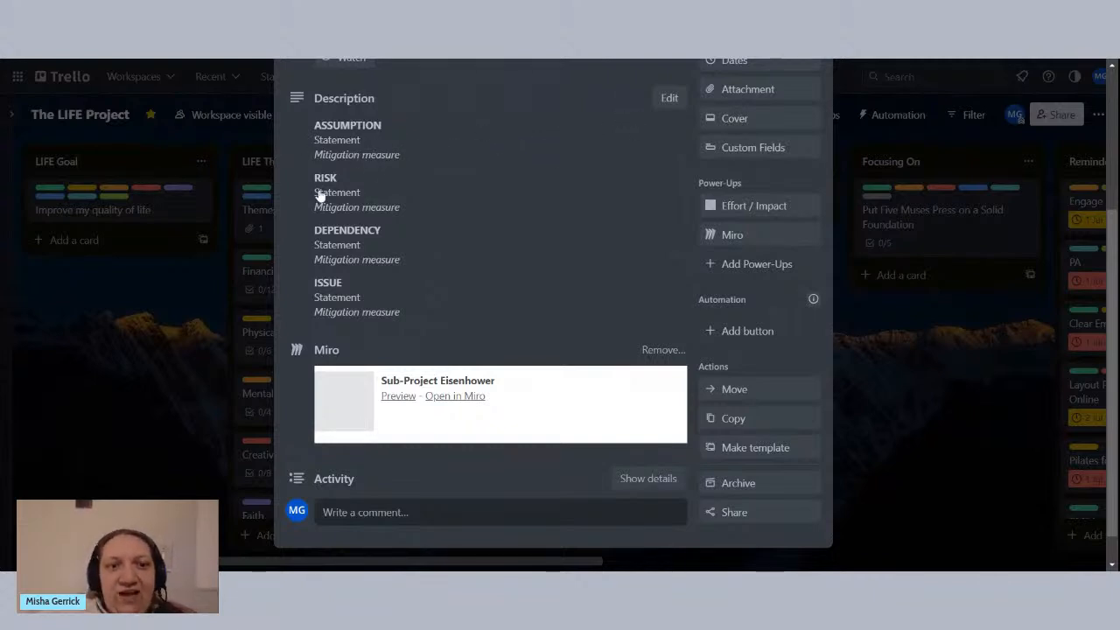
pyautogui.click(949, 390)
pyautogui.scroll(-1, 526, 265)
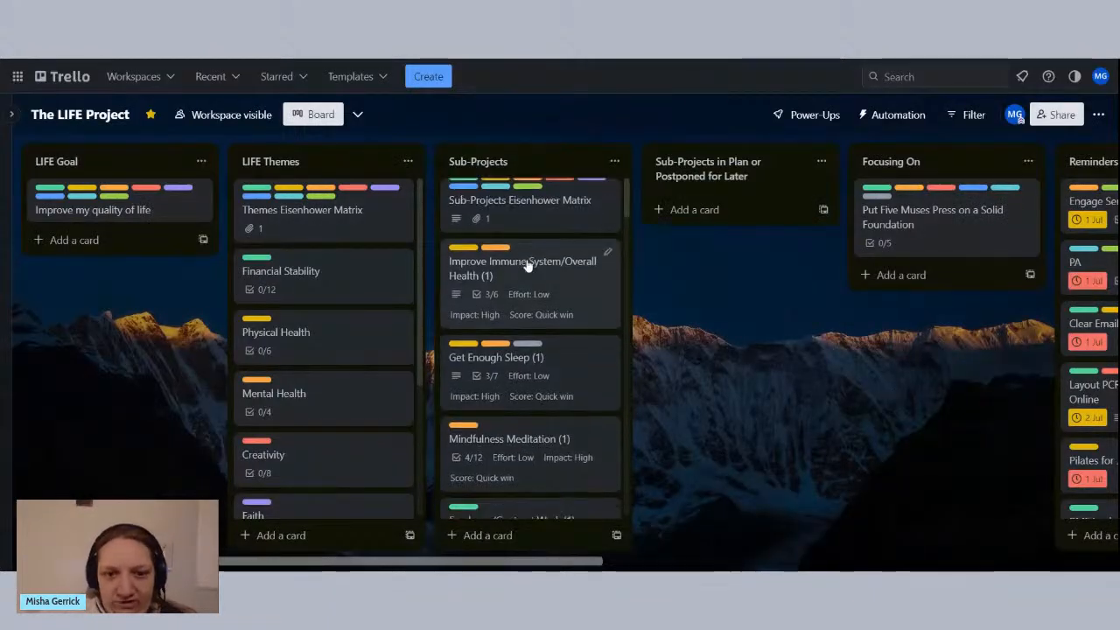
pyautogui.scroll(-4, 527, 266)
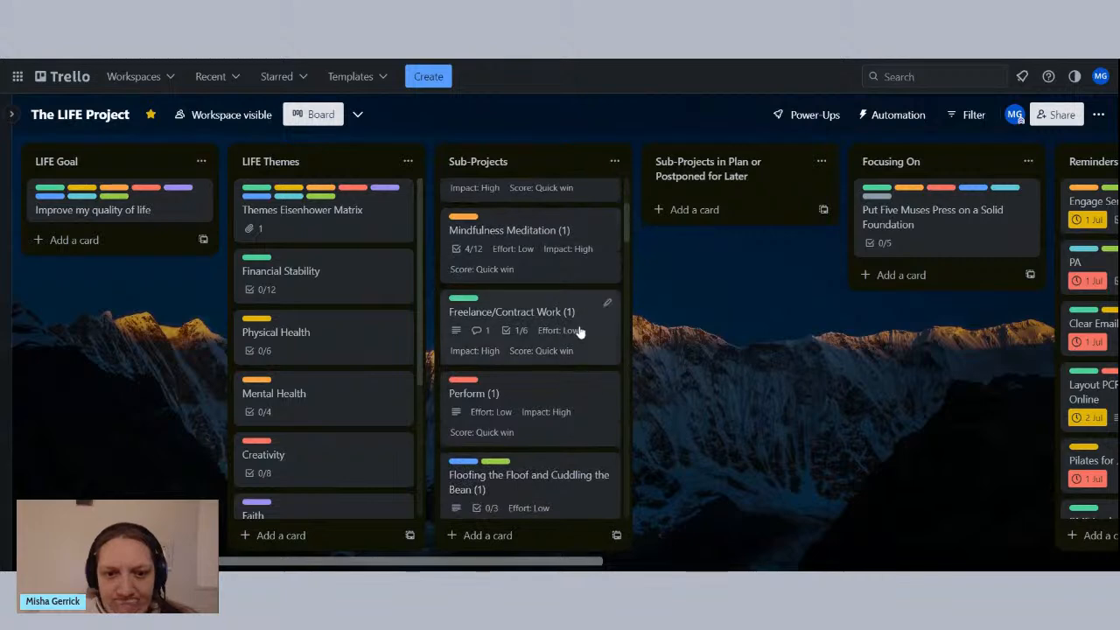
pyautogui.click(544, 308)
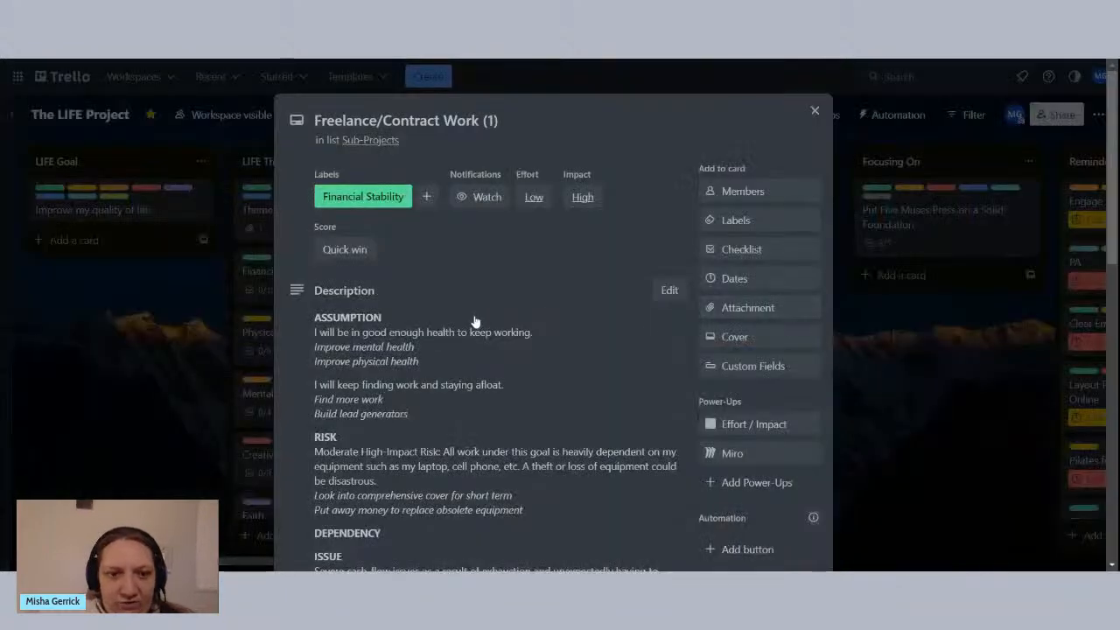
# Step: Examine the Freelance/Contract Work card's label and the assumptions, risk and mitigation measures in its description
pyautogui.scroll(-3, 473, 322)
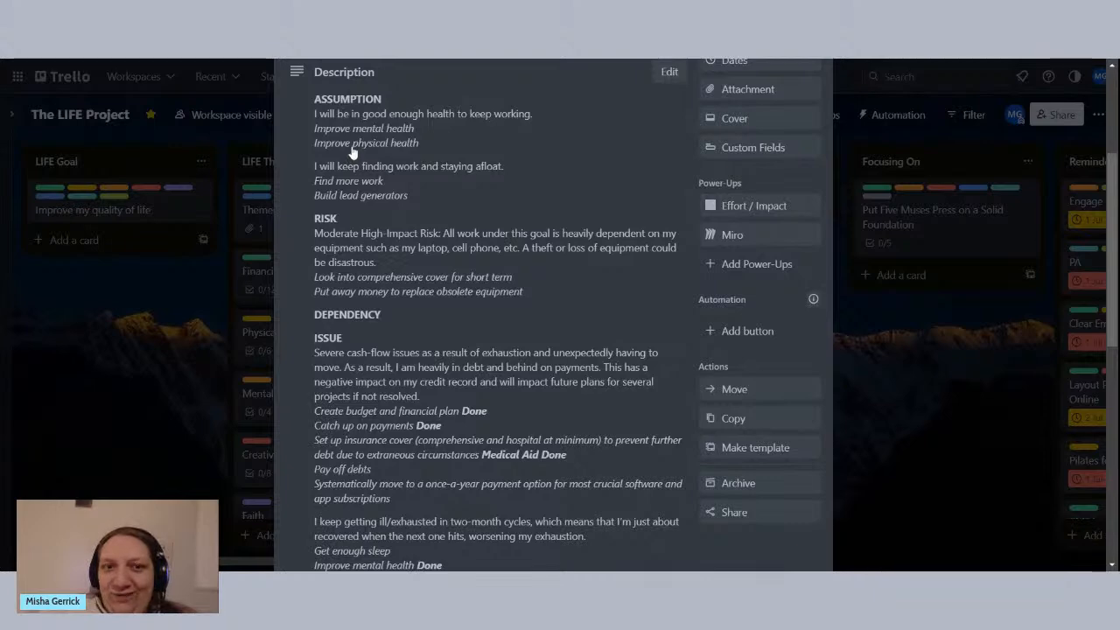
pyautogui.scroll(1, 440, 130)
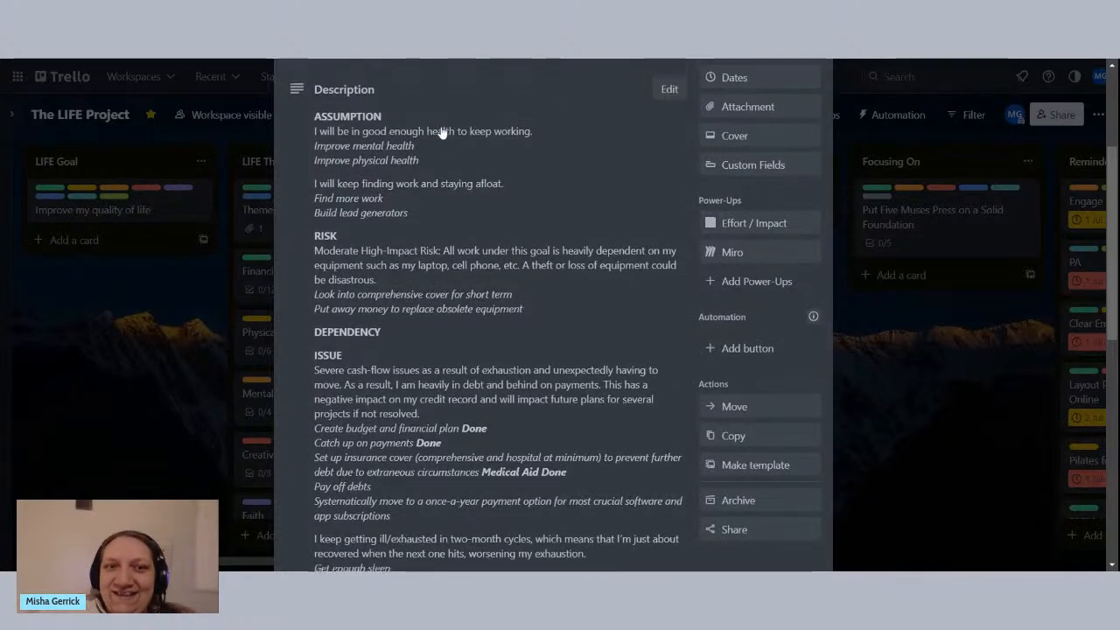
pyautogui.scroll(5, 440, 131)
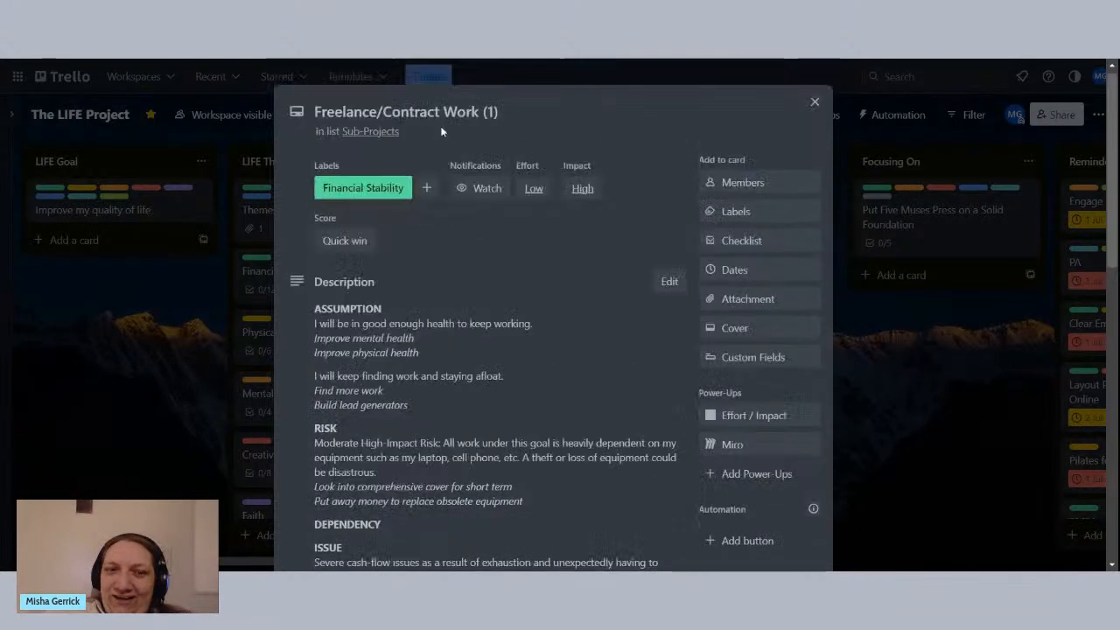
pyautogui.scroll(-2, 443, 128)
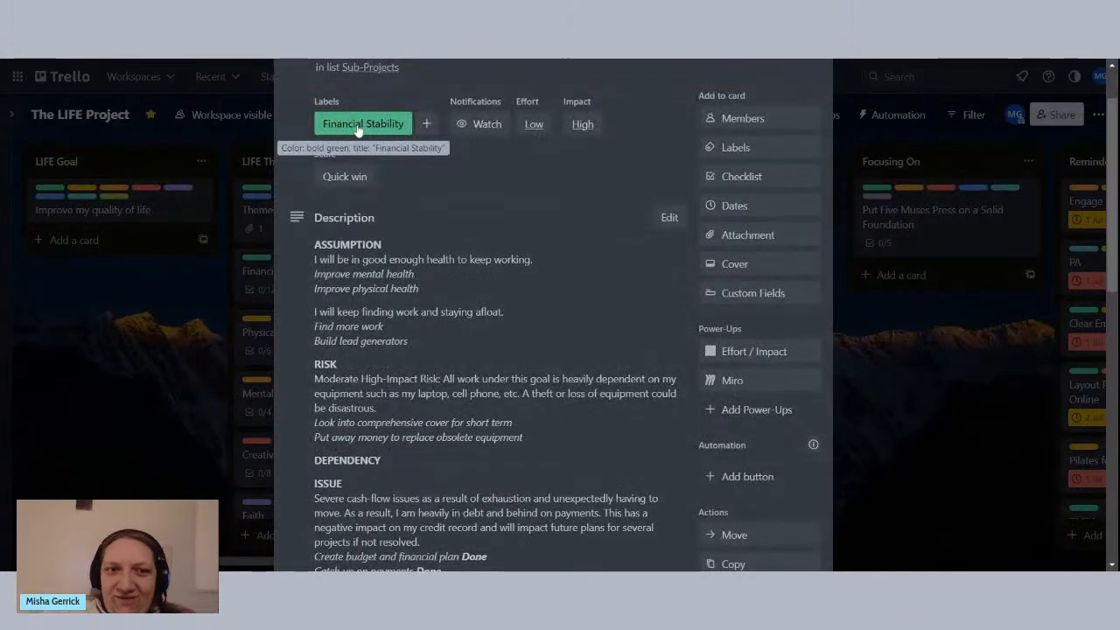
pyautogui.scroll(-3, 387, 292)
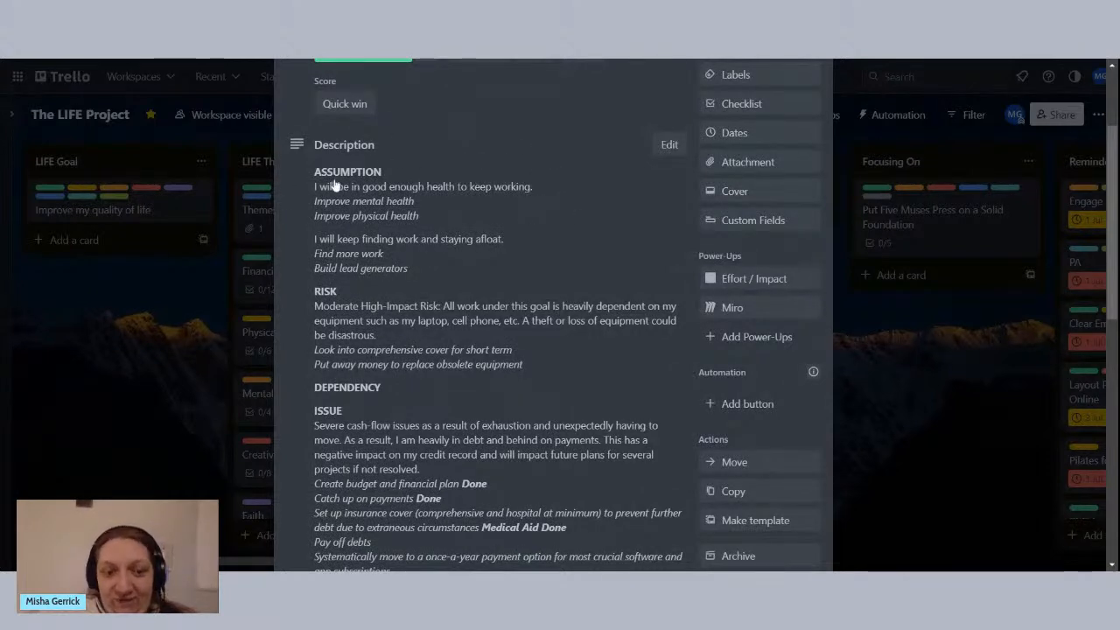
pyautogui.scroll(-1, 335, 183)
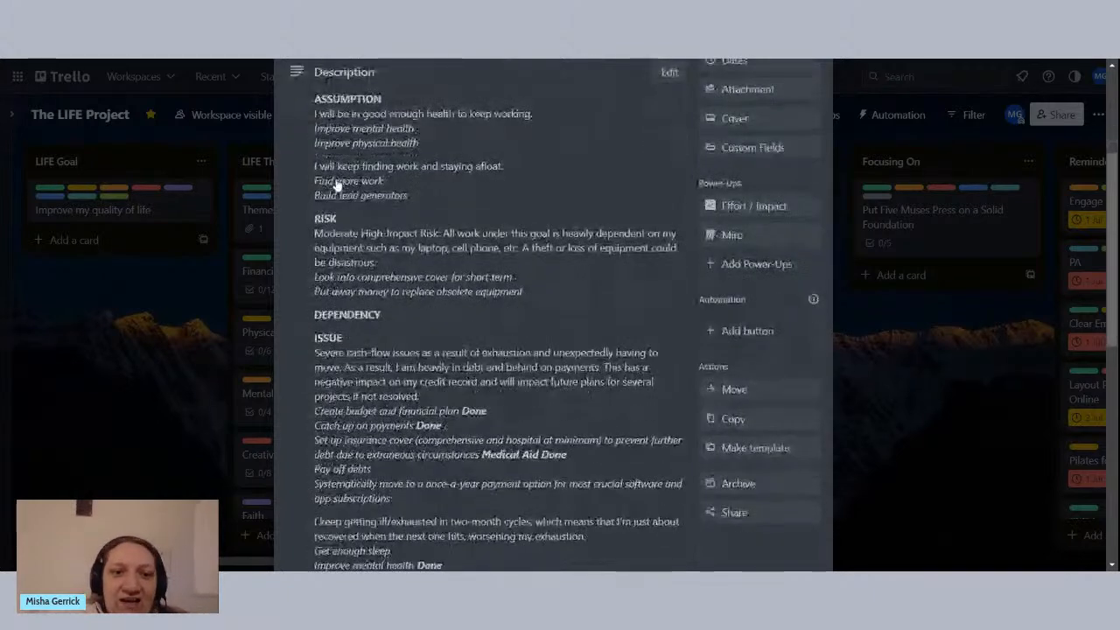
pyautogui.scroll(-1, 336, 184)
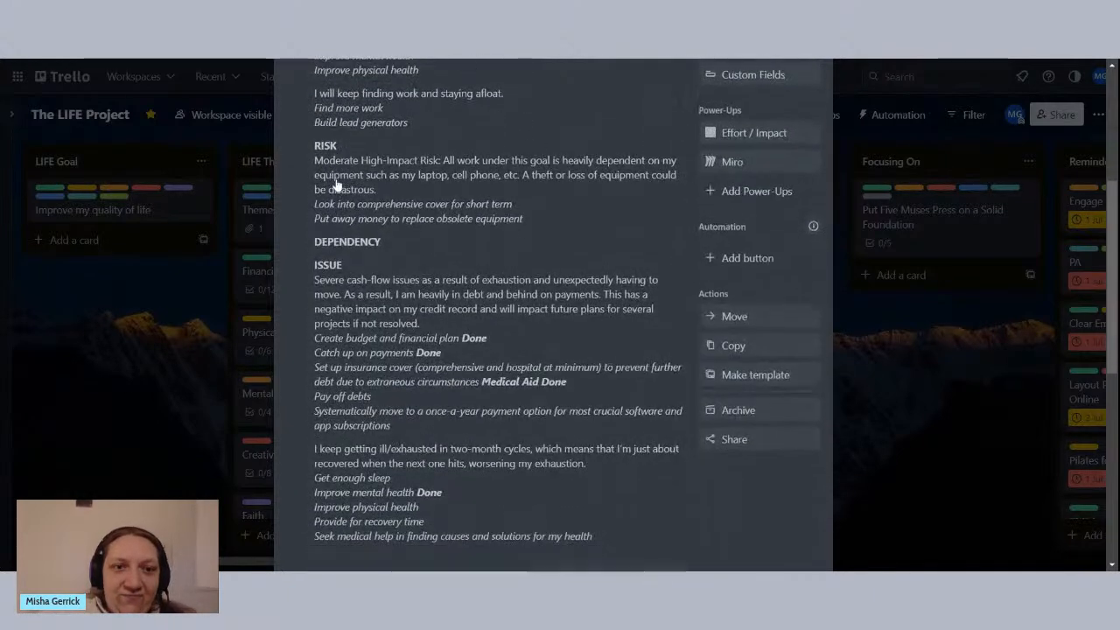
pyautogui.scroll(1, 464, 176)
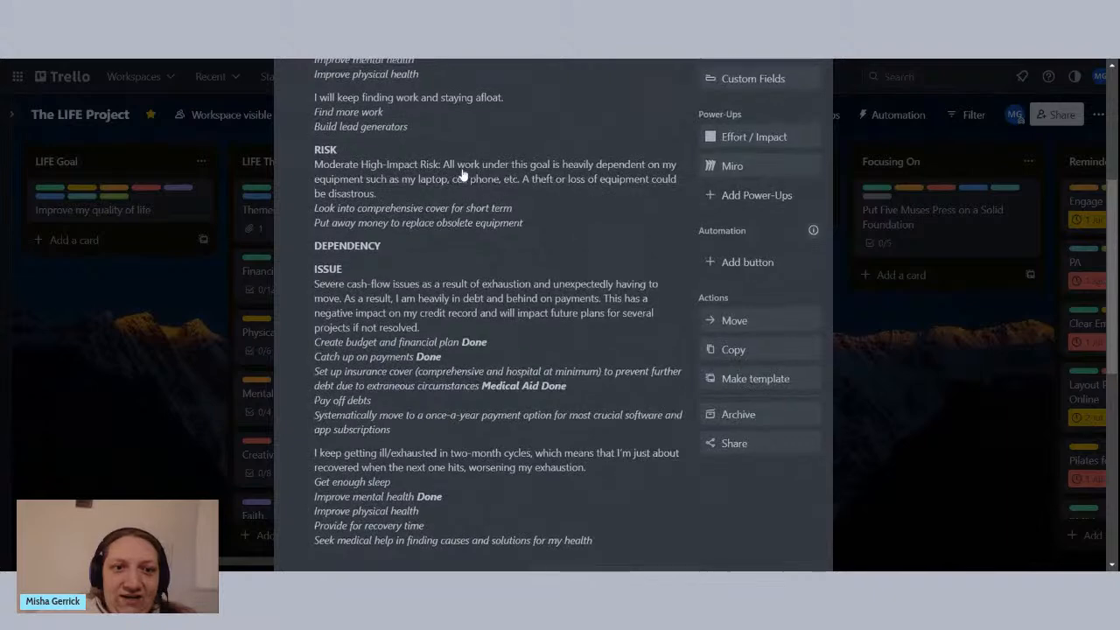
pyautogui.scroll(2, 464, 176)
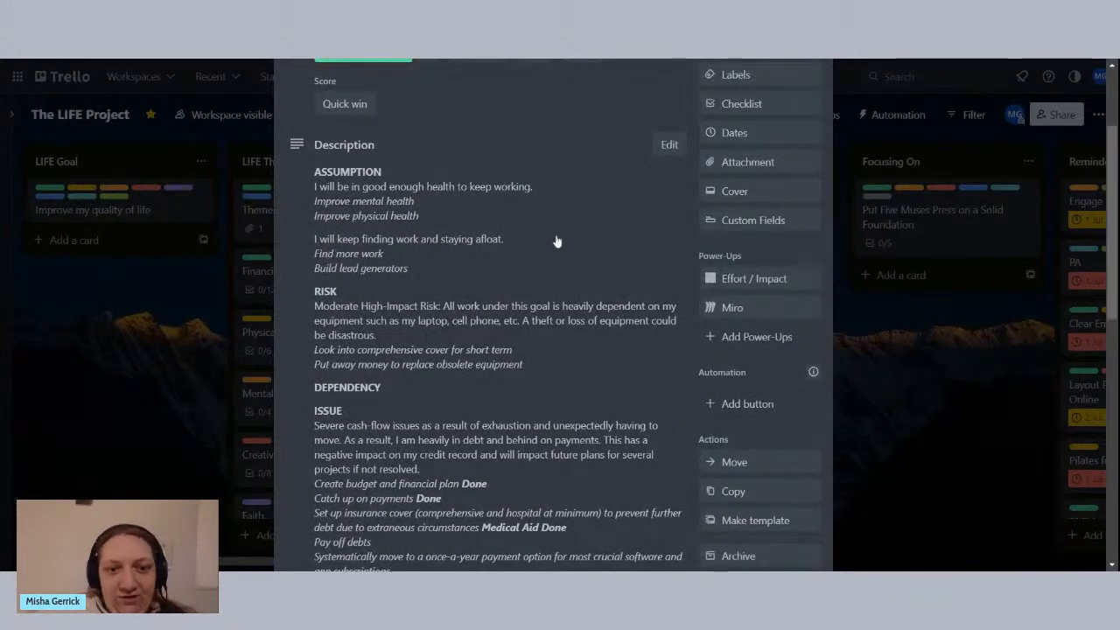
pyautogui.scroll(-1, 556, 240)
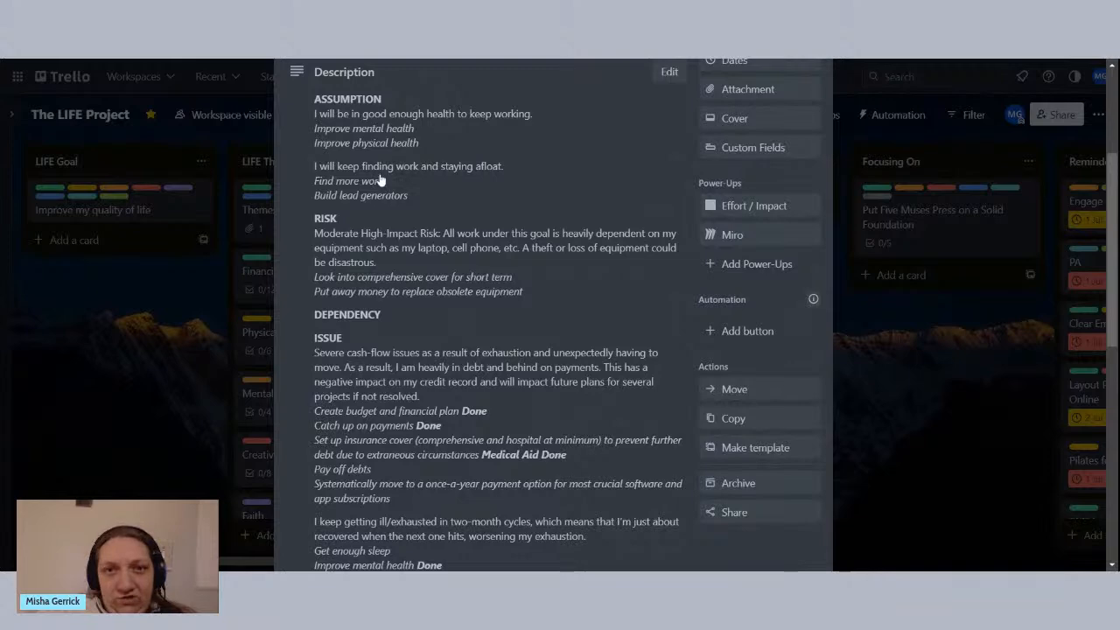
pyautogui.scroll(-1, 381, 178)
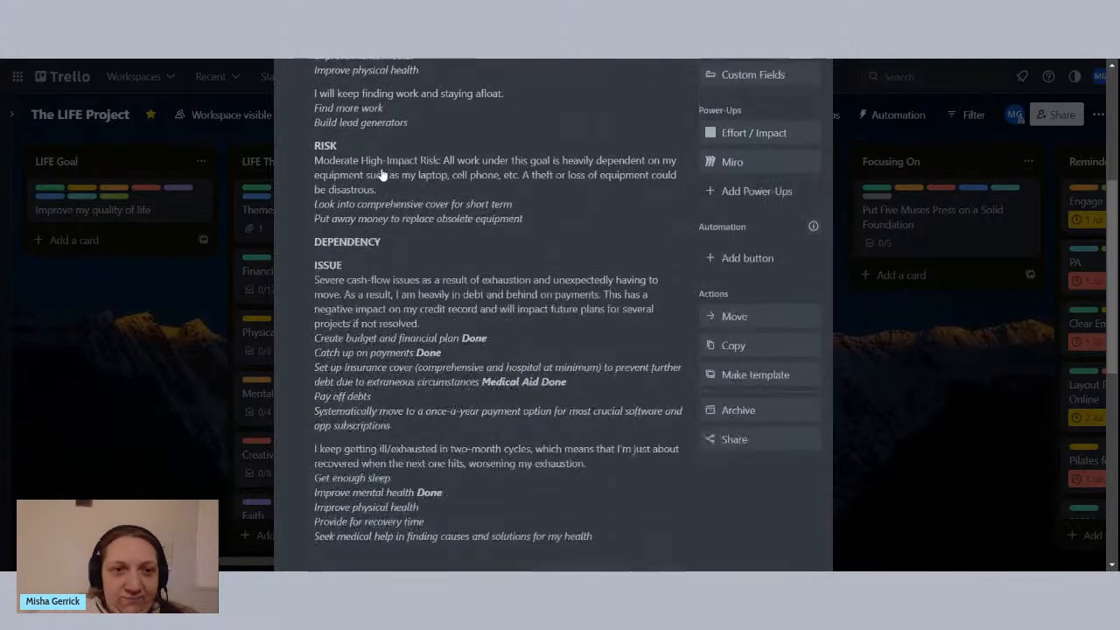
pyautogui.click(329, 127)
pyautogui.scroll(3, 575, 167)
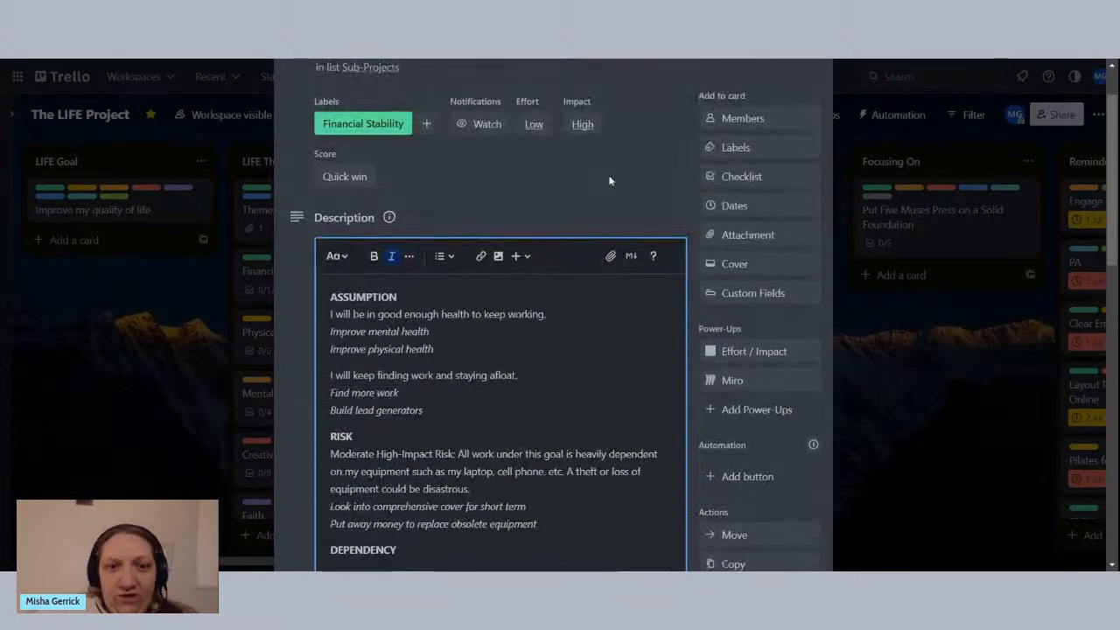
pyautogui.click(672, 214)
# Step: Read through the card's description again, from the assumptions to the issues and their mitigation measures
pyautogui.scroll(-2, 689, 205)
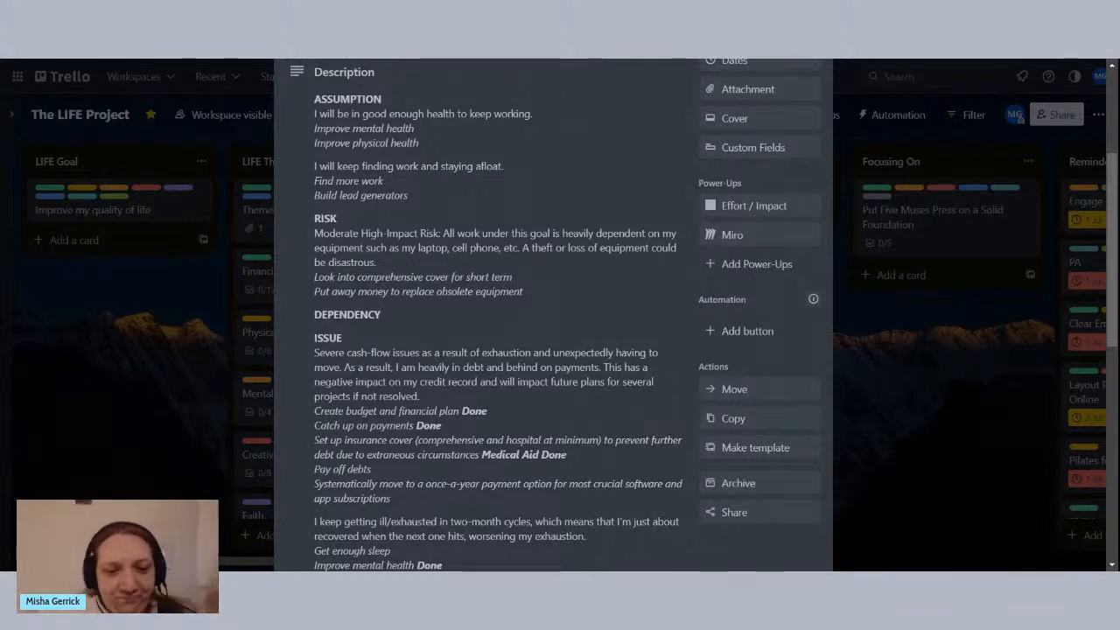
pyautogui.scroll(-2, 467, 205)
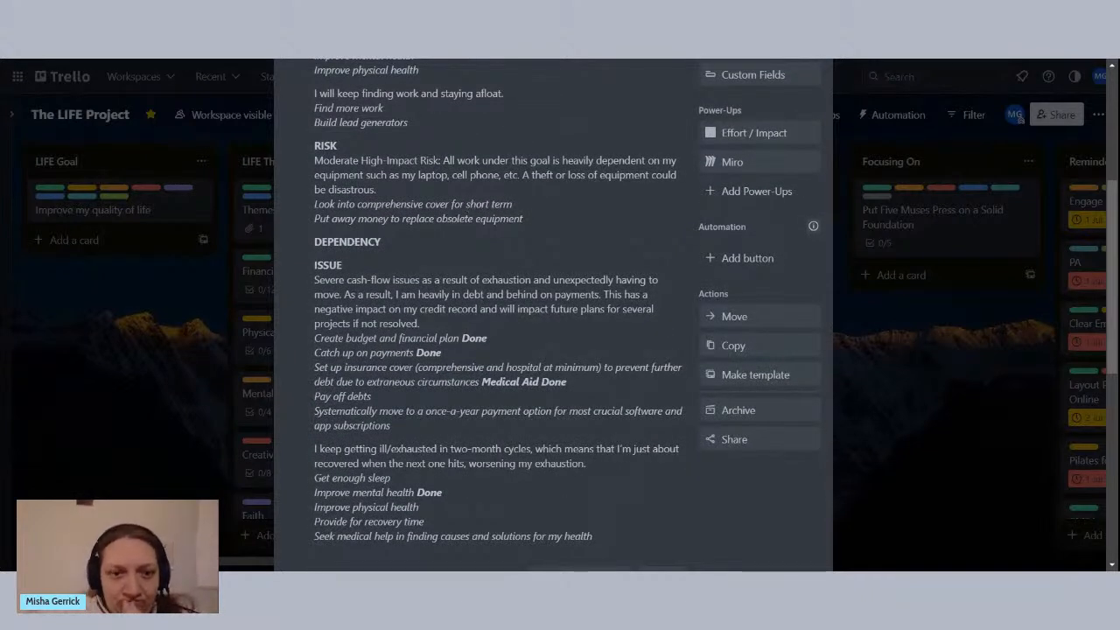
pyautogui.scroll(2, 387, 185)
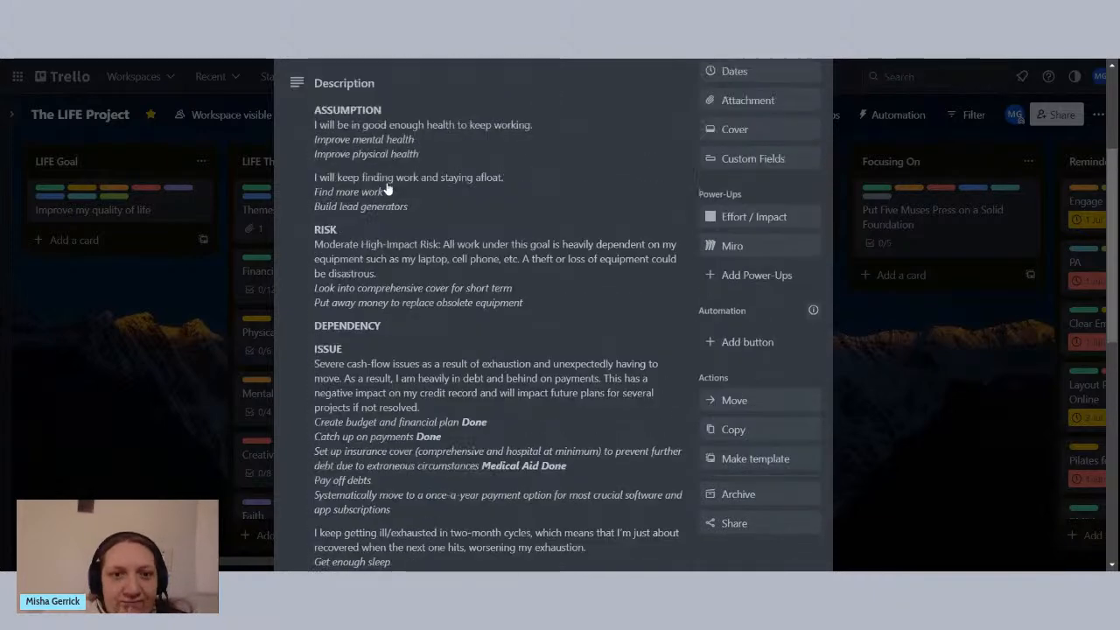
pyautogui.scroll(1, 393, 190)
pyautogui.scroll(-3, 490, 190)
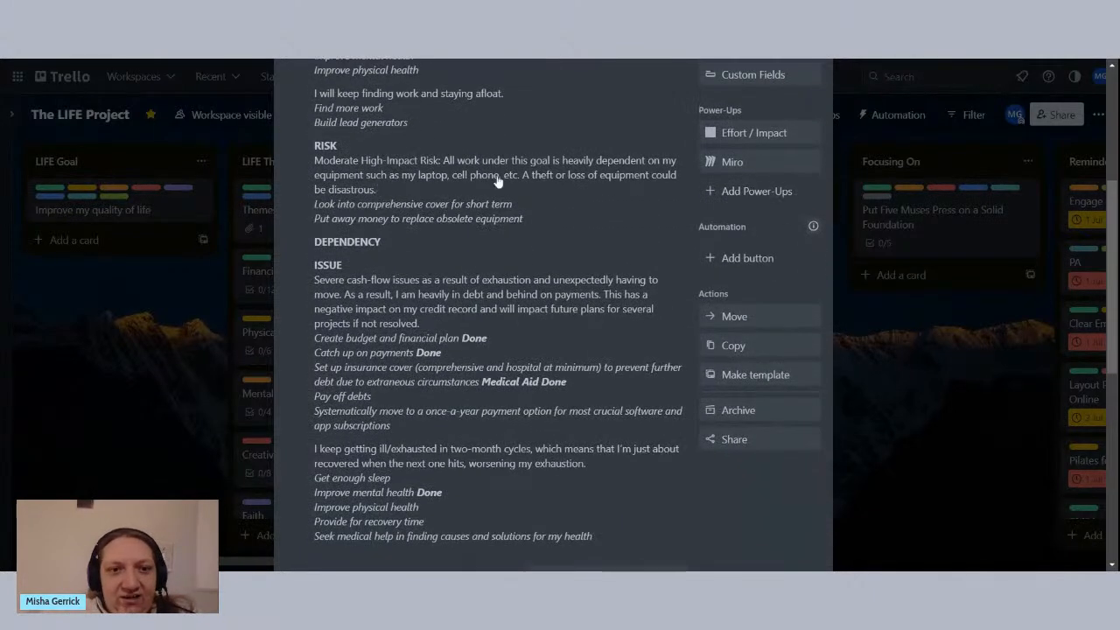
# Step: Open the description for editing and highlight the risk rating "Moderate High-Impact Risk:" and its "High-Impact" part
pyautogui.click(313, 173)
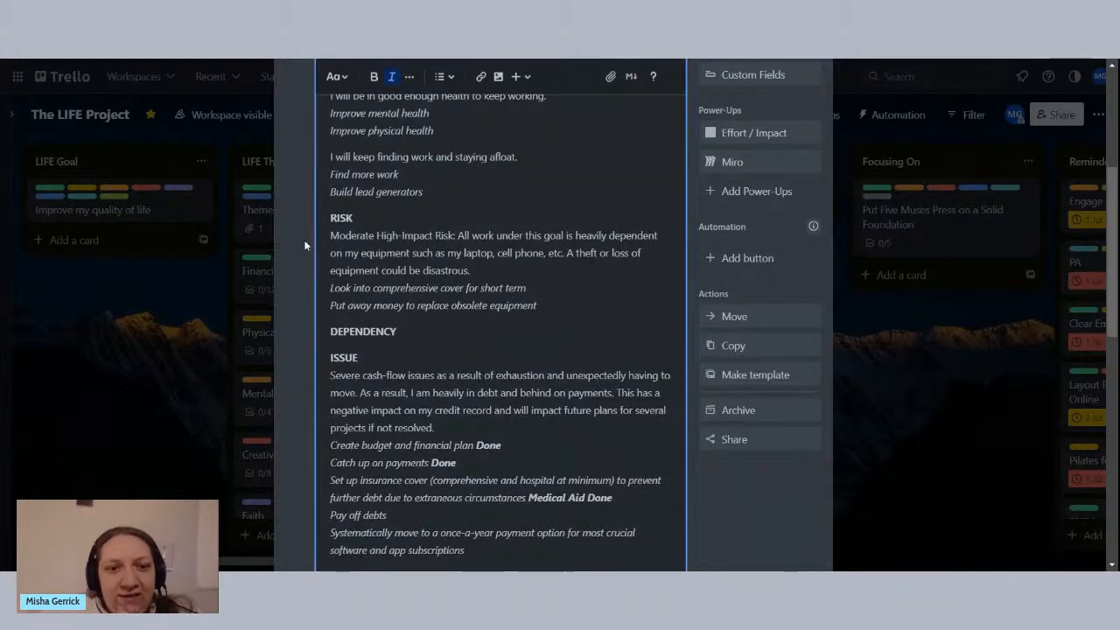
pyautogui.moveTo(330, 235); pyautogui.dragTo(456, 235)
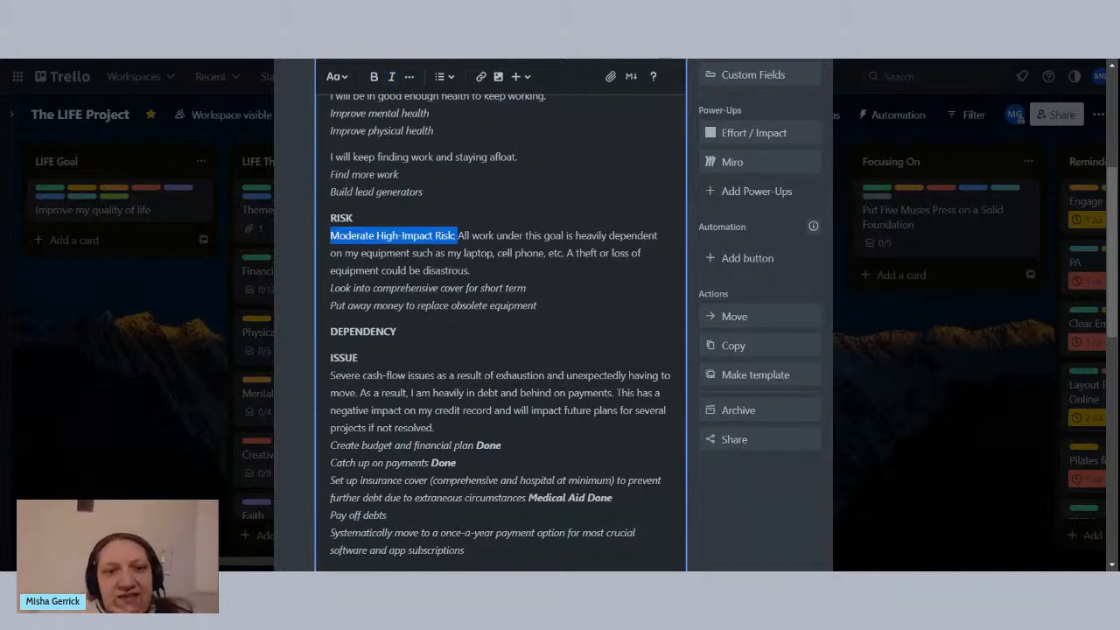
pyautogui.click(360, 235)
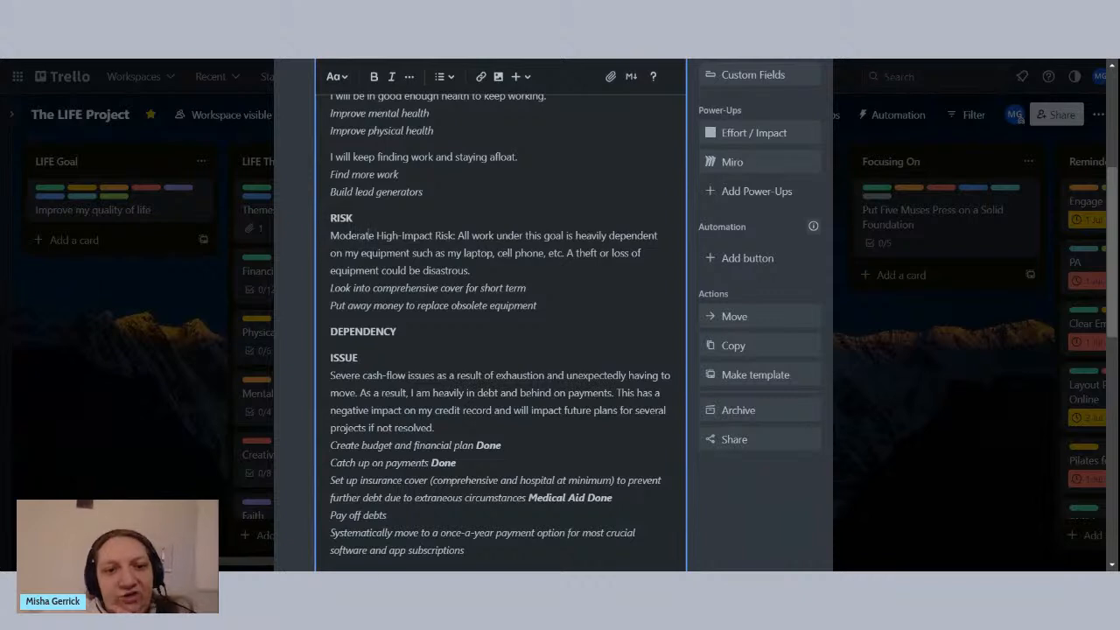
pyautogui.doubleClick(378, 235)
pyautogui.click(401, 235)
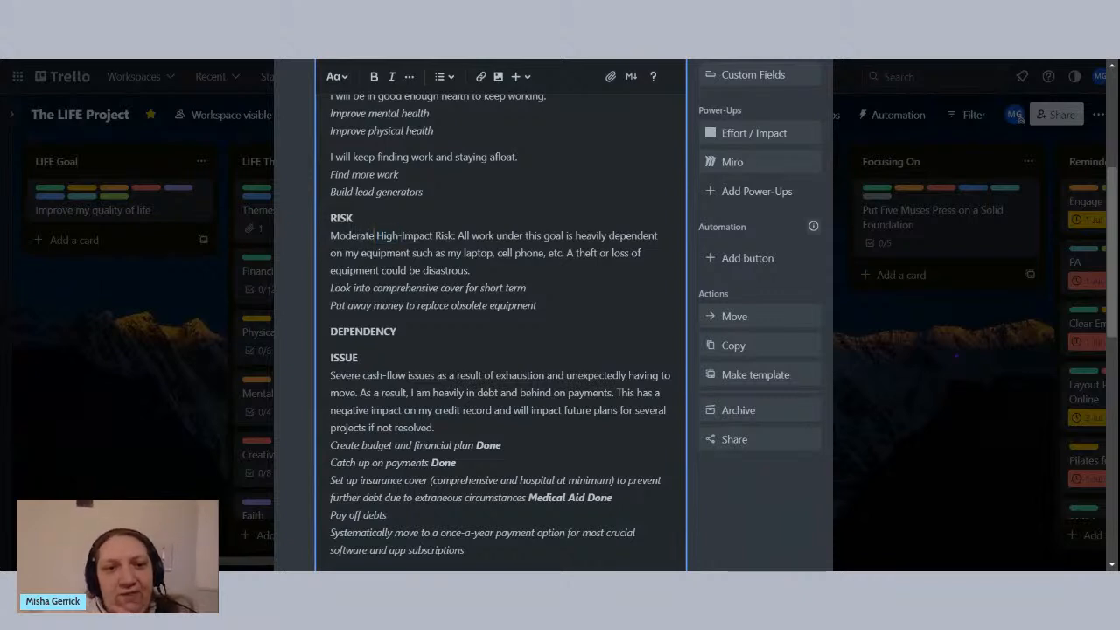
pyautogui.moveTo(374, 236); pyautogui.dragTo(434, 234)
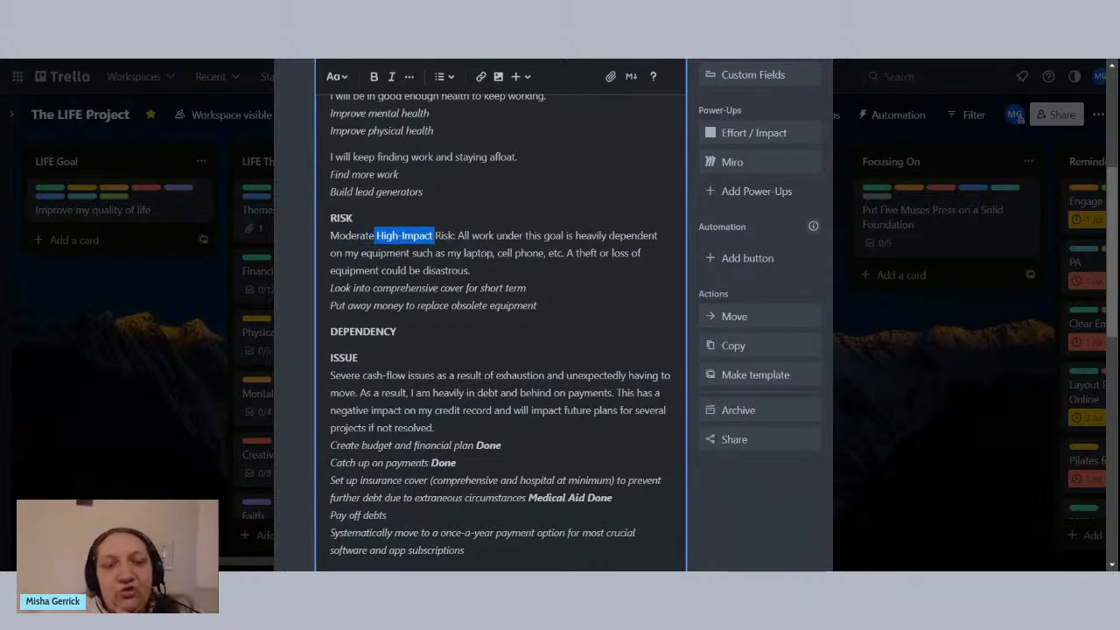
pyautogui.click(434, 235)
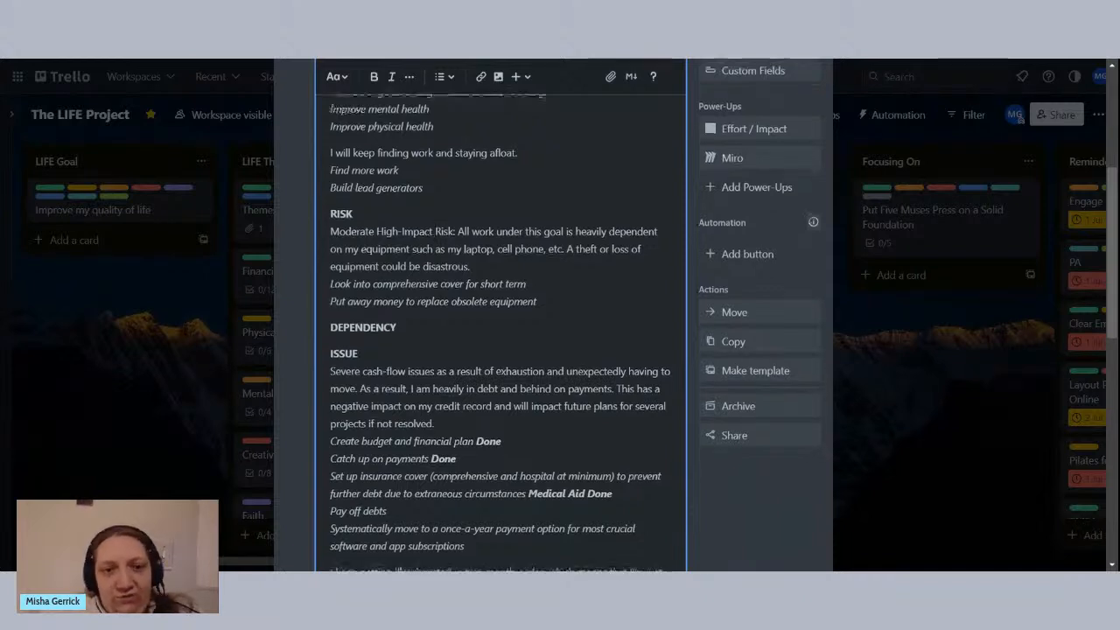
# Step: Highlight the risk's mitigation measures, "comprehensive cover" and "Put away money to replace obsolete equipment", in the description
pyautogui.scroll(-1, 499, 332)
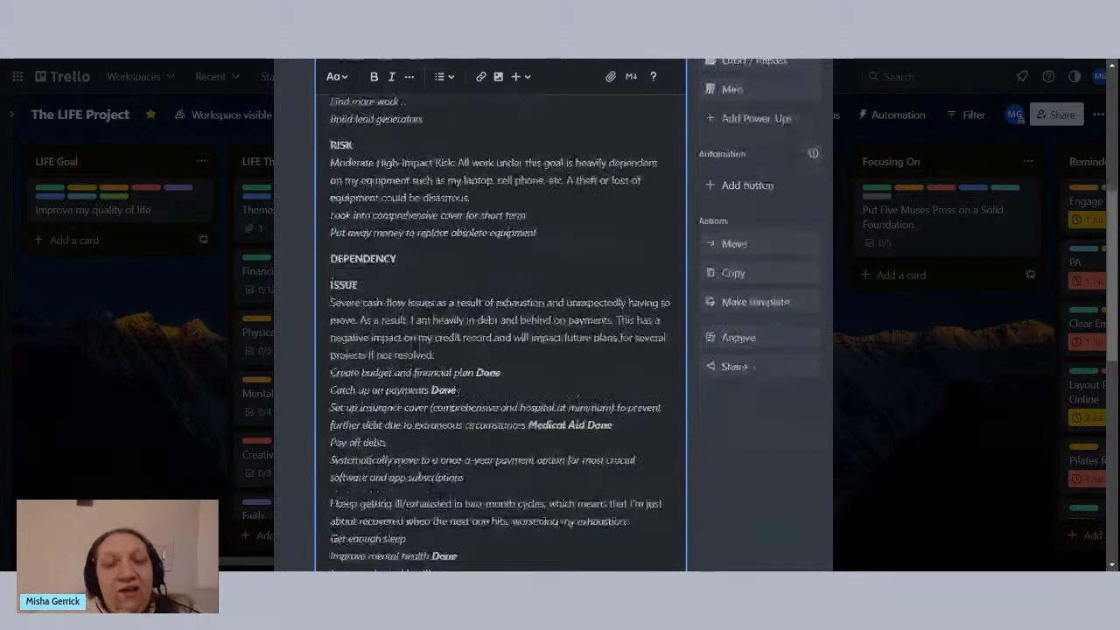
pyautogui.scroll(1, 499, 332)
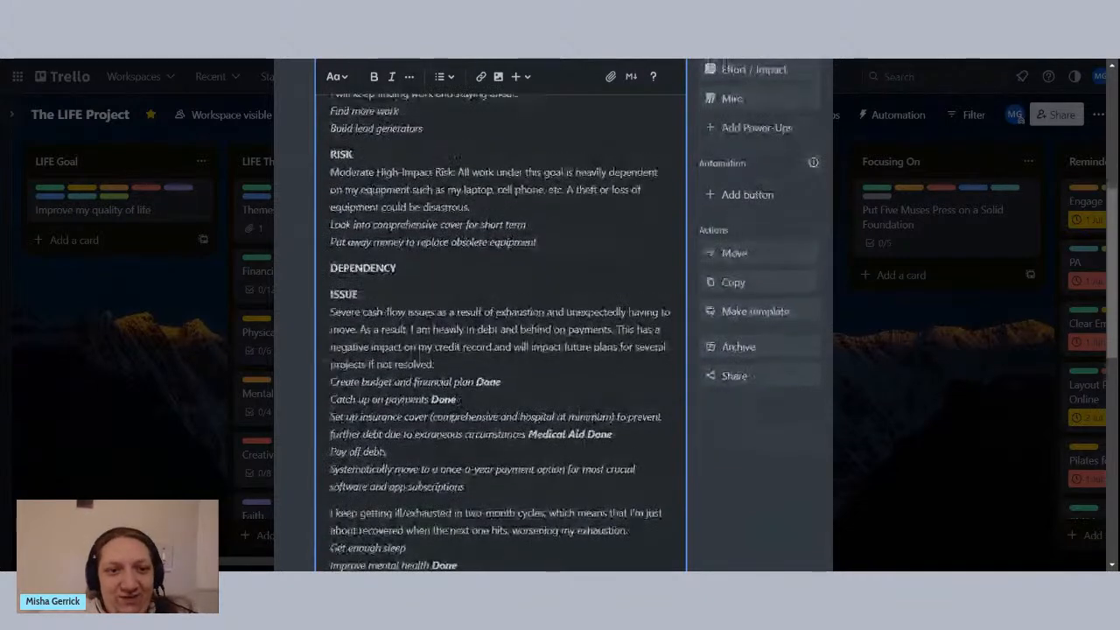
pyautogui.scroll(2, 423, 196)
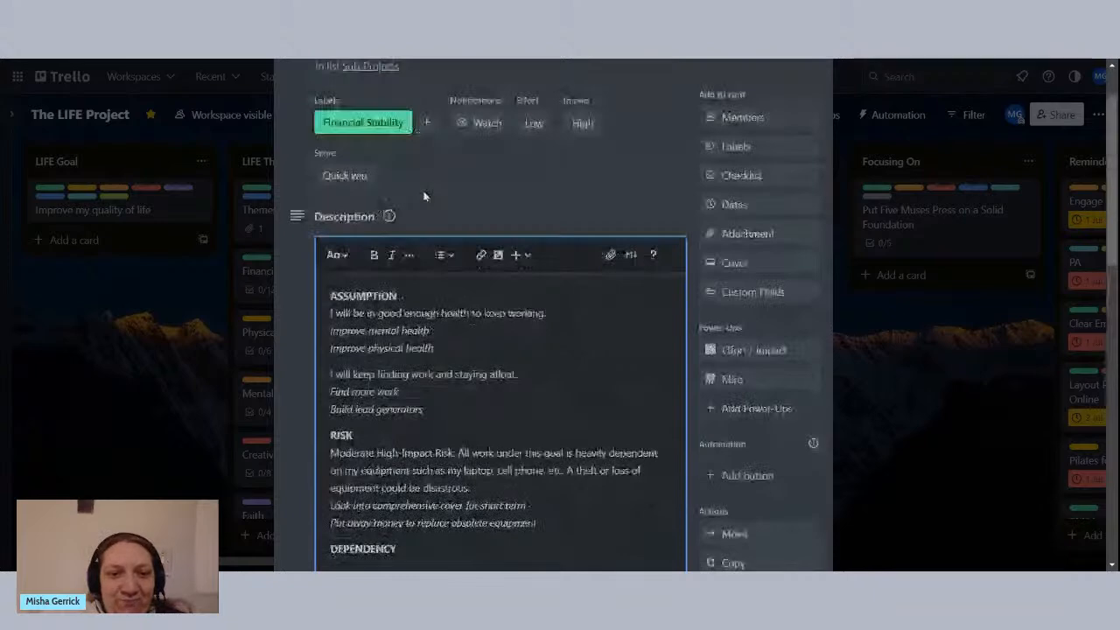
pyautogui.scroll(-3, 423, 196)
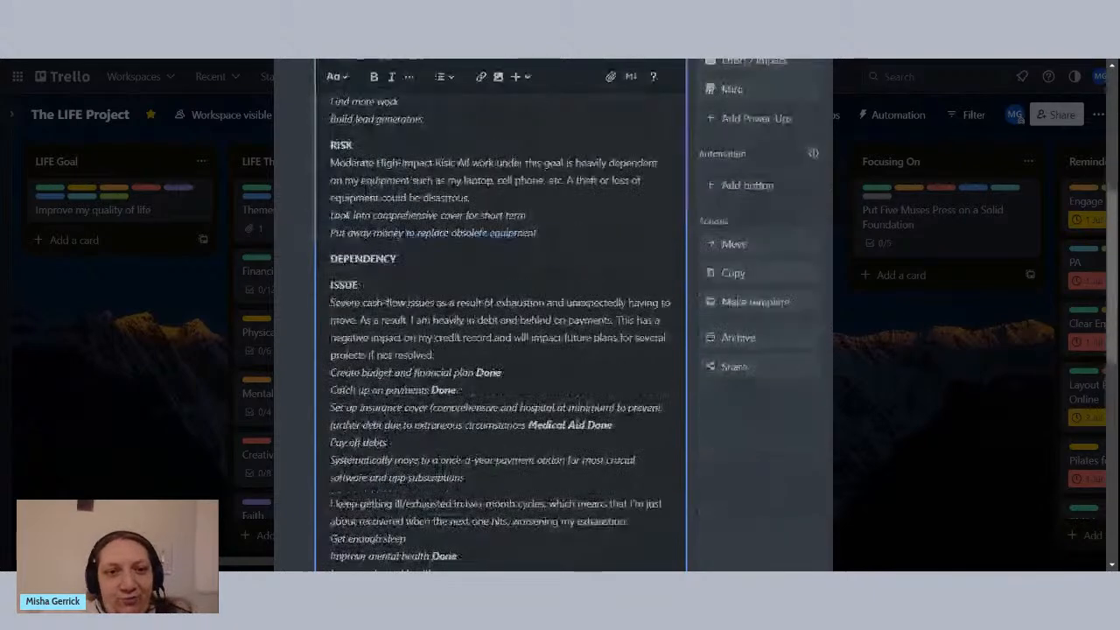
pyautogui.moveTo(373, 215); pyautogui.dragTo(464, 215)
pyautogui.click(759, 420)
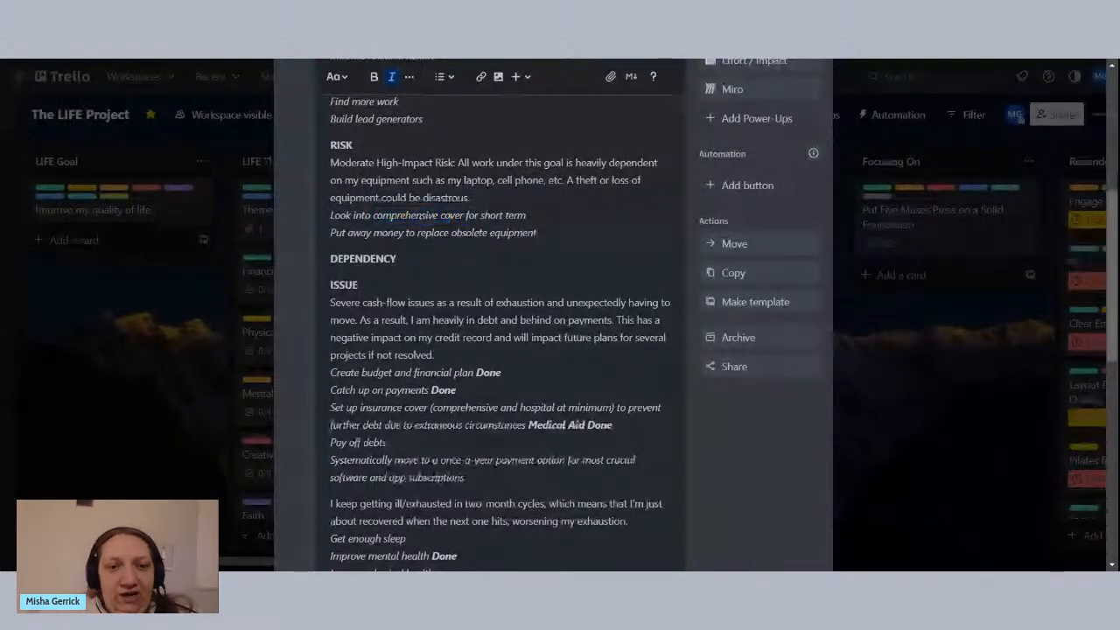
pyautogui.click(538, 233)
pyautogui.moveTo(537, 233); pyautogui.dragTo(329, 233)
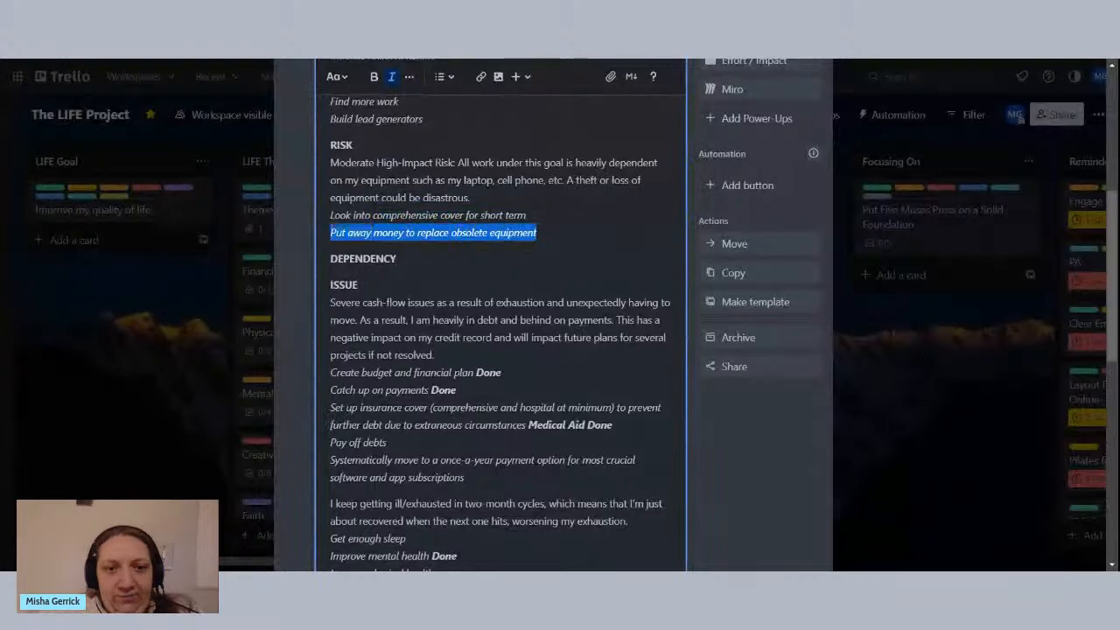
# Step: Examine the Freelance/Contract Work card's issues with their mitigation measures and its To Do checklist
pyautogui.scroll(-1, 499, 350)
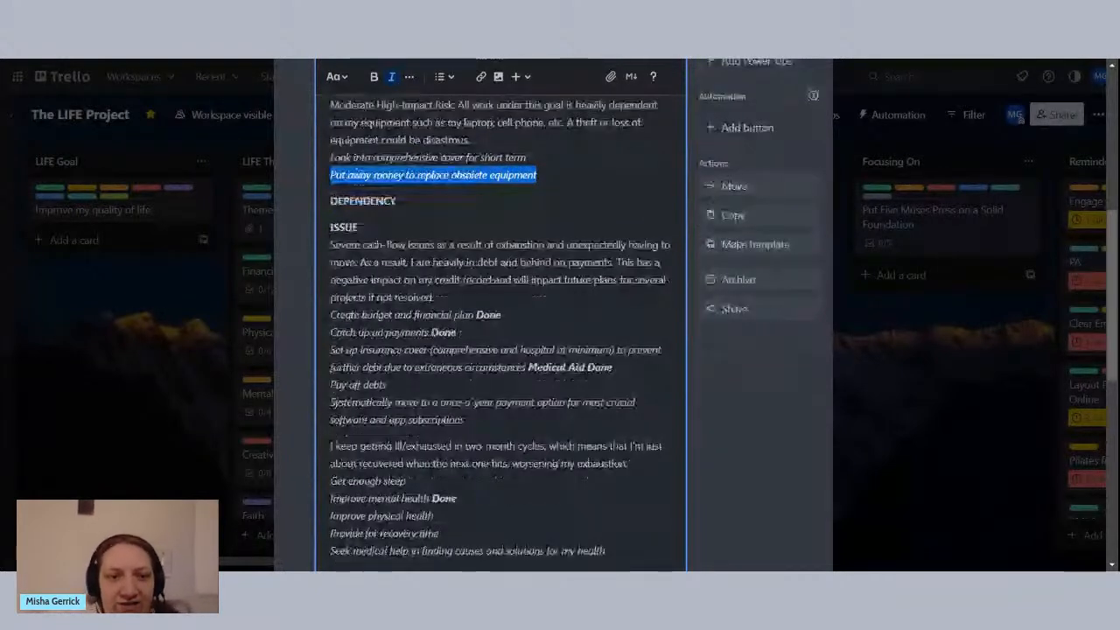
pyautogui.scroll(-2, 499, 333)
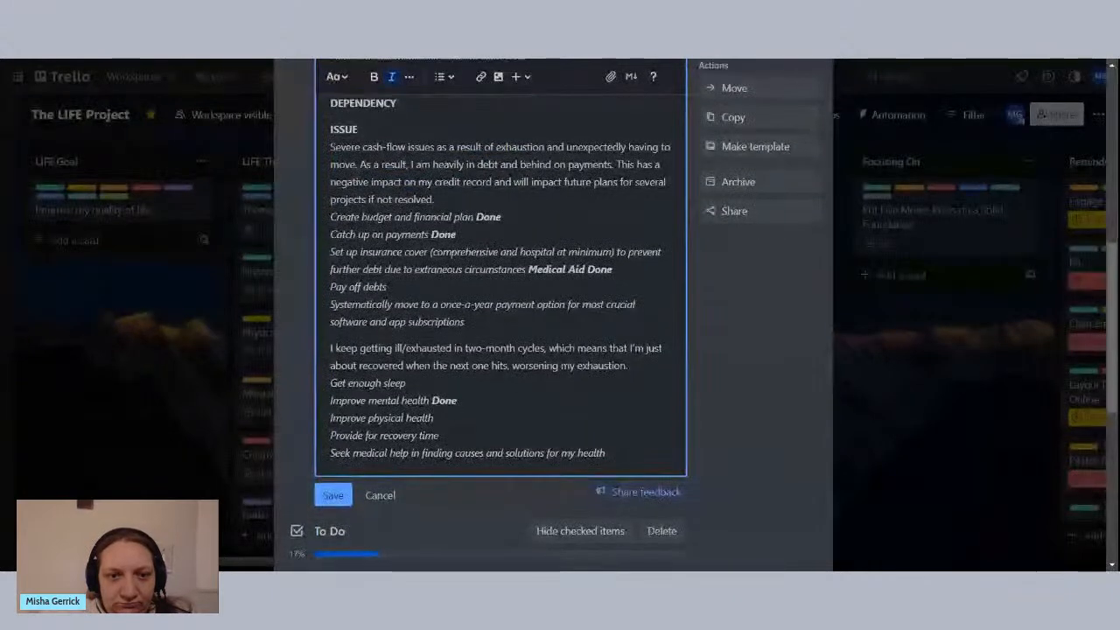
pyautogui.scroll(-2, 499, 333)
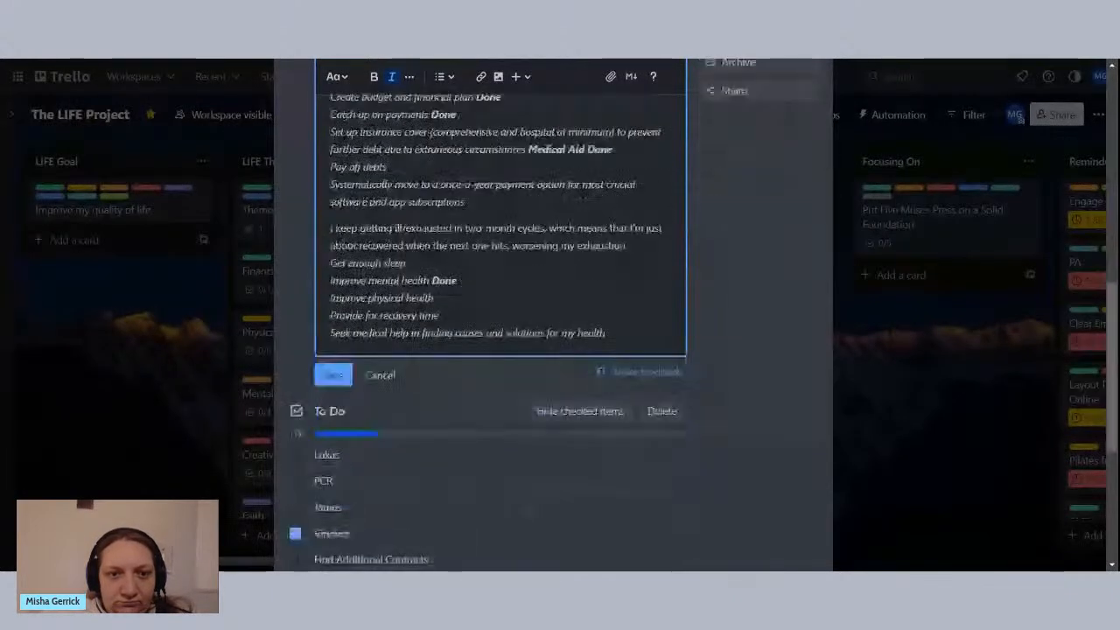
pyautogui.scroll(-4, 498, 333)
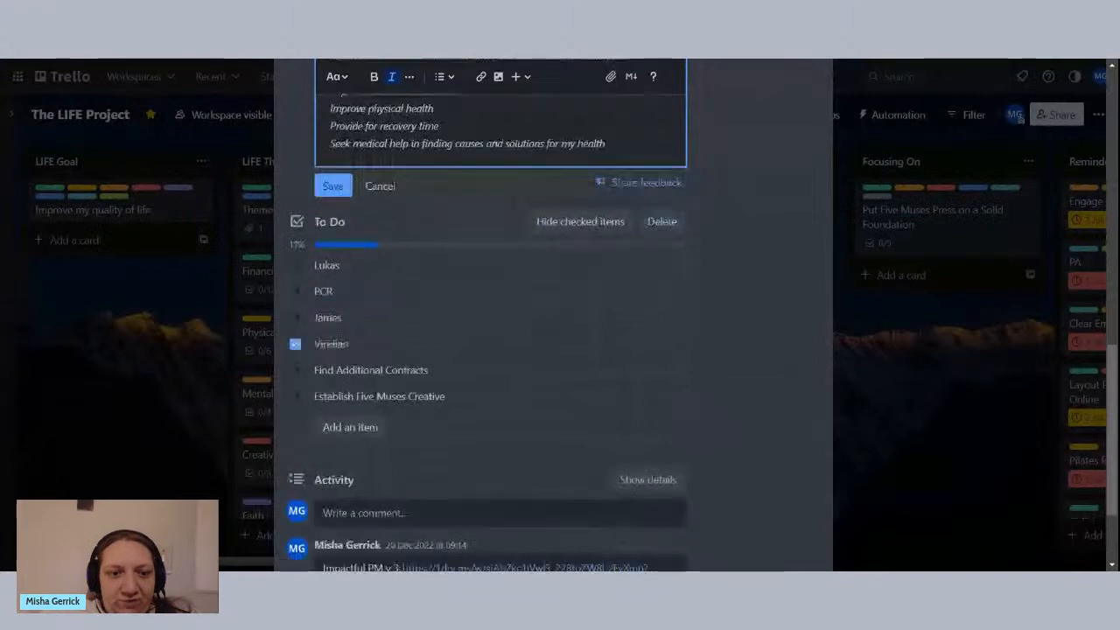
# Step: Leave the description editing without making changes and close the Freelance/Contract Work card
pyautogui.scroll(5, 447, 219)
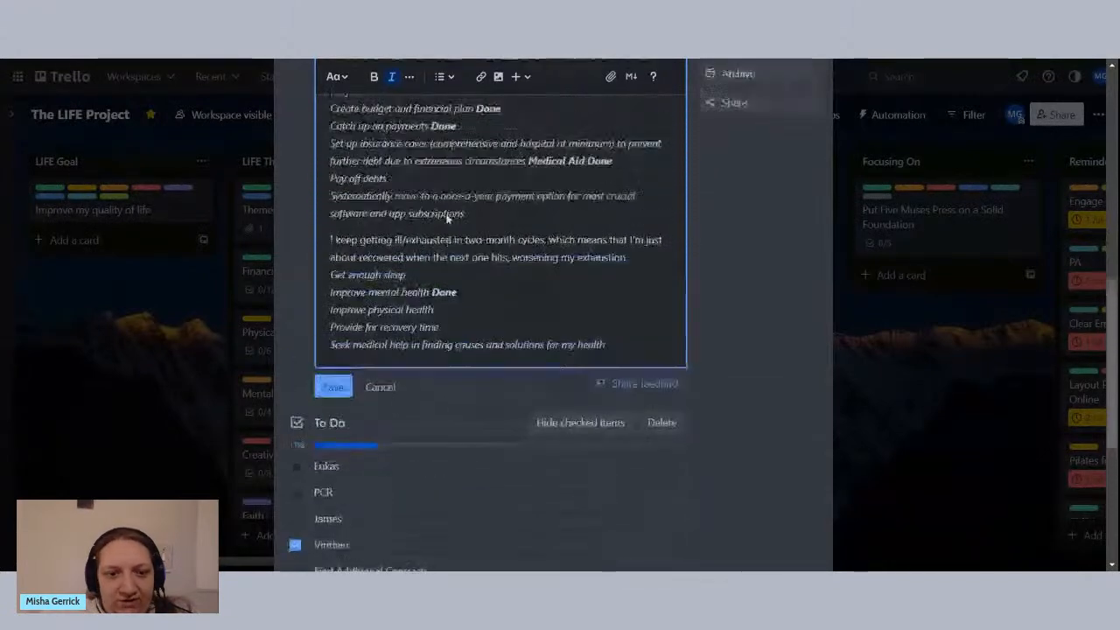
pyautogui.scroll(8, 447, 220)
pyautogui.scroll(-4, 447, 219)
pyautogui.scroll(5, 447, 220)
pyautogui.click(563, 183)
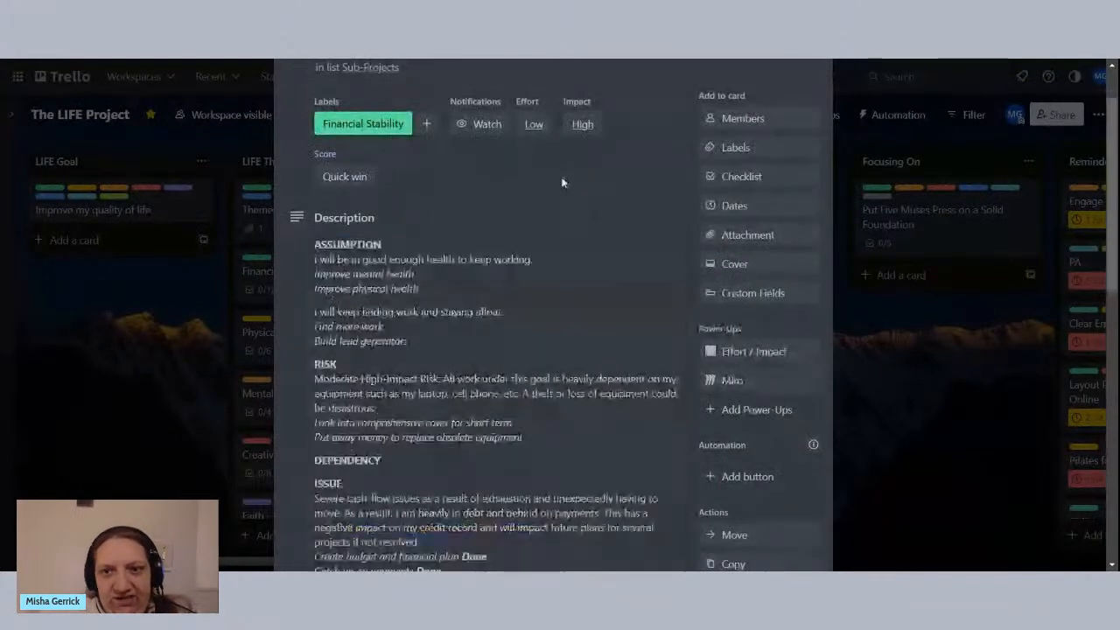
pyautogui.scroll(2, 613, 185)
pyautogui.click(818, 108)
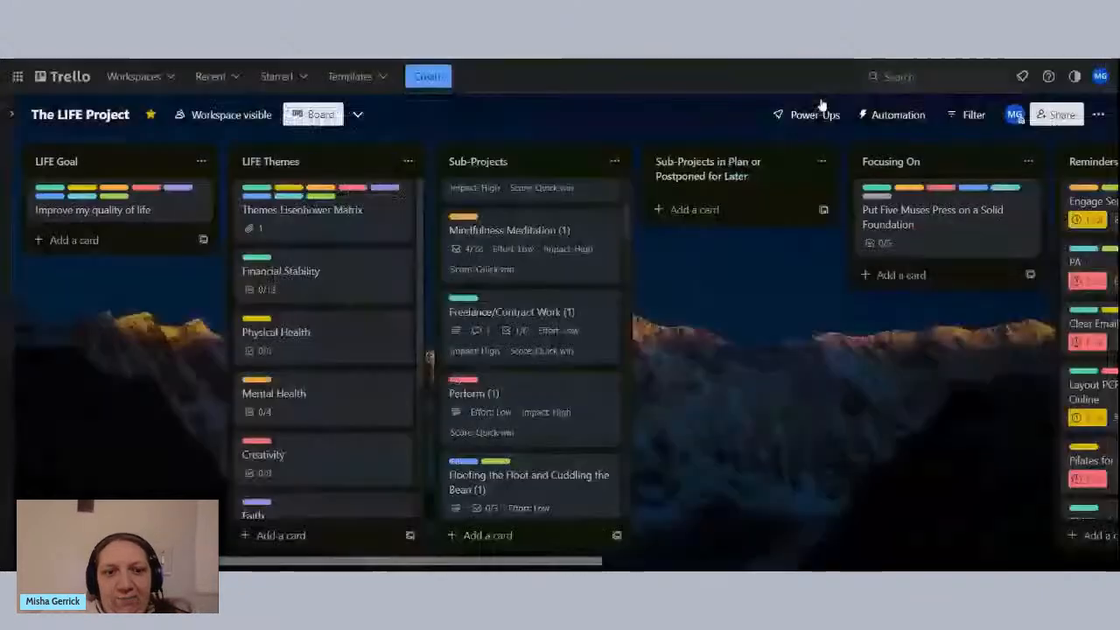
# Step: Look through the Sub-Projects list and view the labels and description of the Improve Immune System/Overall Health (1) card
pyautogui.scroll(-1, 488, 298)
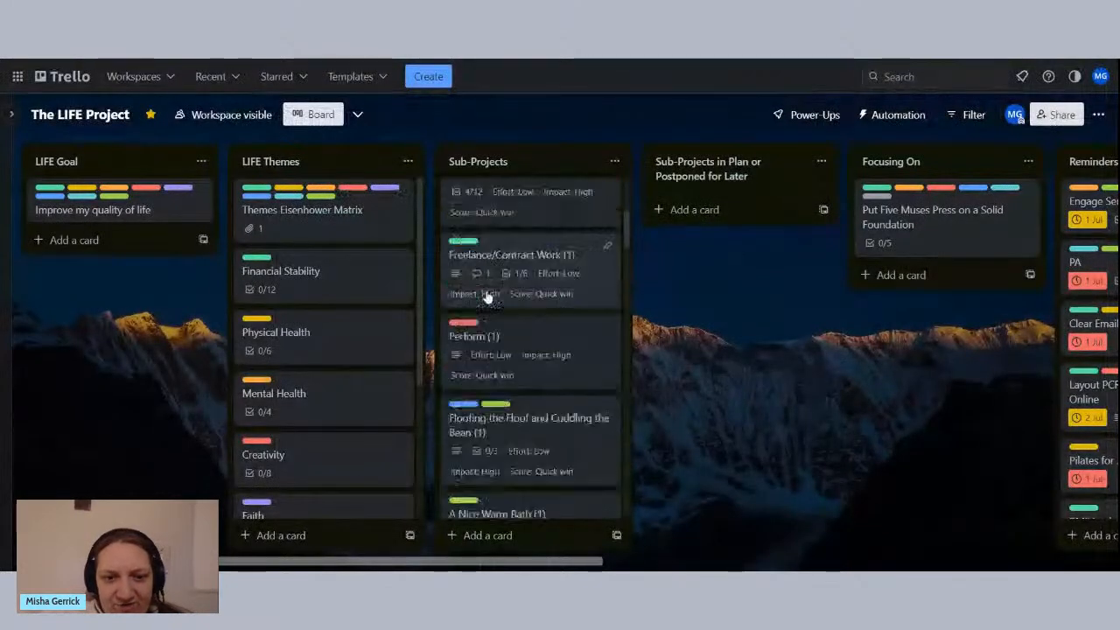
pyautogui.scroll(-3, 487, 297)
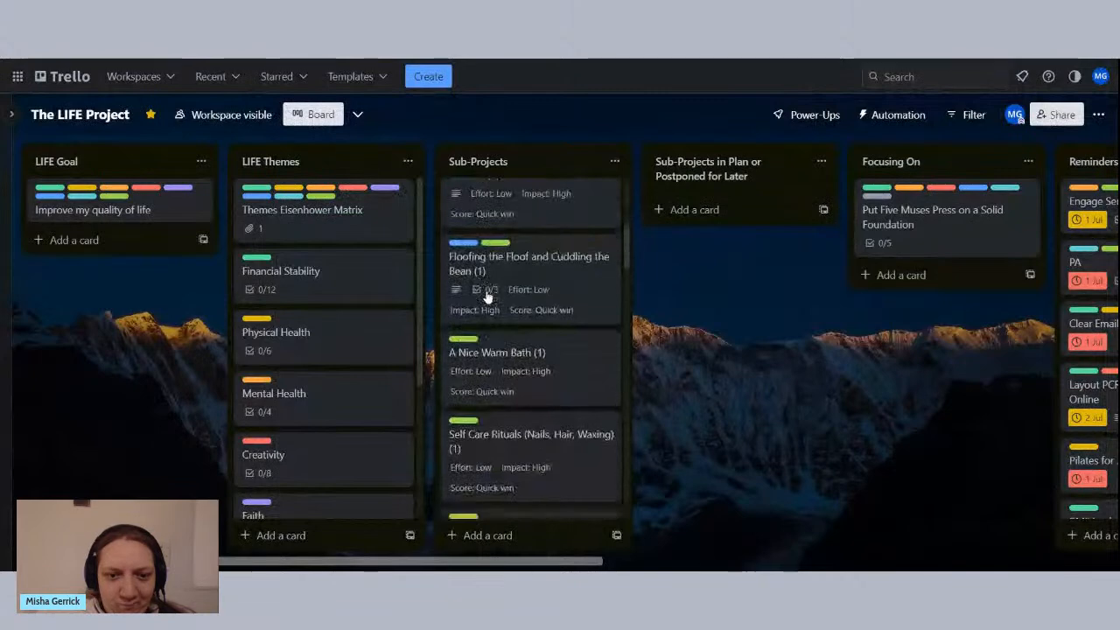
pyautogui.scroll(4, 488, 298)
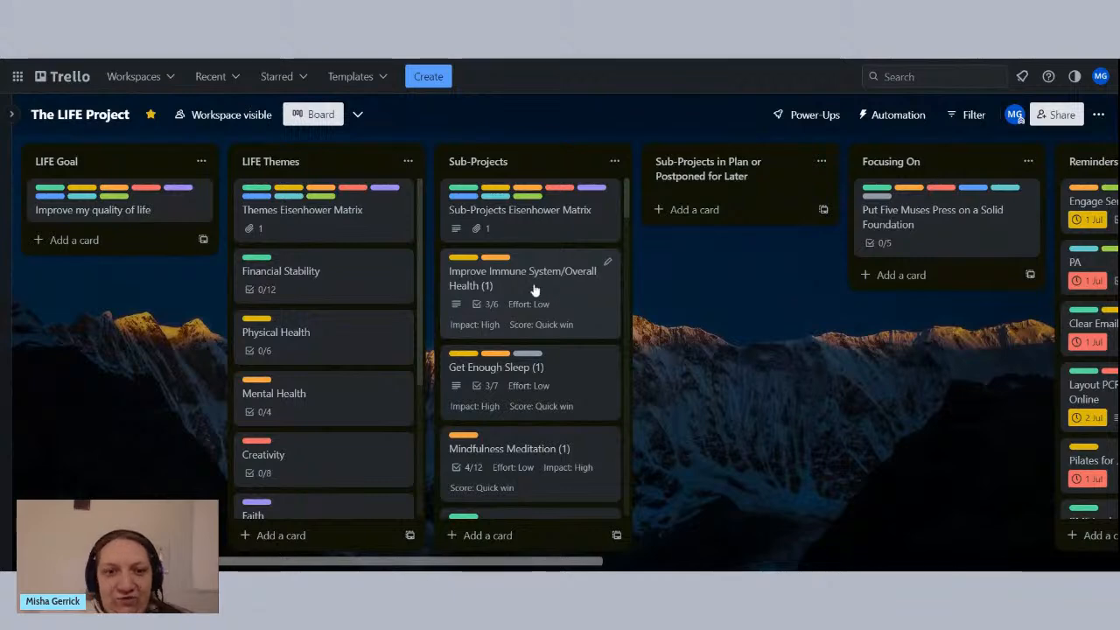
pyautogui.scroll(-3, 534, 290)
pyautogui.scroll(3, 535, 290)
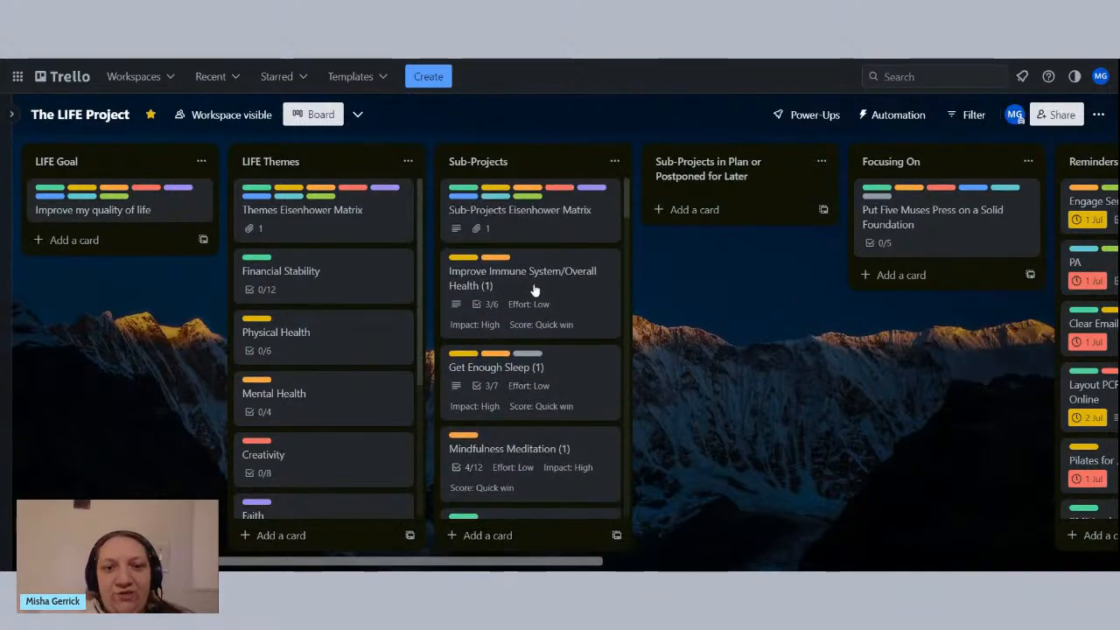
pyautogui.click(533, 287)
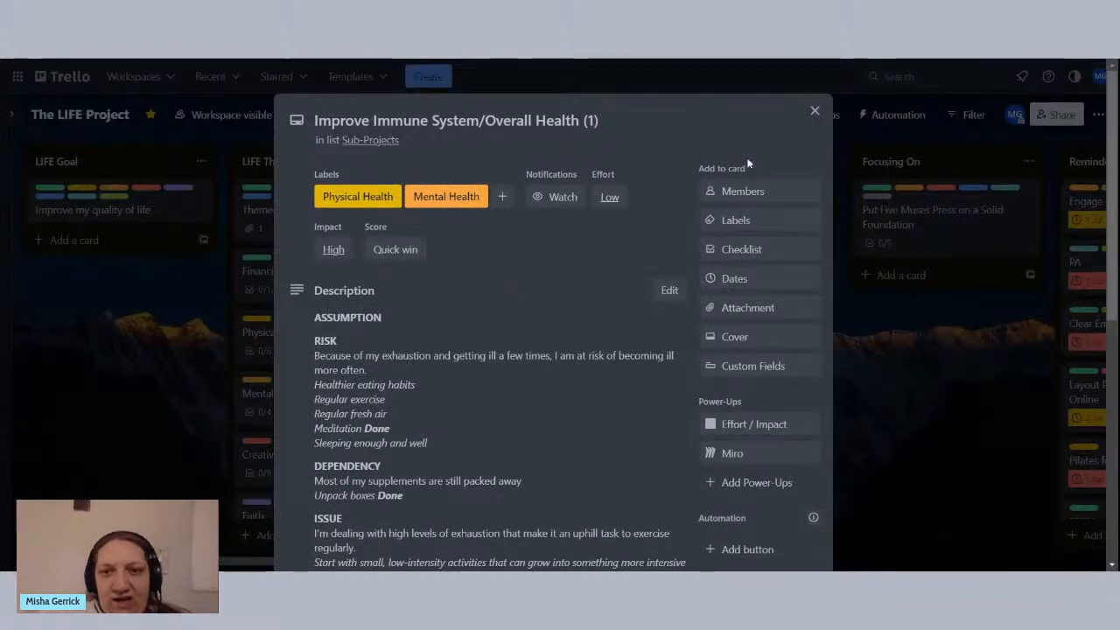
pyautogui.click(814, 111)
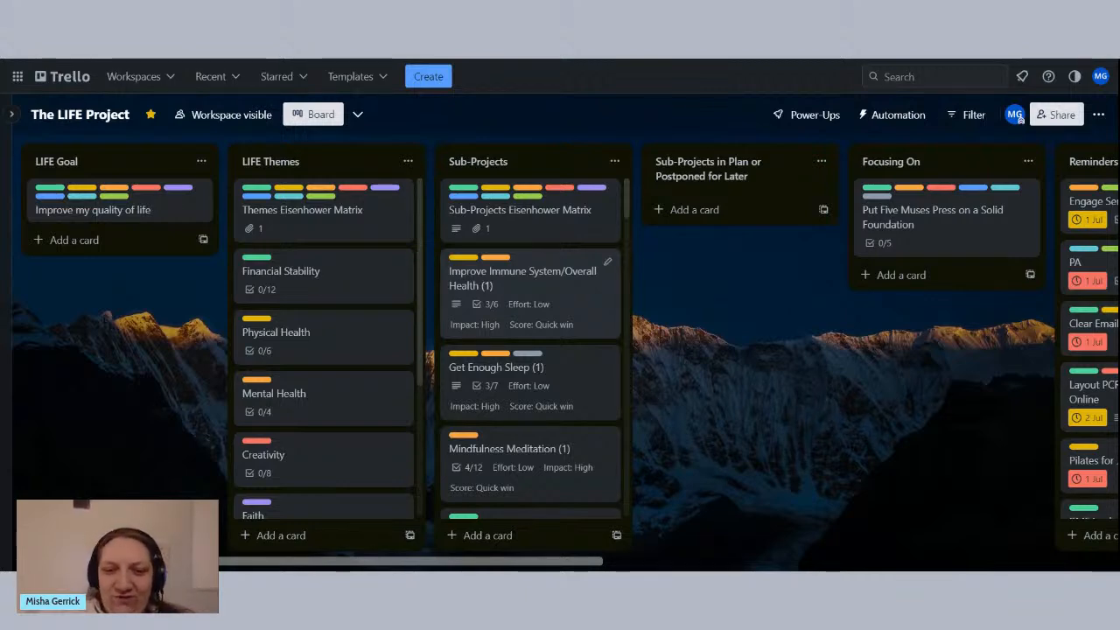
# Step: Compare the labels and scores of the first Sub-Projects cards, and briefly reopen the Improve Immune System/Overall Health (1) card
pyautogui.scroll(-3, 580, 282)
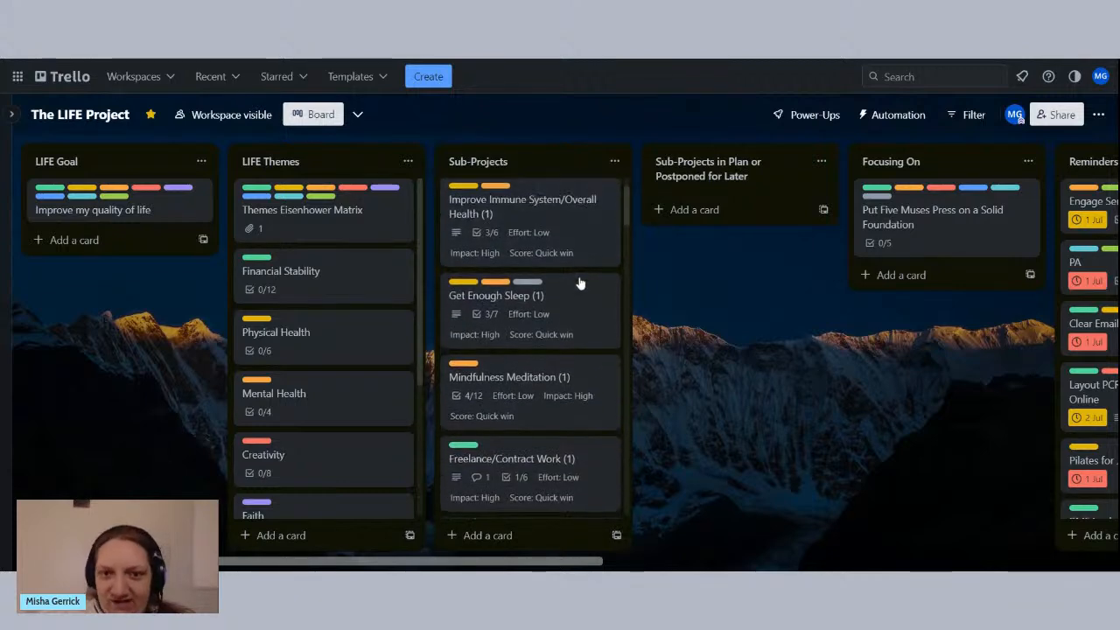
pyautogui.scroll(3, 580, 282)
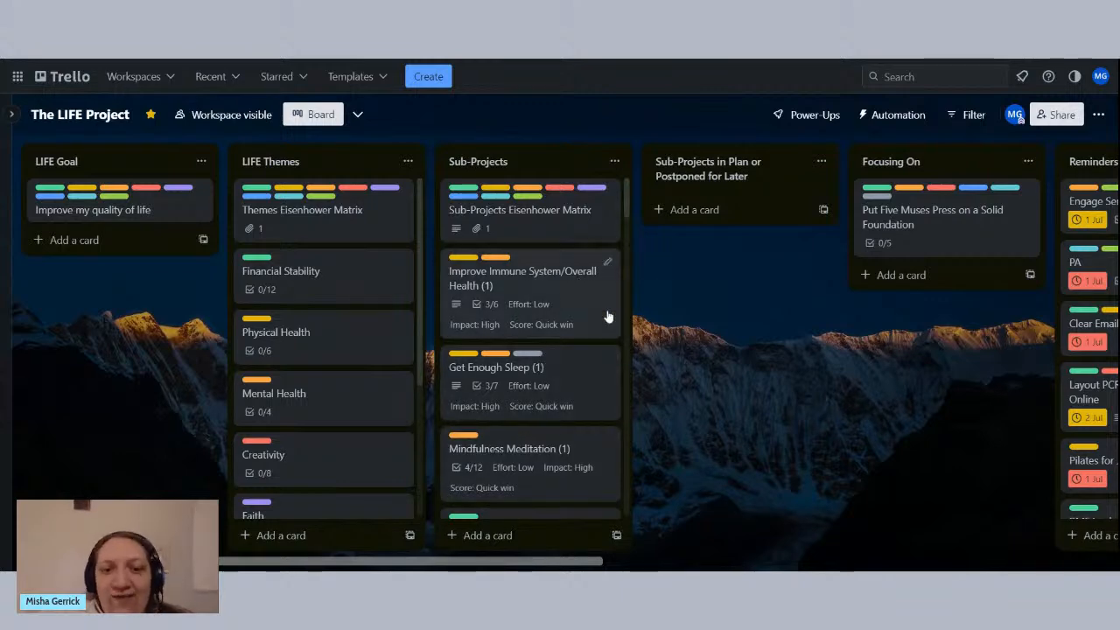
pyautogui.scroll(-2, 586, 348)
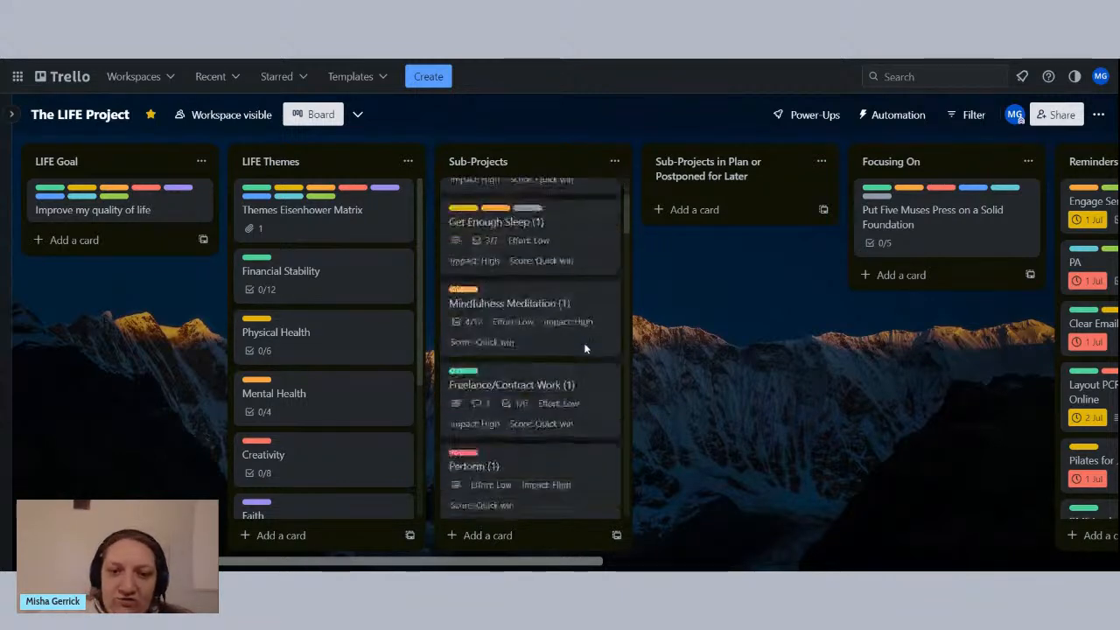
pyautogui.scroll(2, 585, 348)
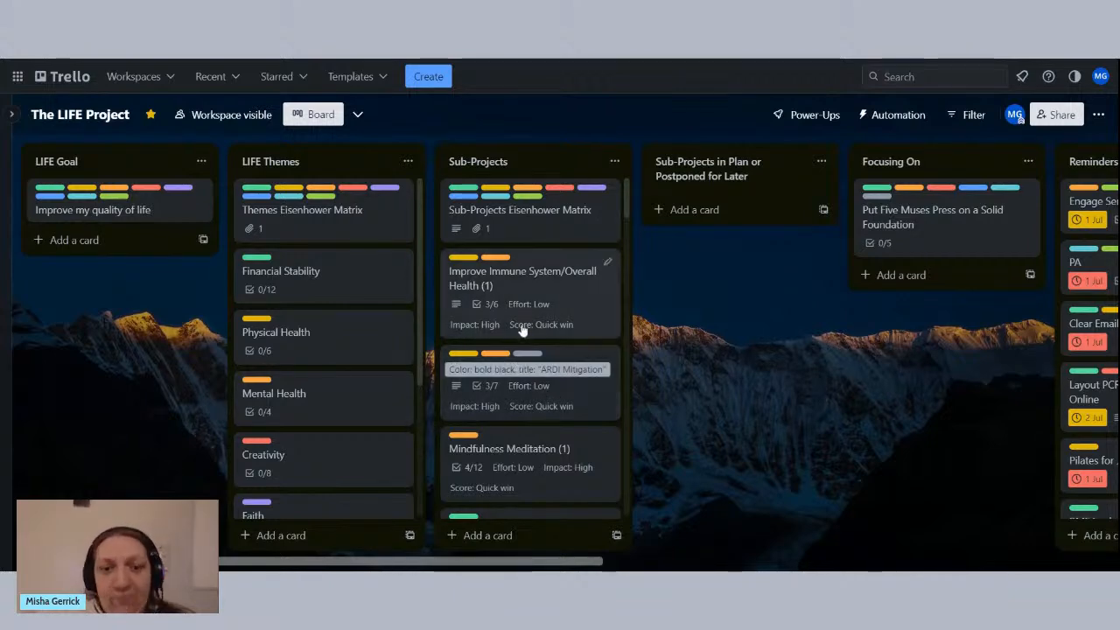
pyautogui.click(582, 302)
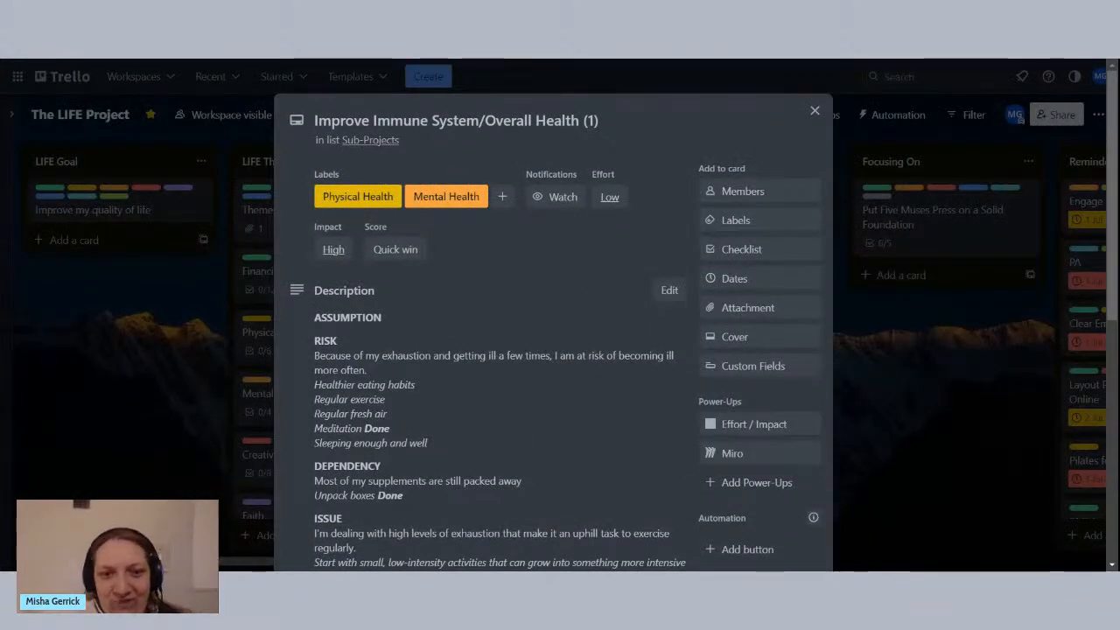
pyautogui.click(813, 111)
# Step: View the move options for the Draw/Paint (3) card at the end of the Sub-Projects list, without moving it
pyautogui.scroll(-3, 532, 268)
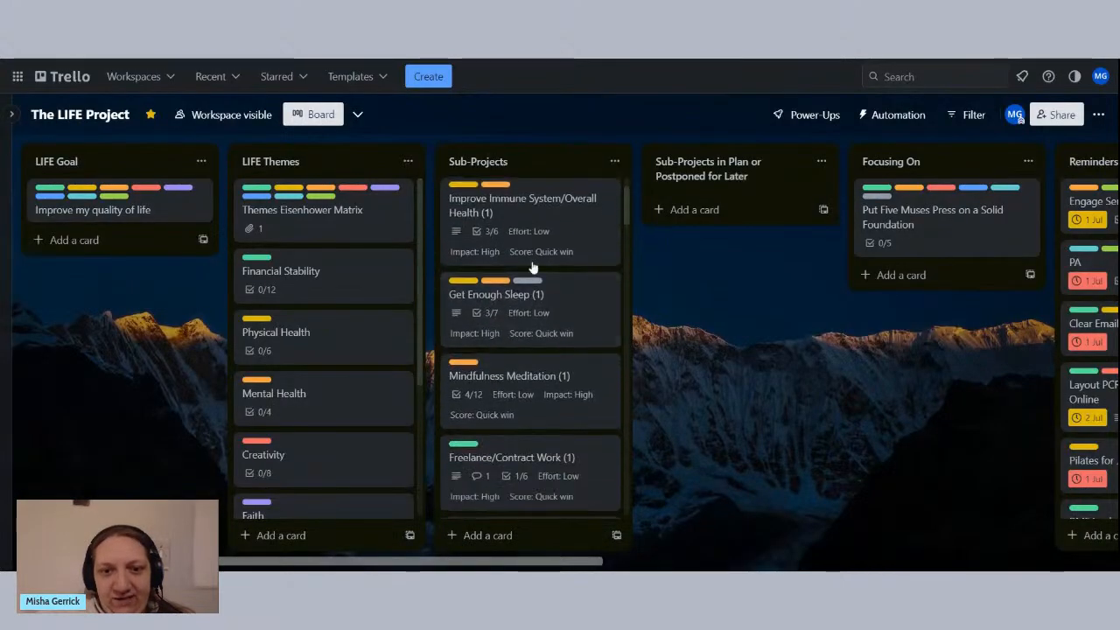
pyautogui.moveTo(627, 219); pyautogui.dragTo(623, 569)
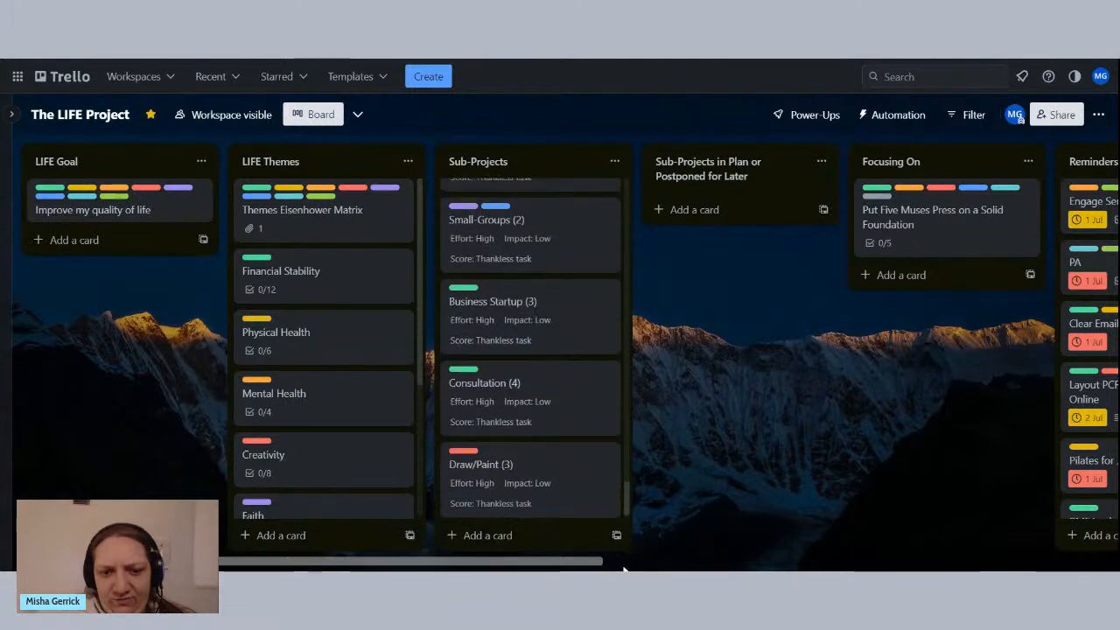
pyautogui.rightClick(570, 493)
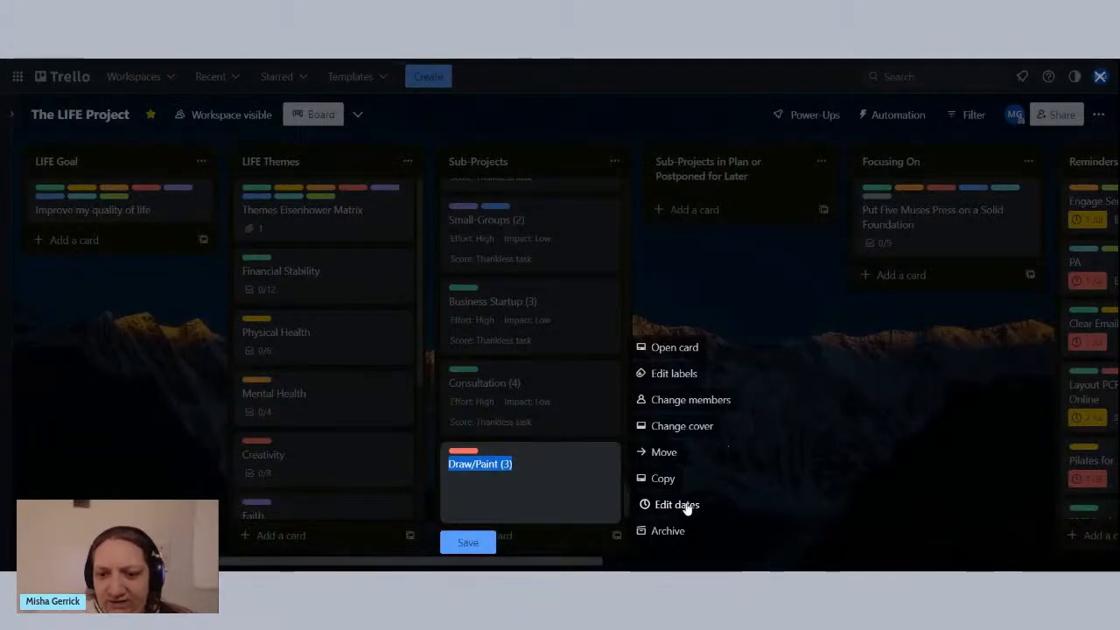
pyautogui.click(674, 457)
pyautogui.click(667, 452)
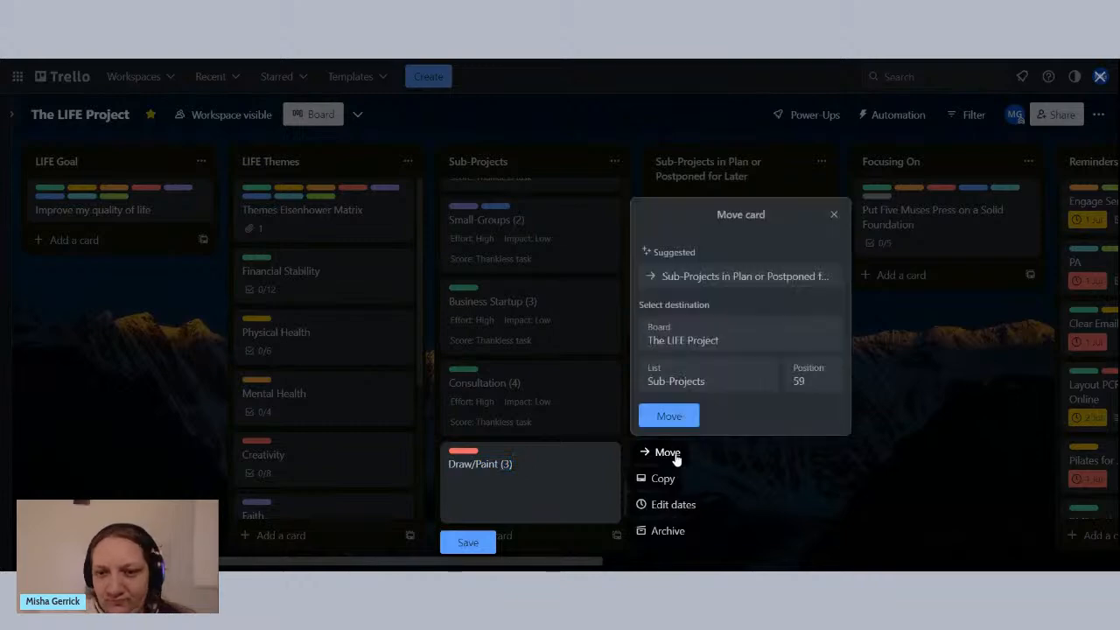
pyautogui.click(755, 482)
# Step: View the Financial Stability theme card and its "Generate Mutiple Sources of Income" checklist, and close the card
pyautogui.scroll(4, 612, 418)
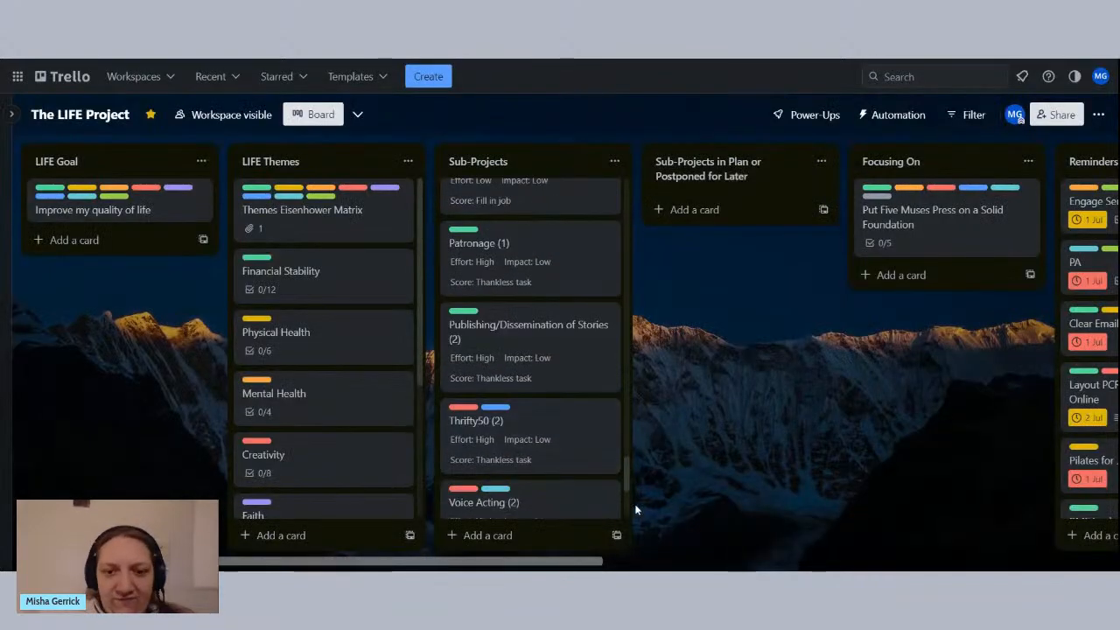
pyautogui.moveTo(628, 483); pyautogui.dragTo(626, 192)
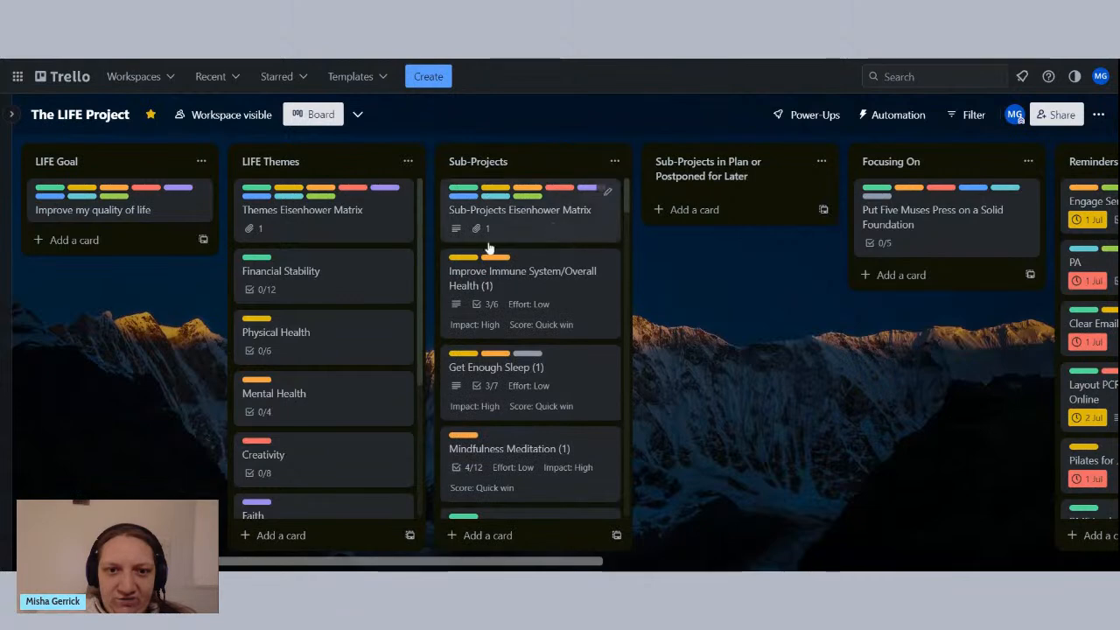
pyautogui.click(287, 286)
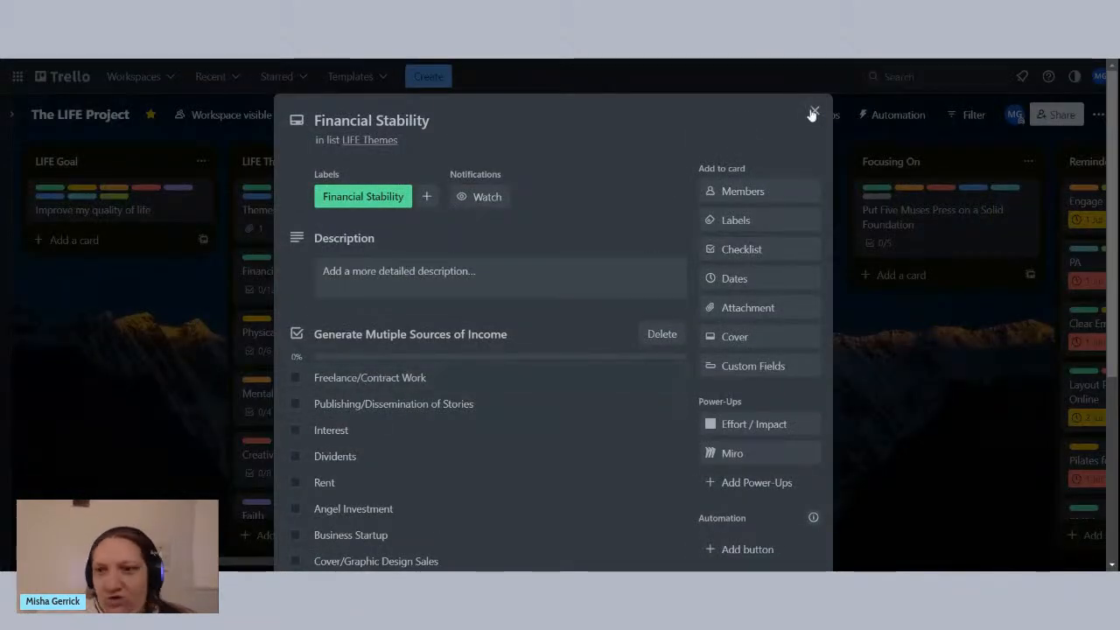
pyautogui.click(145, 371)
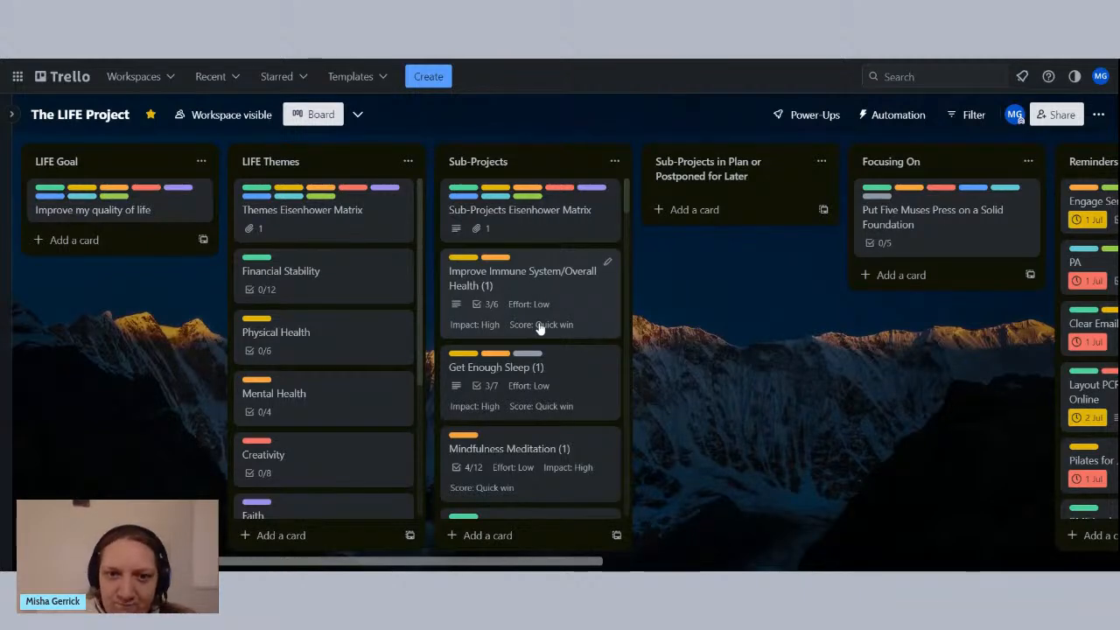
# Step: Look through the cards in the Sub-Projects and LIFE Themes lists
pyautogui.scroll(-5, 540, 325)
pyautogui.scroll(5, 540, 325)
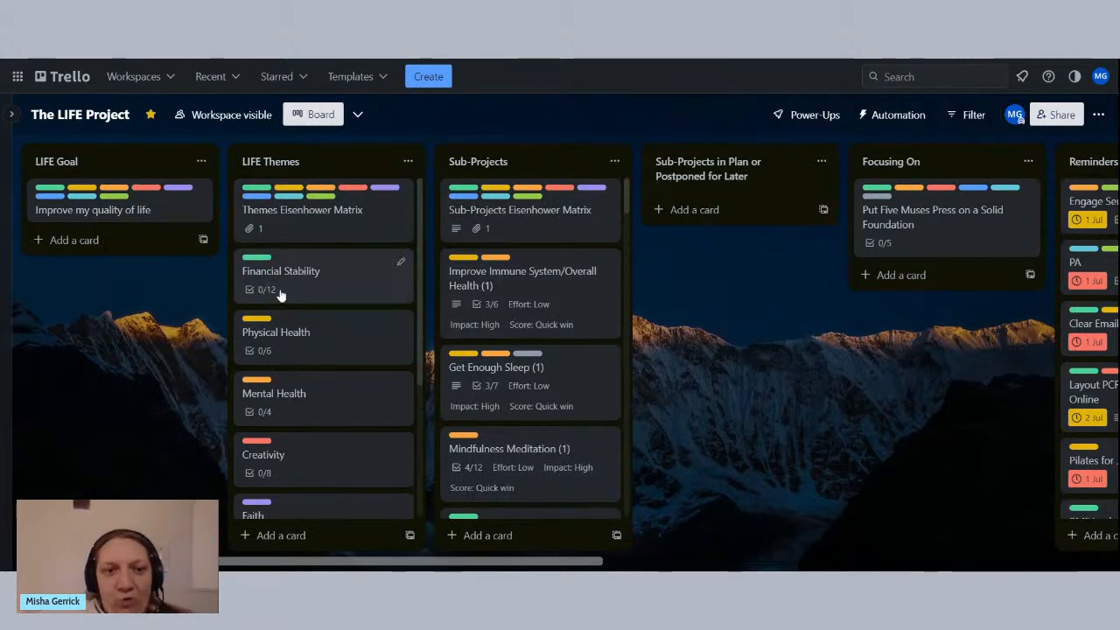
pyautogui.scroll(-2, 338, 437)
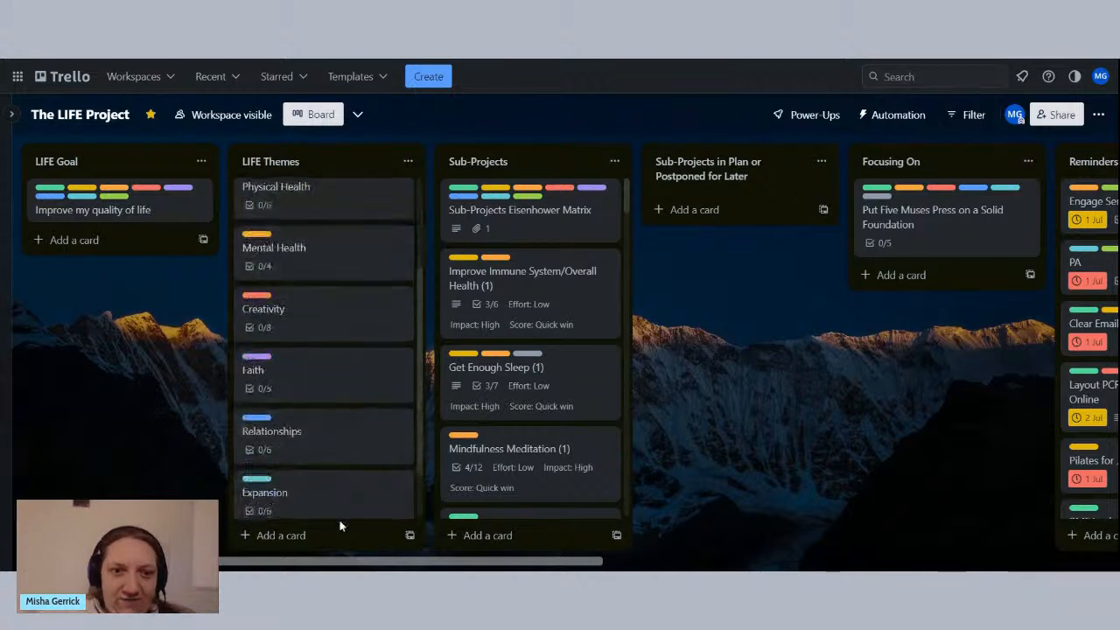
pyautogui.scroll(2, 399, 324)
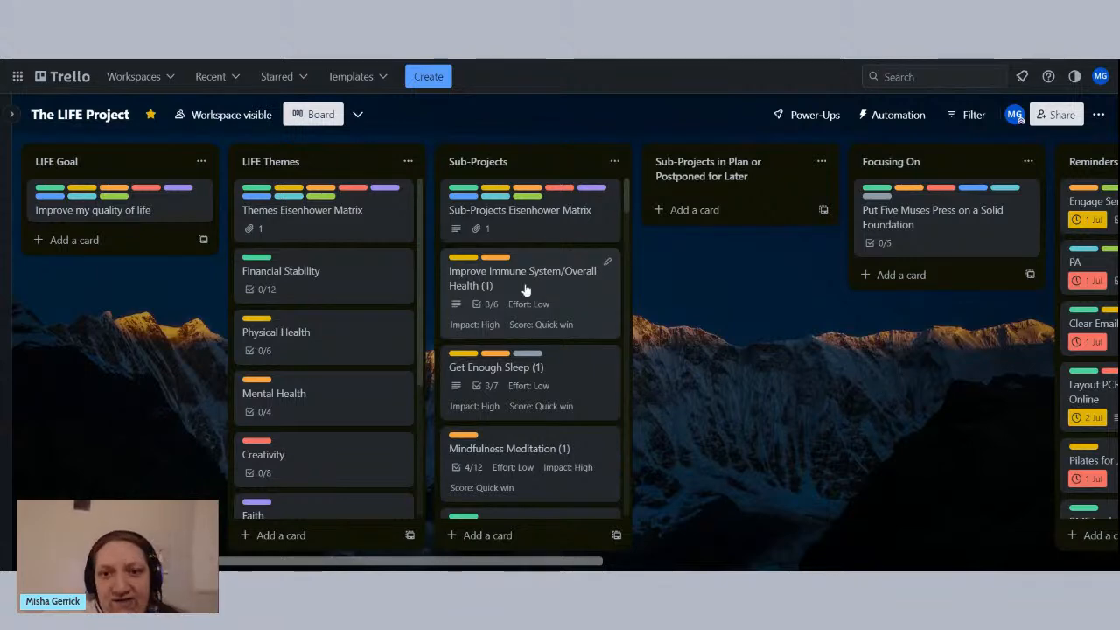
# Step: Check the Improve Immune System/Overall Health (1) card's effort and impact settings, risk, dependency and issue, and close the card
pyautogui.click(526, 290)
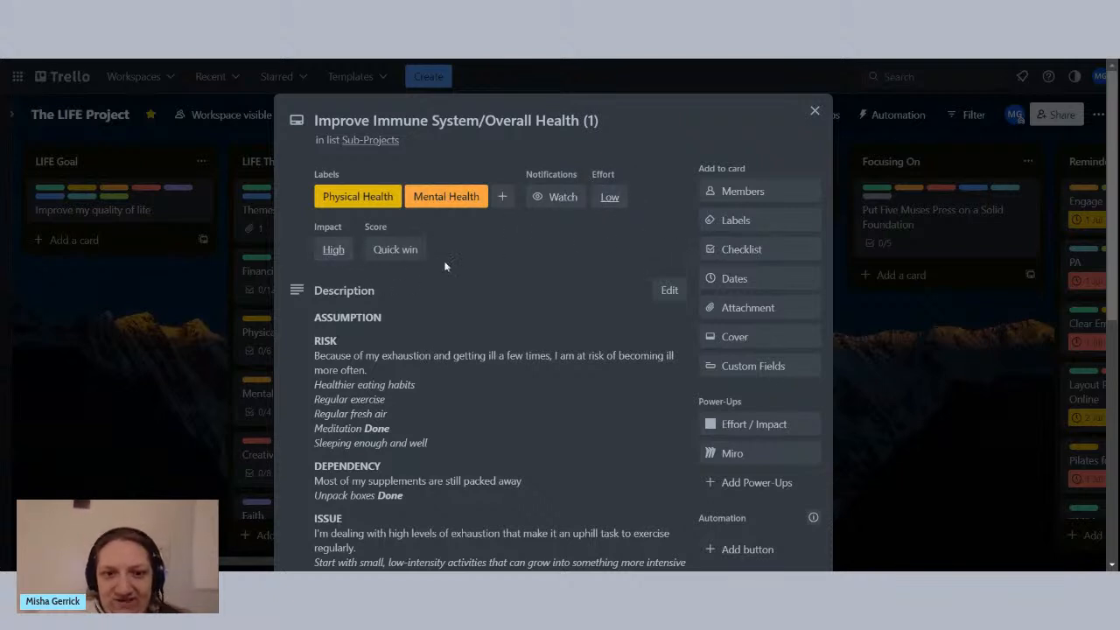
pyautogui.click(610, 197)
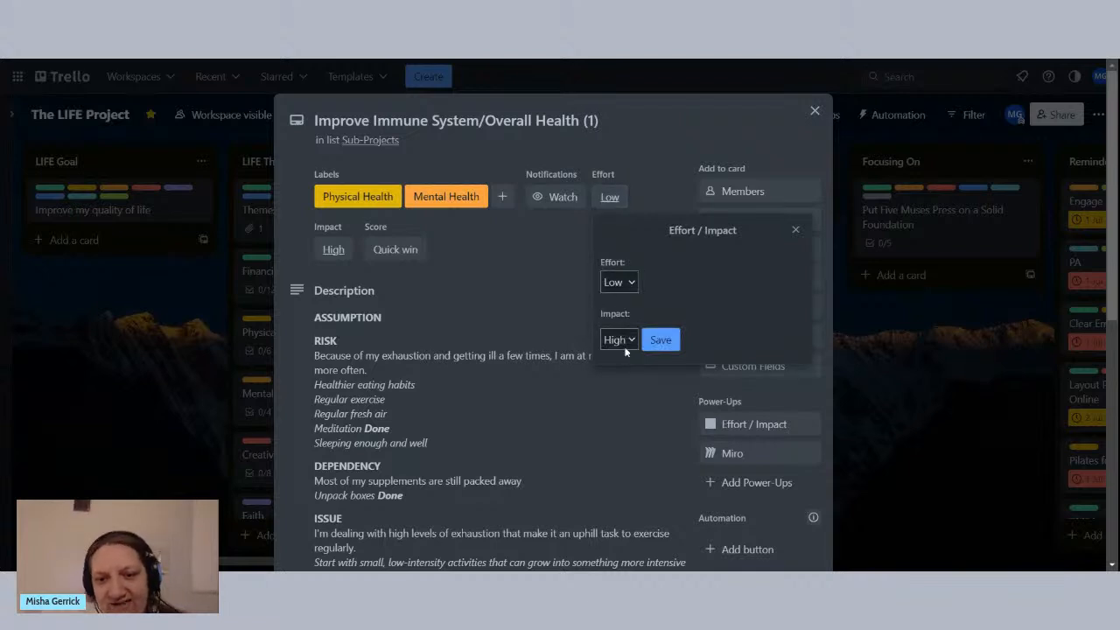
pyautogui.click(403, 272)
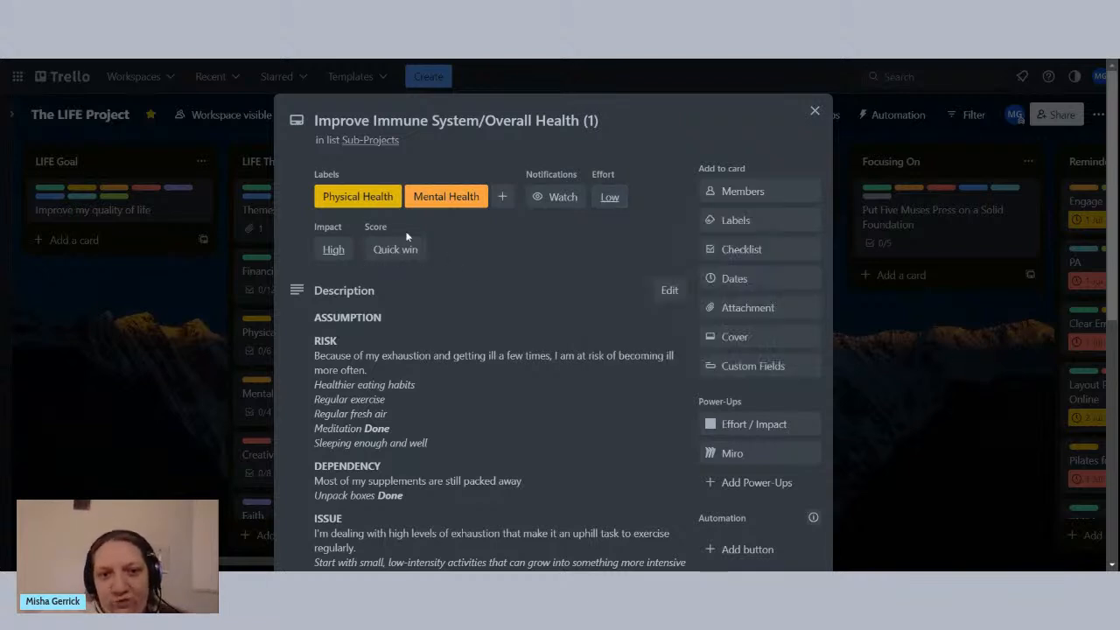
pyautogui.scroll(-2, 521, 283)
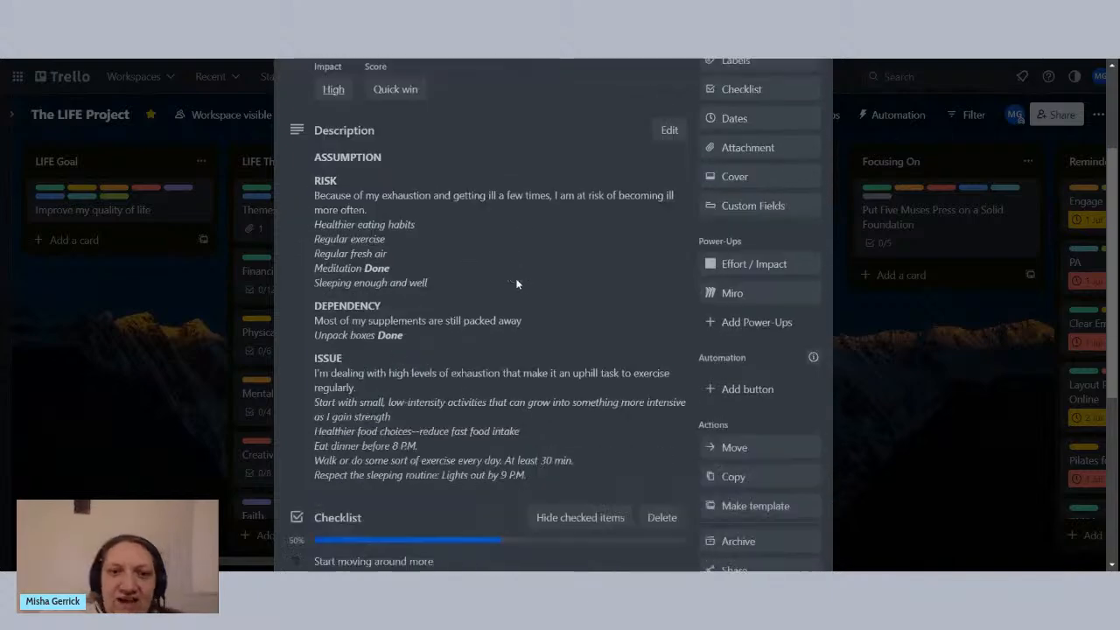
pyautogui.scroll(2, 517, 283)
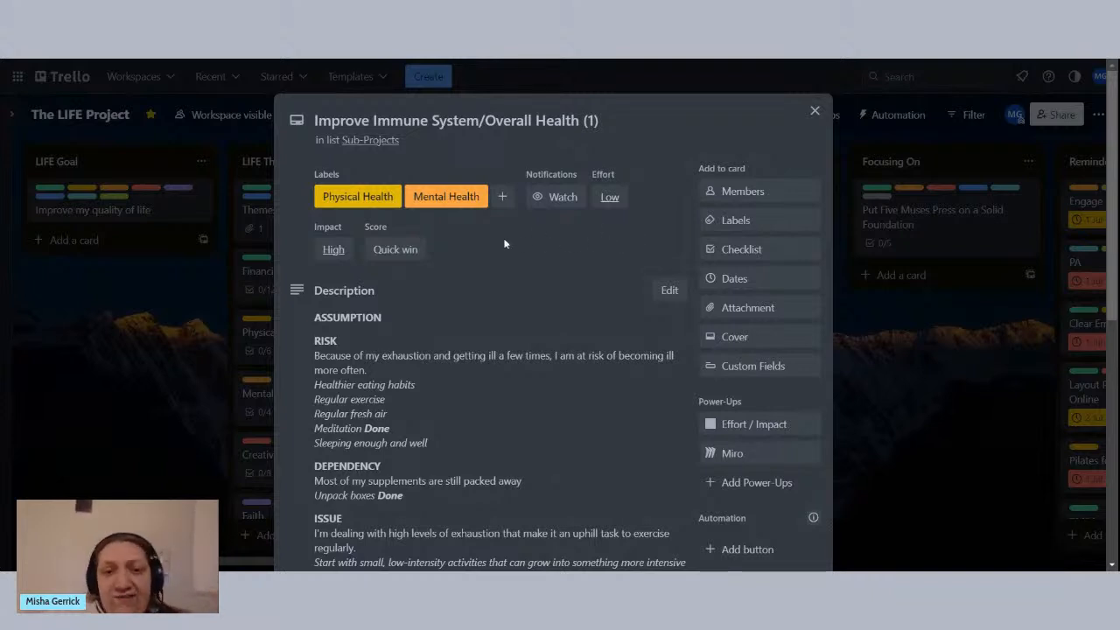
pyautogui.click(815, 113)
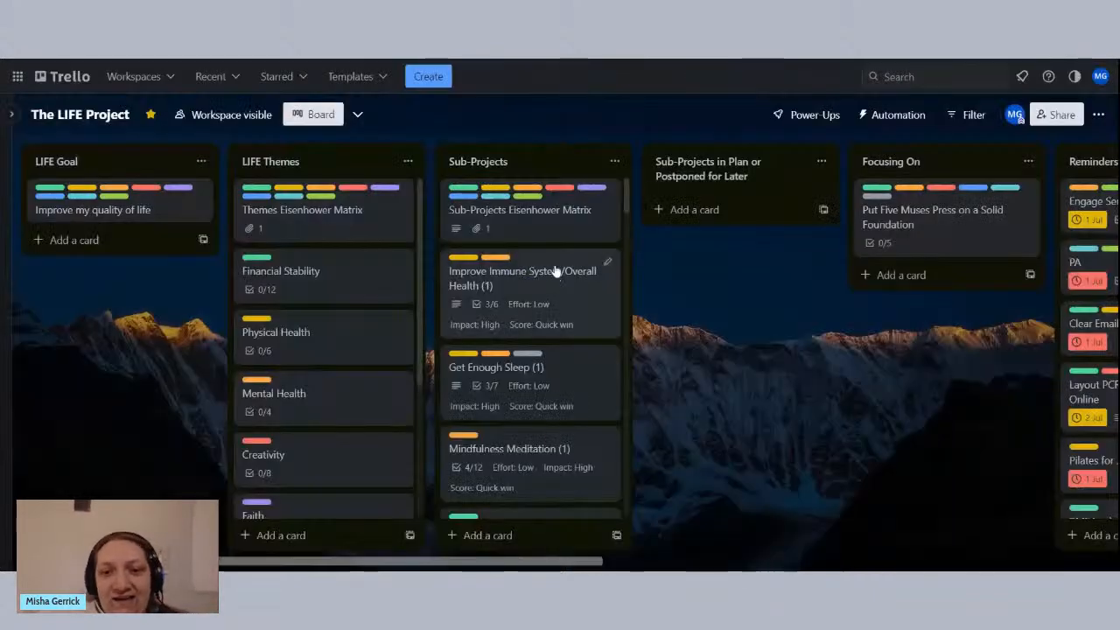
# Step: Look through the low-effort, high-impact cards in the Sub-Projects list, from Improve Immune System/Overall Health (1) to Discord (2)
pyautogui.scroll(-3, 549, 301)
pyautogui.scroll(3, 549, 301)
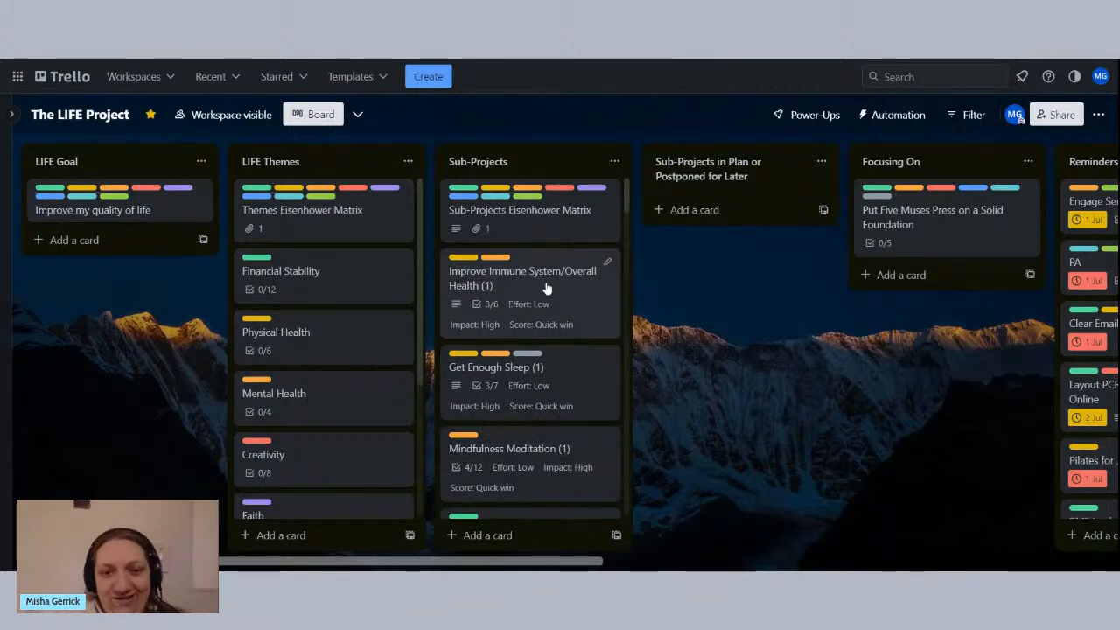
pyautogui.scroll(-1, 525, 289)
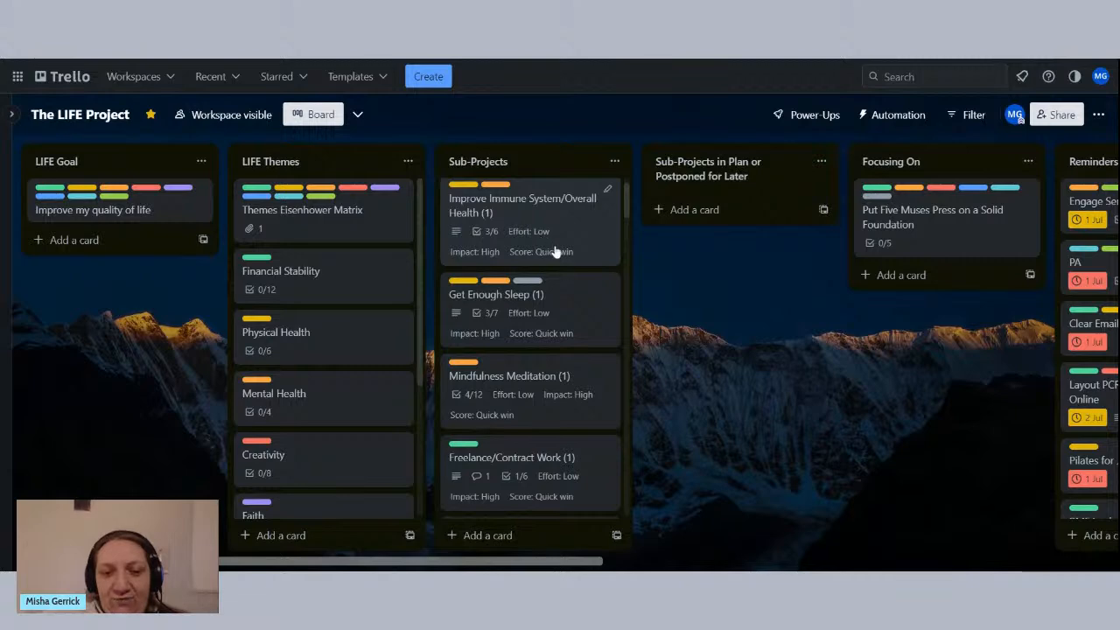
pyautogui.scroll(-5, 555, 252)
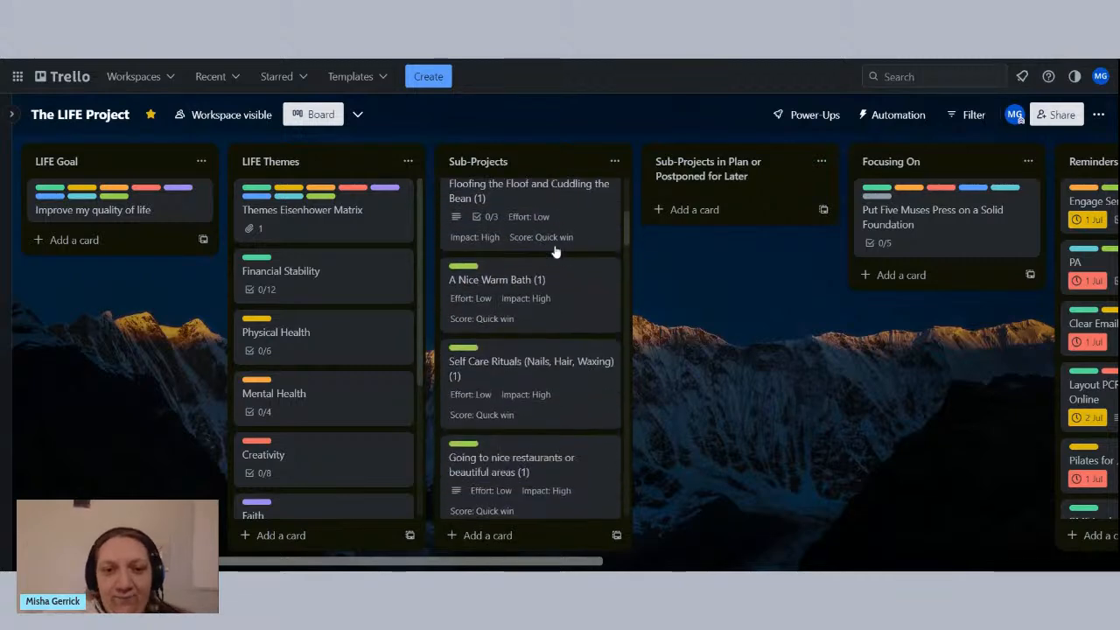
pyautogui.scroll(-3, 555, 252)
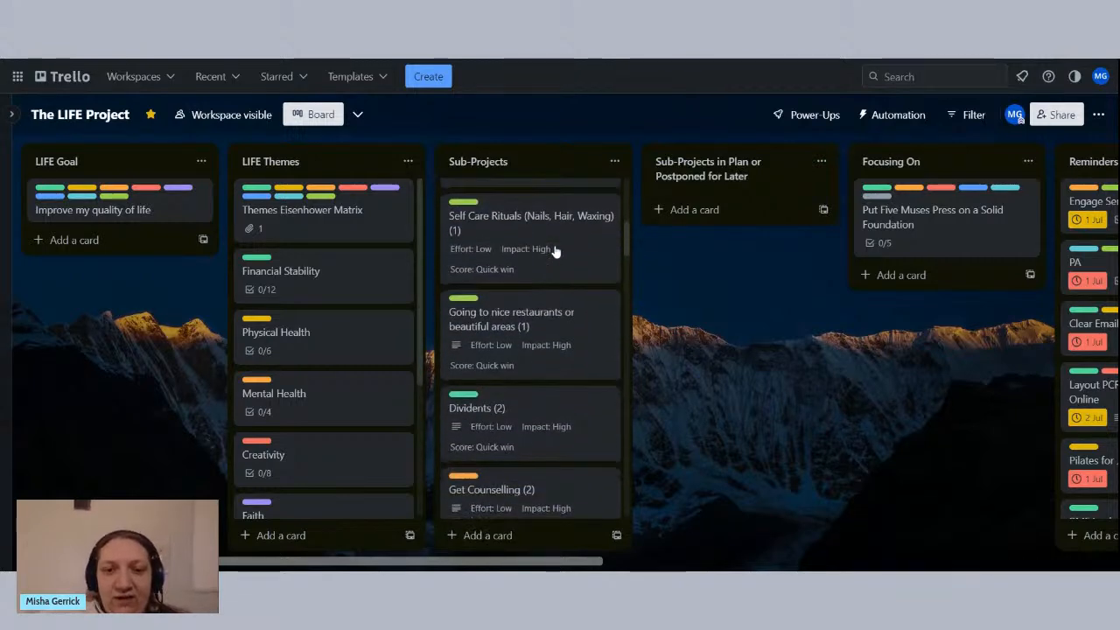
pyautogui.scroll(-1, 554, 252)
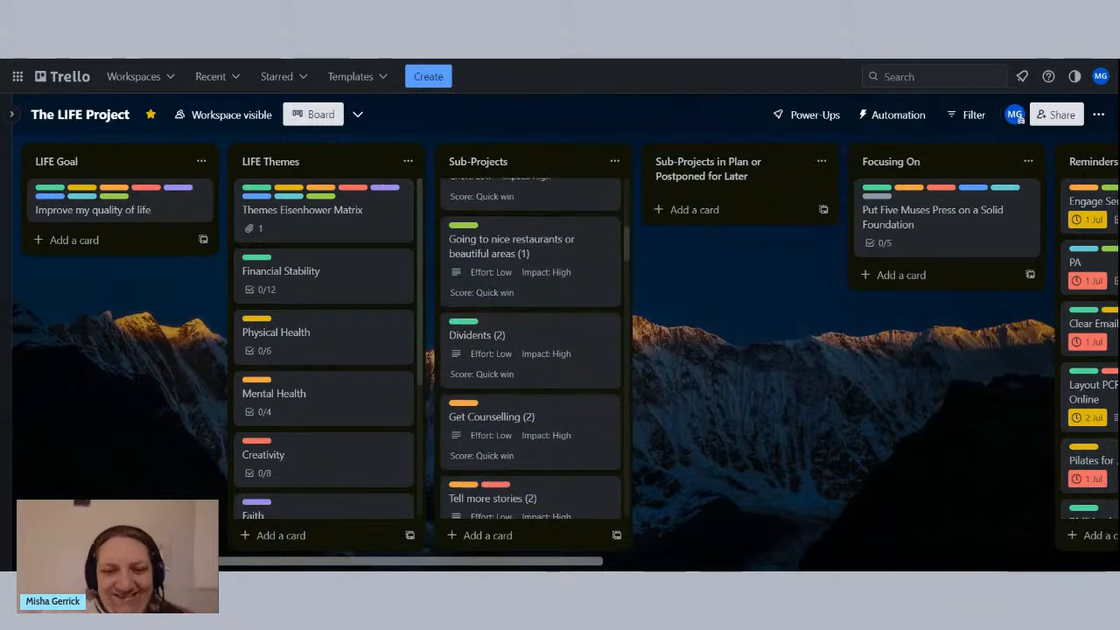
pyautogui.scroll(-1, 555, 252)
pyautogui.scroll(-1, 555, 252)
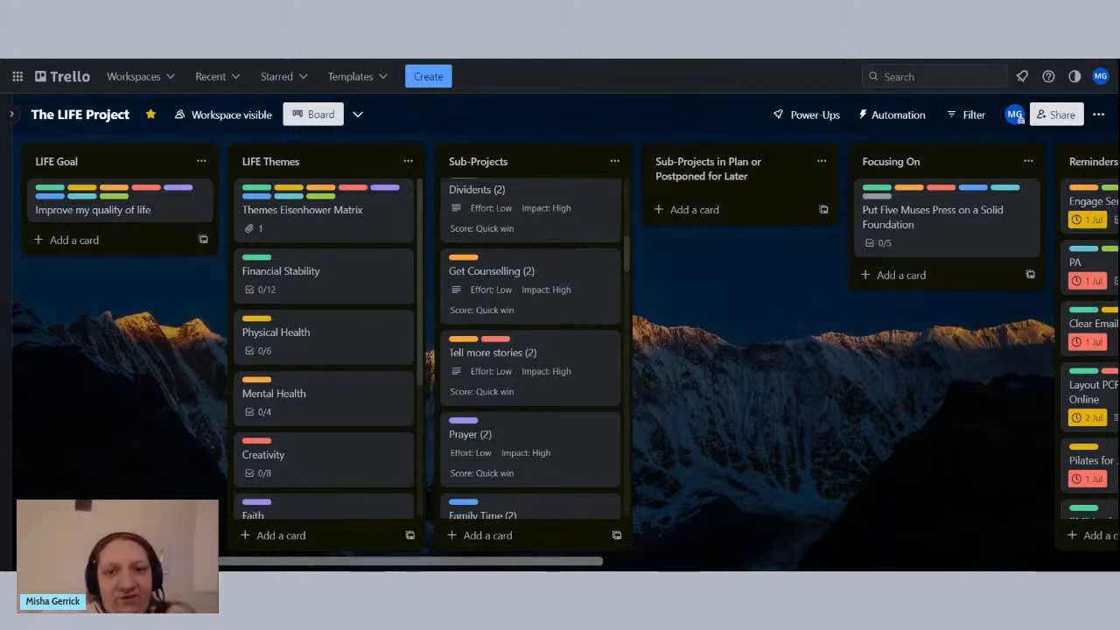
pyautogui.scroll(-1, 554, 251)
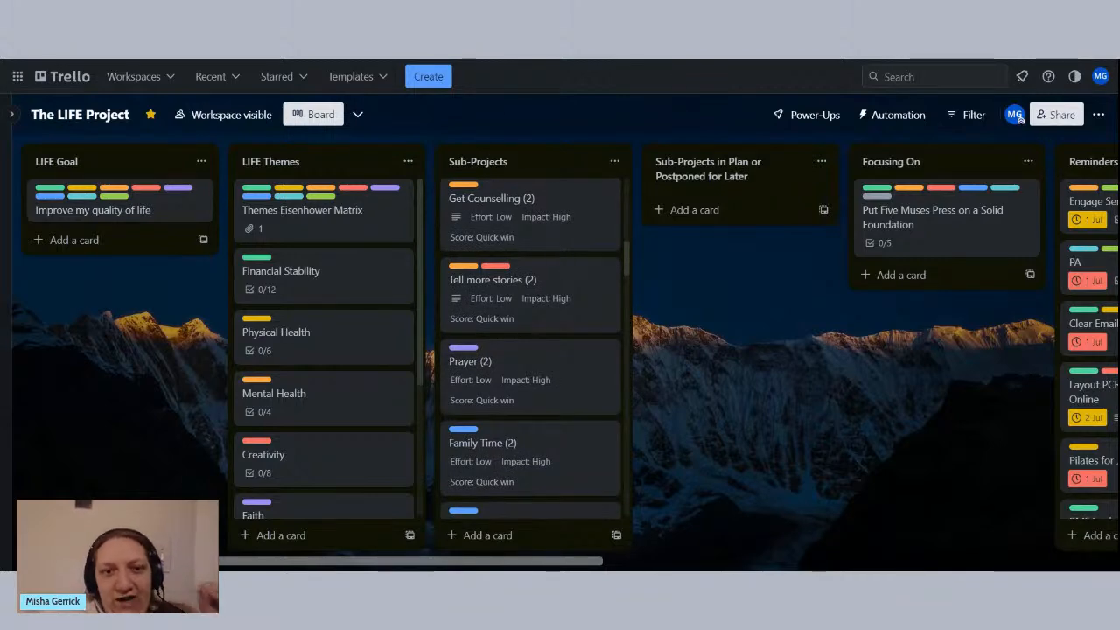
pyautogui.scroll(-1, 555, 250)
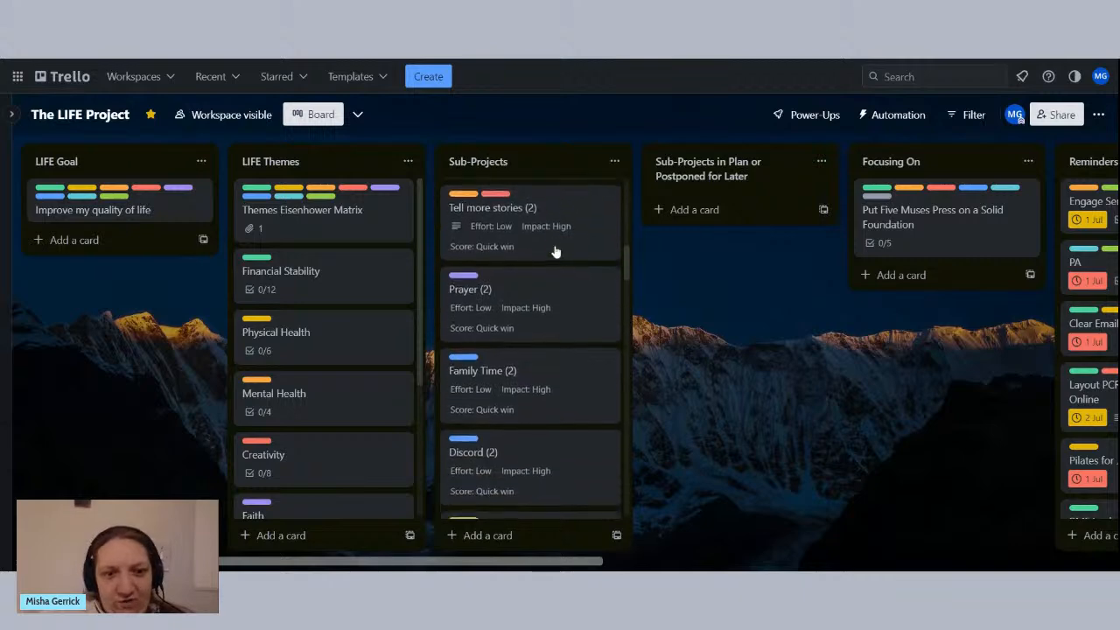
pyautogui.scroll(3, 555, 252)
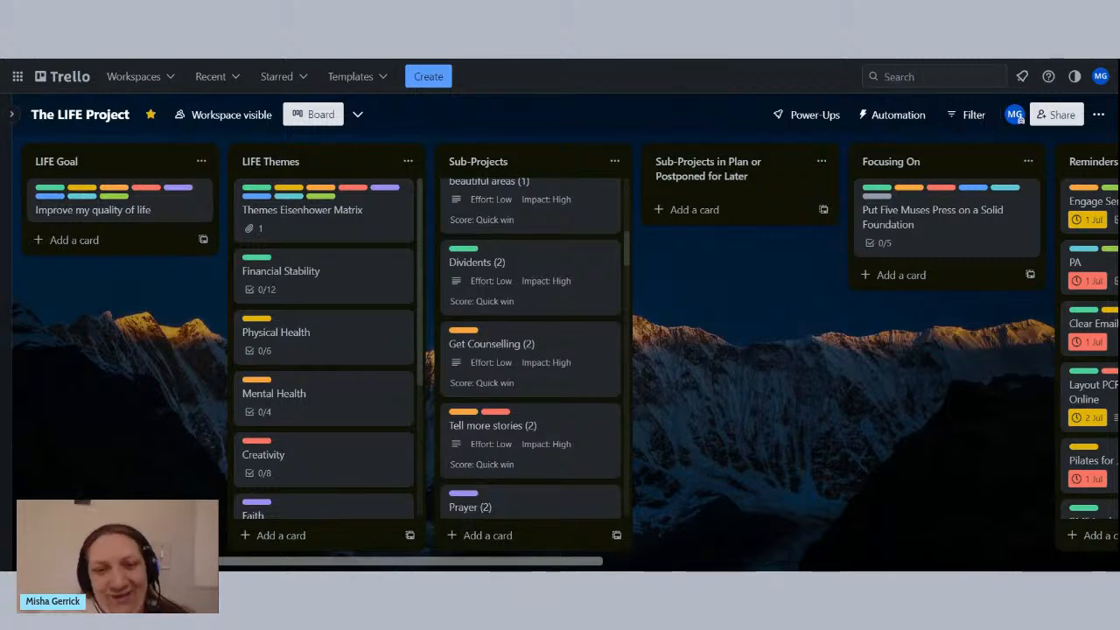
pyautogui.scroll(-2, 554, 251)
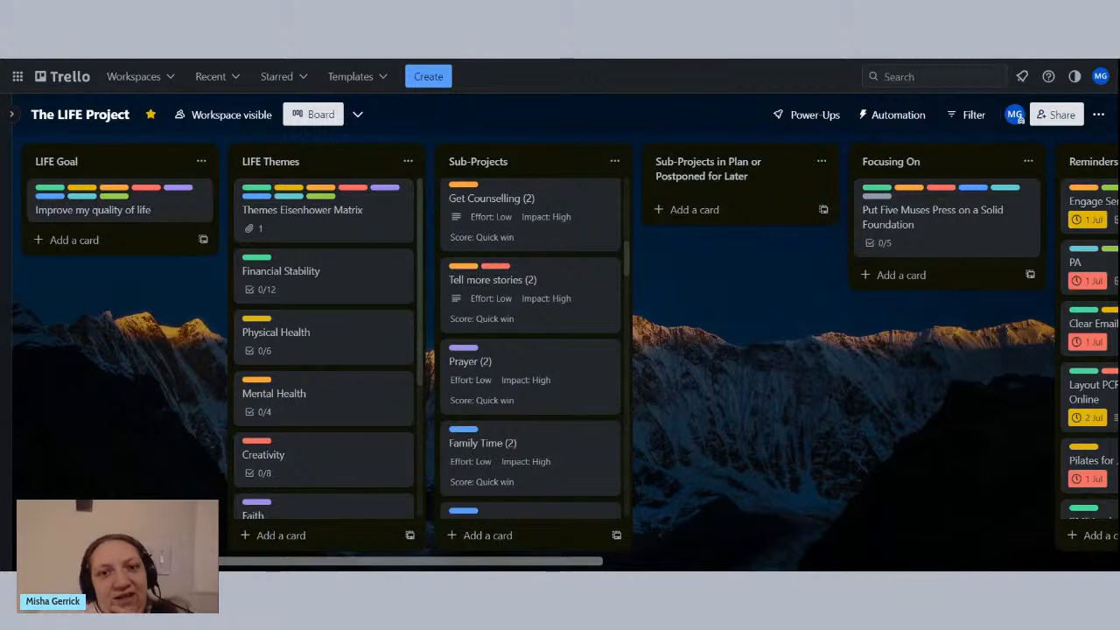
pyautogui.scroll(-1, 554, 251)
pyautogui.scroll(1, 555, 251)
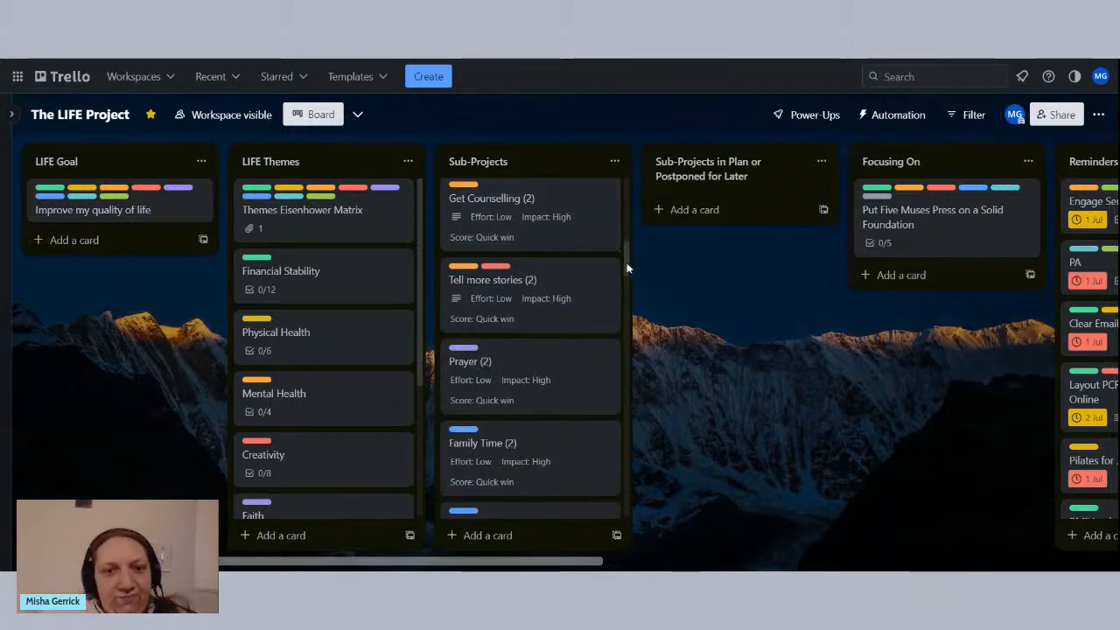
# Step: Review the whole Sub-Projects list from its first card through the major projects and fill in jobs to the thankless tasks
pyautogui.moveTo(627, 268); pyautogui.dragTo(622, 195)
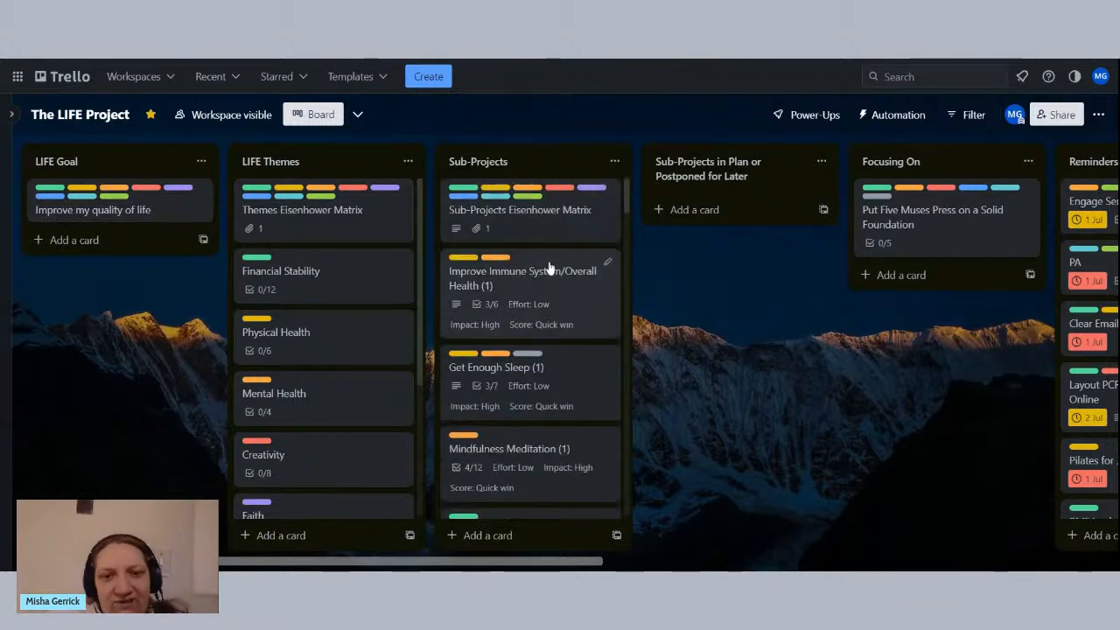
pyautogui.scroll(-5, 525, 376)
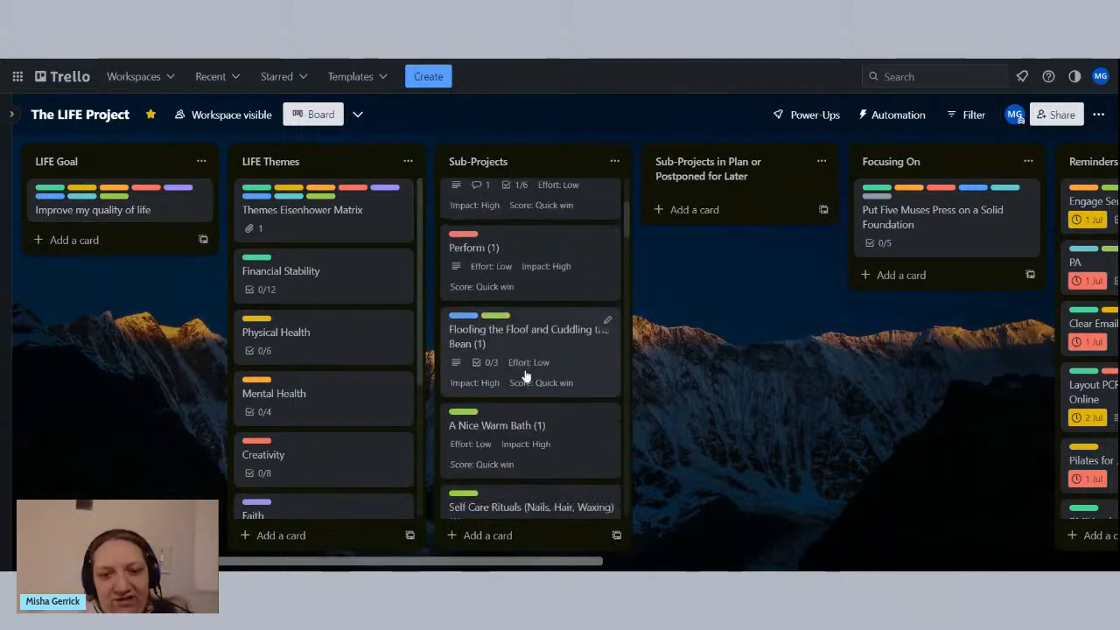
pyautogui.scroll(-15, 525, 376)
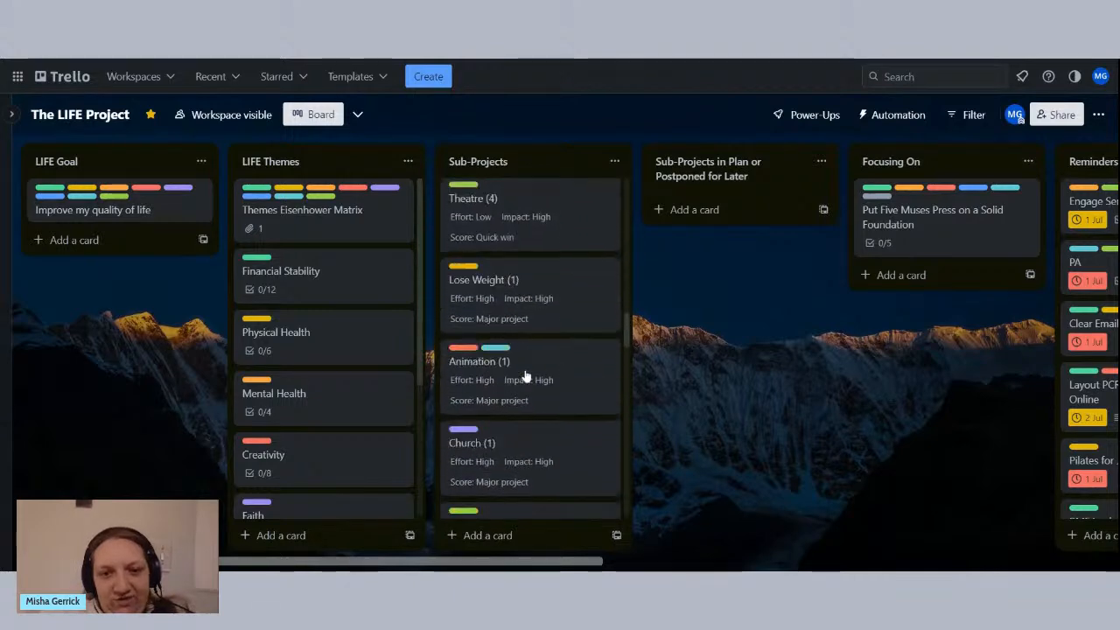
pyautogui.scroll(20, 525, 376)
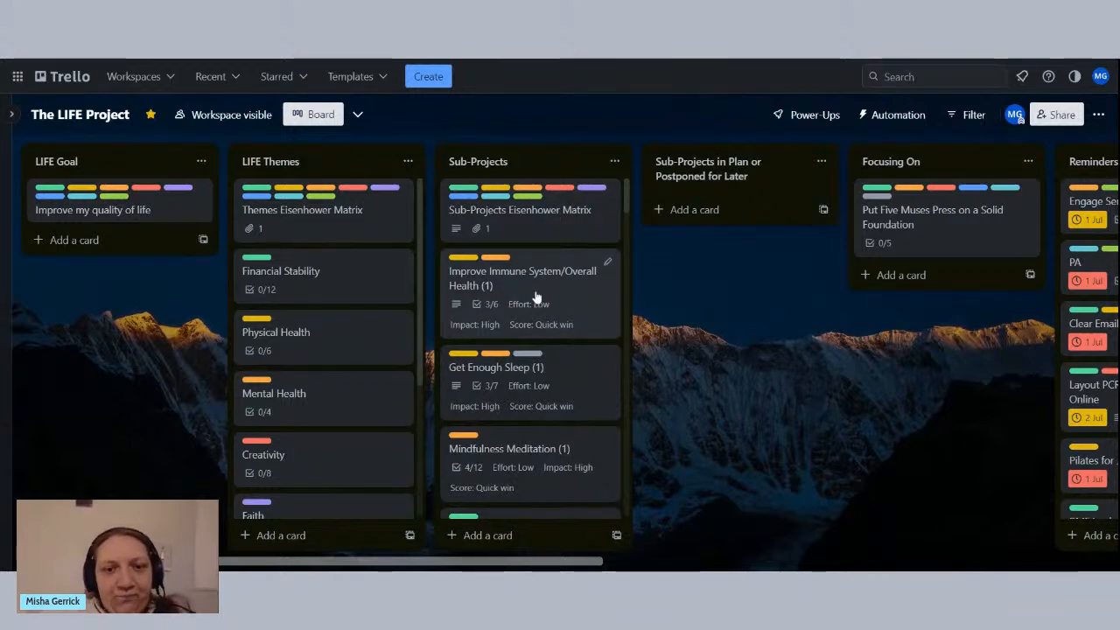
pyautogui.scroll(-6, 540, 277)
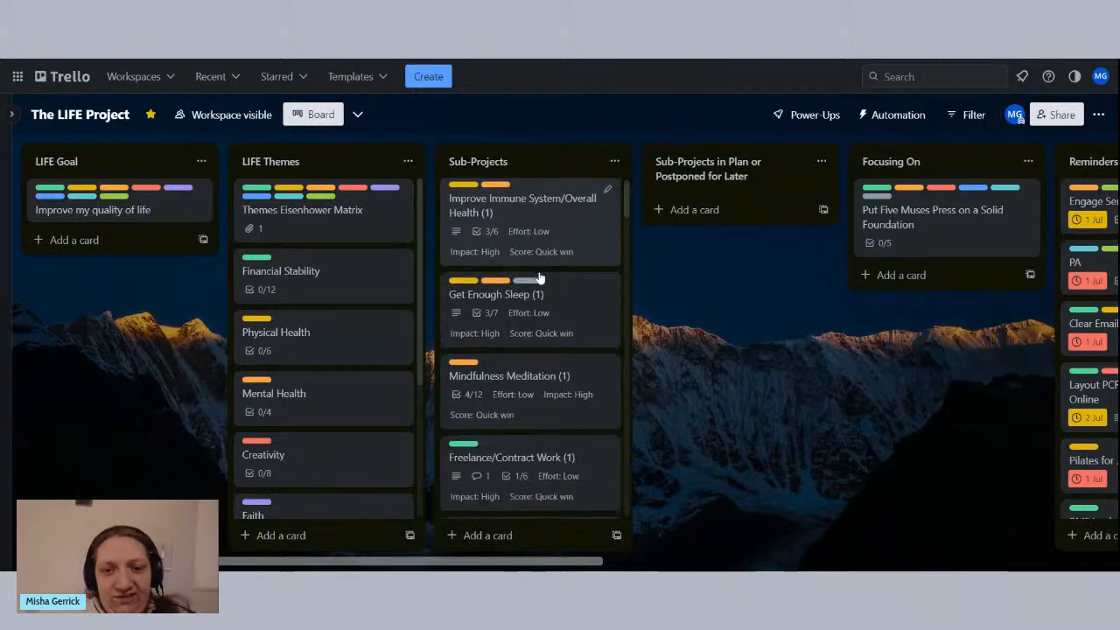
pyautogui.scroll(-2, 540, 277)
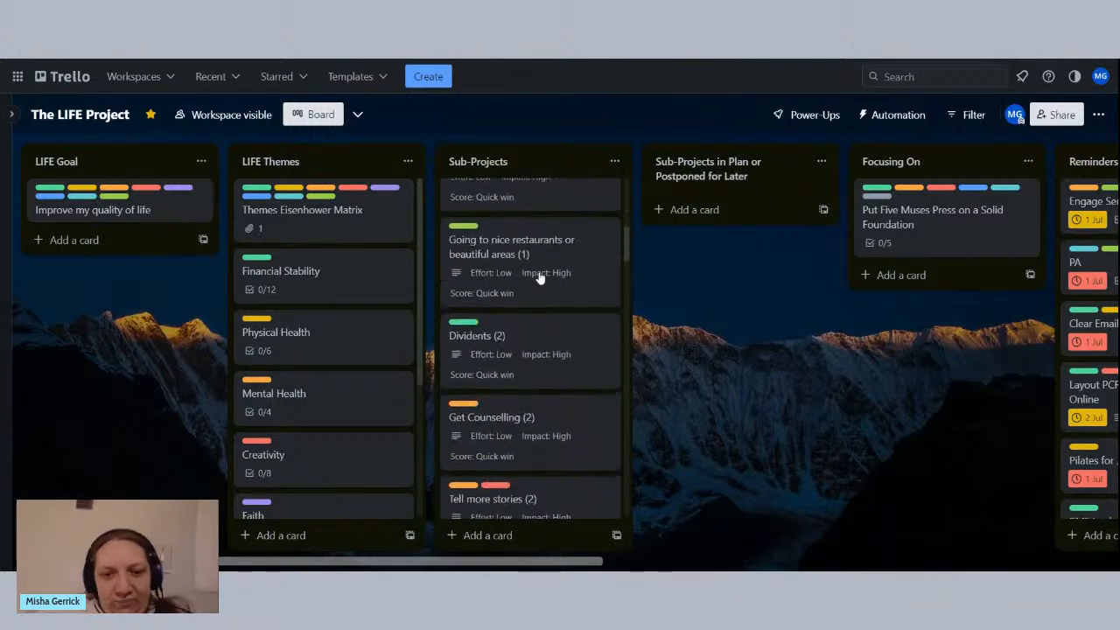
pyautogui.scroll(2, 539, 278)
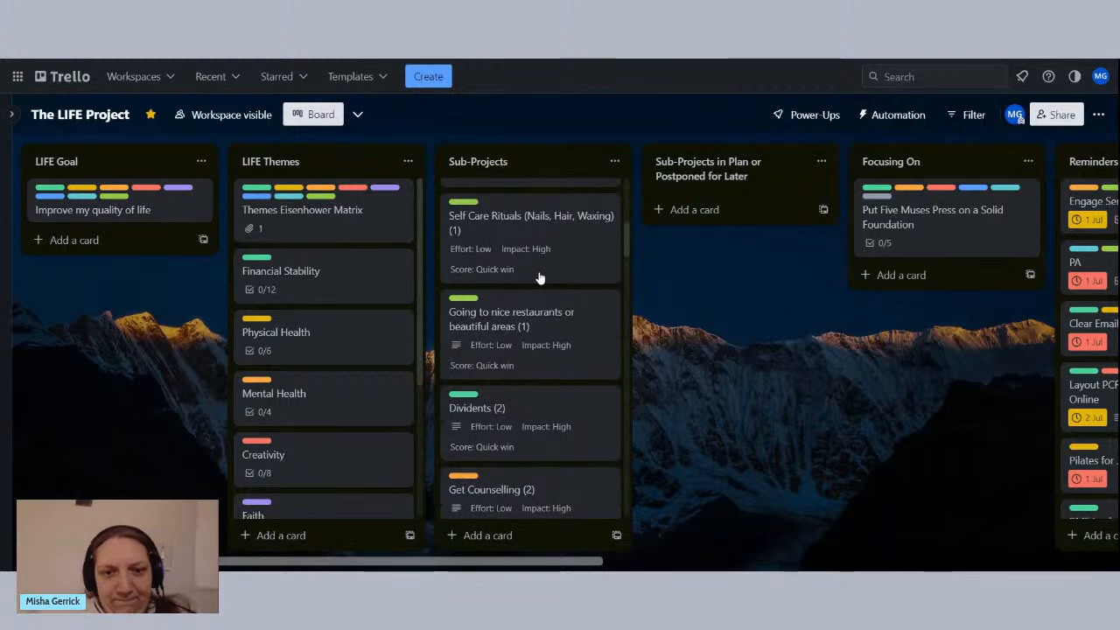
pyautogui.scroll(-8, 540, 277)
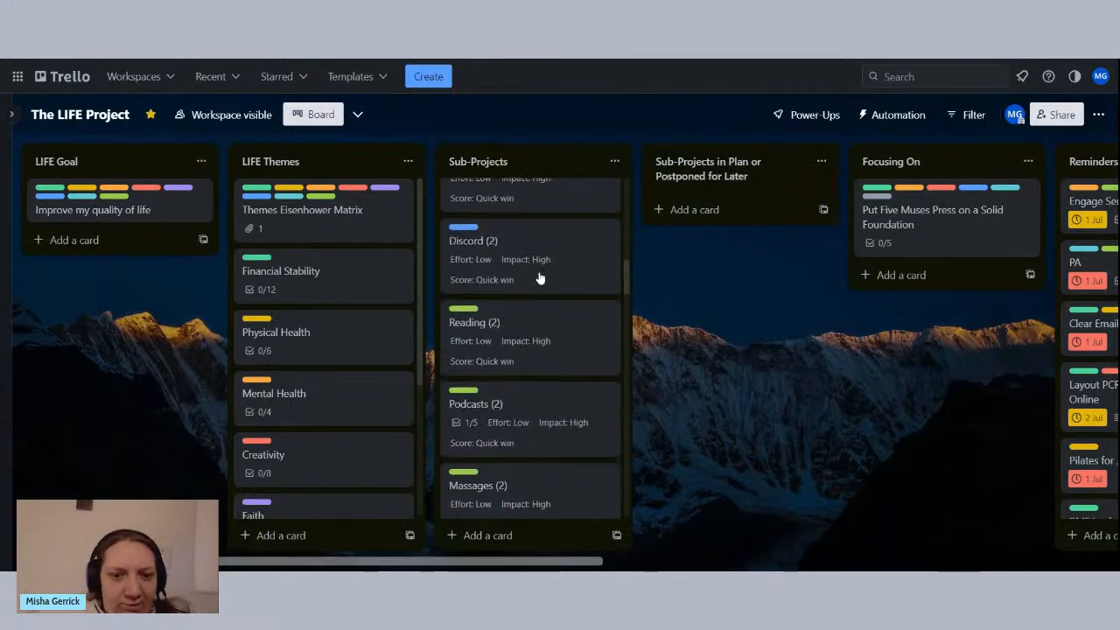
pyautogui.scroll(-1, 539, 277)
pyautogui.scroll(-6, 540, 278)
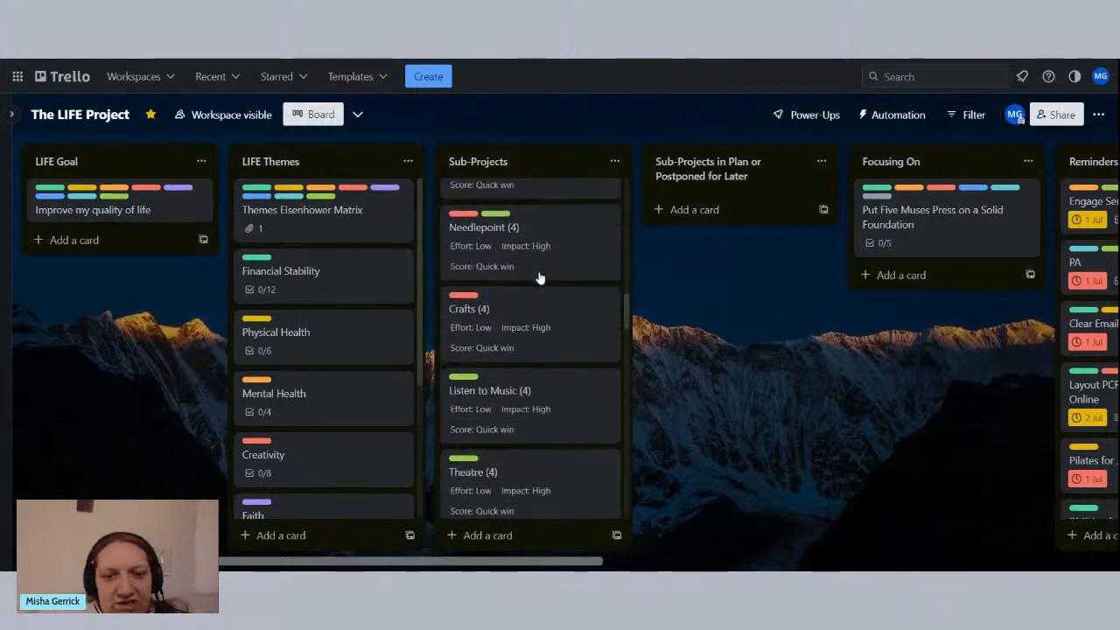
pyautogui.scroll(-8, 540, 278)
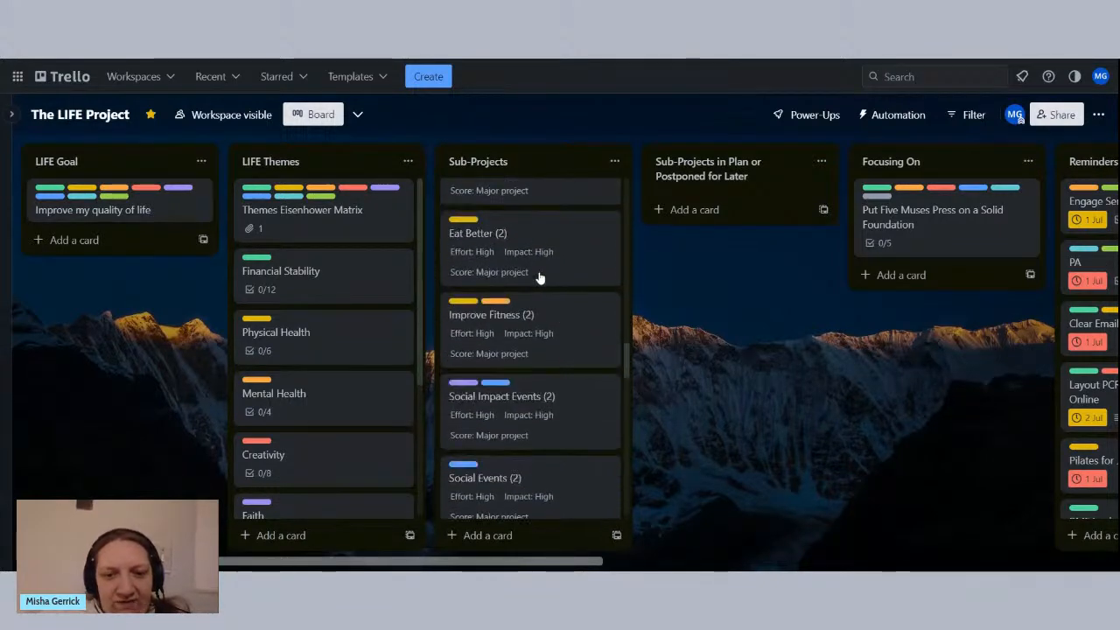
pyautogui.scroll(-10, 540, 278)
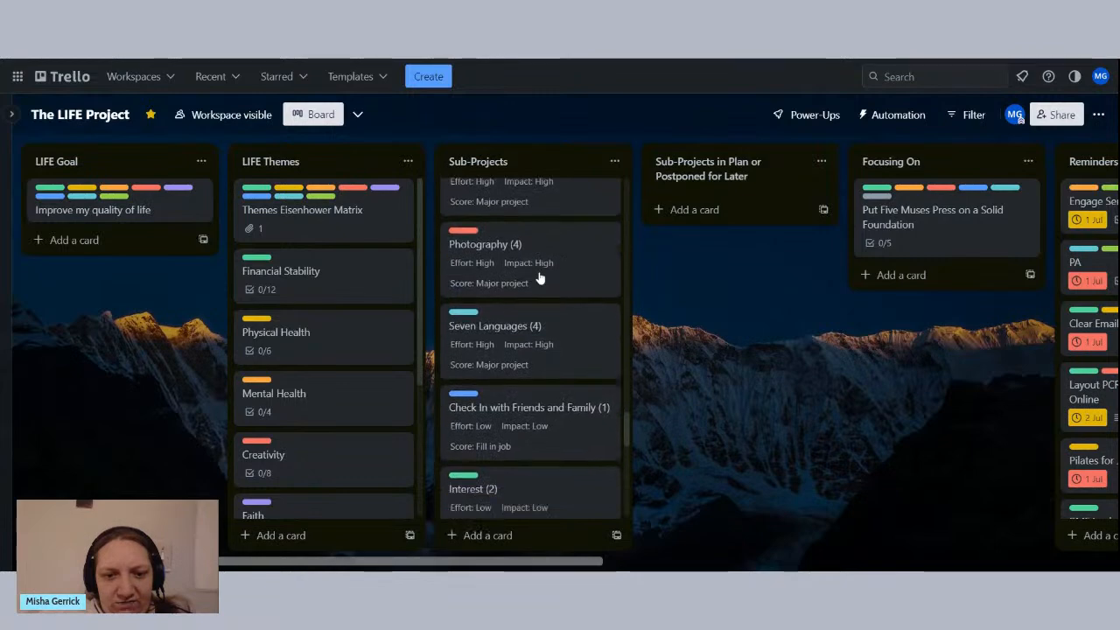
pyautogui.scroll(-10, 539, 278)
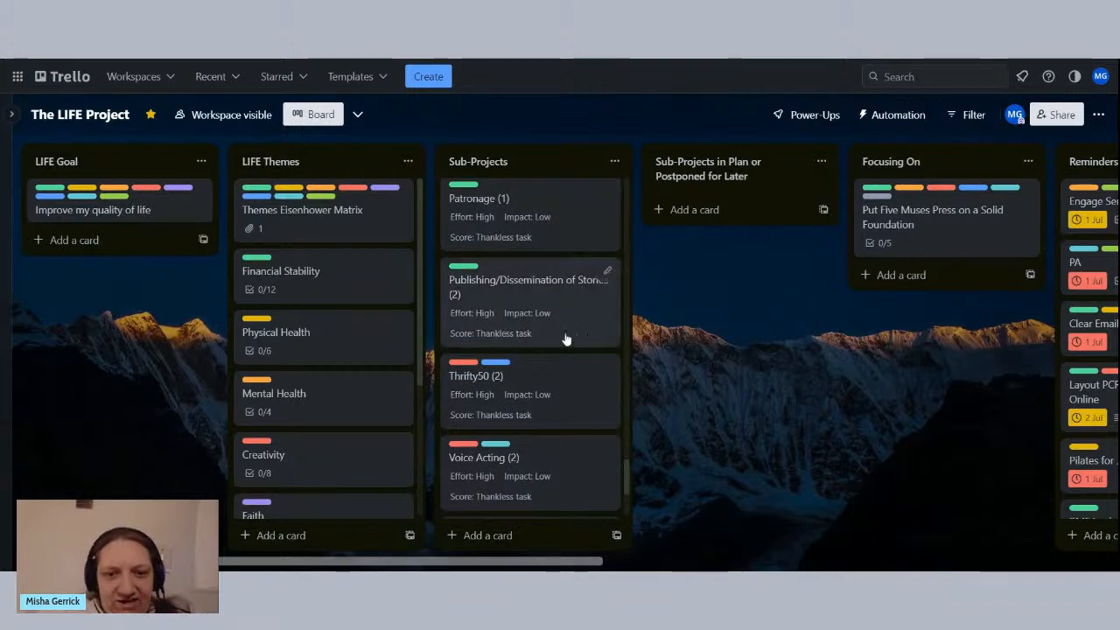
# Step: Change the priority number in the Publishing/Dissemination of Stories card's title to (1) and close the card
pyautogui.scroll(1, 544, 314)
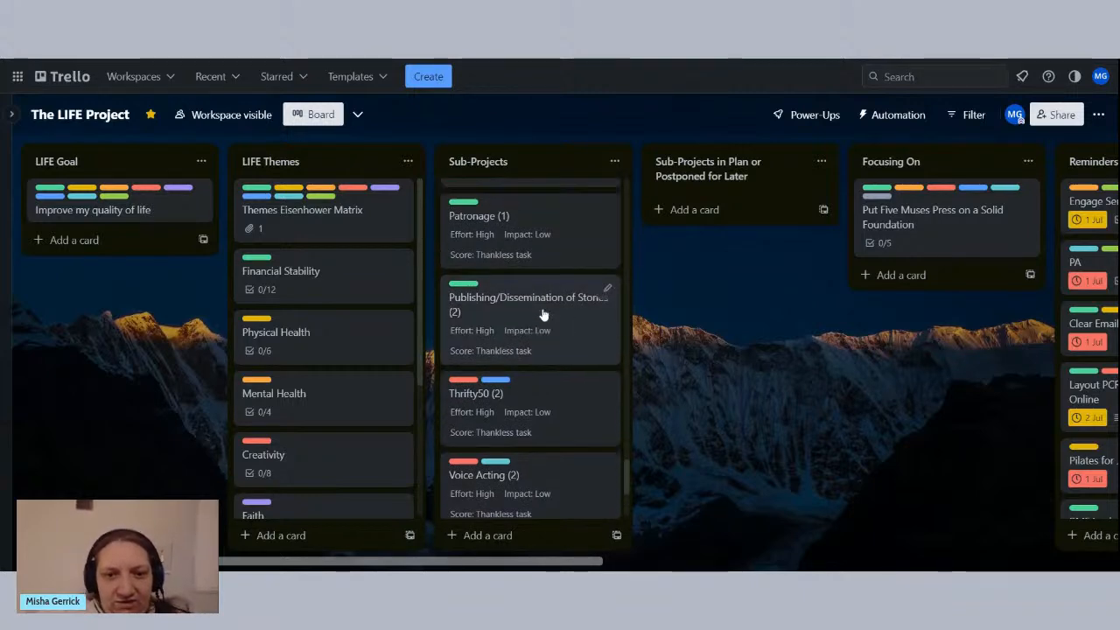
pyautogui.scroll(-1, 543, 314)
pyautogui.click(506, 300)
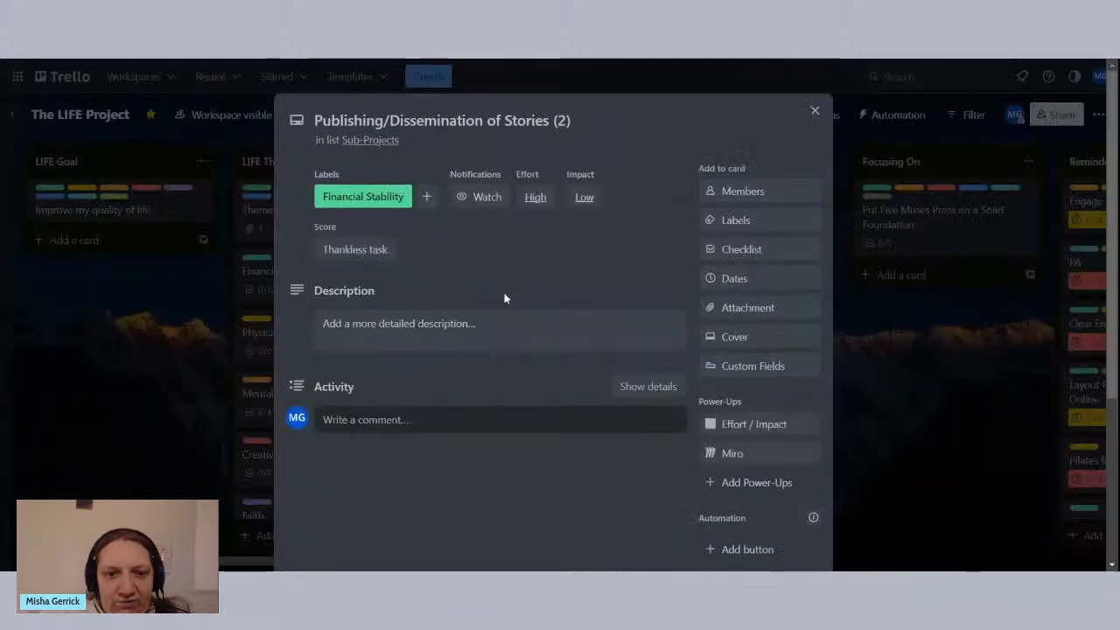
pyautogui.doubleClick(561, 121)
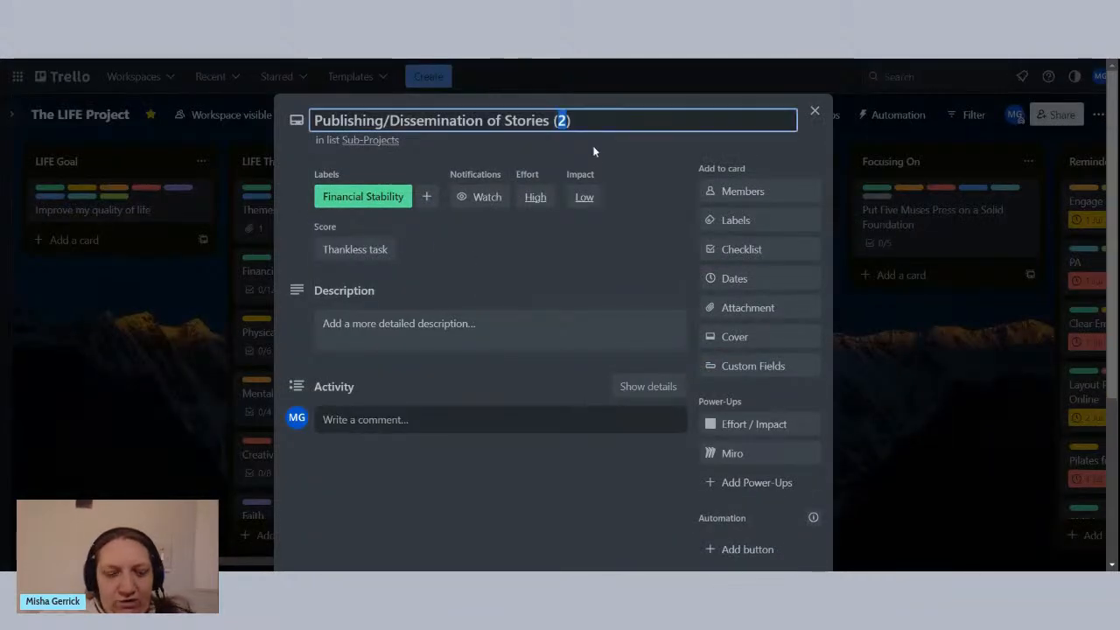
pyautogui.write('1')
pyautogui.press('Return')
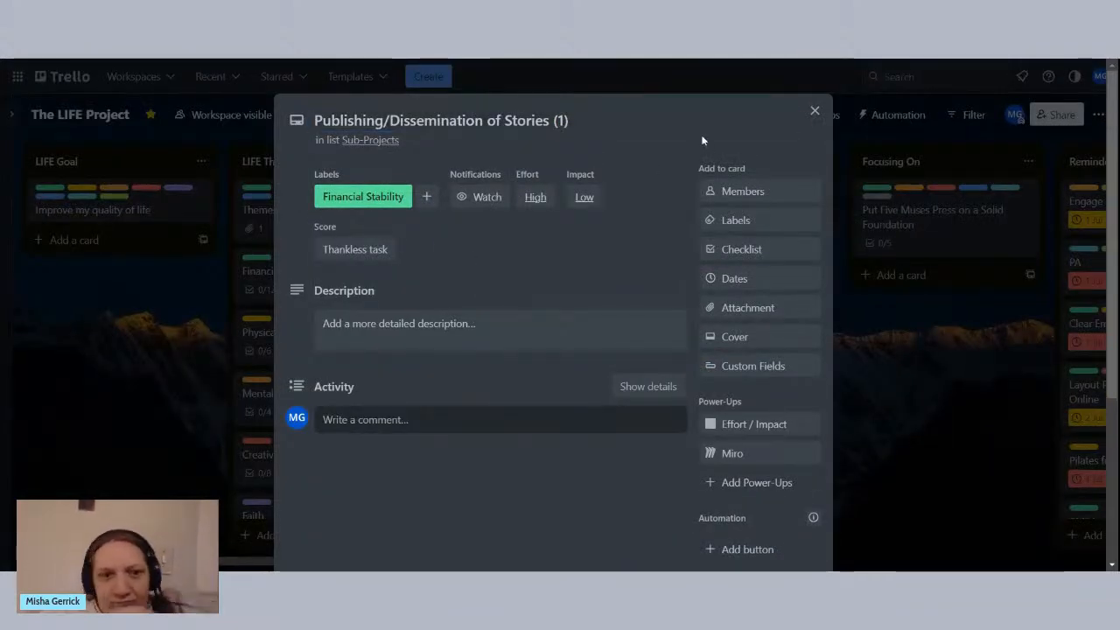
pyautogui.press('Escape')
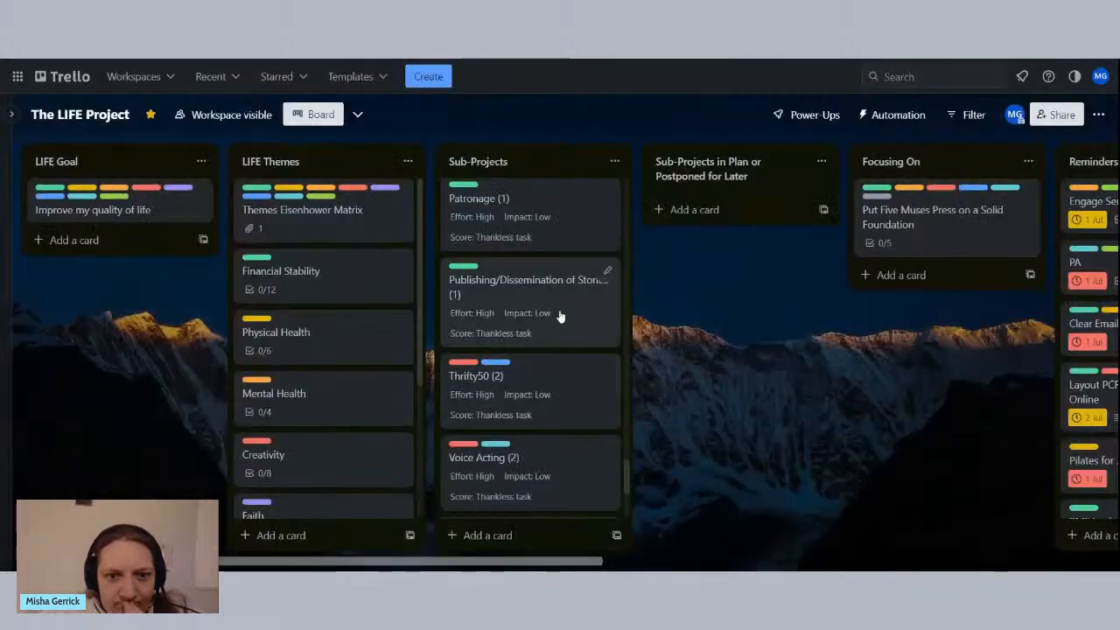
# Step: Move the Publishing/Dissemination of Stories (1) card up the Sub-Projects list, between Freelance/Contract Work (1) and Perform (1)
pyautogui.moveTo(561, 316); pyautogui.dragTo(578, 411)
pyautogui.moveTo(579, 438); pyautogui.dragTo(565, 325)
pyautogui.scroll(3, 565, 325)
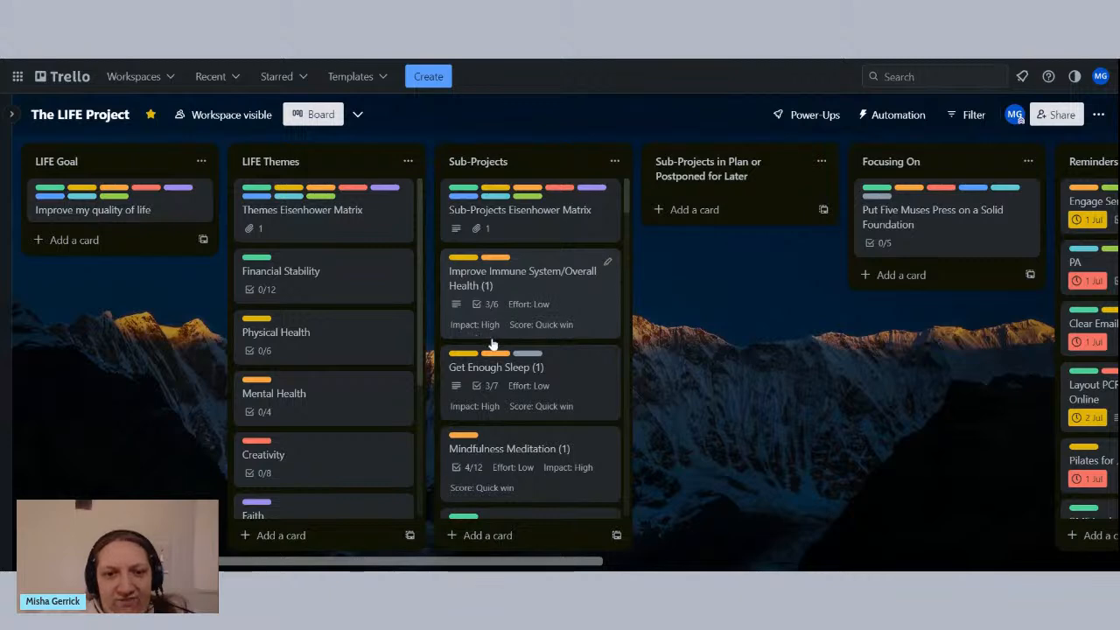
# Step: Check the Publishing/Dissemination of Stories (1) card's position among the priority (1) cards at the start of the Sub-Projects list
pyautogui.scroll(-5, 556, 313)
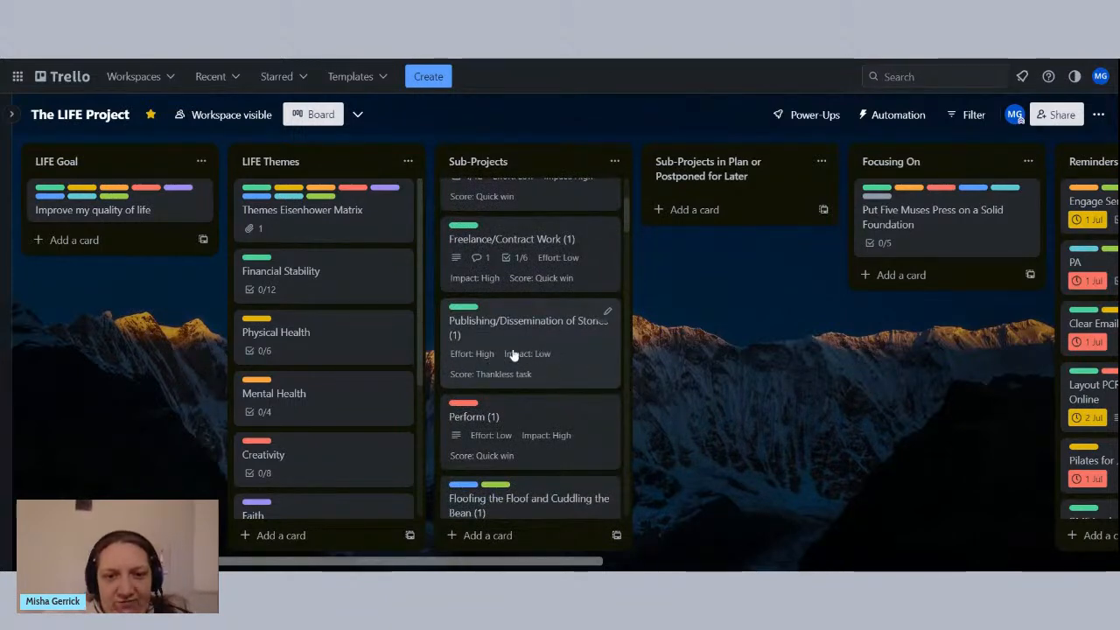
pyautogui.scroll(1, 531, 337)
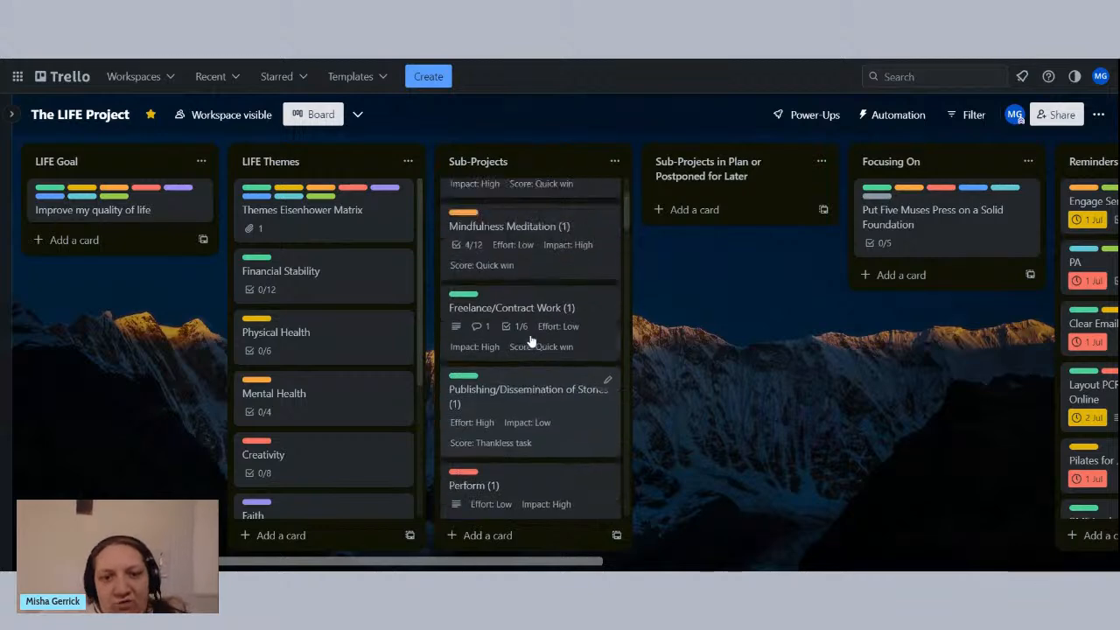
pyautogui.scroll(3, 531, 341)
pyautogui.scroll(-5, 525, 324)
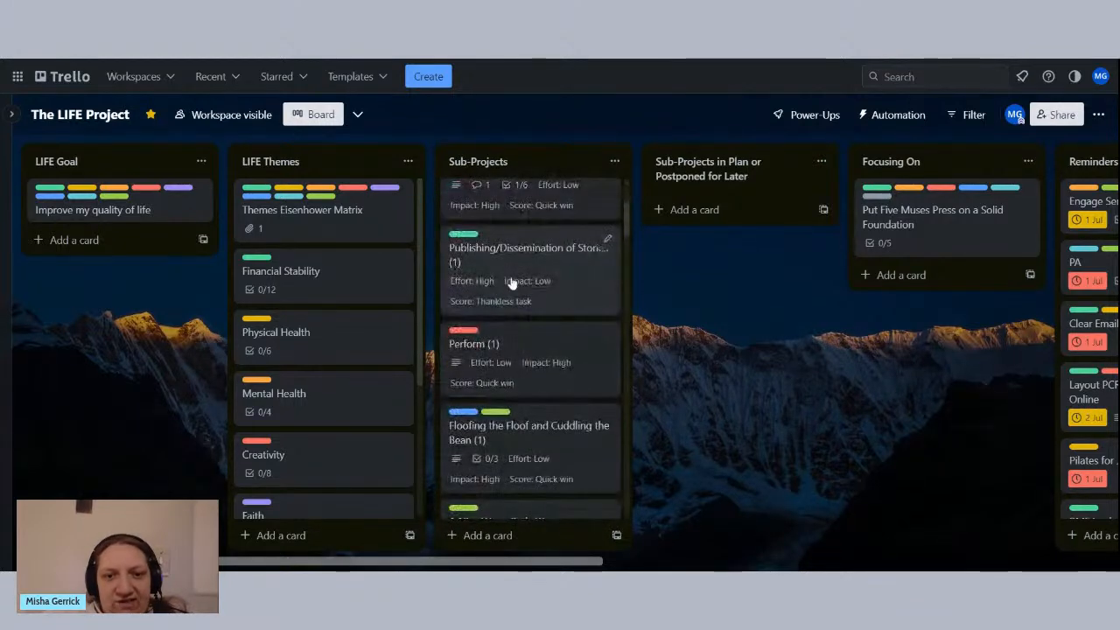
pyautogui.scroll(2, 555, 290)
pyautogui.scroll(-1, 577, 315)
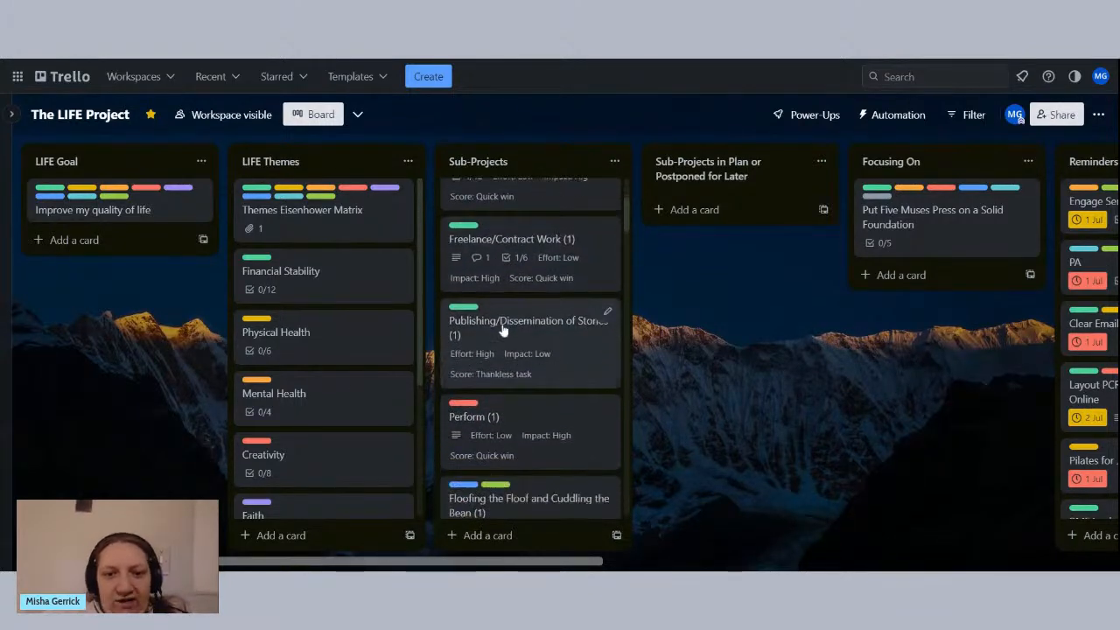
pyautogui.scroll(1, 542, 325)
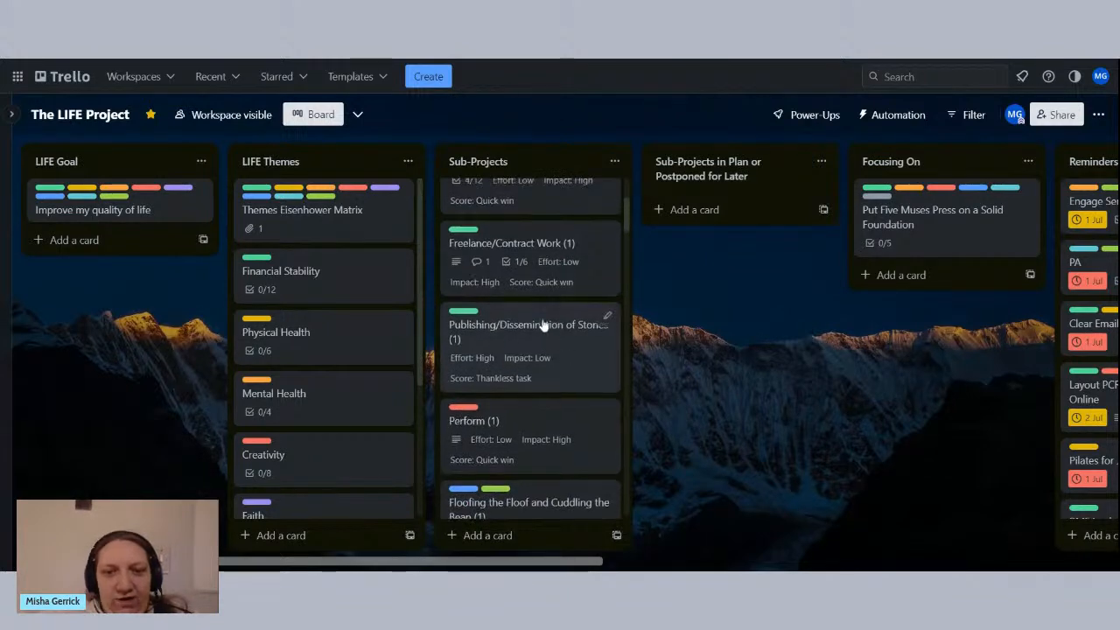
pyautogui.scroll(1, 542, 324)
pyautogui.scroll(3, 540, 325)
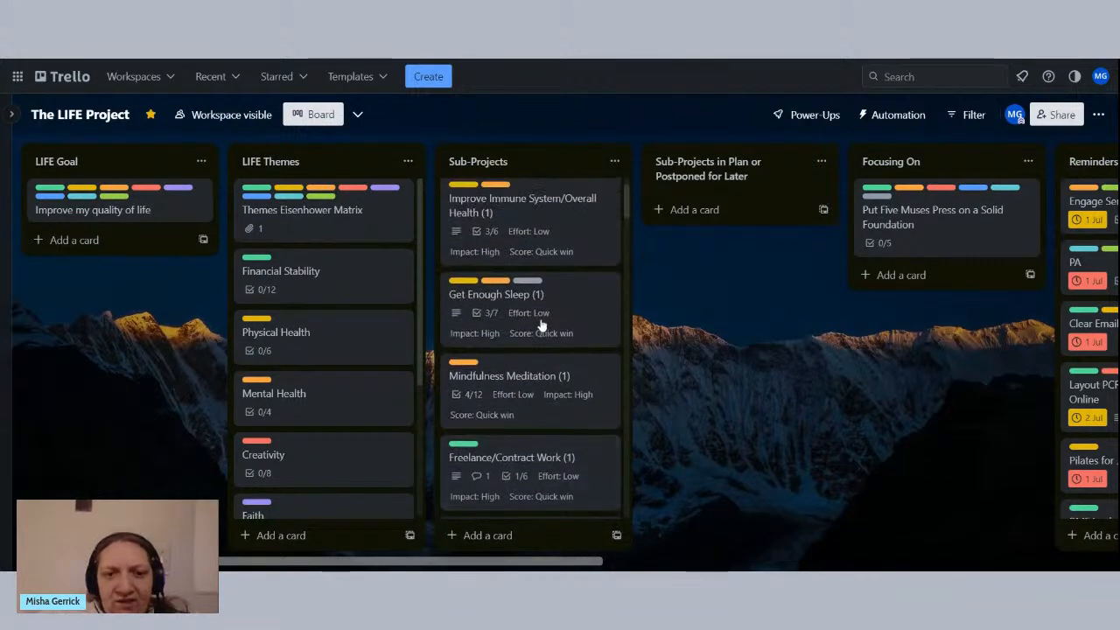
# Step: Compare the priority (1) cards at the start of the Sub-Projects list, from Improve Immune System/Overall Health to Publishing/Dissemination of Stories
pyautogui.scroll(2, 541, 325)
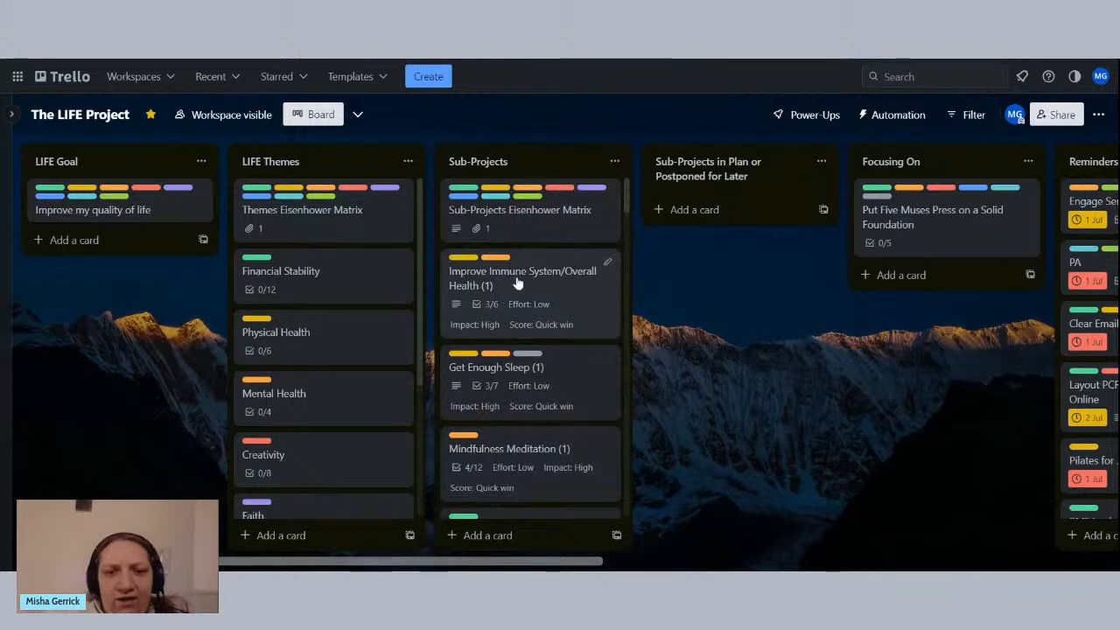
pyautogui.scroll(-3, 546, 333)
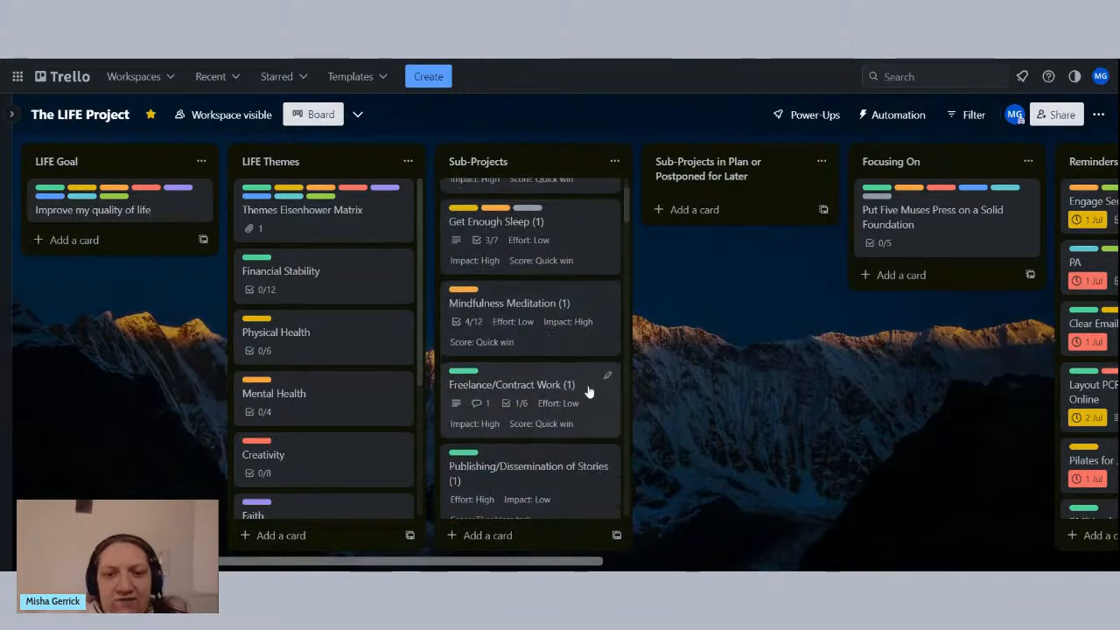
pyautogui.scroll(3, 570, 252)
pyautogui.scroll(-3, 558, 481)
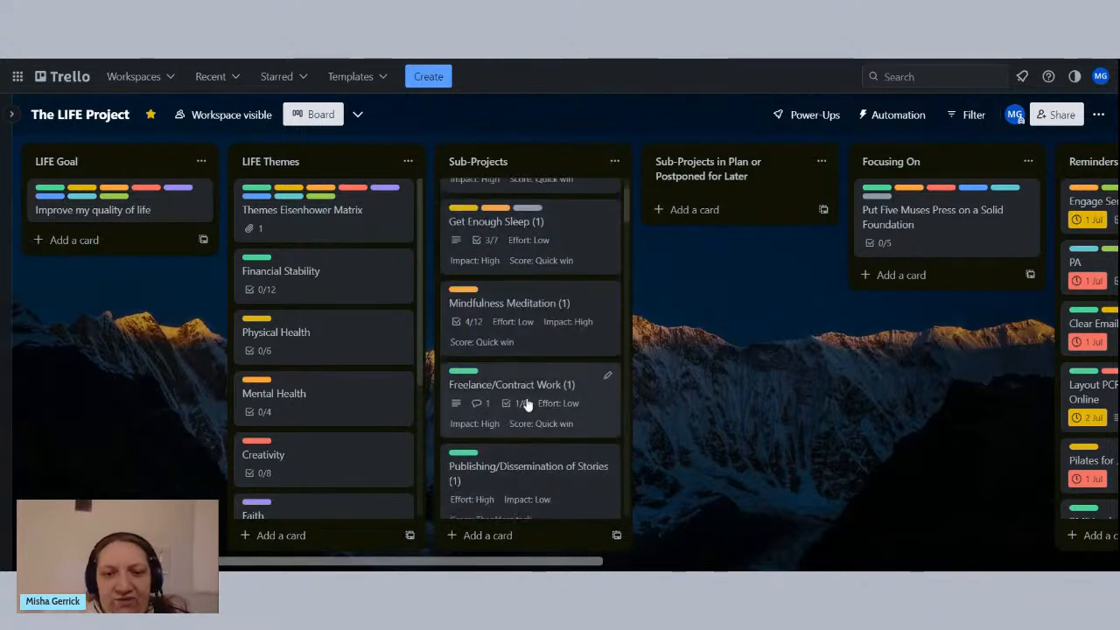
pyautogui.scroll(3, 577, 378)
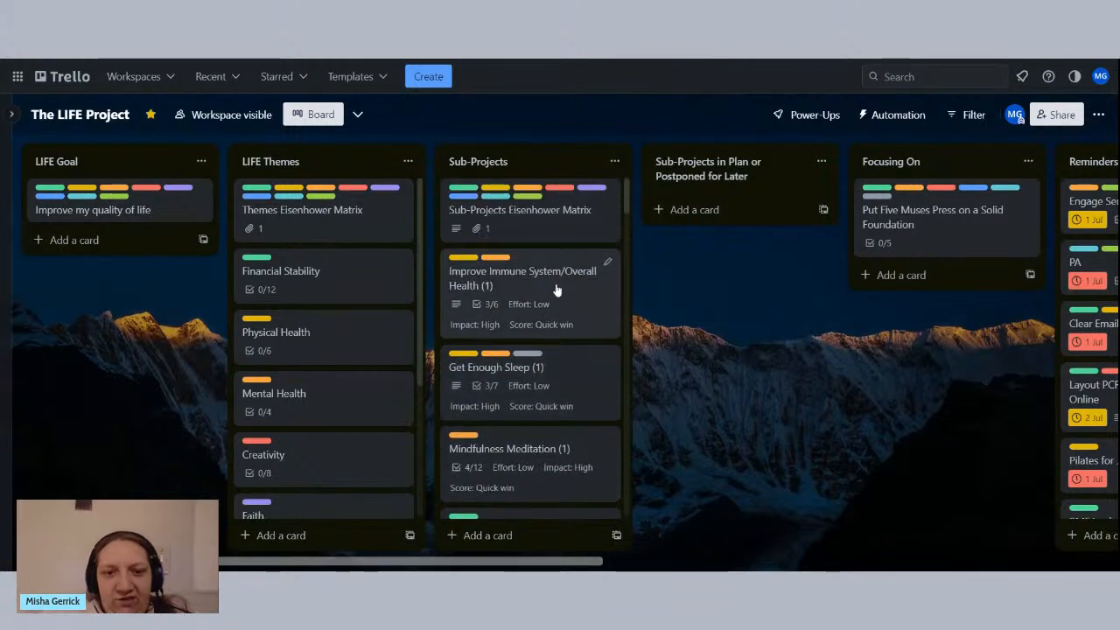
pyautogui.scroll(-3, 560, 455)
pyautogui.scroll(3, 543, 426)
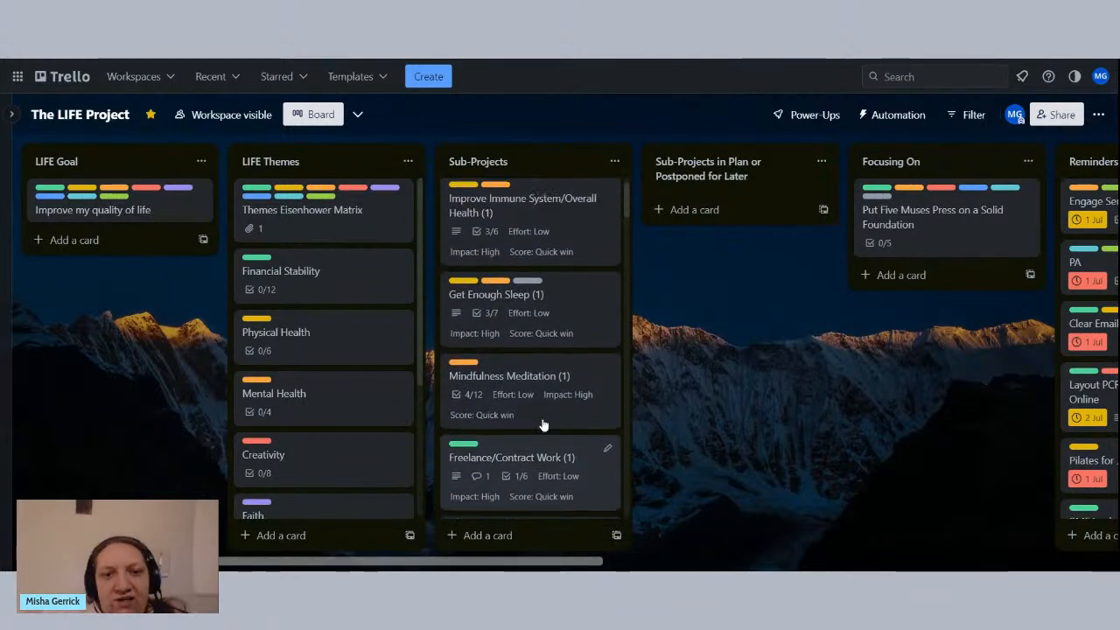
pyautogui.scroll(-2, 539, 421)
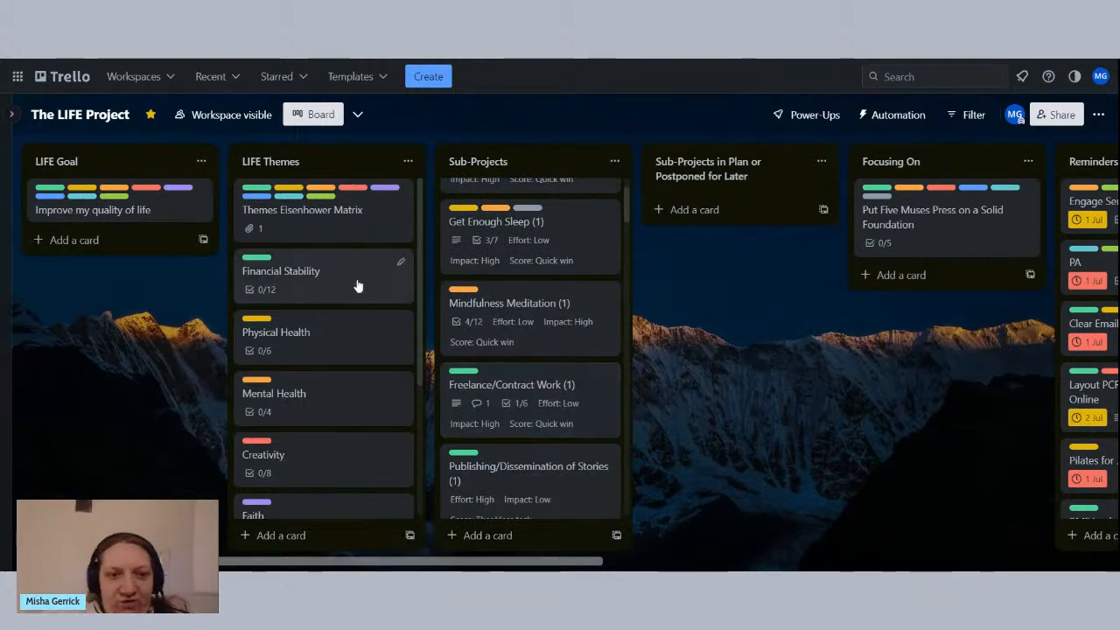
pyautogui.scroll(2, 535, 280)
pyautogui.scroll(-3, 536, 280)
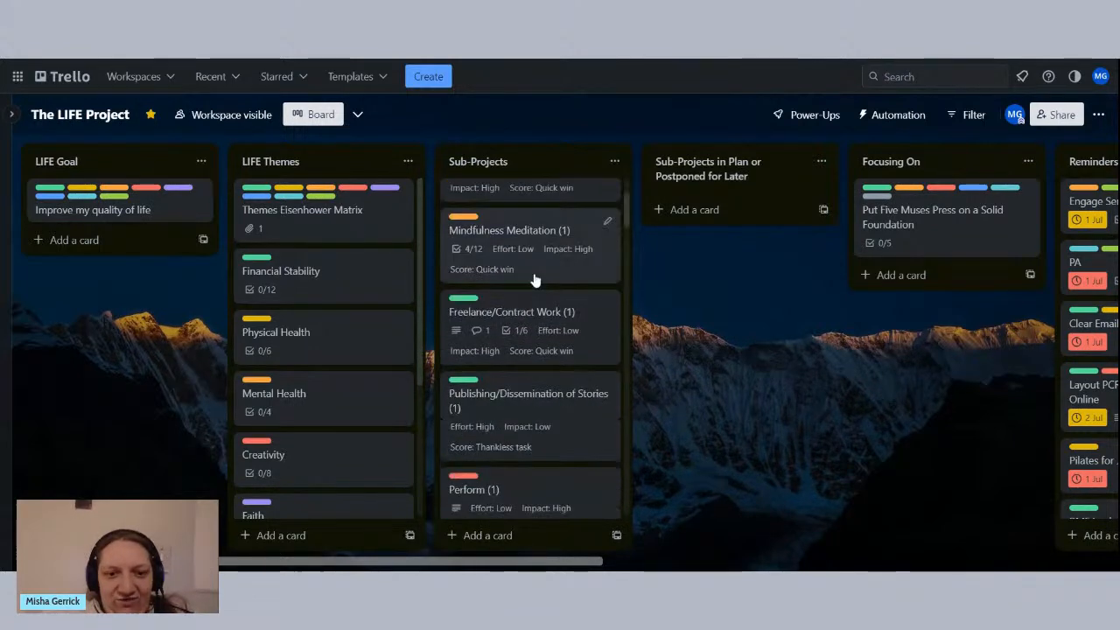
# Step: Open the Freelance/Contract Work (1) card, read the assumptions, risks and issues in its description, and close the card
pyautogui.click(558, 322)
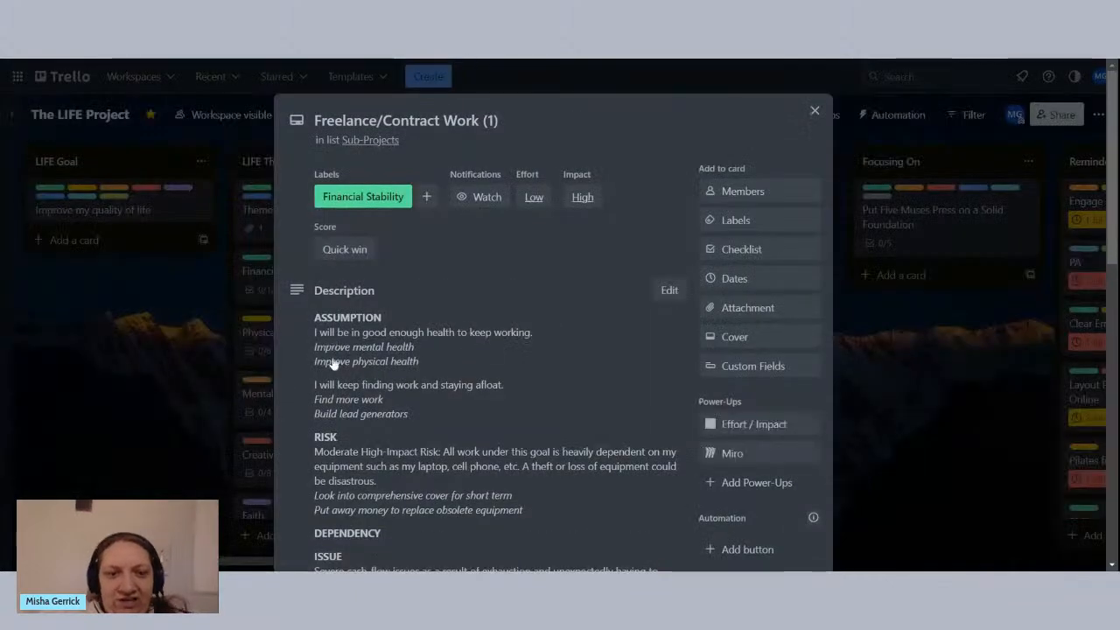
pyautogui.scroll(-5, 420, 411)
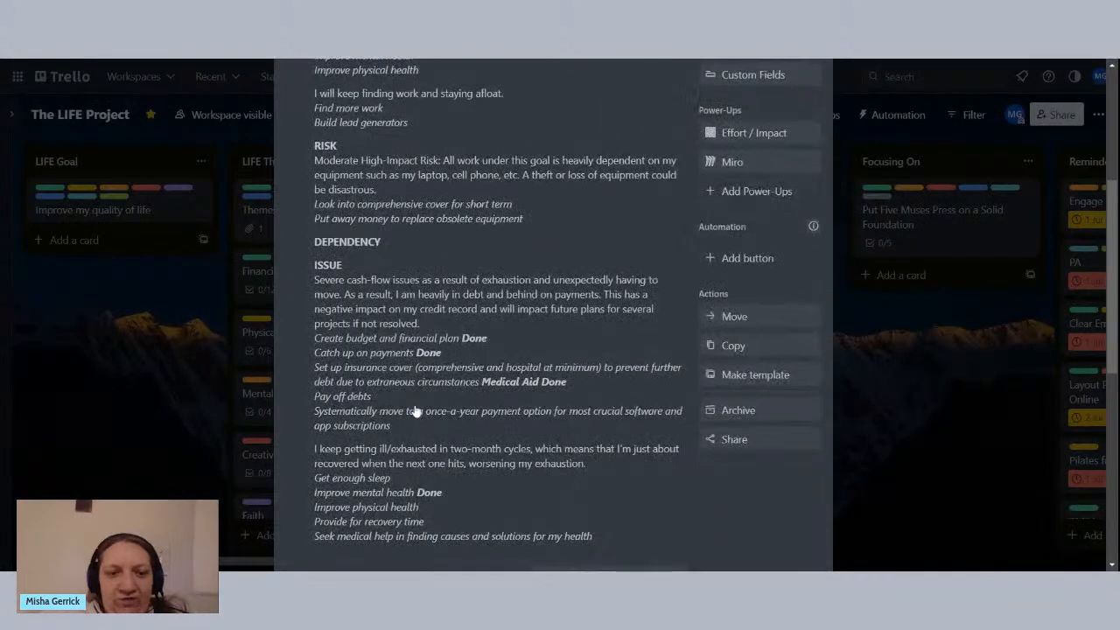
pyautogui.scroll(5, 488, 402)
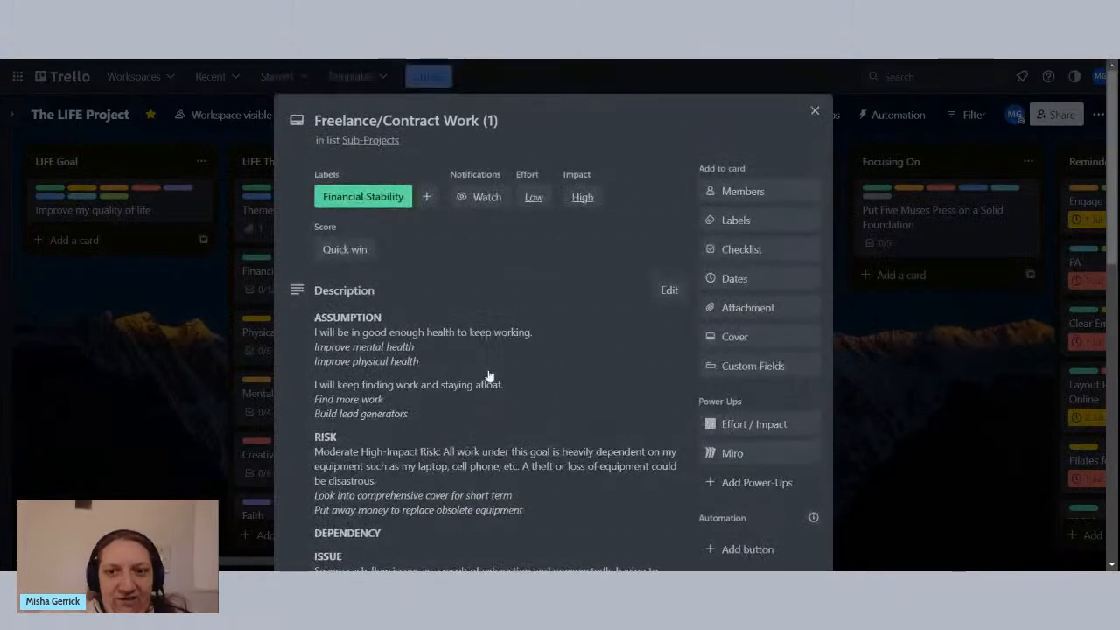
pyautogui.click(812, 112)
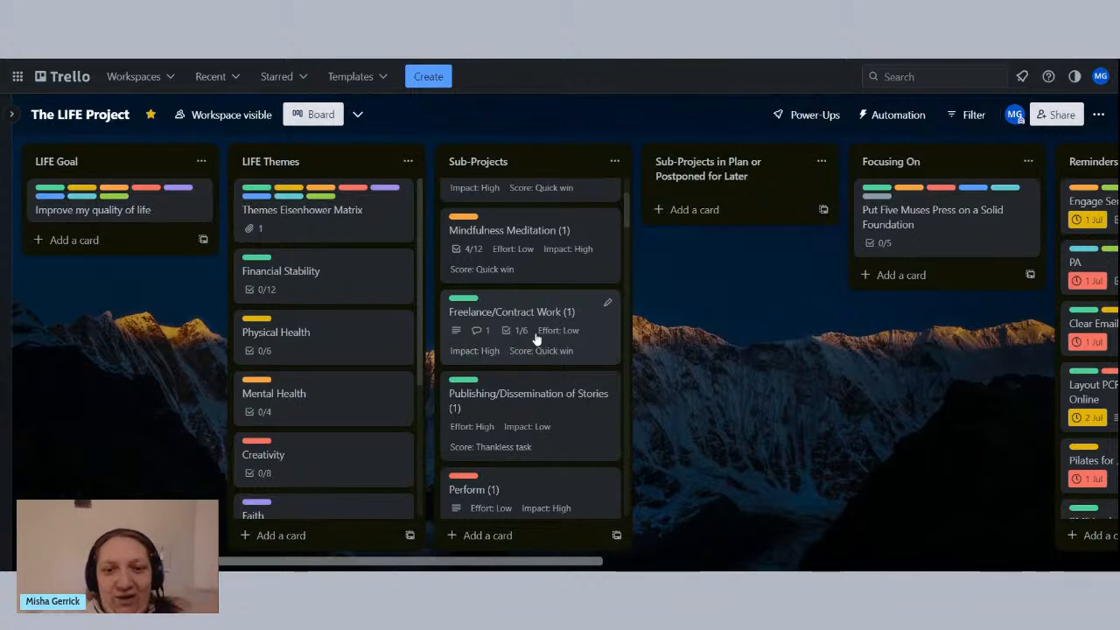
# Step: Review the priority (1) quick wins in the Sub-Projects list again, from Improve Immune System/Overall Health down to A Nice Warm Bath
pyautogui.scroll(3, 537, 338)
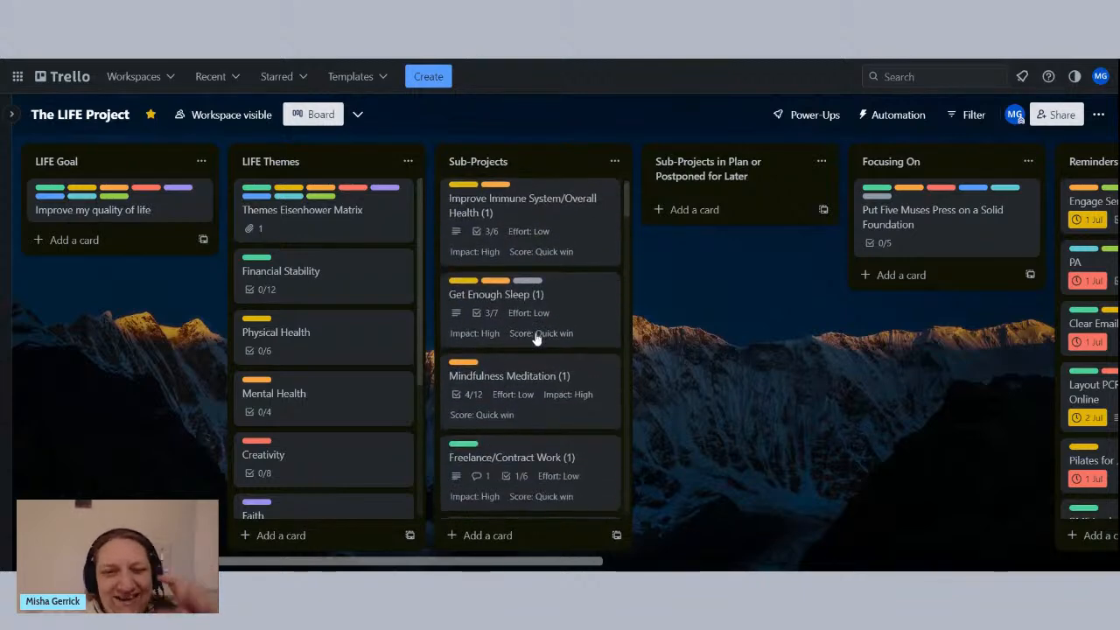
pyautogui.scroll(-3, 536, 338)
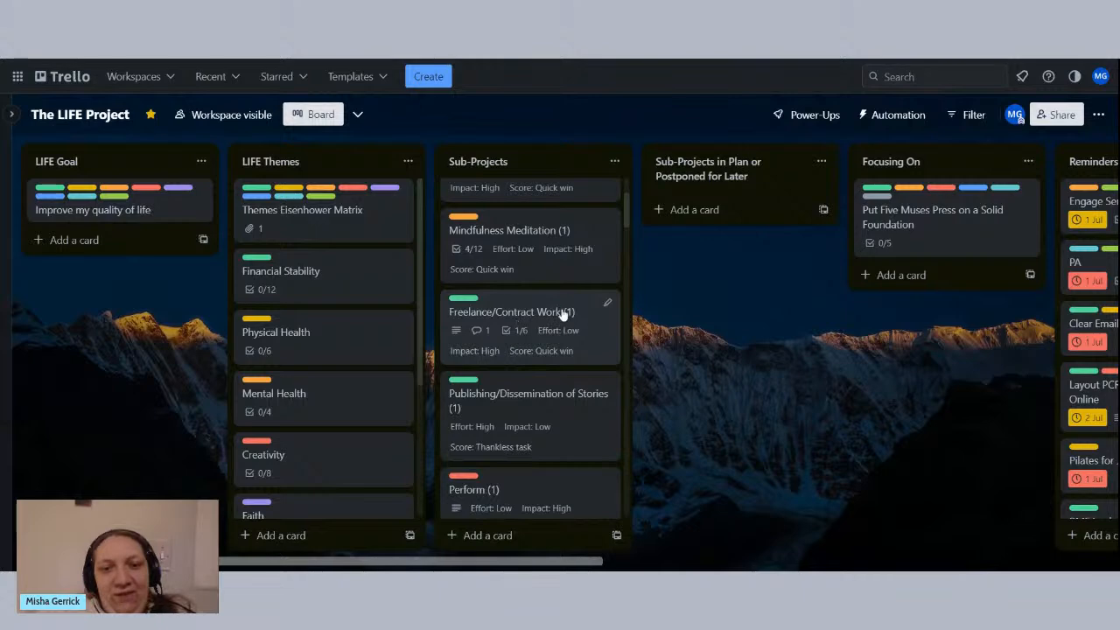
pyautogui.scroll(3, 542, 317)
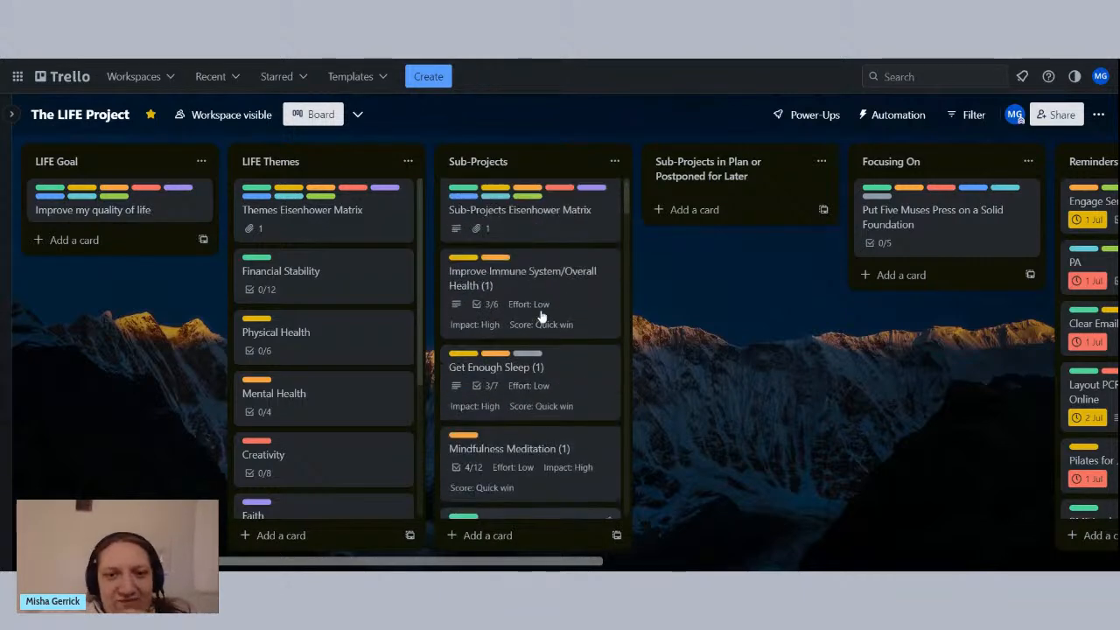
pyautogui.scroll(-3, 540, 317)
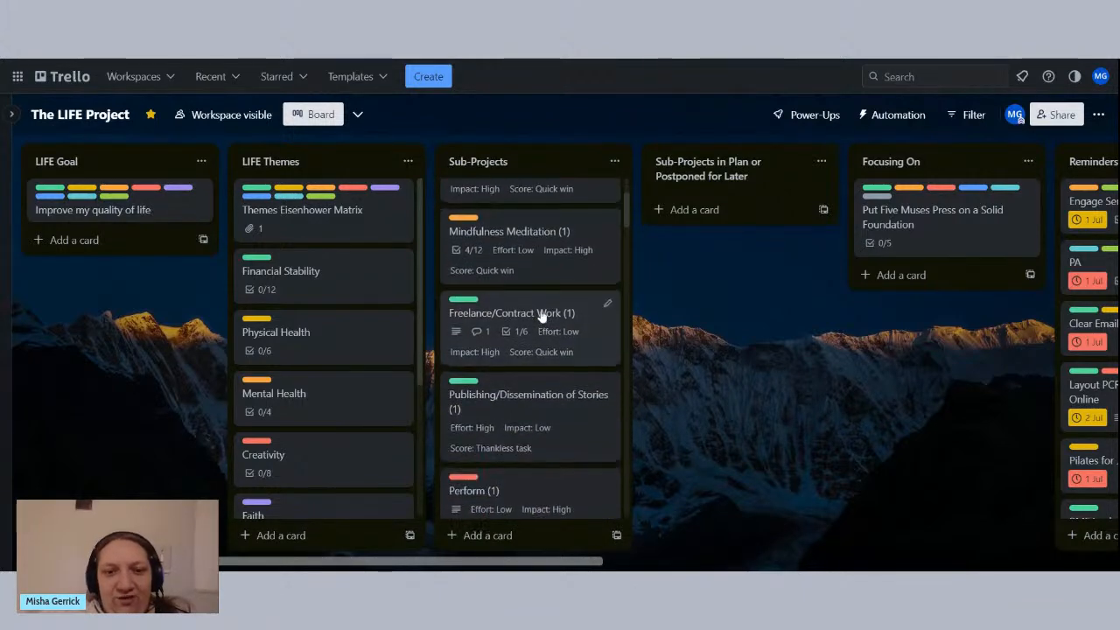
pyautogui.scroll(3, 540, 315)
pyautogui.scroll(1, 513, 313)
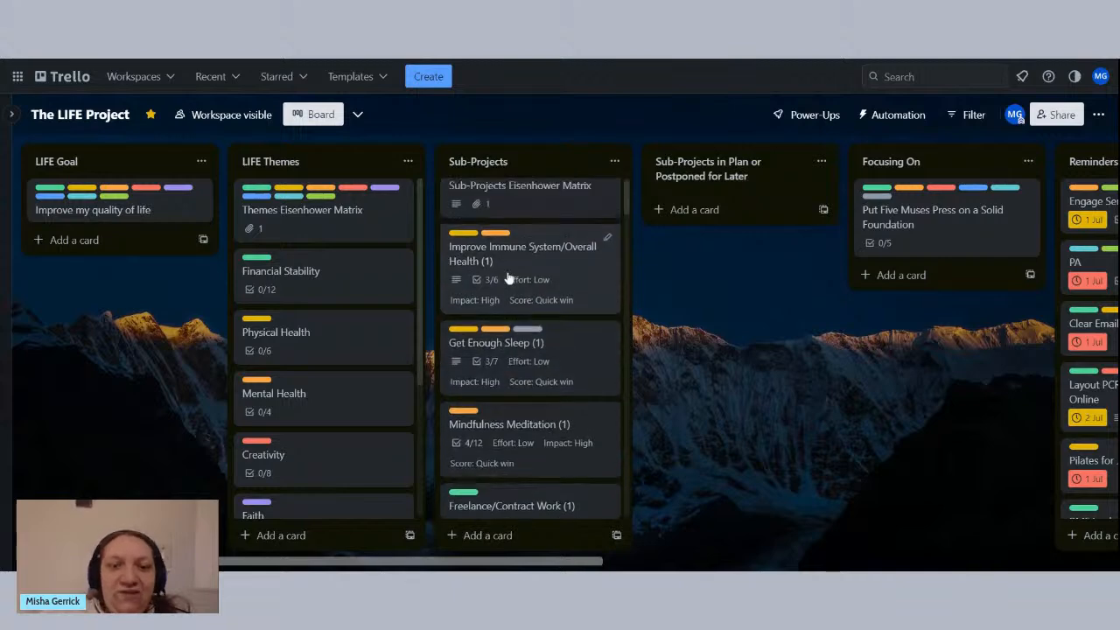
pyautogui.scroll(-1, 536, 319)
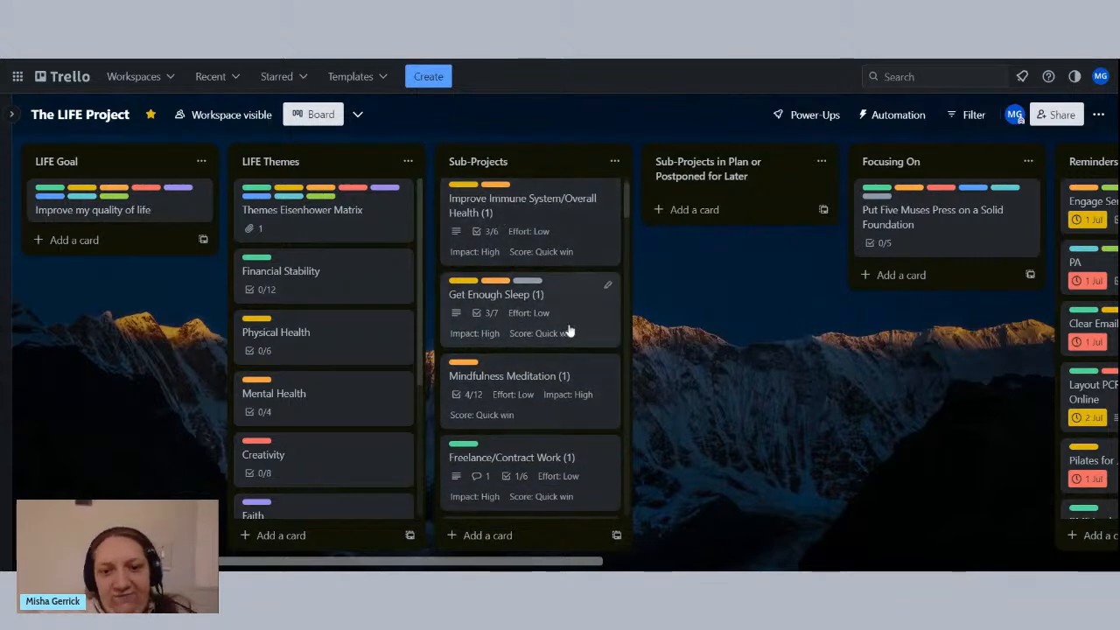
pyautogui.scroll(-3, 569, 330)
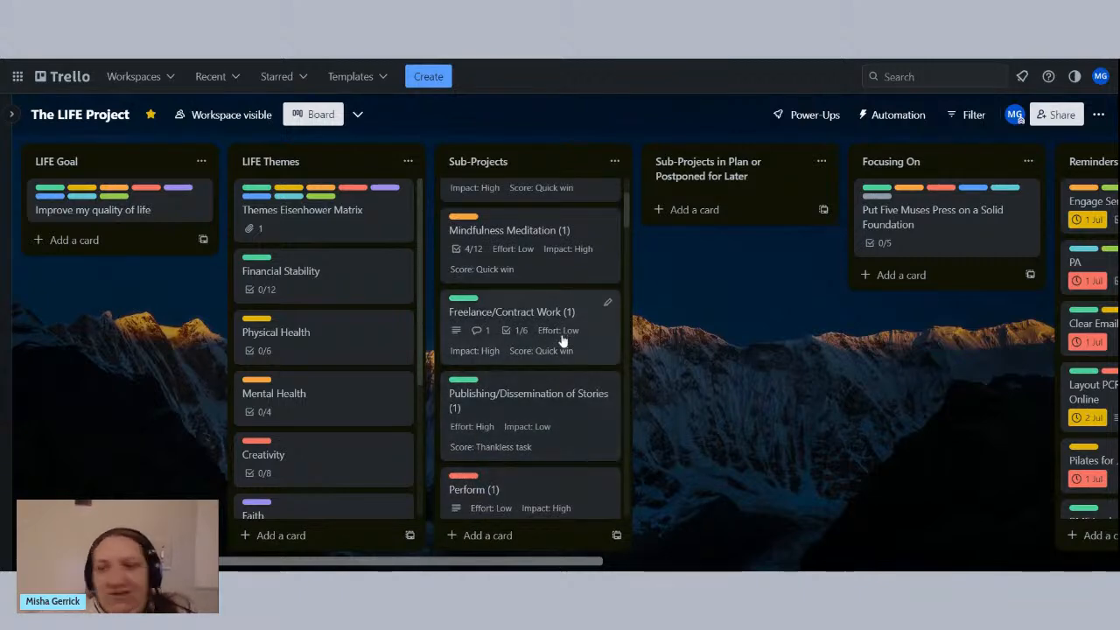
pyautogui.scroll(-6, 561, 337)
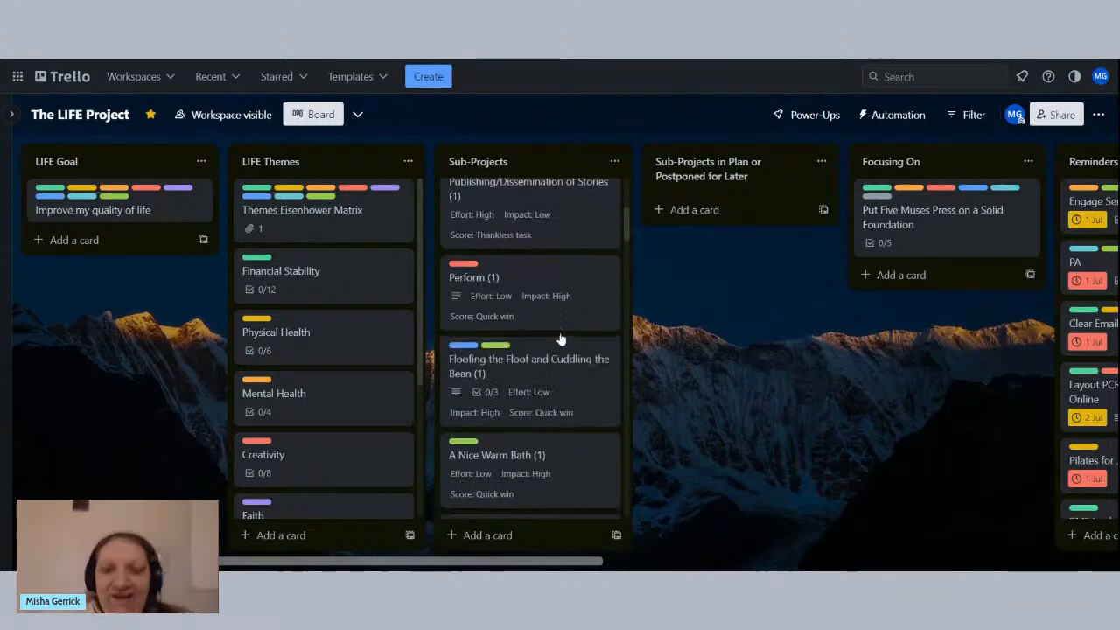
pyautogui.scroll(5, 553, 340)
pyautogui.scroll(6, 551, 341)
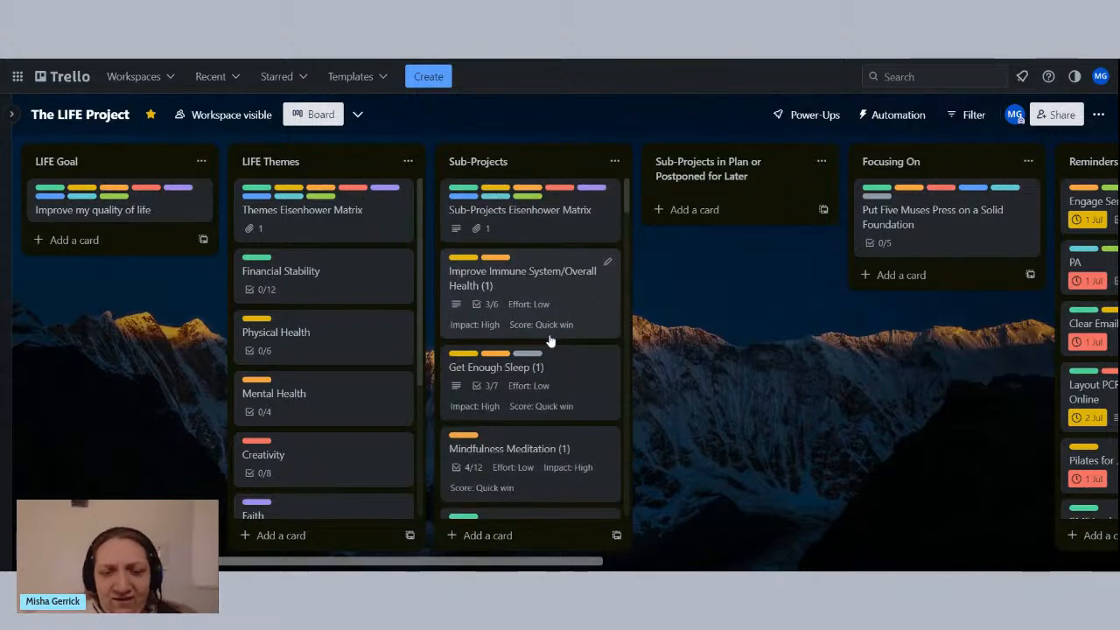
# Step: Skim the Sub-Projects list through the quick wins, major projects and fill in jobs to the thankless tasks, and return to its first card
pyautogui.scroll(-10, 550, 339)
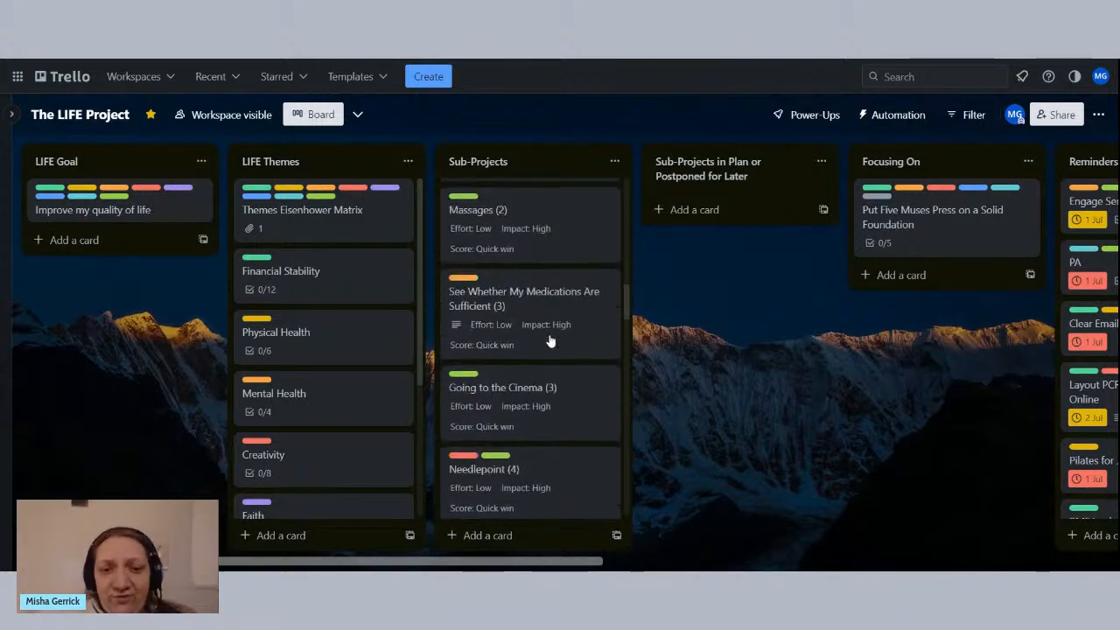
pyautogui.scroll(-10, 550, 340)
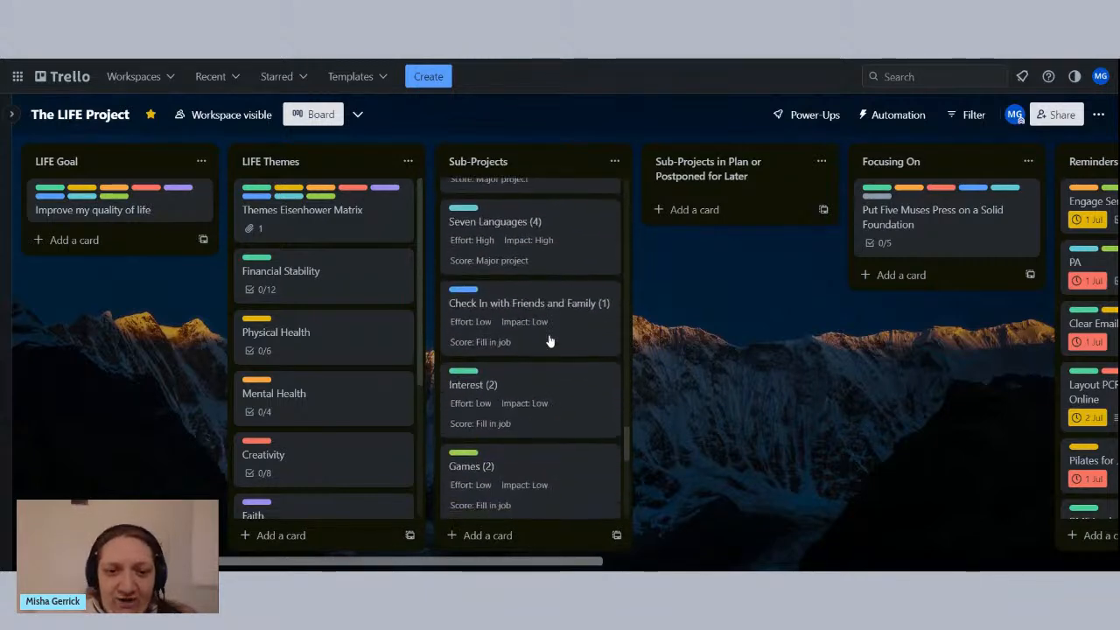
pyautogui.scroll(-10, 549, 337)
pyautogui.scroll(3, 595, 355)
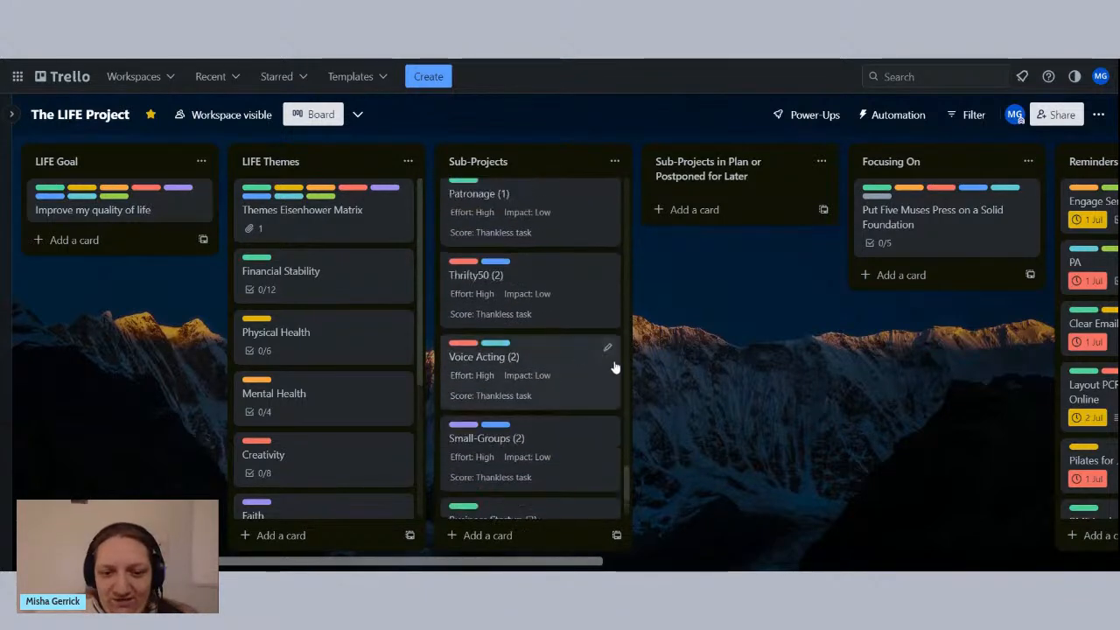
pyautogui.moveTo(625, 490); pyautogui.dragTo(628, 310)
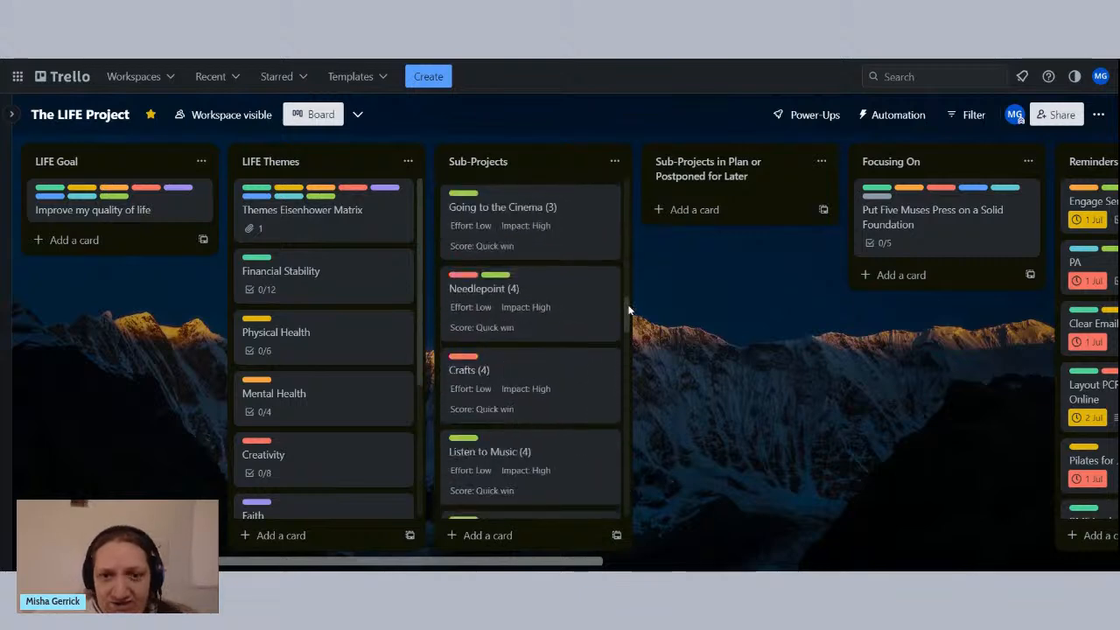
pyautogui.scroll(5, 629, 310)
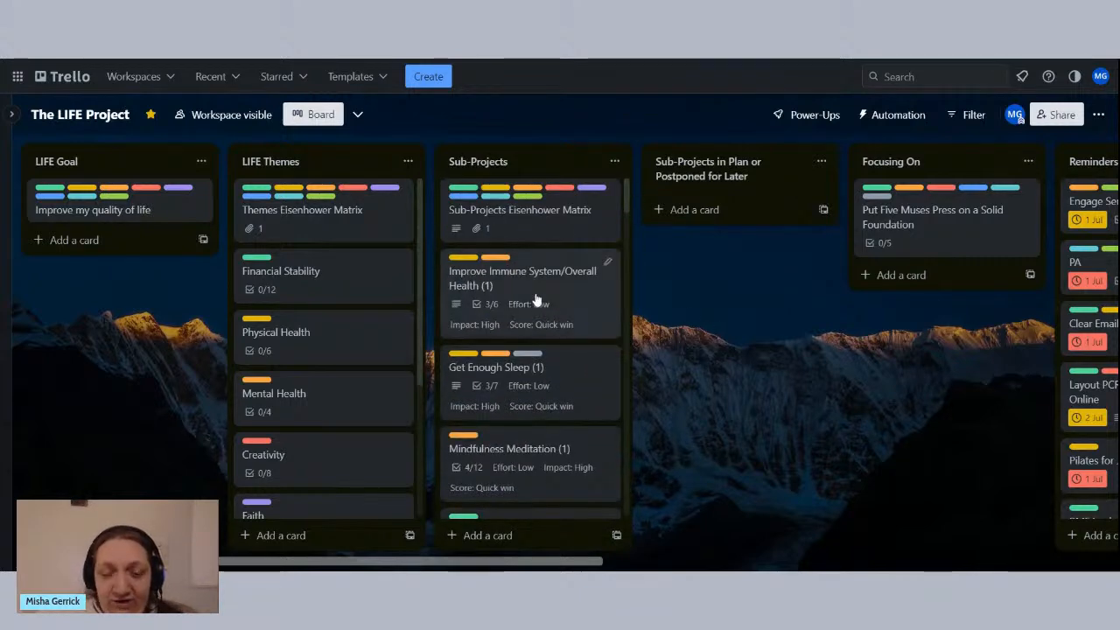
pyautogui.scroll(-3, 552, 374)
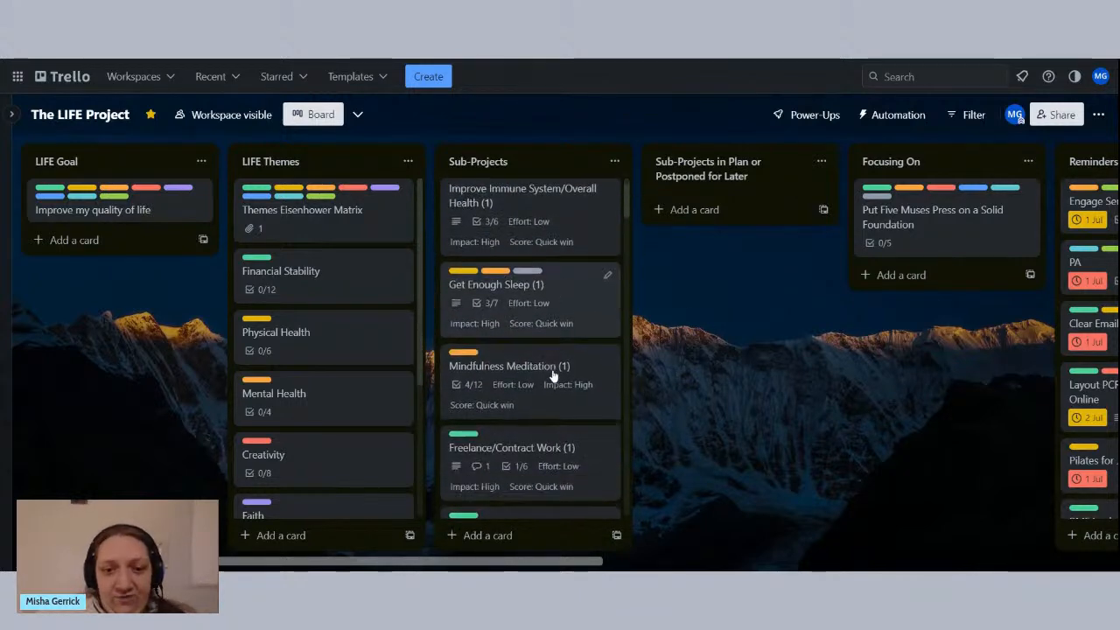
pyautogui.scroll(3, 552, 375)
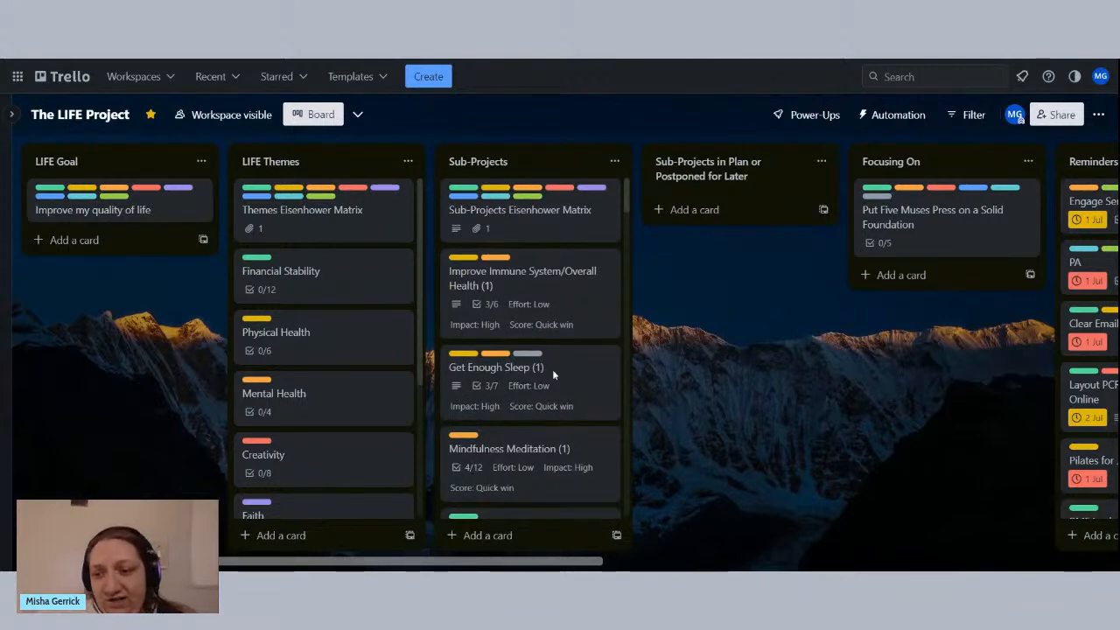
pyautogui.scroll(-1, 552, 374)
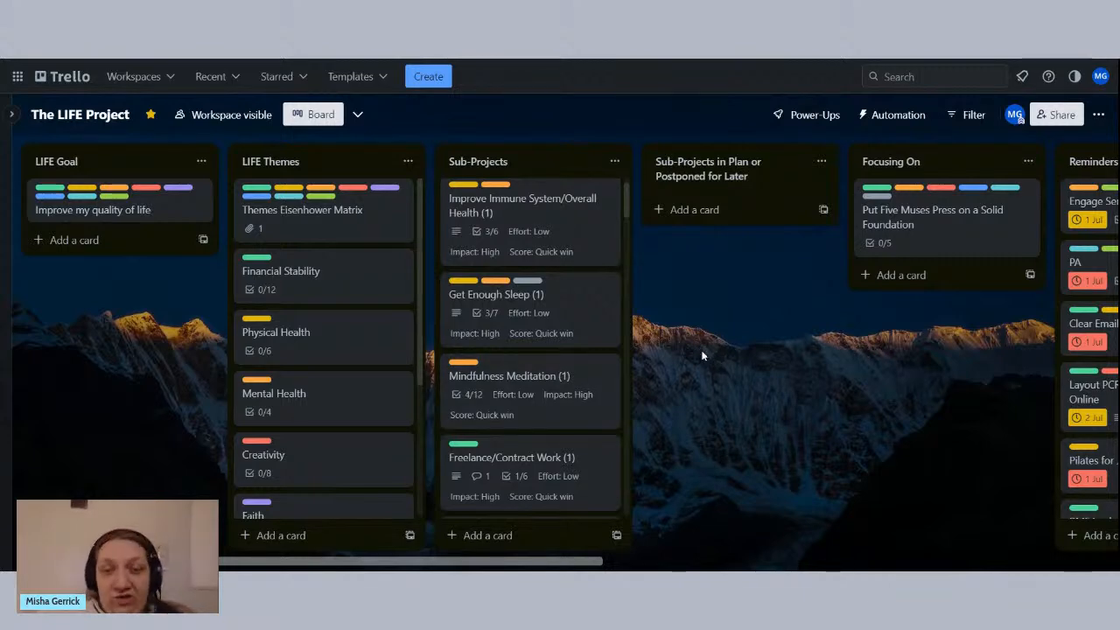
pyautogui.scroll(1, 566, 333)
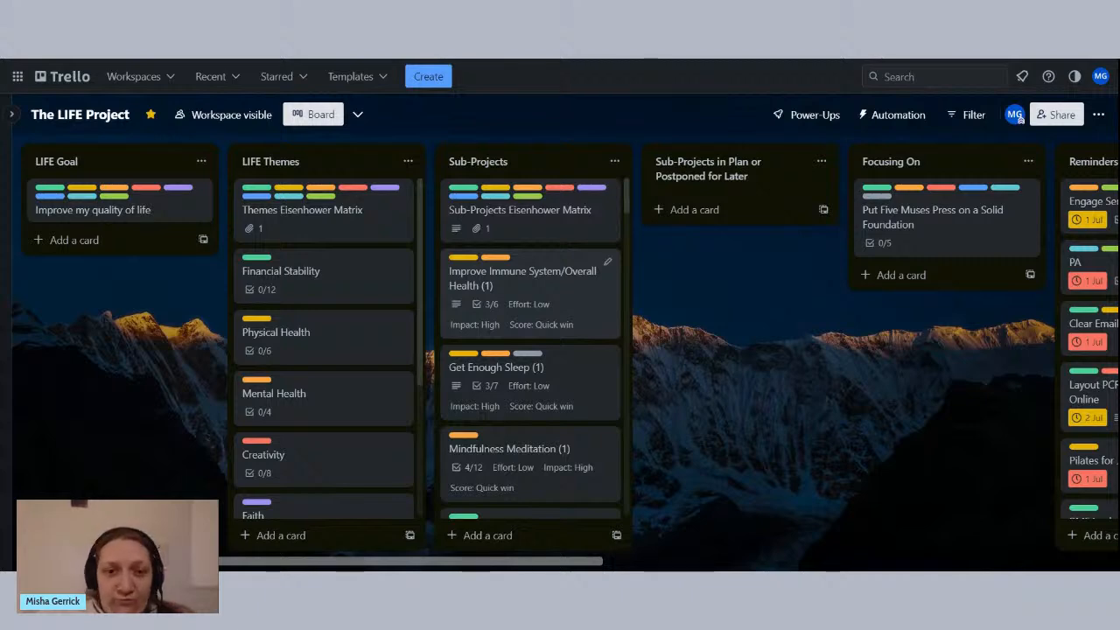
pyautogui.scroll(-1, 566, 333)
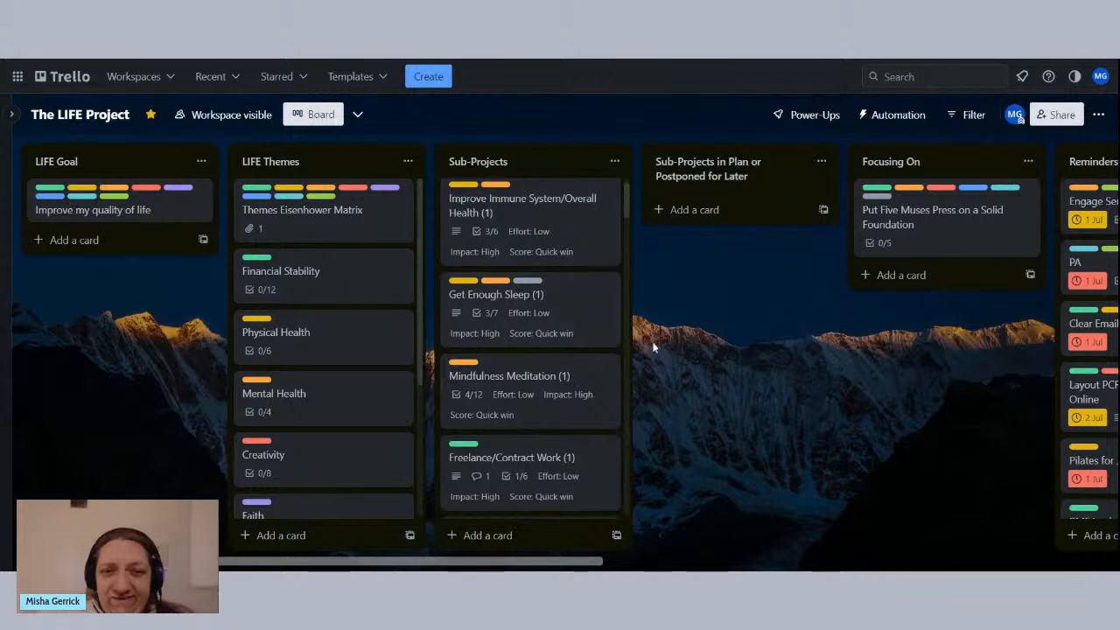
# Step: Look across the board's Focusing On, Reminders and Plan lists, and return to the first cards of the Sub-Projects list
pyautogui.moveTo(786, 344); pyautogui.dragTo(469, 300)
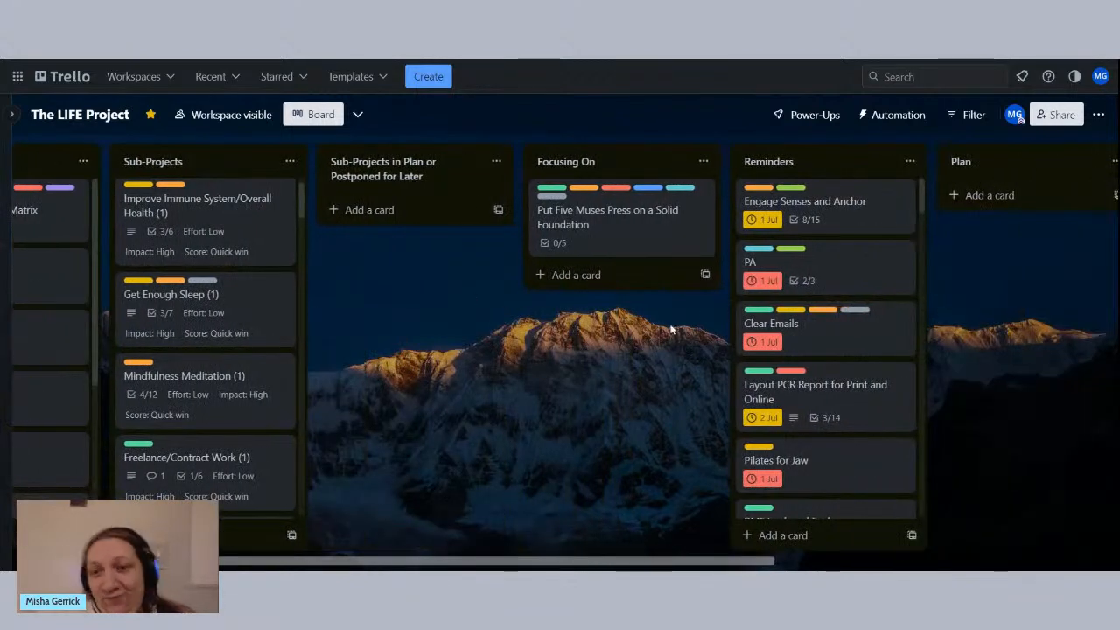
pyautogui.moveTo(671, 330); pyautogui.dragTo(429, 302)
pyautogui.moveTo(983, 317); pyautogui.dragTo(1116, 302)
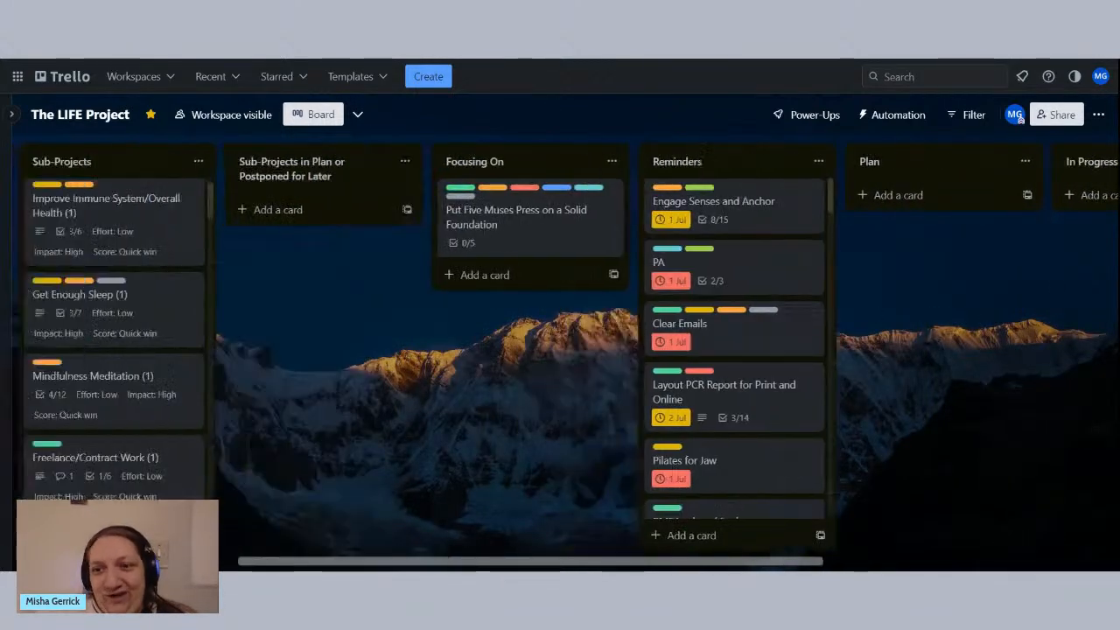
pyautogui.moveTo(376, 333); pyautogui.dragTo(630, 343)
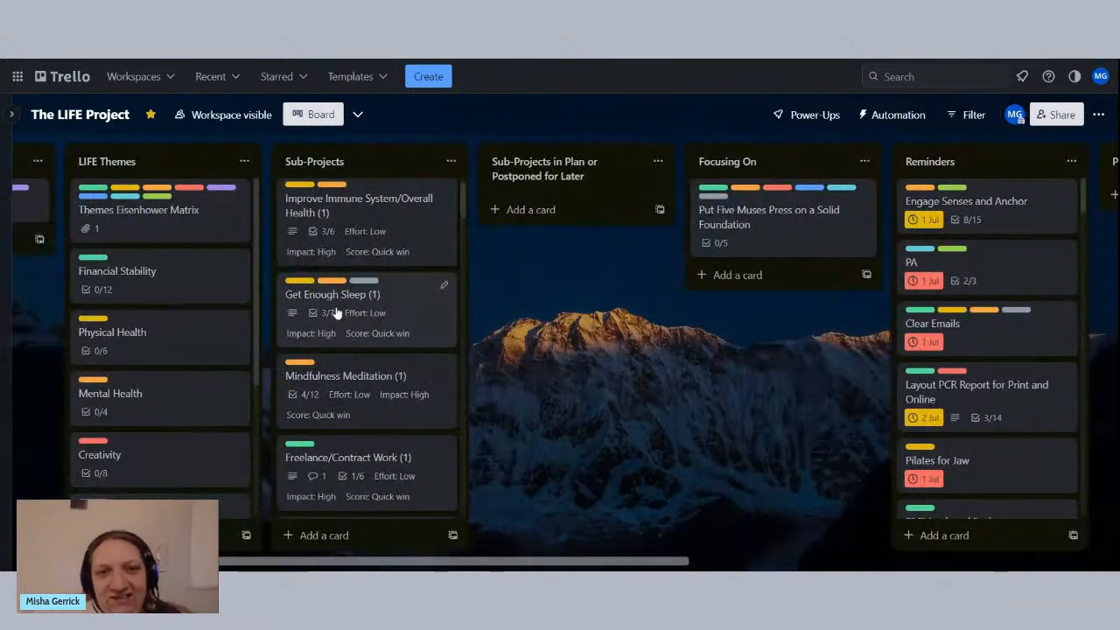
pyautogui.scroll(1, 336, 311)
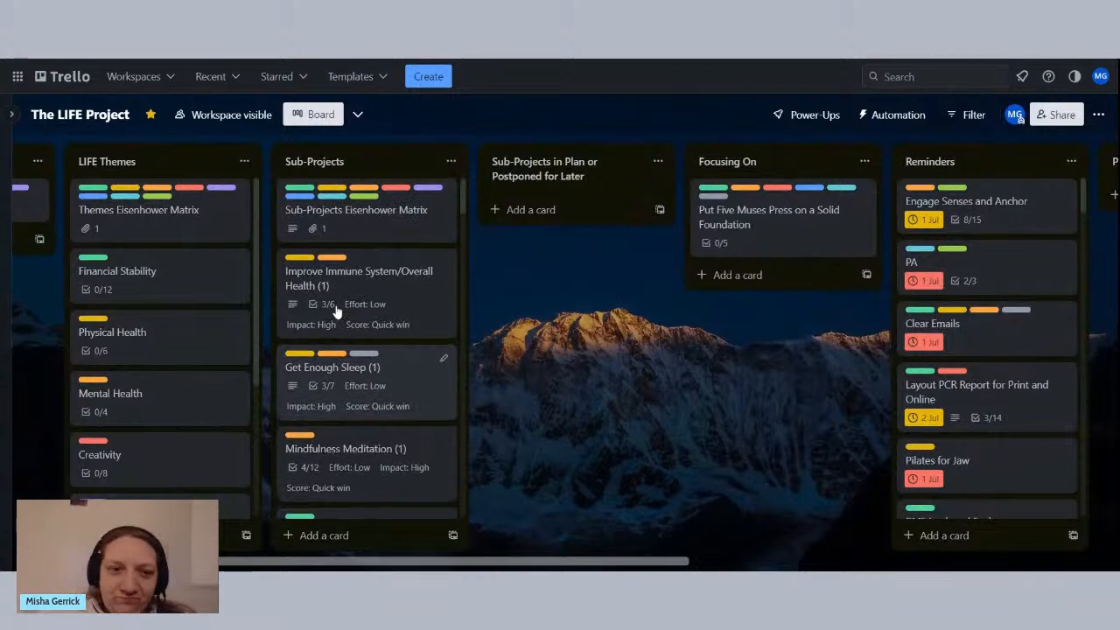
pyautogui.scroll(-2, 336, 311)
pyautogui.scroll(2, 329, 312)
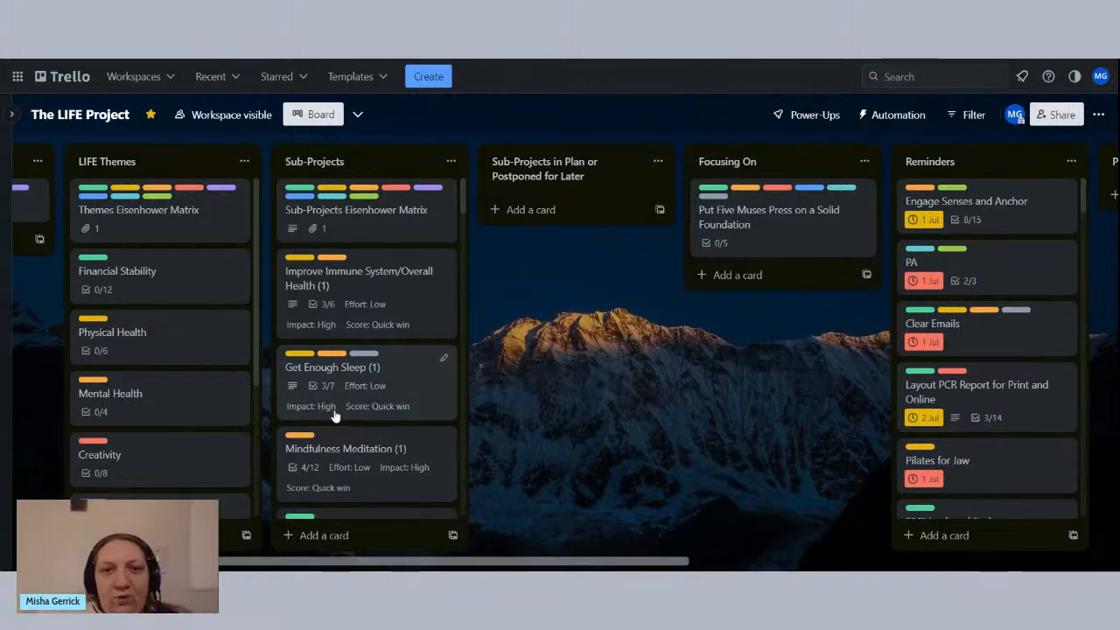
# Step: Look across the board from the Sub-Projects list through Focusing On and Reminders to Plan, In Progress and Done, and return to Focusing On
pyautogui.moveTo(643, 380); pyautogui.dragTo(364, 371)
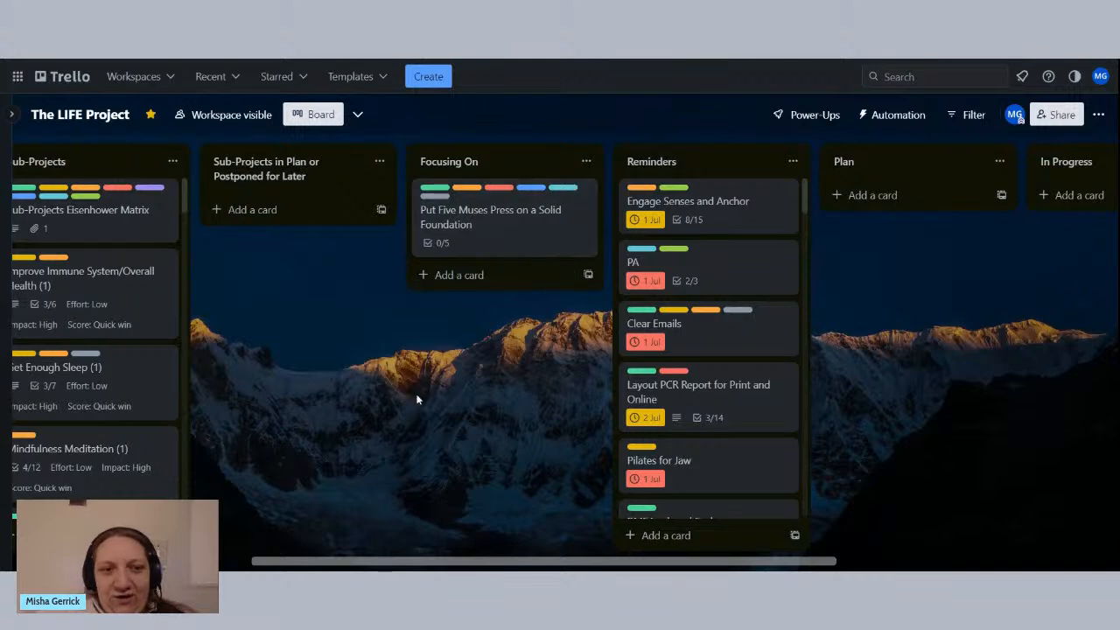
pyautogui.hscroll(-3, 394, 400)
pyautogui.scroll(-1, 243, 456)
pyautogui.scroll(-3, 242, 456)
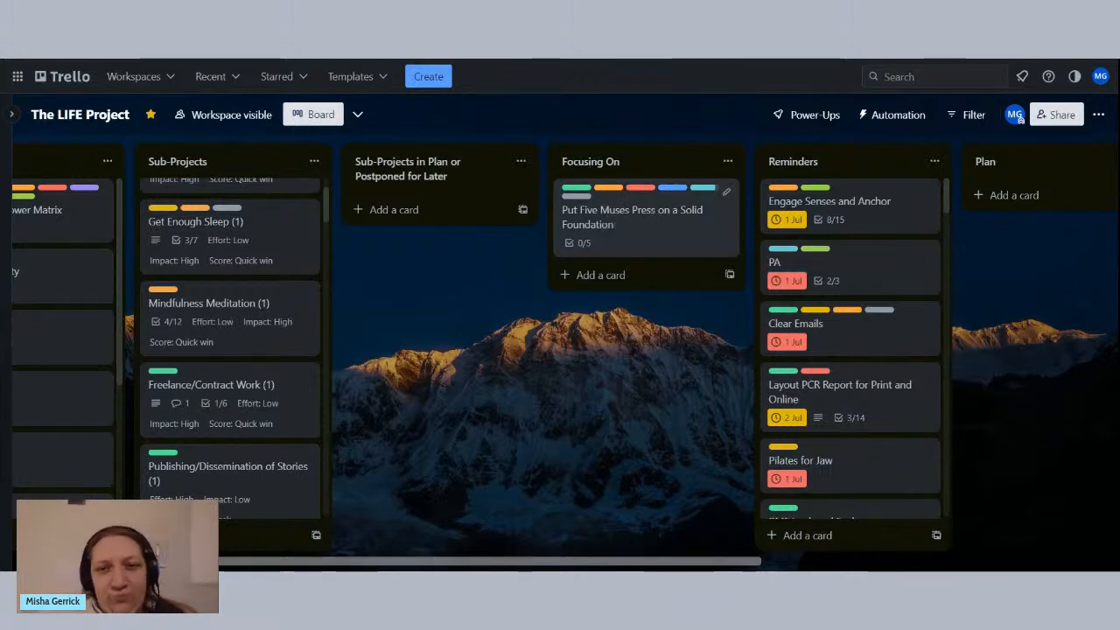
pyautogui.moveTo(1085, 295); pyautogui.dragTo(872, 303)
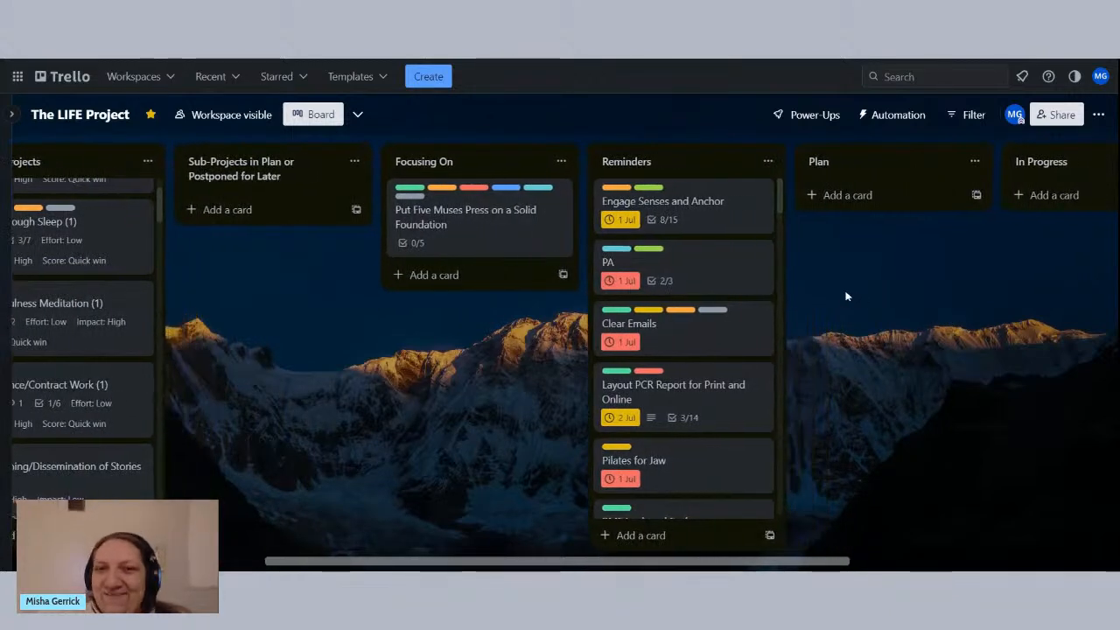
pyautogui.moveTo(961, 308); pyautogui.dragTo(767, 296)
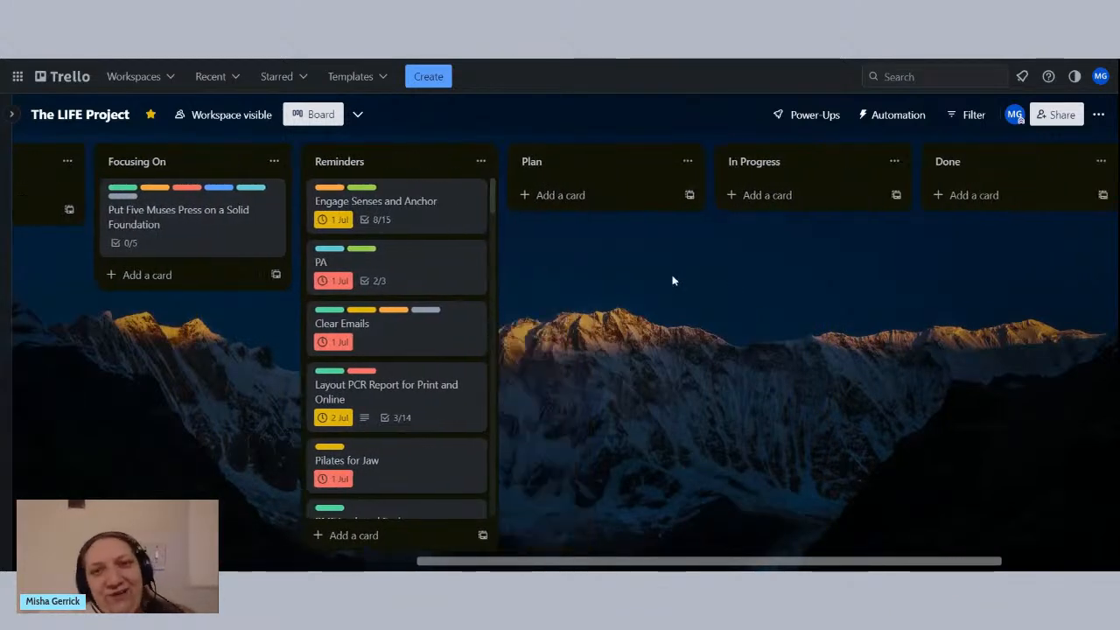
pyautogui.moveTo(674, 280); pyautogui.dragTo(1039, 330)
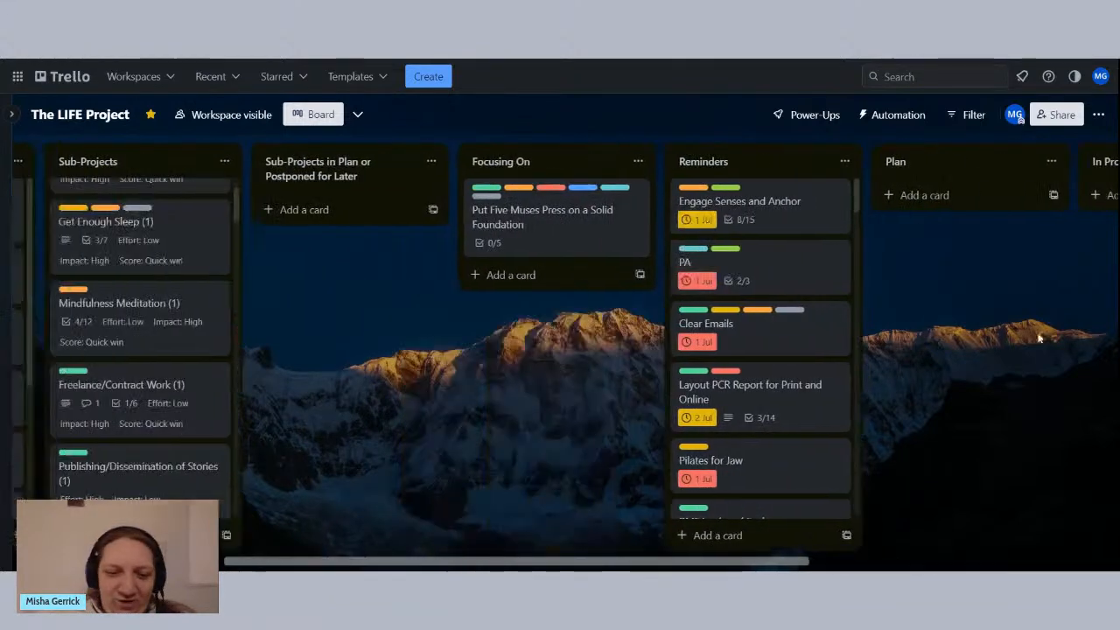
pyautogui.moveTo(542, 389); pyautogui.dragTo(370, 337)
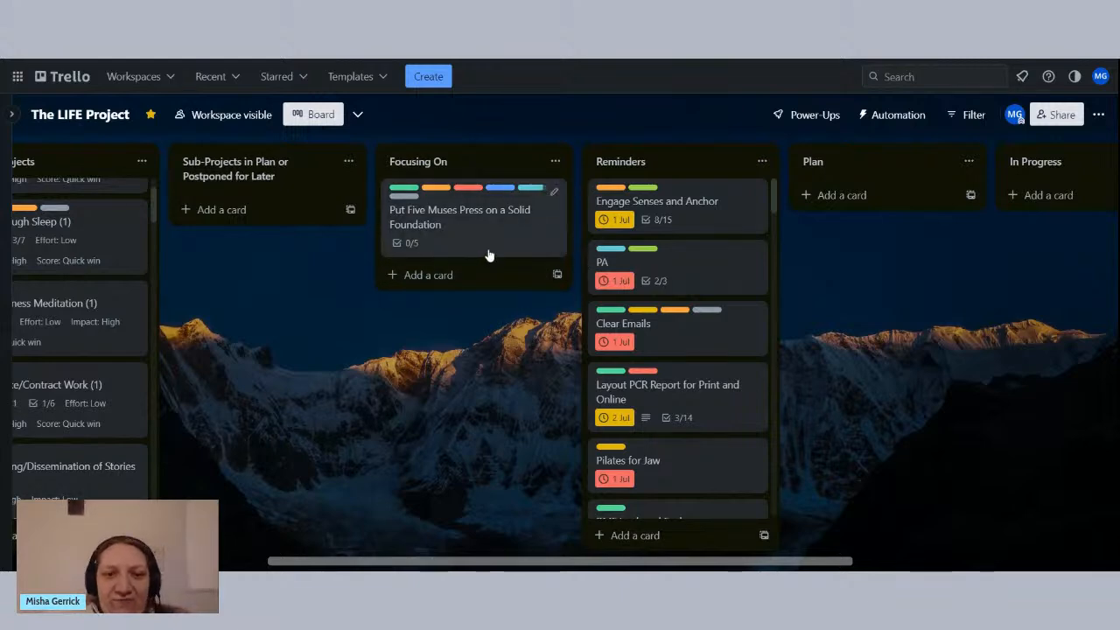
pyautogui.moveTo(392, 413); pyautogui.dragTo(585, 297)
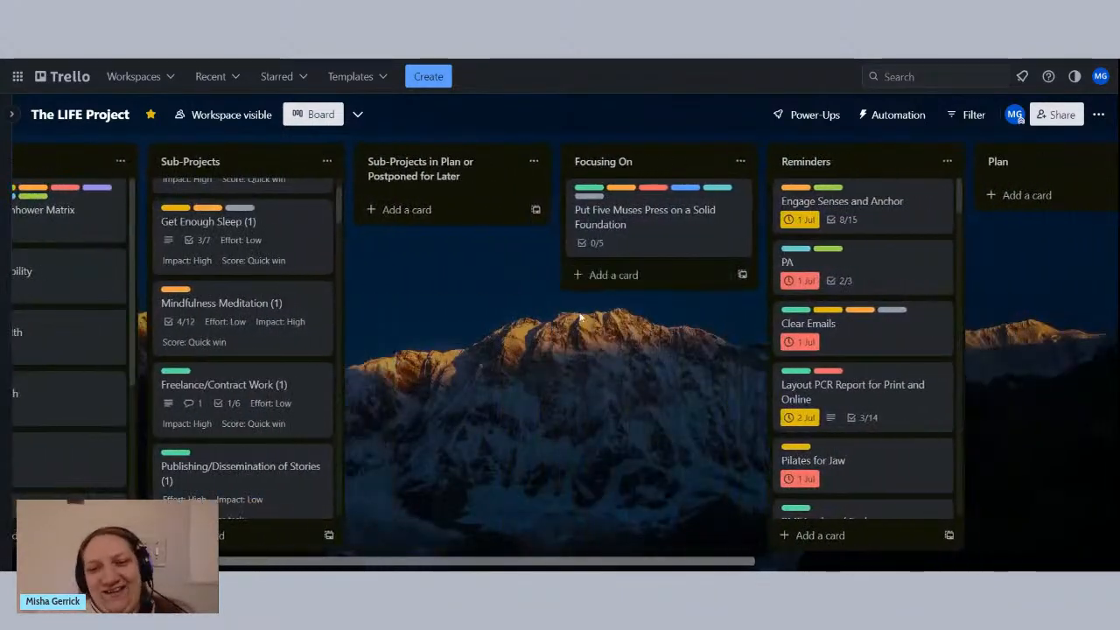
pyautogui.moveTo(628, 342); pyautogui.dragTo(564, 363)
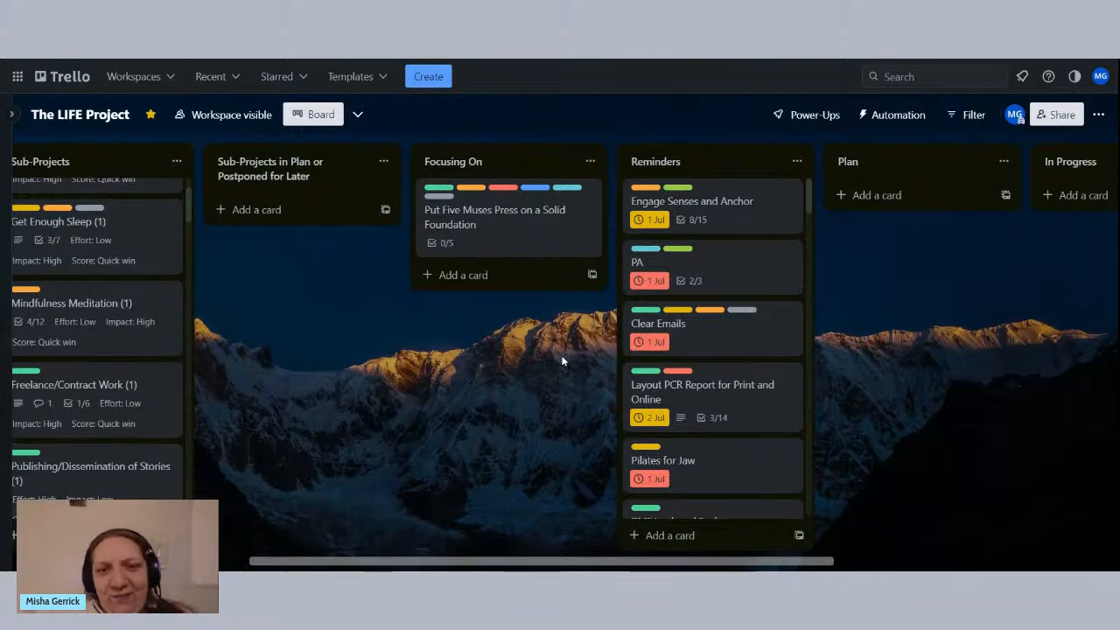
# Step: Open the Put Five Muses Press on a Solid Foundation card in Focusing On, review its labels and checklist items, and close the card
pyautogui.click(518, 244)
pyautogui.scroll(-3, 517, 243)
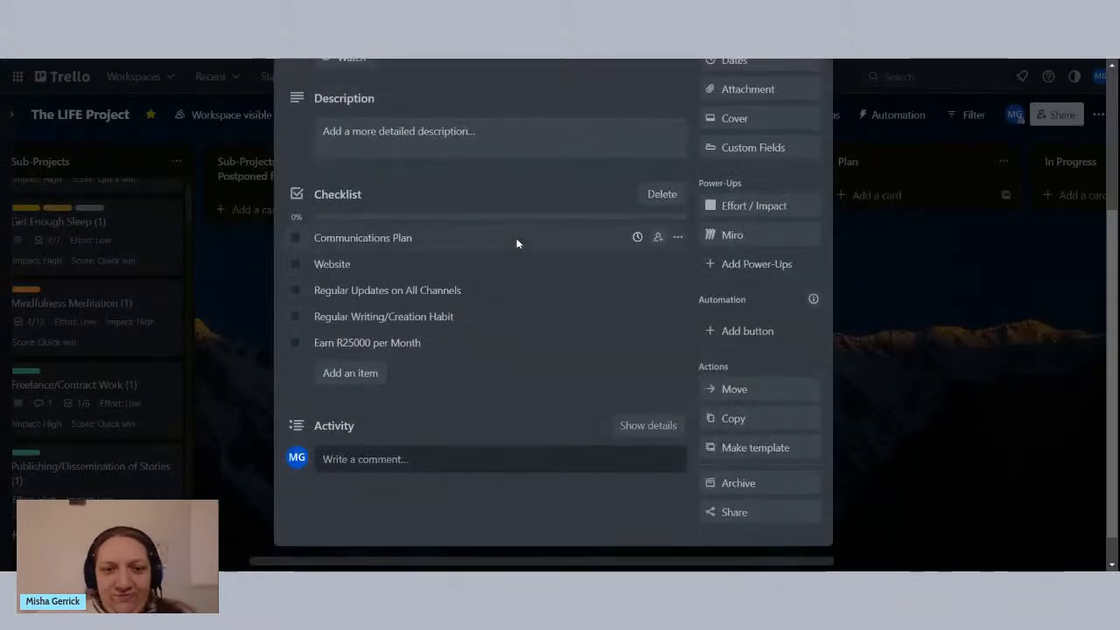
pyautogui.scroll(5, 517, 244)
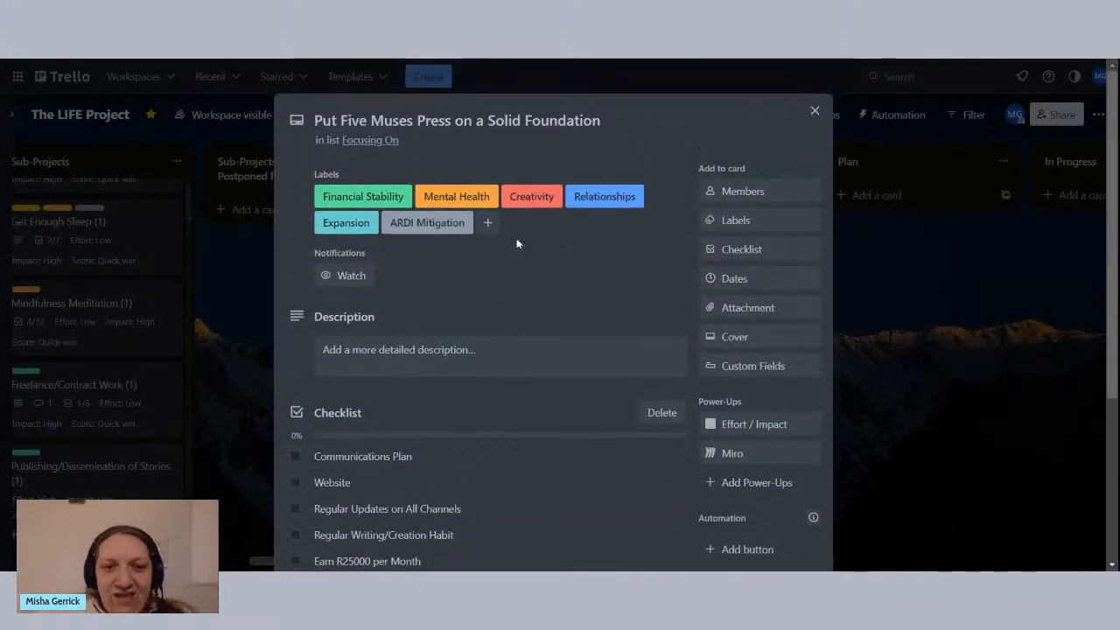
pyautogui.scroll(-2, 524, 233)
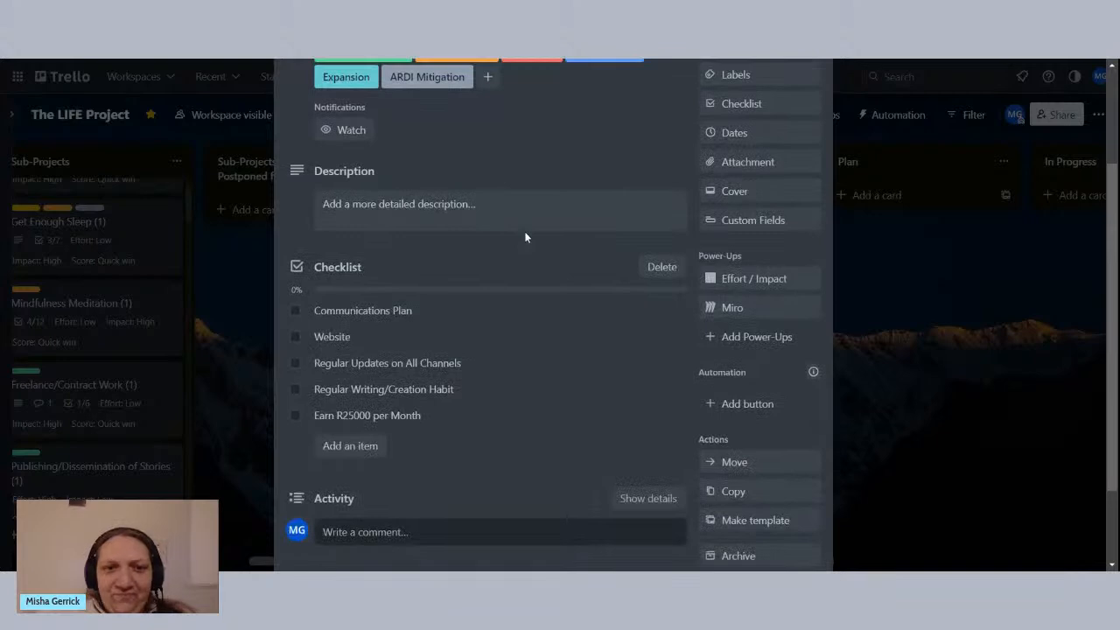
pyautogui.scroll(2, 525, 237)
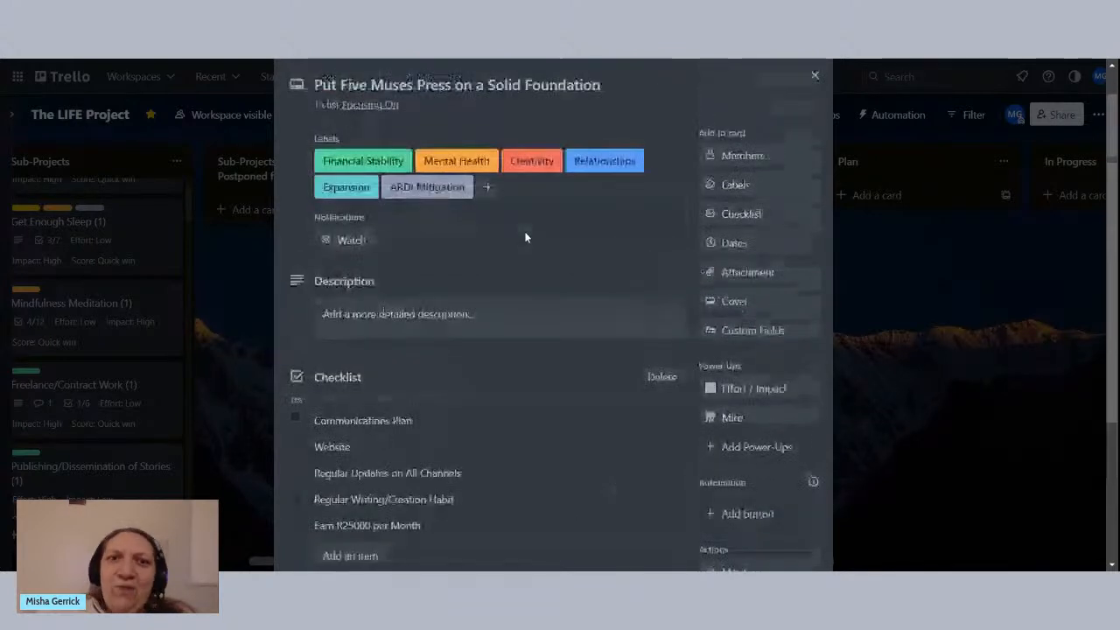
pyautogui.scroll(1, 525, 238)
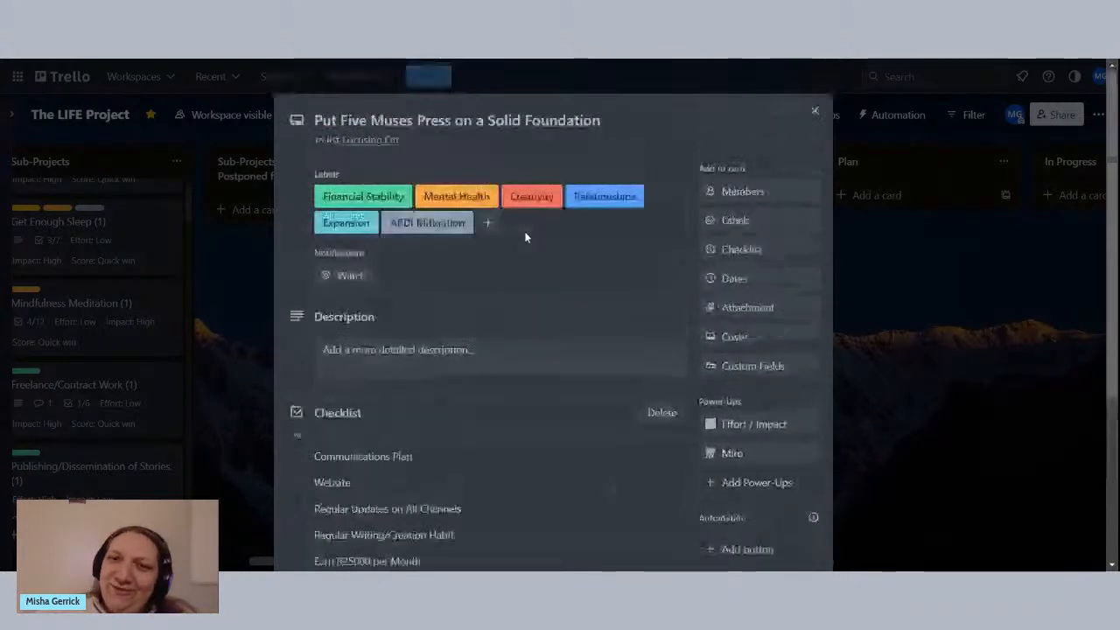
pyautogui.scroll(-2, 525, 238)
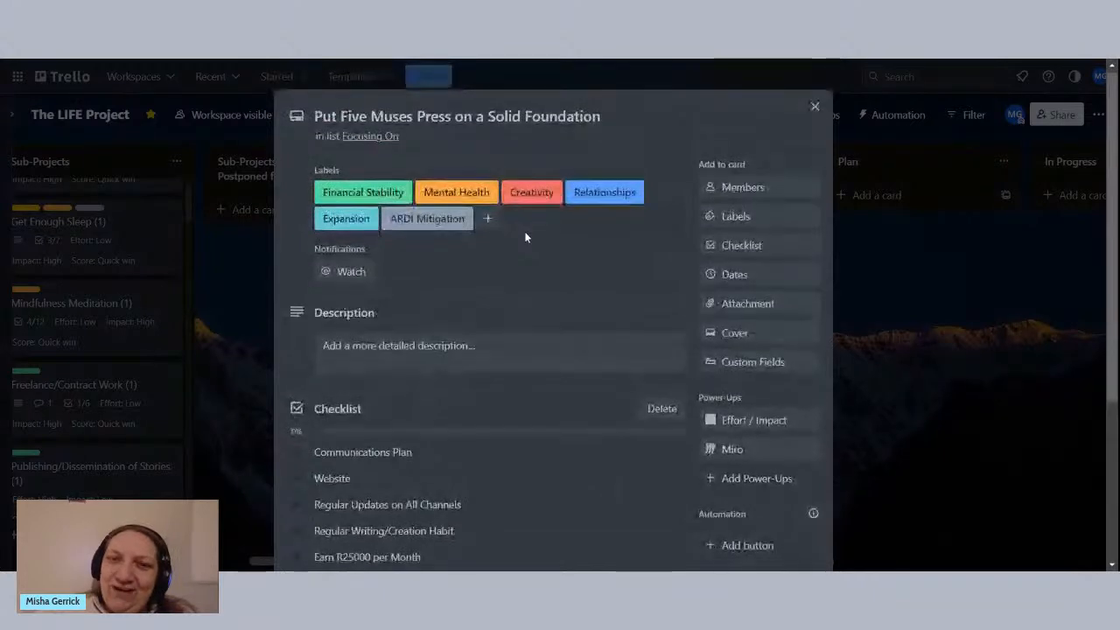
pyautogui.scroll(-2, 525, 237)
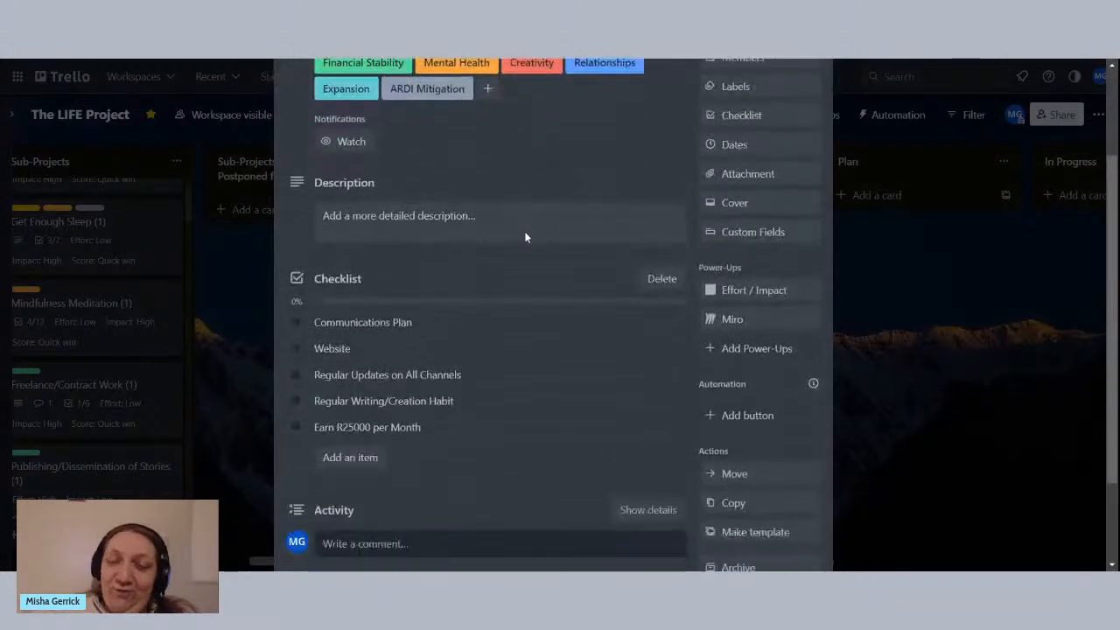
pyautogui.scroll(-2, 524, 237)
pyautogui.scroll(2, 525, 237)
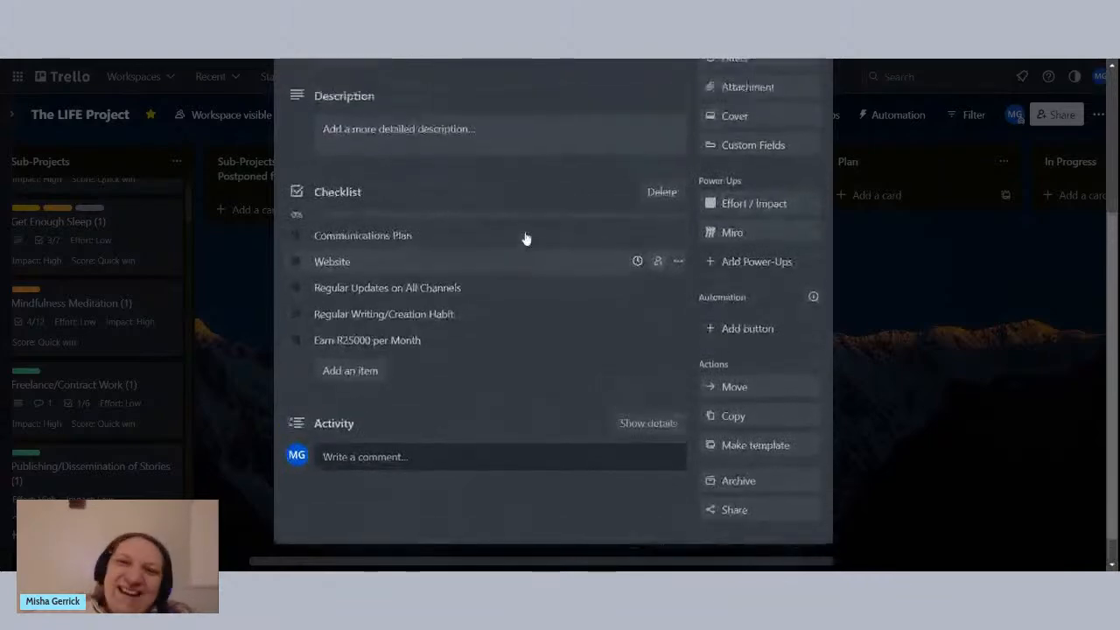
pyautogui.scroll(-1, 525, 238)
pyautogui.scroll(-3, 525, 236)
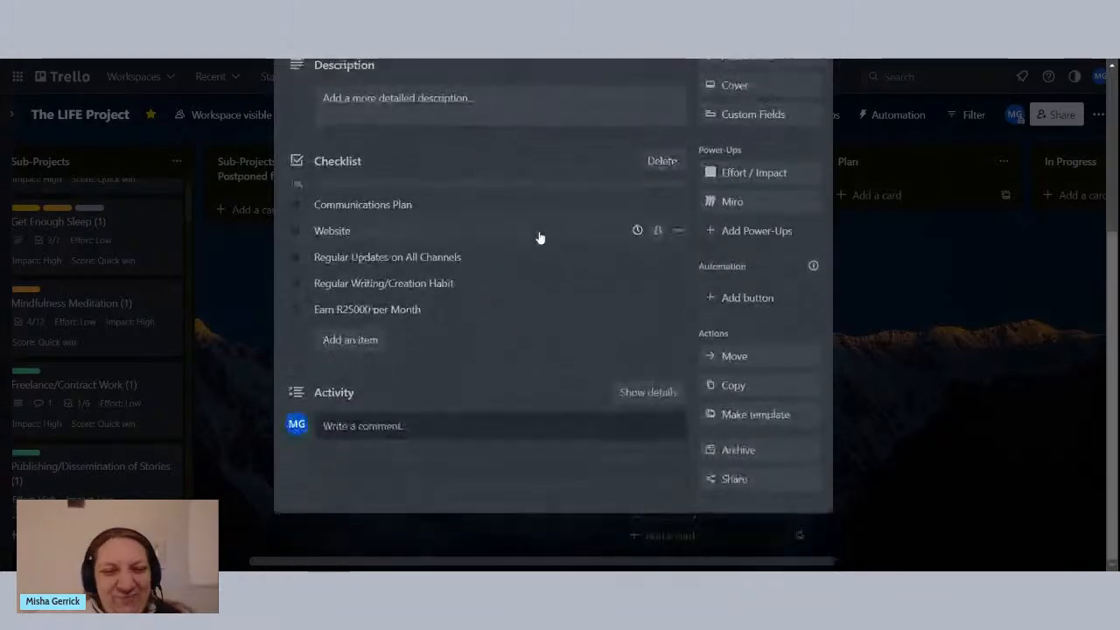
pyautogui.scroll(5, 459, 221)
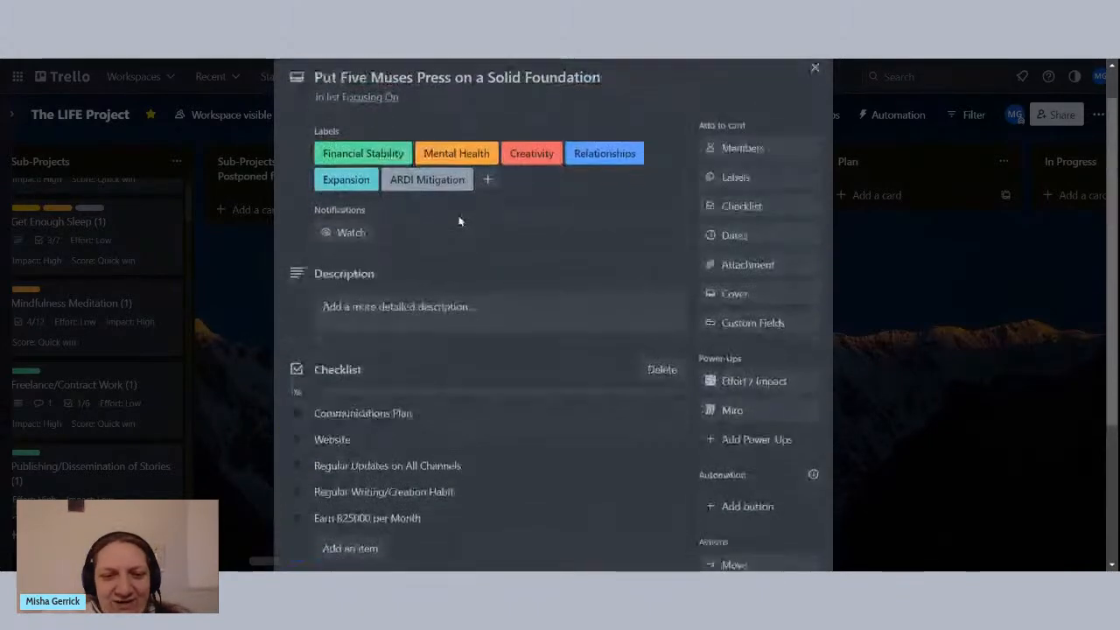
pyautogui.scroll(-5, 462, 220)
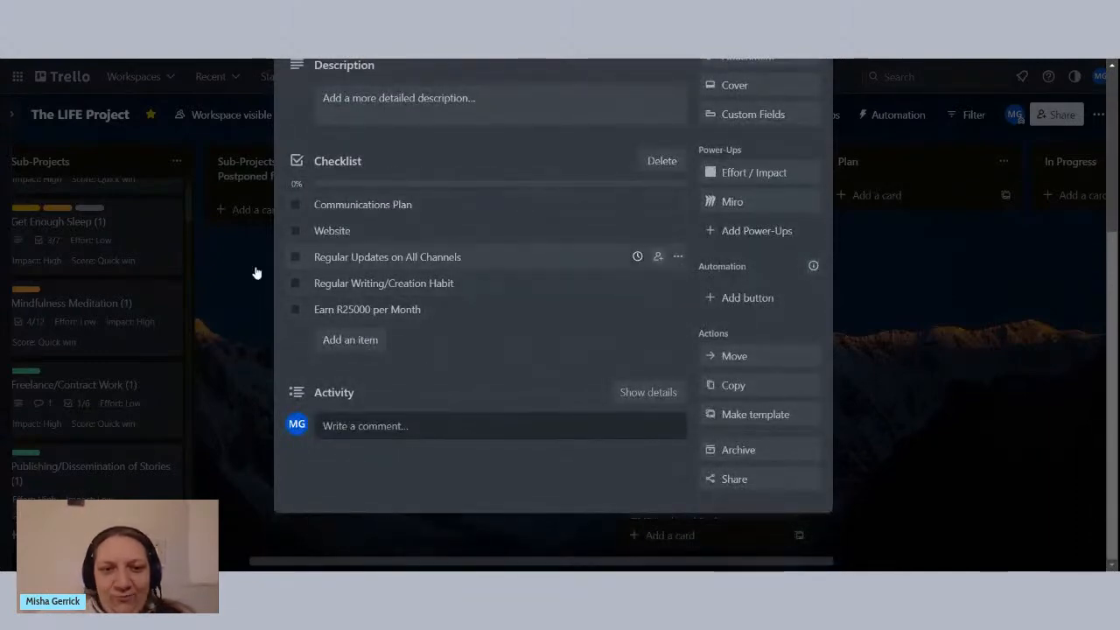
pyautogui.click(223, 277)
# Step: Skim the Sub-Projects list from the priority (1) cards down to Theatre (4) and Lose Weight (1), and return to its first card
pyautogui.moveTo(152, 295)
pyautogui.mouseDown()
pyautogui.moveTo(197, 292)
pyautogui.moveTo(163, 290)
pyautogui.mouseUp()
pyautogui.moveTo(269, 307); pyautogui.dragTo(511, 310)
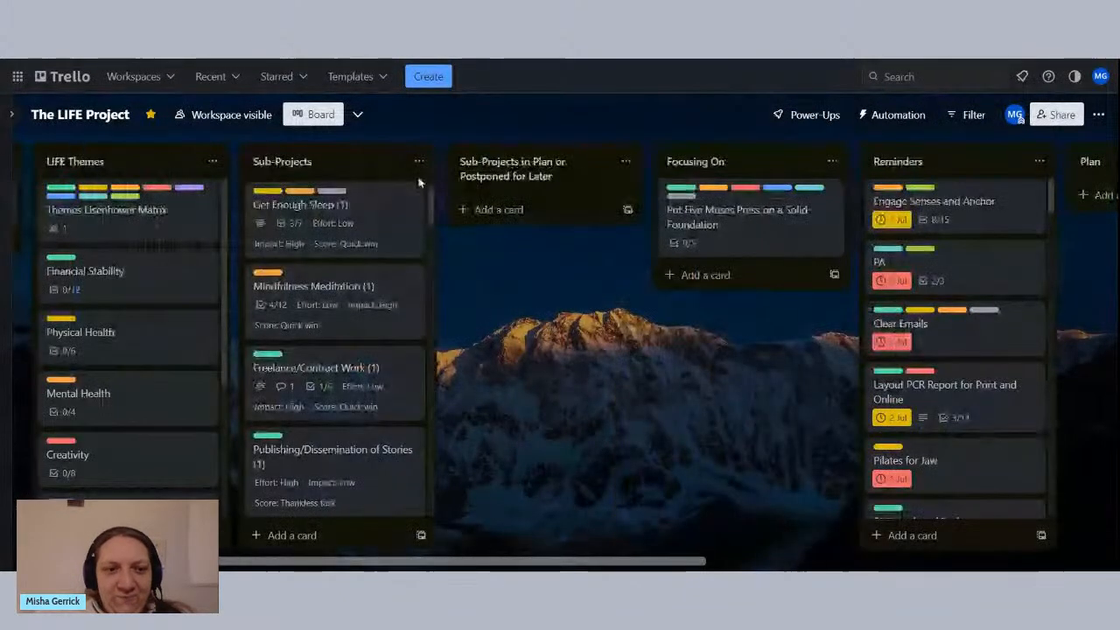
pyautogui.scroll(-10, 321, 388)
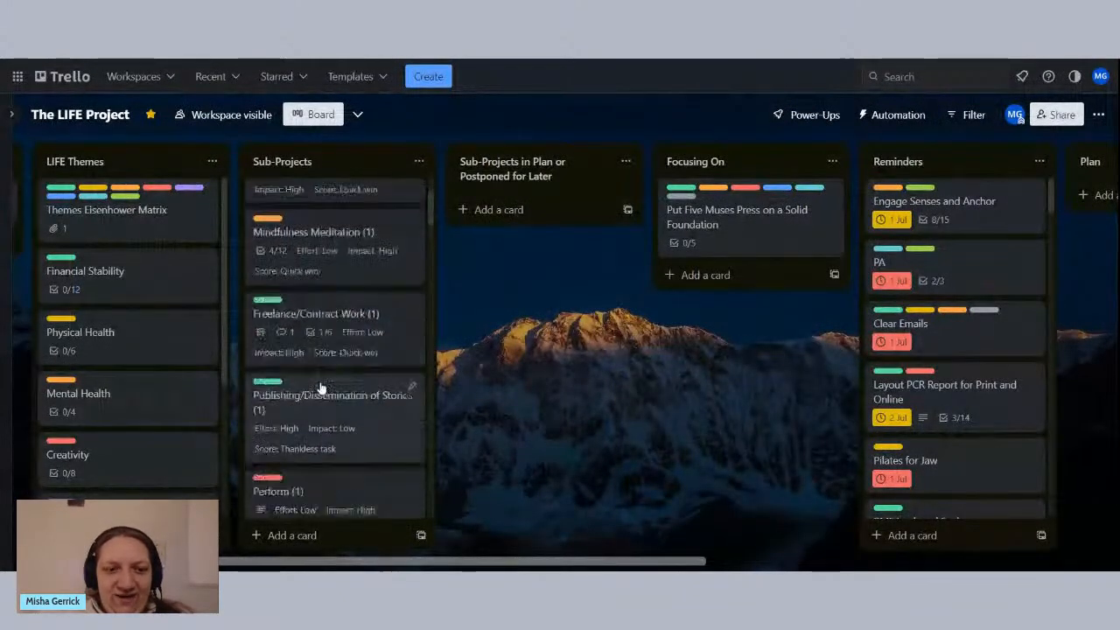
pyautogui.scroll(-10, 320, 400)
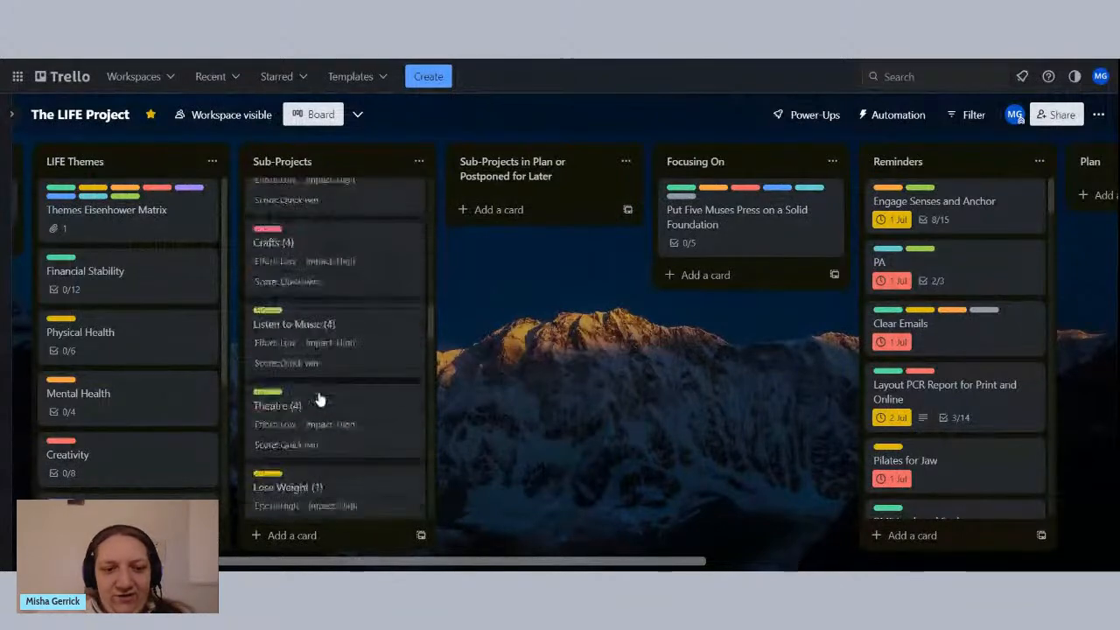
pyautogui.scroll(11, 321, 400)
pyautogui.scroll(8, 340, 403)
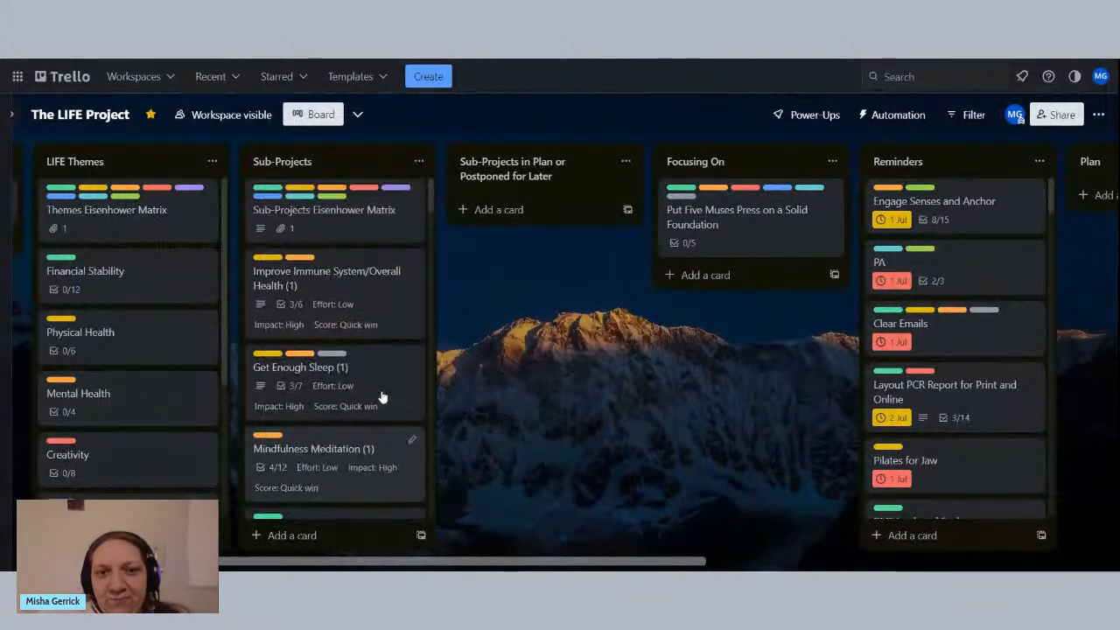
# Step: Review the labels and checklist of the Put Five Muses Press on a Solid Foundation card, focusing on the Earn R25000 per Month item
pyautogui.moveTo(807, 393); pyautogui.dragTo(382, 398)
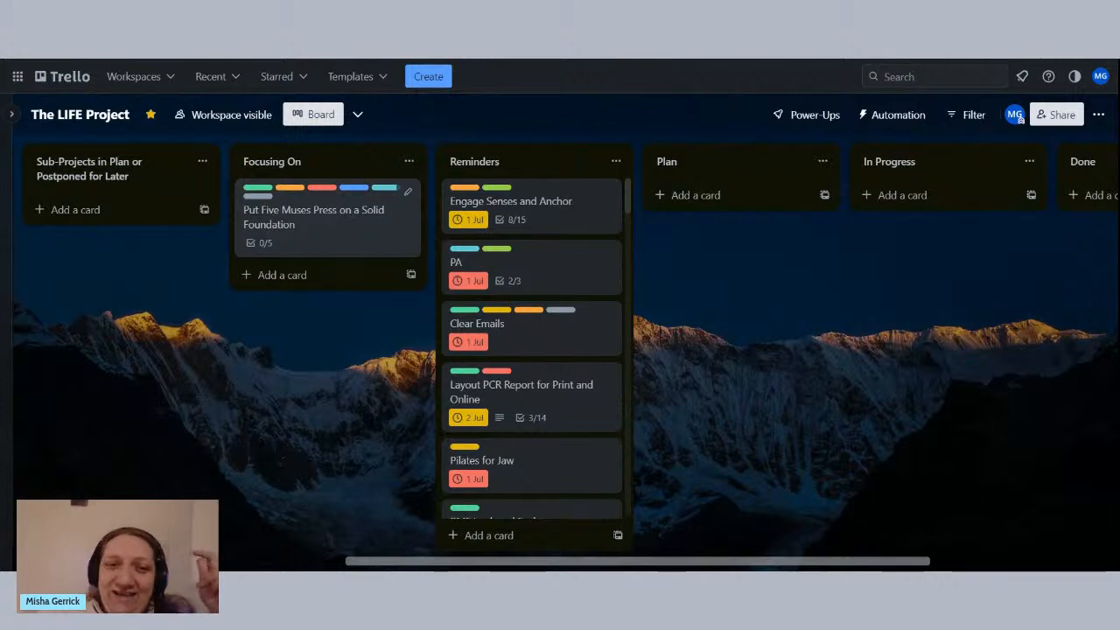
pyautogui.click(313, 245)
pyautogui.scroll(-3, 446, 324)
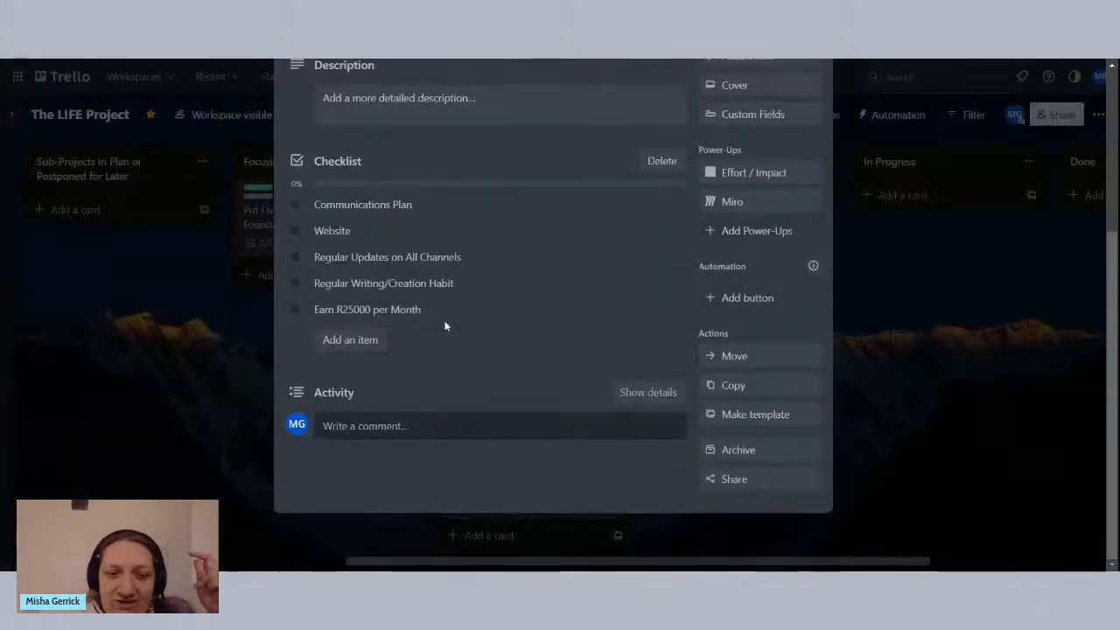
pyautogui.click(378, 311)
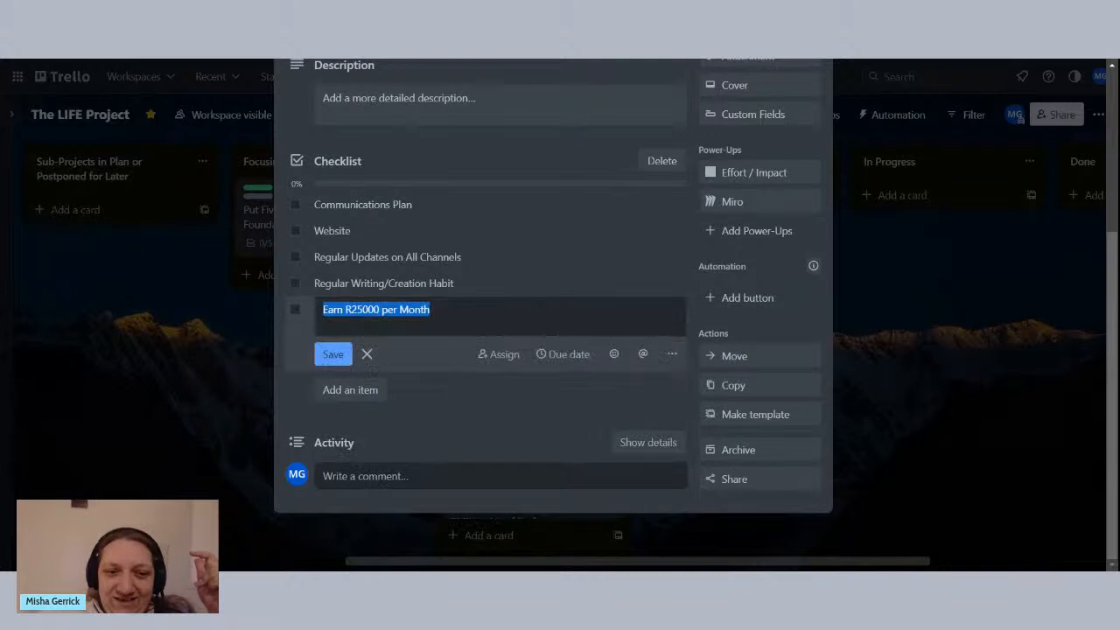
pyautogui.click(345, 310)
pyautogui.moveTo(346, 310); pyautogui.dragTo(381, 309)
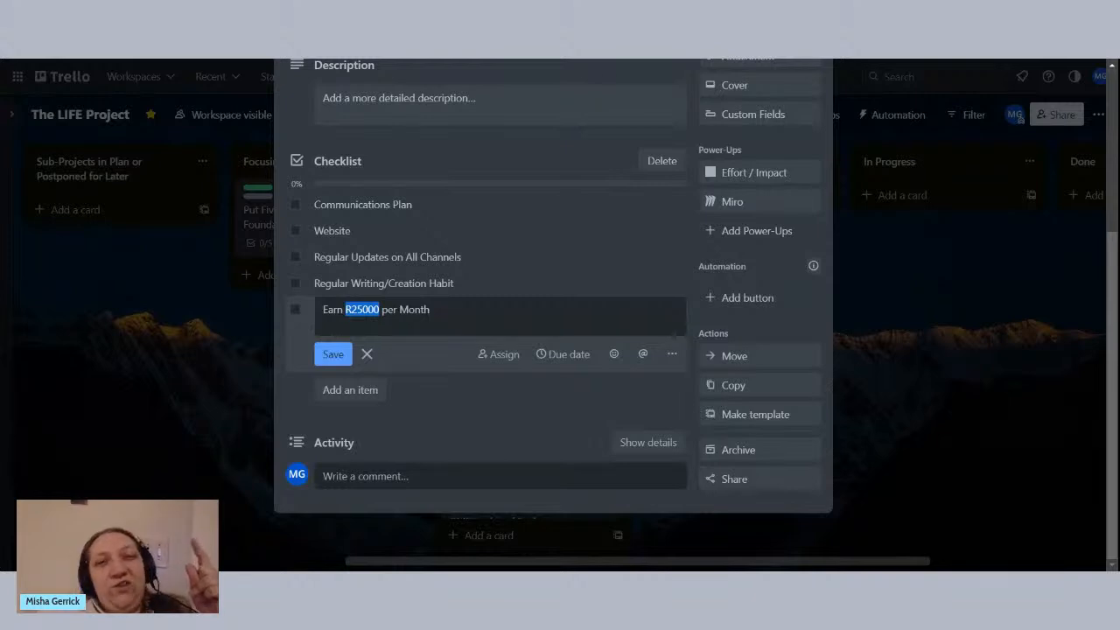
pyautogui.click(864, 344)
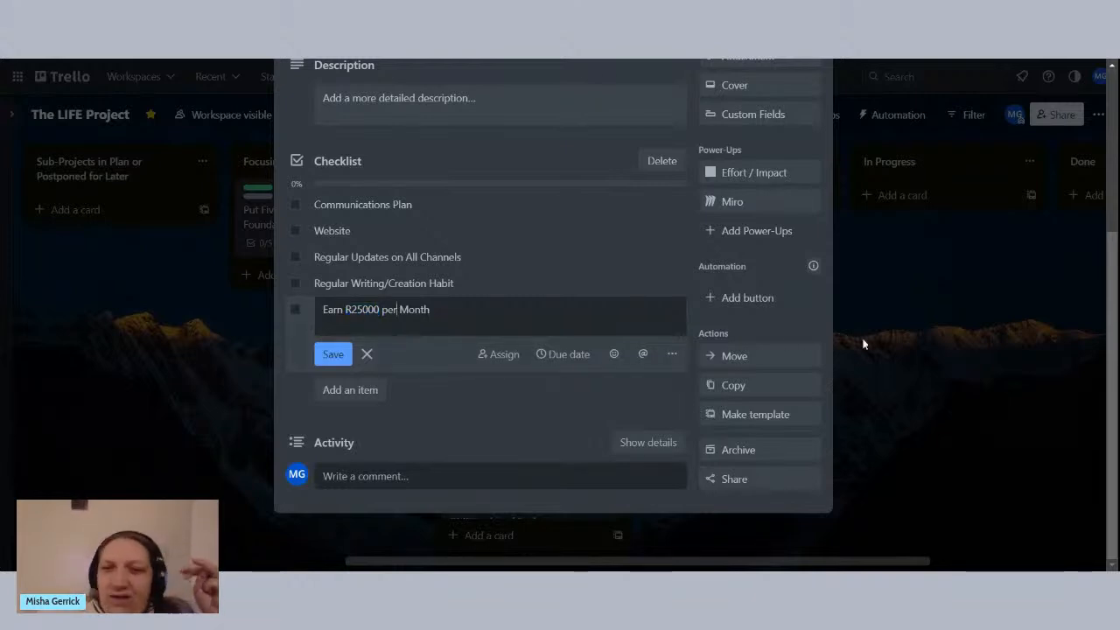
pyautogui.scroll(5, 633, 330)
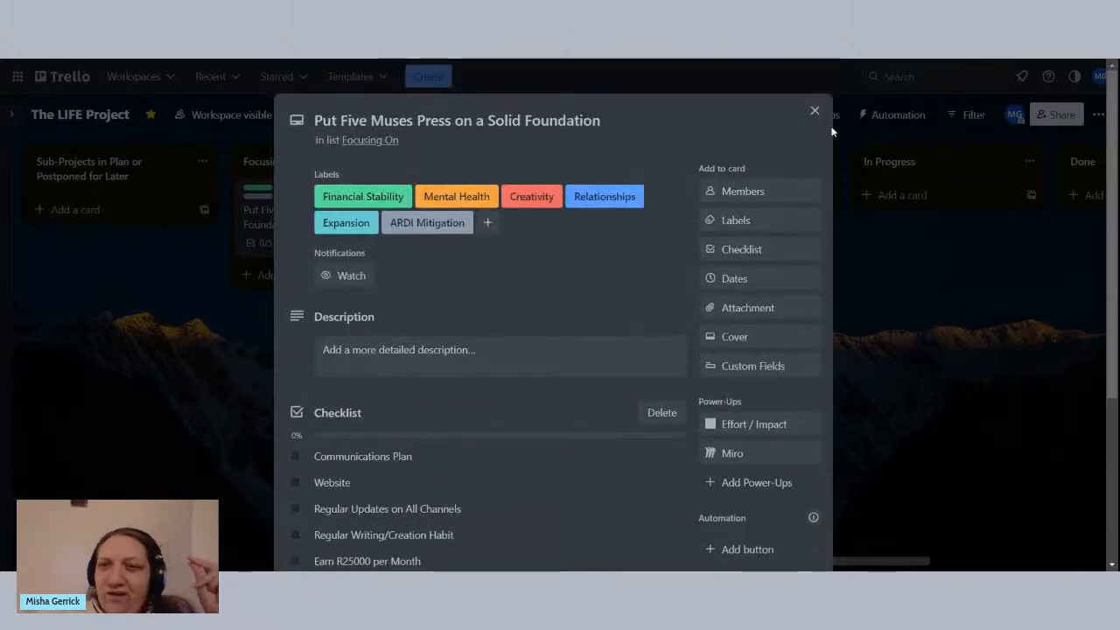
pyautogui.press('Escape')
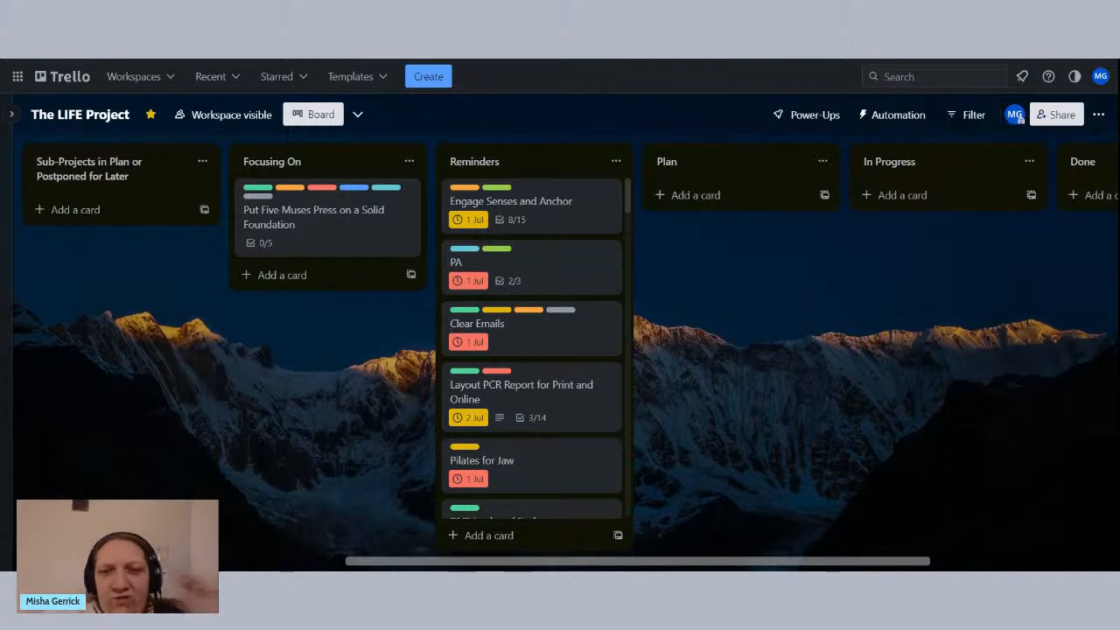
pyautogui.click(342, 230)
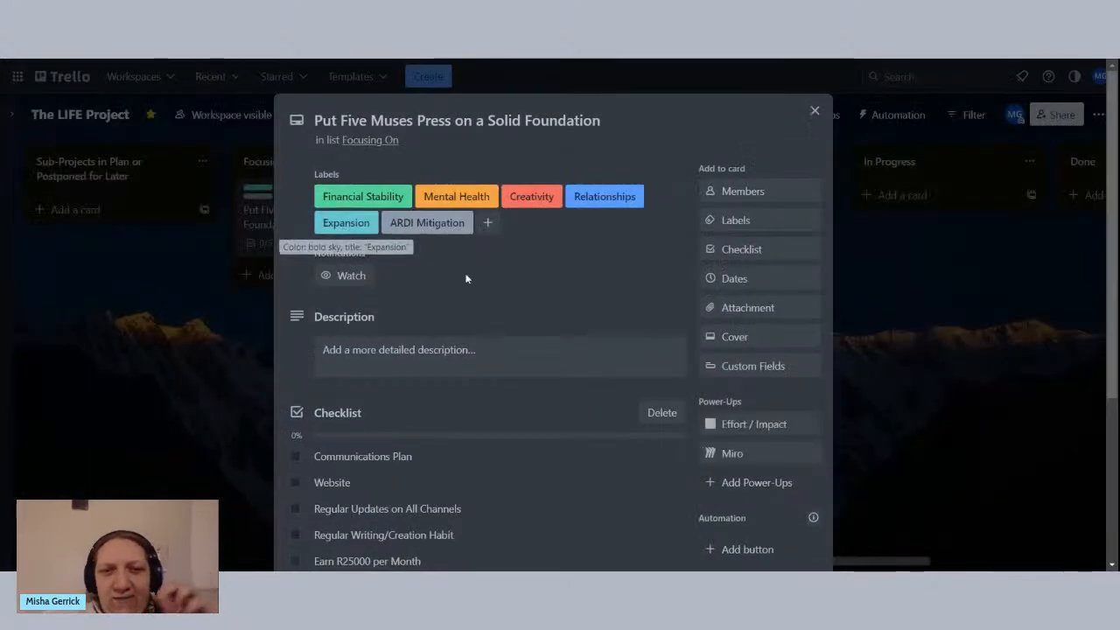
pyautogui.click(814, 112)
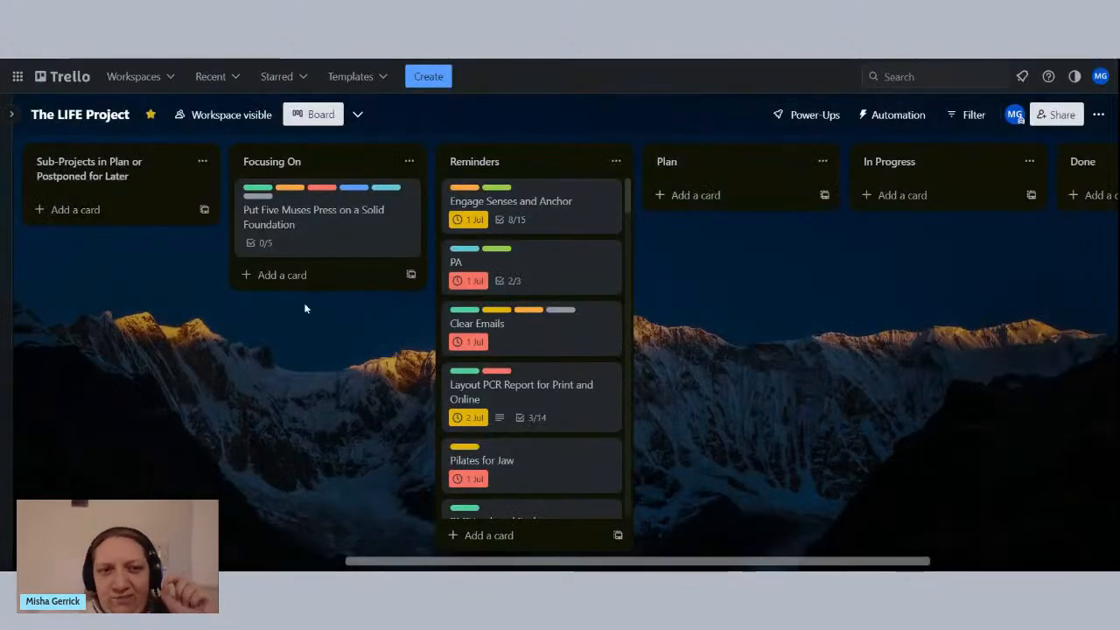
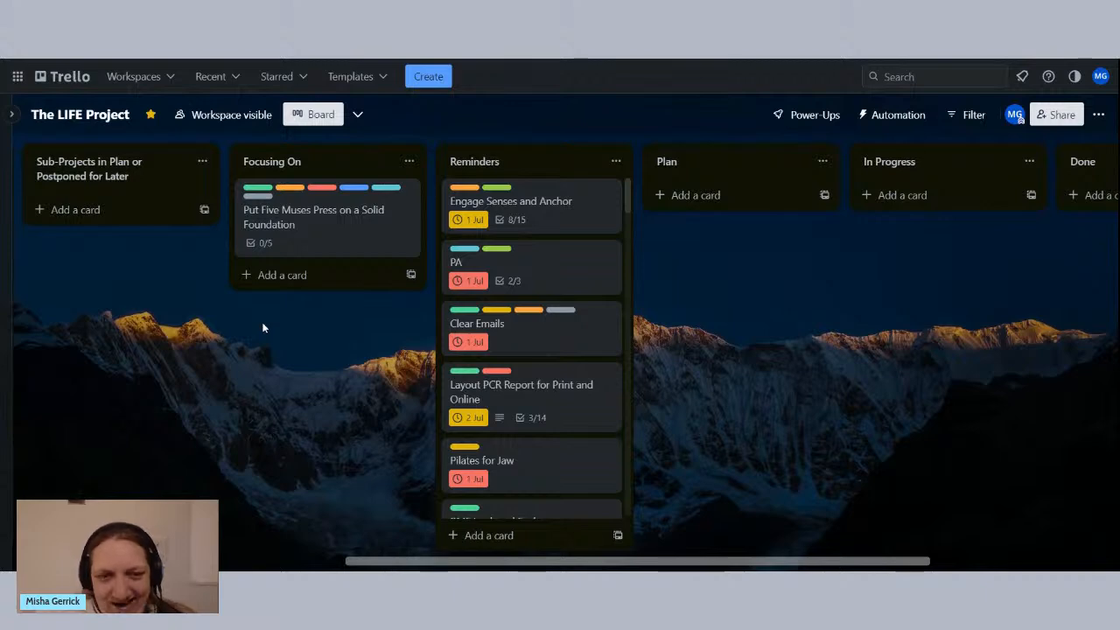
# Step: Look over the board's lists and go through the Reminders list down to its last card
pyautogui.moveTo(262, 328); pyautogui.dragTo(681, 323)
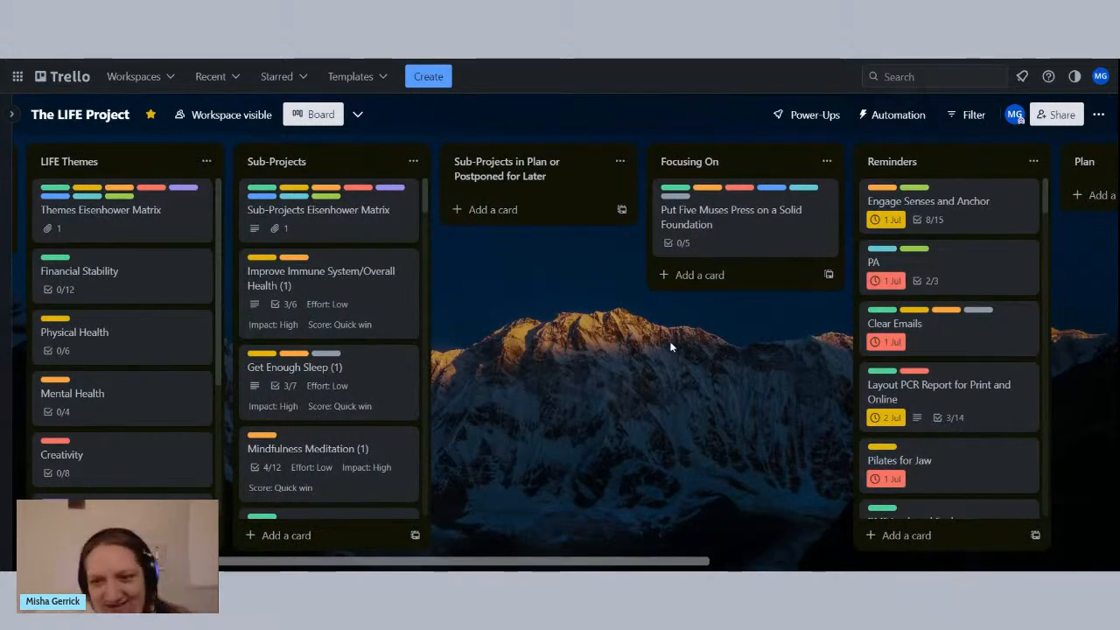
pyautogui.moveTo(670, 348); pyautogui.dragTo(516, 339)
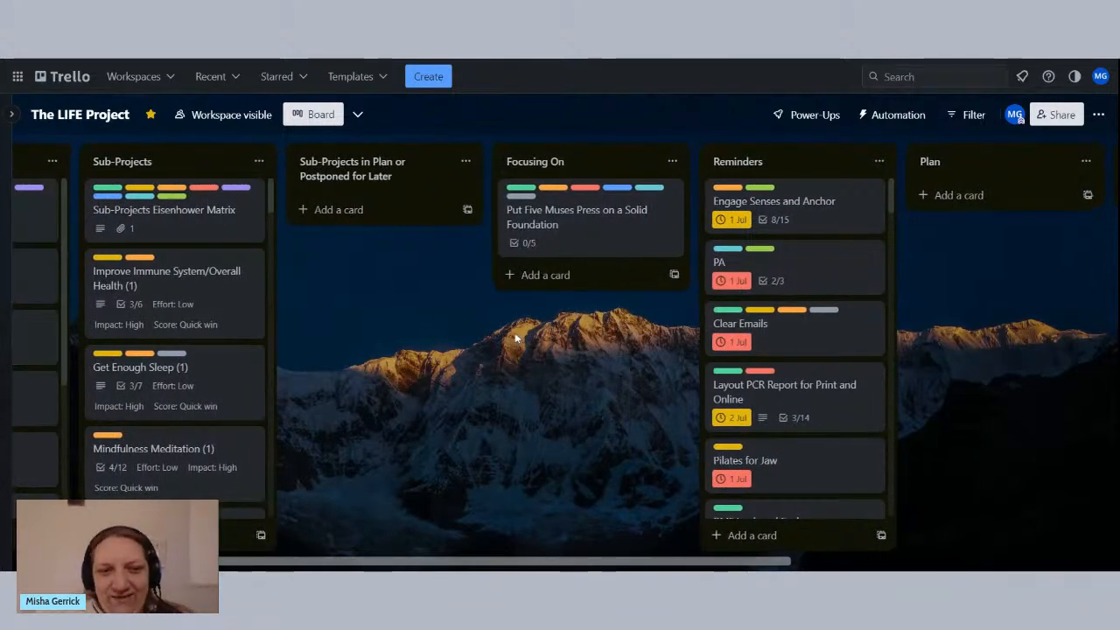
pyautogui.moveTo(517, 339); pyautogui.dragTo(362, 332)
pyautogui.scroll(-5, 662, 284)
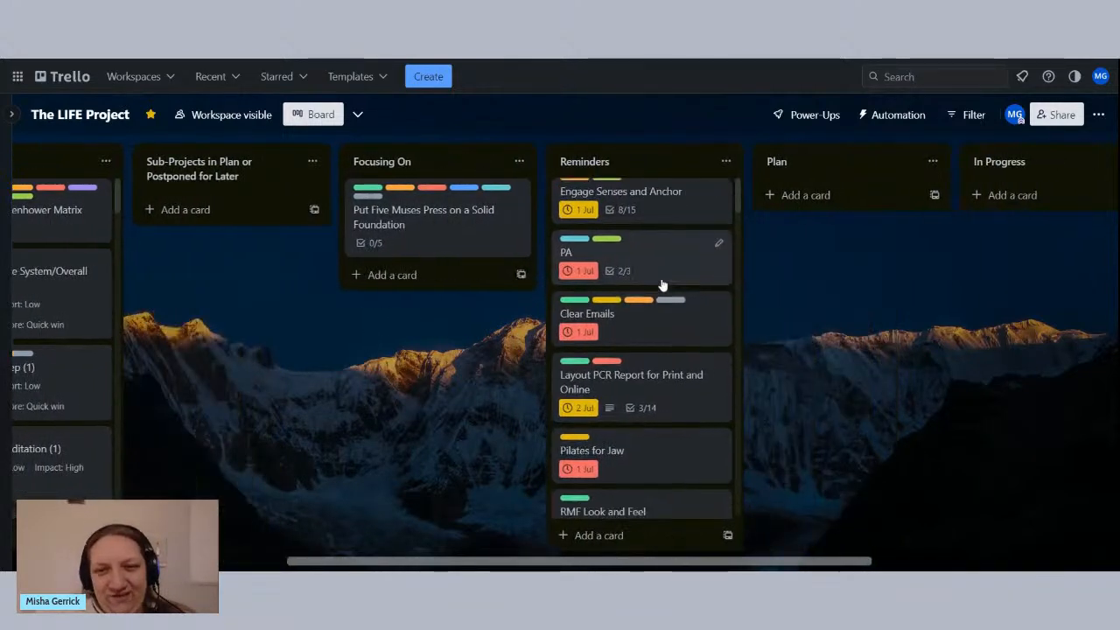
pyautogui.scroll(-5, 663, 284)
pyautogui.scroll(-15, 702, 302)
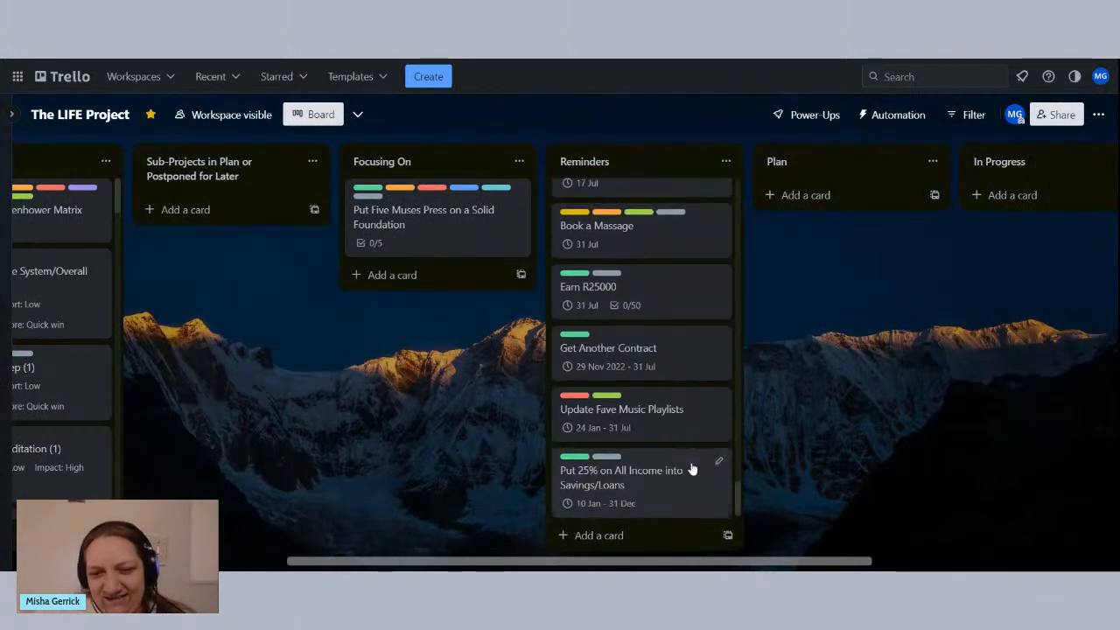
# Step: Check the list position of the Put 25% on All Income into Savings/Loans card in its move options without moving it
pyautogui.click(720, 461)
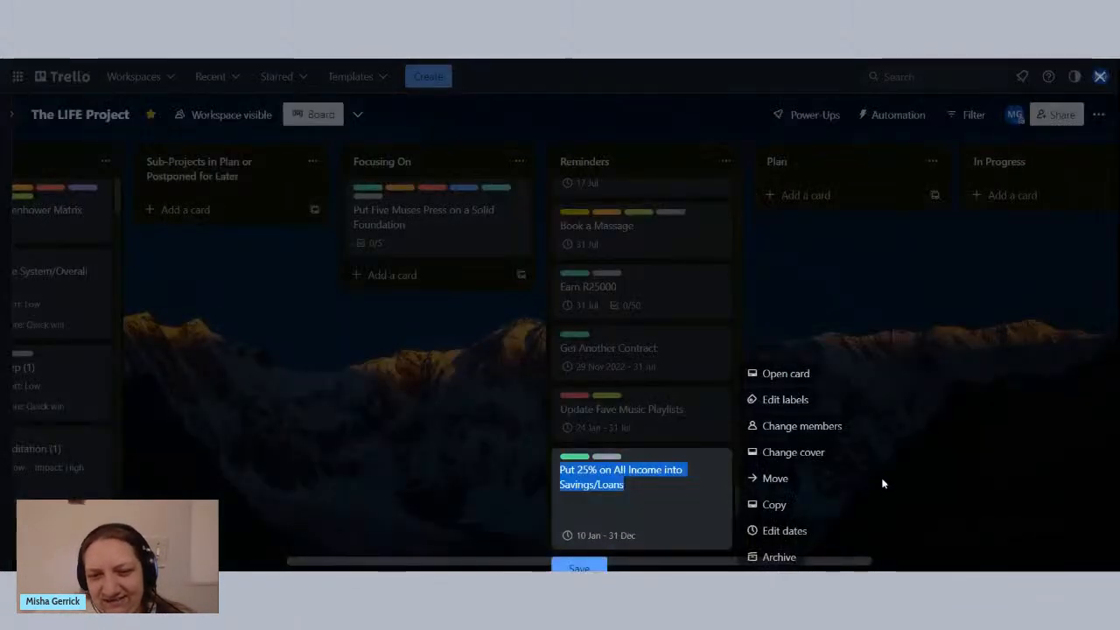
pyautogui.click(788, 517)
pyautogui.click(335, 457)
pyautogui.click(719, 461)
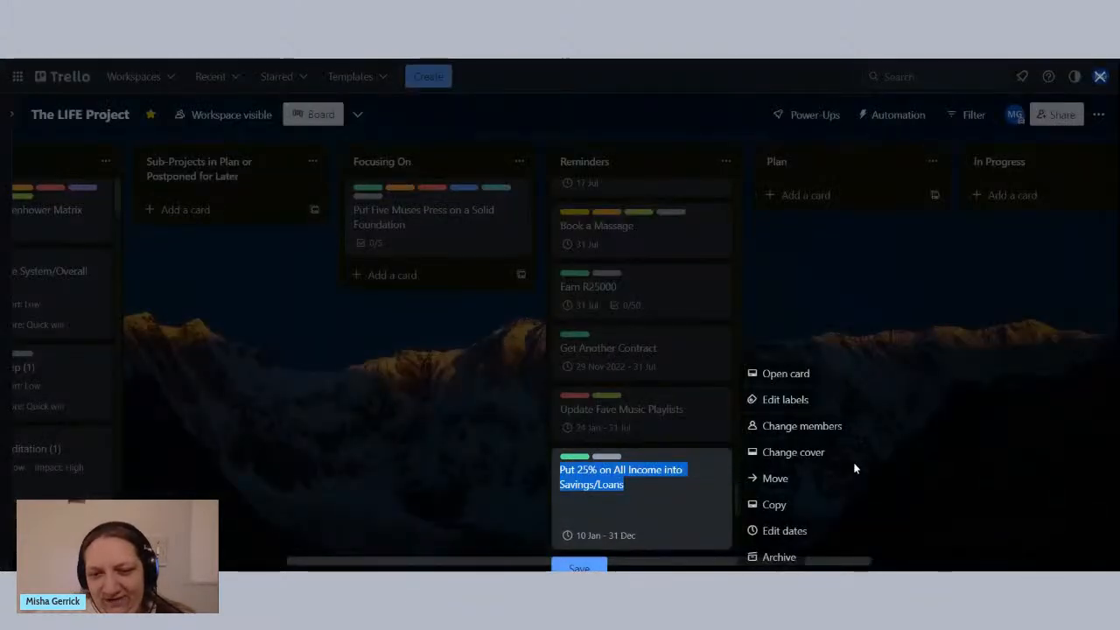
pyautogui.click(777, 478)
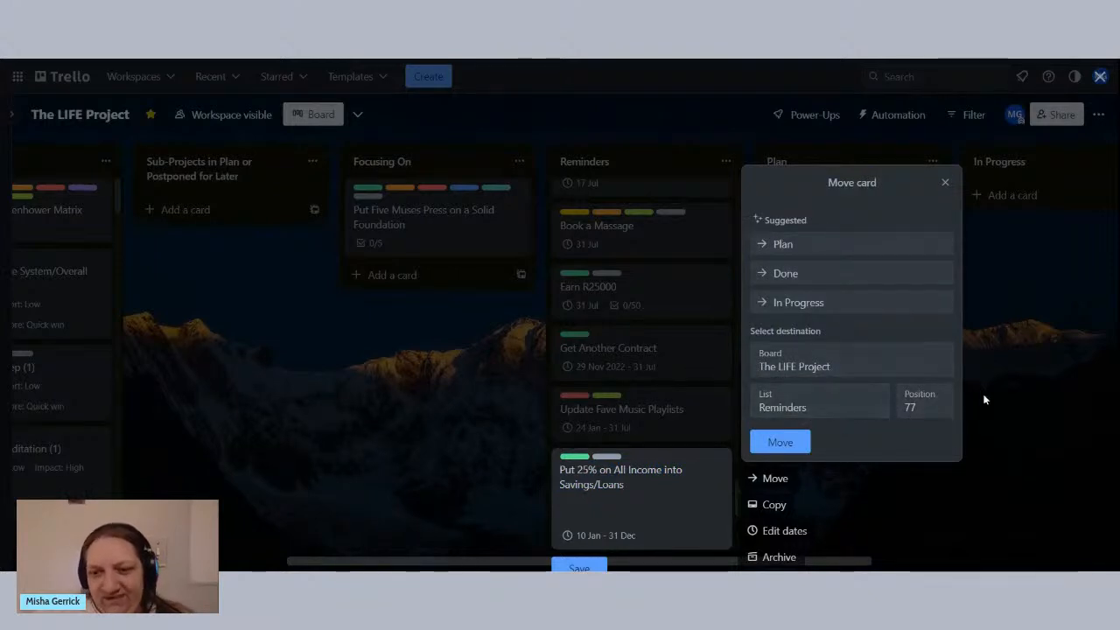
pyautogui.click(392, 396)
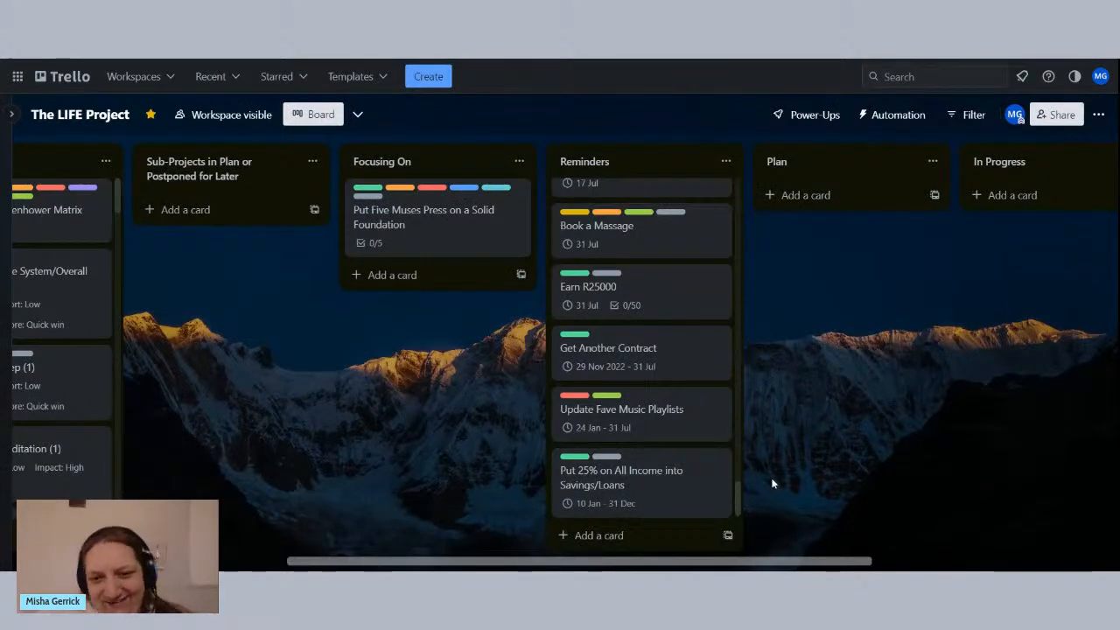
pyautogui.moveTo(740, 503); pyautogui.dragTo(734, 191)
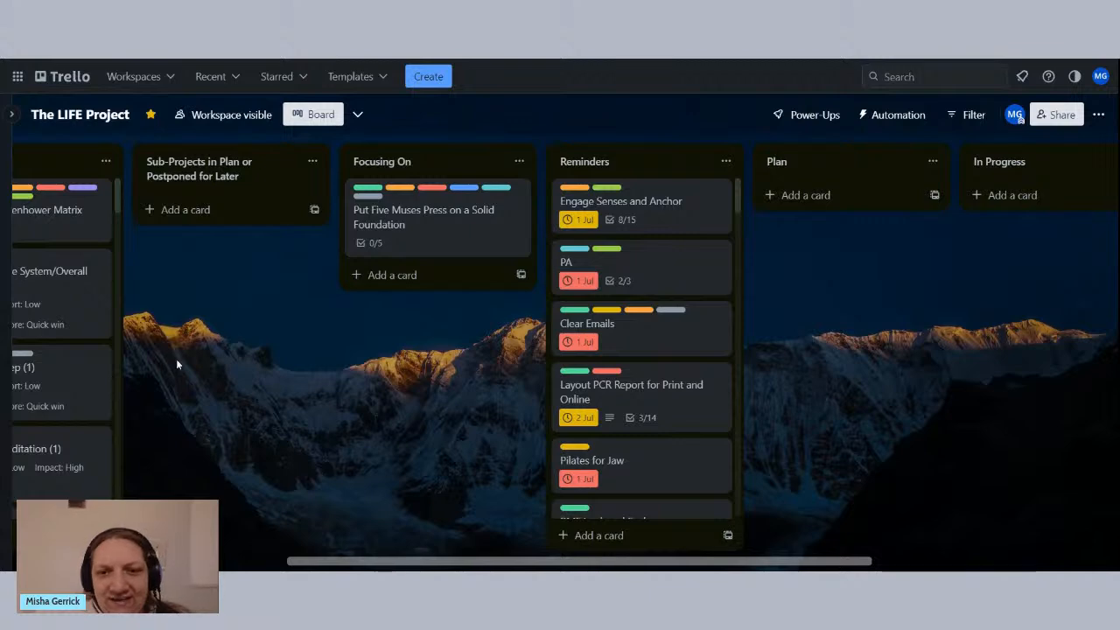
# Step: Move the Sub-Projects Eisenhower Matrix card from Sub-Projects to the Sub-Projects in Plan or Postponed for Later list
pyautogui.moveTo(176, 358); pyautogui.dragTo(407, 363)
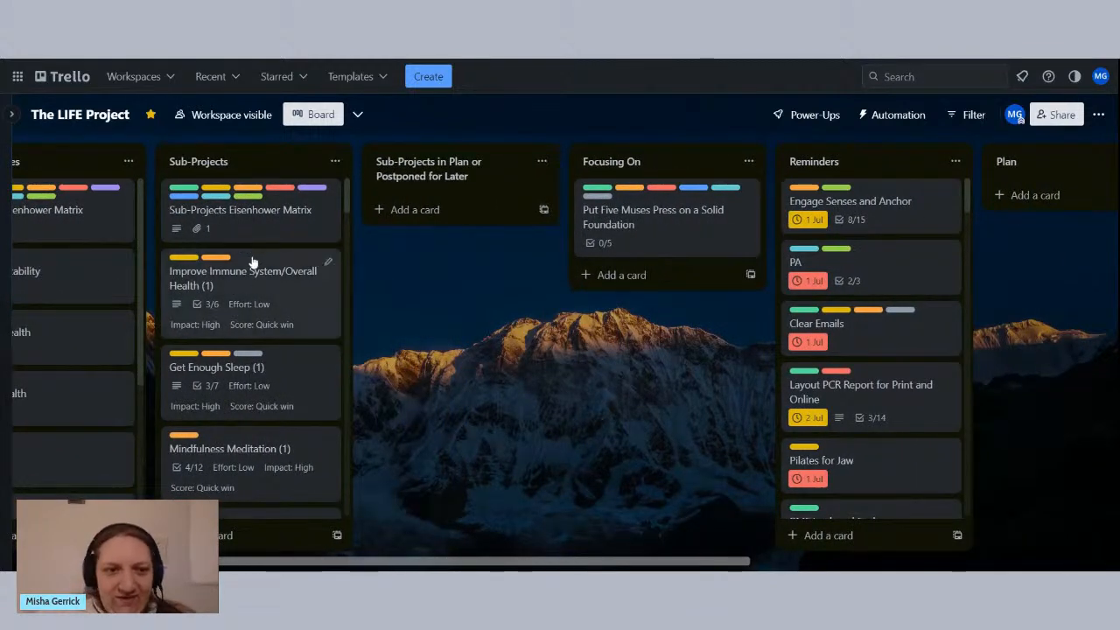
pyautogui.moveTo(249, 206); pyautogui.dragTo(470, 226)
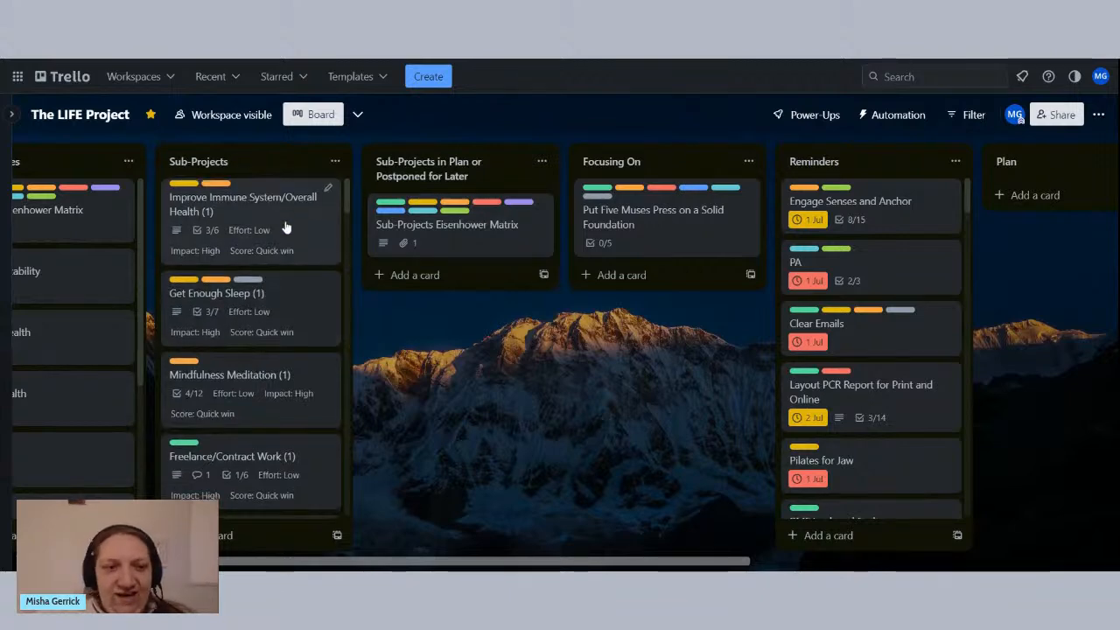
pyautogui.scroll(-5, 285, 228)
pyautogui.scroll(5, 286, 229)
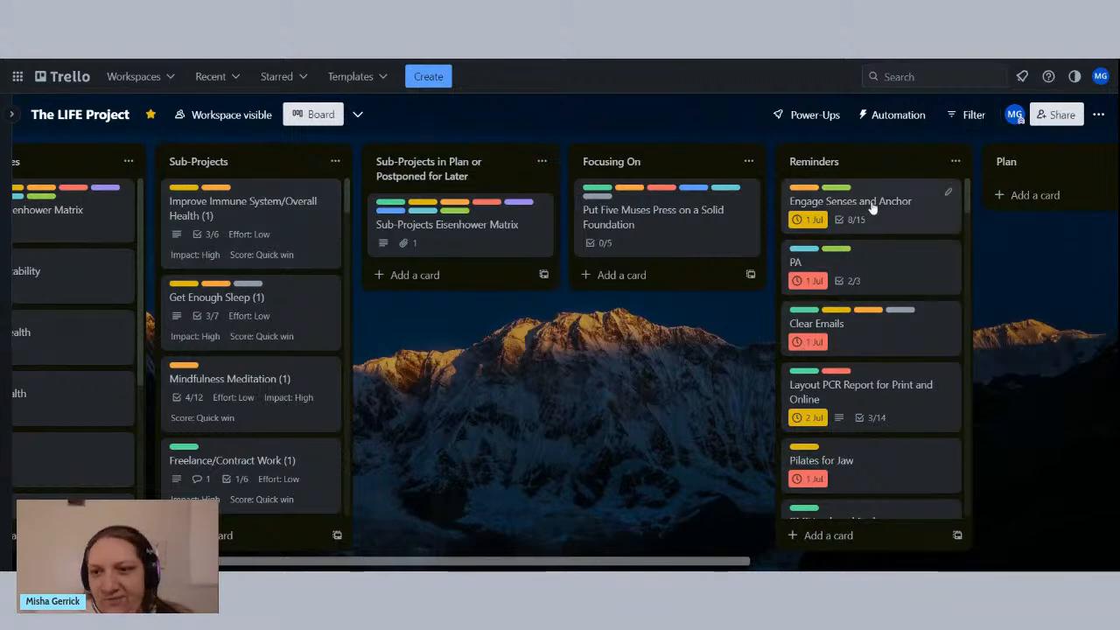
# Step: Add the Financial Stability, Physical Health, Creativity, Faith, Relationships, Expansion and ARDI Mitigation labels to the Engage Senses and Anchor card in Reminders
pyautogui.scroll(-1, 873, 238)
pyautogui.scroll(1, 873, 238)
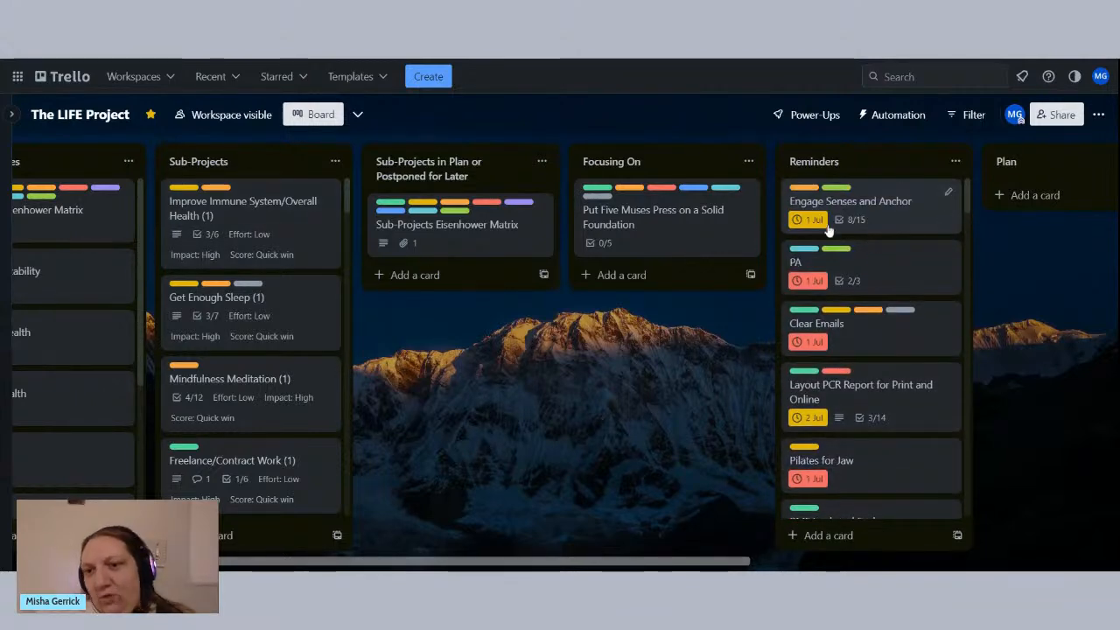
pyautogui.click(864, 205)
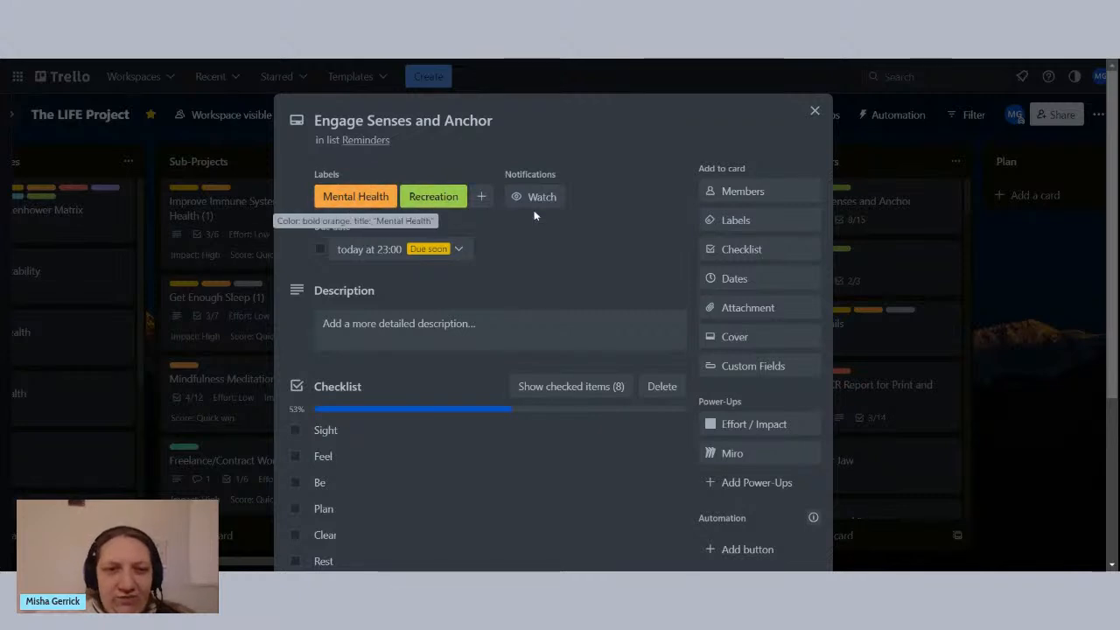
pyautogui.click(482, 200)
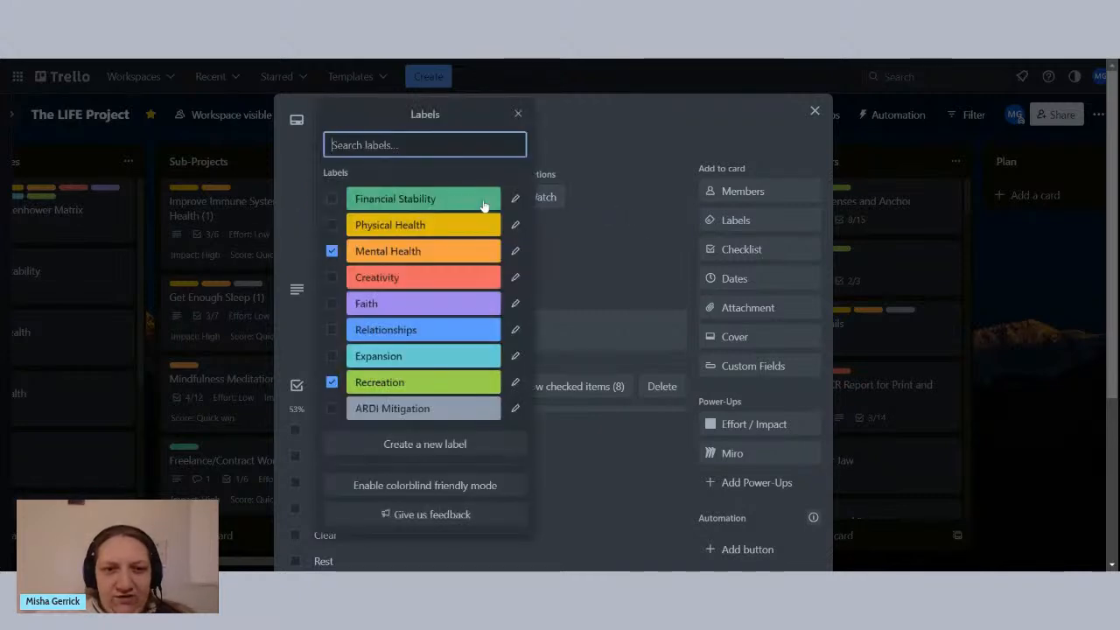
pyautogui.click(414, 225)
pyautogui.click(420, 277)
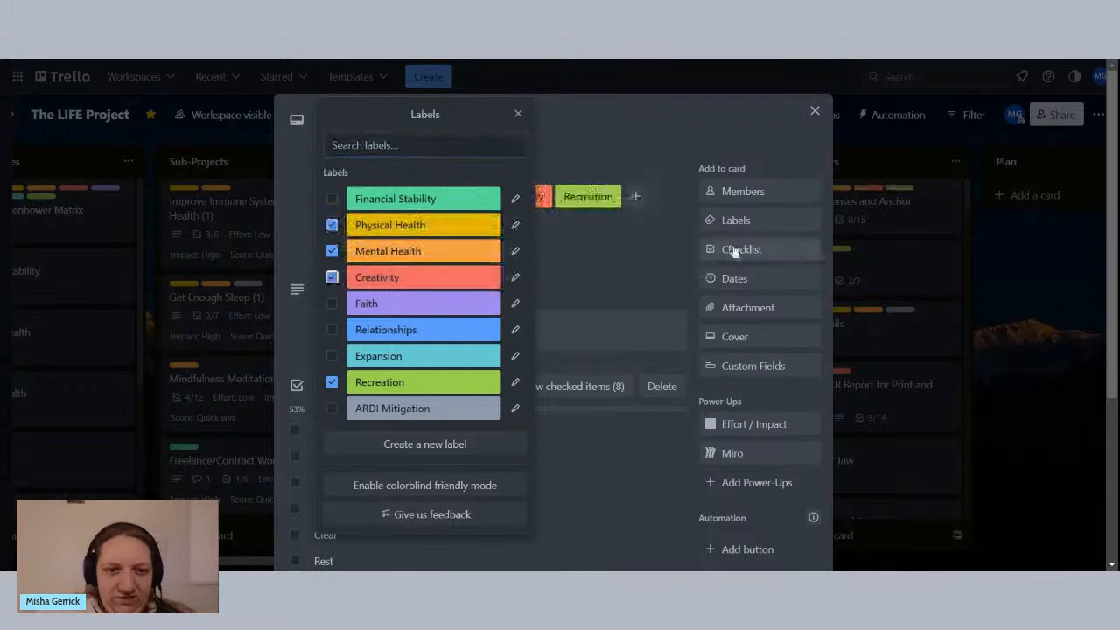
pyautogui.click(401, 200)
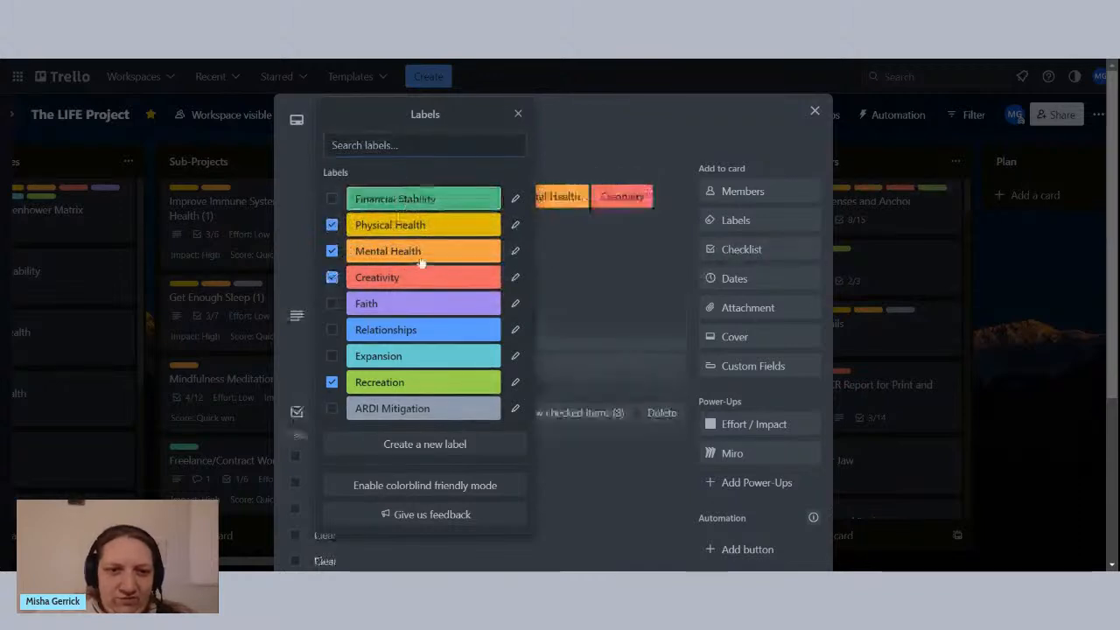
pyautogui.click(412, 304)
pyautogui.click(420, 331)
pyautogui.click(427, 356)
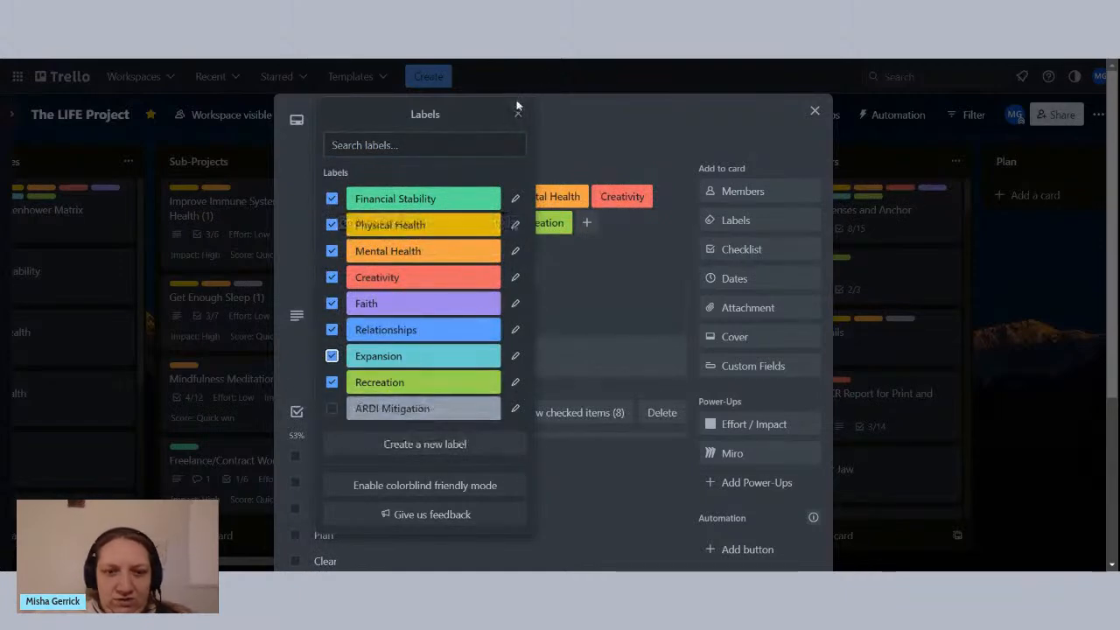
pyautogui.click(429, 410)
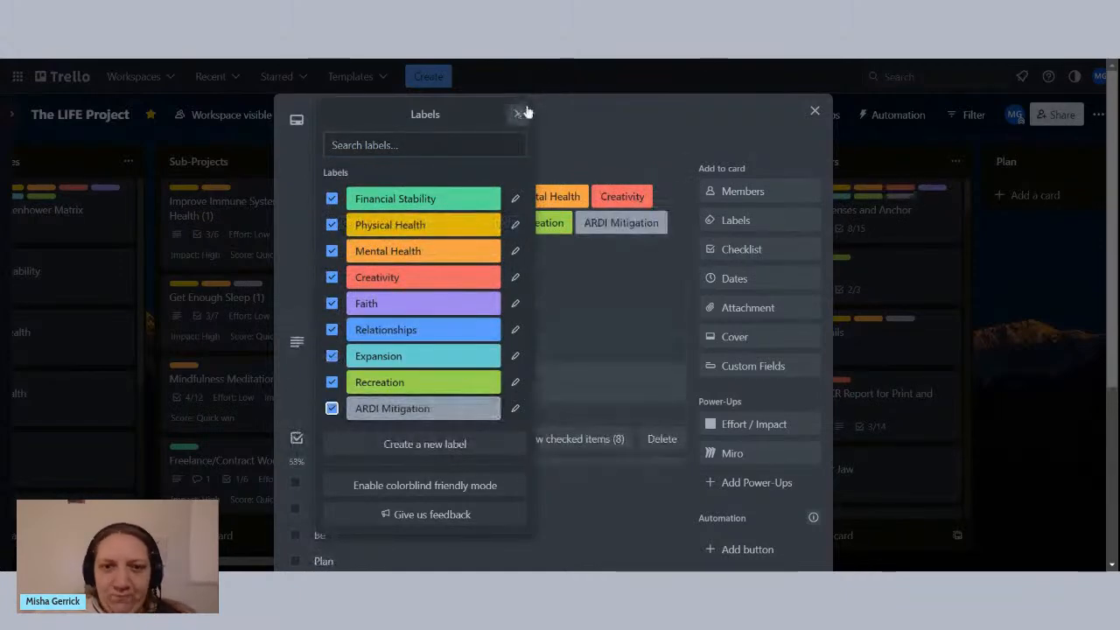
pyautogui.click(518, 113)
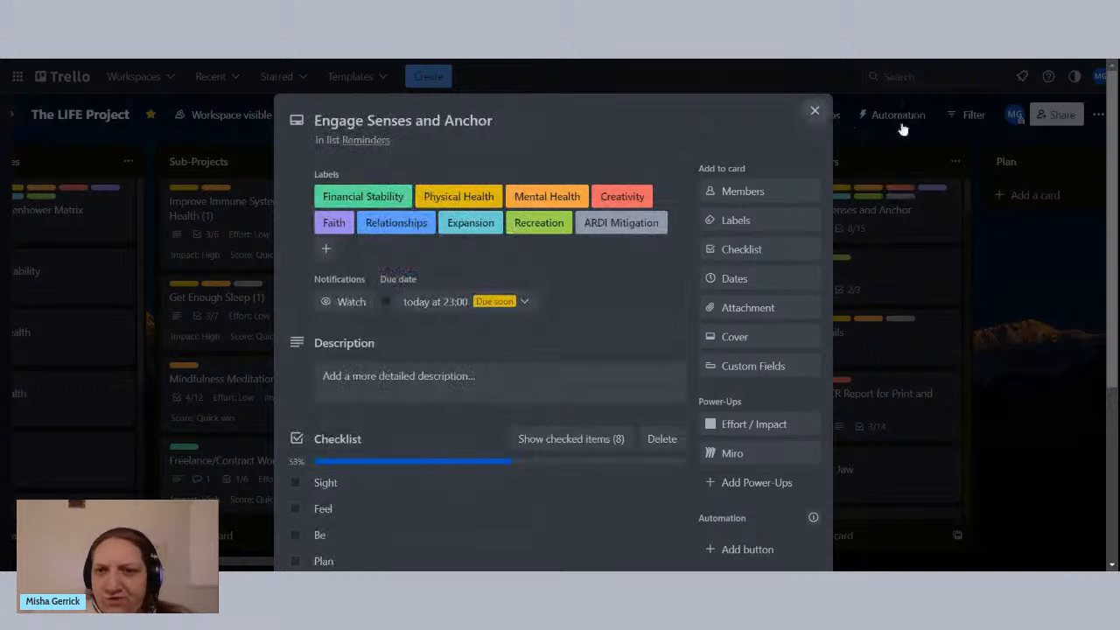
pyautogui.click(1036, 153)
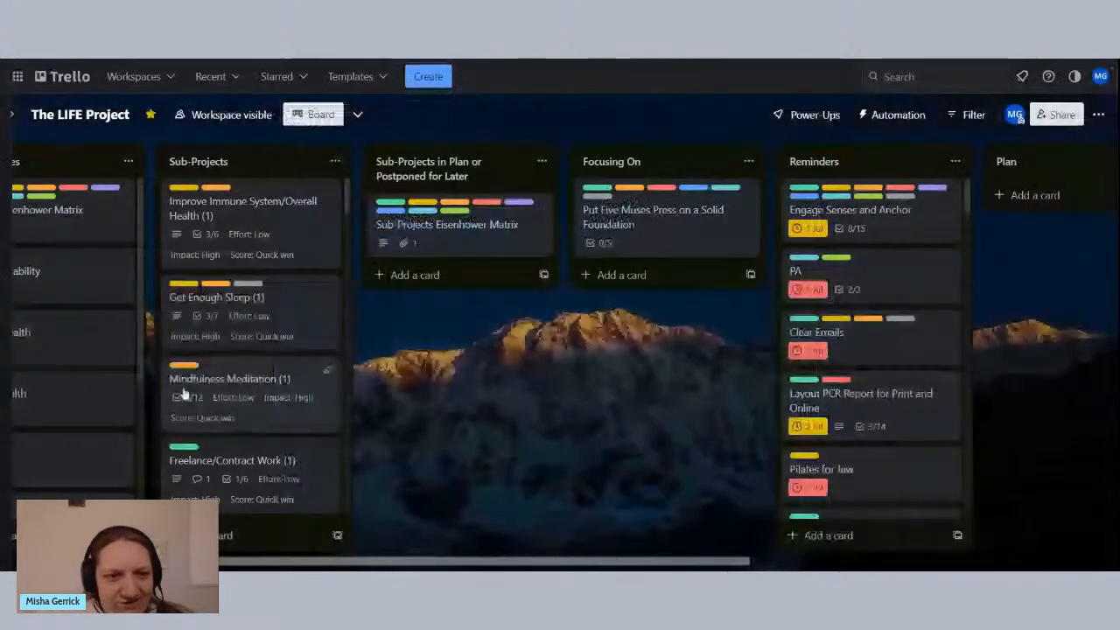
# Step: In the Improve Immune System/Overall Health (1) card's description, mark Healthier eating habits under RISK with a bold "Done"
pyautogui.click(250, 224)
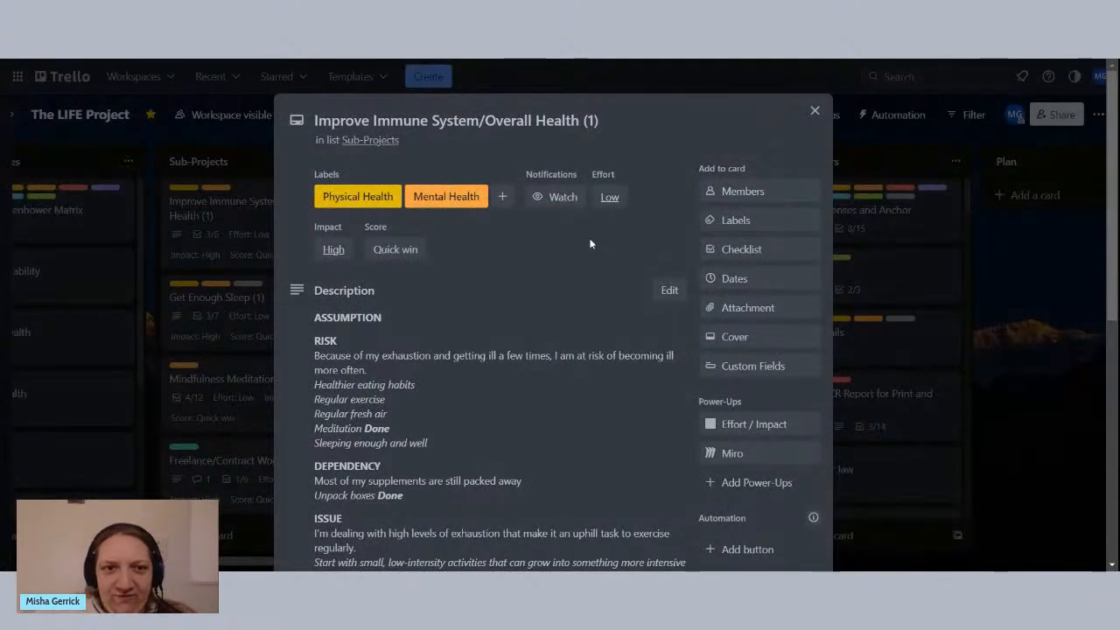
pyautogui.scroll(-5, 590, 243)
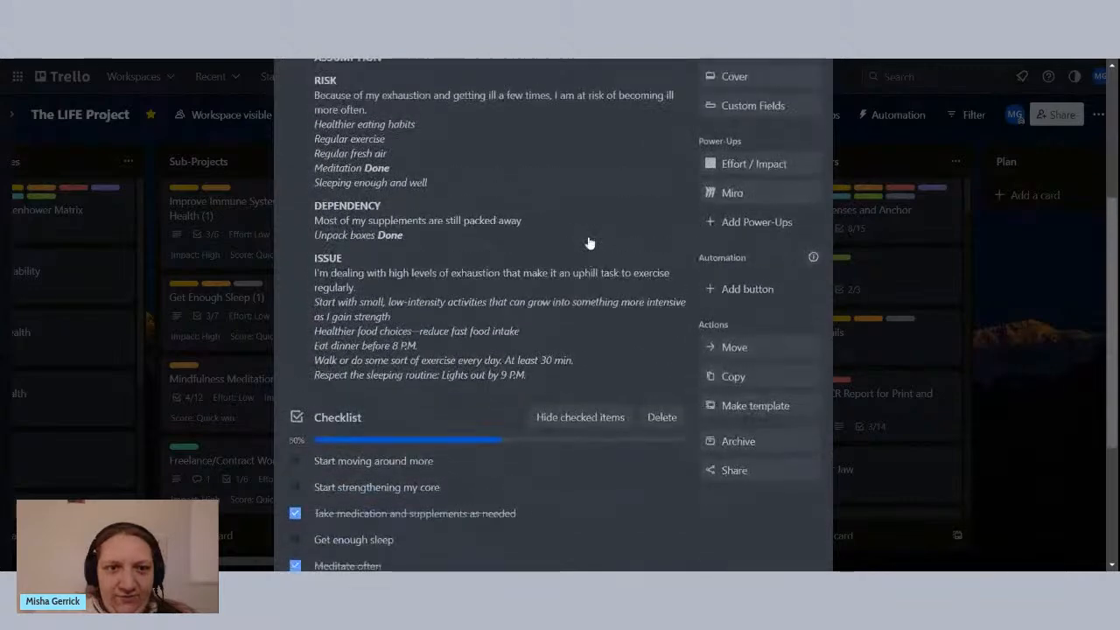
pyautogui.scroll(3, 590, 243)
pyautogui.scroll(-1, 590, 243)
pyautogui.scroll(3, 590, 243)
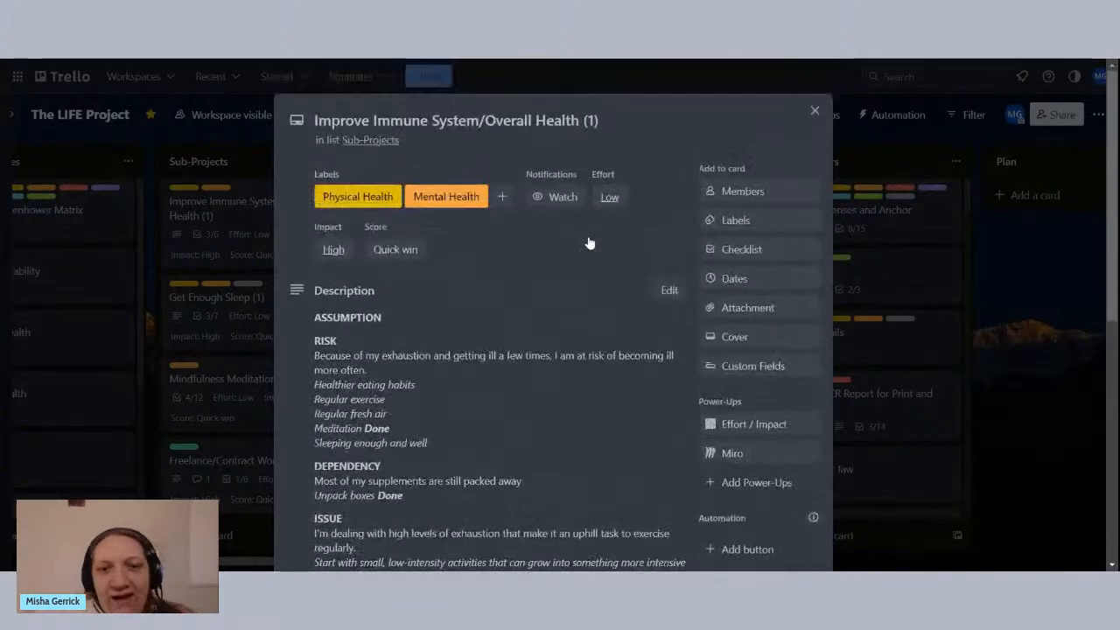
pyautogui.scroll(-2, 590, 243)
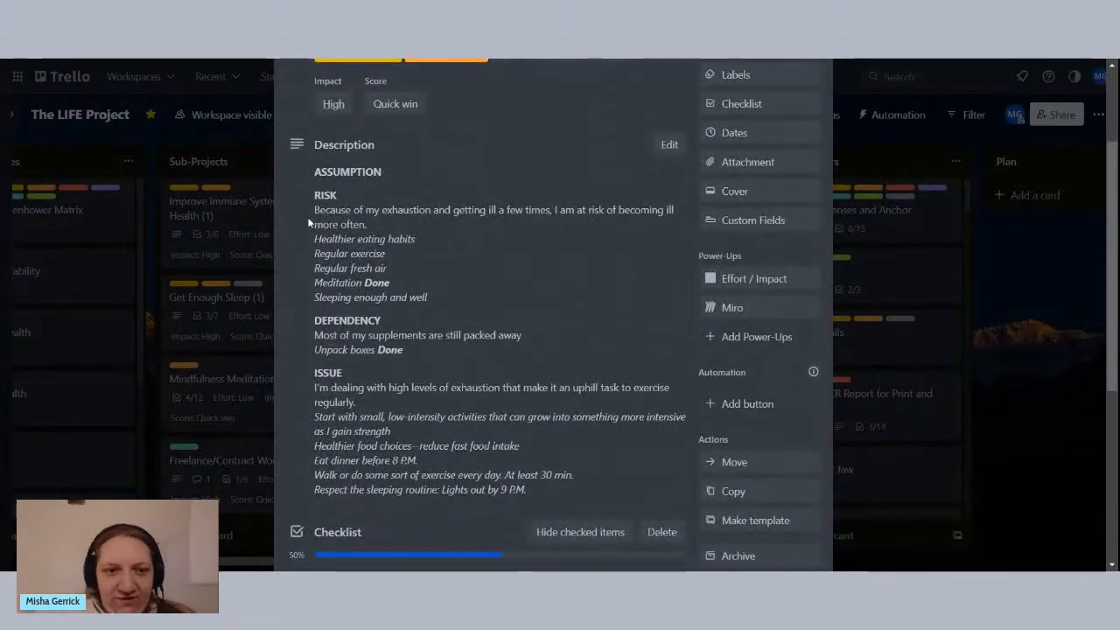
pyautogui.click(596, 266)
pyautogui.scroll(-2, 501, 350)
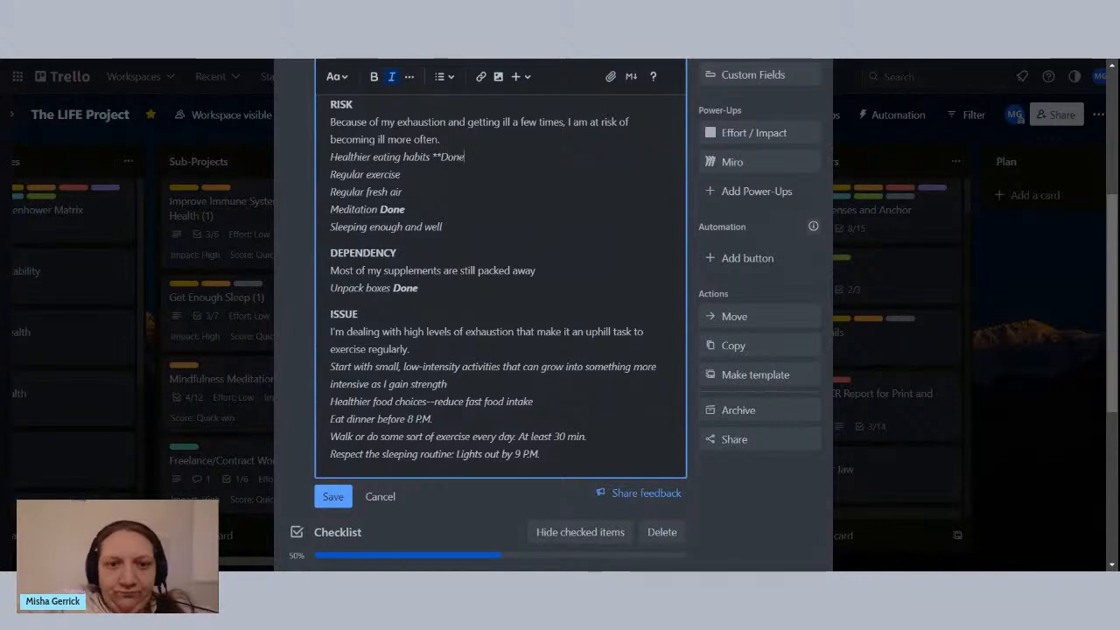
pyautogui.write('**')
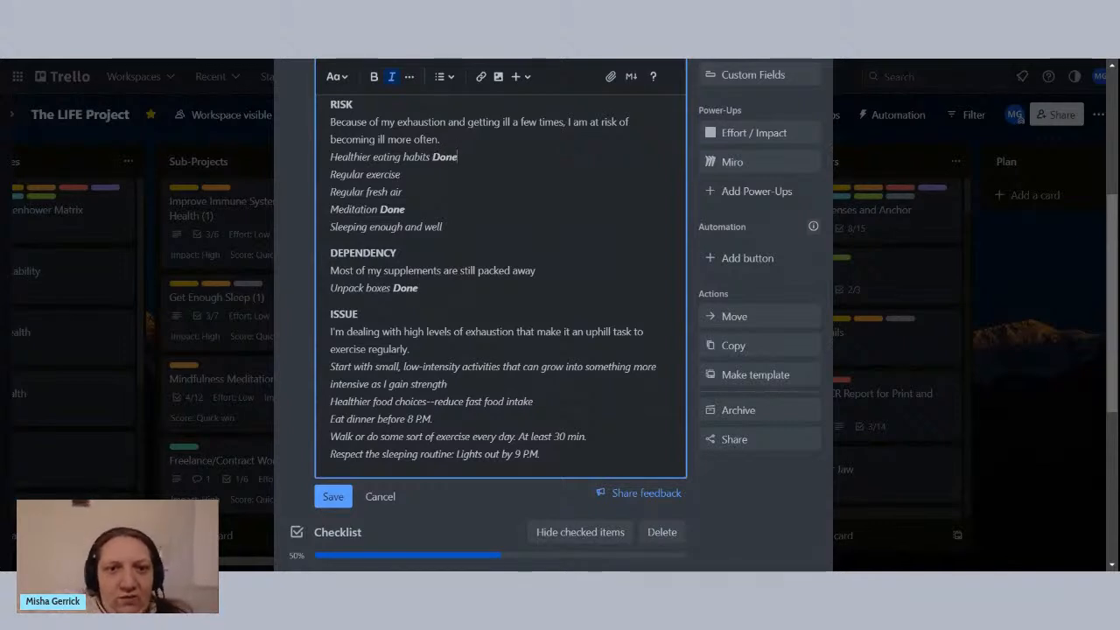
pyautogui.hotkey('ctrl', 'shift', 'Left')
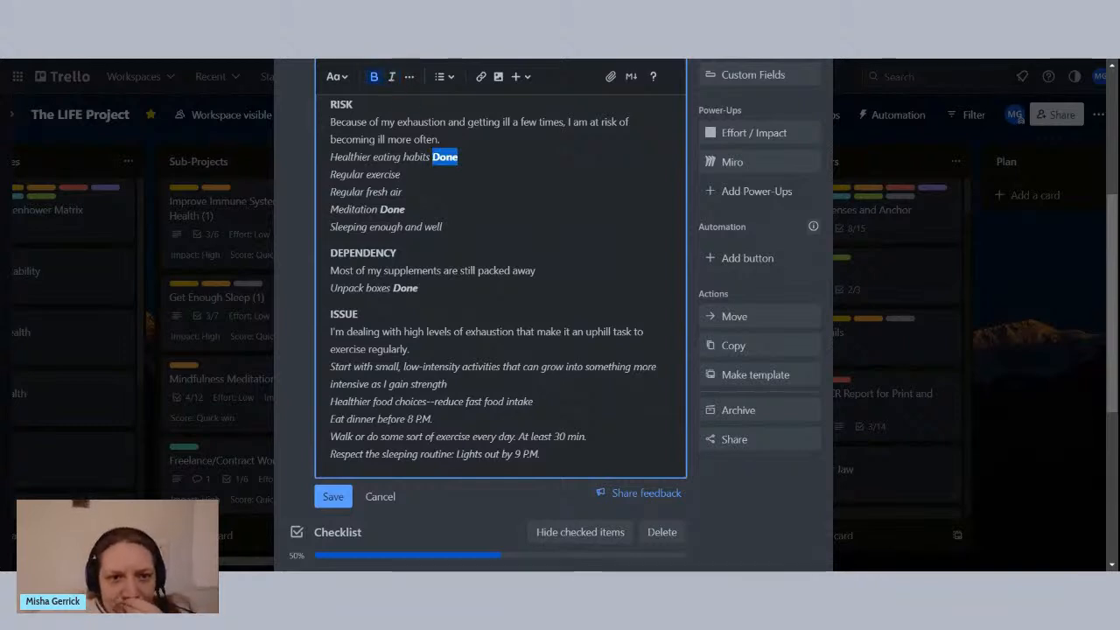
# Step: Add a bold "Done" after Regular exercise and Regular fresh air, save the description and close the card
pyautogui.click(401, 174)
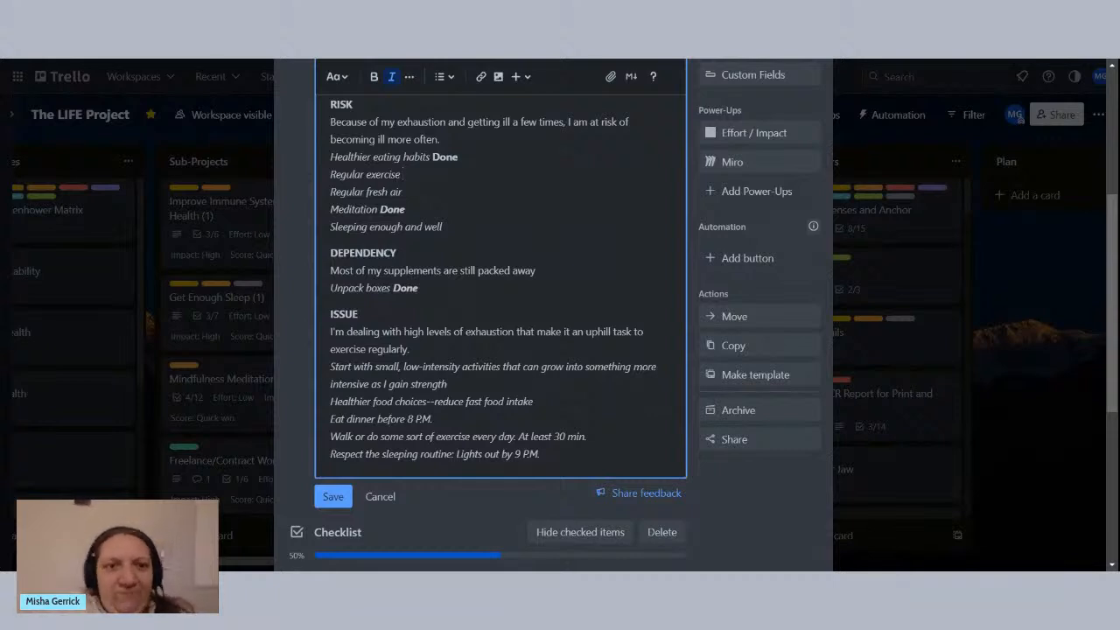
pyautogui.click(374, 76)
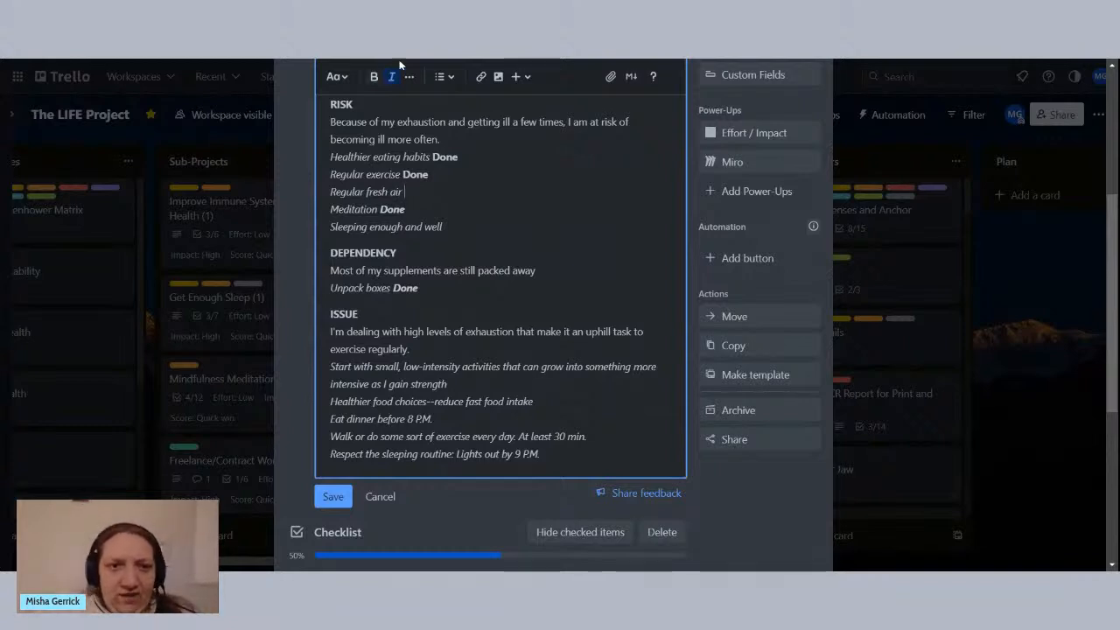
pyautogui.click(374, 76)
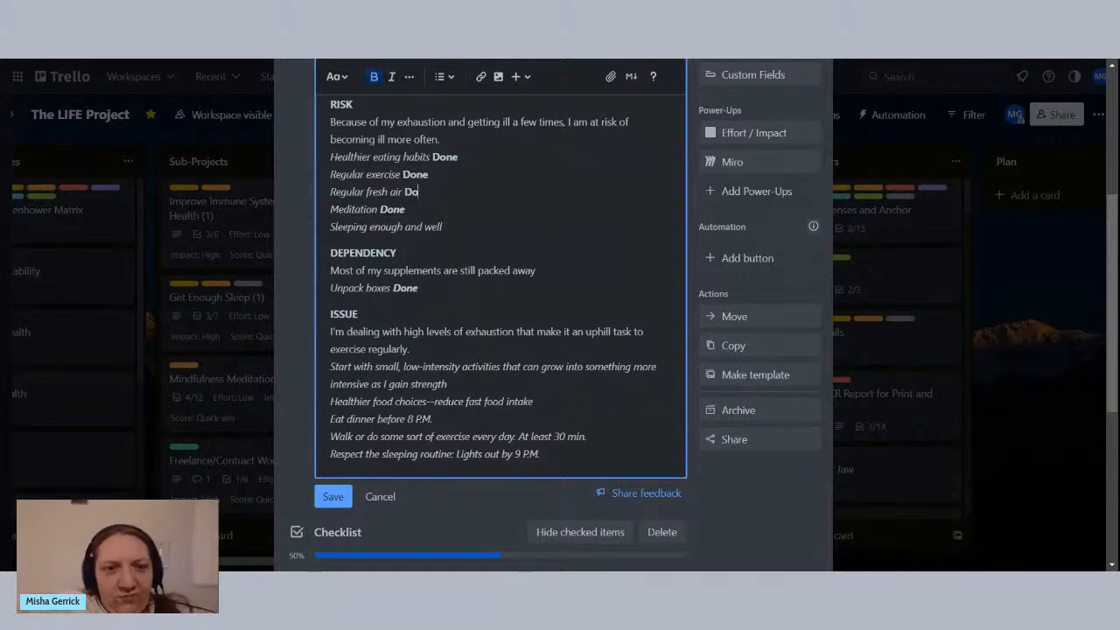
pyautogui.write('Done')
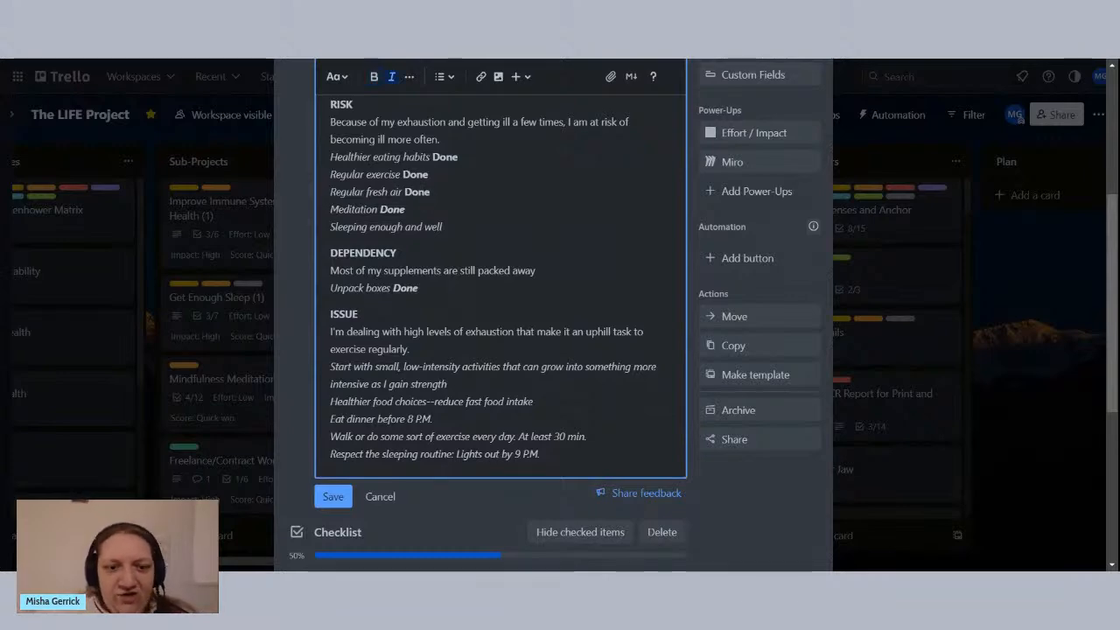
pyautogui.click(333, 496)
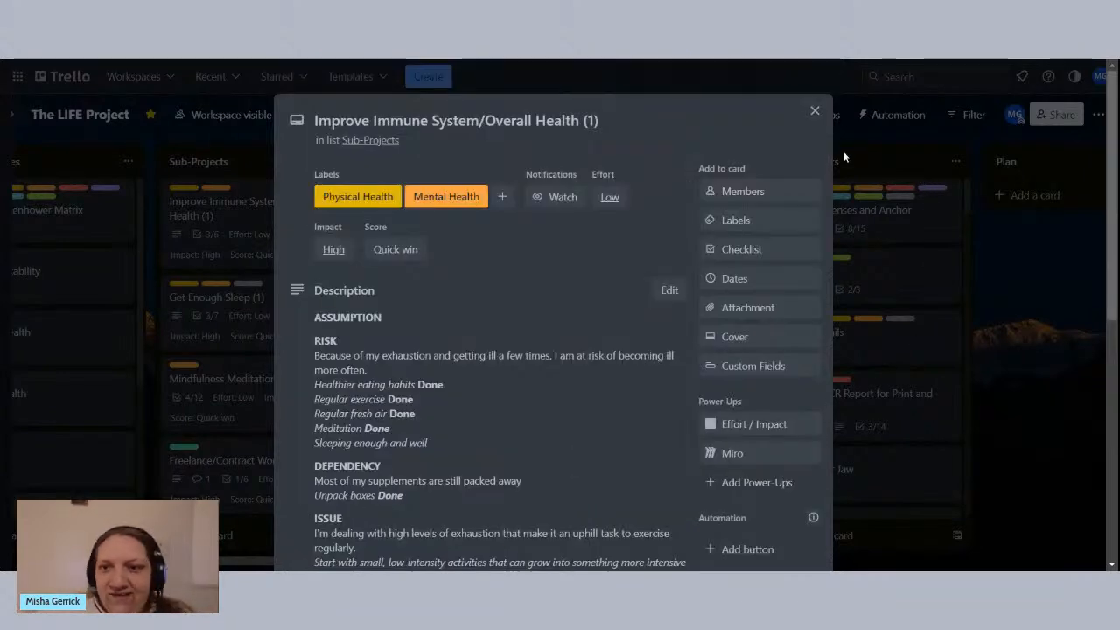
pyautogui.click(814, 111)
# Step: Look through the Reminders list as far as the daily routine cards and check the Feed Chewie card's details
pyautogui.hscroll(2, 926, 364)
pyautogui.hscroll(5, 927, 364)
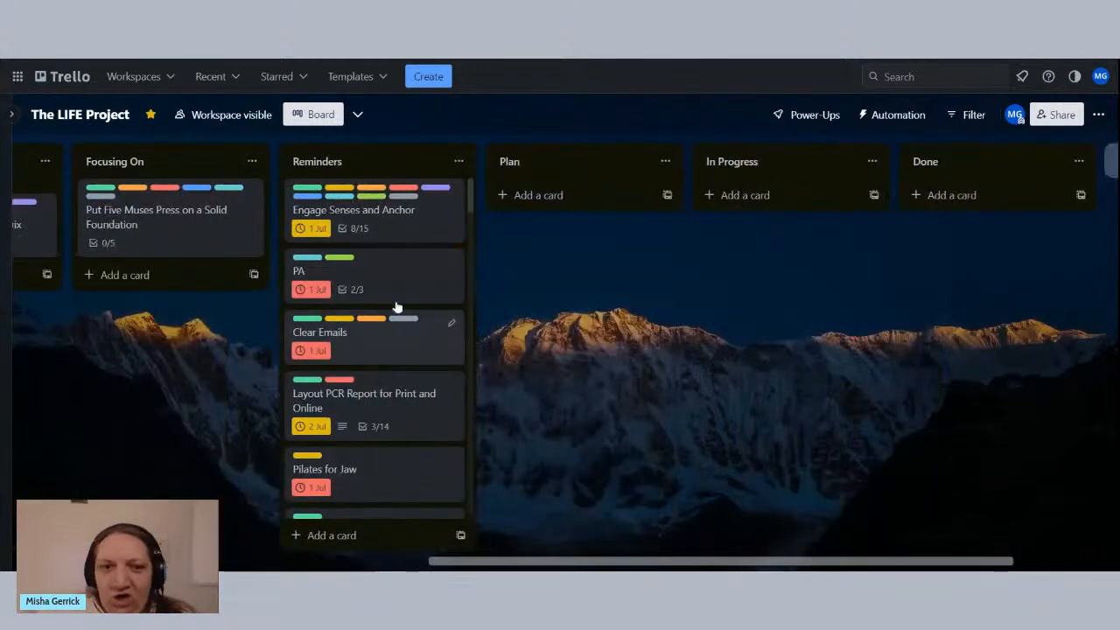
pyautogui.scroll(-5, 363, 288)
pyautogui.scroll(-8, 362, 287)
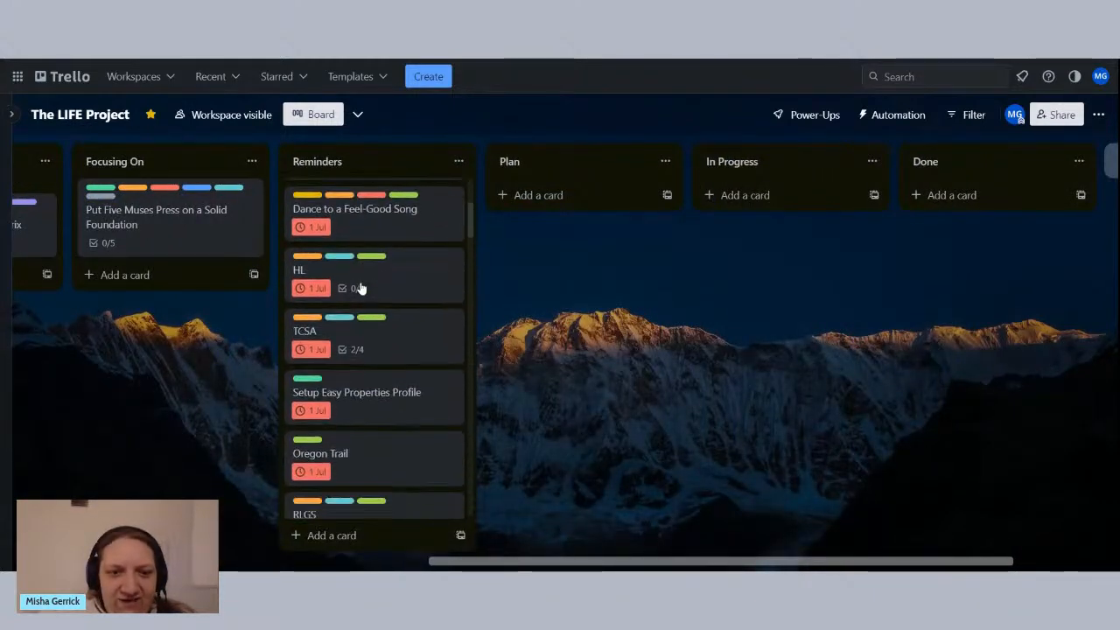
pyautogui.scroll(-10, 362, 287)
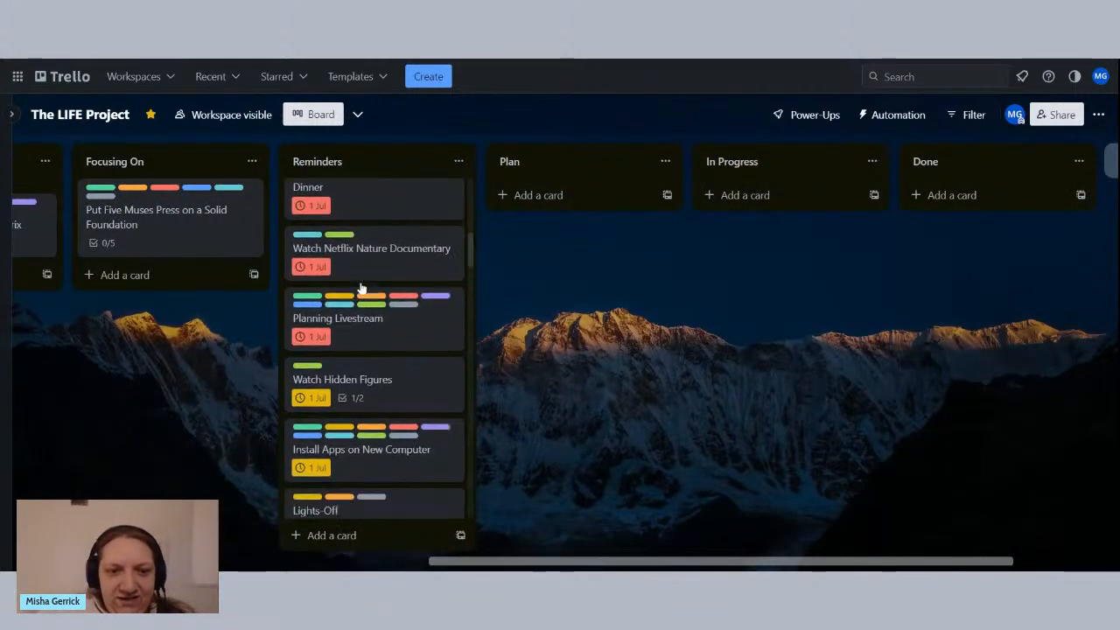
pyautogui.scroll(-8, 362, 287)
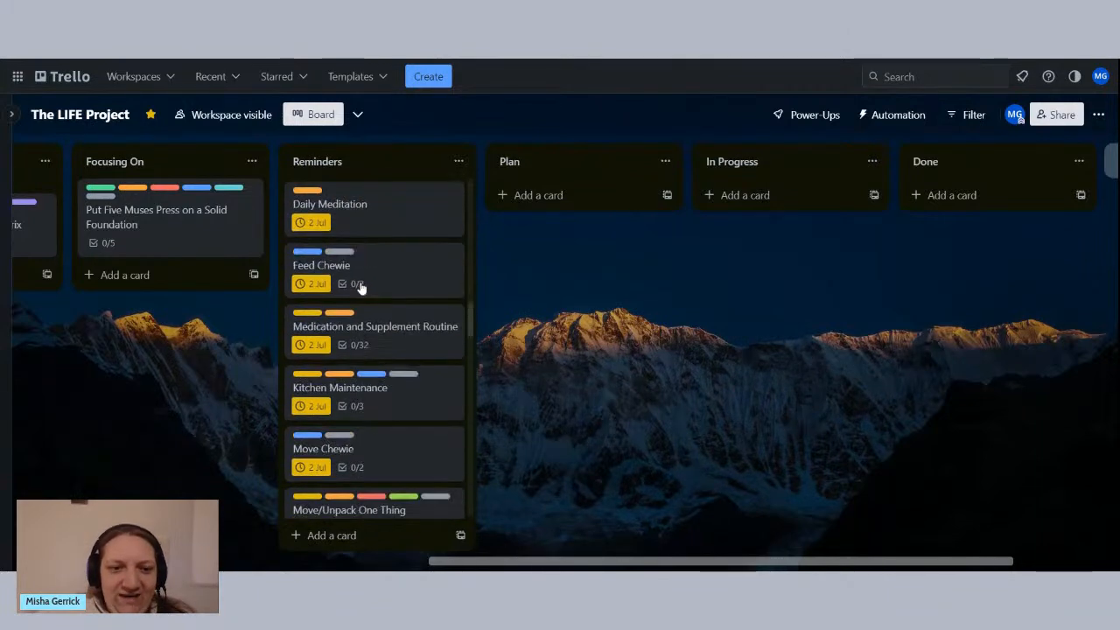
pyautogui.scroll(3, 362, 288)
pyautogui.press('Return')
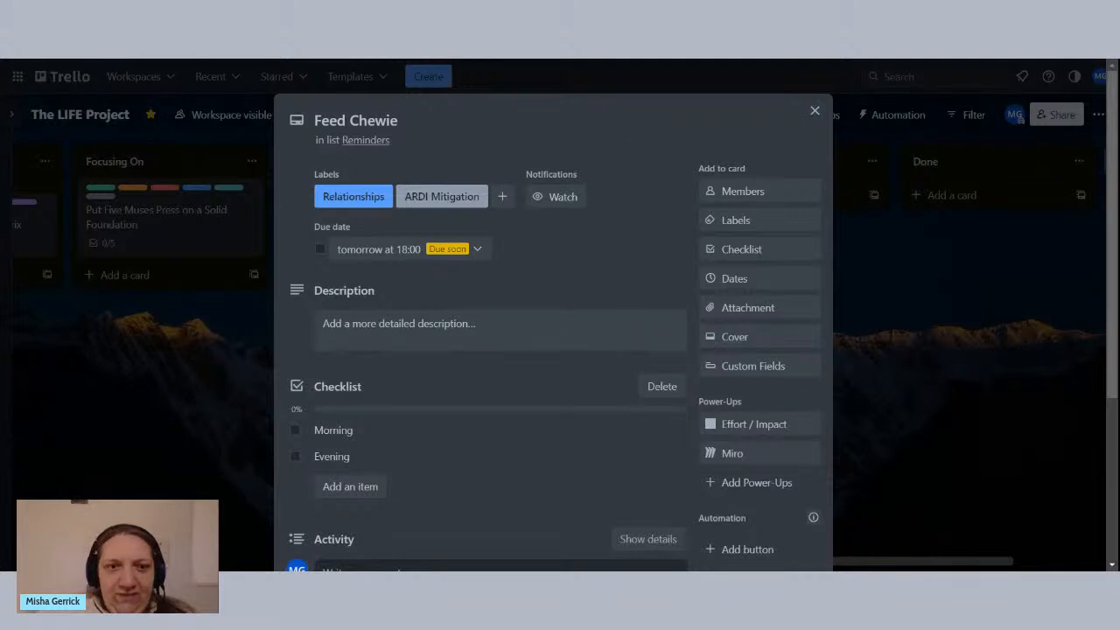
pyautogui.click(376, 120)
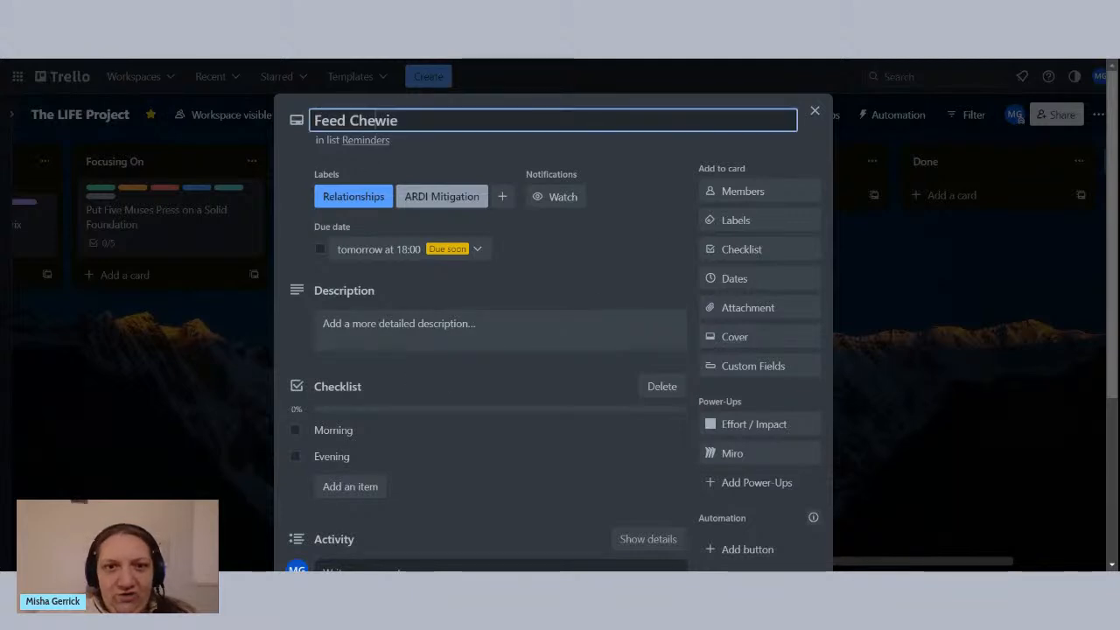
pyautogui.click(569, 256)
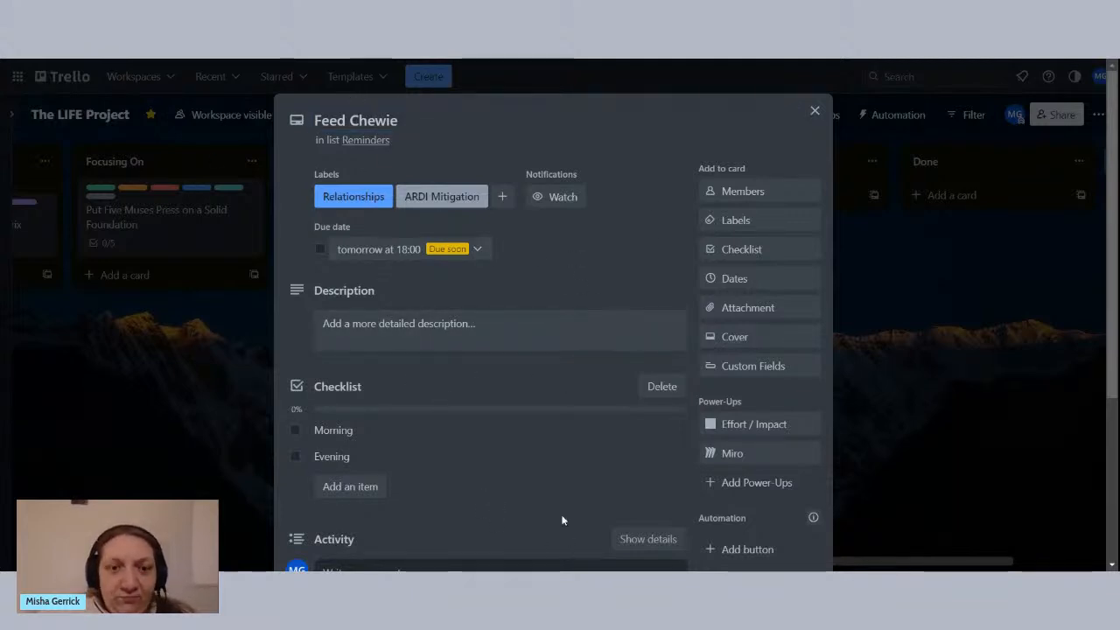
pyautogui.click(816, 113)
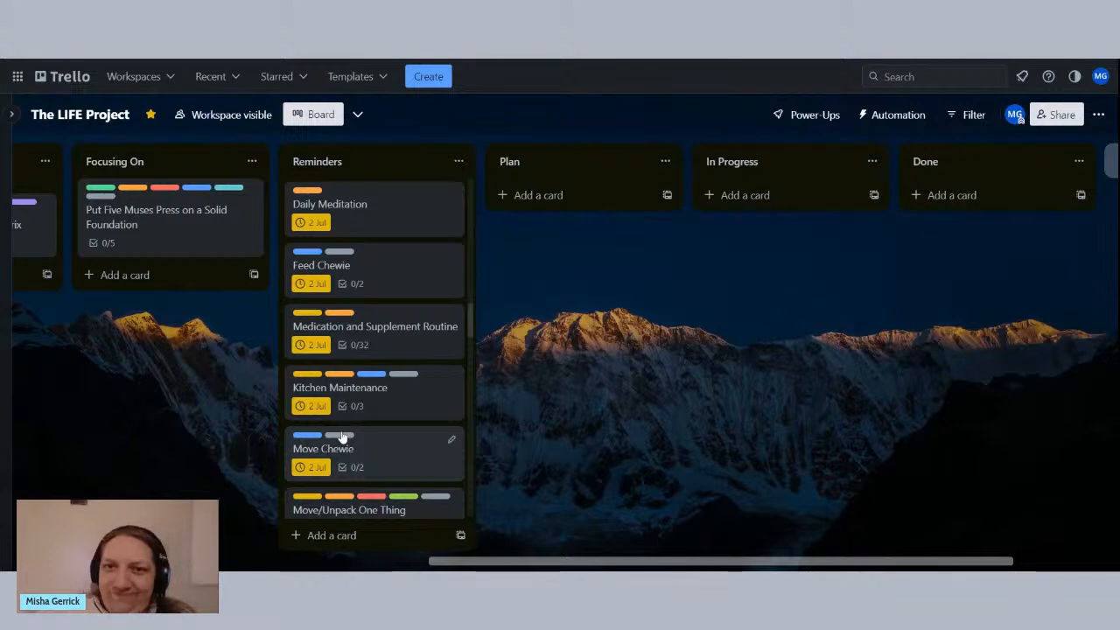
# Step: Reopen the Improve Immune System/Overall Health (1) card and add a bold "Done" after Sleeping enough and well in its description
pyautogui.moveTo(653, 419); pyautogui.dragTo(1102, 275)
pyautogui.moveTo(505, 364); pyautogui.dragTo(716, 351)
pyautogui.click(535, 230)
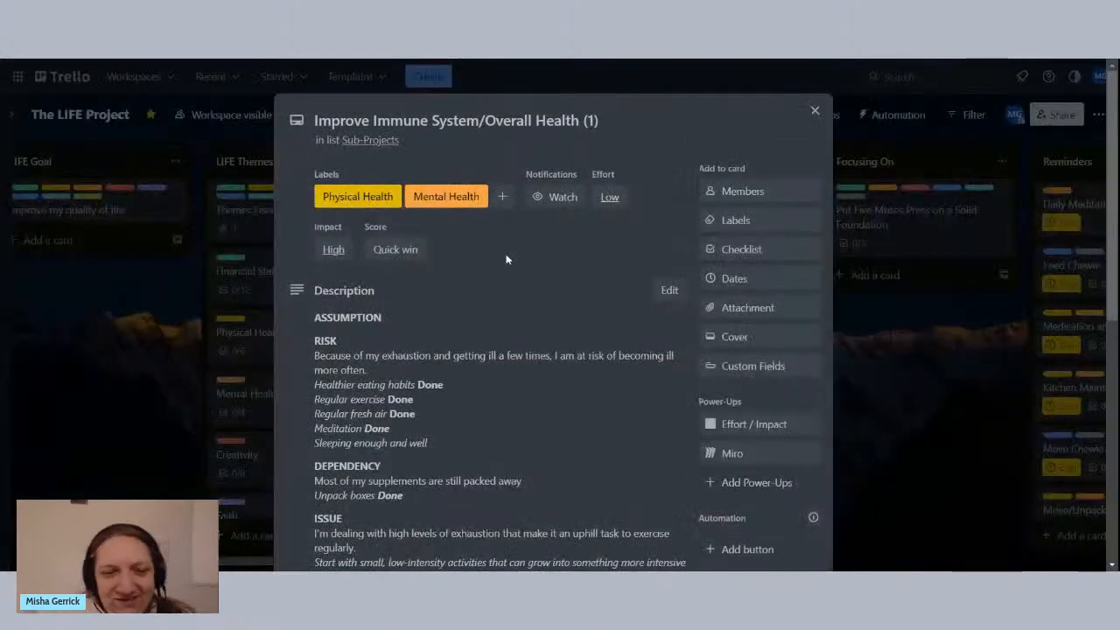
pyautogui.scroll(-3, 506, 259)
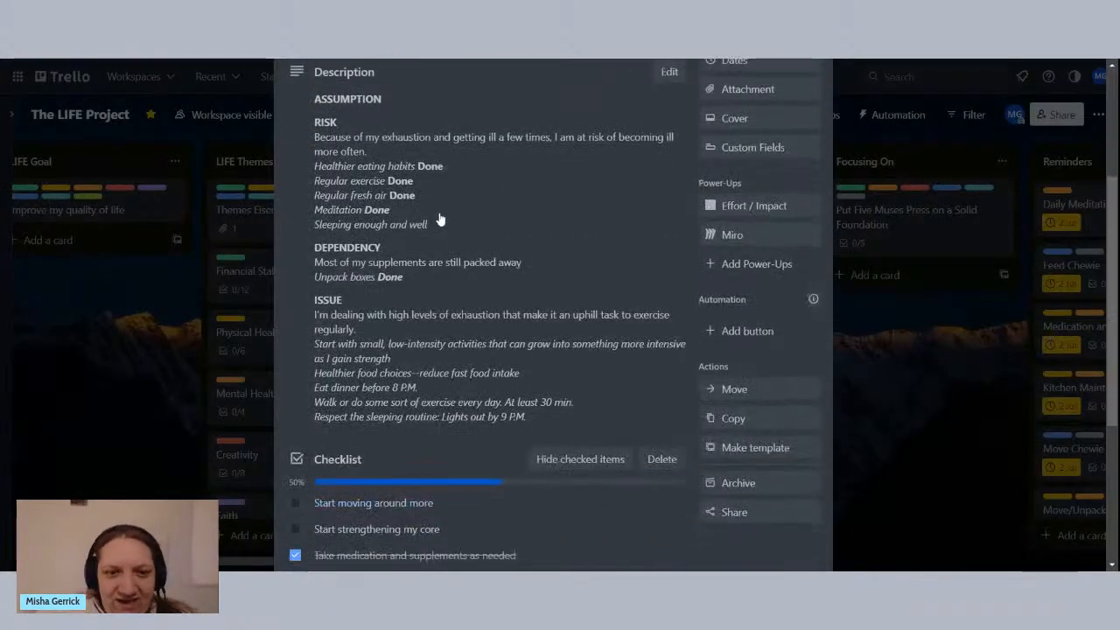
pyautogui.click(437, 230)
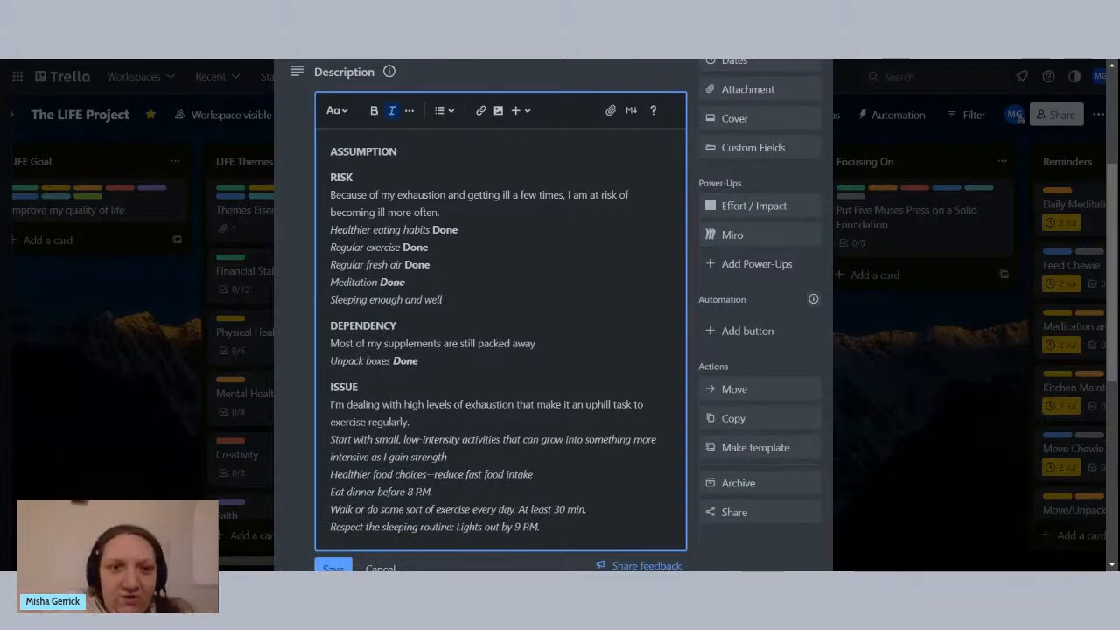
pyautogui.click(375, 113)
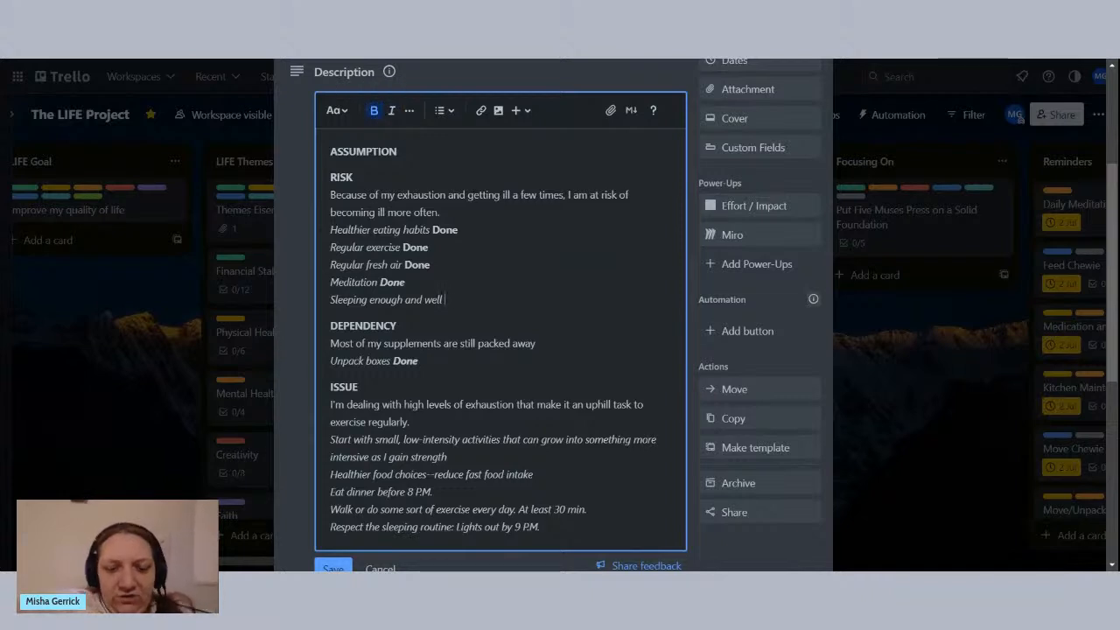
pyautogui.write('Done')
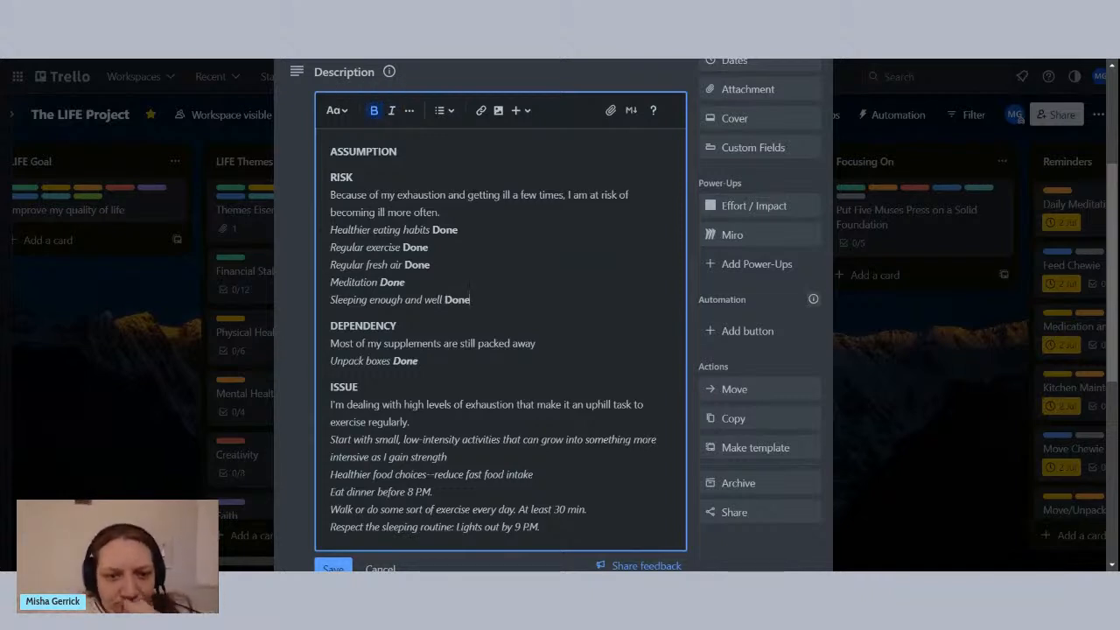
# Step: Under ISSUE in the description, add a bold "In progress" after the action about starting with small, low-intensity activities
pyautogui.scroll(-2, 560, 315)
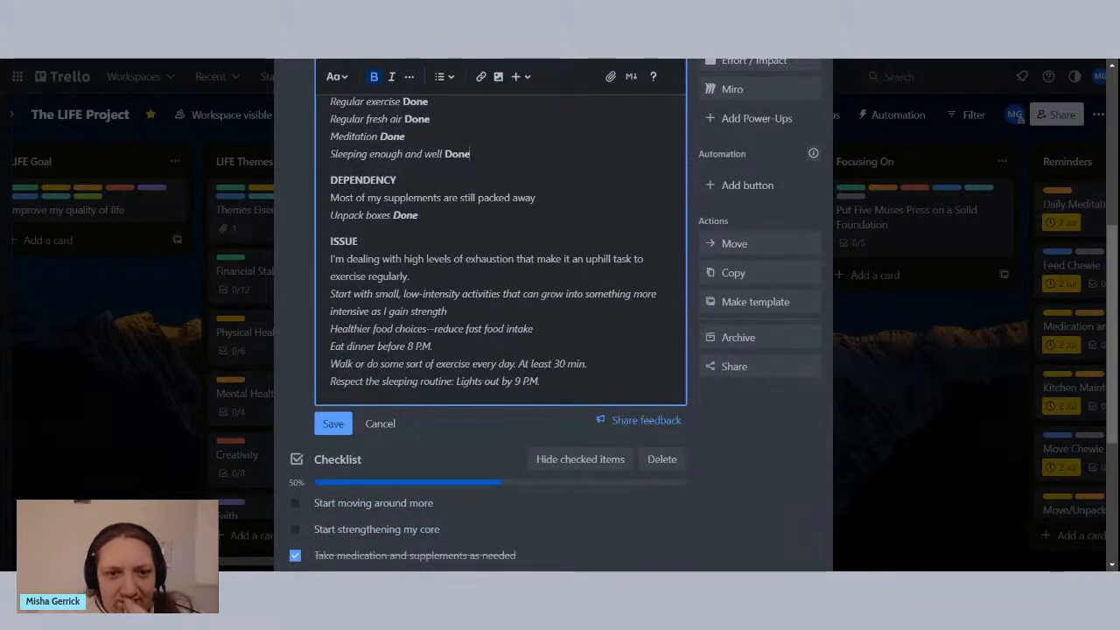
pyautogui.scroll(5, 500, 352)
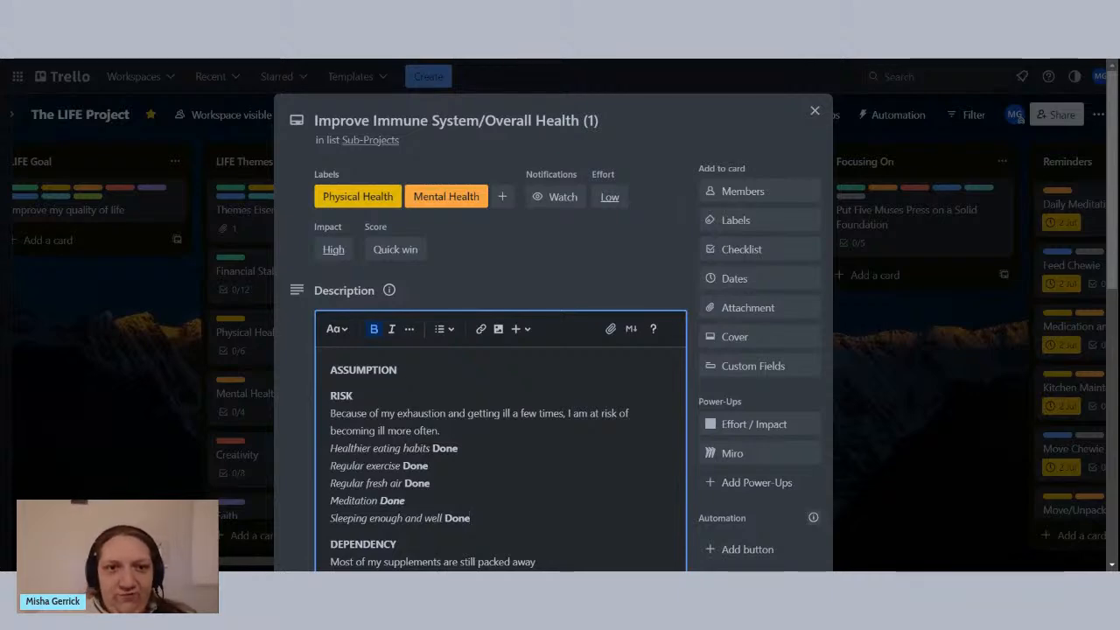
pyautogui.scroll(-5, 501, 351)
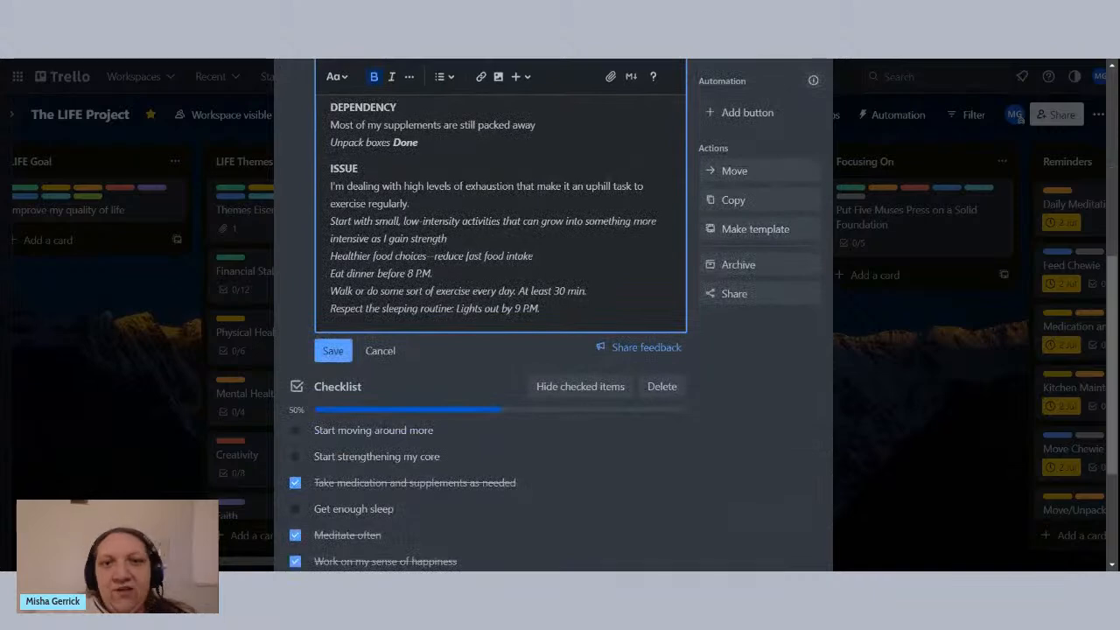
pyautogui.scroll(2, 500, 352)
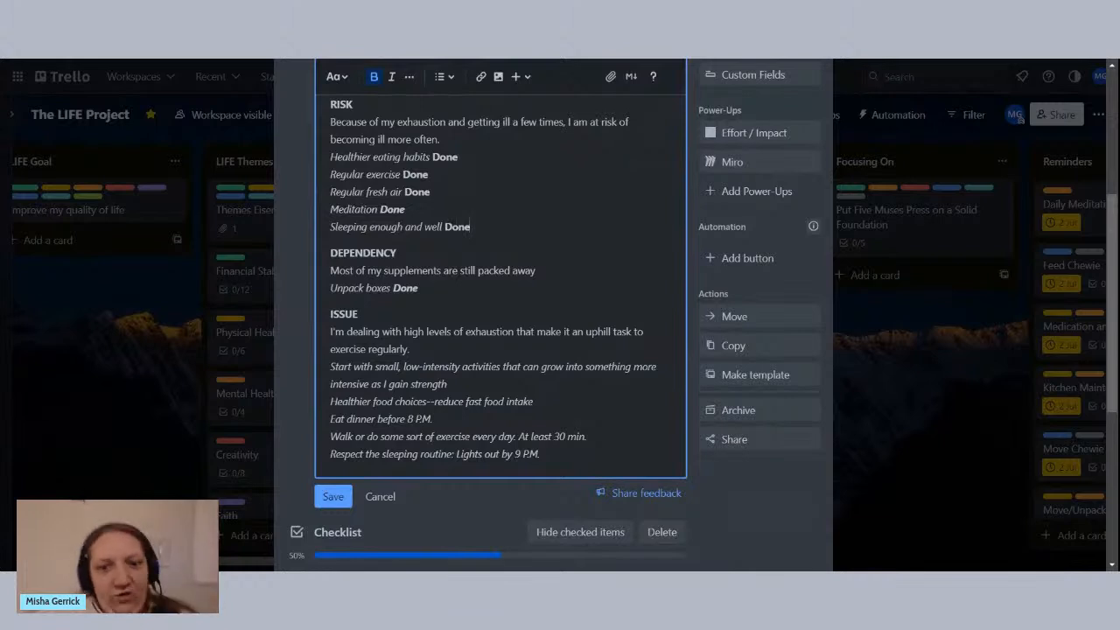
pyautogui.scroll(-3, 553, 315)
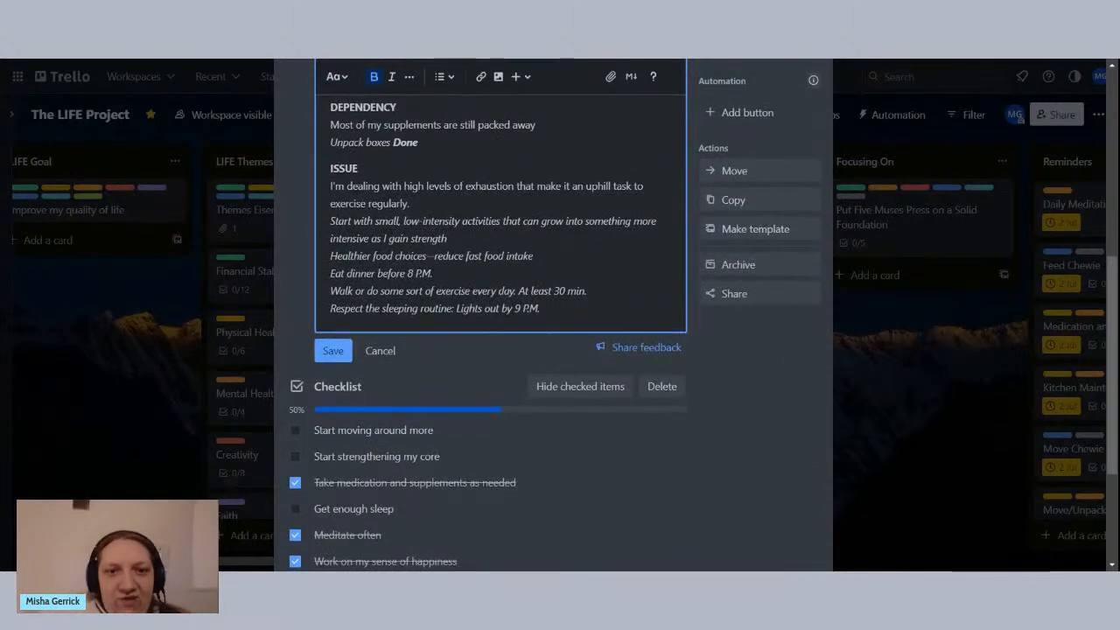
pyautogui.moveTo(410, 203); pyautogui.dragTo(330, 189)
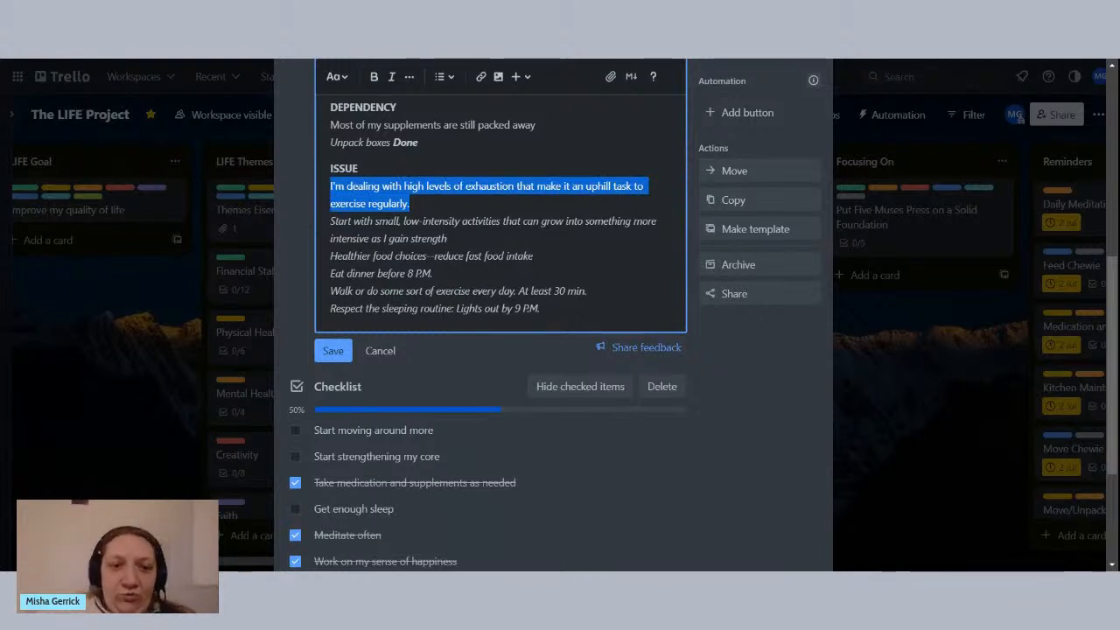
pyautogui.scroll(-1, 500, 315)
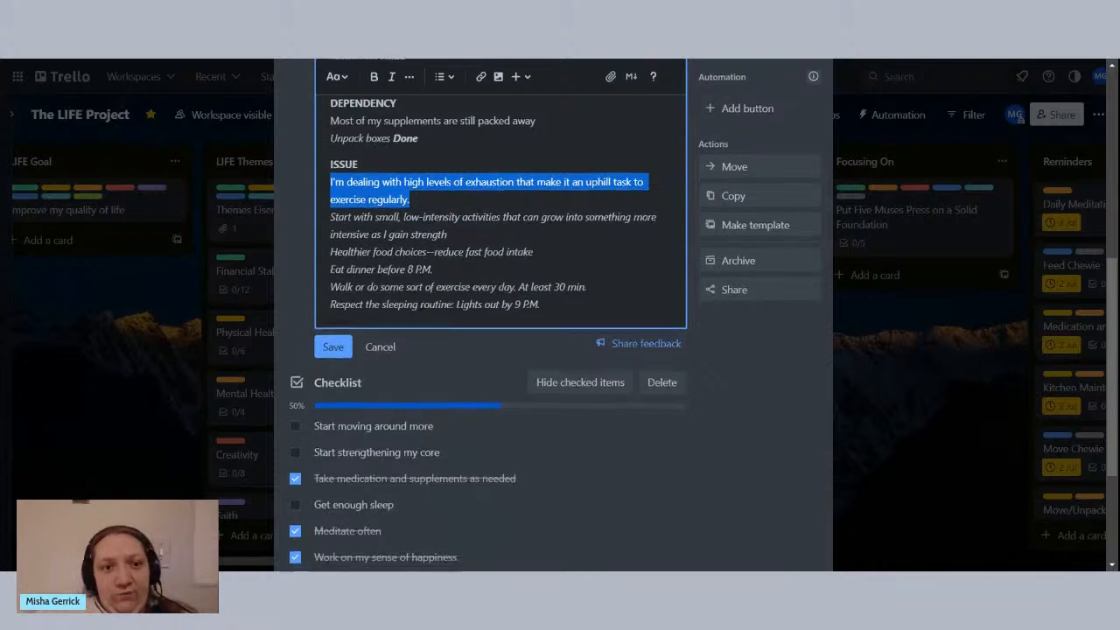
pyautogui.scroll(1, 501, 315)
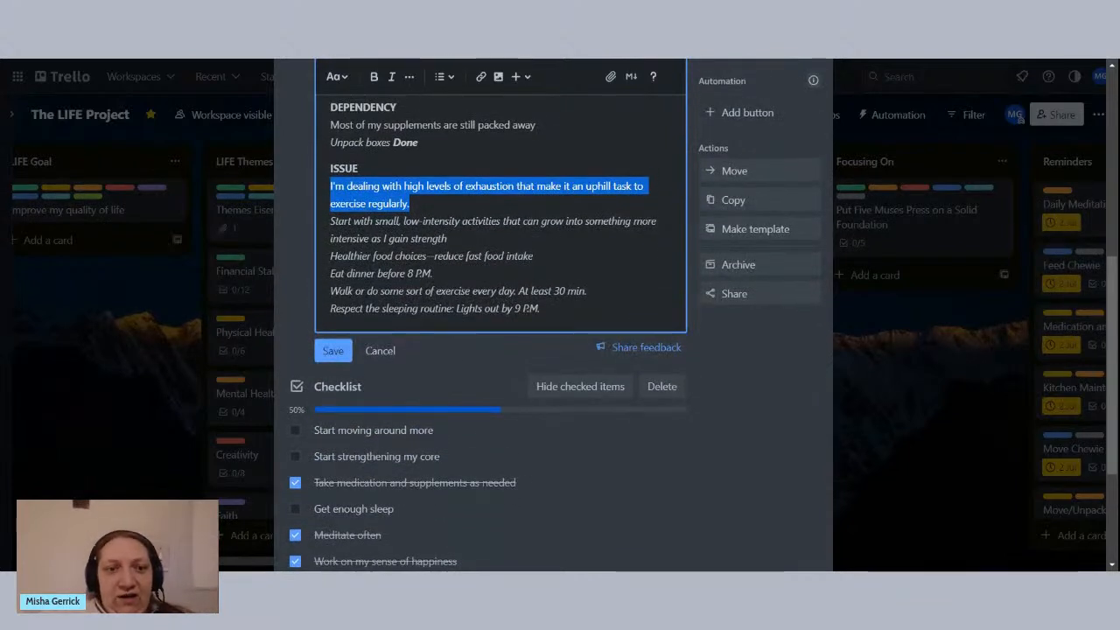
pyautogui.click(333, 221)
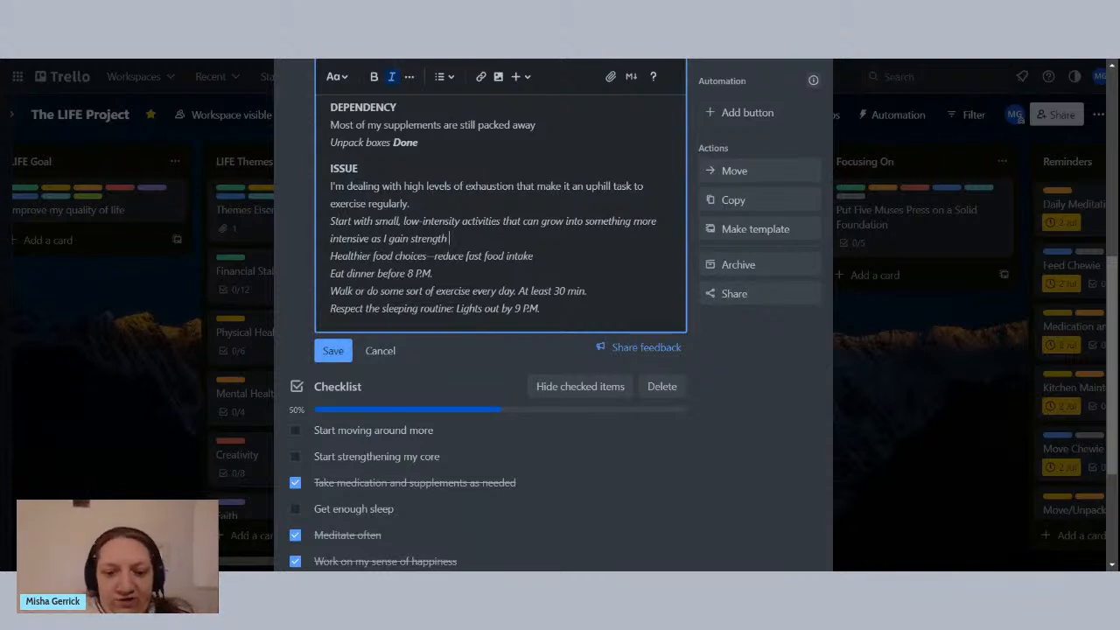
pyautogui.hotkey('ctrl', 'b')
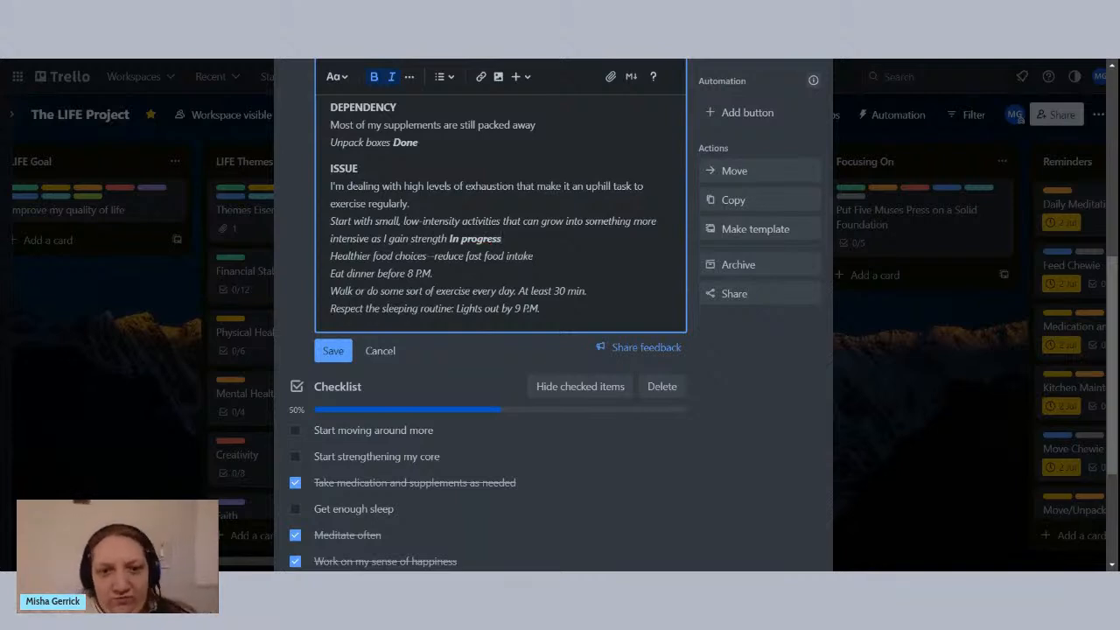
pyautogui.click(559, 257)
pyautogui.scroll(-1, 560, 256)
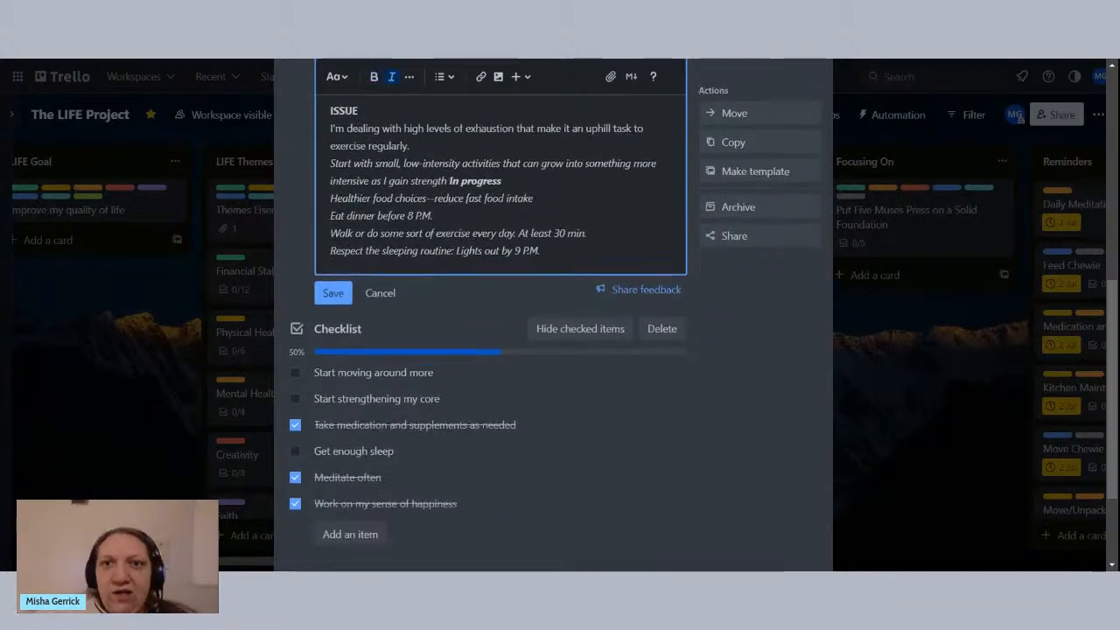
pyautogui.scroll(2, 553, 315)
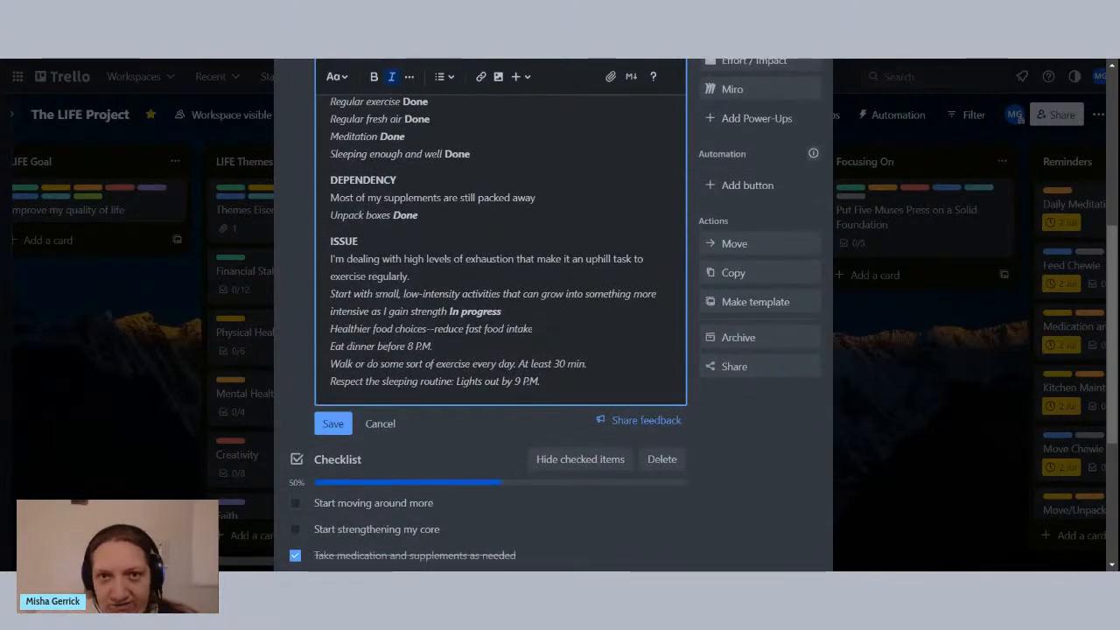
pyautogui.scroll(-1, 553, 315)
pyautogui.moveTo(450, 239)
pyautogui.mouseDown()
pyautogui.moveTo(502, 239)
pyautogui.moveTo(425, 239)
pyautogui.moveTo(503, 239)
pyautogui.moveTo(533, 257)
pyautogui.moveTo(502, 239)
pyautogui.mouseUp()
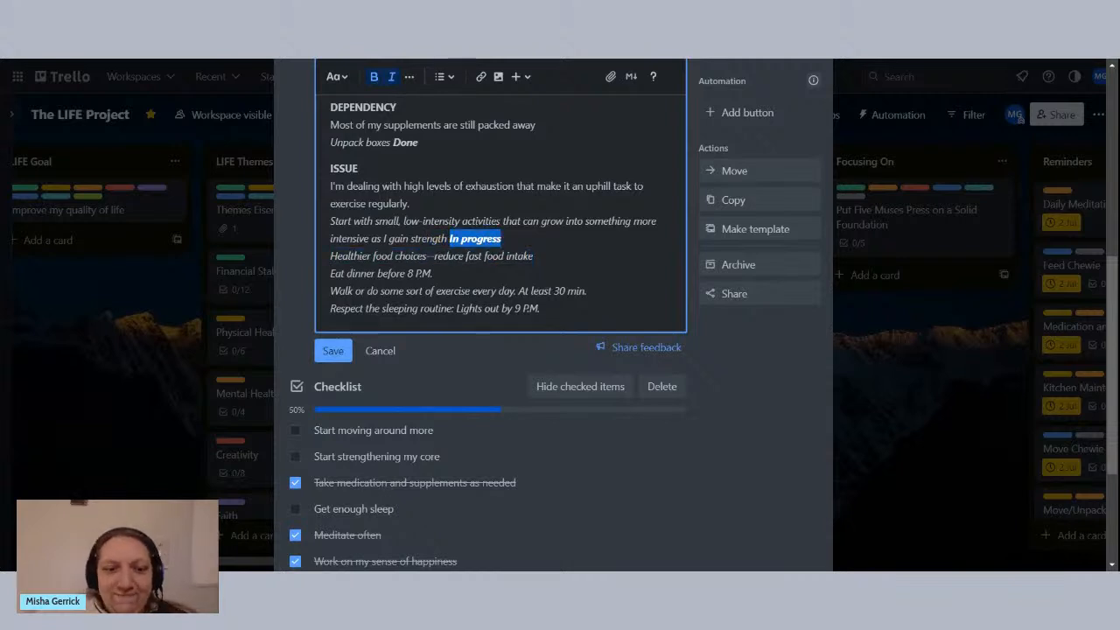
pyautogui.press('Right')
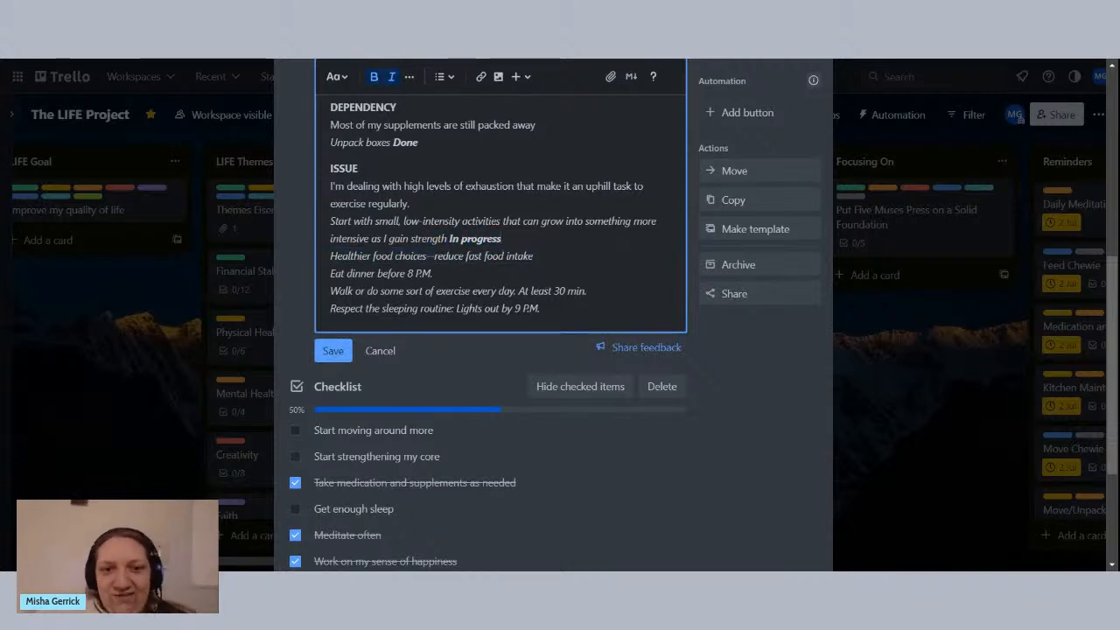
pyautogui.hotkey('ctrl', 'shift', 'Left')
pyautogui.press('Right')
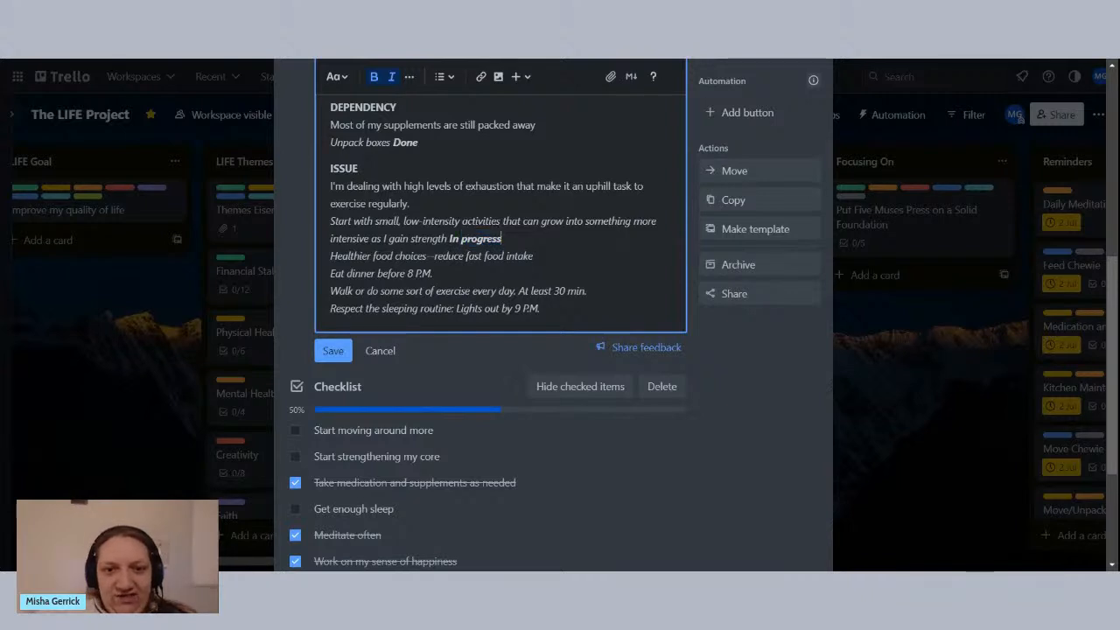
pyautogui.scroll(-1, 500, 315)
pyautogui.scroll(1, 500, 315)
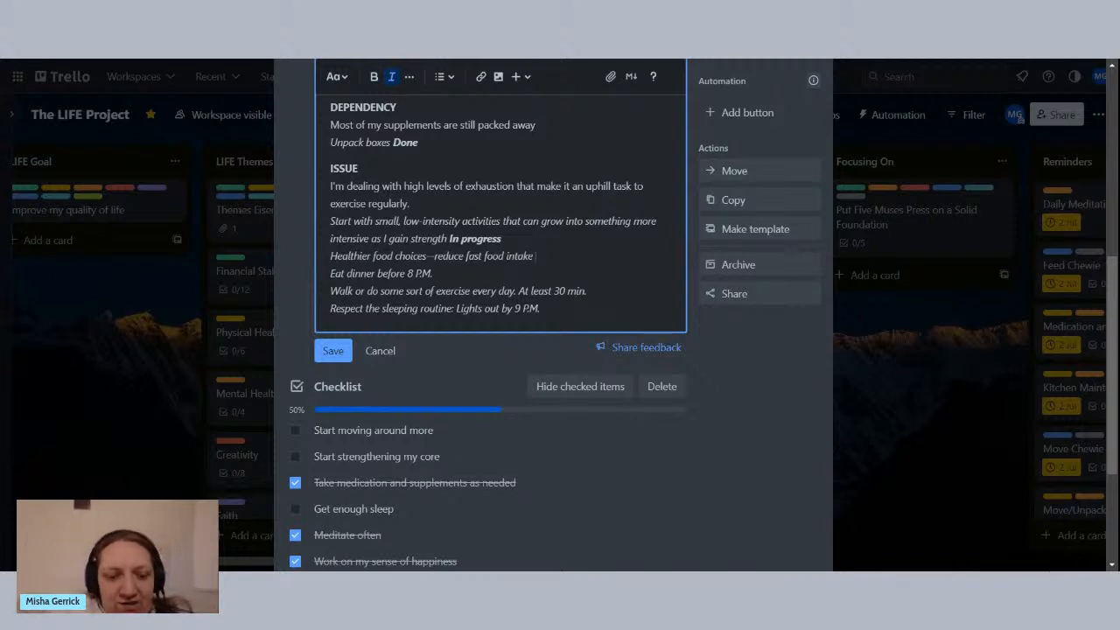
# Step: Add a bold "Done" after the healthier food choices action under ISSUE in the description
pyautogui.write('Done')
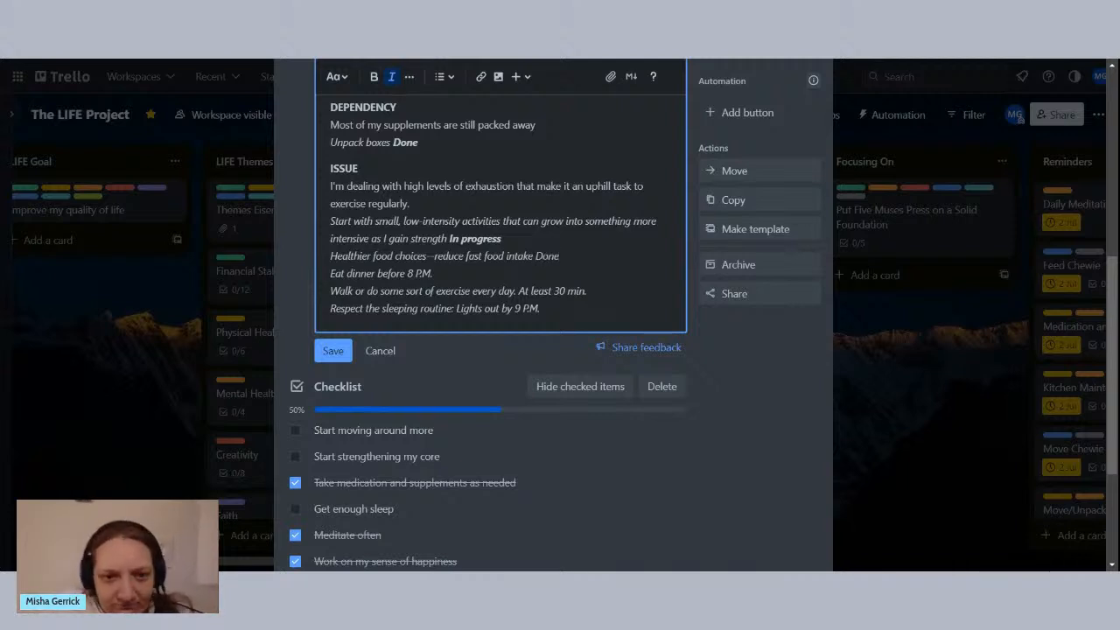
pyautogui.press('BackSpace')
pyautogui.press('BackSpace')
pyautogui.press('BackSpace')
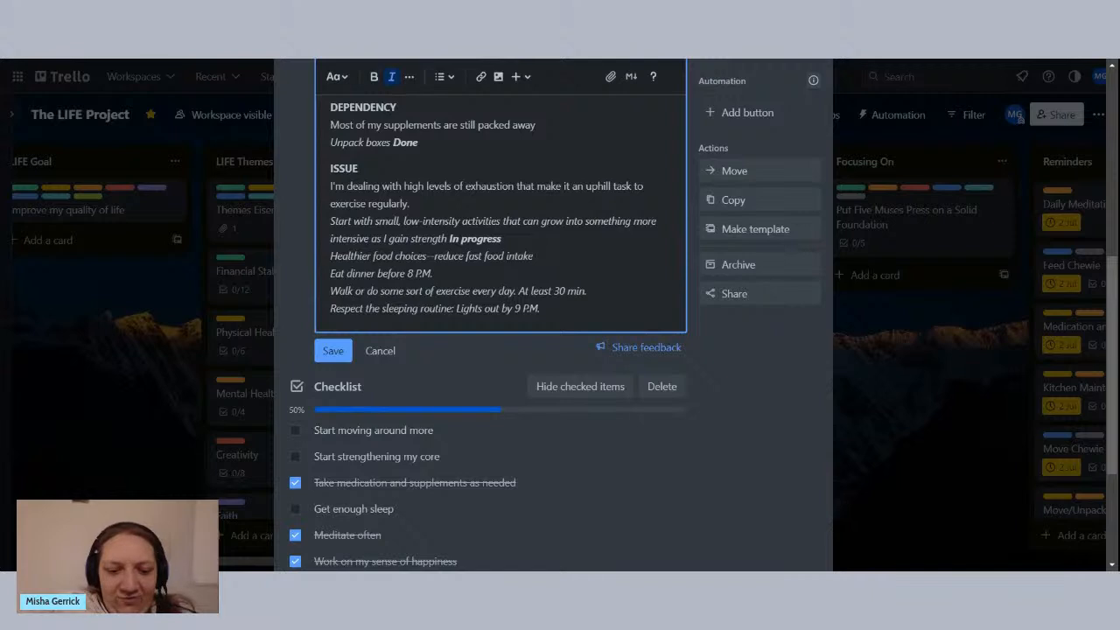
pyautogui.write('Do')
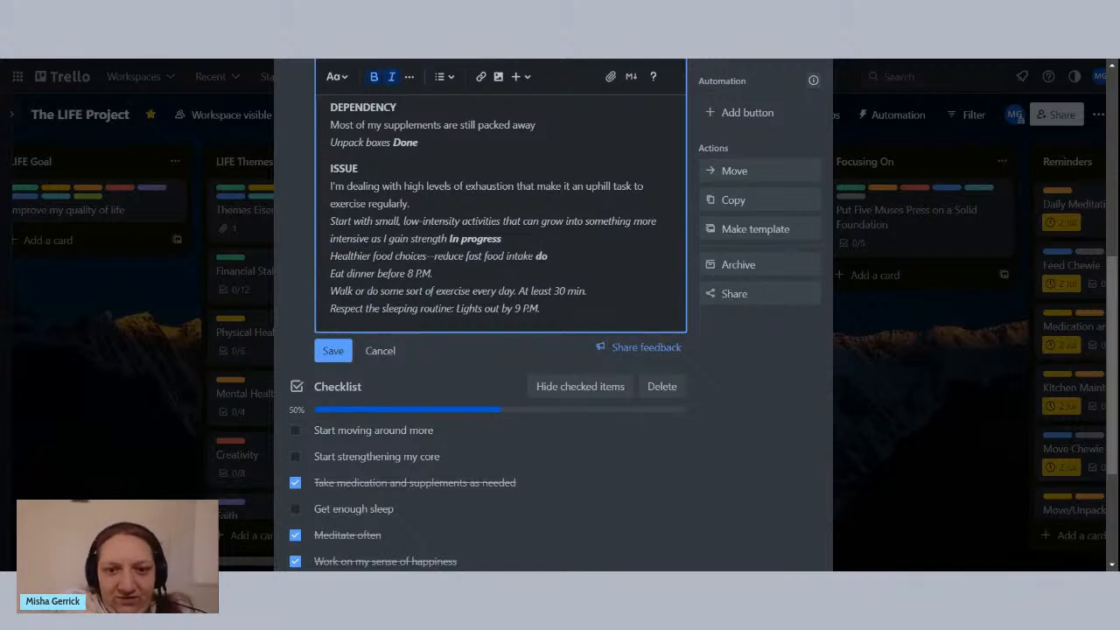
pyautogui.press('BackSpace')
pyautogui.write('Done')
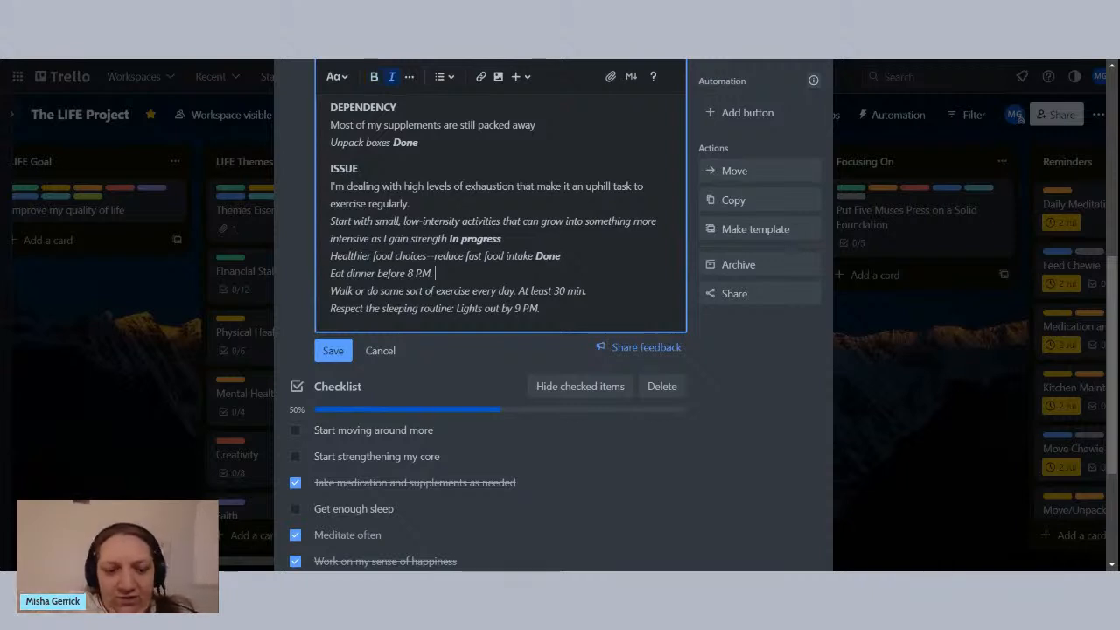
# Step: Add a bold "Done" after the dinner before 8 P.M., daily exercise and sleeping routine actions, and save the description
pyautogui.write('Done')
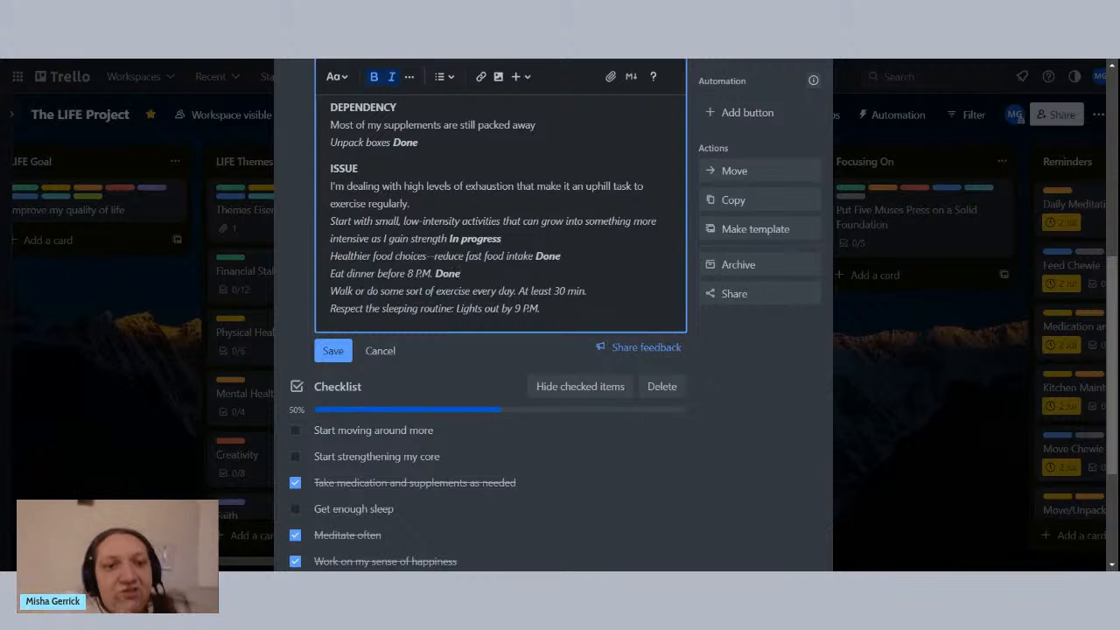
pyautogui.moveTo(460, 274); pyautogui.dragTo(335, 274)
pyautogui.click(473, 289)
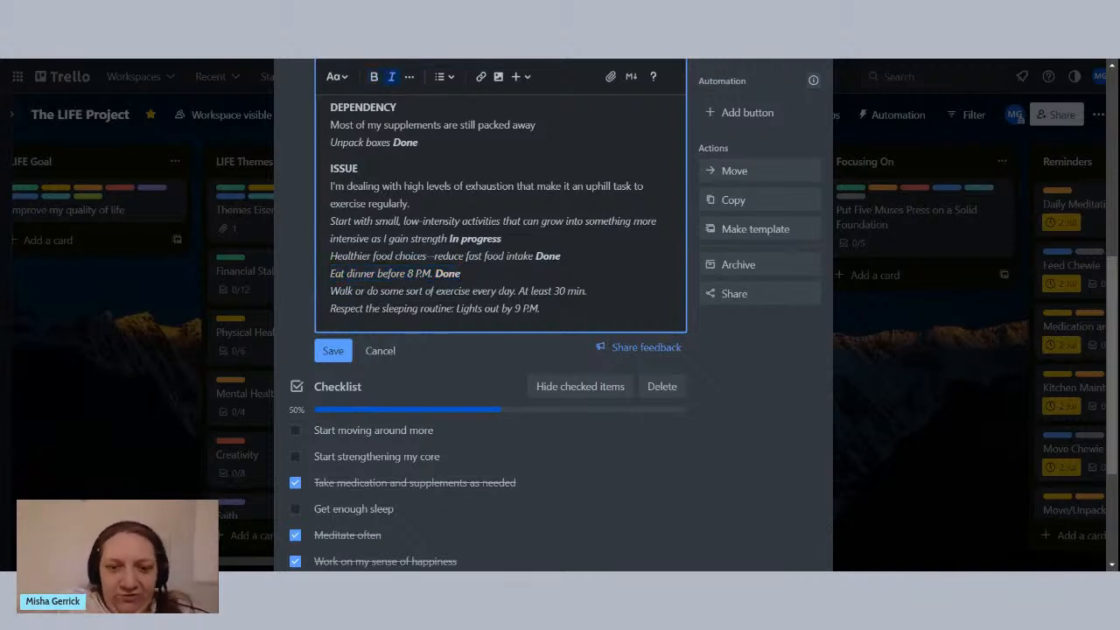
pyautogui.write('Done')
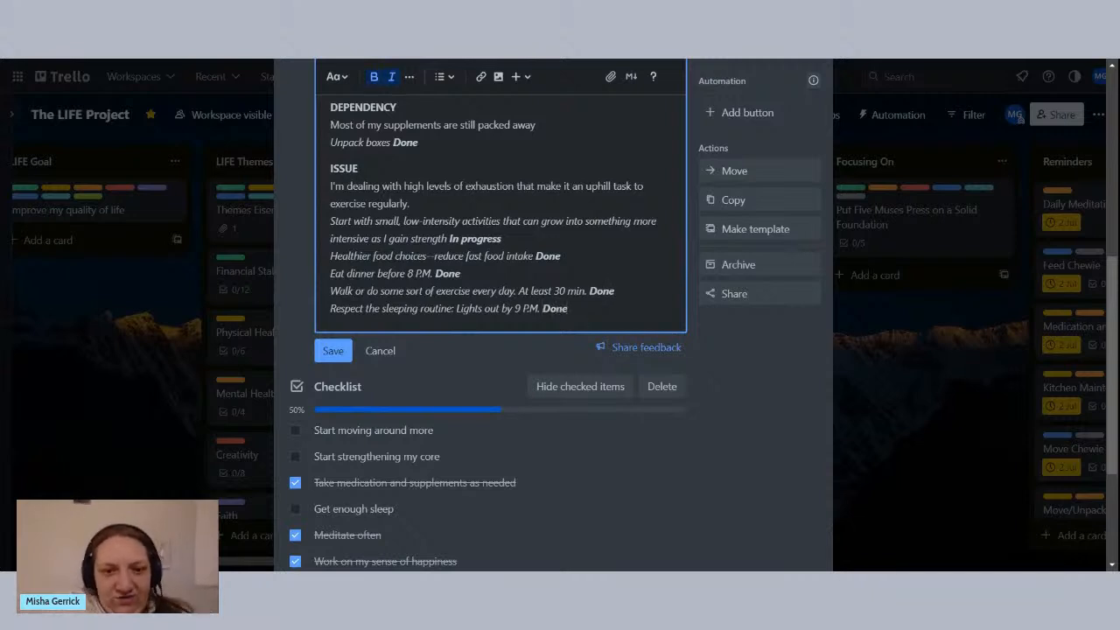
pyautogui.scroll(2, 499, 306)
pyautogui.scroll(3, 583, 282)
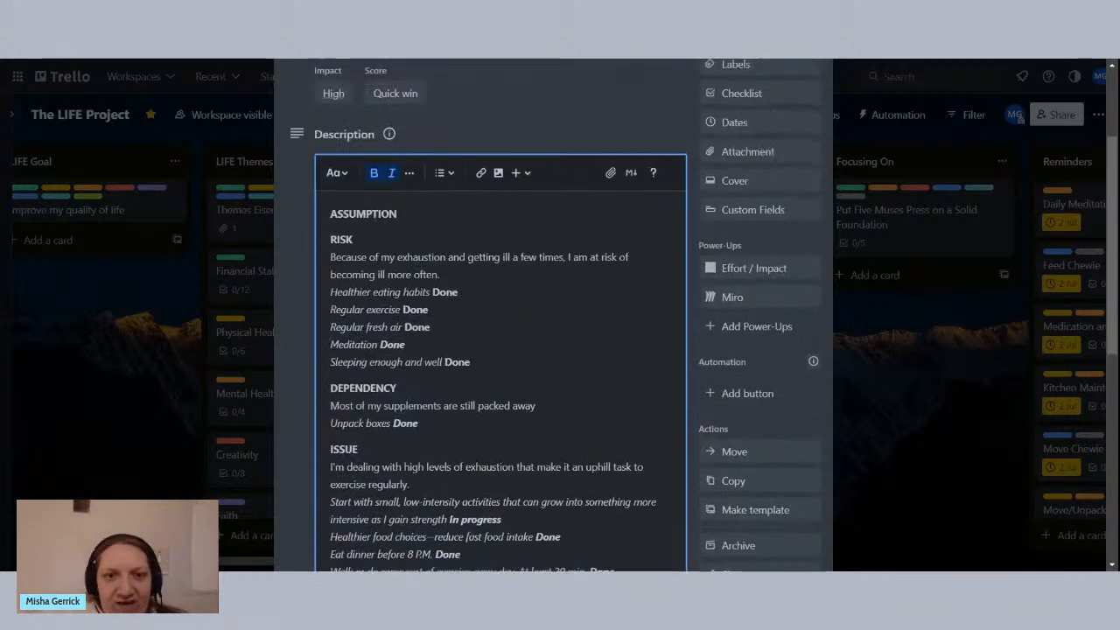
pyautogui.scroll(-2, 584, 282)
pyautogui.scroll(-4, 584, 282)
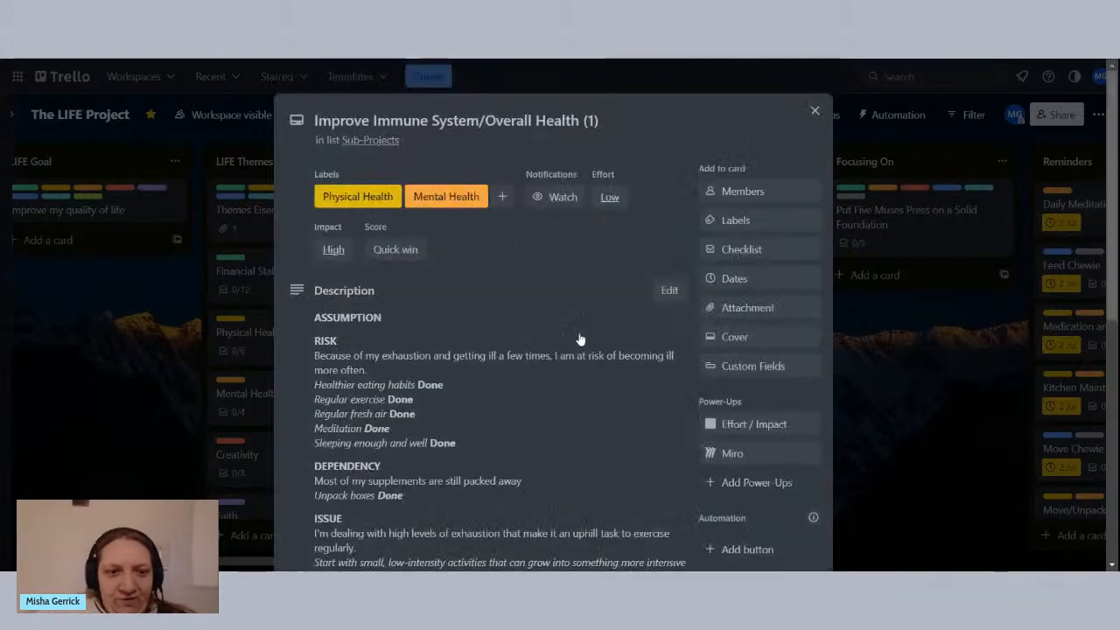
# Step: Tick off Start moving around more and Get enough sleep in the card's checklist
pyautogui.scroll(-4, 522, 327)
pyautogui.scroll(-2, 523, 327)
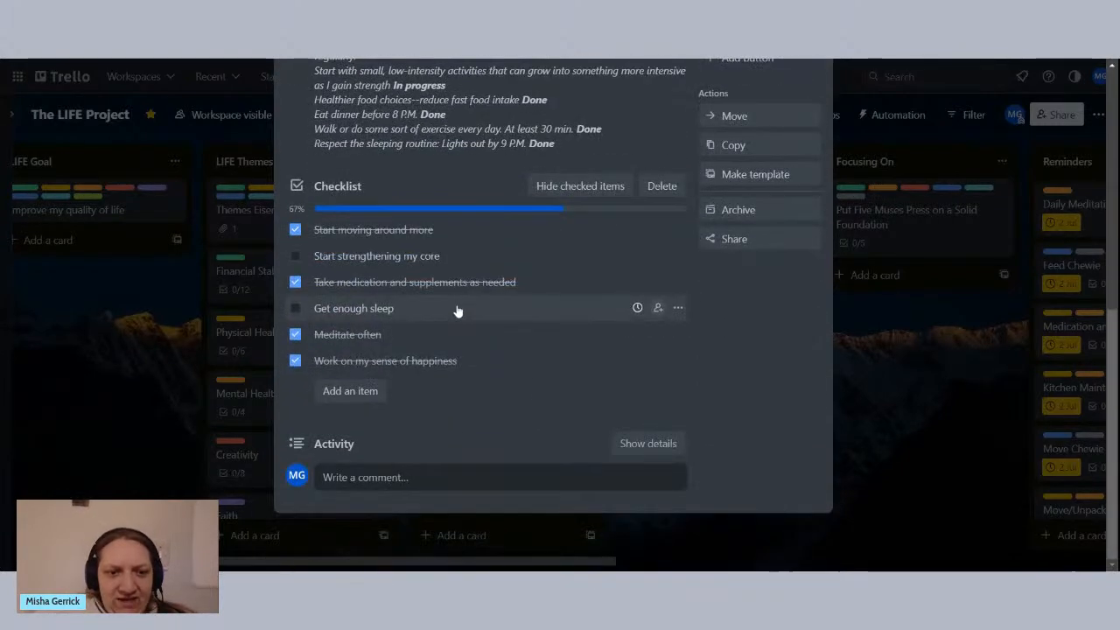
pyautogui.click(295, 308)
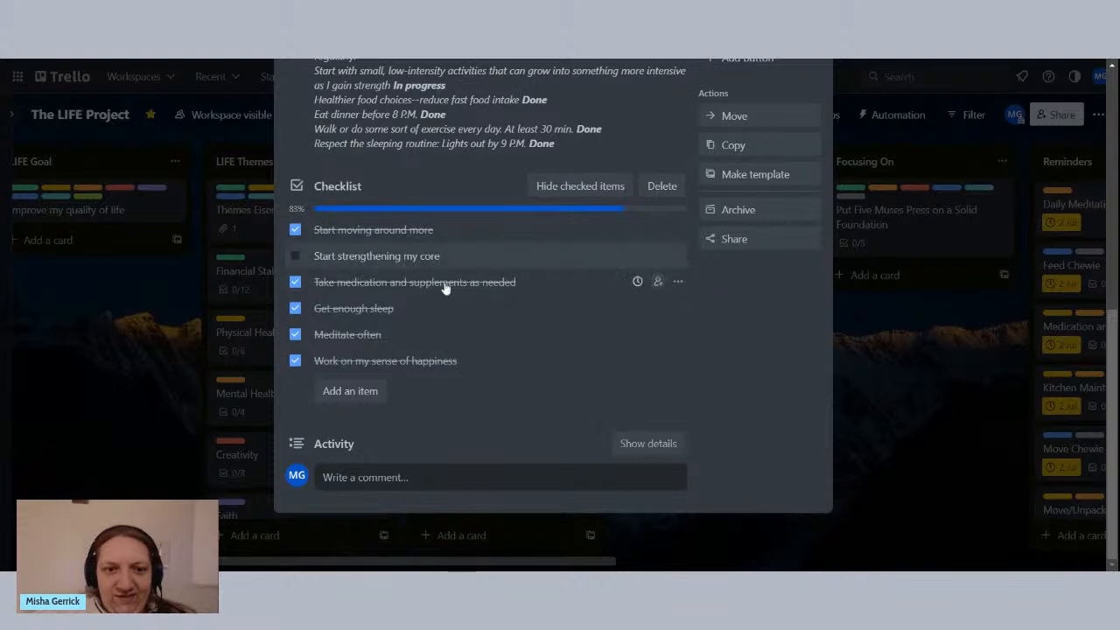
pyautogui.scroll(6, 569, 303)
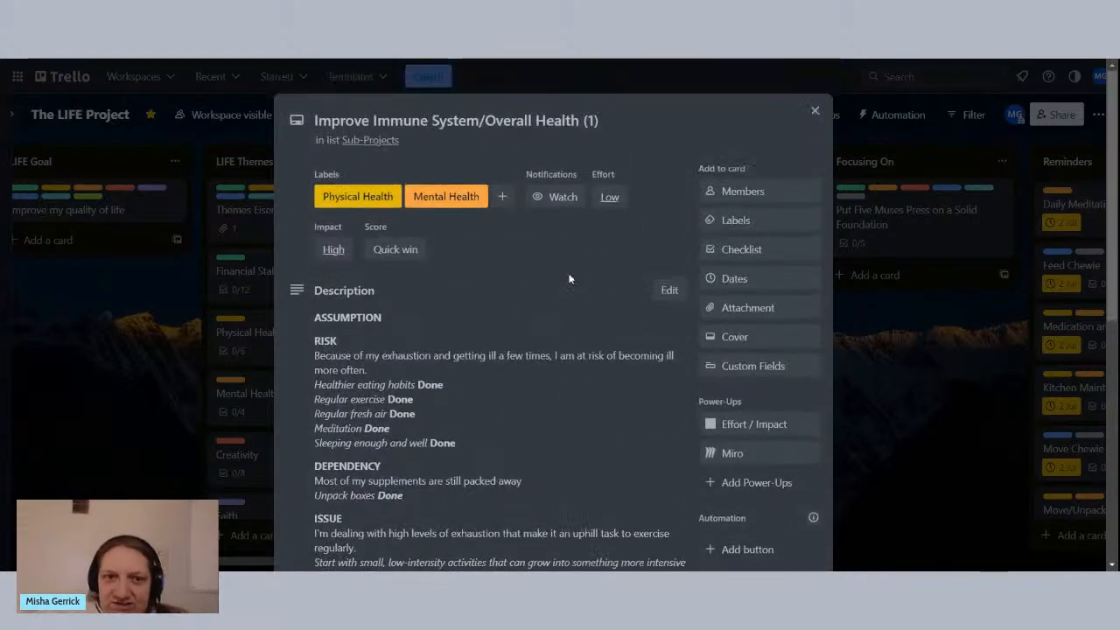
# Step: Close the Improve Immune System/Overall Health (1) card and move it to the Sub-Projects in Plan or Postponed for Later list
pyautogui.click(812, 112)
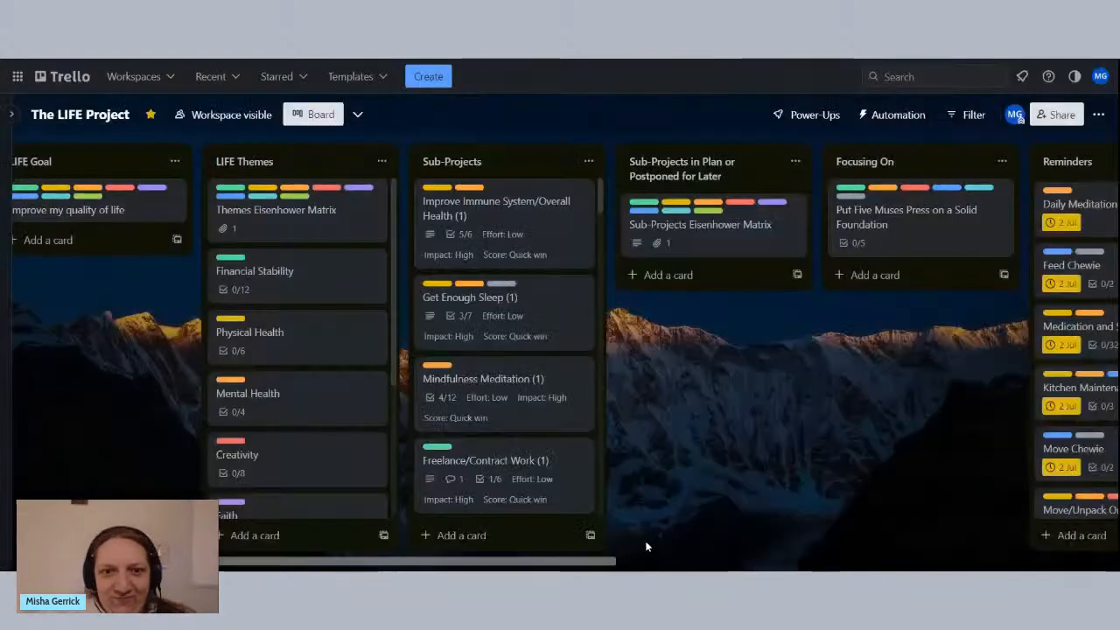
pyautogui.moveTo(534, 220); pyautogui.dragTo(788, 300)
pyautogui.hscroll(6, 331, 313)
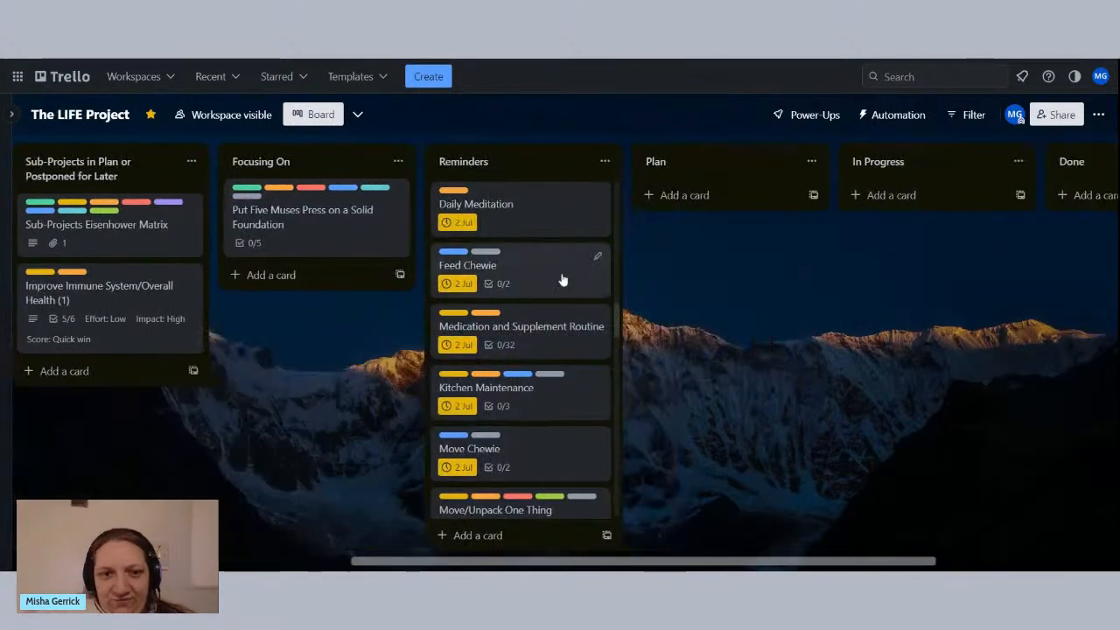
# Step: Find the Pilates for Jaw card in the Reminders list, set its due date to 02/07/2023 and close it
pyautogui.hscroll(-5, 612, 282)
pyautogui.scroll(-6, 736, 276)
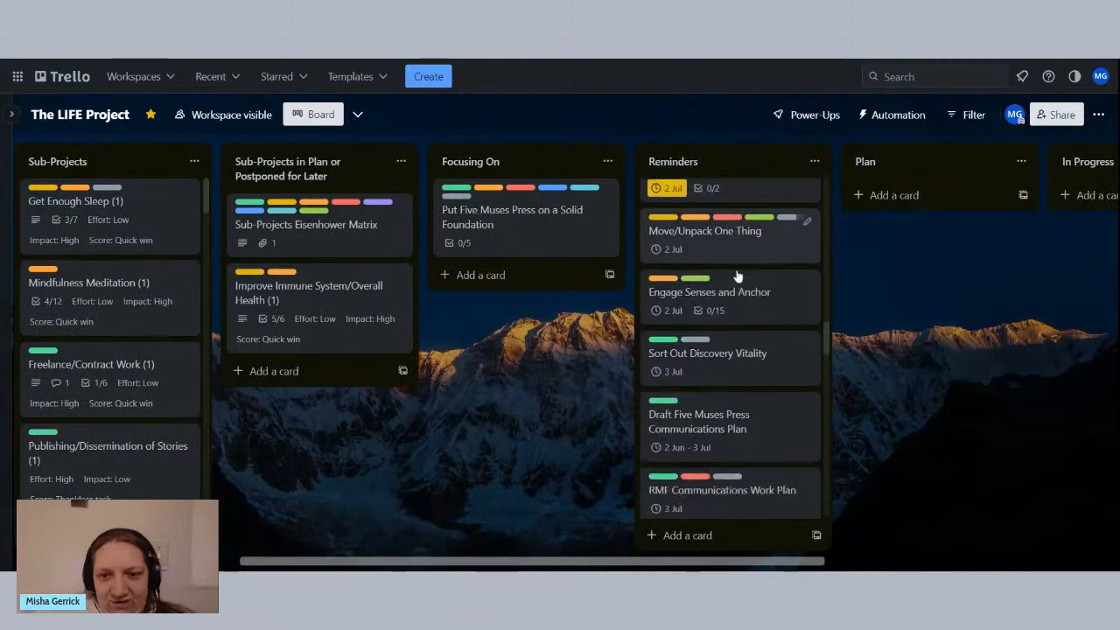
pyautogui.scroll(2, 736, 276)
pyautogui.scroll(-5, 736, 279)
pyautogui.scroll(10, 735, 278)
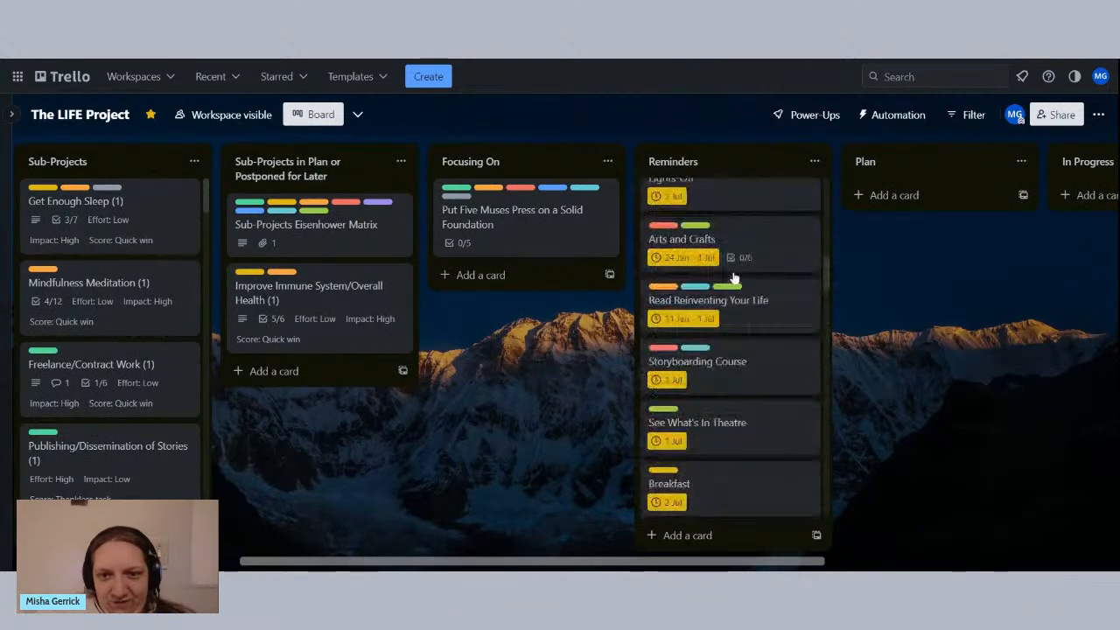
pyautogui.scroll(-5, 734, 278)
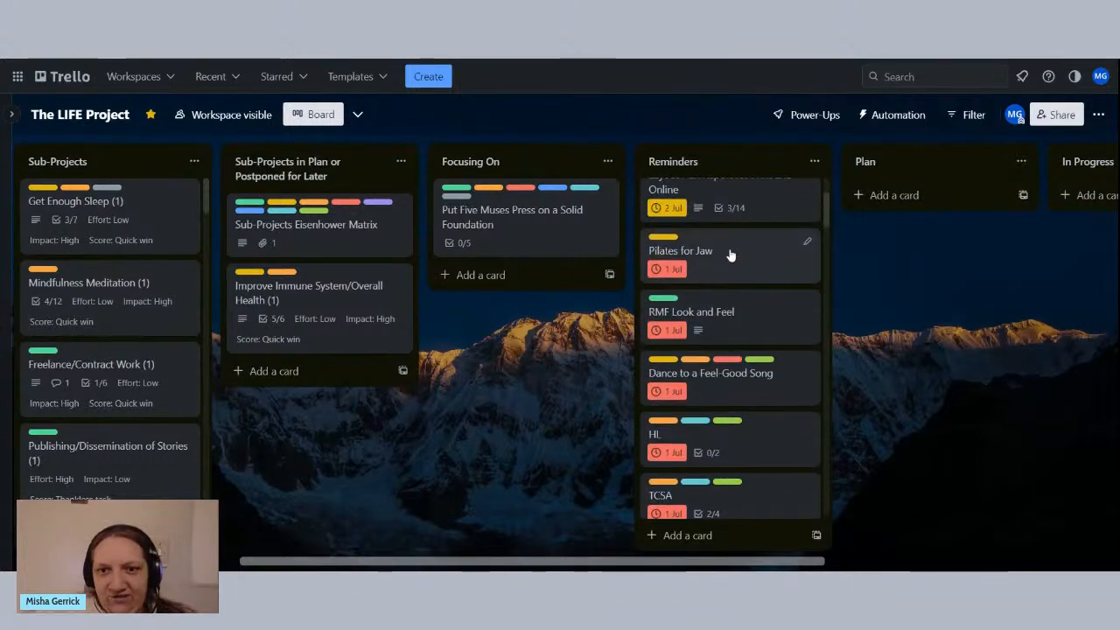
pyautogui.click(729, 254)
pyautogui.click(652, 197)
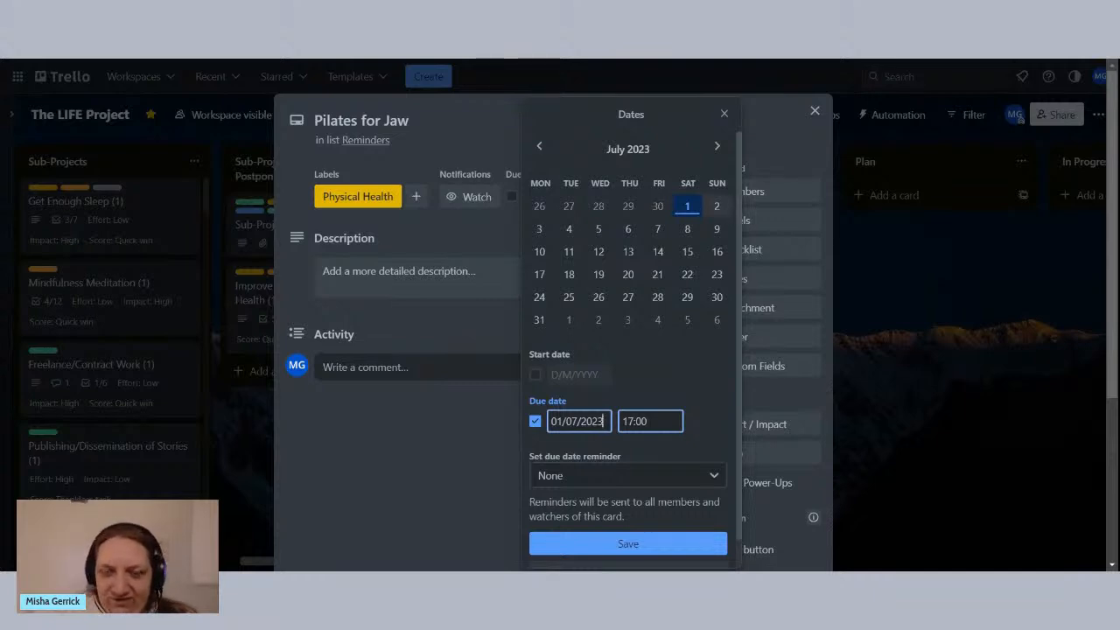
pyautogui.click(717, 206)
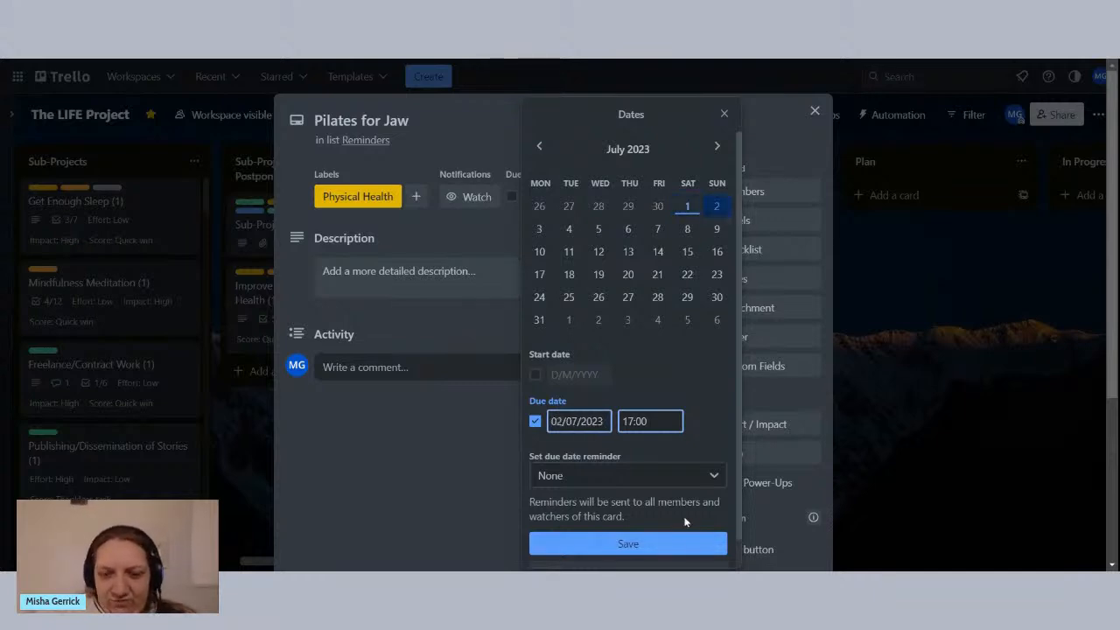
pyautogui.click(623, 543)
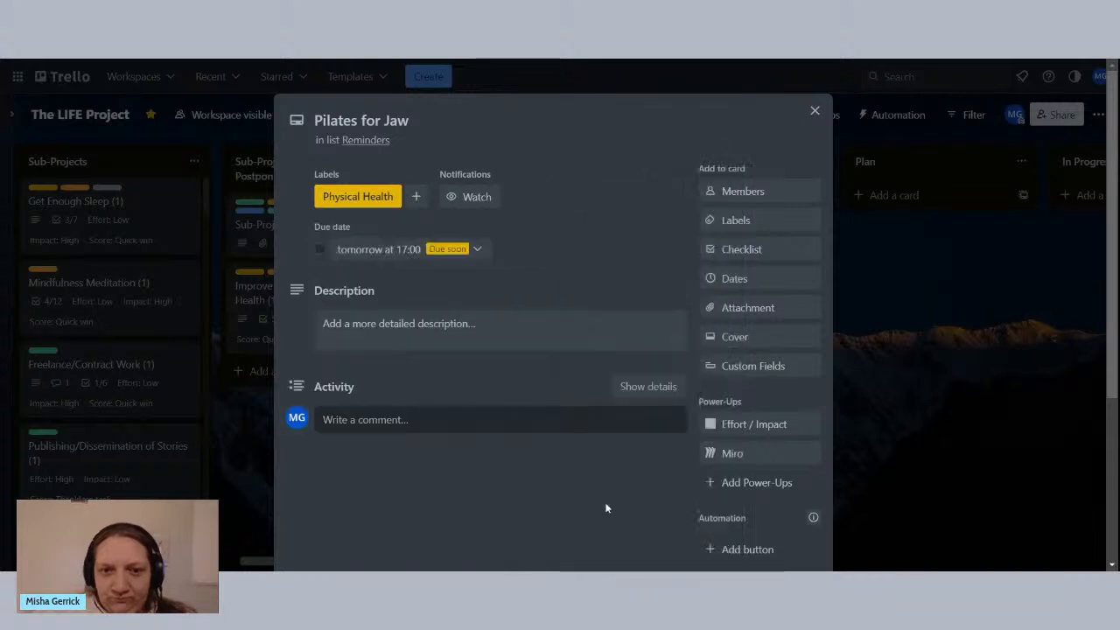
pyautogui.click(815, 111)
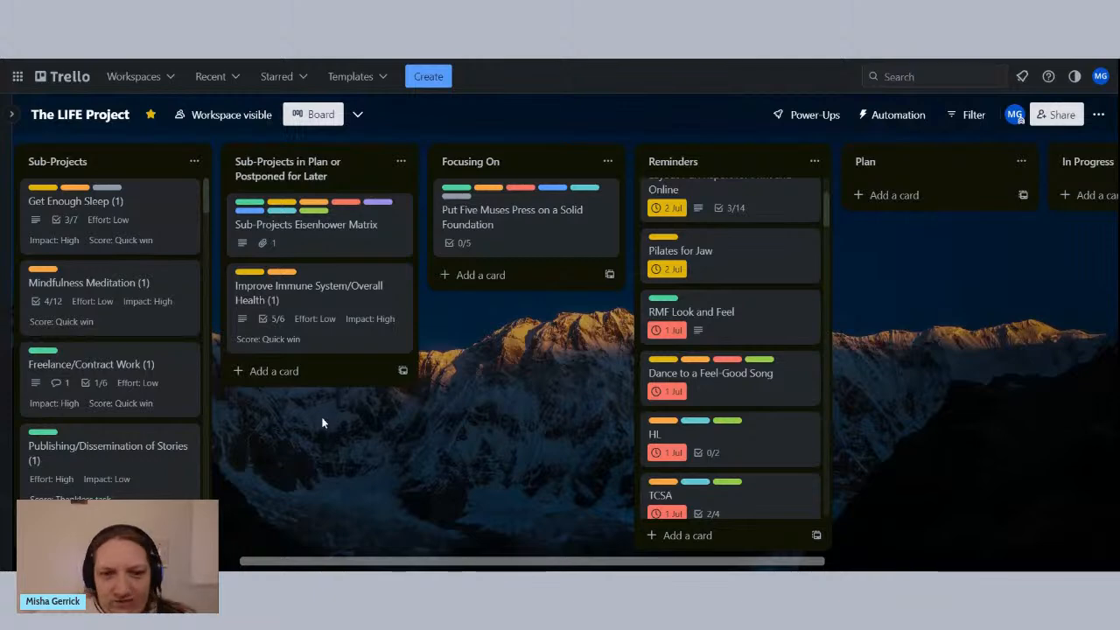
# Step: Move the Get Enough Sleep (1) card from Sub-Projects to the end of the Sub-Projects in Plan or Postponed for Later list
pyautogui.moveTo(324, 426); pyautogui.dragTo(571, 411)
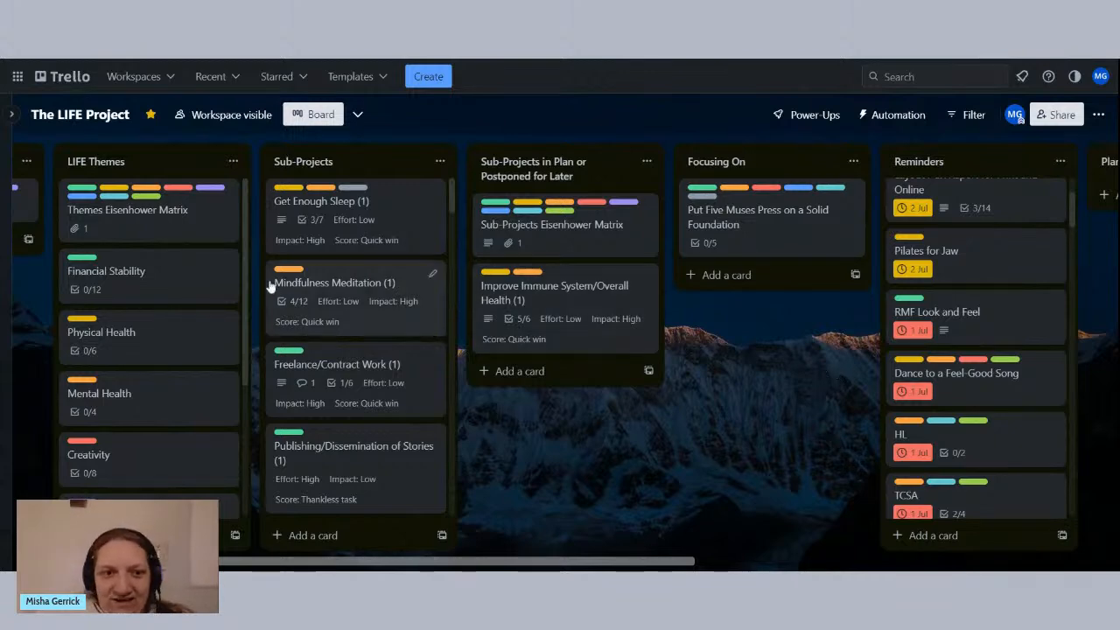
pyautogui.moveTo(364, 204); pyautogui.dragTo(577, 389)
pyautogui.moveTo(805, 340); pyautogui.dragTo(779, 319)
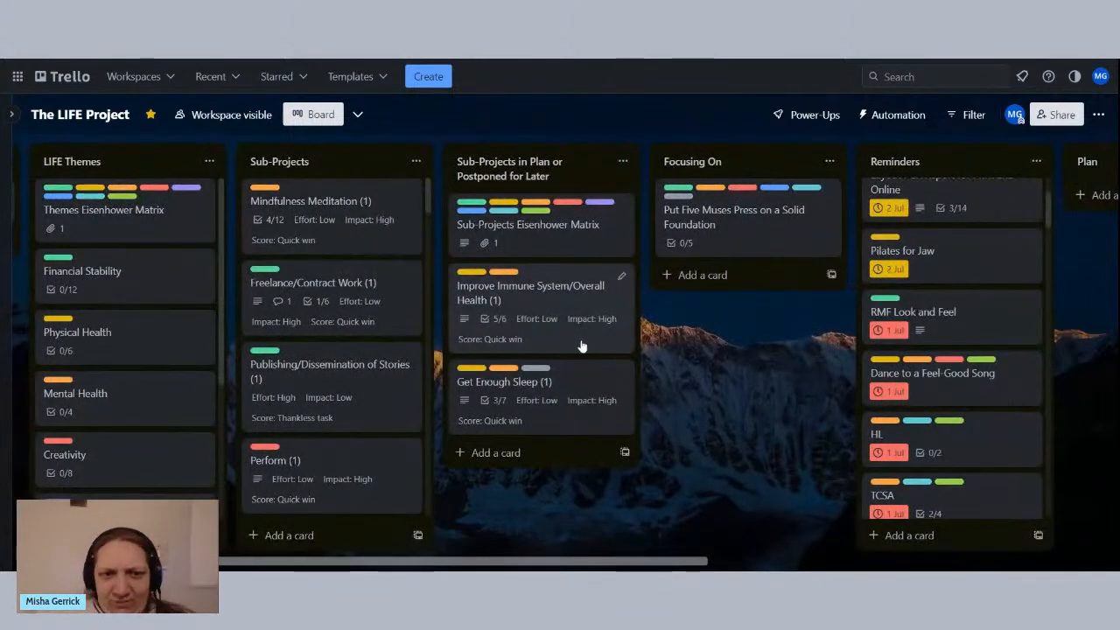
# Step: Open the Get Enough Sleep (1) card and review the actions in its description and its checklist items
pyautogui.click(582, 393)
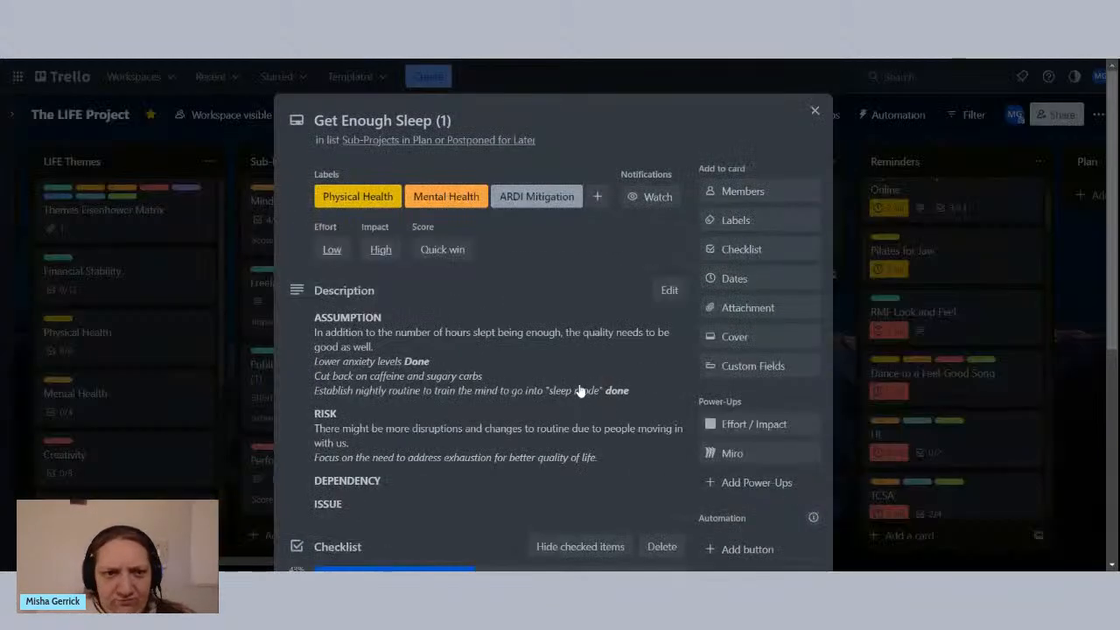
pyautogui.scroll(-1, 563, 383)
pyautogui.scroll(-2, 563, 383)
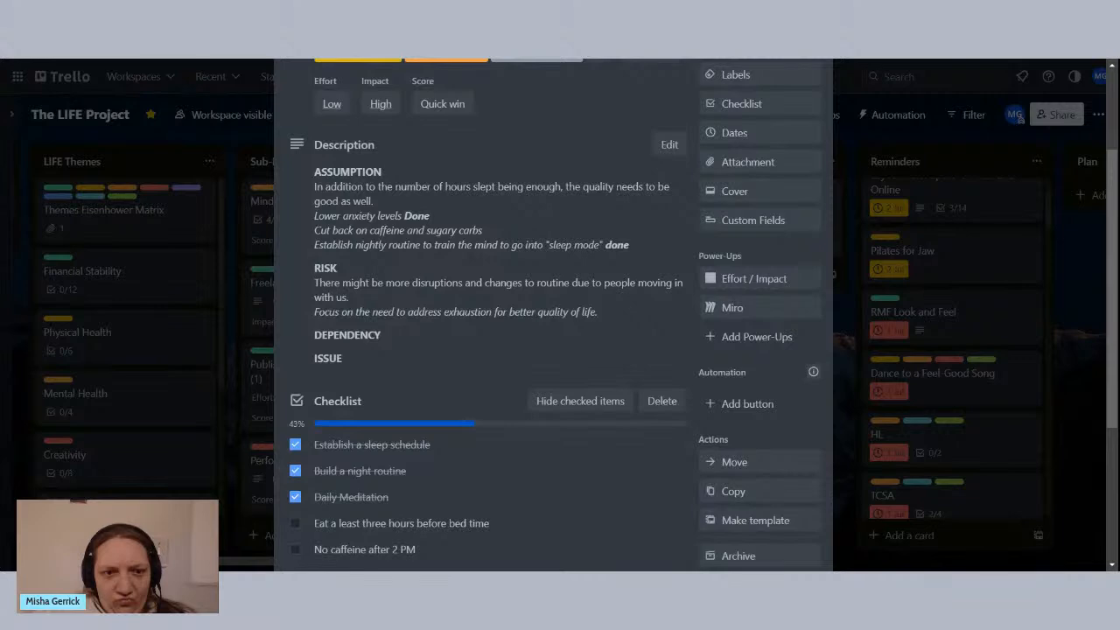
pyautogui.scroll(-2, 562, 383)
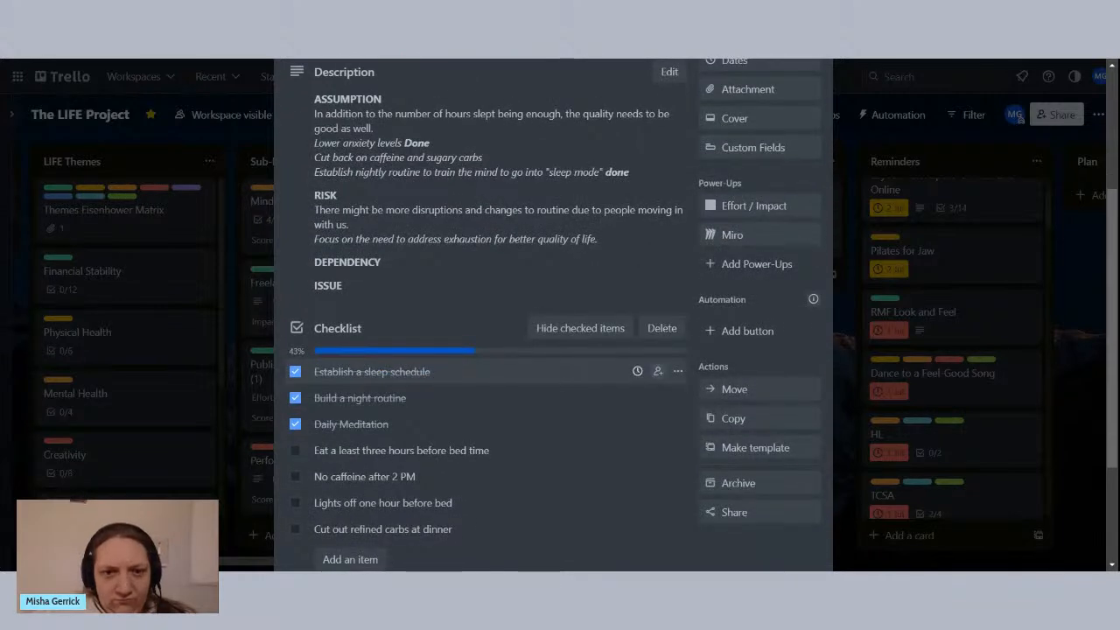
pyautogui.scroll(6, 645, 392)
pyautogui.scroll(-4, 613, 334)
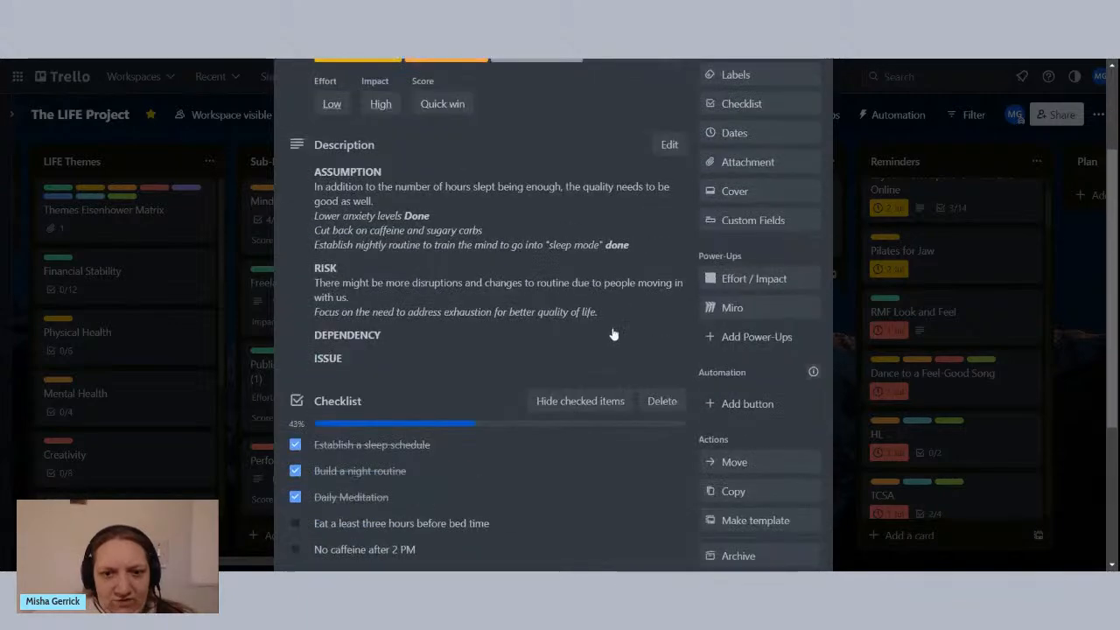
pyautogui.click(613, 335)
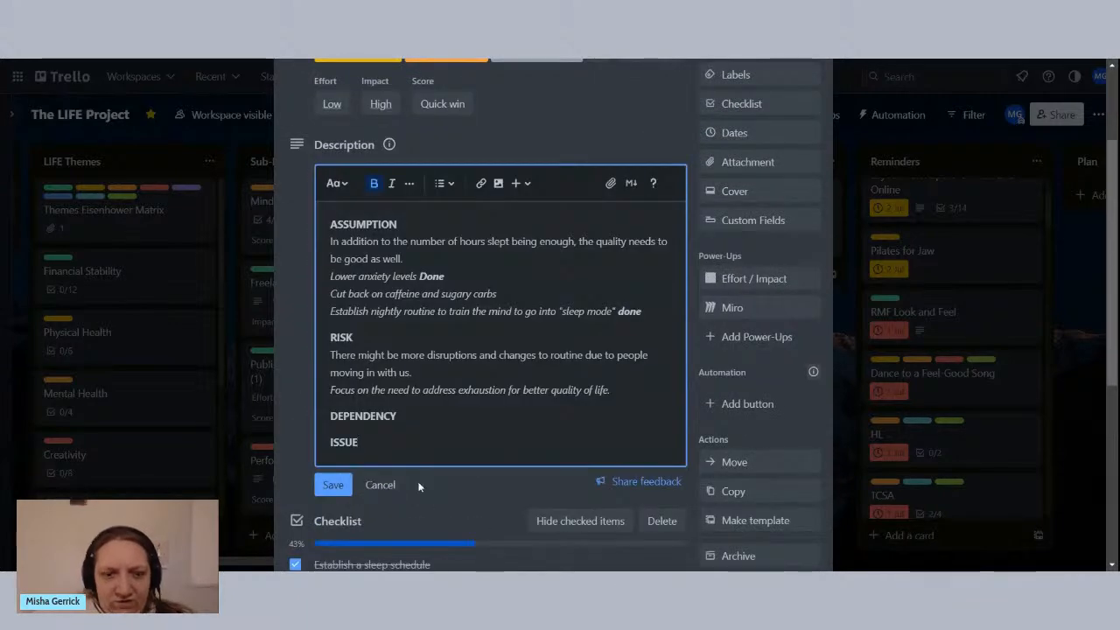
pyautogui.click(379, 483)
pyautogui.scroll(-3, 587, 338)
pyautogui.scroll(-1, 587, 350)
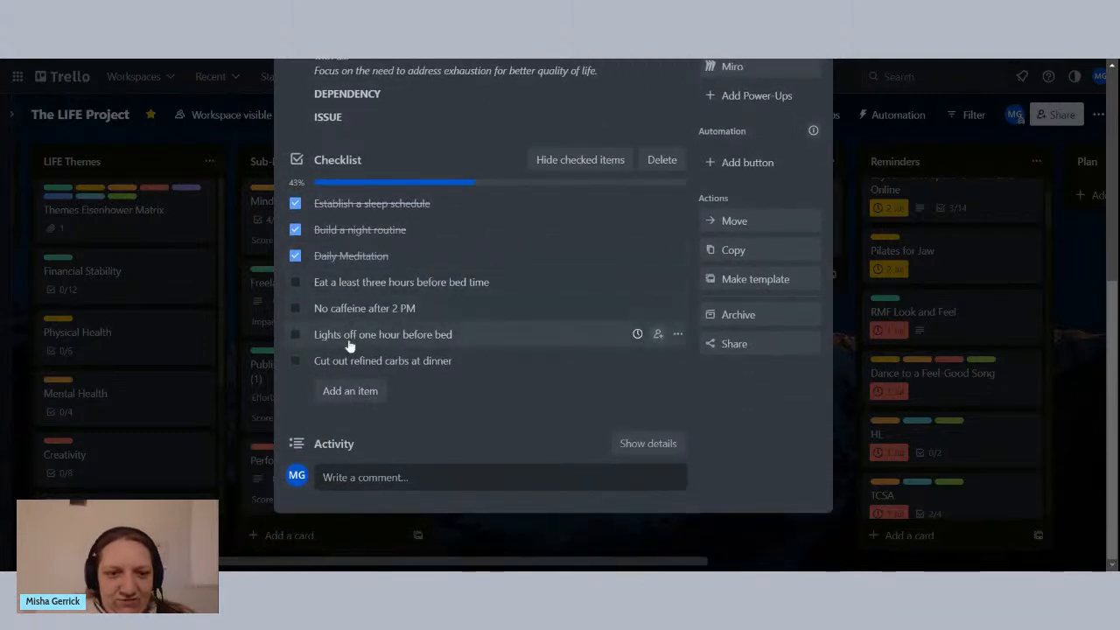
# Step: Tick Eat a least three hours before bed time, No caffeine after 2 PM and Lights off one hour before bed, and close the card
pyautogui.click(295, 283)
pyautogui.click(295, 308)
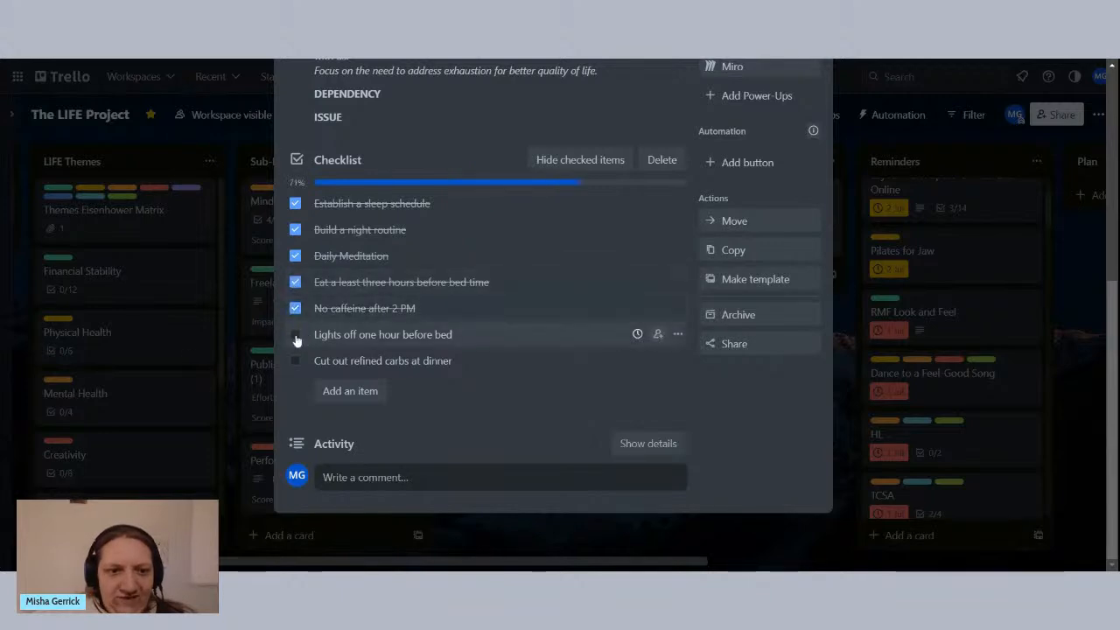
pyautogui.click(296, 339)
pyautogui.scroll(3, 525, 376)
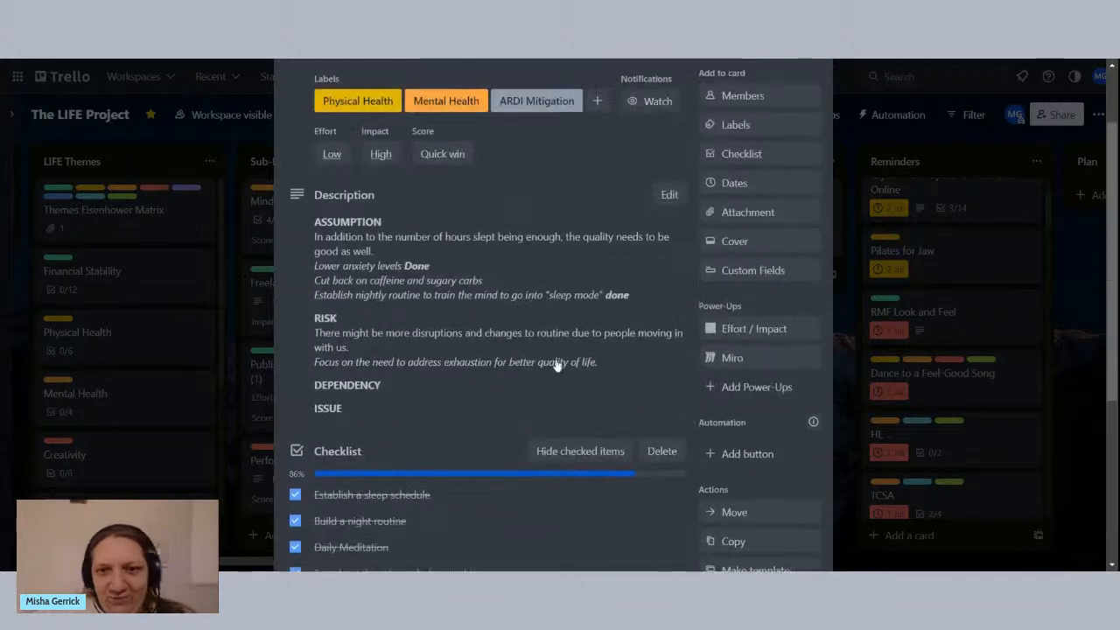
pyautogui.scroll(2, 556, 366)
pyautogui.click(810, 114)
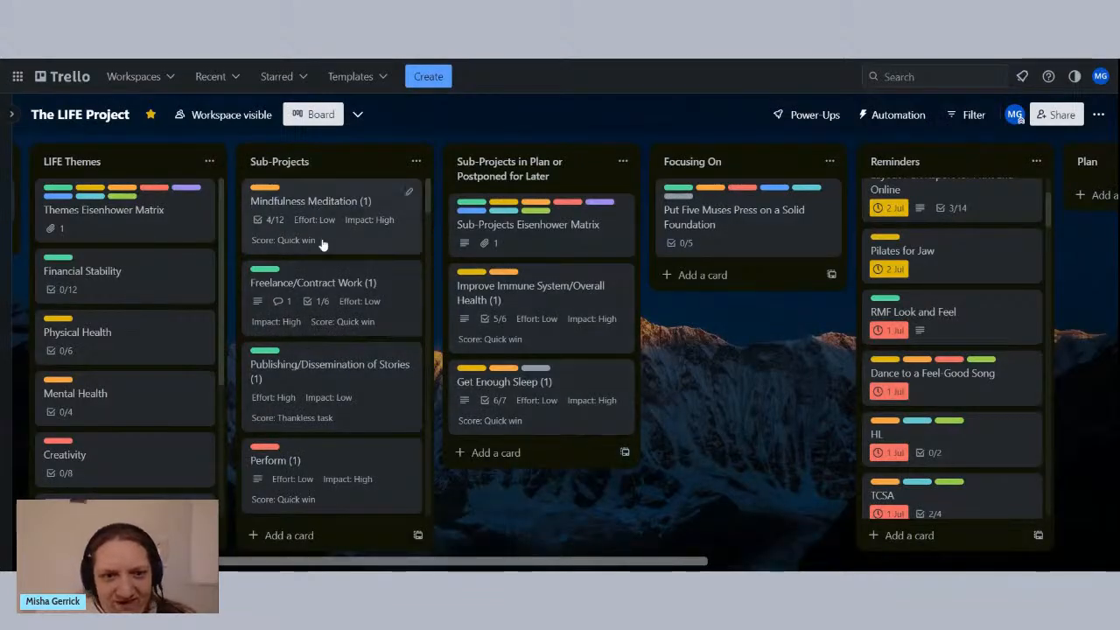
# Step: Move the Mindfulness Meditation (1) card to the end of the Sub-Projects in Plan or Postponed for Later list and open it at its checklist
pyautogui.moveTo(341, 216); pyautogui.dragTo(573, 470)
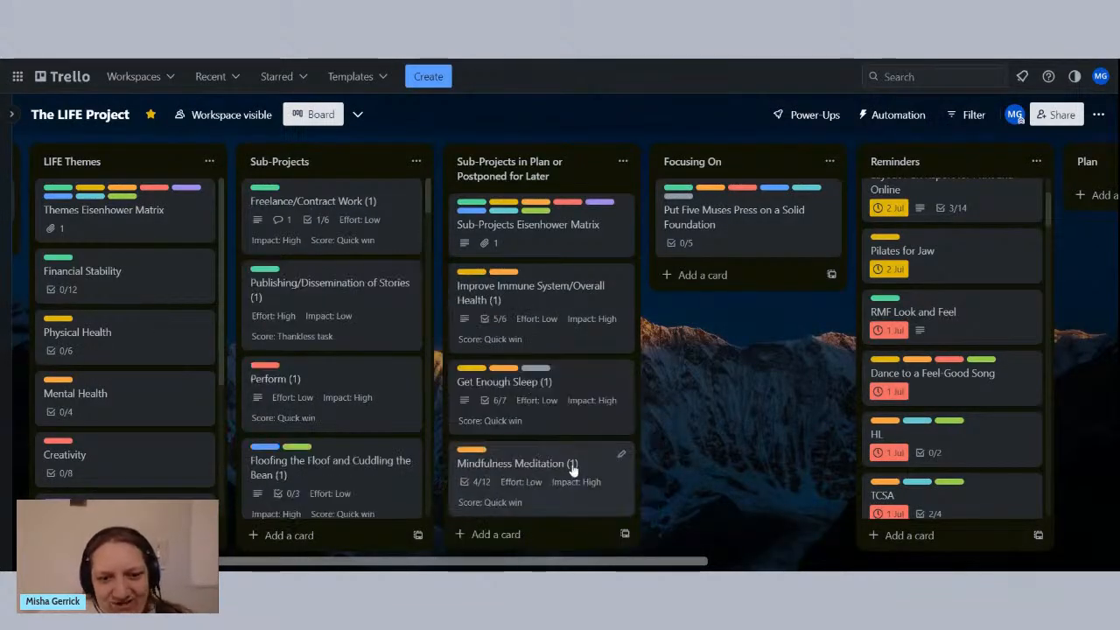
pyautogui.click(561, 466)
pyautogui.scroll(-2, 501, 309)
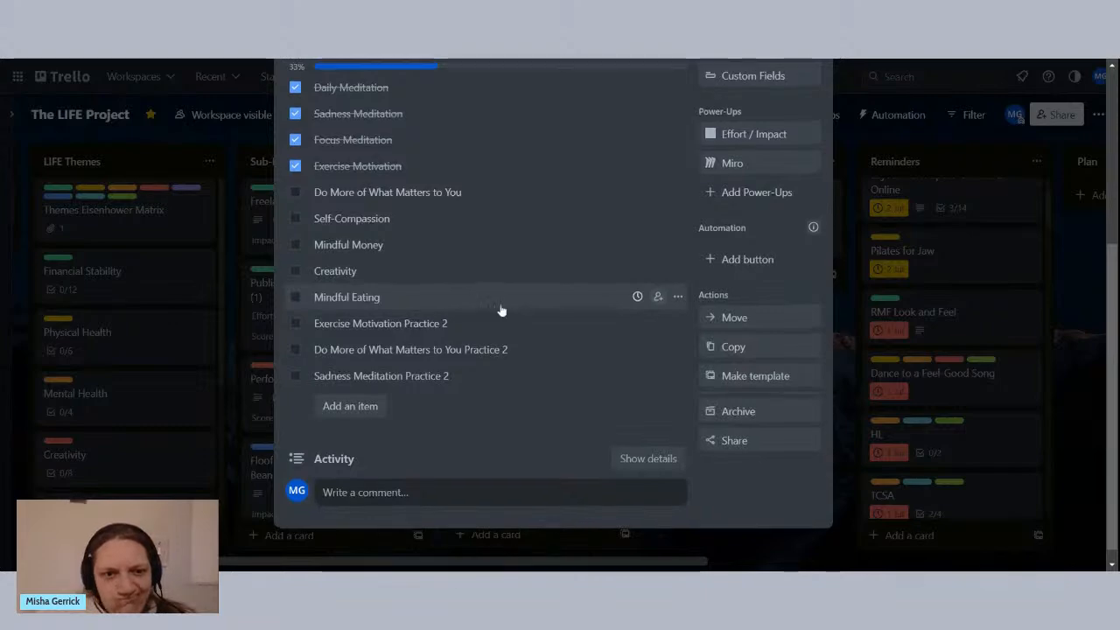
pyautogui.scroll(5, 499, 310)
pyautogui.scroll(-3, 500, 310)
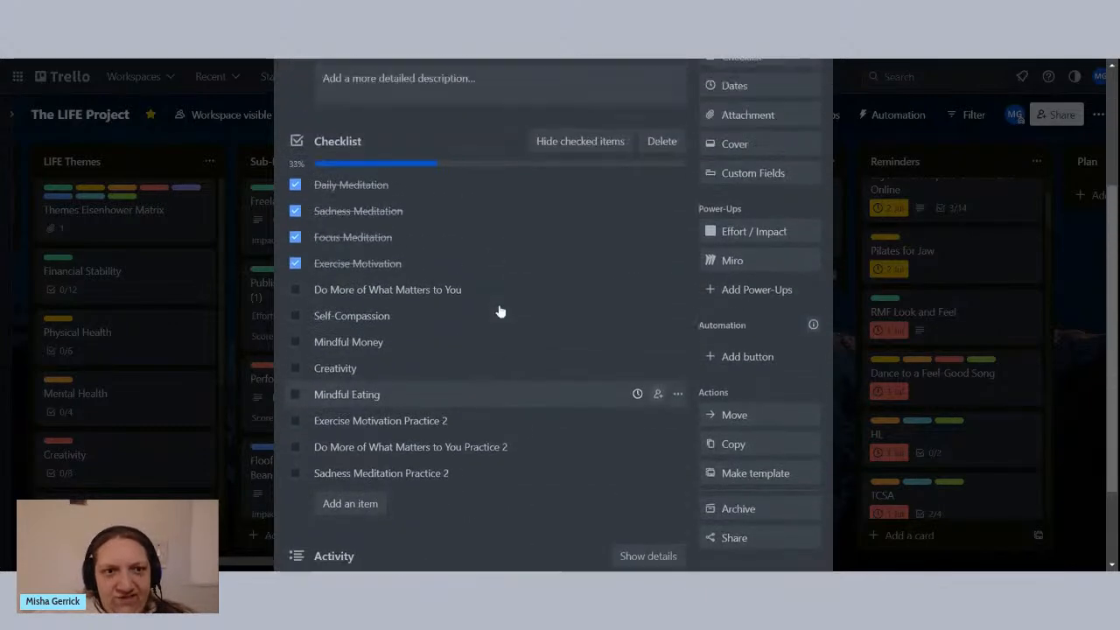
pyautogui.scroll(1, 570, 375)
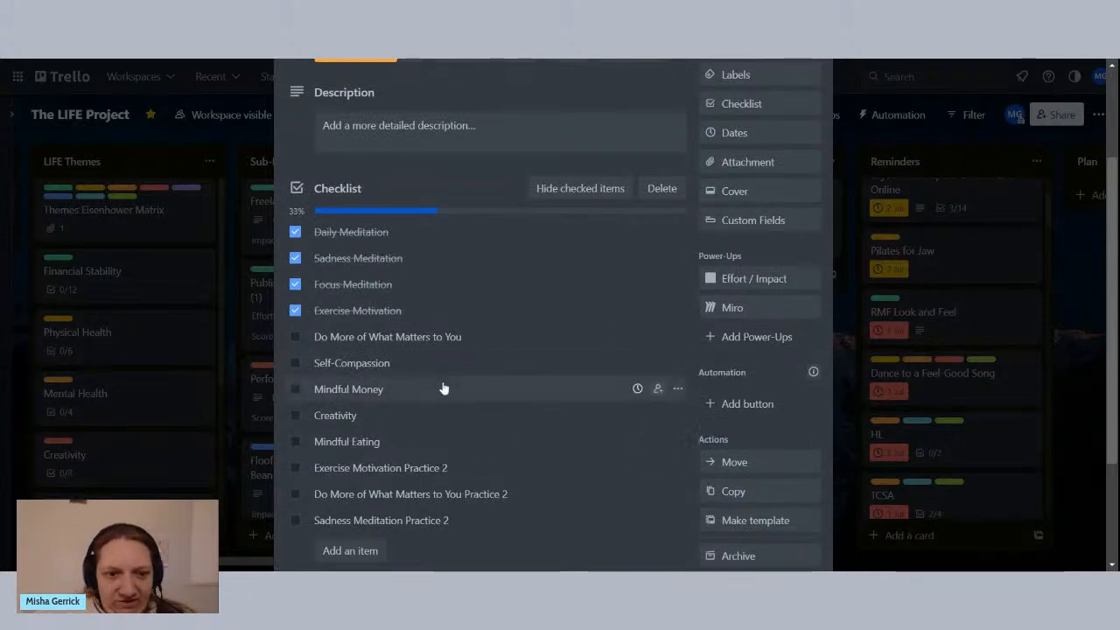
pyautogui.scroll(-4, 444, 388)
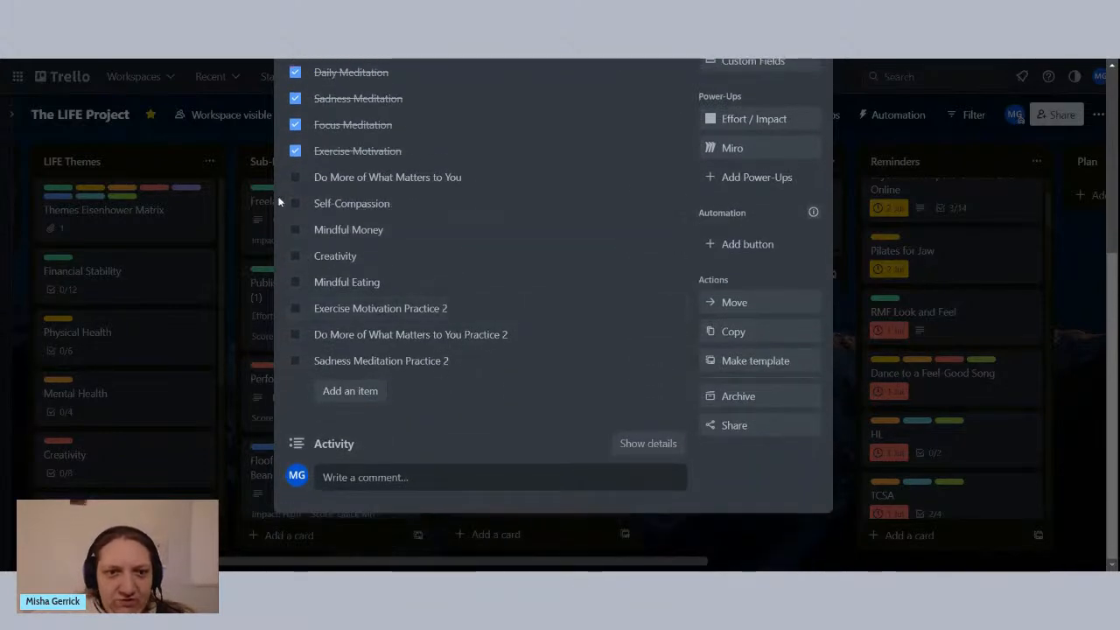
# Step: Tick Do More of What Matters to You in the Mindfulness Meditation (1) checklist, and close the card after reviewing the remaining items
pyautogui.click(296, 177)
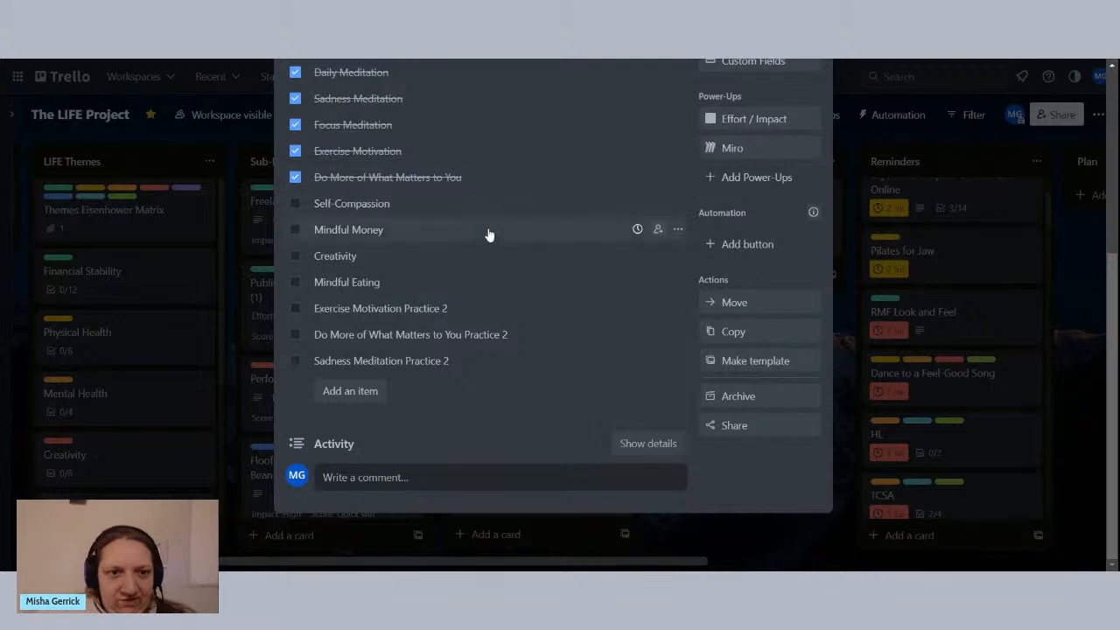
pyautogui.scroll(3, 487, 235)
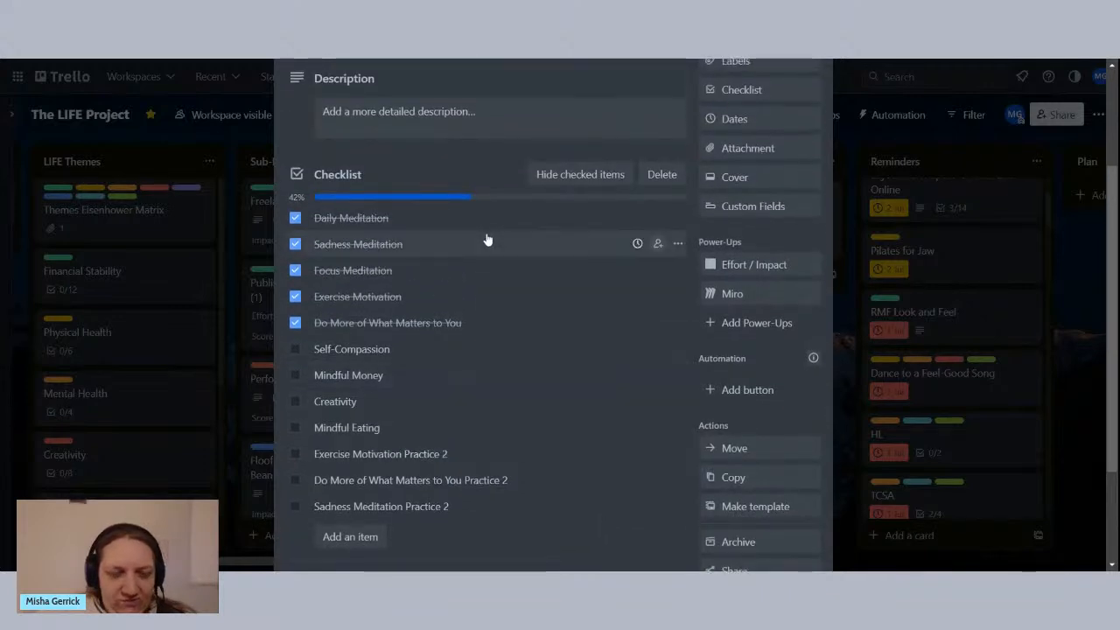
pyautogui.scroll(-3, 487, 238)
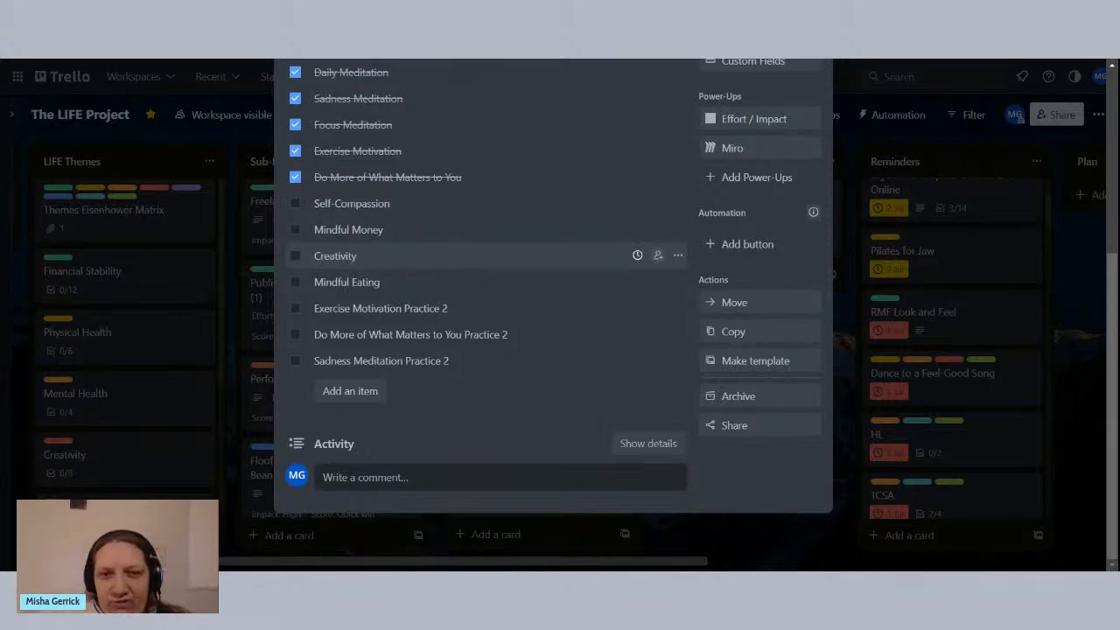
pyautogui.scroll(1, 402, 156)
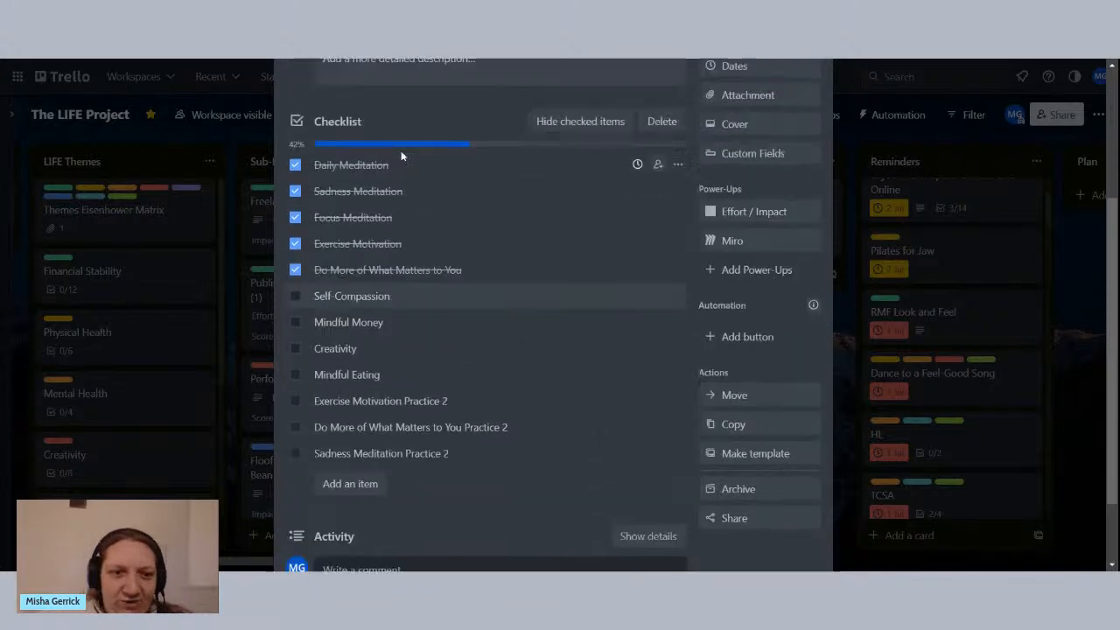
pyautogui.scroll(1, 402, 156)
pyautogui.scroll(-2, 418, 303)
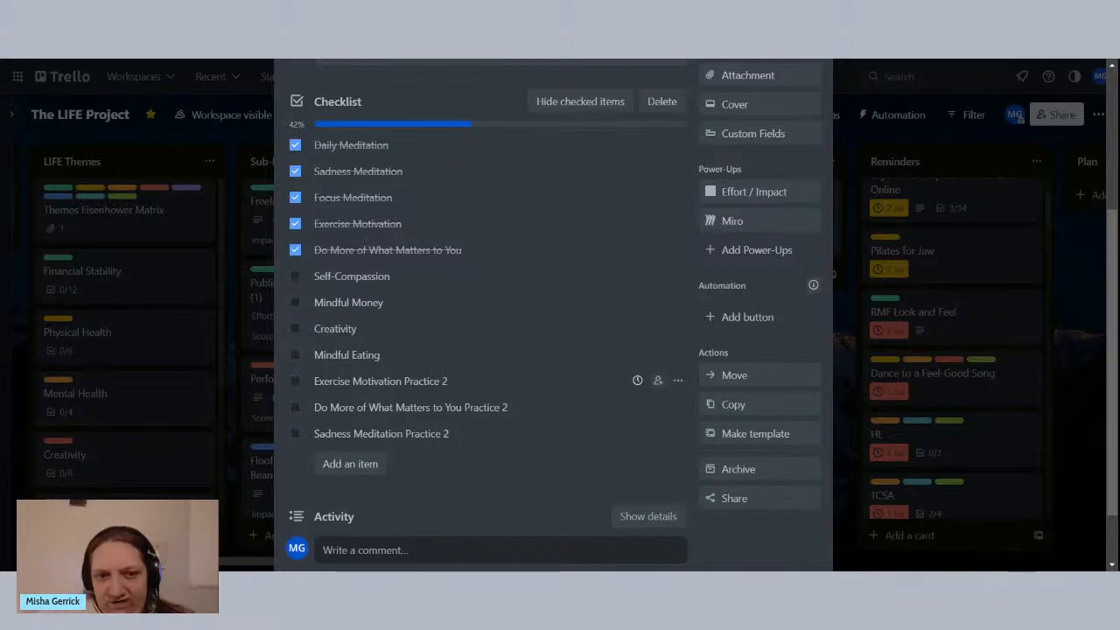
pyautogui.scroll(5, 553, 323)
pyautogui.click(863, 350)
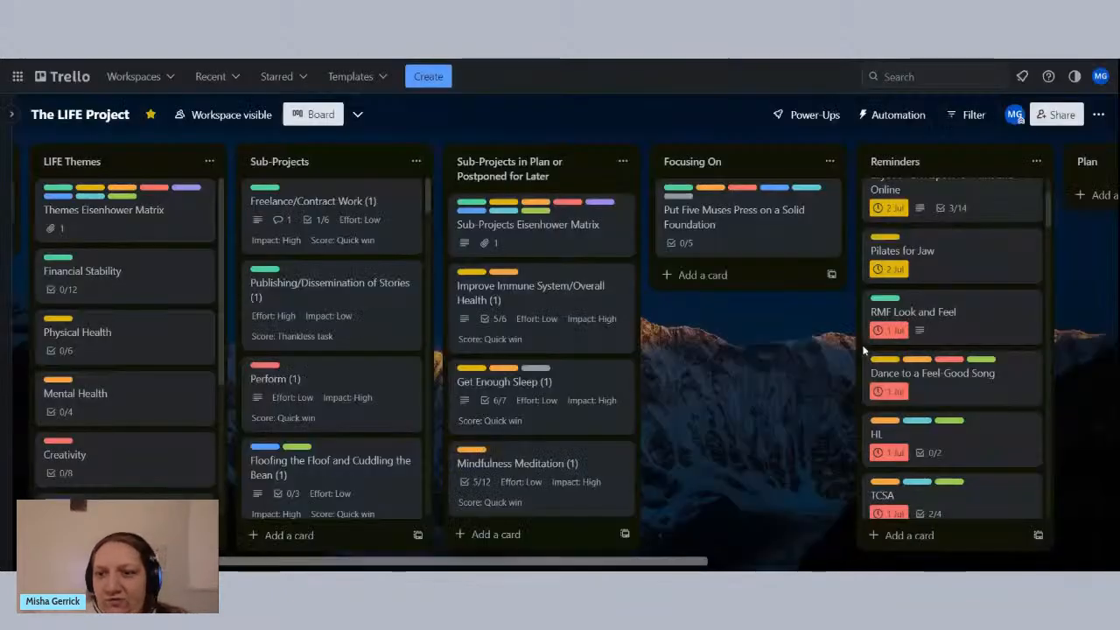
# Step: Add a new card titled Creativity Meditation to the end of the Reminders list
pyautogui.click(927, 534)
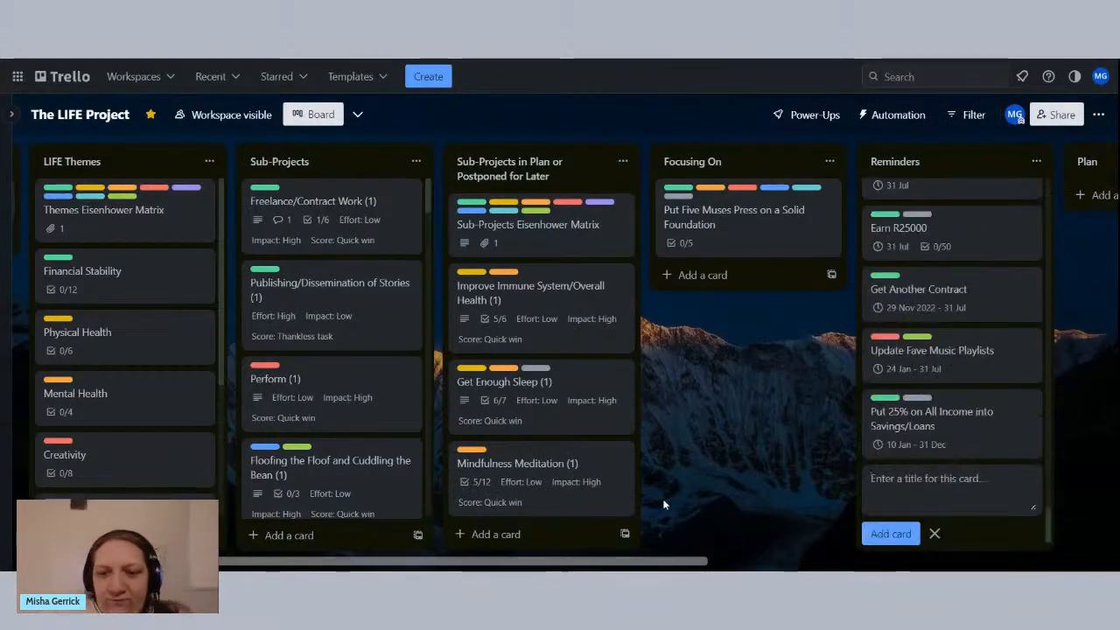
pyautogui.write('Creativity Medi')
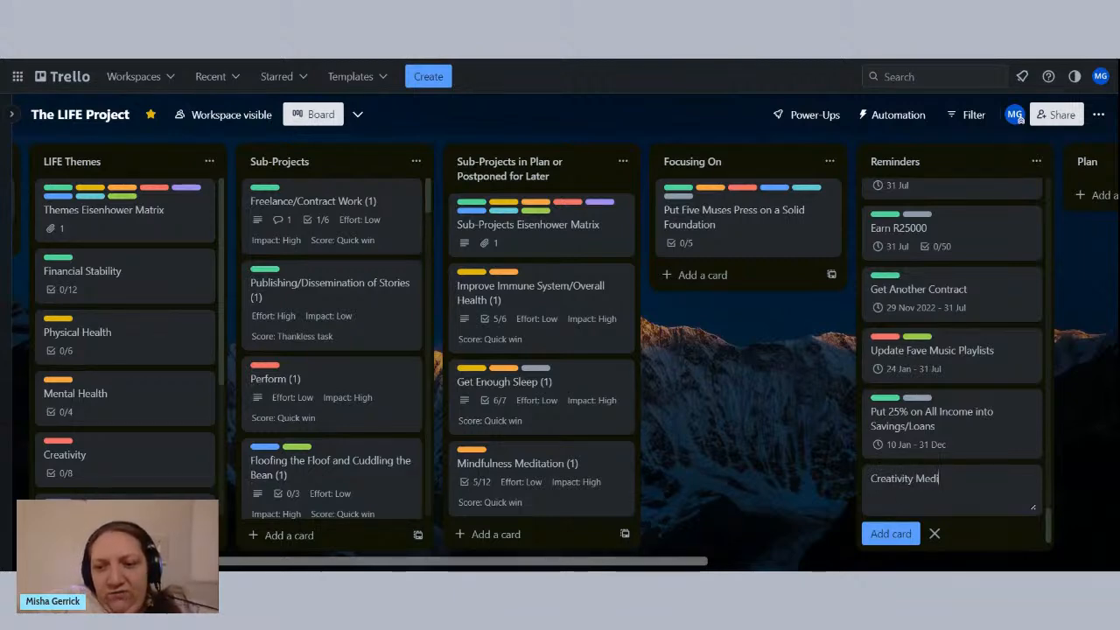
pyautogui.write('tation')
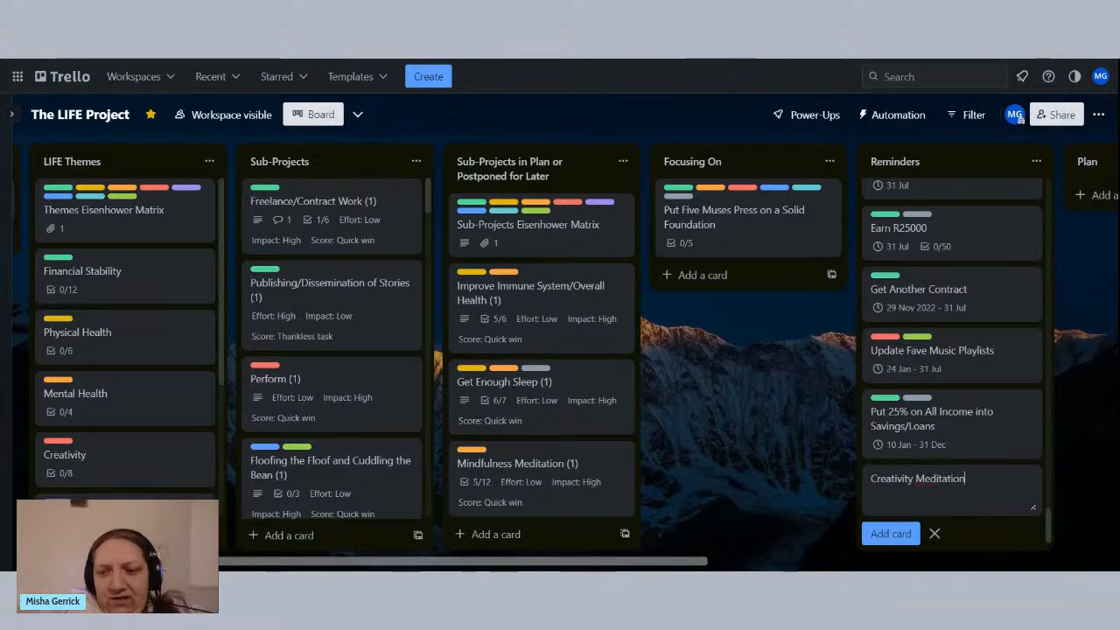
pyautogui.press('Return')
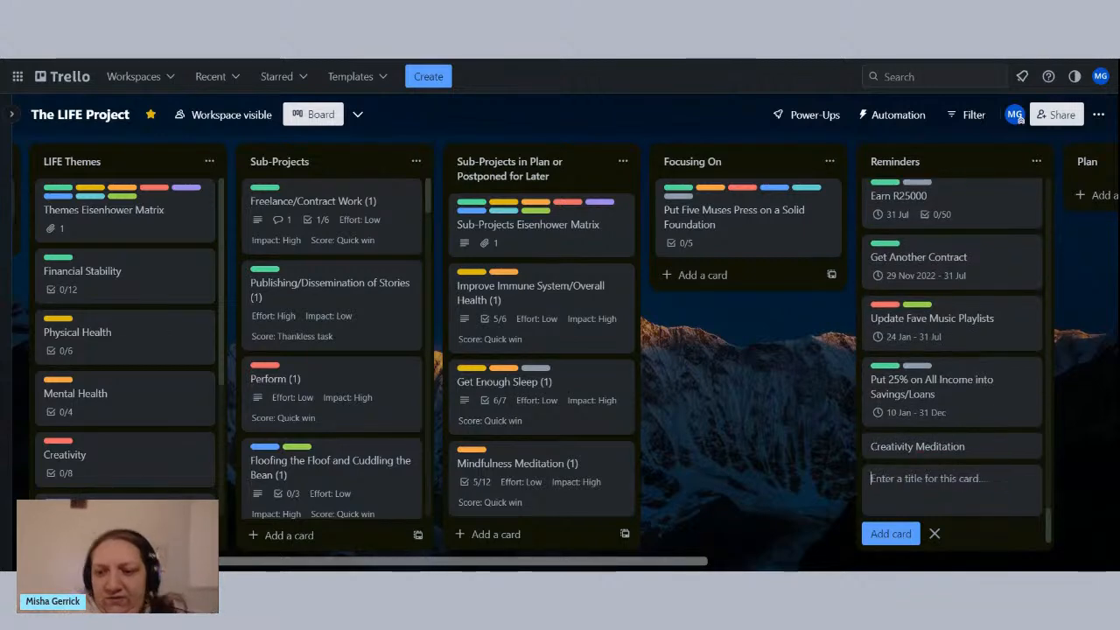
# Step: Open the Creativity Meditation card and assign it the Mental Health and Creativity labels
pyautogui.click(934, 449)
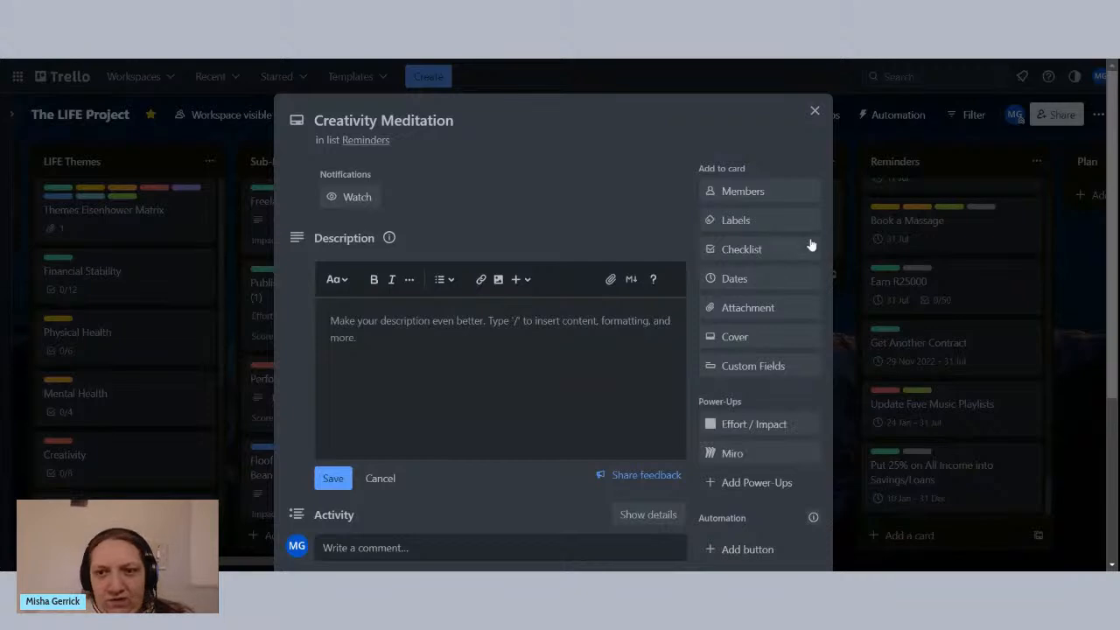
pyautogui.click(778, 219)
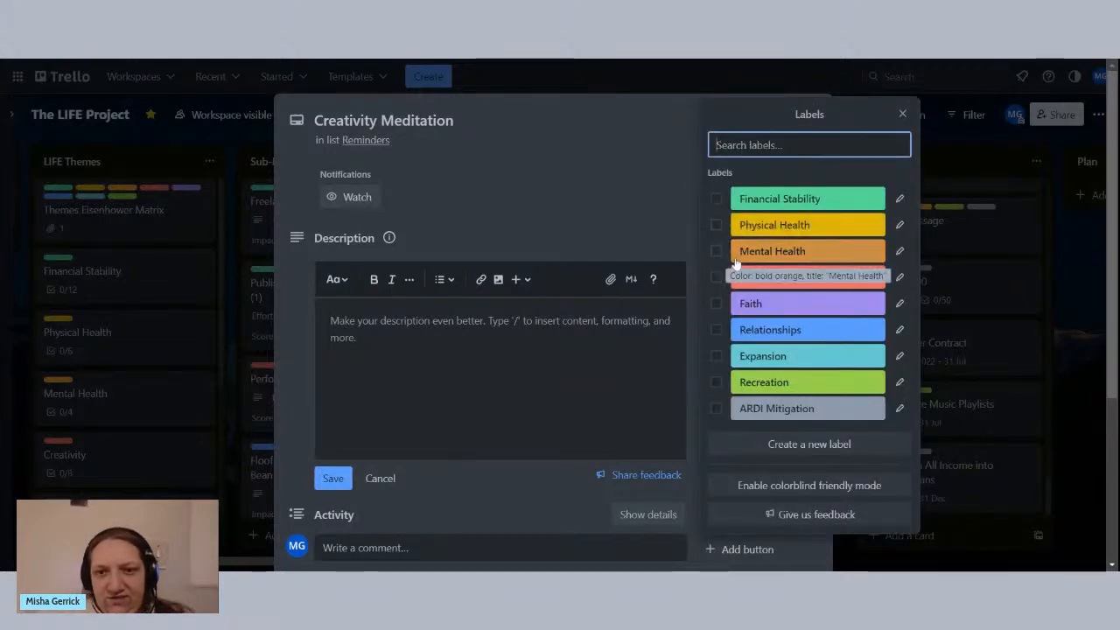
pyautogui.click(787, 254)
pyautogui.click(746, 278)
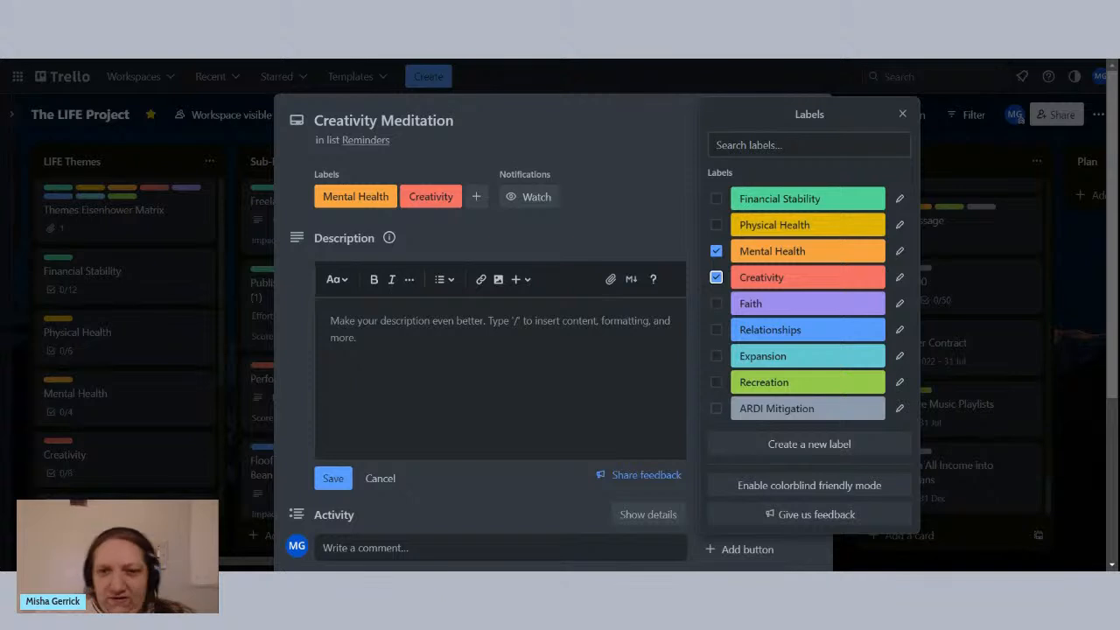
pyautogui.click(628, 186)
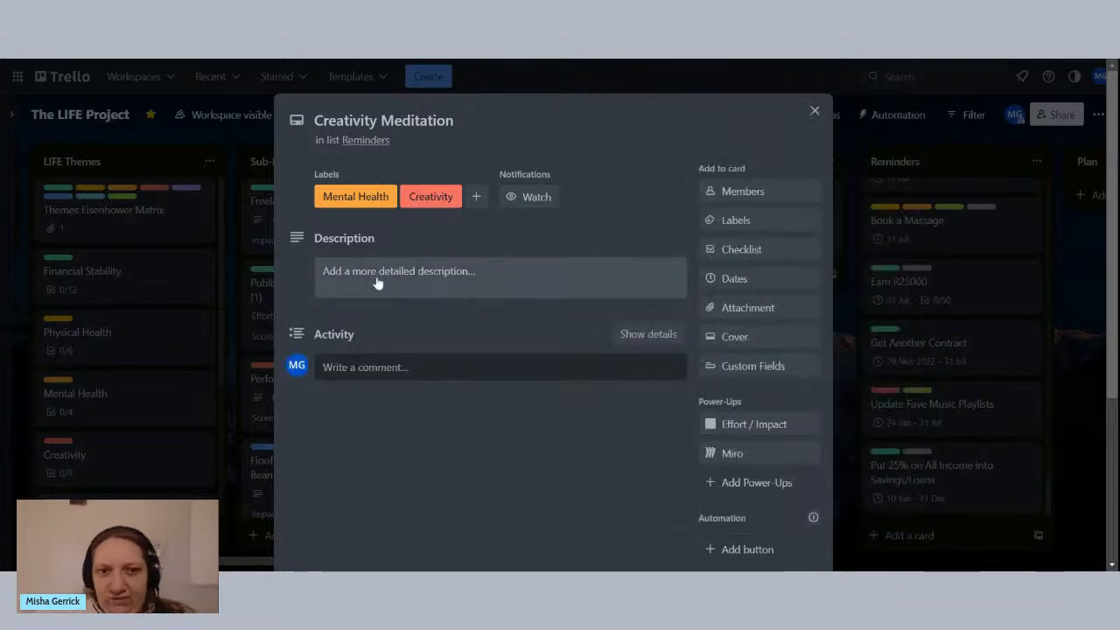
# Step: Set the Creativity Meditation card's due date to 04/07/2023 and close the card
pyautogui.click(754, 280)
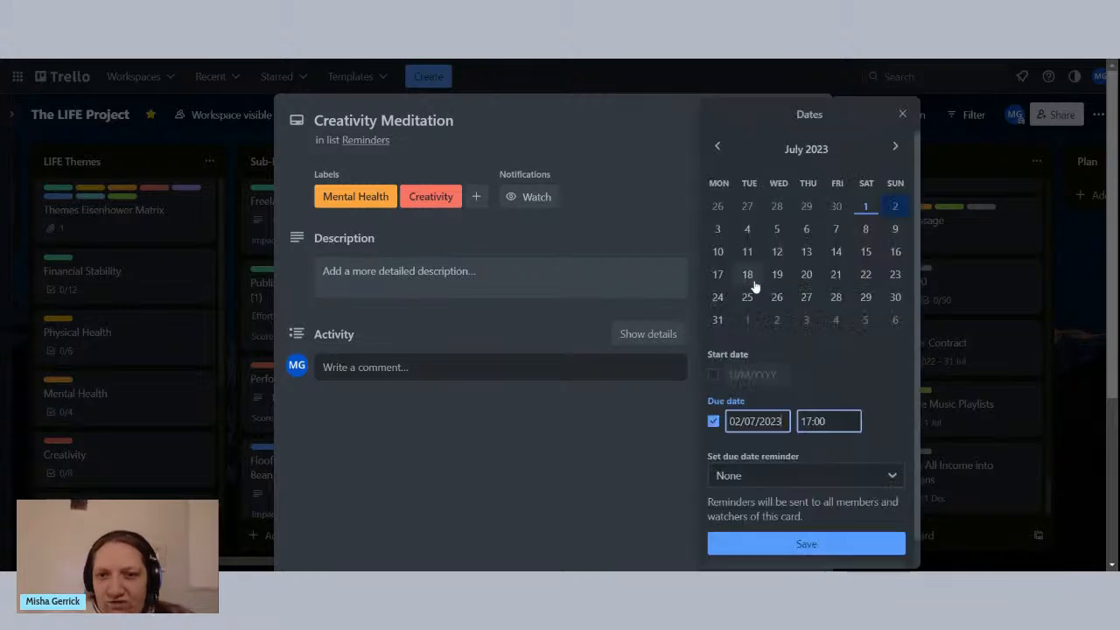
pyautogui.click(748, 229)
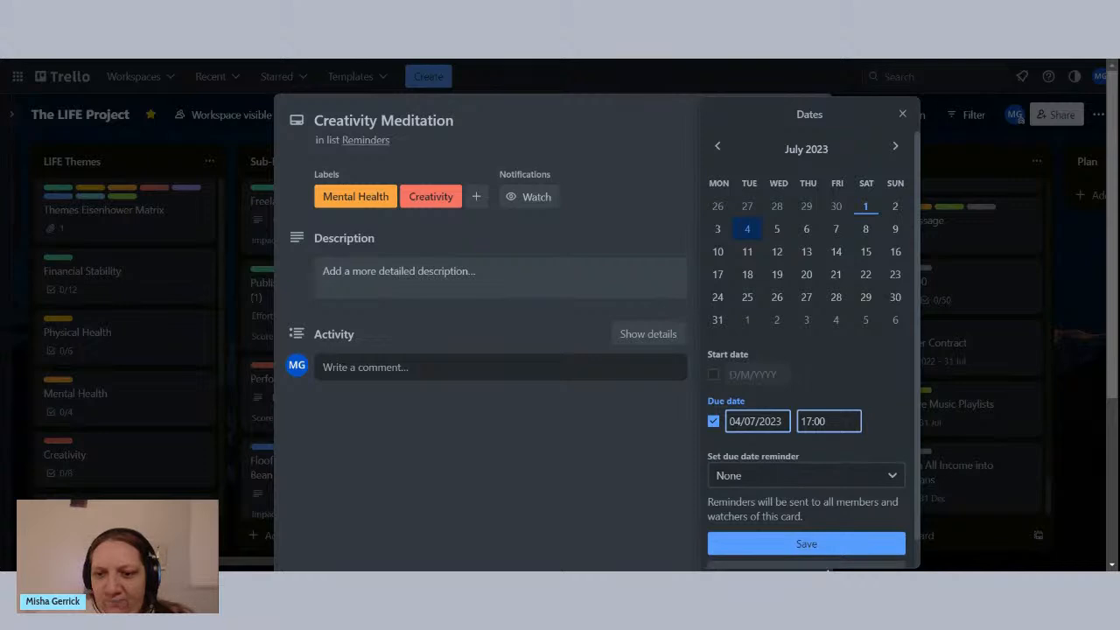
pyautogui.click(806, 543)
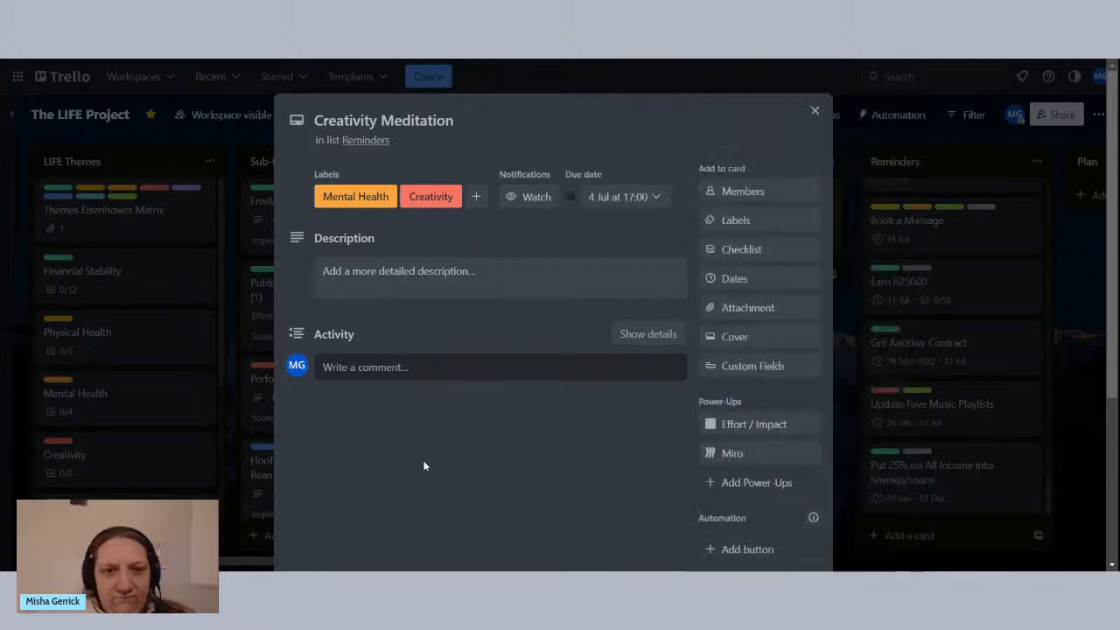
pyautogui.click(815, 111)
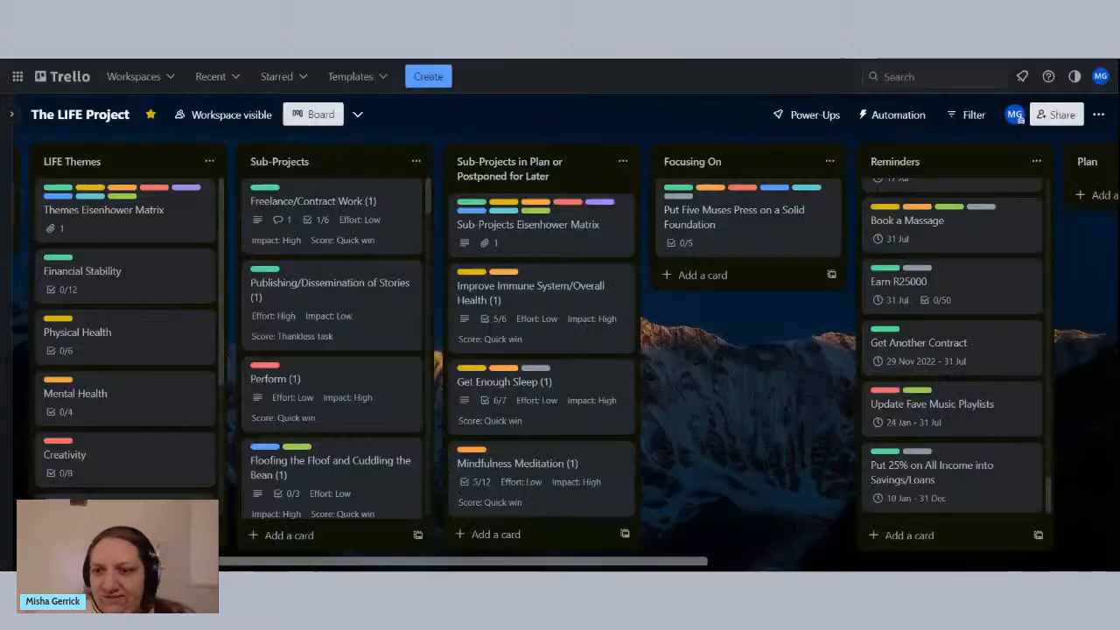
# Step: Look through the Reminders list, from the new Creativity Meditation card at its end up to the earlier reminders and back
pyautogui.scroll(-1, 963, 348)
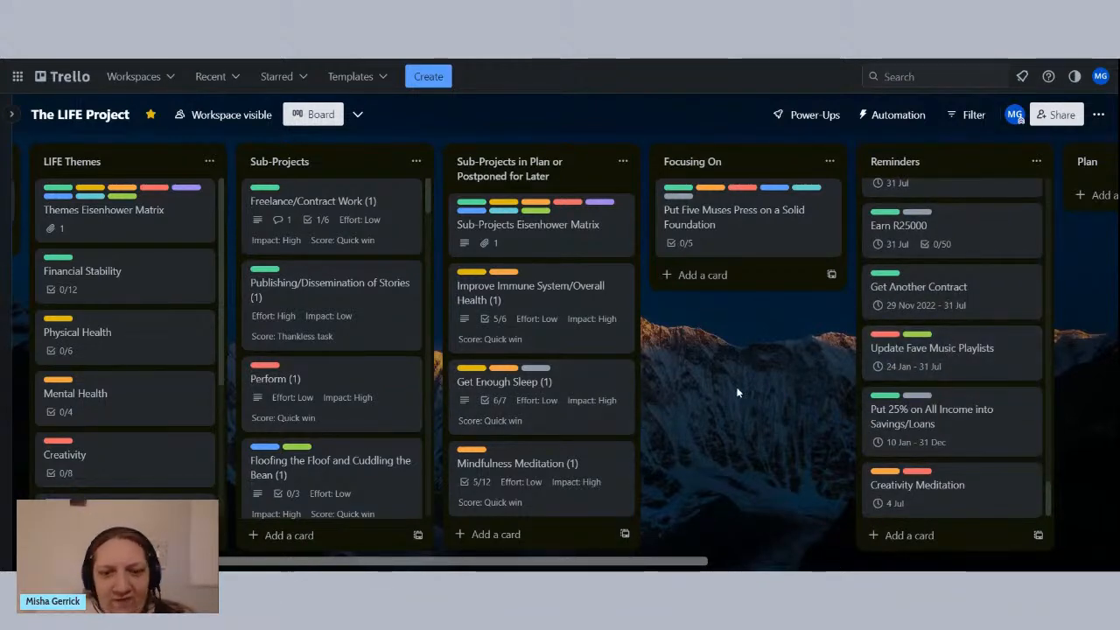
pyautogui.moveTo(753, 346); pyautogui.dragTo(199, 328)
pyautogui.moveTo(646, 340); pyautogui.dragTo(796, 329)
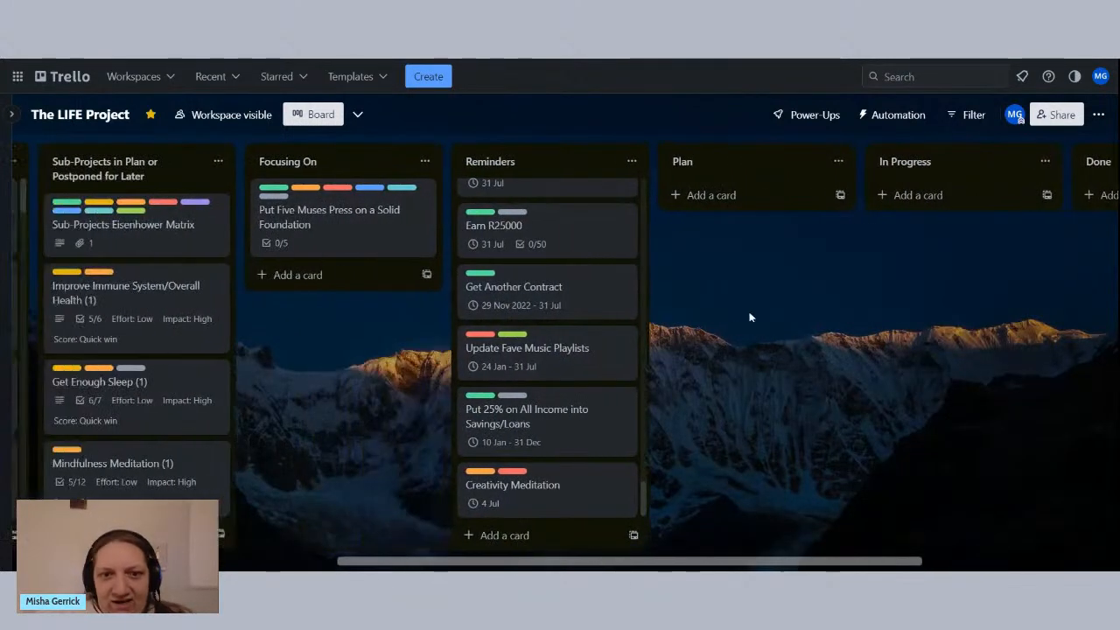
pyautogui.scroll(3, 628, 324)
pyautogui.scroll(10, 627, 324)
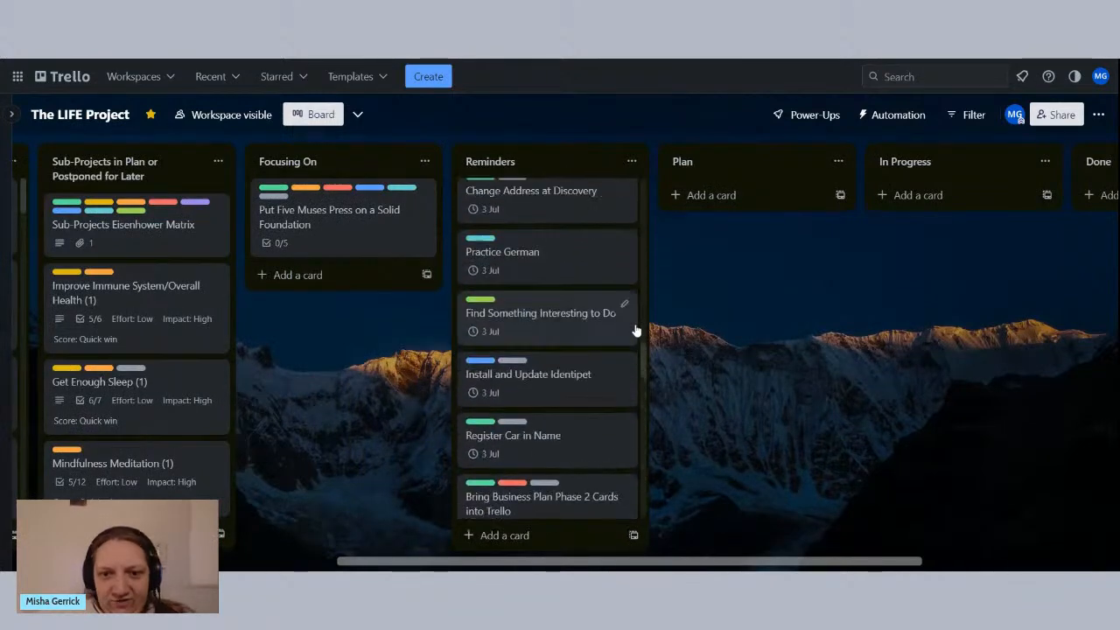
pyautogui.scroll(-10, 595, 337)
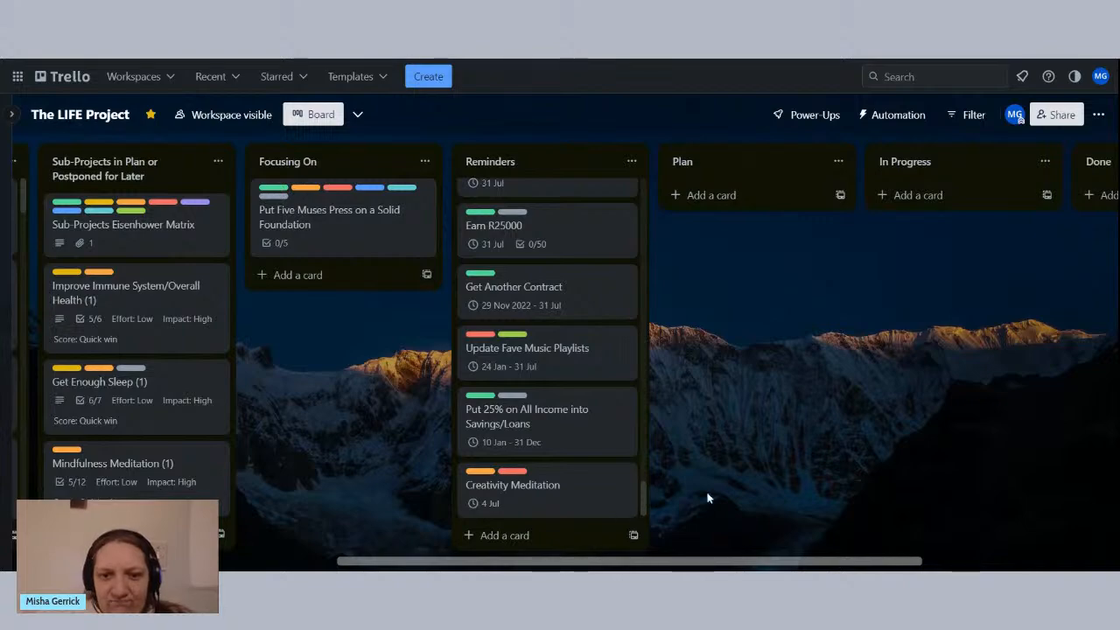
pyautogui.hscroll(1, 708, 498)
# Step: Look over the board's lists and examine the cards remaining in the Sub-Projects list down towards its end
pyautogui.hscroll(-6, 761, 437)
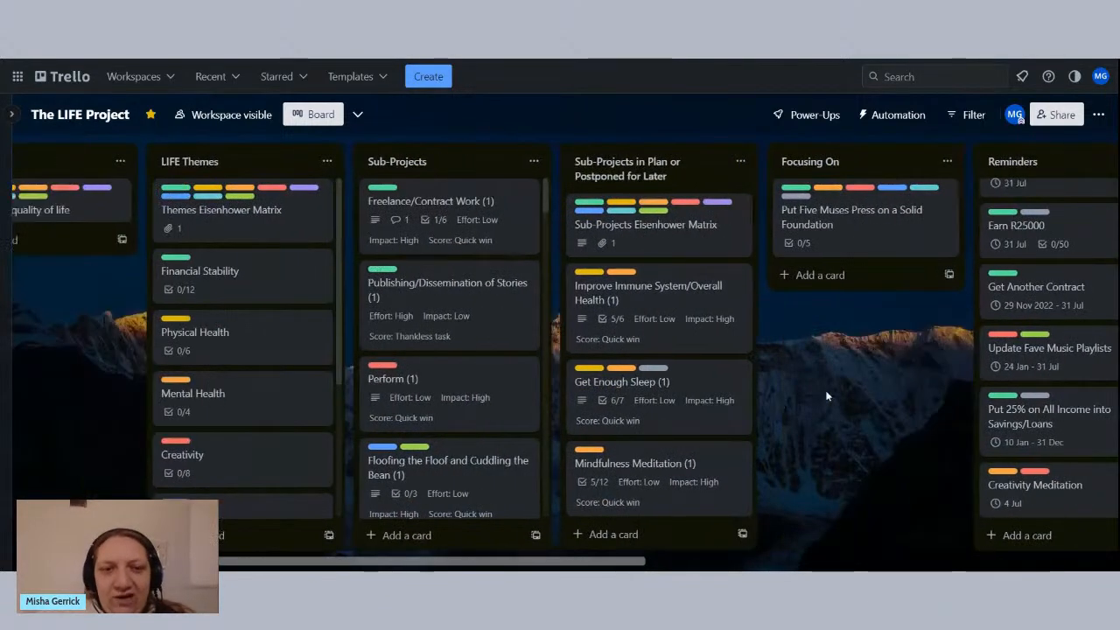
pyautogui.hscroll(2, 735, 389)
pyautogui.hscroll(-4, 630, 375)
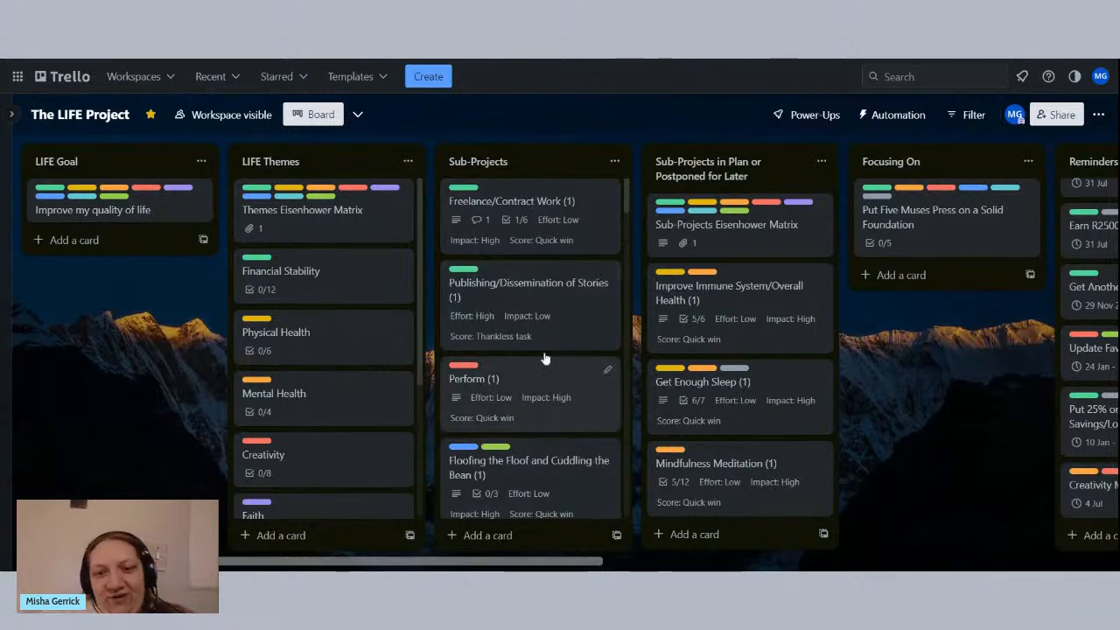
pyautogui.scroll(-1, 522, 317)
pyautogui.scroll(-10, 522, 317)
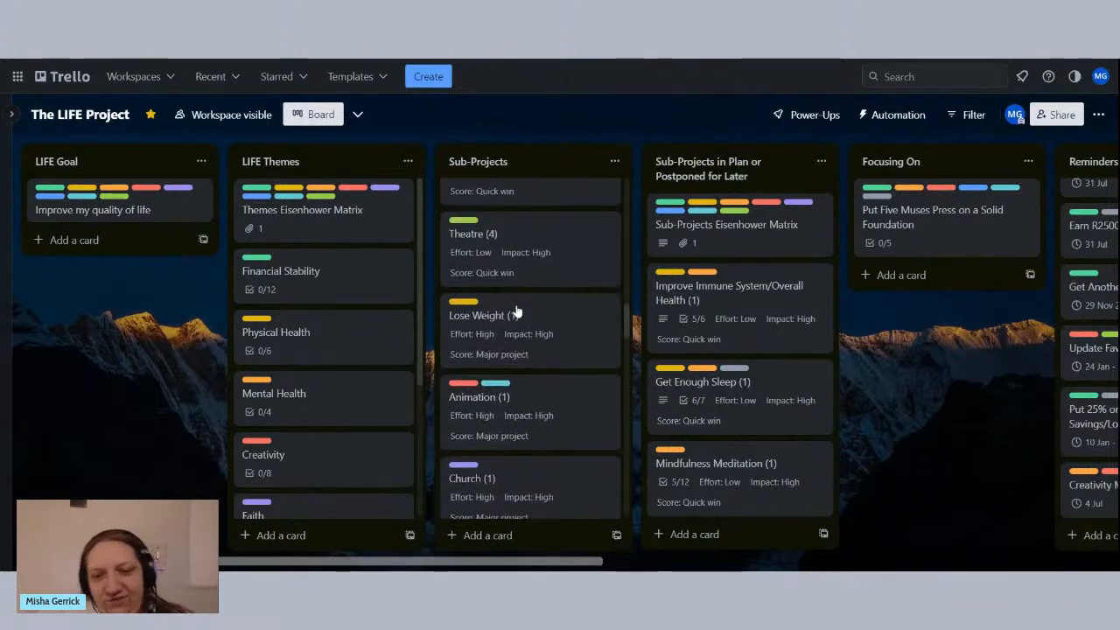
pyautogui.scroll(-8, 516, 310)
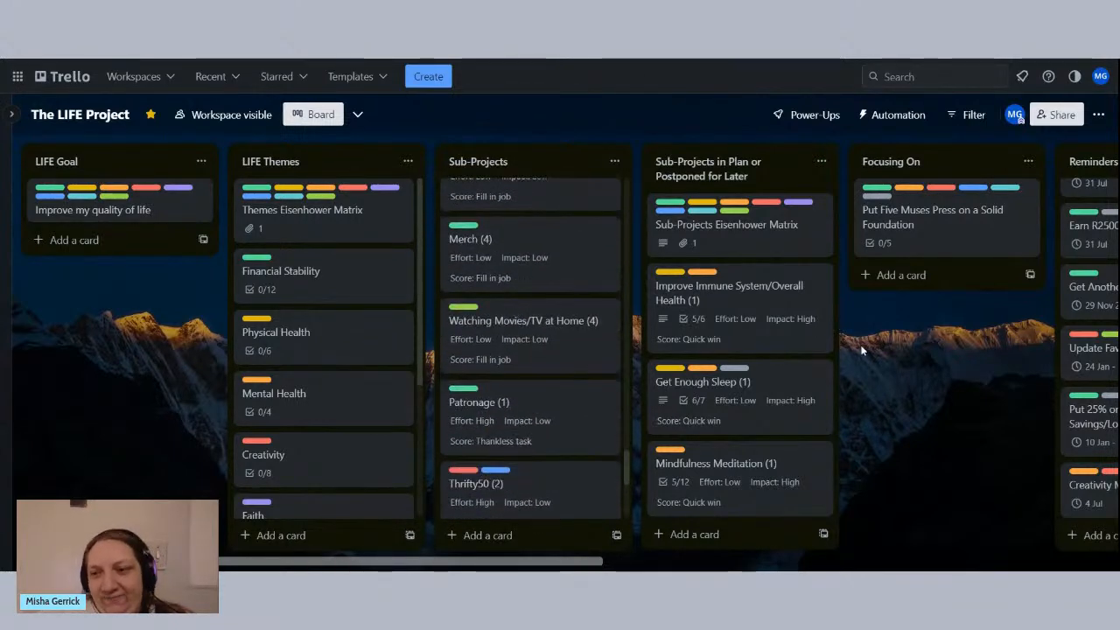
pyautogui.hscroll(6, 381, 402)
pyautogui.hscroll(-6, 385, 400)
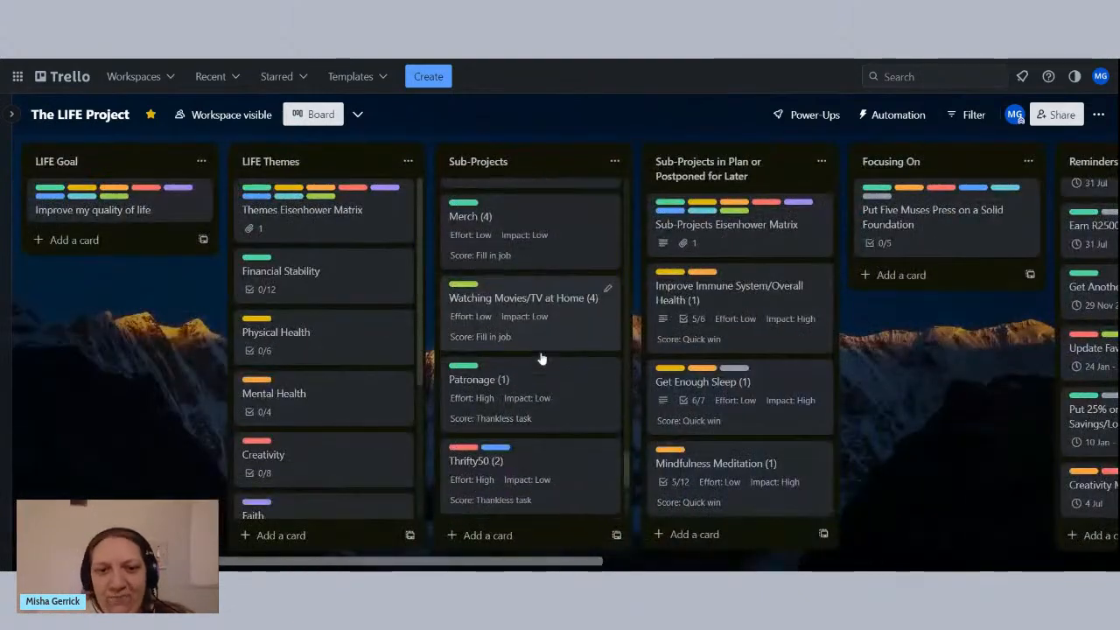
# Step: Look over the Sub-Projects list back up to its first card, and then across the board's lists to In Progress
pyautogui.scroll(6, 536, 359)
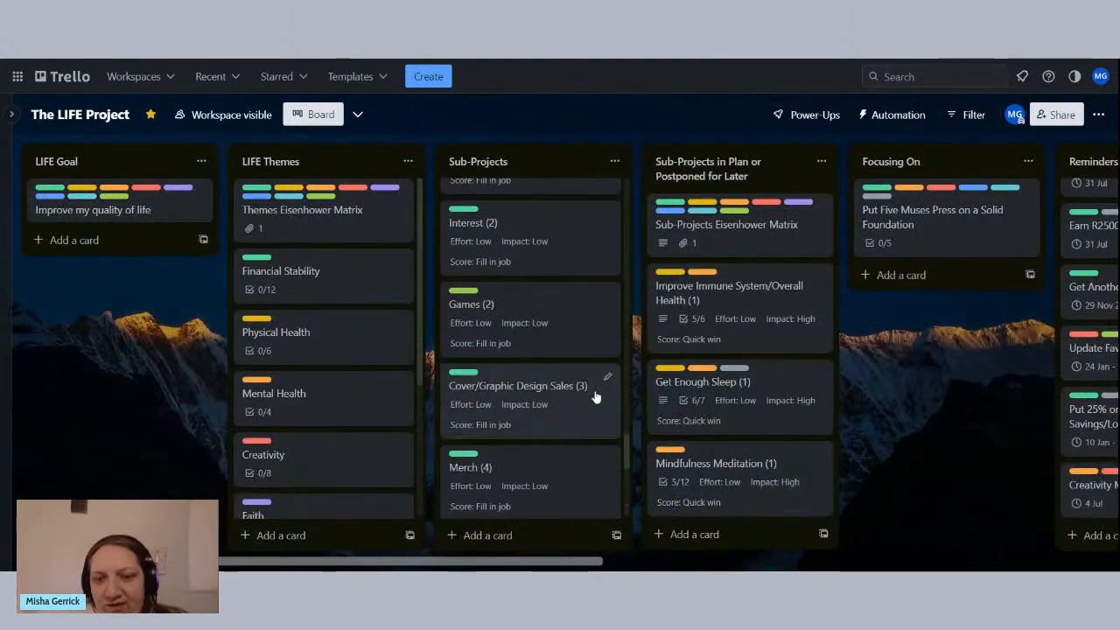
pyautogui.scroll(3, 620, 411)
pyautogui.scroll(5, 614, 380)
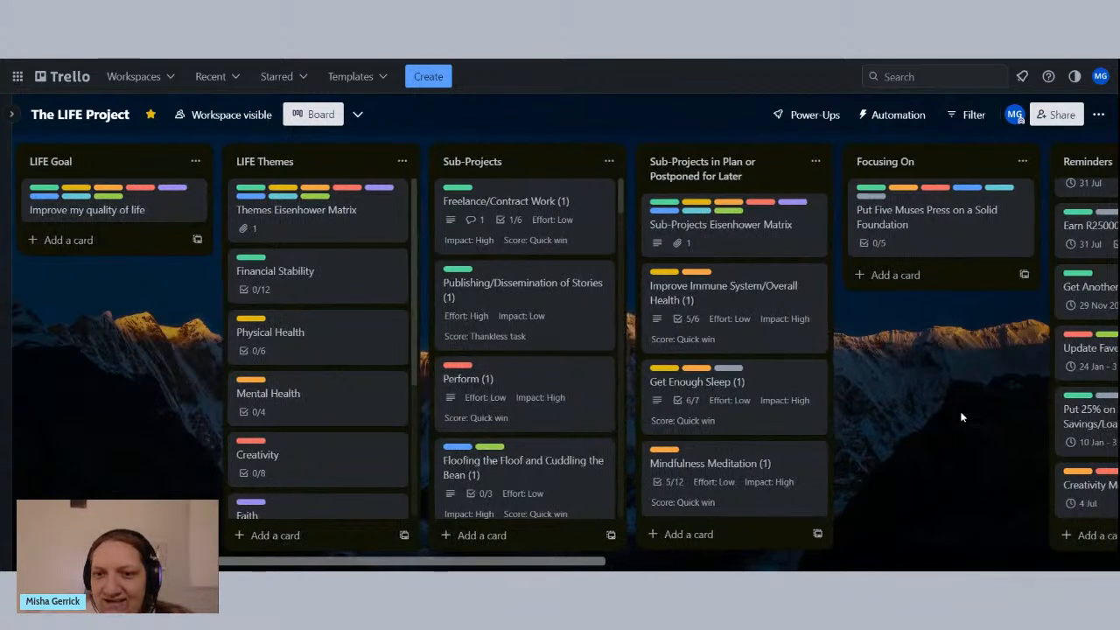
pyautogui.hscroll(6, 963, 412)
pyautogui.hscroll(-3, 463, 401)
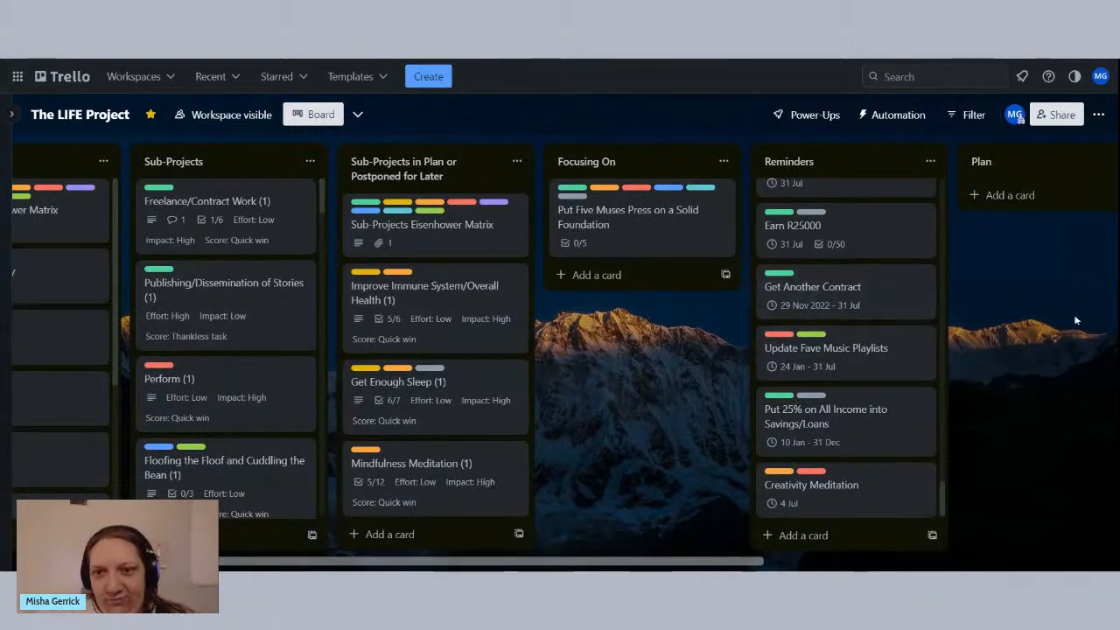
pyautogui.hscroll(1, 992, 316)
pyautogui.hscroll(2, 991, 317)
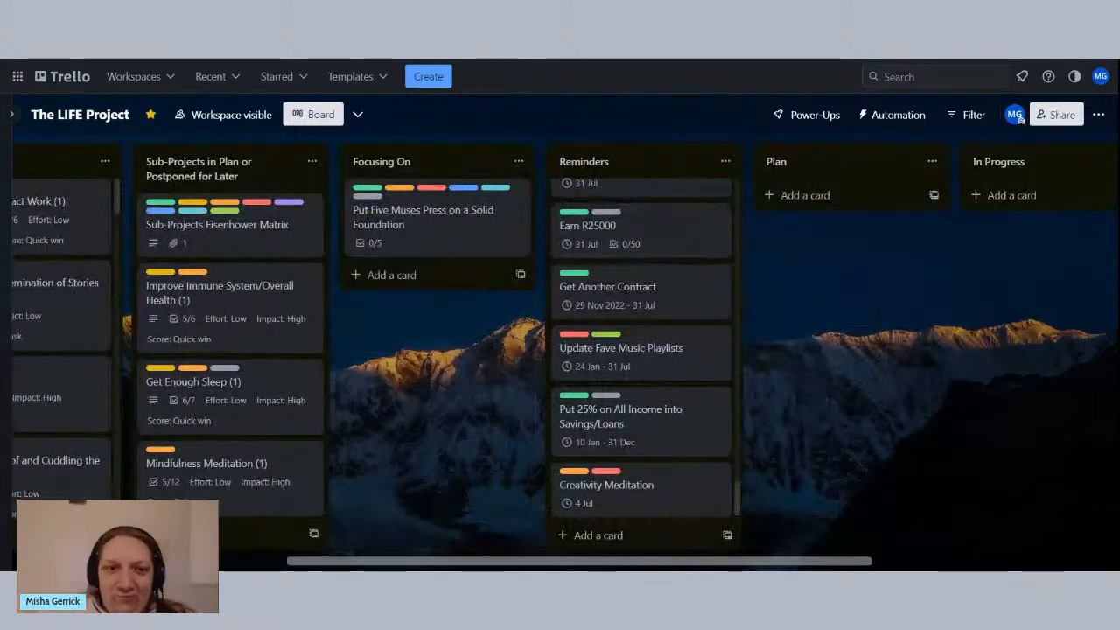
# Step: Open the Mindfulness Meditation card to check its meditation checklist, and close the card
pyautogui.hscroll(-2, 458, 400)
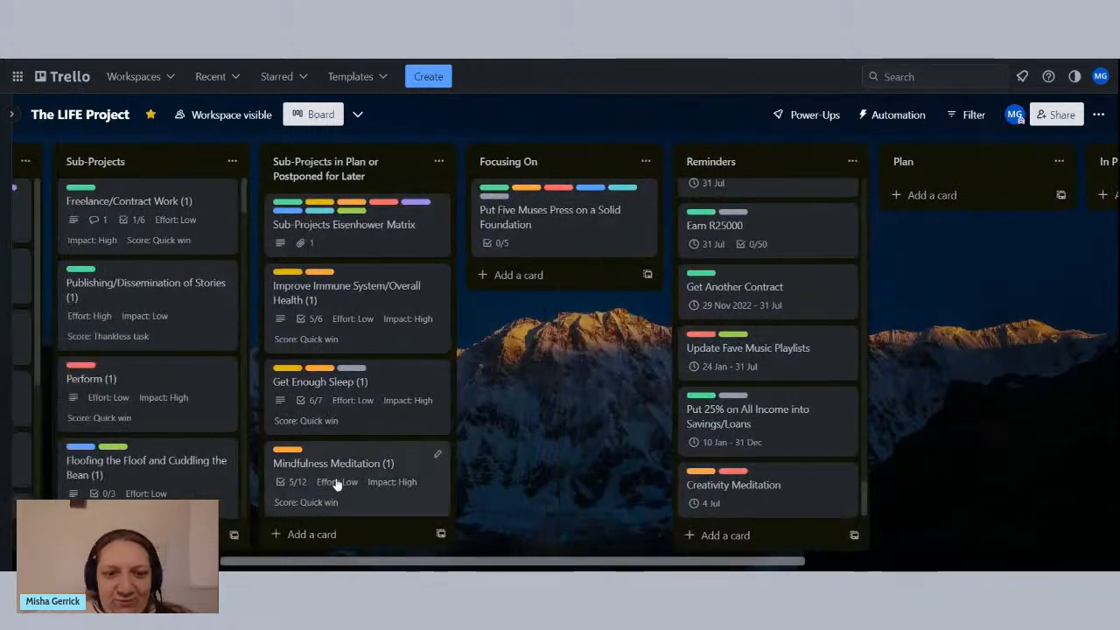
pyautogui.click(337, 485)
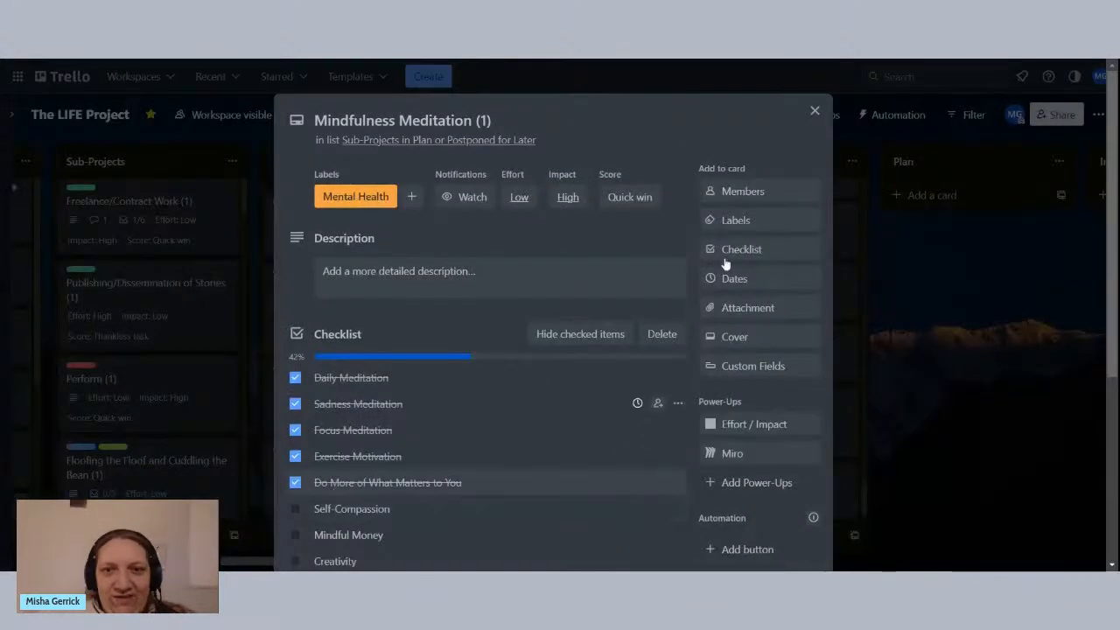
pyautogui.click(813, 114)
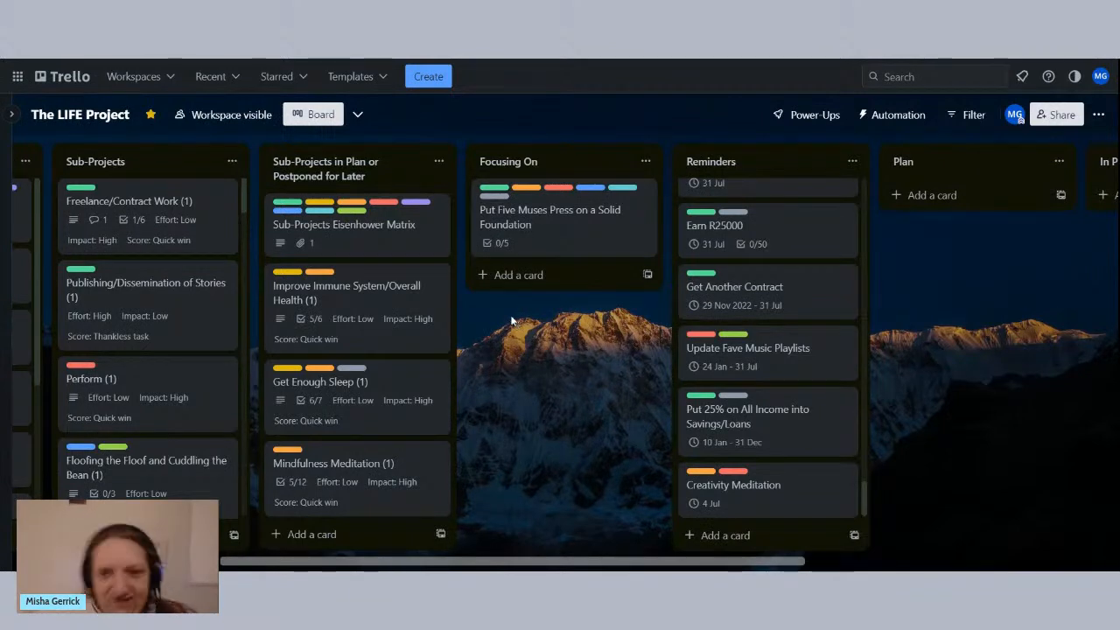
# Step: Sort the cards in the Reminders list by due date
pyautogui.moveTo(512, 324); pyautogui.dragTo(305, 425)
pyautogui.scroll(4, 602, 479)
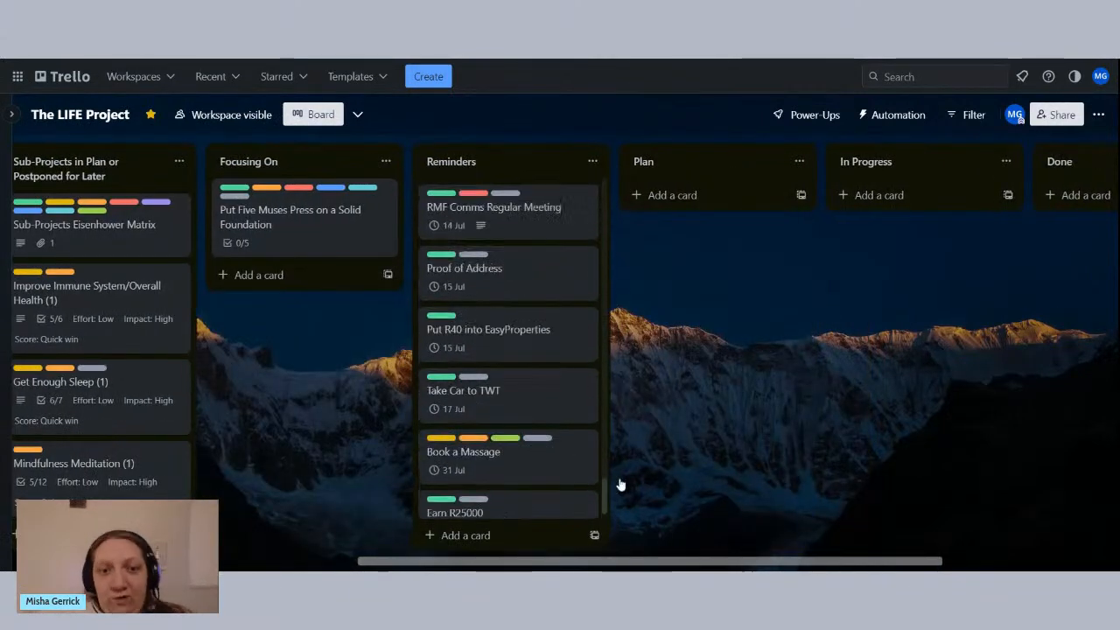
pyautogui.moveTo(602, 480); pyautogui.dragTo(597, 188)
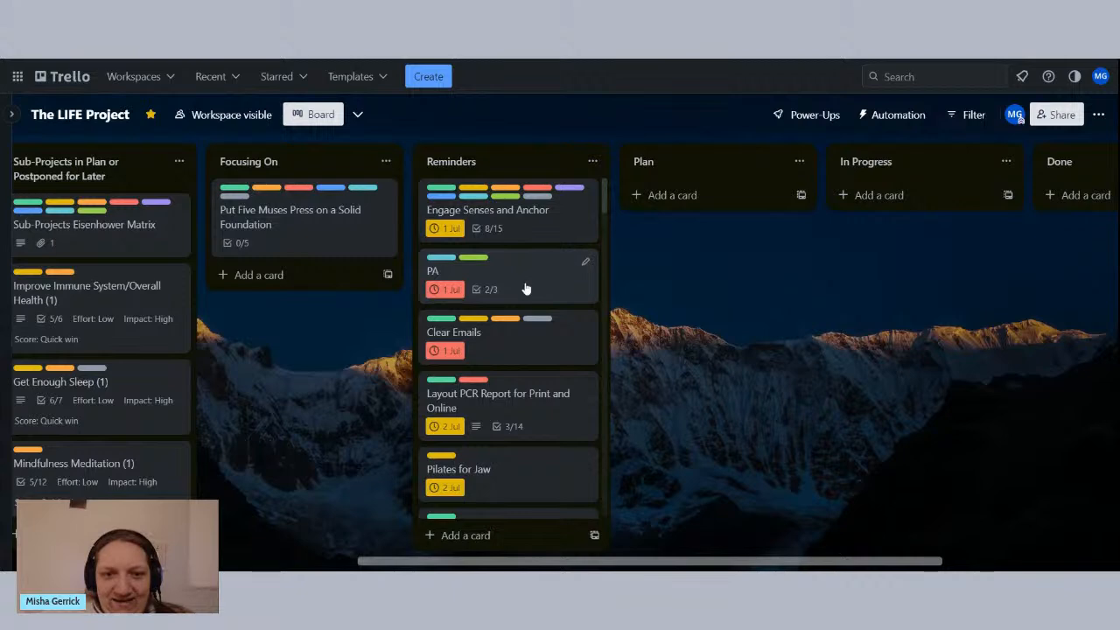
pyautogui.scroll(-5, 537, 332)
pyautogui.scroll(5, 540, 333)
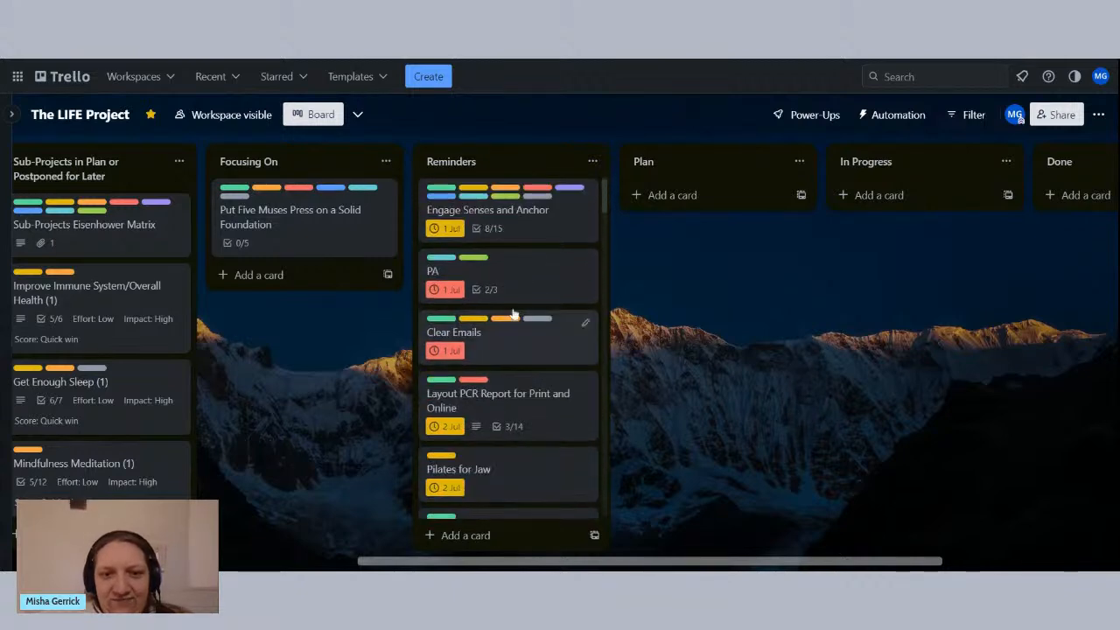
pyautogui.click(592, 161)
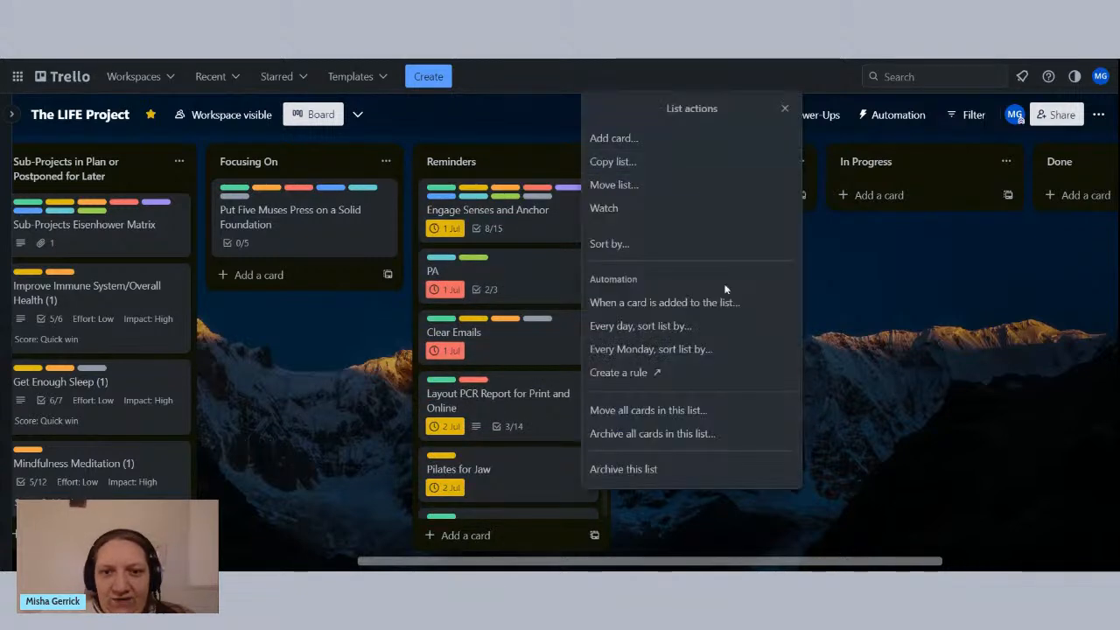
pyautogui.click(656, 244)
pyautogui.click(634, 215)
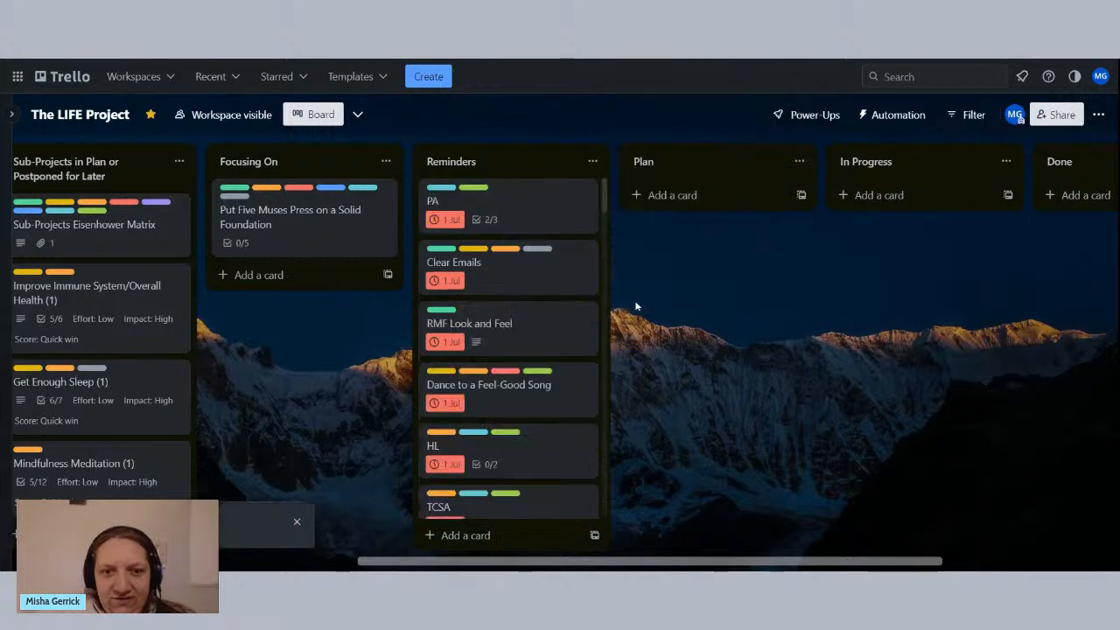
# Step: Examine the order of the sorted Reminders list through the cards due 1 and 2 July, and return to its first card
pyautogui.scroll(-5, 540, 289)
pyautogui.scroll(-2, 542, 292)
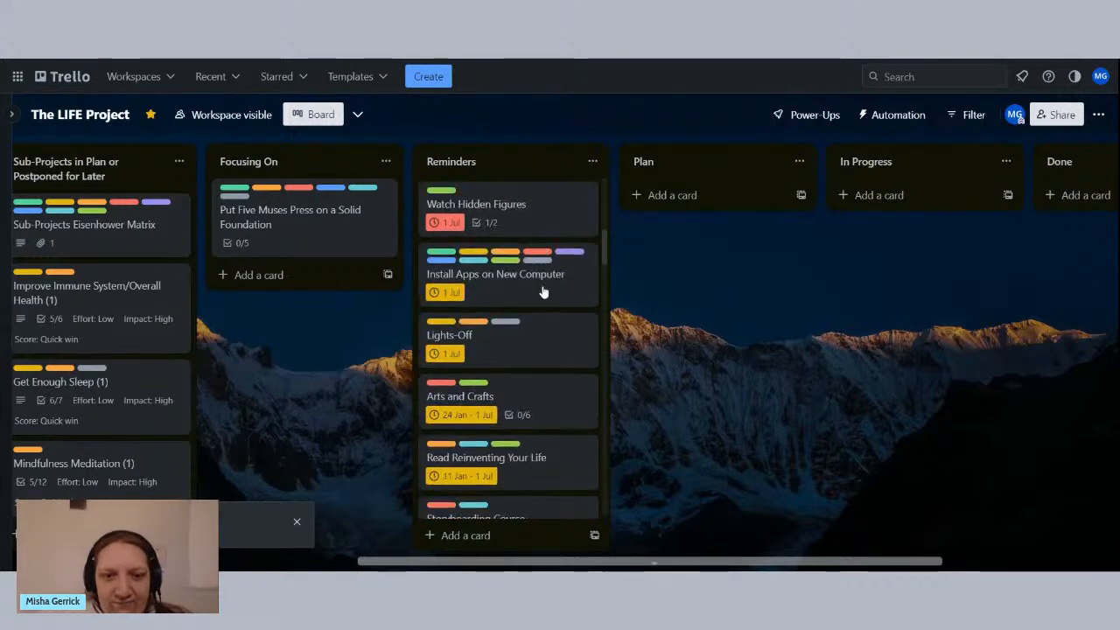
pyautogui.scroll(5, 543, 291)
pyautogui.scroll(-5, 543, 291)
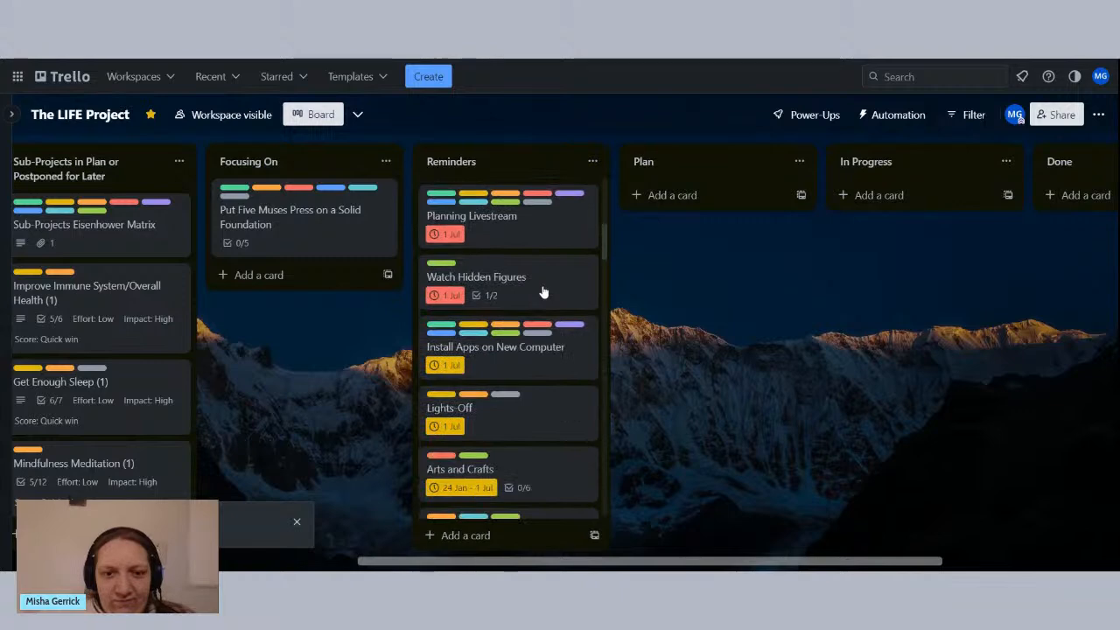
pyautogui.scroll(-2, 543, 291)
pyautogui.scroll(-3, 543, 292)
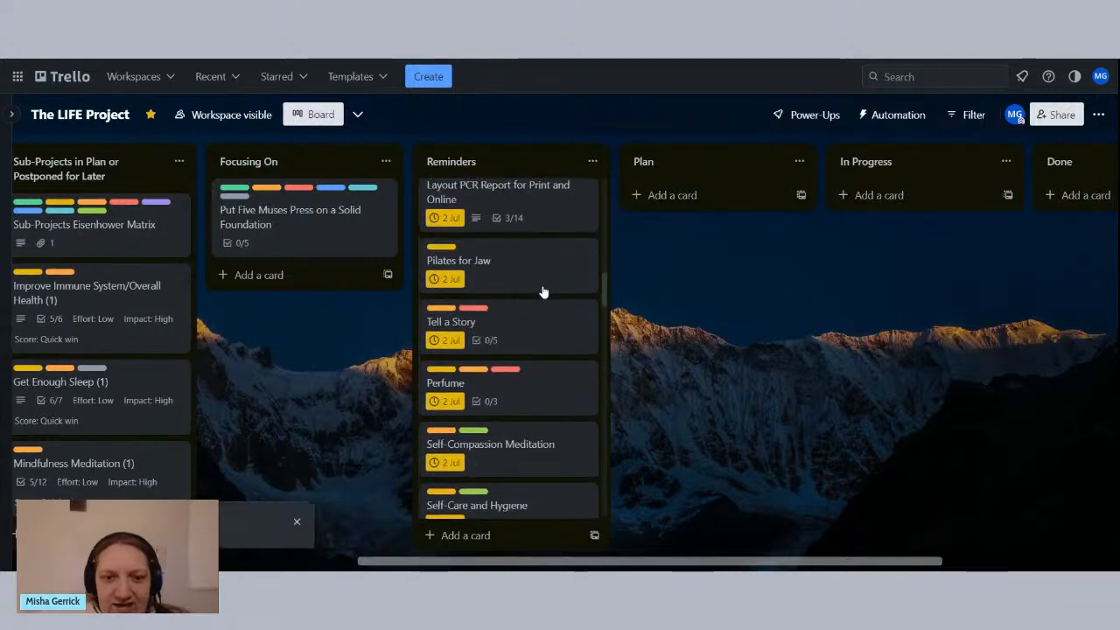
pyautogui.scroll(-5, 542, 292)
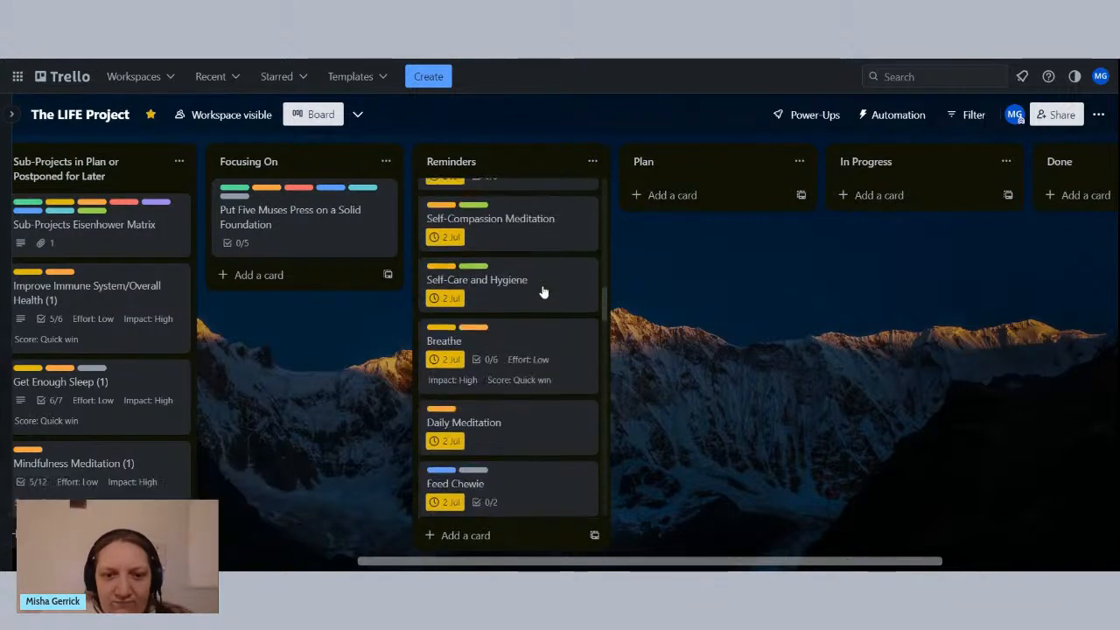
pyautogui.scroll(8, 542, 290)
pyautogui.scroll(8, 542, 288)
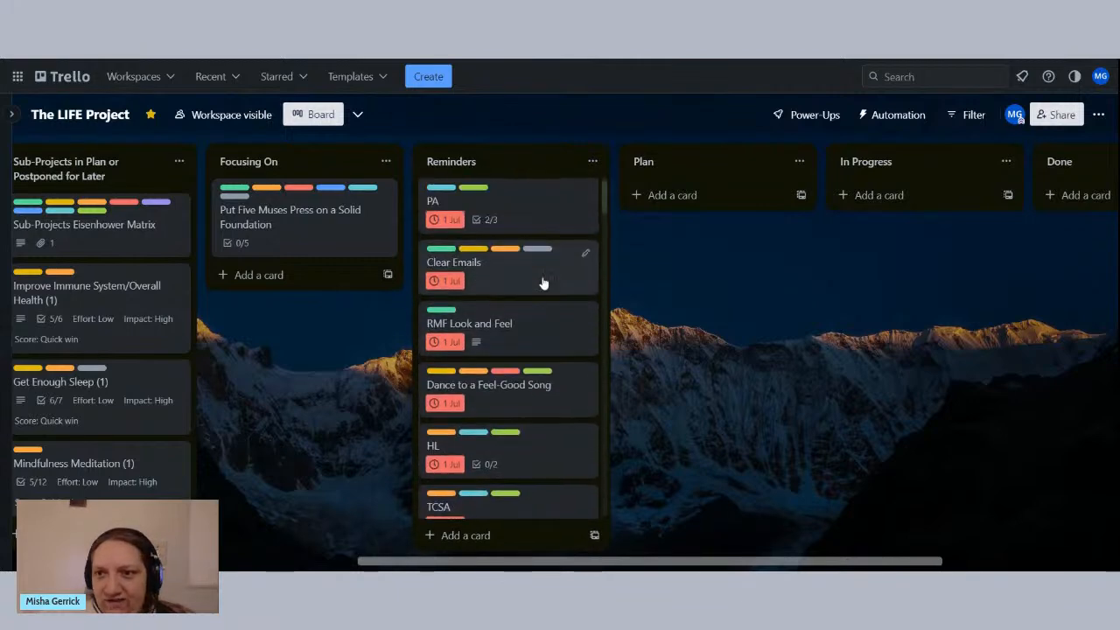
# Step: Check the featured Power-Ups available for the board and the available board views, closing both without changes
pyautogui.click(807, 115)
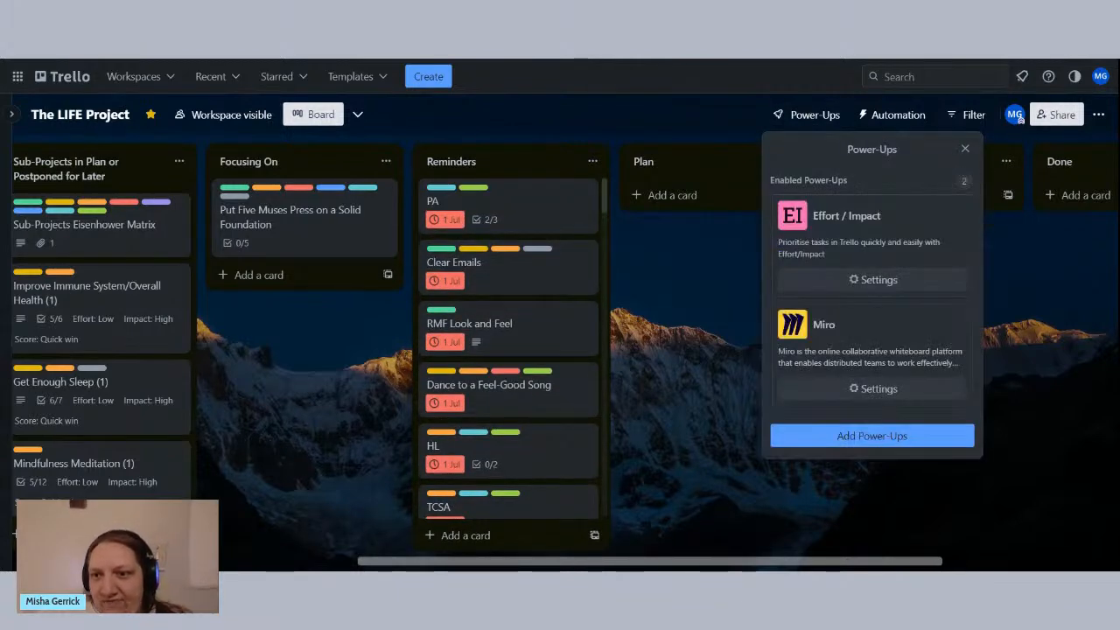
pyautogui.click(864, 436)
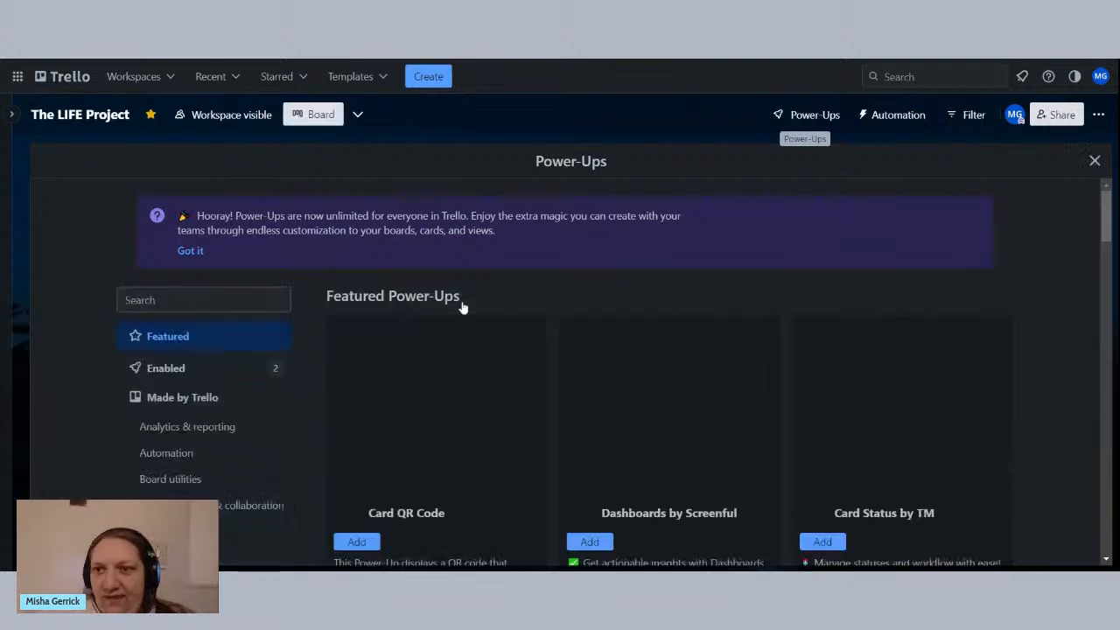
pyautogui.press('Escape')
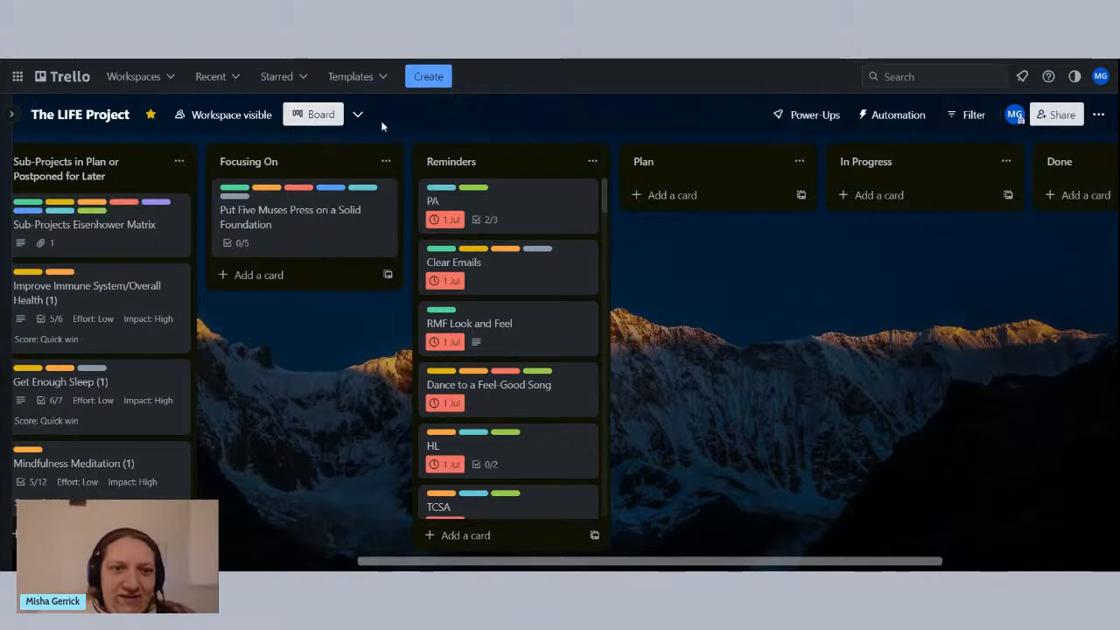
pyautogui.click(358, 115)
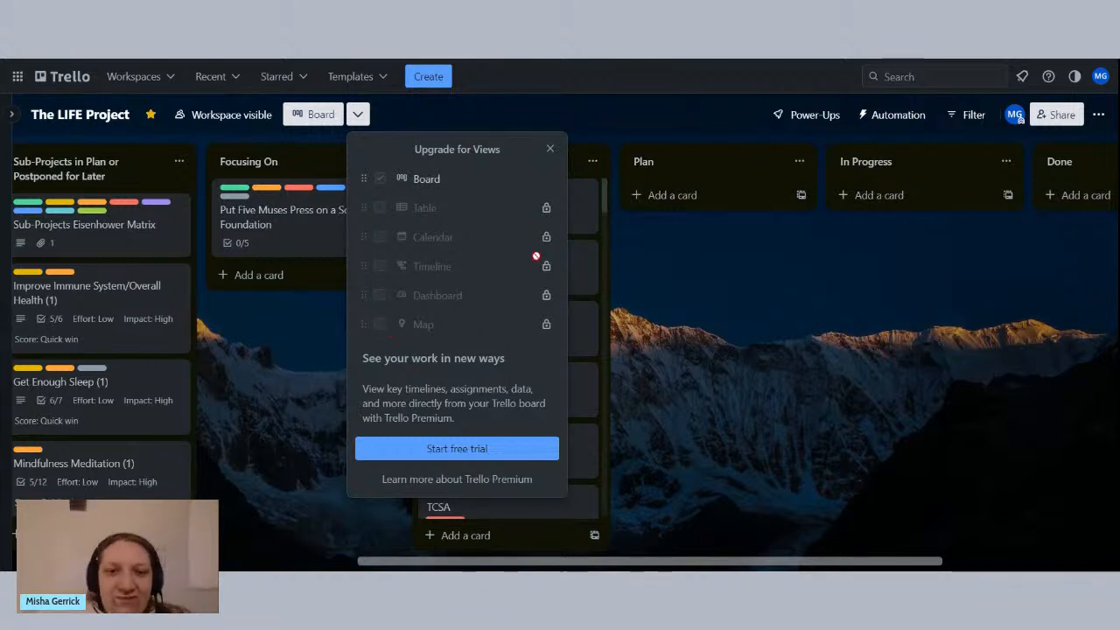
pyautogui.click(550, 149)
# Step: Look through the sorted Reminders list to its final card, and then re-examine the early July reminders from the start
pyautogui.scroll(-1, 512, 210)
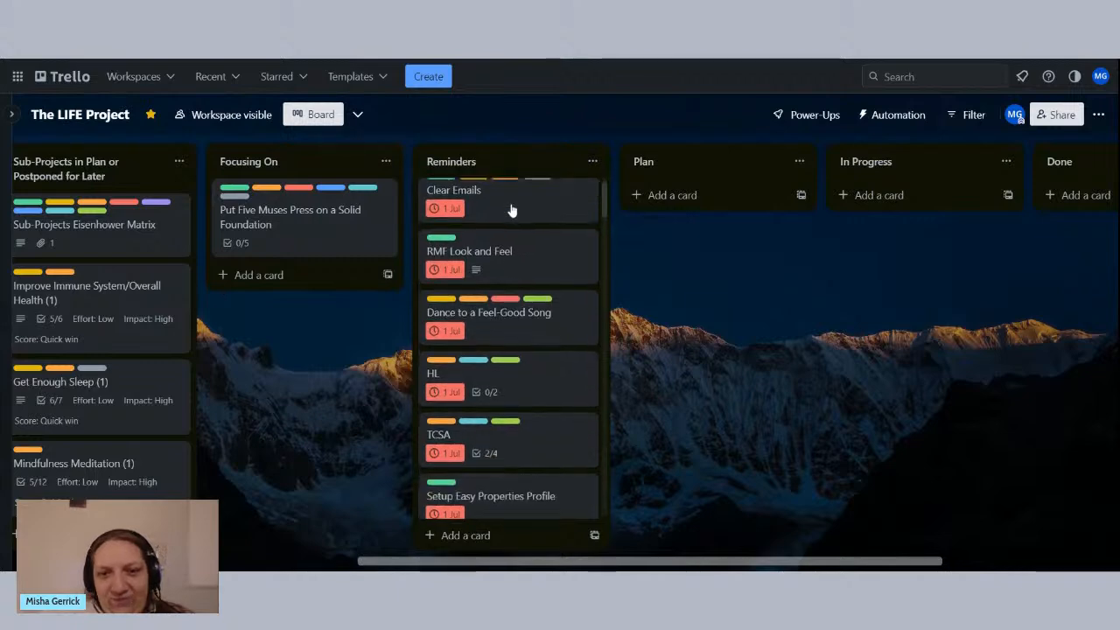
pyautogui.scroll(-10, 512, 210)
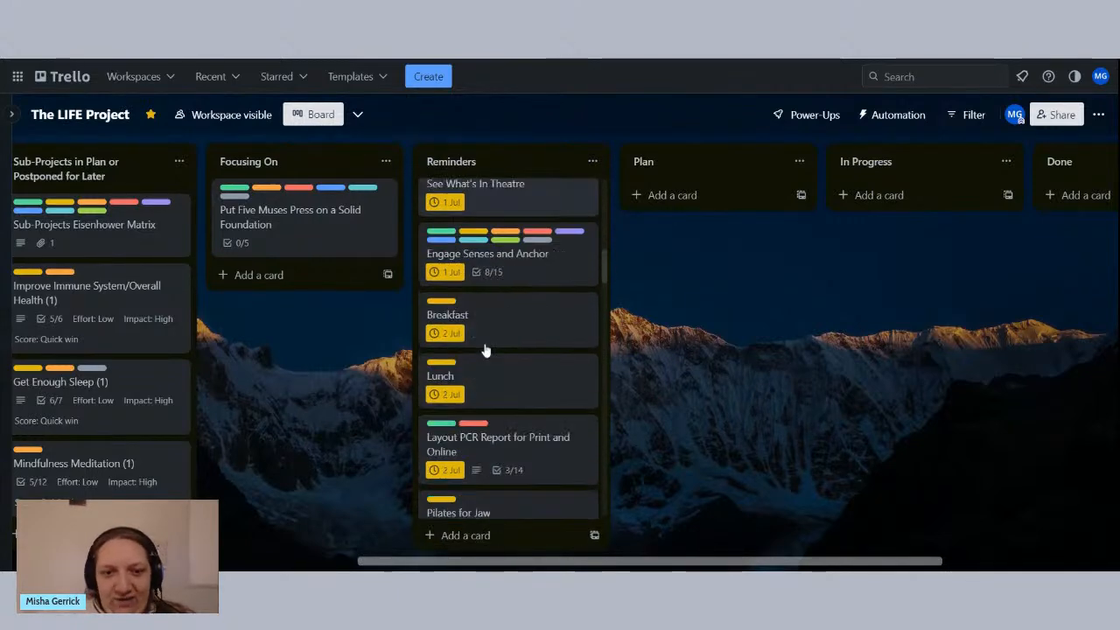
pyautogui.scroll(-10, 485, 350)
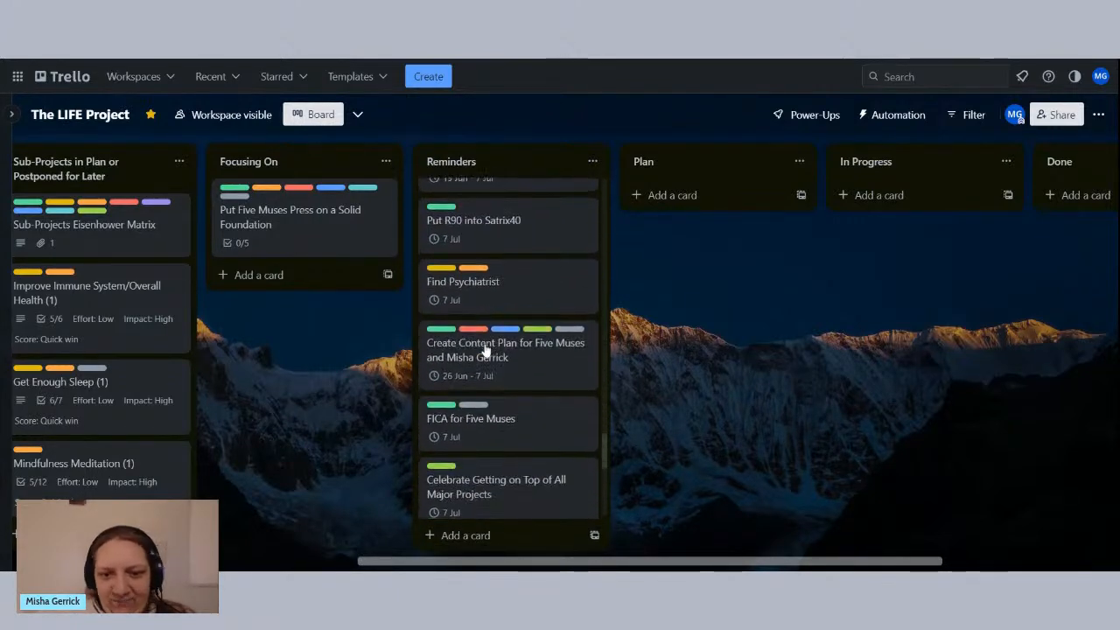
pyautogui.scroll(-5, 485, 350)
pyautogui.scroll(-3, 533, 437)
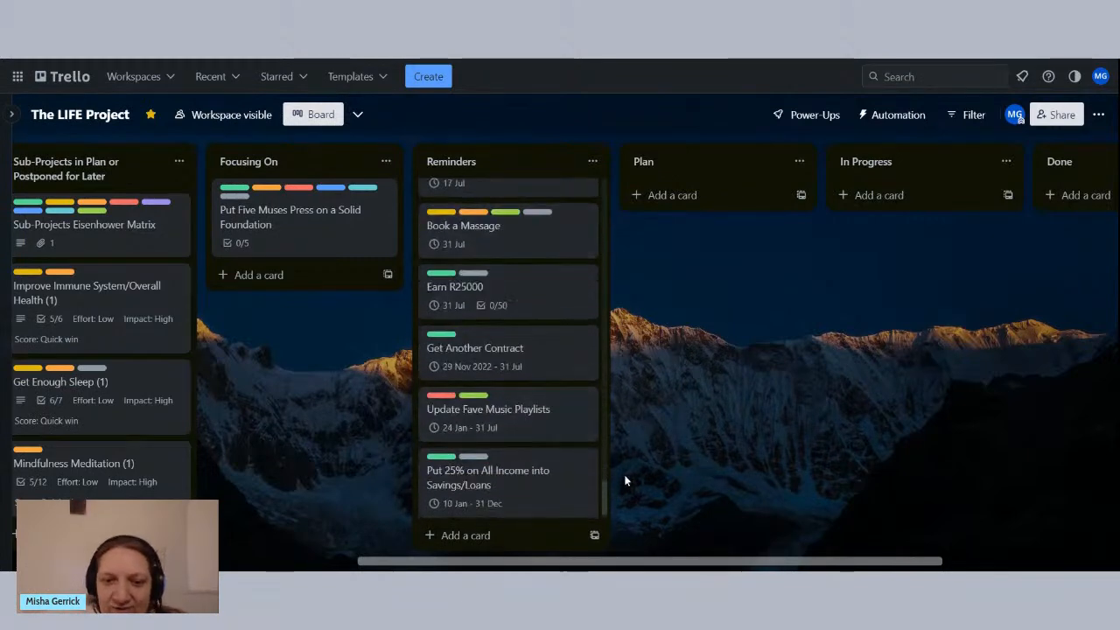
pyautogui.moveTo(602, 499); pyautogui.dragTo(545, 233)
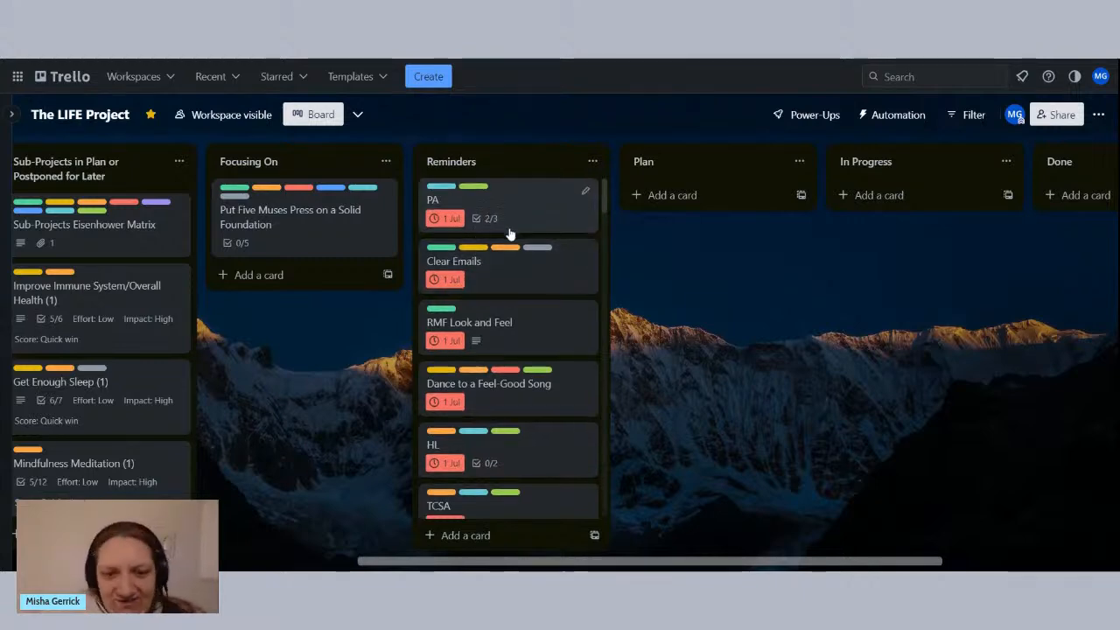
pyautogui.scroll(-1, 510, 234)
pyautogui.scroll(-10, 510, 235)
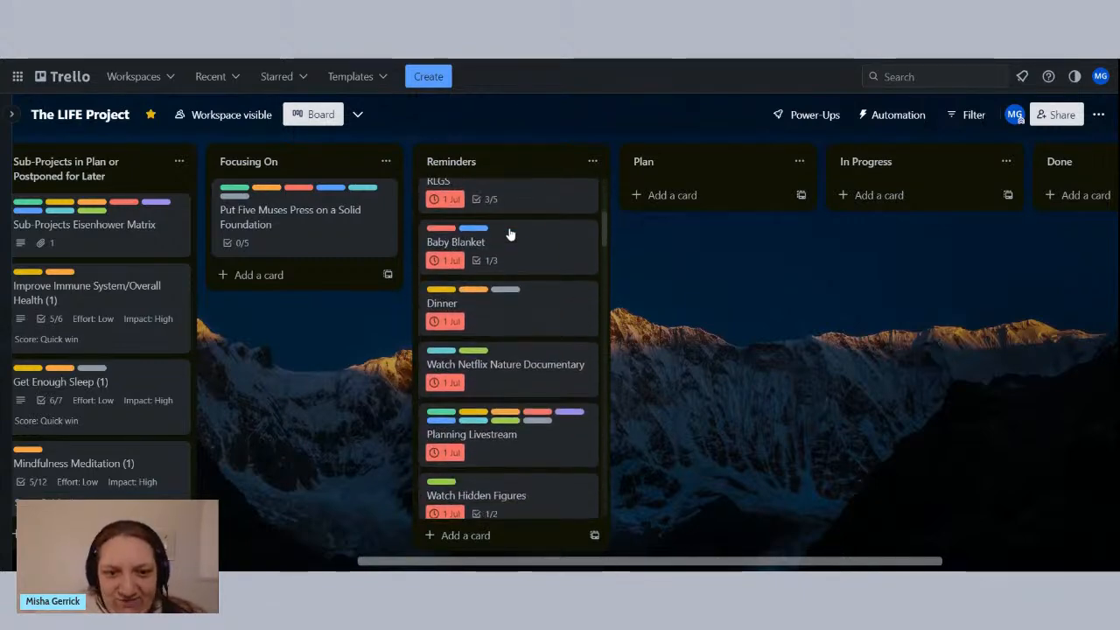
pyautogui.scroll(-5, 510, 234)
pyautogui.scroll(-10, 510, 234)
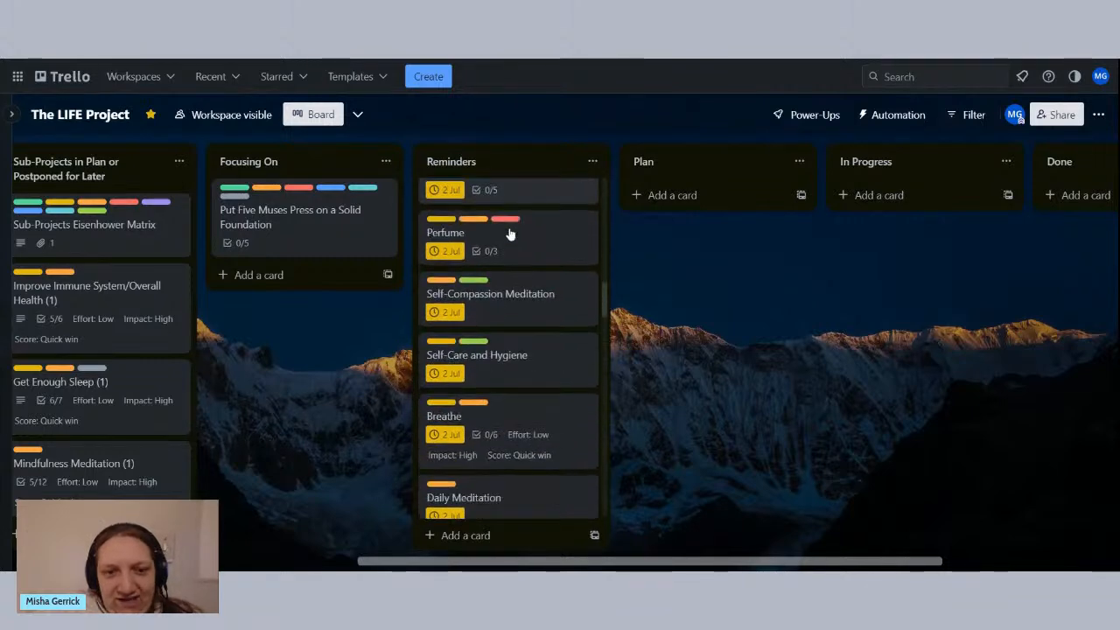
pyautogui.scroll(15, 509, 235)
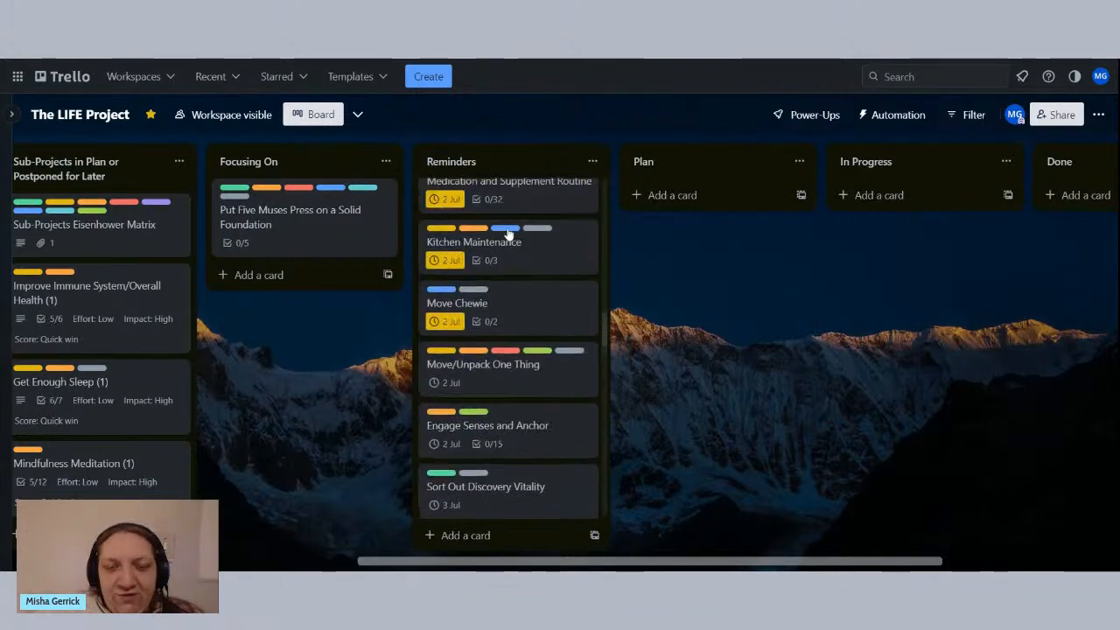
pyautogui.scroll(10, 508, 235)
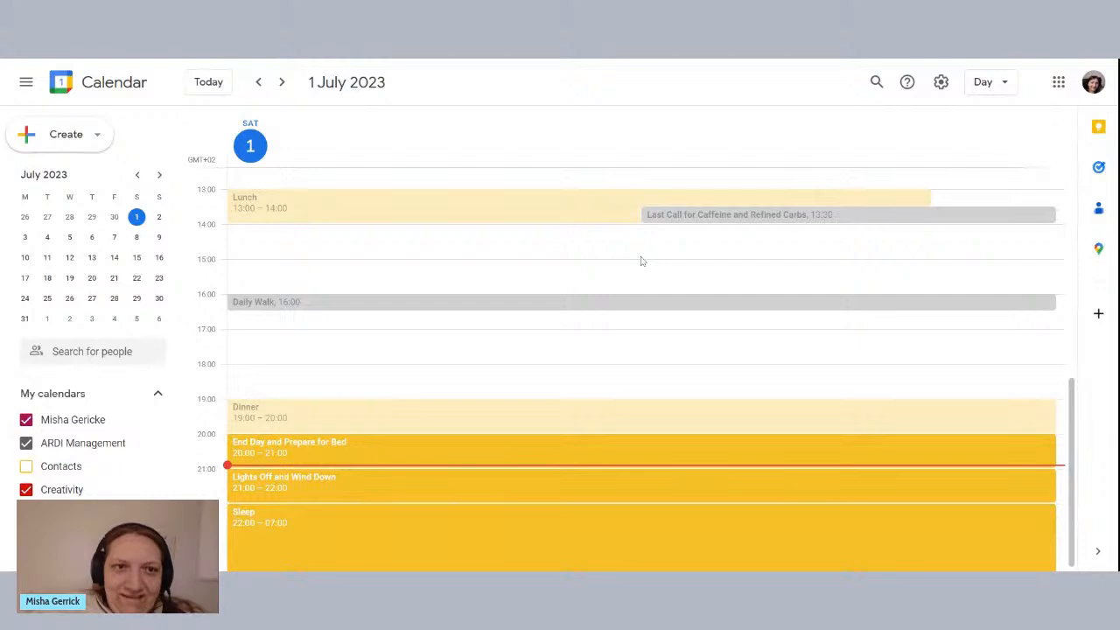
# Step: Switch to Google Calendar and look over the day schedule for 1 July 2023 and the My calendars list
pyautogui.scroll(-1, 640, 261)
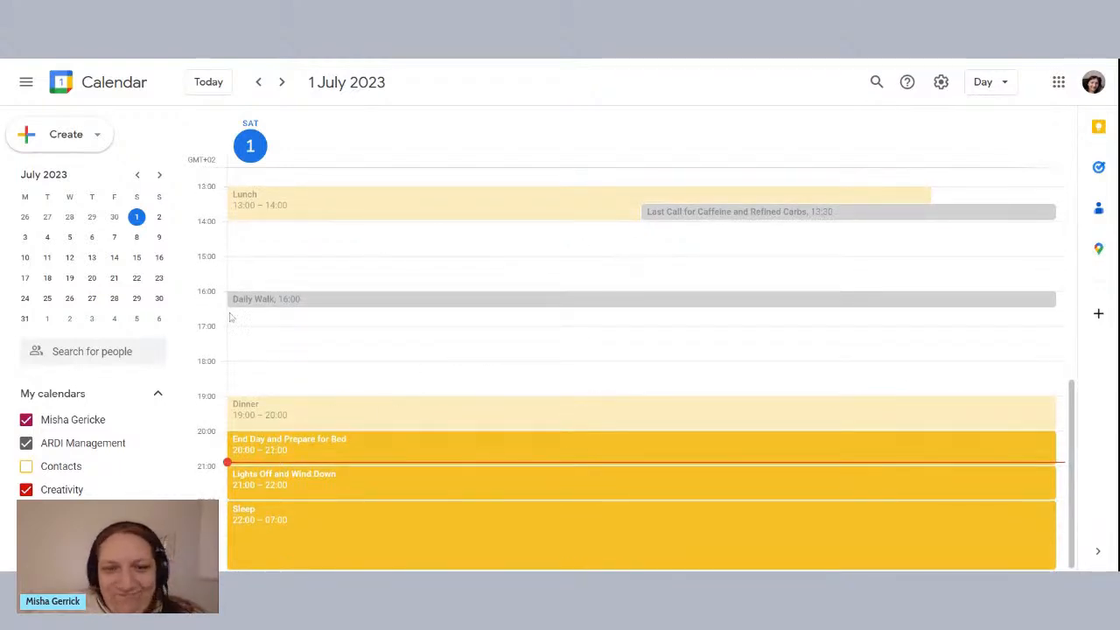
pyautogui.scroll(-1, 61, 441)
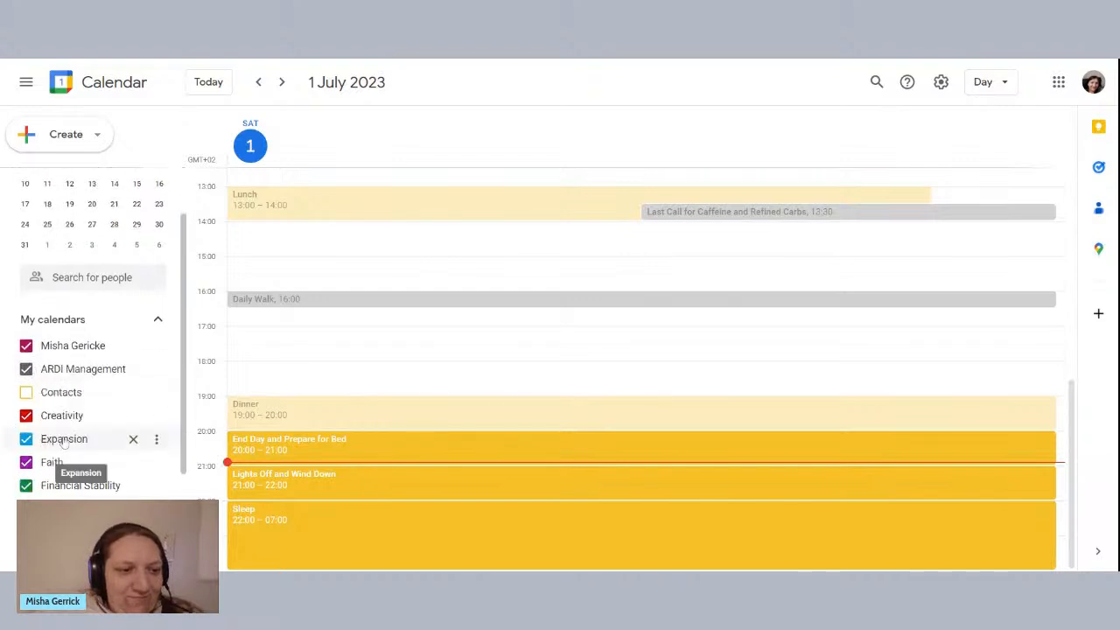
pyautogui.scroll(-1, 64, 442)
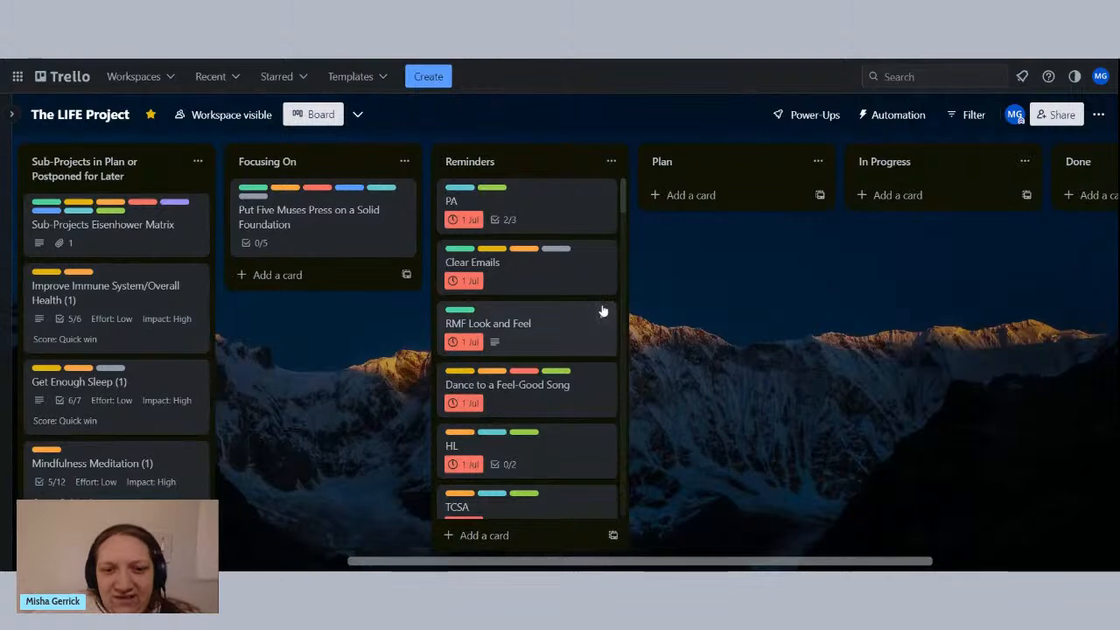
# Step: Check the Engage Senses and Anchor card due 1 July in Reminders and move it to the Plan list
pyautogui.scroll(-15, 603, 311)
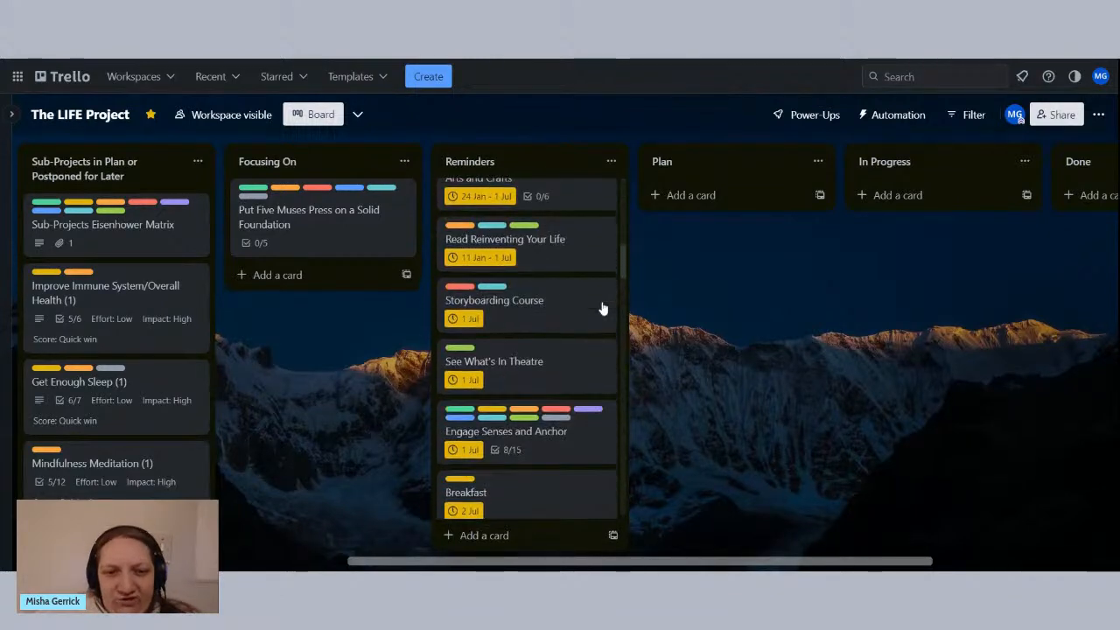
pyautogui.scroll(-3, 603, 308)
pyautogui.scroll(2, 600, 307)
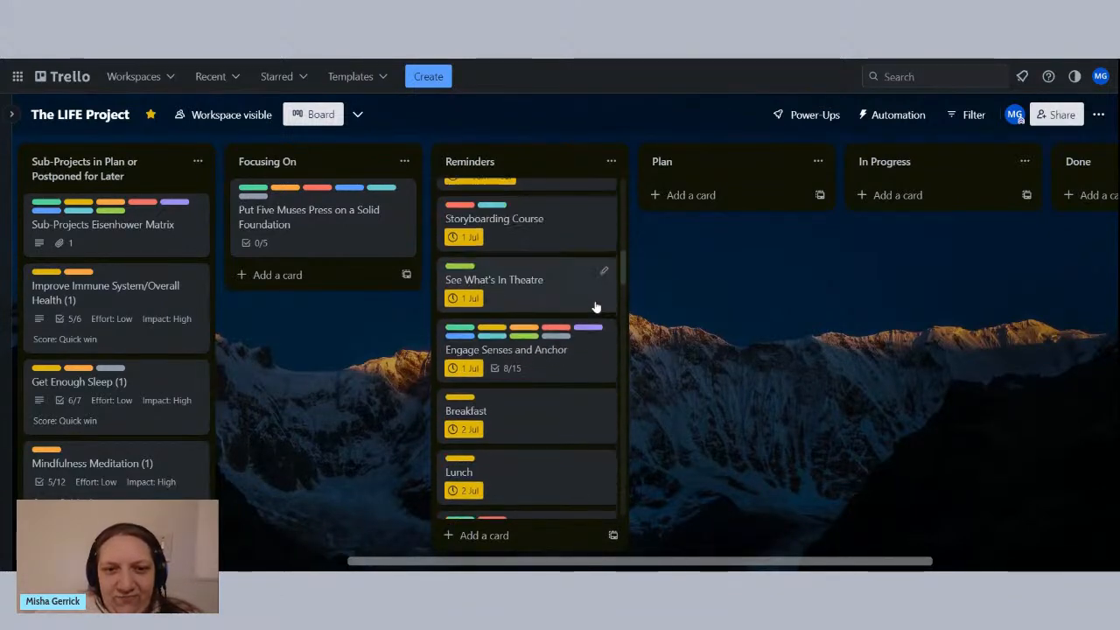
pyautogui.click(548, 373)
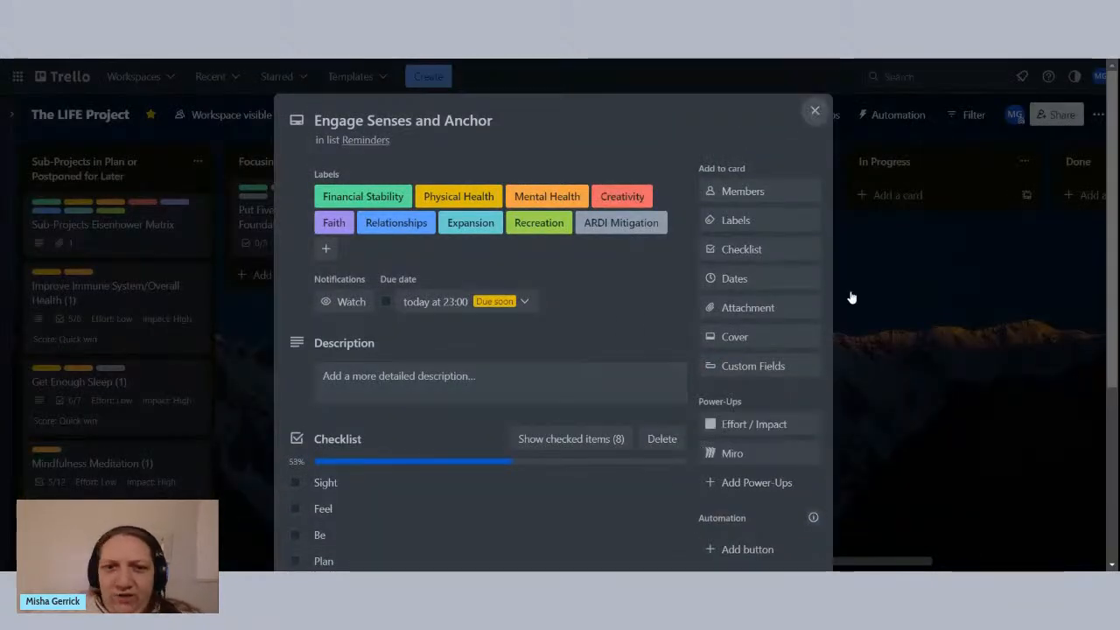
pyautogui.click(852, 299)
pyautogui.moveTo(555, 375); pyautogui.dragTo(739, 210)
# Step: Archive the second of the two Cook Something Tasty cards due 6 July in the Reminders list
pyautogui.scroll(-6, 513, 312)
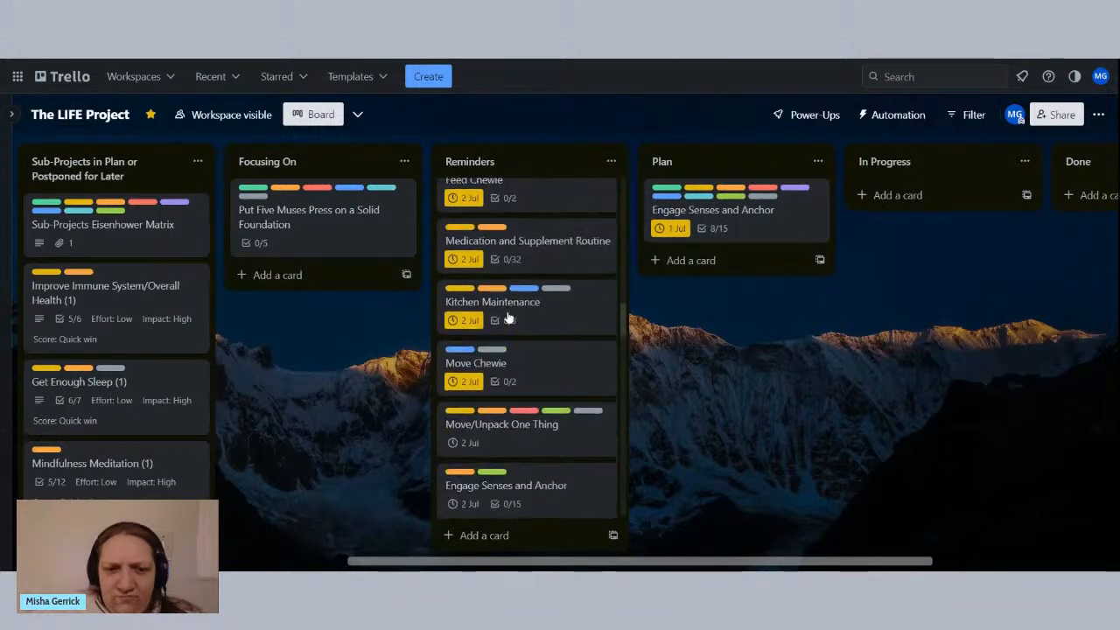
pyautogui.scroll(-2, 510, 320)
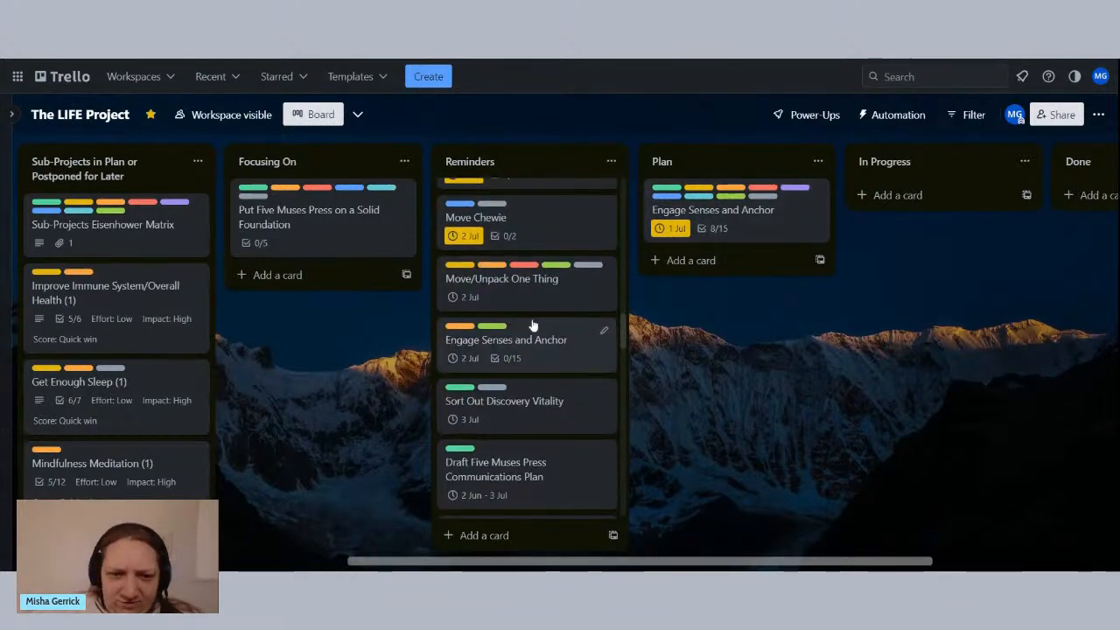
pyautogui.scroll(4, 532, 325)
pyautogui.scroll(-7, 532, 322)
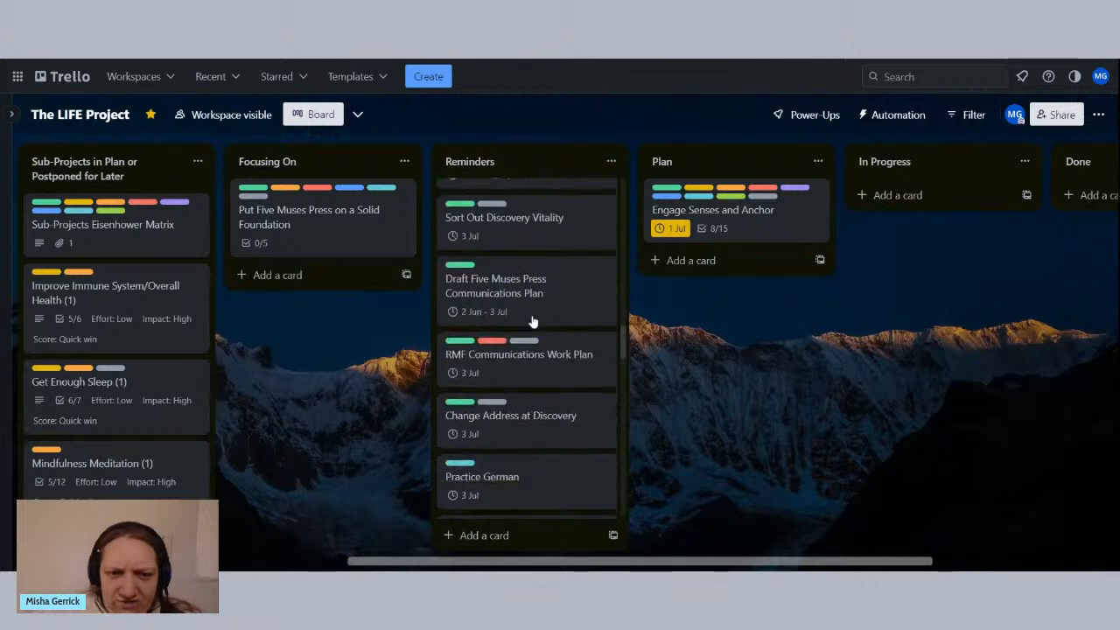
pyautogui.scroll(-3, 532, 321)
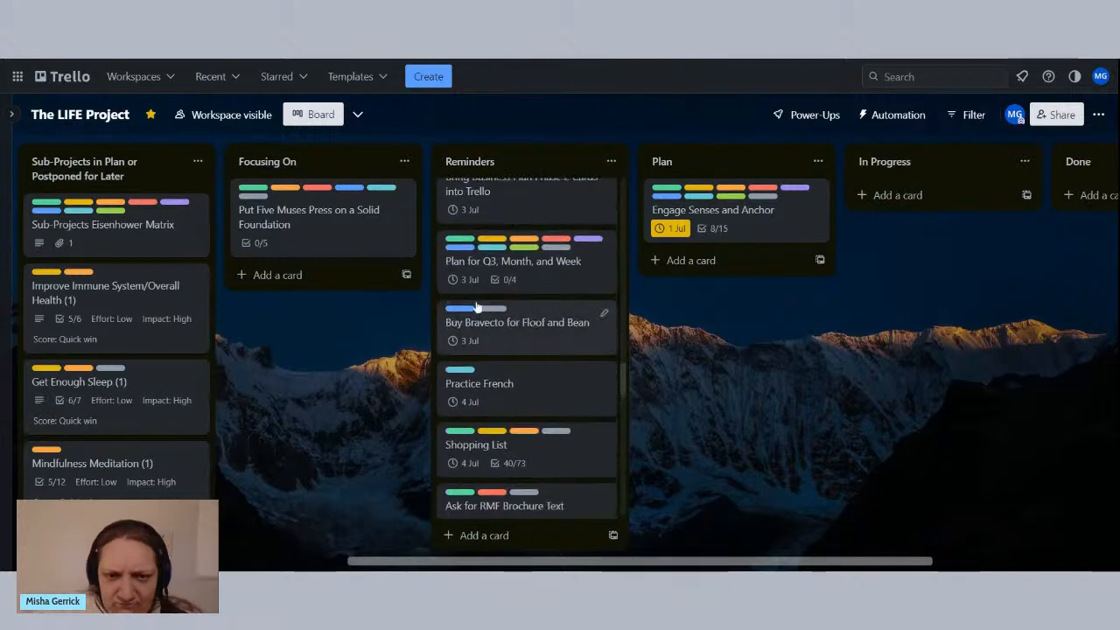
pyautogui.scroll(-5, 477, 306)
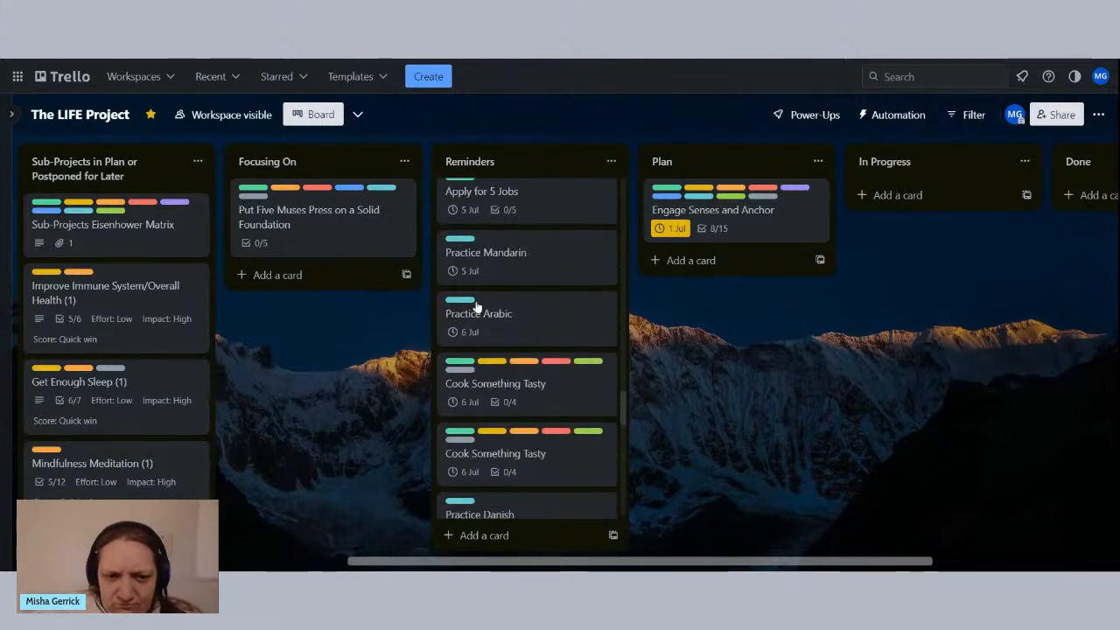
pyautogui.scroll(-2, 477, 307)
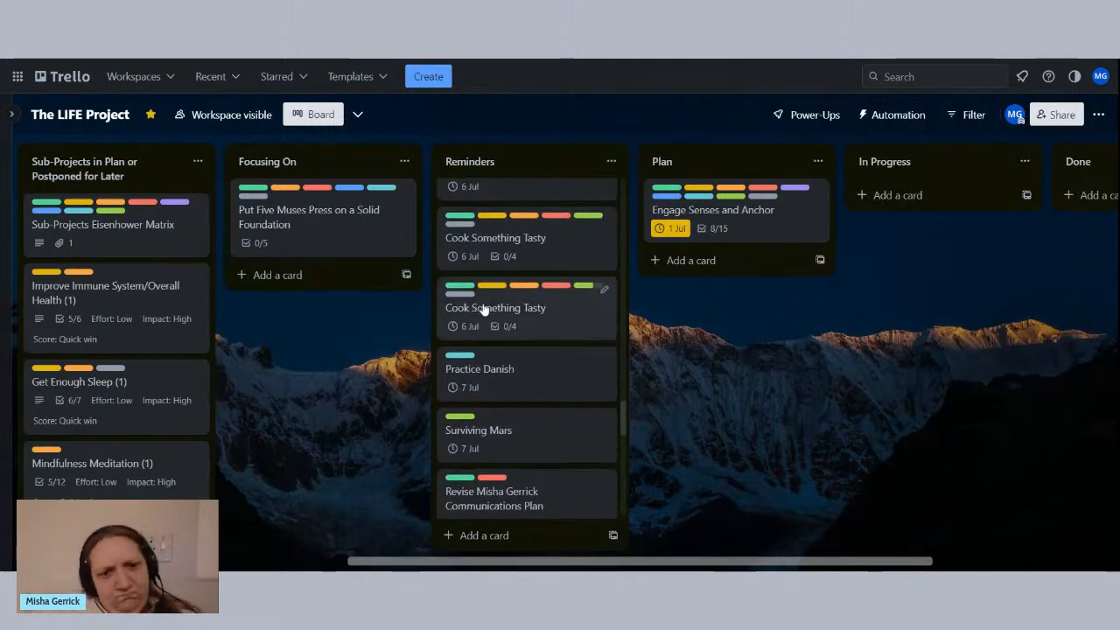
pyautogui.rightClick(538, 317)
pyautogui.click(661, 471)
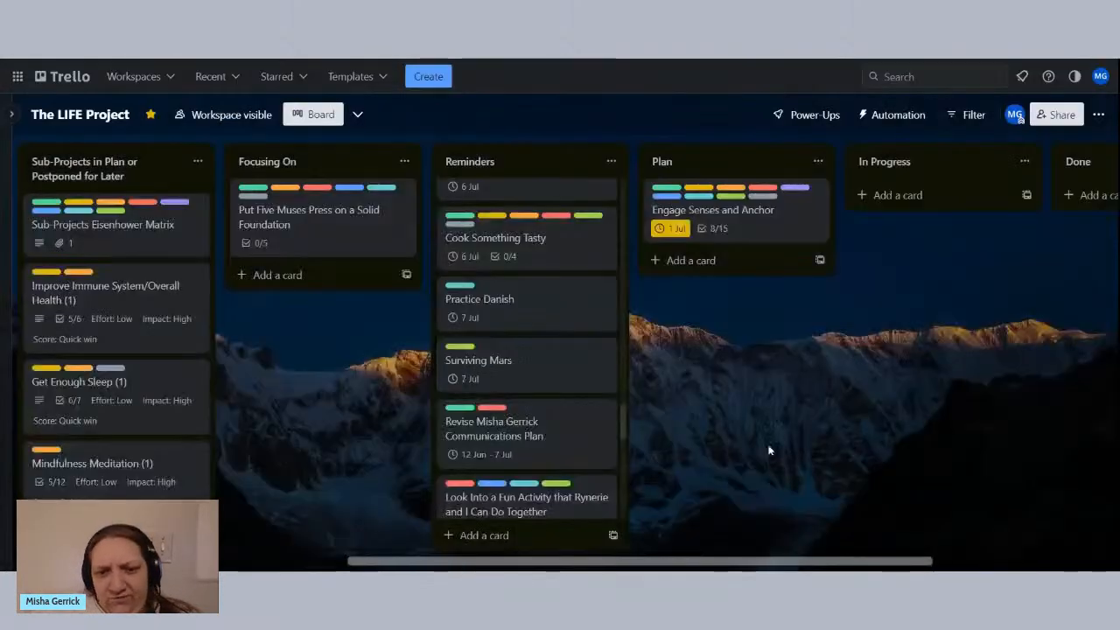
# Step: Look through the Reminders cards due up to 7 July, and return to the ones due 1 July
pyautogui.scroll(-3, 533, 318)
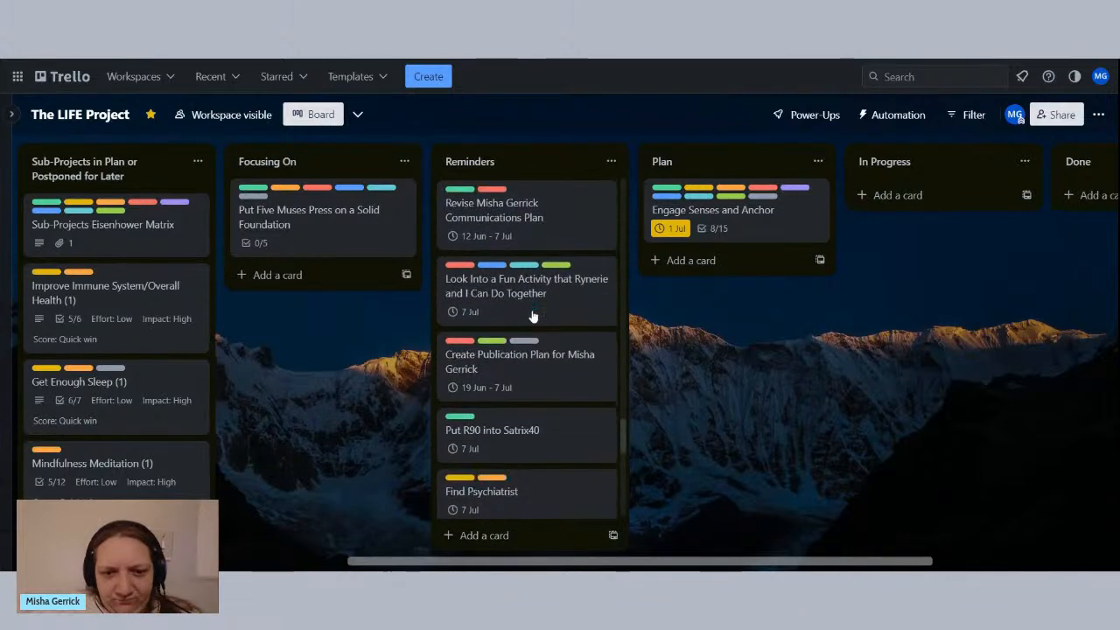
pyautogui.scroll(5, 533, 316)
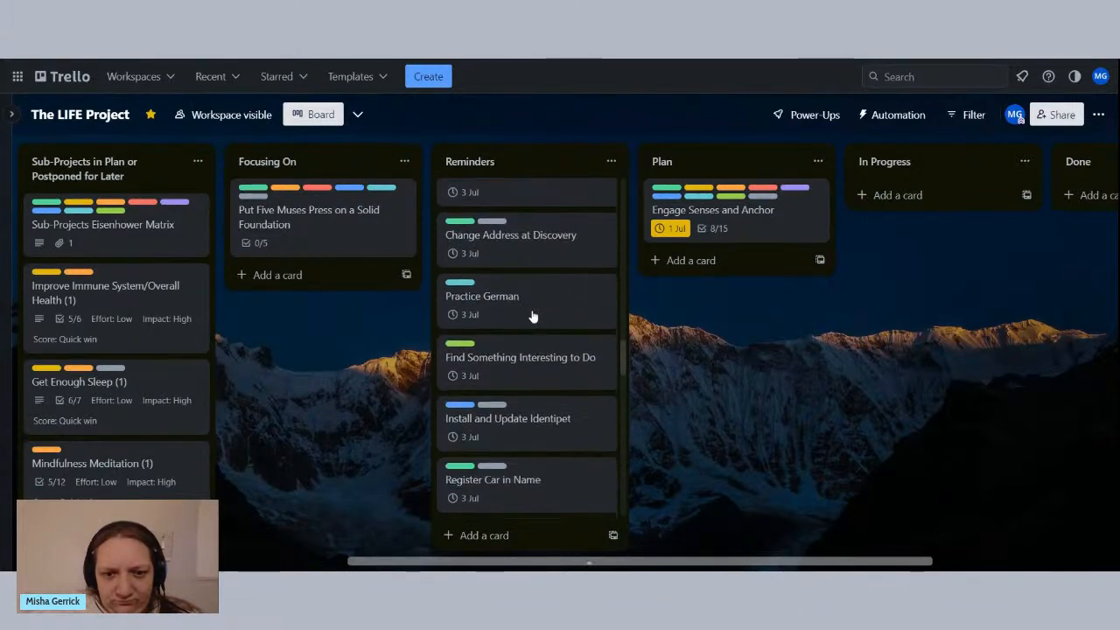
pyautogui.scroll(4, 543, 324)
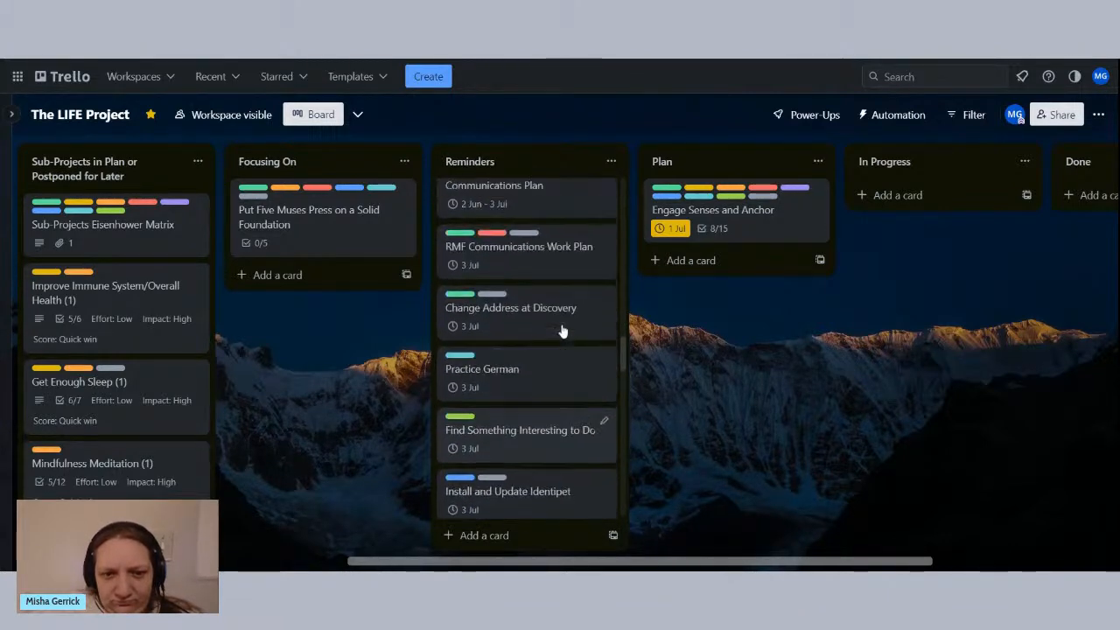
pyautogui.scroll(5, 563, 330)
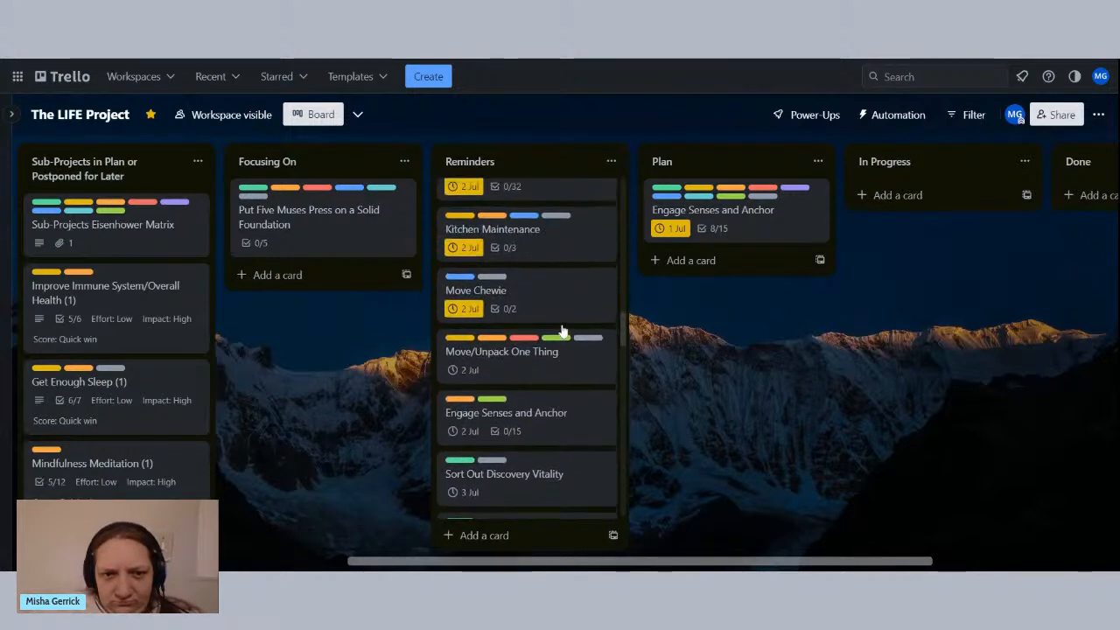
pyautogui.scroll(1, 562, 331)
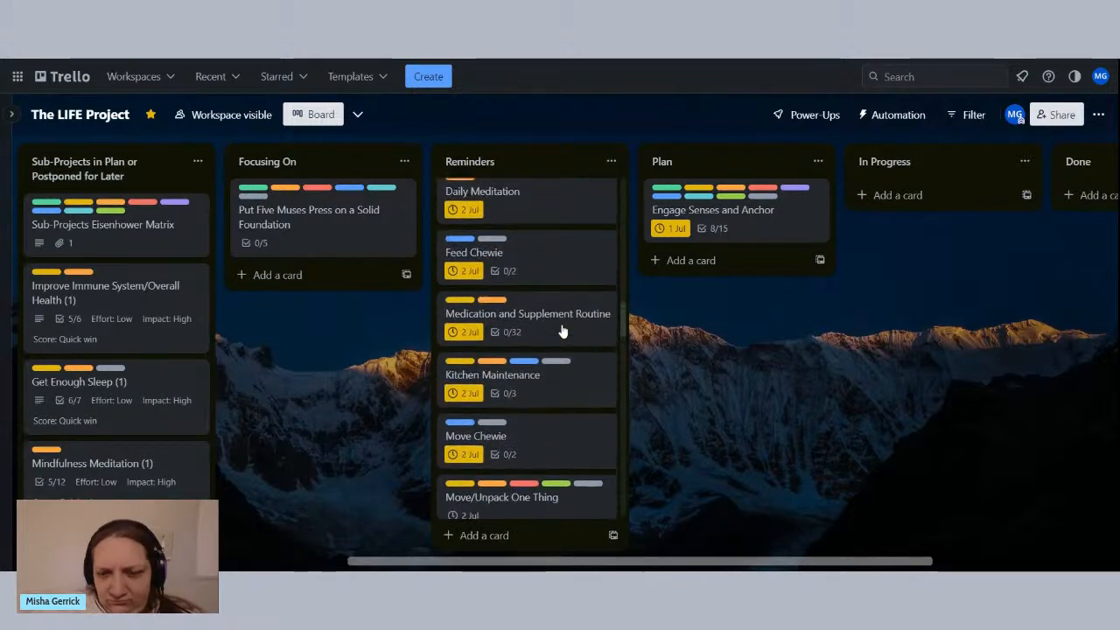
pyautogui.scroll(4, 563, 331)
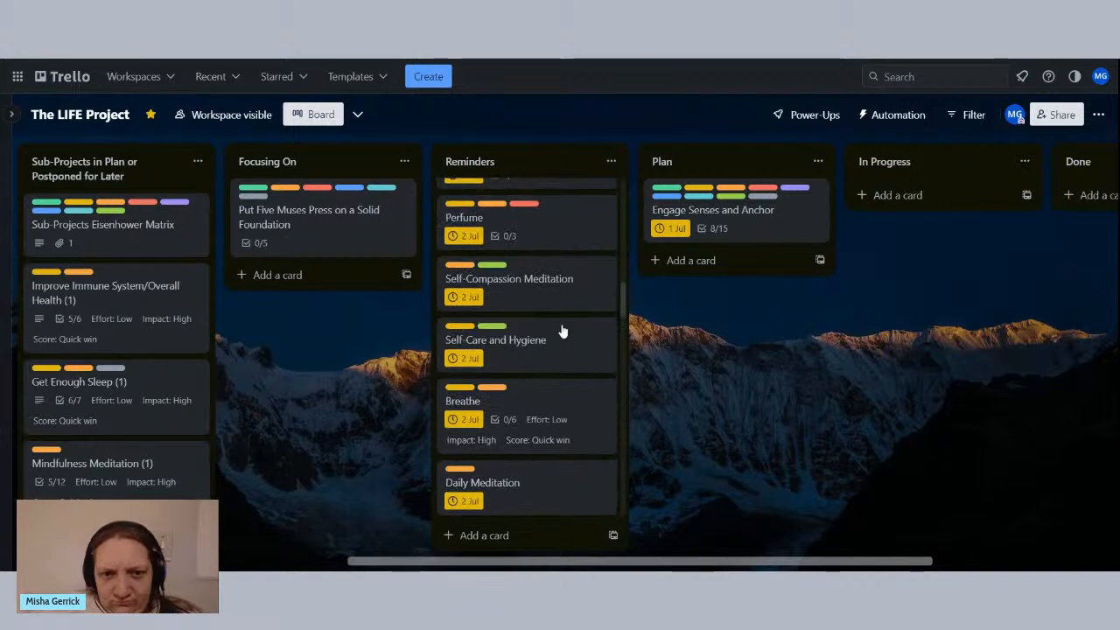
pyautogui.scroll(3, 563, 331)
pyautogui.scroll(2, 563, 330)
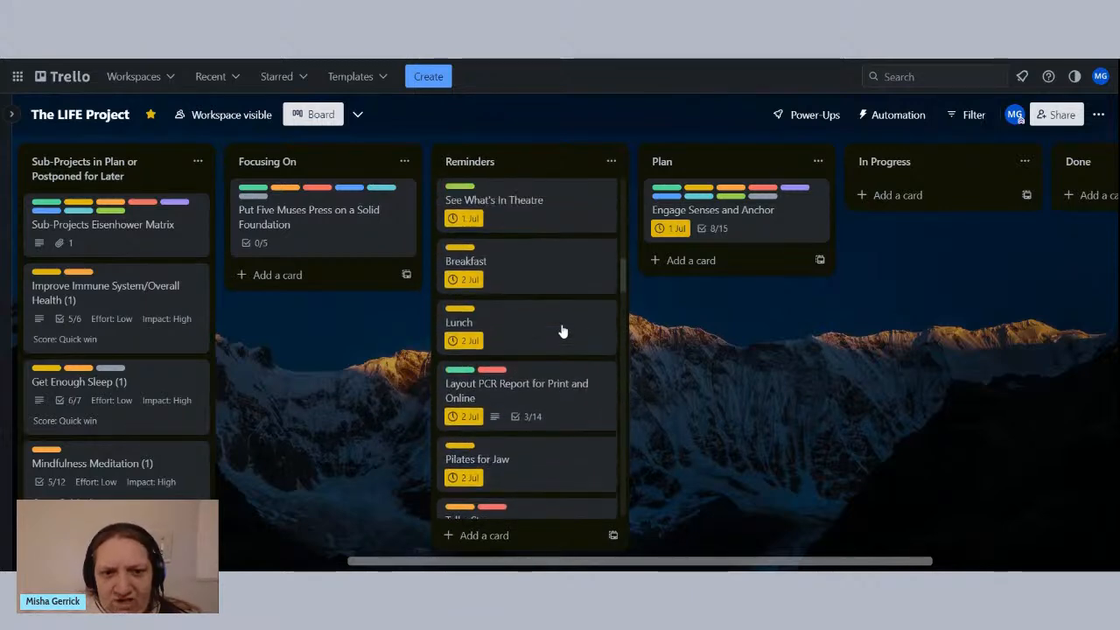
pyautogui.scroll(8, 562, 330)
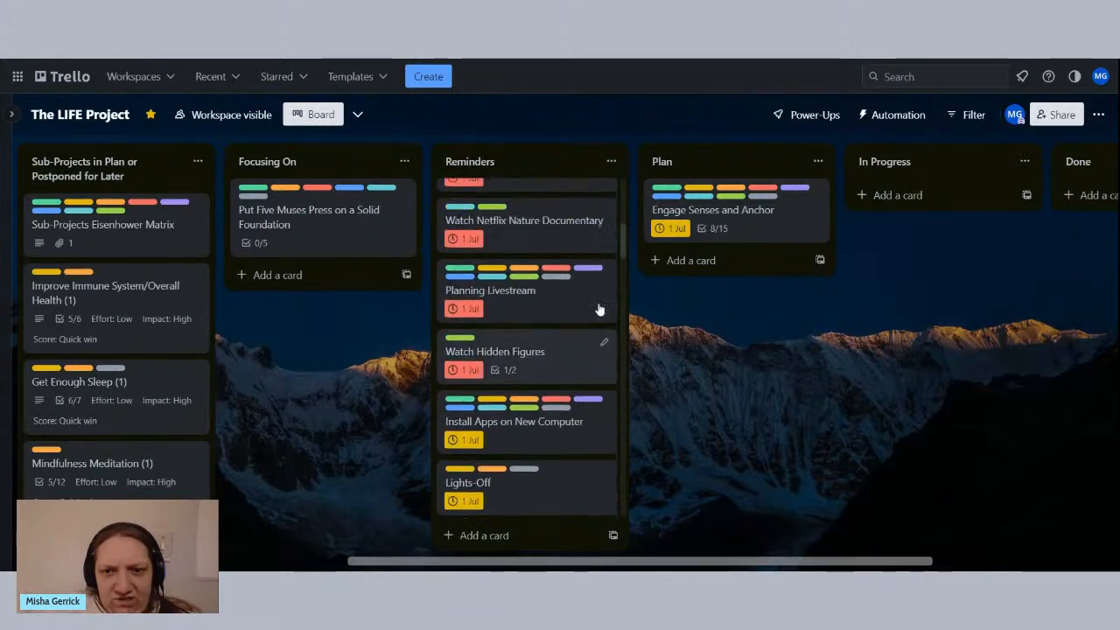
pyautogui.scroll(-3, 585, 280)
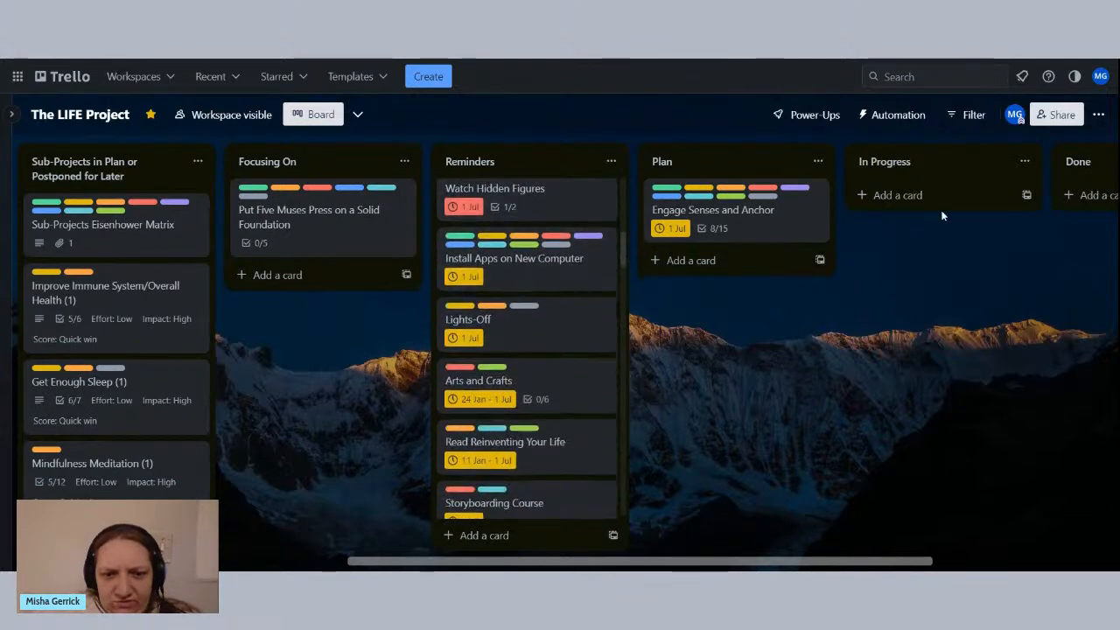
# Step: Create a copy of the Engage Senses and Anchor card within the Plan list
pyautogui.rightClick(748, 225)
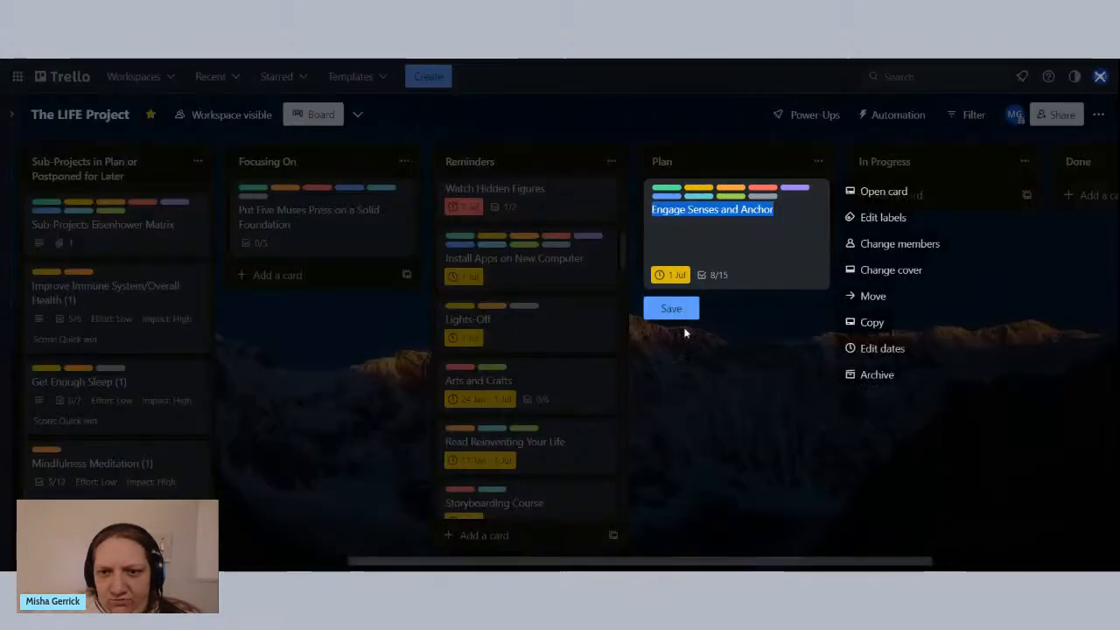
pyautogui.click(875, 322)
pyautogui.click(902, 376)
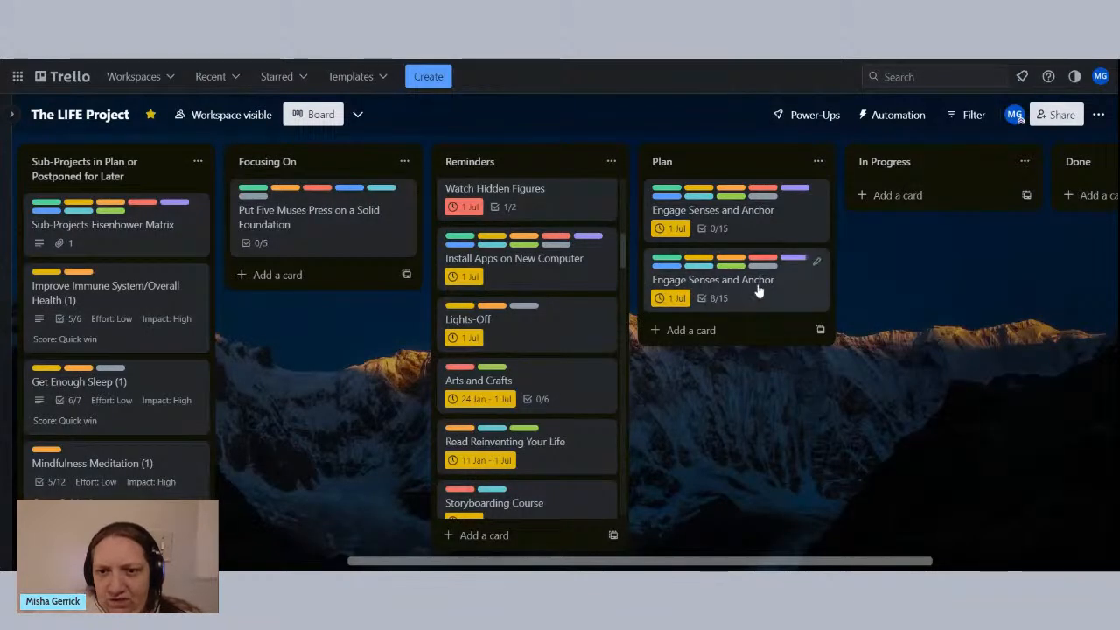
# Step: Set the due date of the copied Engage Senses and Anchor card to 2 July 2023 and move it to Reminders
pyautogui.rightClick(745, 226)
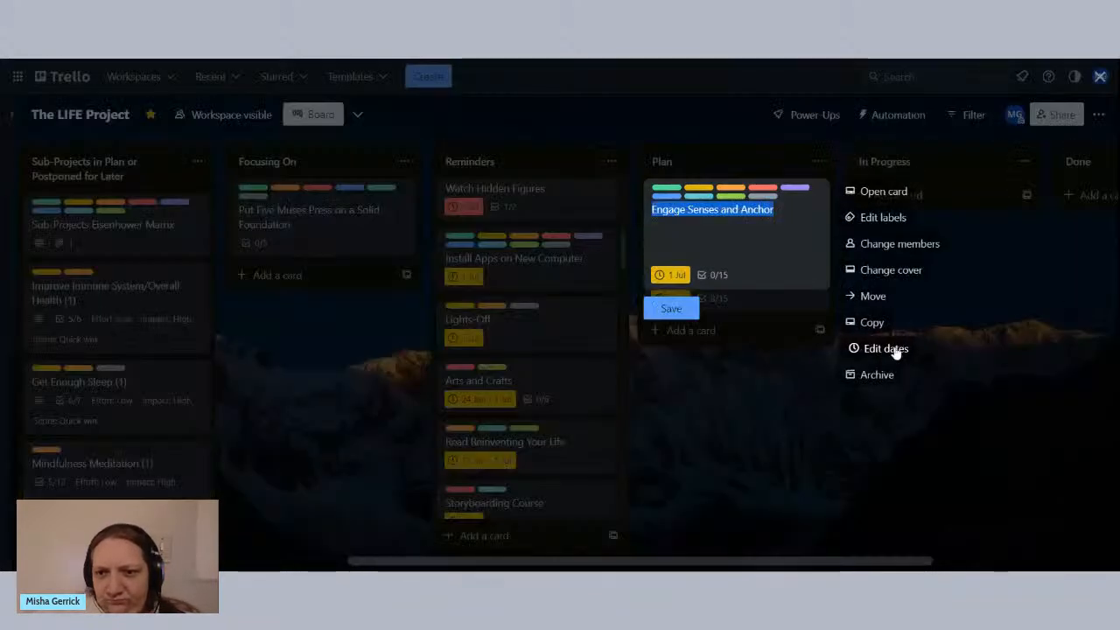
pyautogui.click(888, 349)
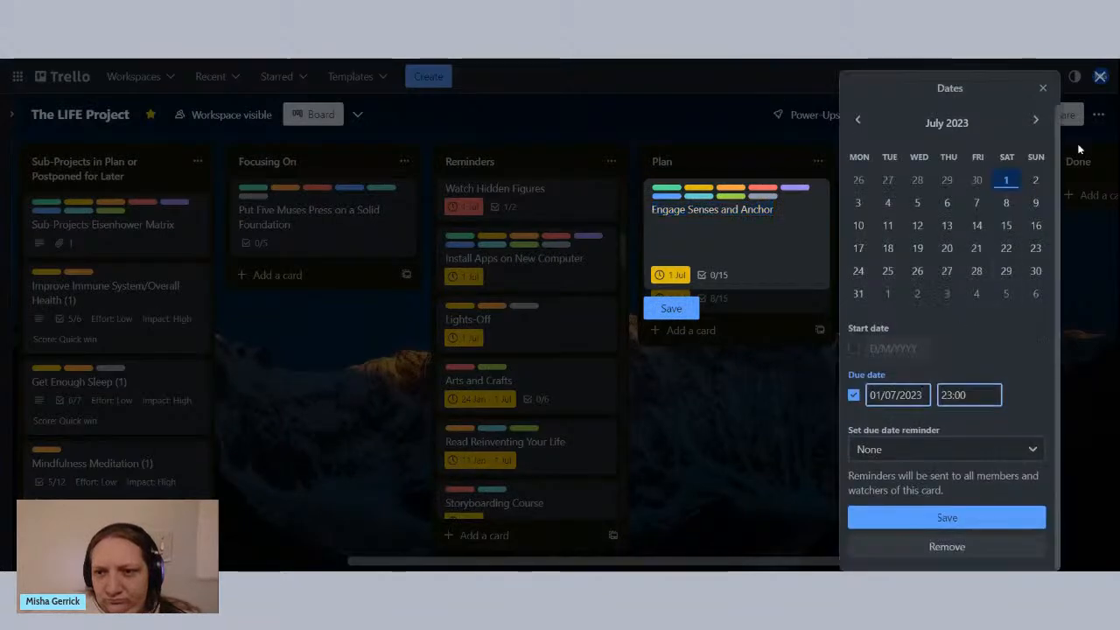
pyautogui.click(1044, 180)
pyautogui.click(921, 515)
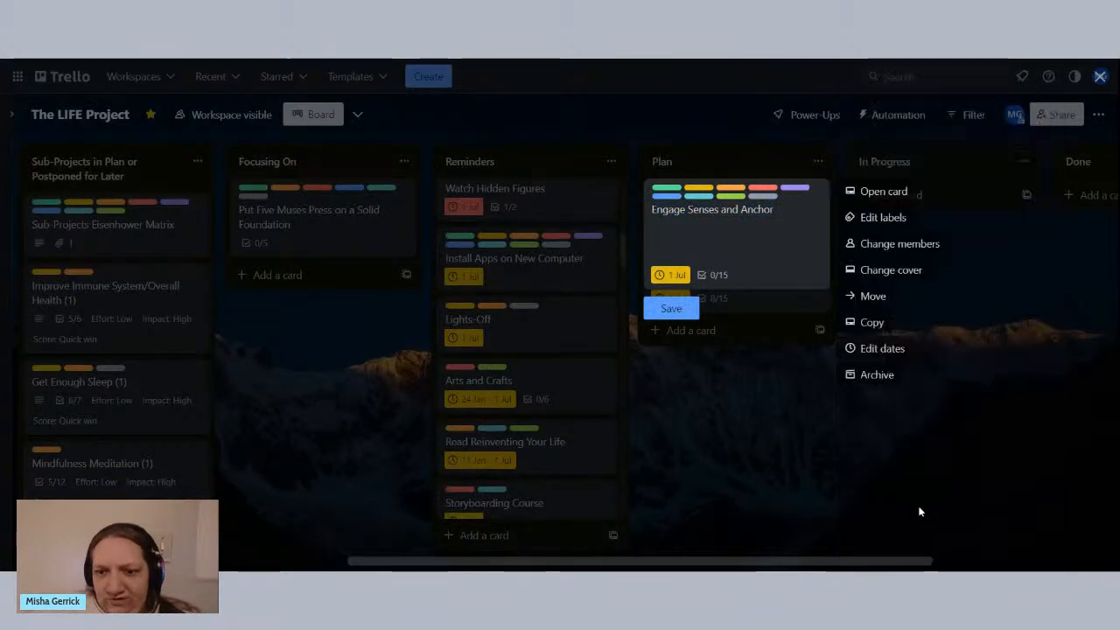
pyautogui.click(672, 309)
pyautogui.moveTo(811, 221); pyautogui.dragTo(520, 322)
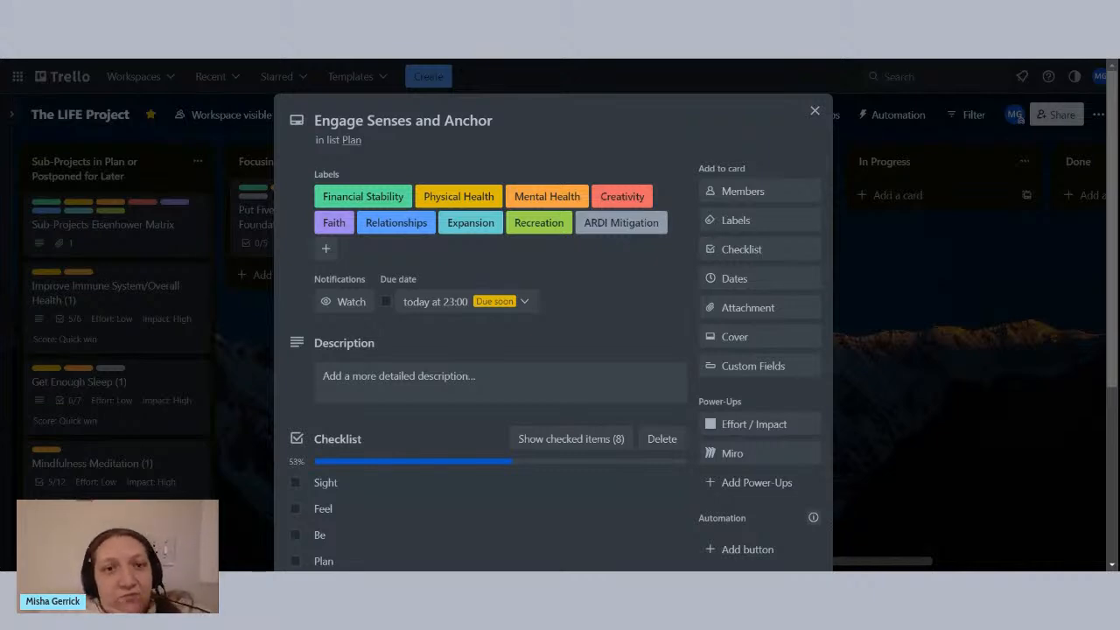
# Step: Examine the details of the Engage Senses and Anchor card in Plan, showing its checked items to review the full checklist, and close it
pyautogui.scroll(-3, 420, 311)
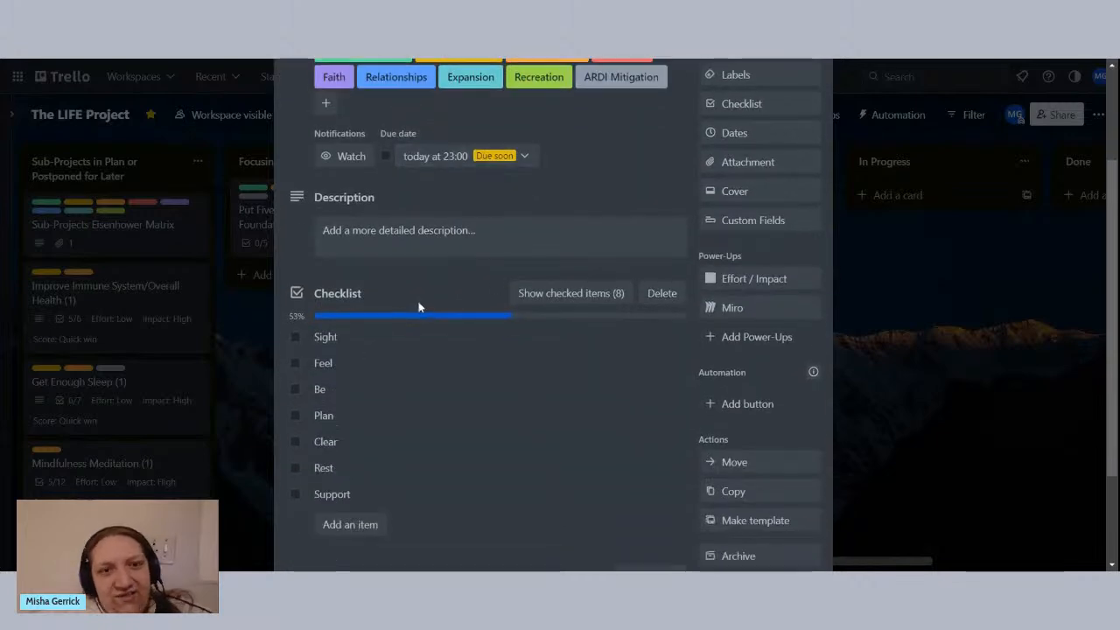
pyautogui.scroll(3, 420, 305)
pyautogui.scroll(-3, 417, 302)
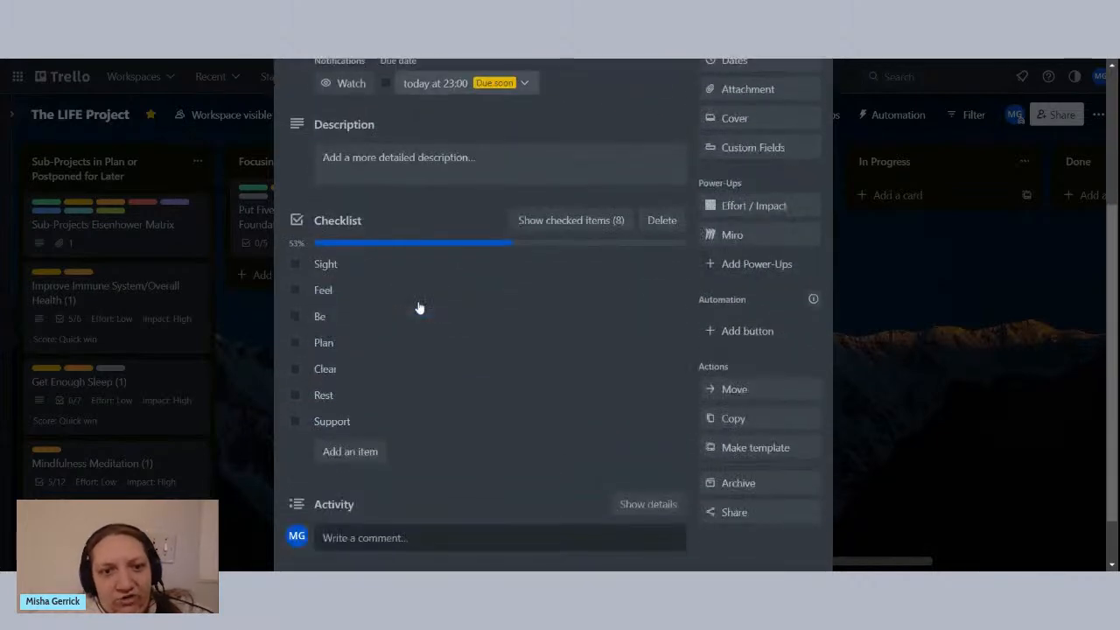
pyautogui.click(584, 222)
pyautogui.scroll(-2, 429, 315)
pyautogui.scroll(1, 411, 262)
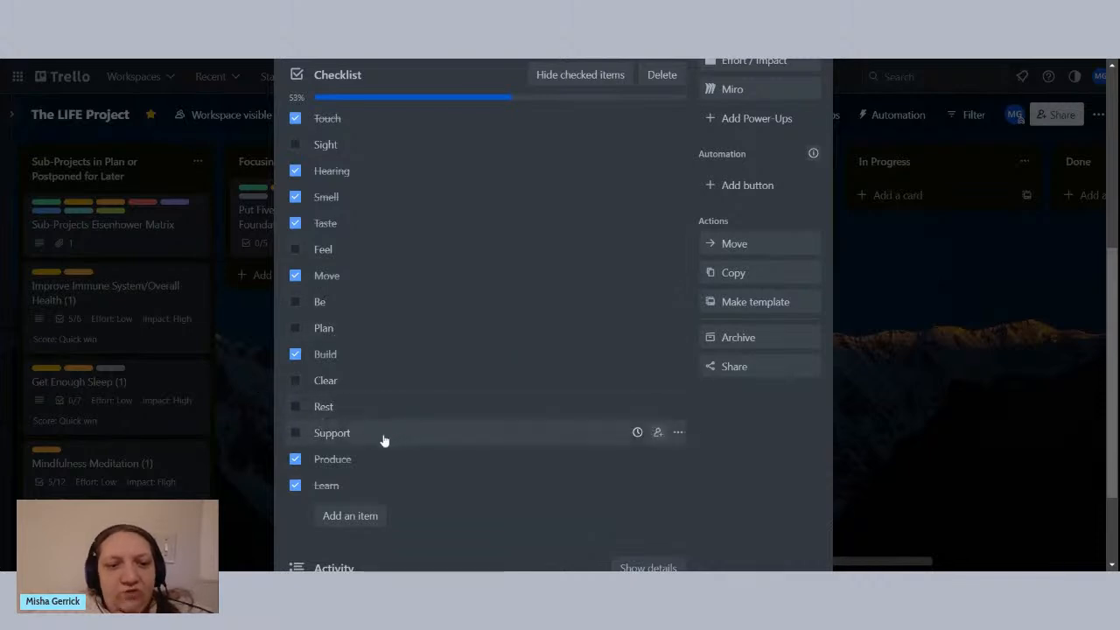
pyautogui.scroll(3, 493, 405)
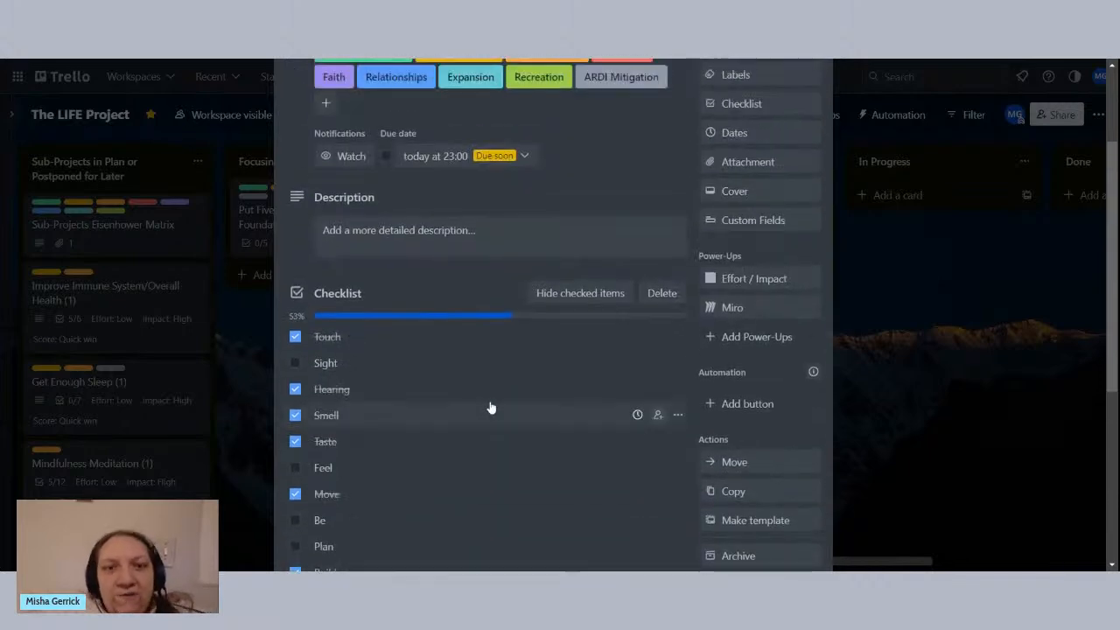
pyautogui.scroll(2, 490, 407)
pyautogui.scroll(-5, 486, 404)
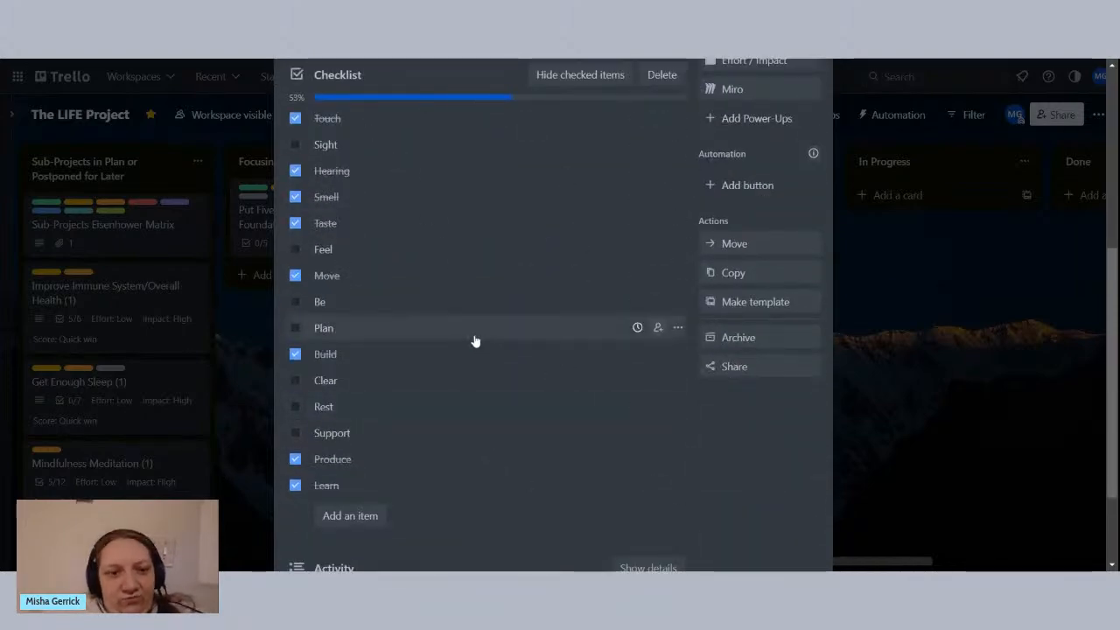
pyautogui.scroll(5, 474, 340)
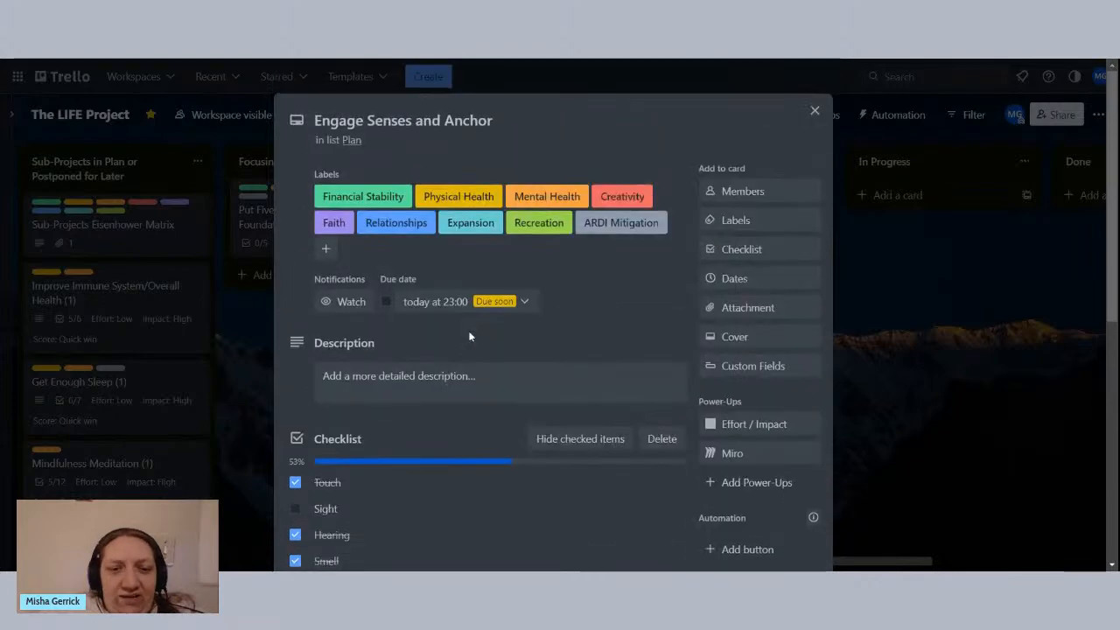
pyautogui.scroll(-5, 445, 321)
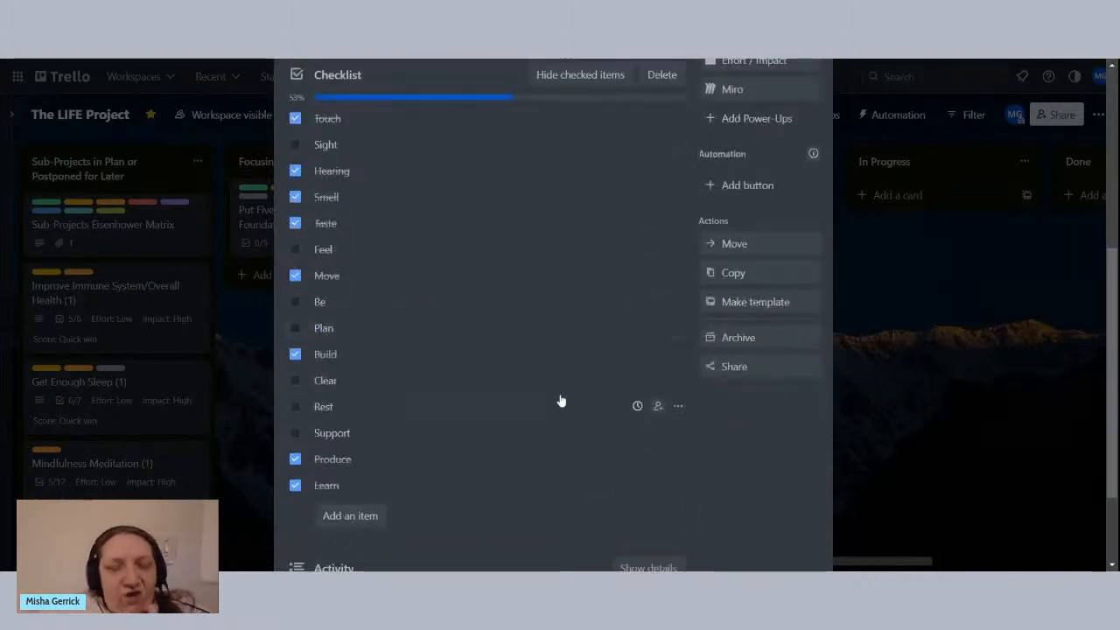
pyautogui.click(928, 370)
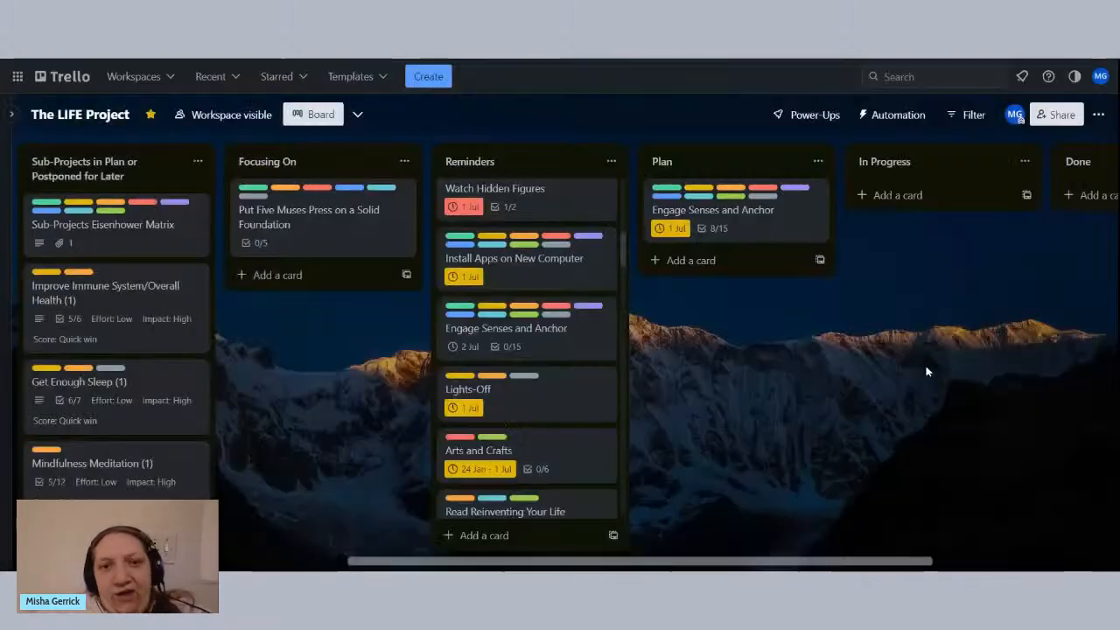
# Step: Reopen the Engage Senses and Anchor card in Plan and re-examine its checklist from Touch to Learn
pyautogui.click(759, 225)
pyautogui.scroll(-5, 500, 227)
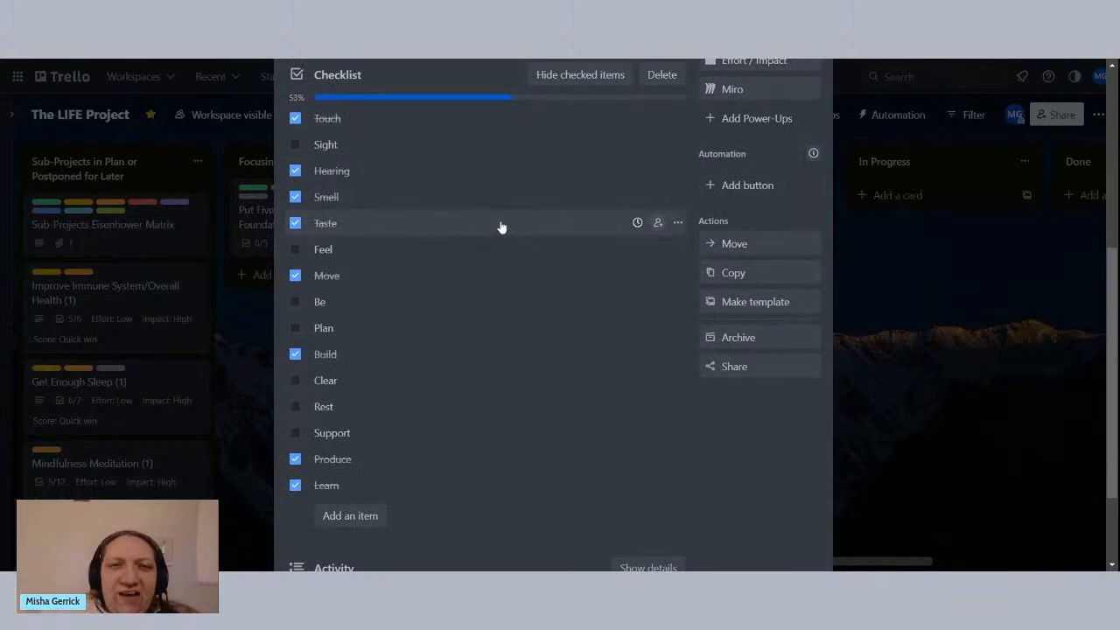
pyautogui.scroll(-2, 499, 227)
pyautogui.scroll(5, 499, 228)
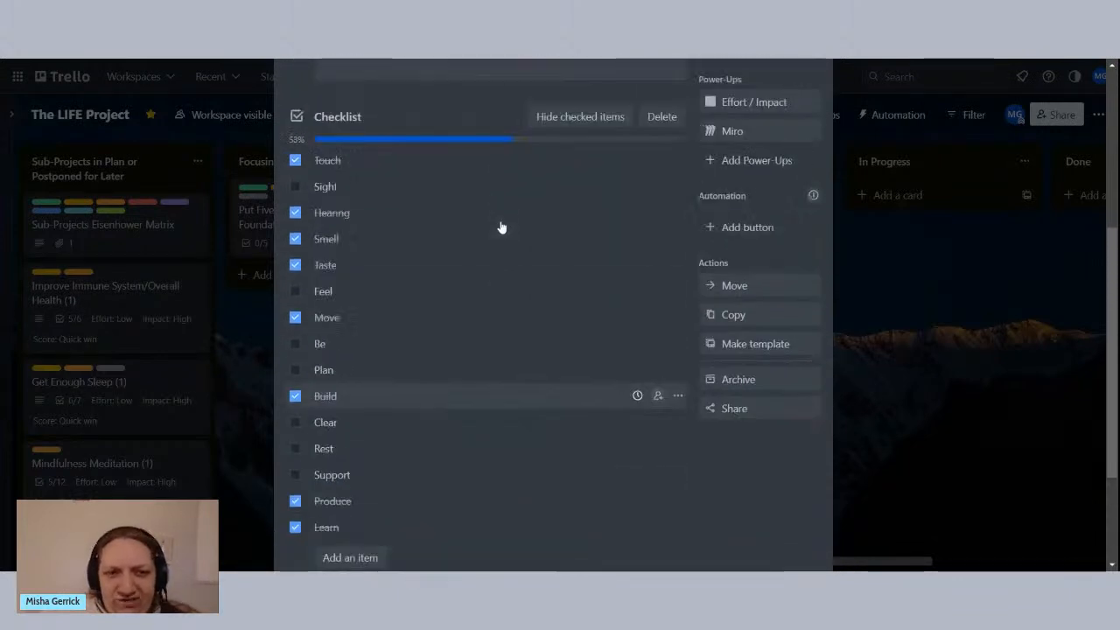
# Step: Read through the Engage Senses and Anchor checklist from Touch to Learn along with the card's labels and due date, and close the card
pyautogui.scroll(-5, 502, 228)
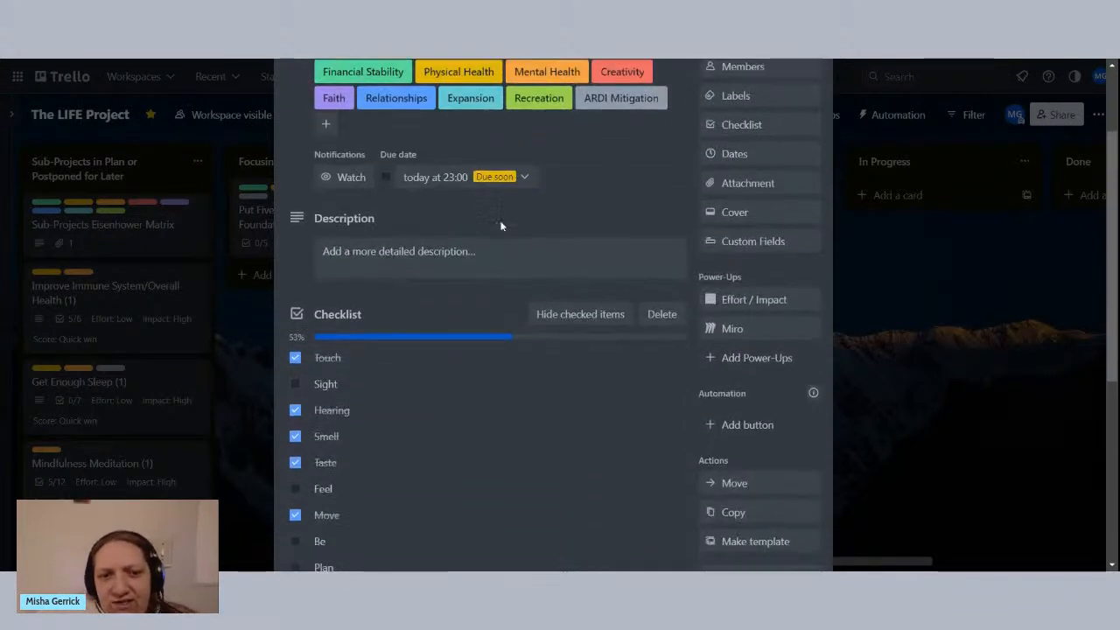
pyautogui.scroll(-2, 500, 226)
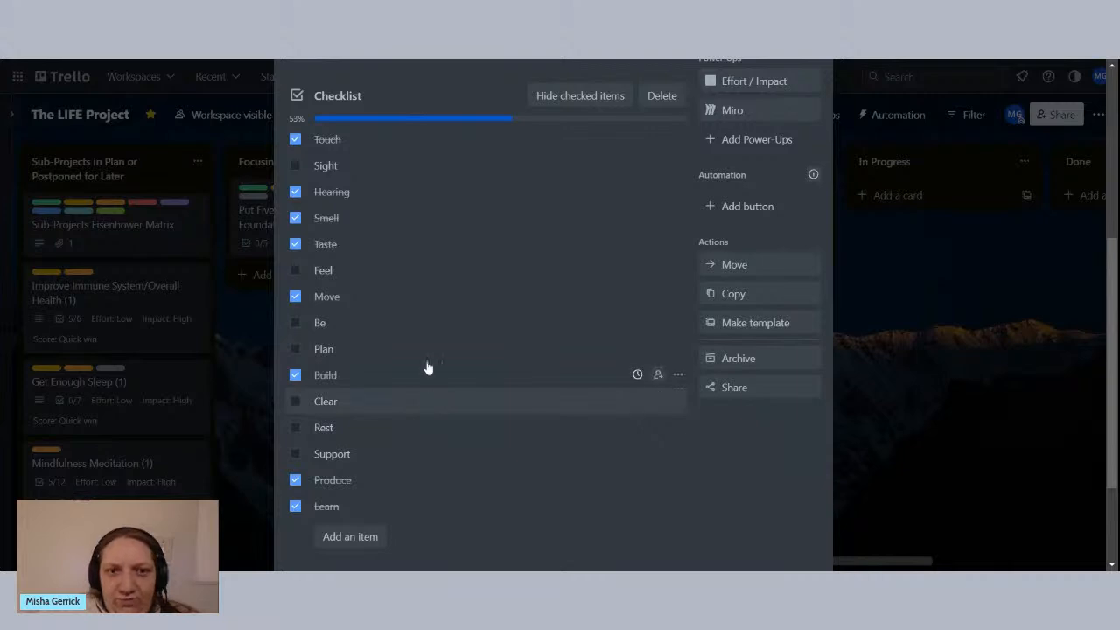
pyautogui.scroll(3, 403, 294)
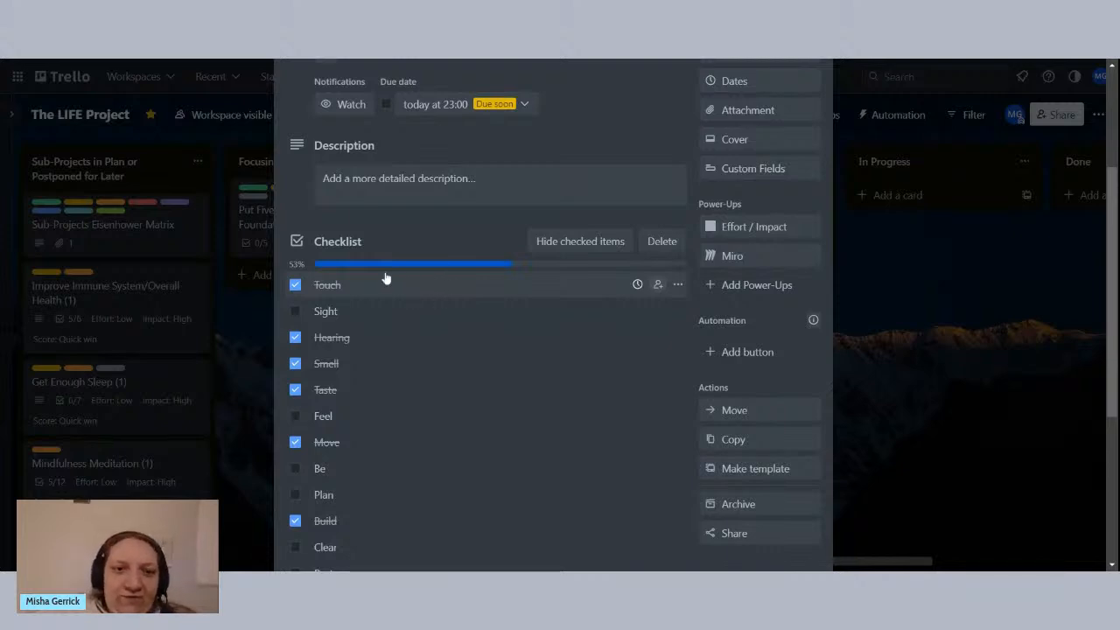
pyautogui.scroll(-1, 388, 278)
pyautogui.scroll(-1, 387, 278)
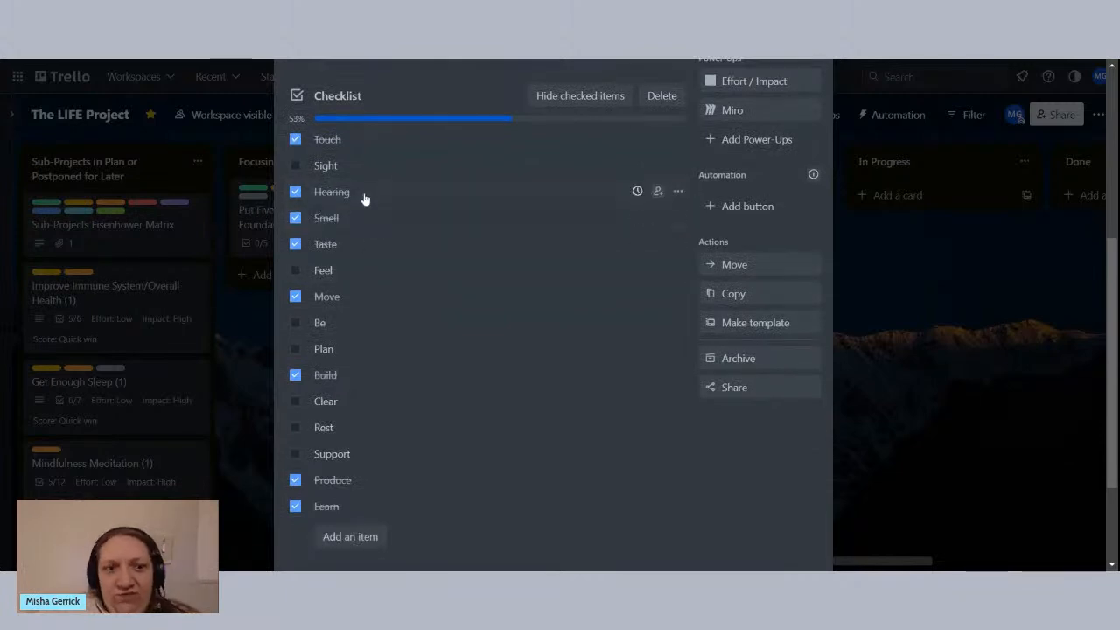
pyautogui.scroll(4, 360, 208)
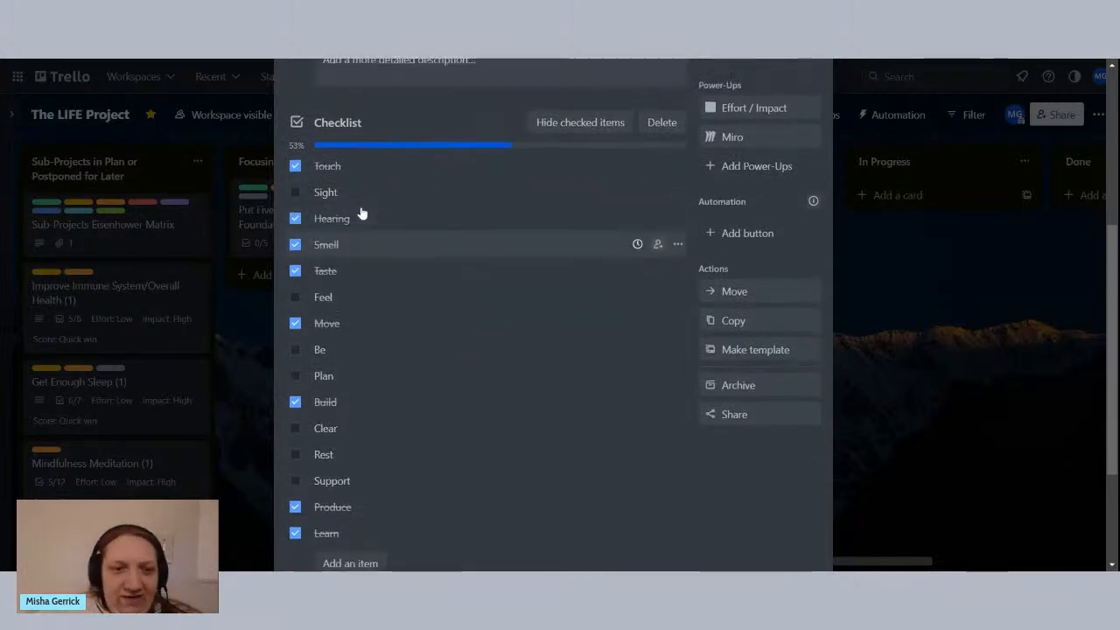
pyautogui.scroll(-5, 361, 213)
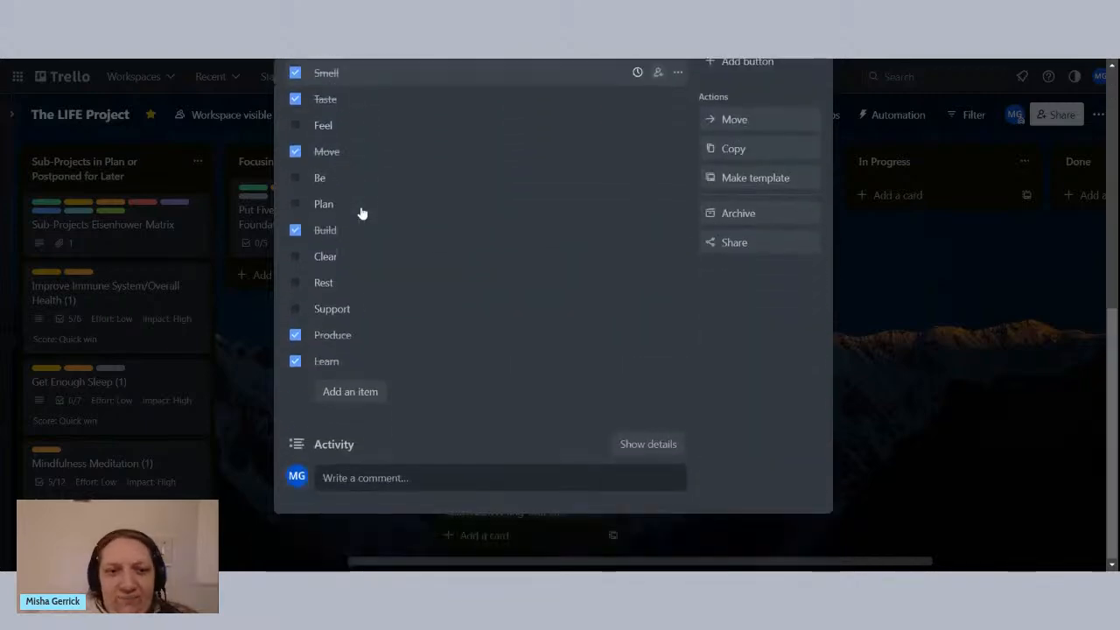
pyautogui.scroll(6, 361, 213)
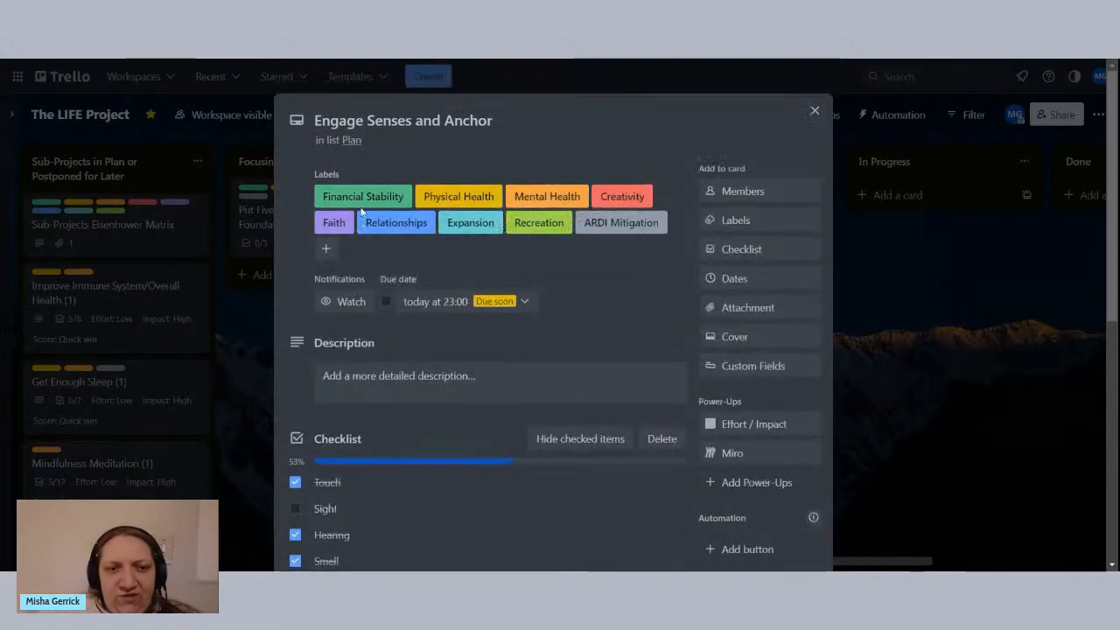
pyautogui.scroll(-5, 359, 213)
pyautogui.scroll(6, 359, 212)
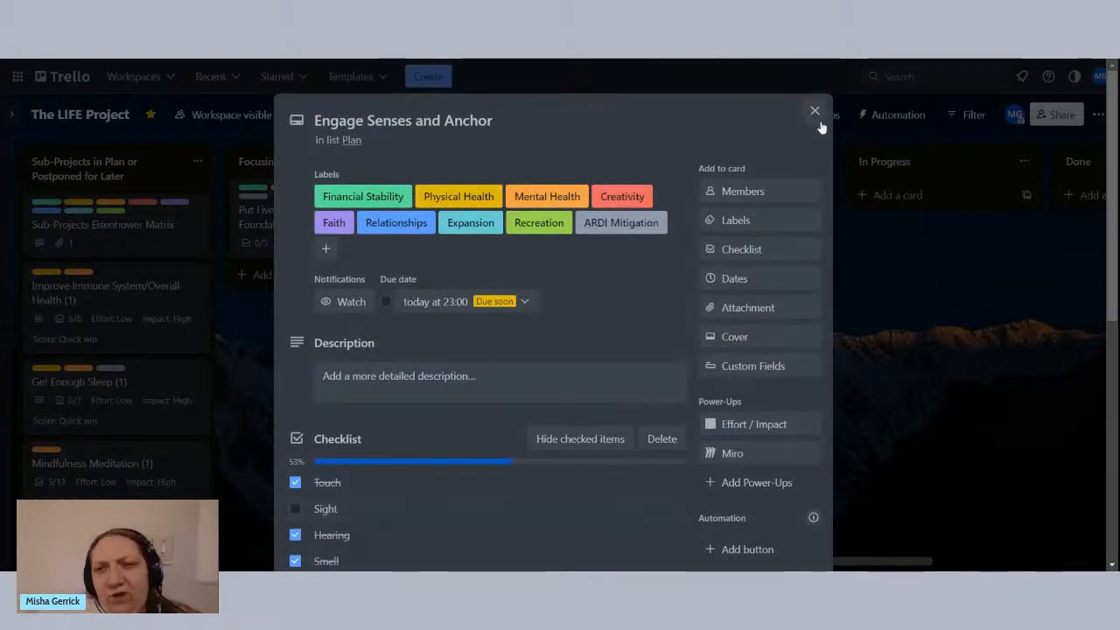
pyautogui.press('Escape')
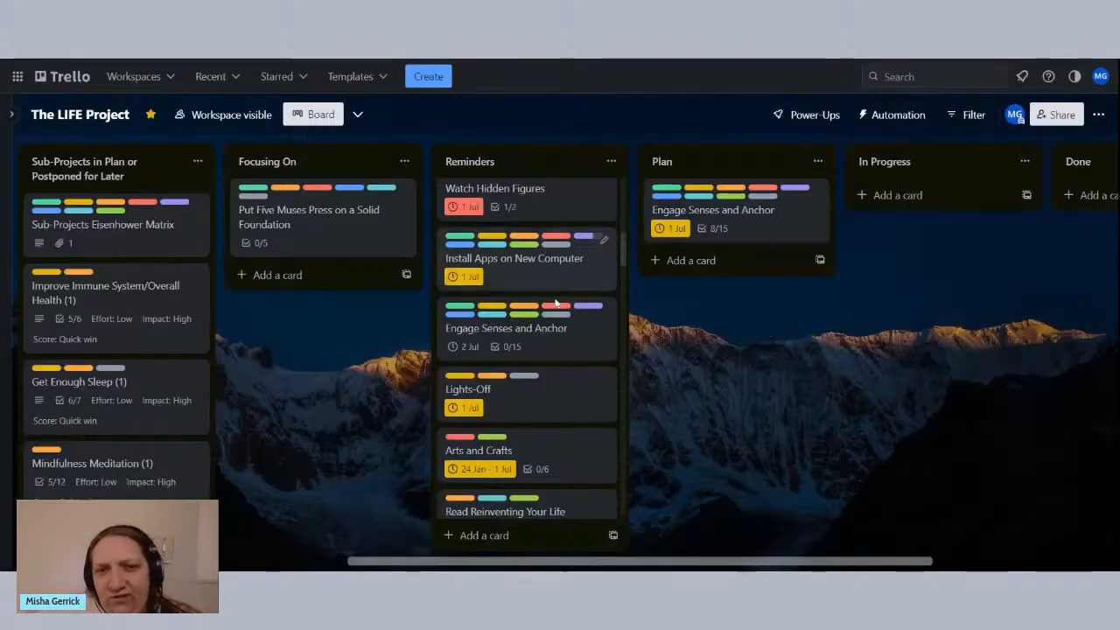
# Step: Move the Engage Senses and Anchor card from the Plan list to In Progress
pyautogui.scroll(10, 551, 280)
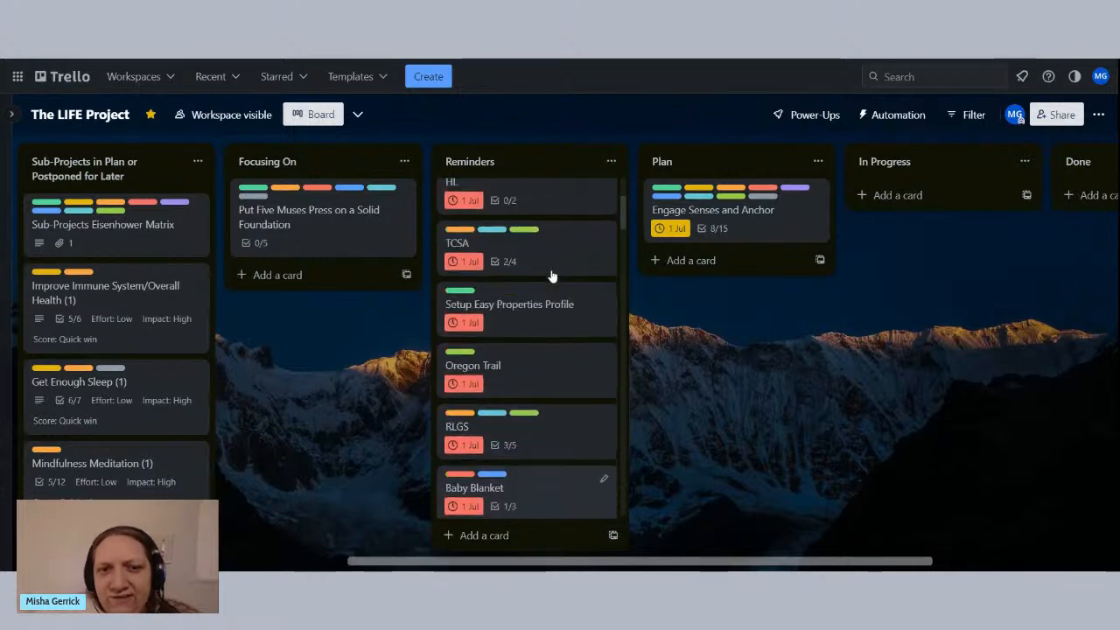
pyautogui.scroll(3, 551, 276)
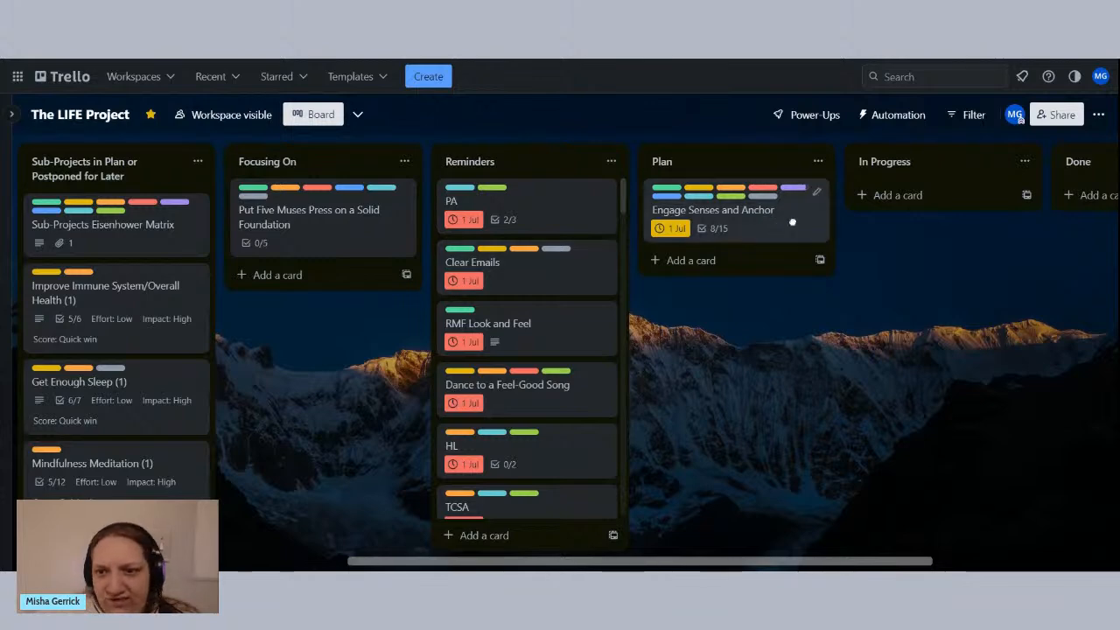
pyautogui.moveTo(792, 223); pyautogui.dragTo(765, 212)
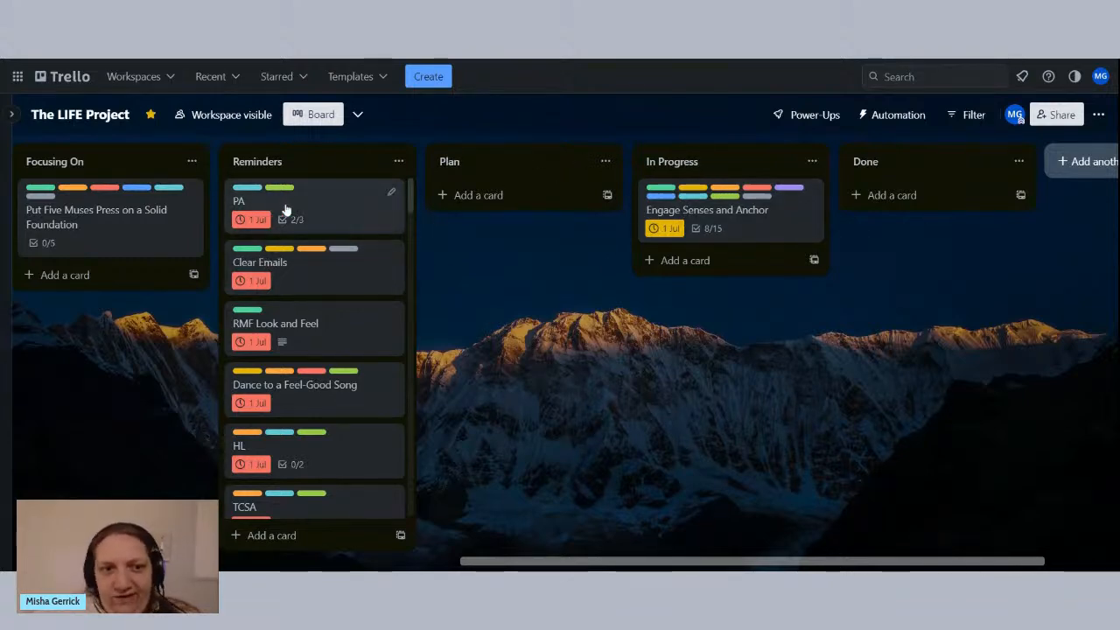
# Step: Look over the first Reminders cards, opening and closing the details of RMF Look and Feel and Dance to a Feel-Good Song
pyautogui.moveTo(288, 208); pyautogui.dragTo(357, 212)
pyautogui.scroll(-1, 352, 232)
pyautogui.scroll(1, 350, 224)
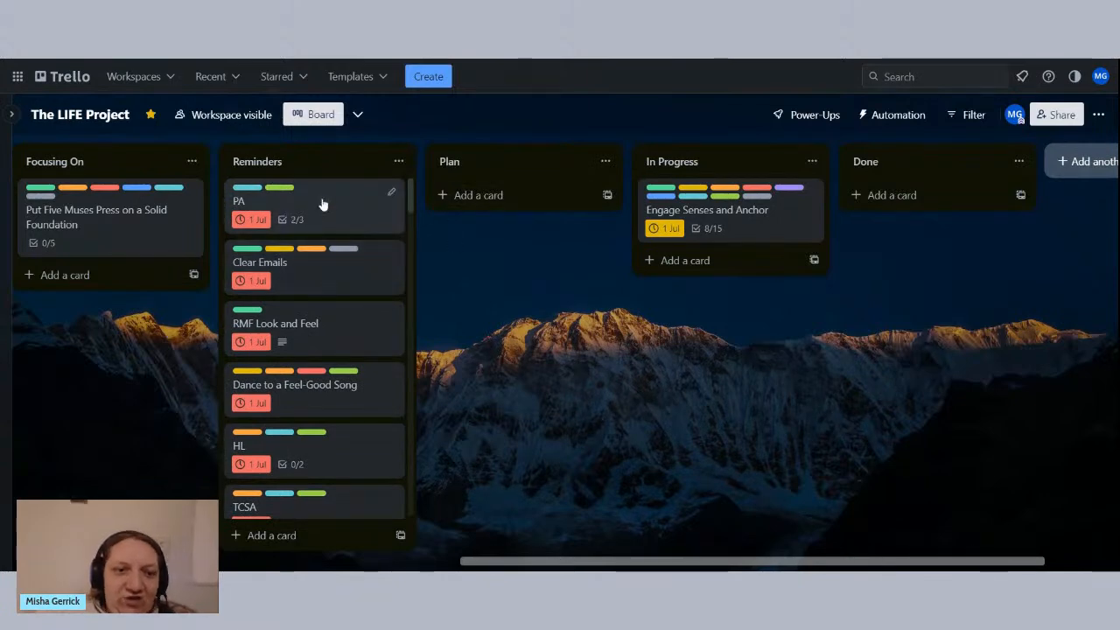
pyautogui.click(322, 203)
pyautogui.click(276, 226)
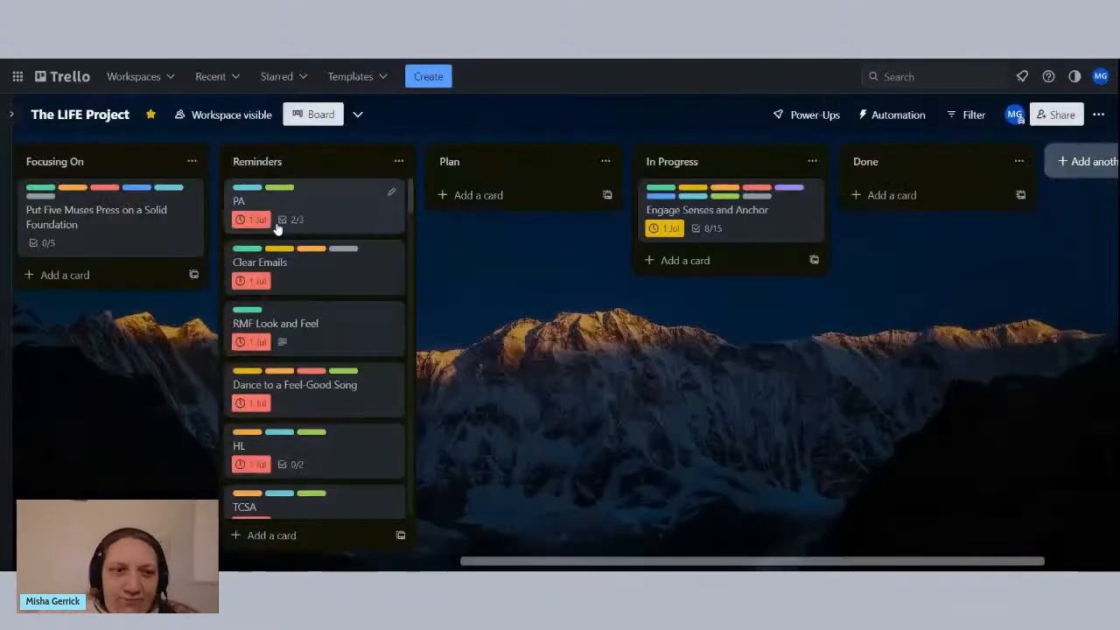
pyautogui.scroll(-1, 276, 226)
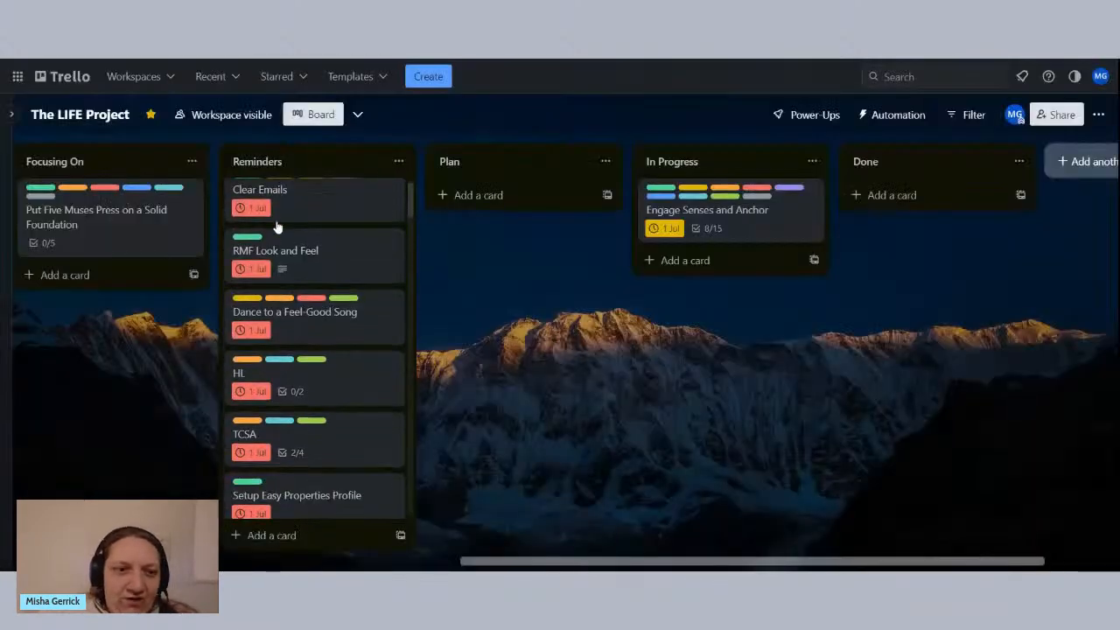
pyautogui.click(357, 254)
pyautogui.click(814, 111)
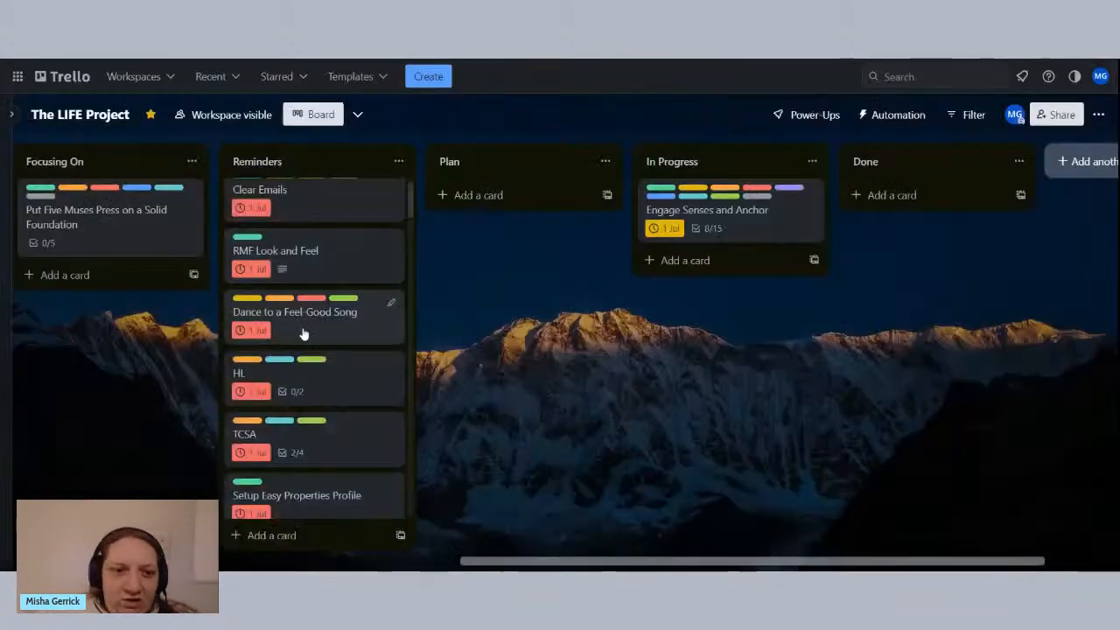
pyautogui.click(330, 316)
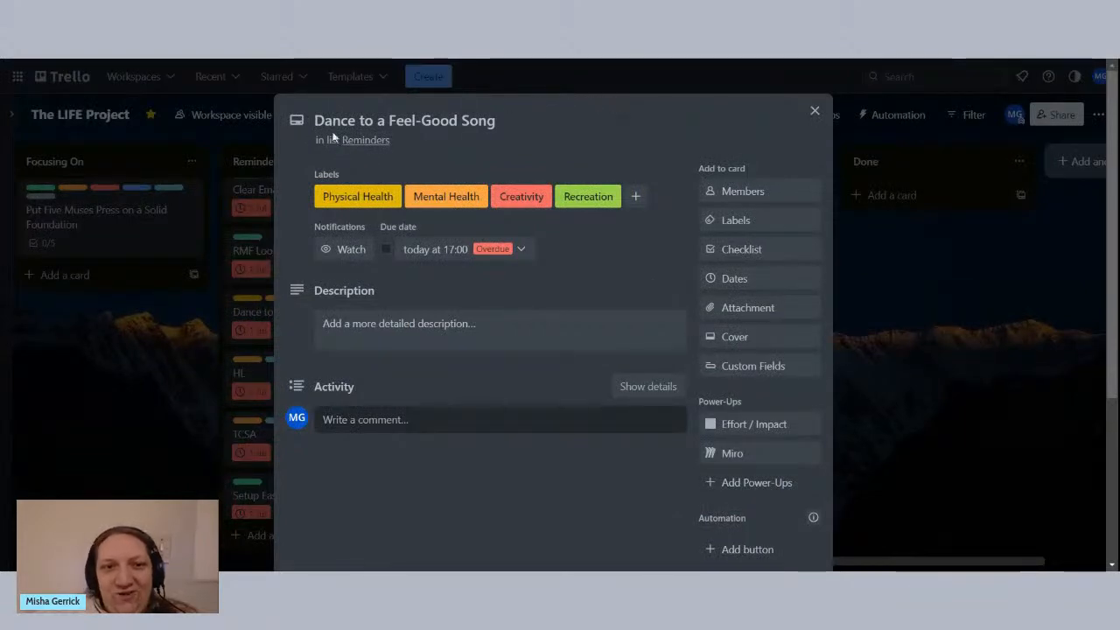
pyautogui.click(813, 111)
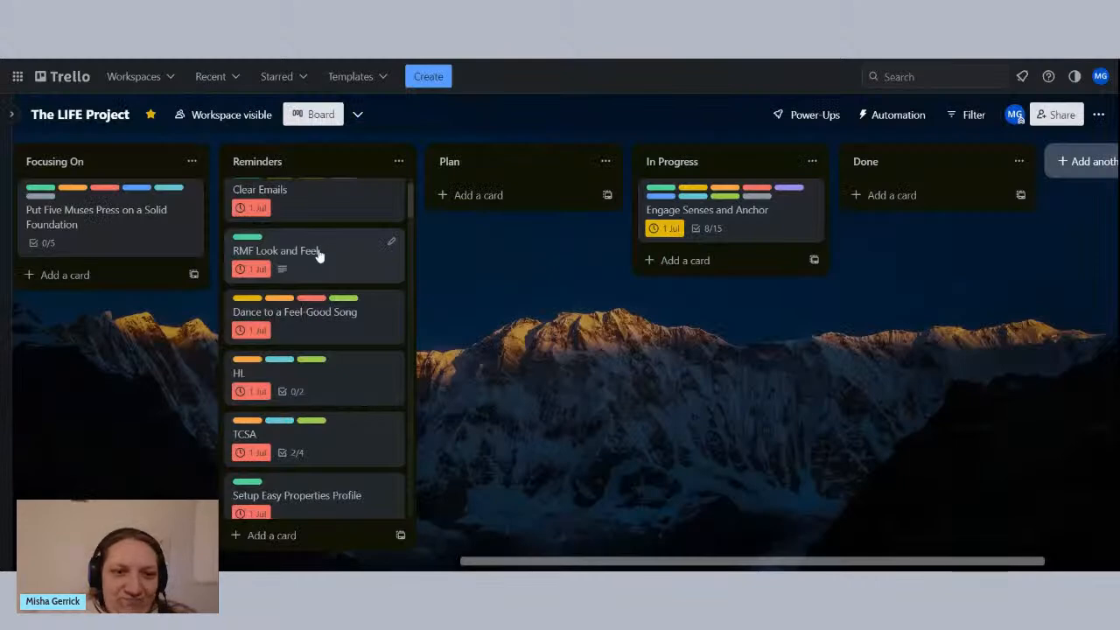
# Step: Review the Reminders list down to the cards due on 2 July and return to its first card
pyautogui.scroll(-3, 319, 254)
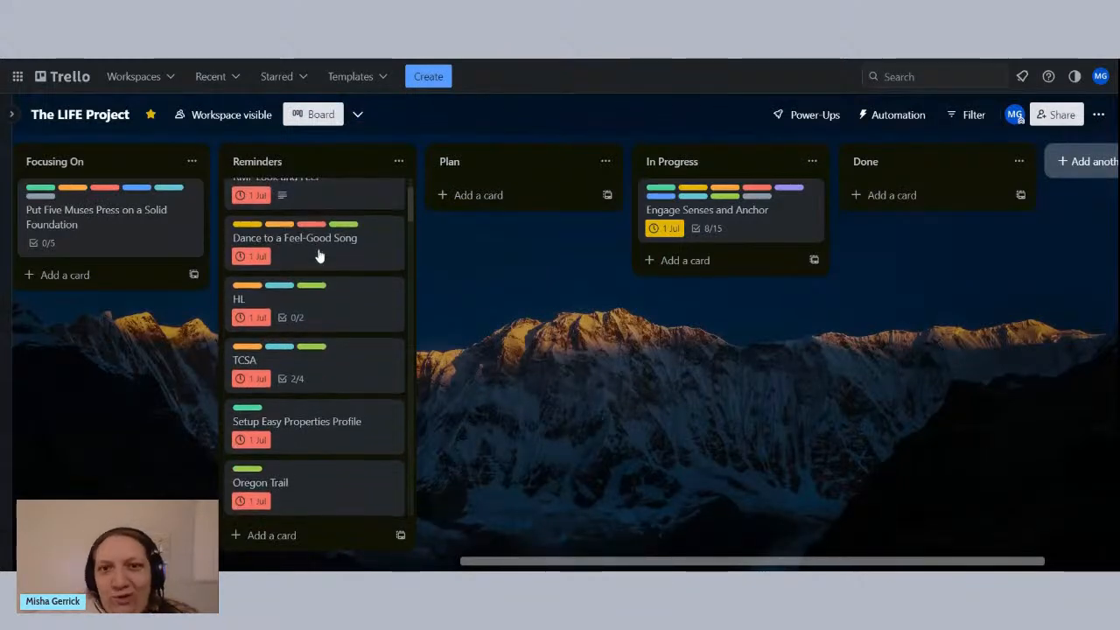
pyautogui.scroll(3, 319, 254)
pyautogui.scroll(-1, 319, 254)
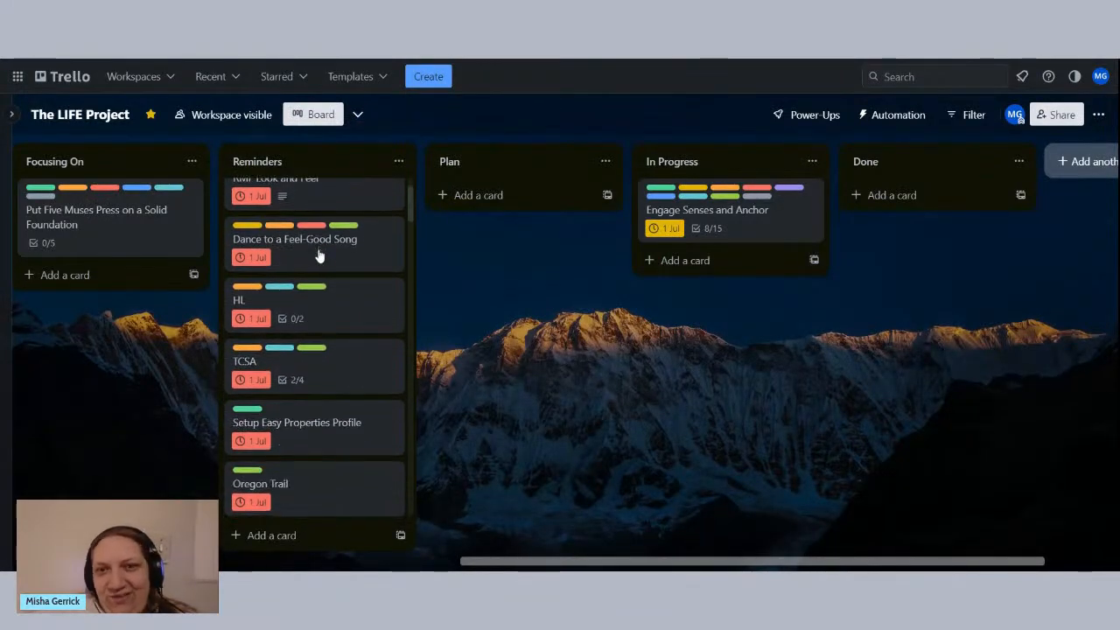
pyautogui.scroll(-1, 319, 255)
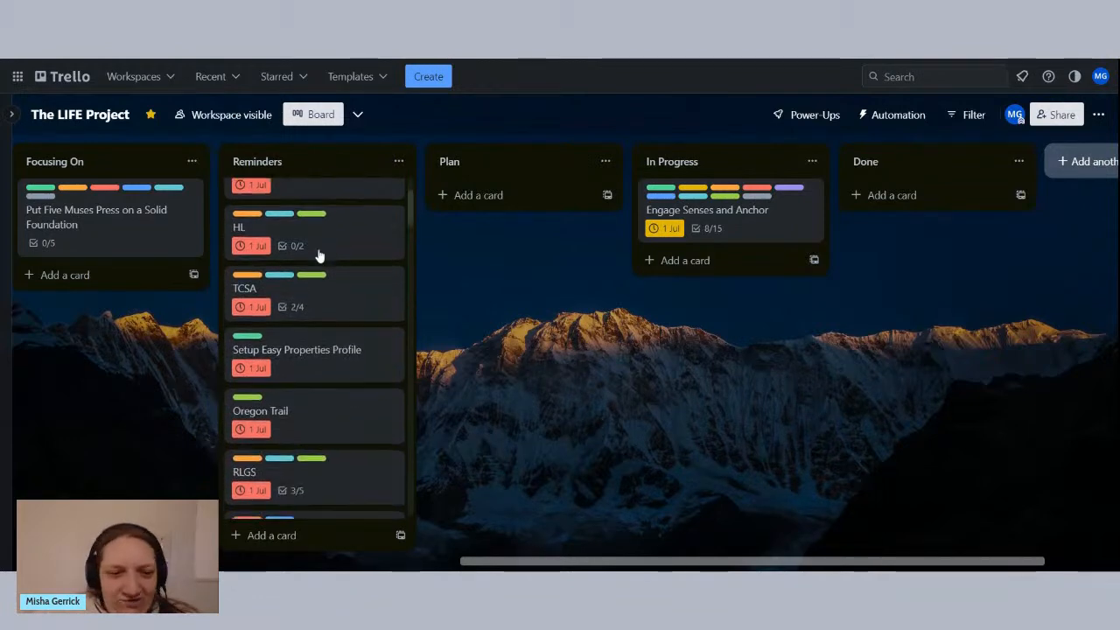
pyautogui.scroll(-2, 318, 256)
pyautogui.scroll(-2, 318, 255)
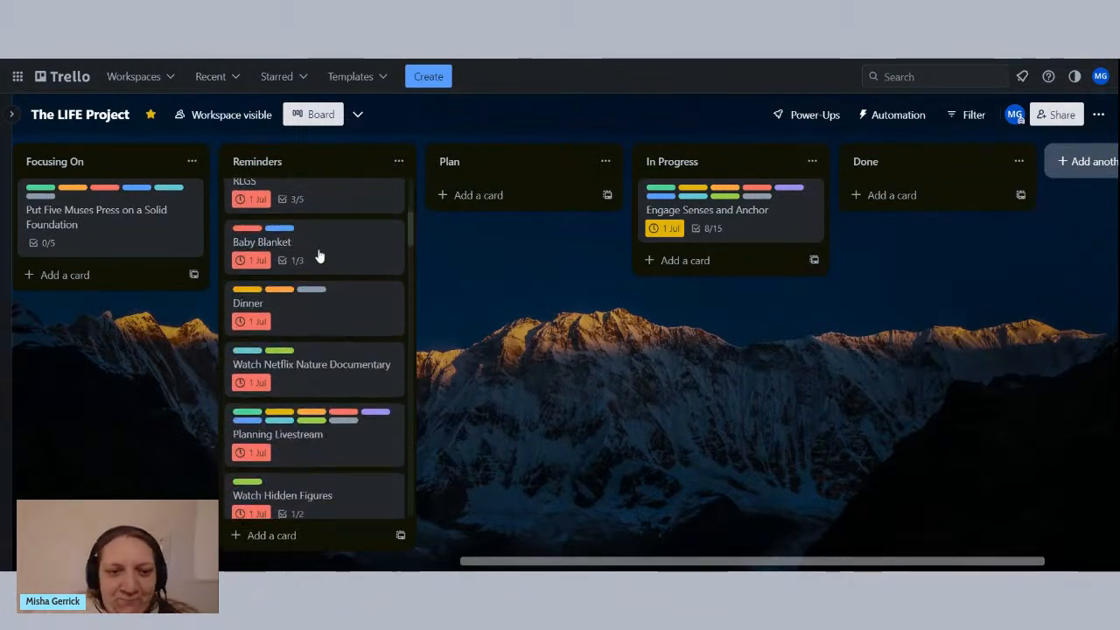
pyautogui.scroll(-4, 319, 256)
pyautogui.scroll(-4, 318, 255)
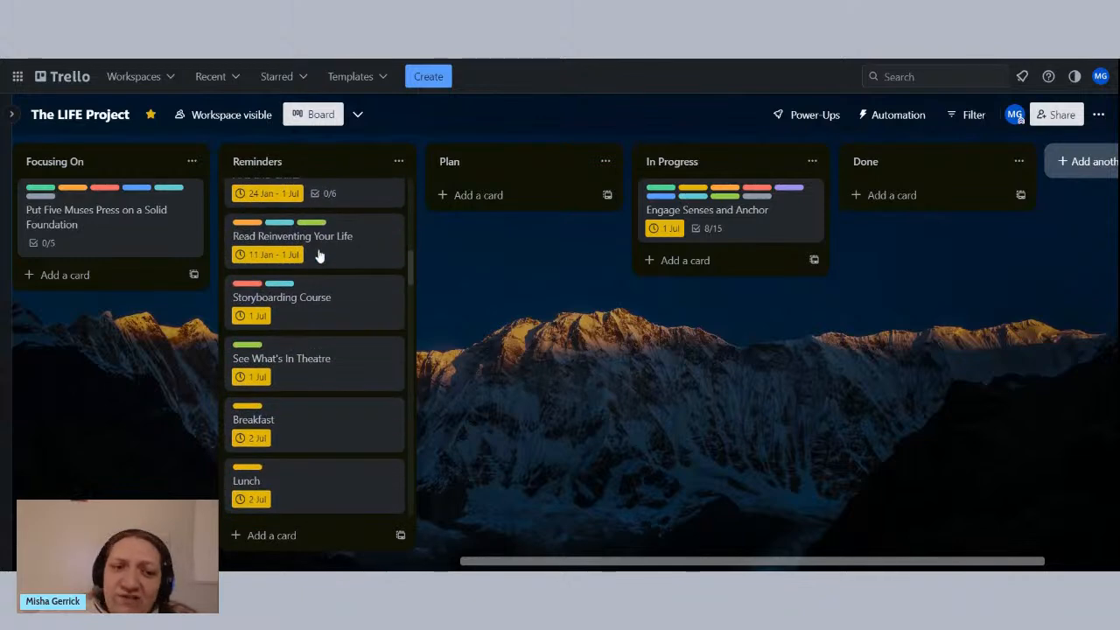
pyautogui.scroll(15, 319, 255)
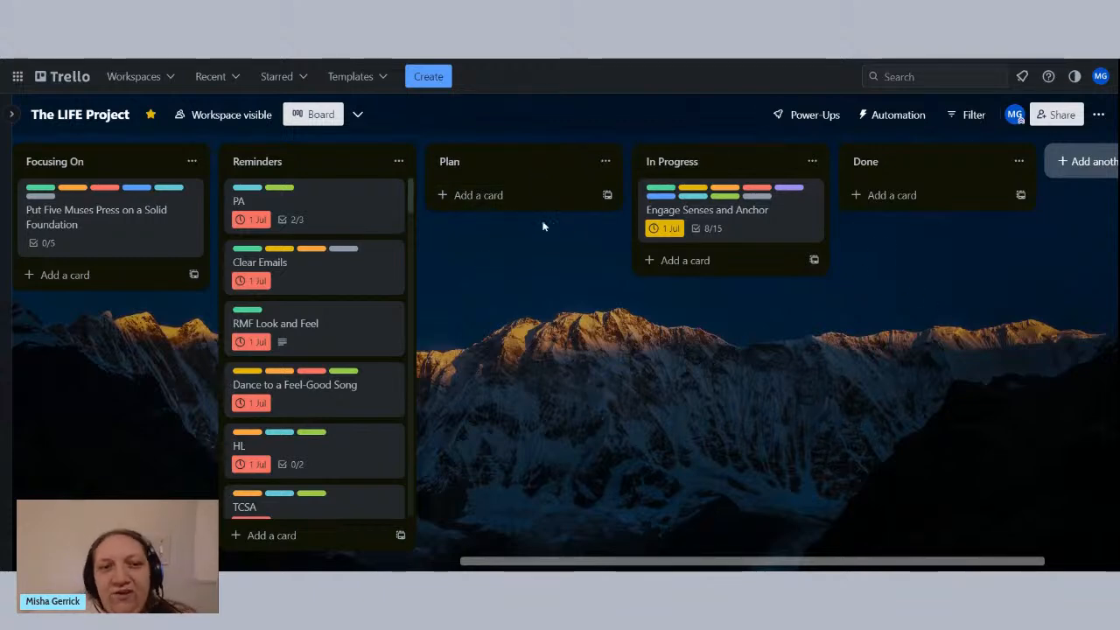
# Step: Examine the checklist of the Engage Senses and Anchor card in In Progress and close the card
pyautogui.click(744, 227)
pyautogui.scroll(-4, 434, 432)
pyautogui.scroll(4, 431, 429)
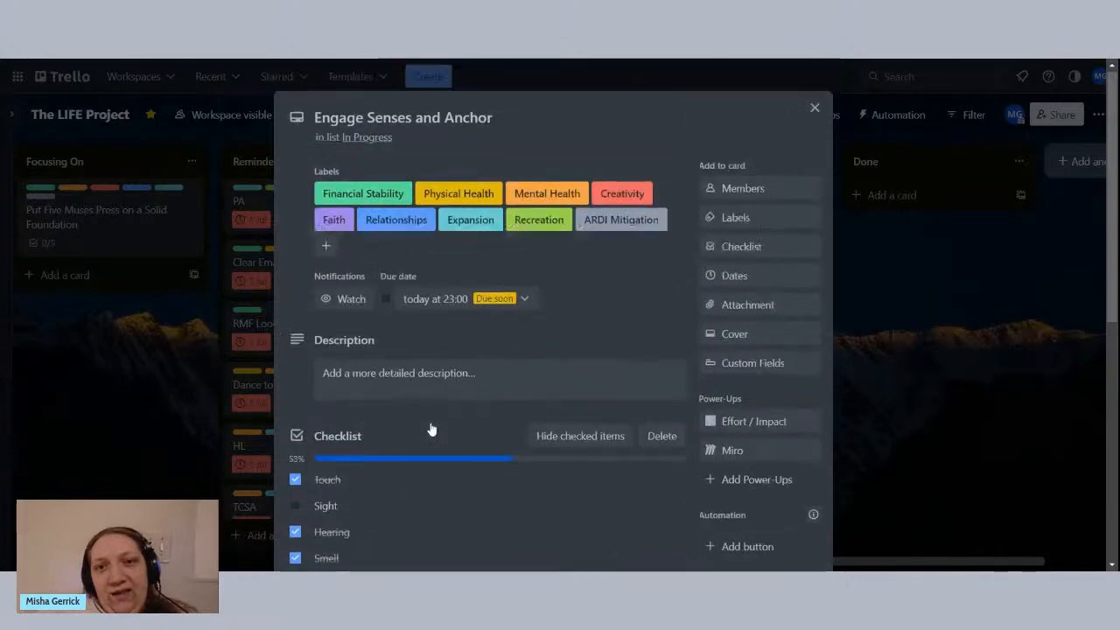
pyautogui.scroll(-3, 430, 427)
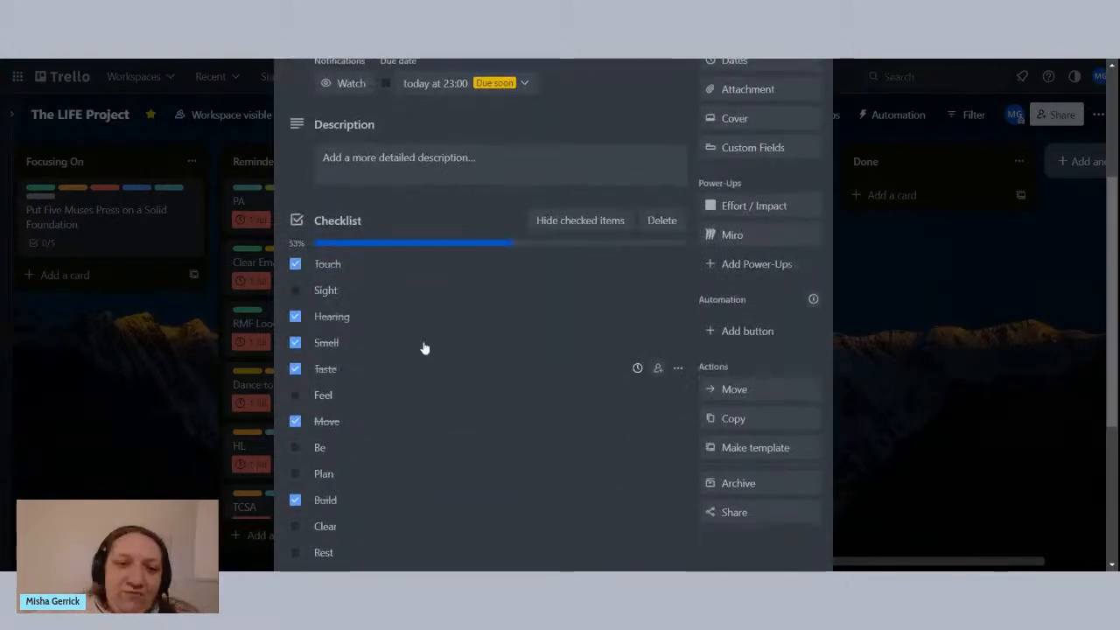
pyautogui.scroll(3, 655, 243)
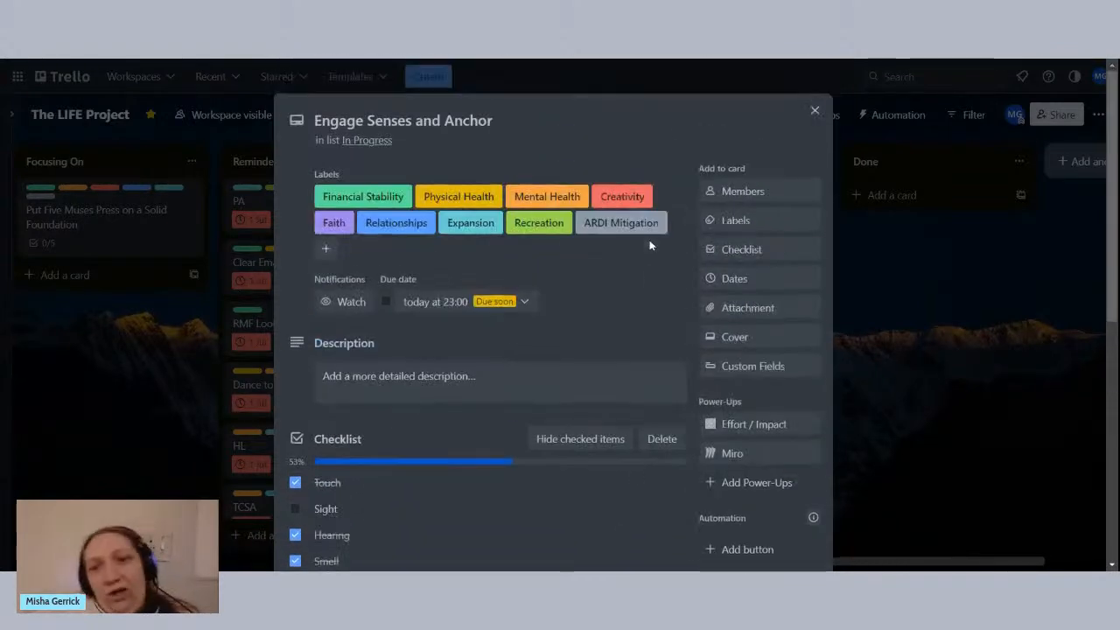
pyautogui.click(813, 113)
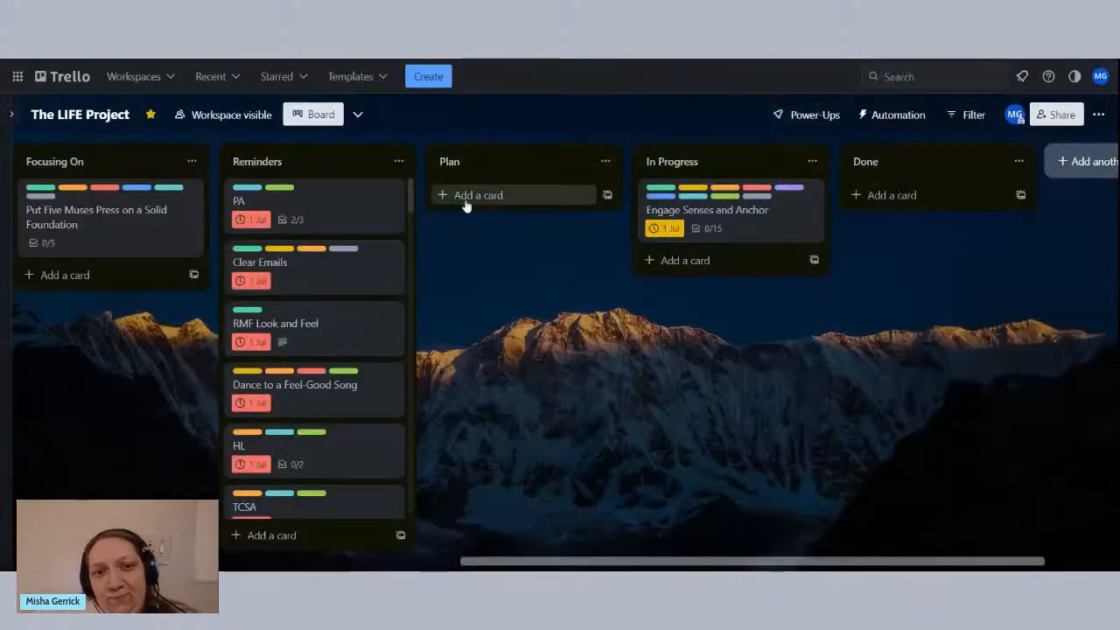
# Step: Move the Clear Emails, PA, Dance to a Feel-Good Song and HL cards from Reminders to Plan, in that order
pyautogui.moveTo(366, 270); pyautogui.dragTo(523, 210)
pyautogui.moveTo(354, 210); pyautogui.dragTo(524, 238)
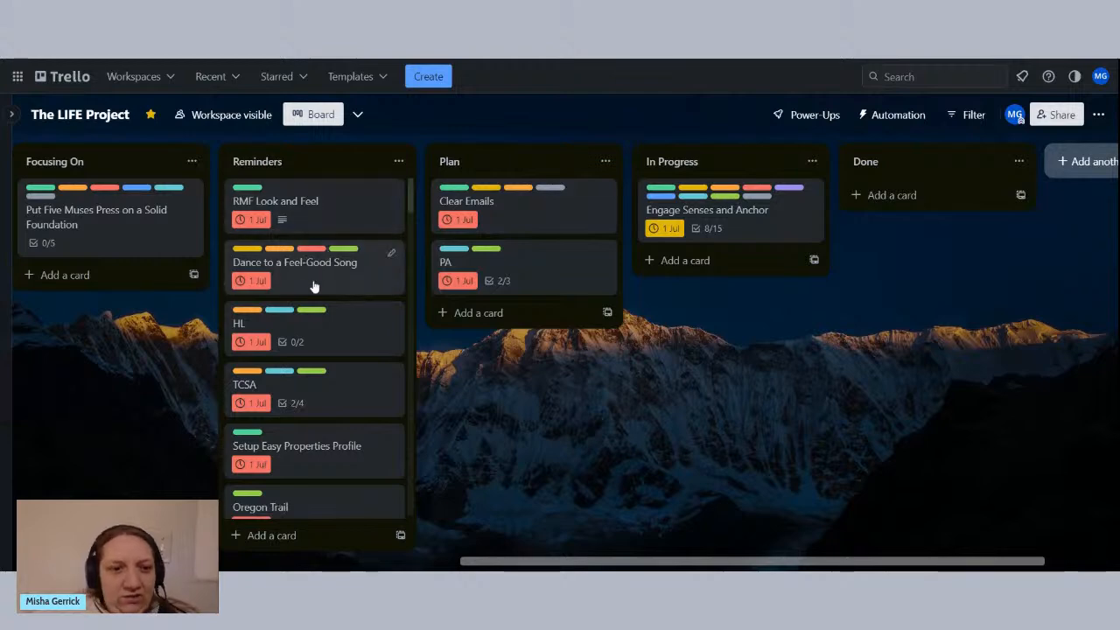
pyautogui.moveTo(326, 287); pyautogui.dragTo(500, 320)
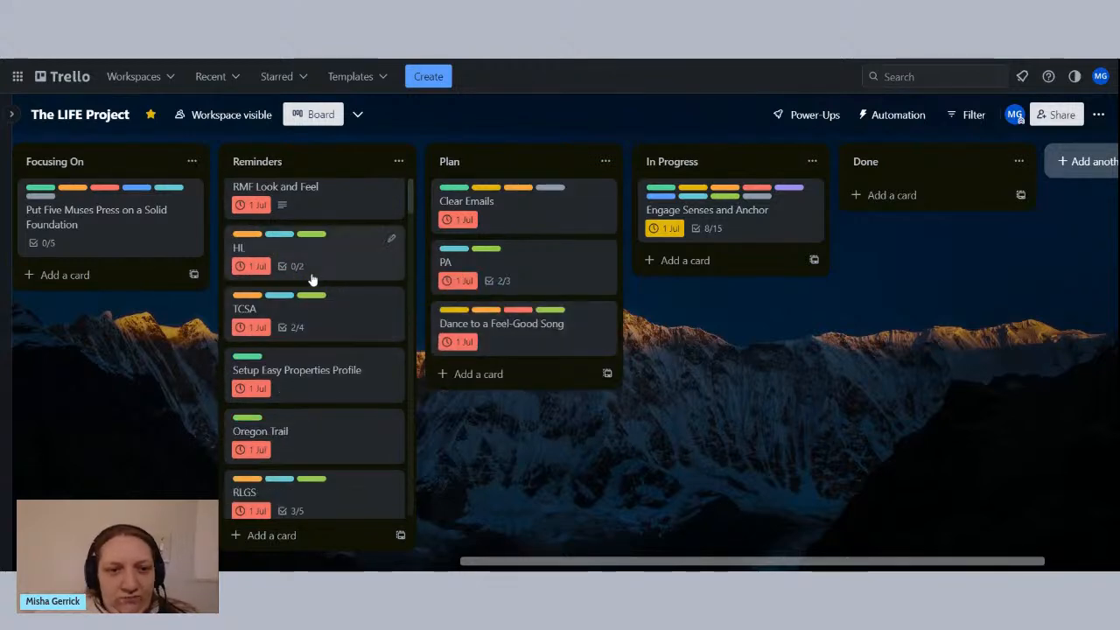
pyautogui.moveTo(311, 264); pyautogui.dragTo(583, 320)
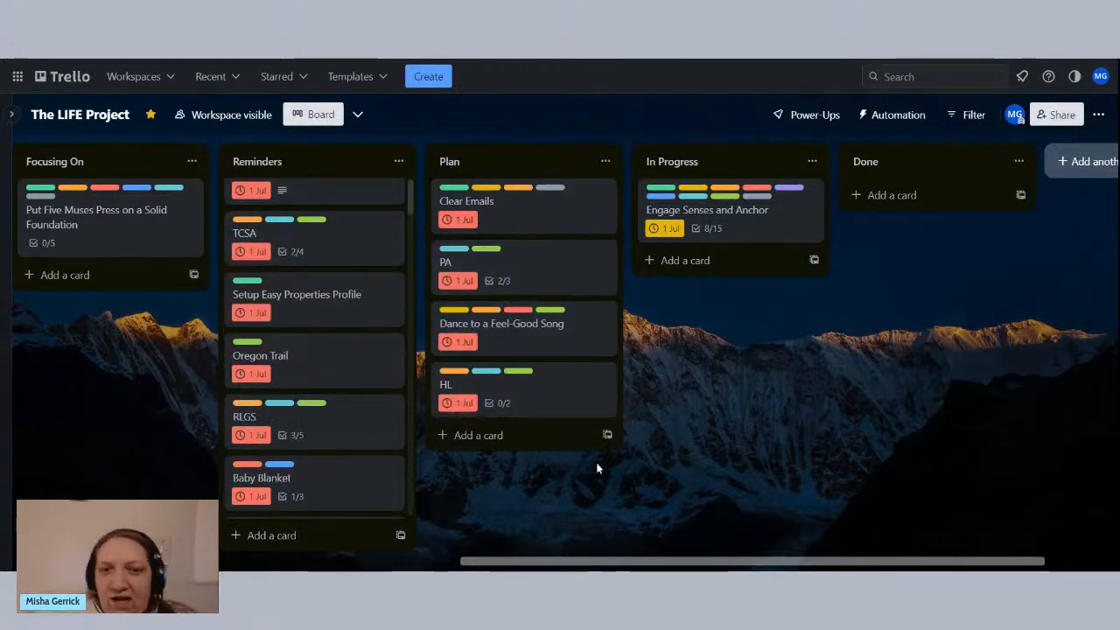
# Step: Check off the Sight item in the Engage Senses and Anchor card's checklist in In Progress and close the card
pyautogui.click(739, 218)
pyautogui.scroll(-5, 467, 432)
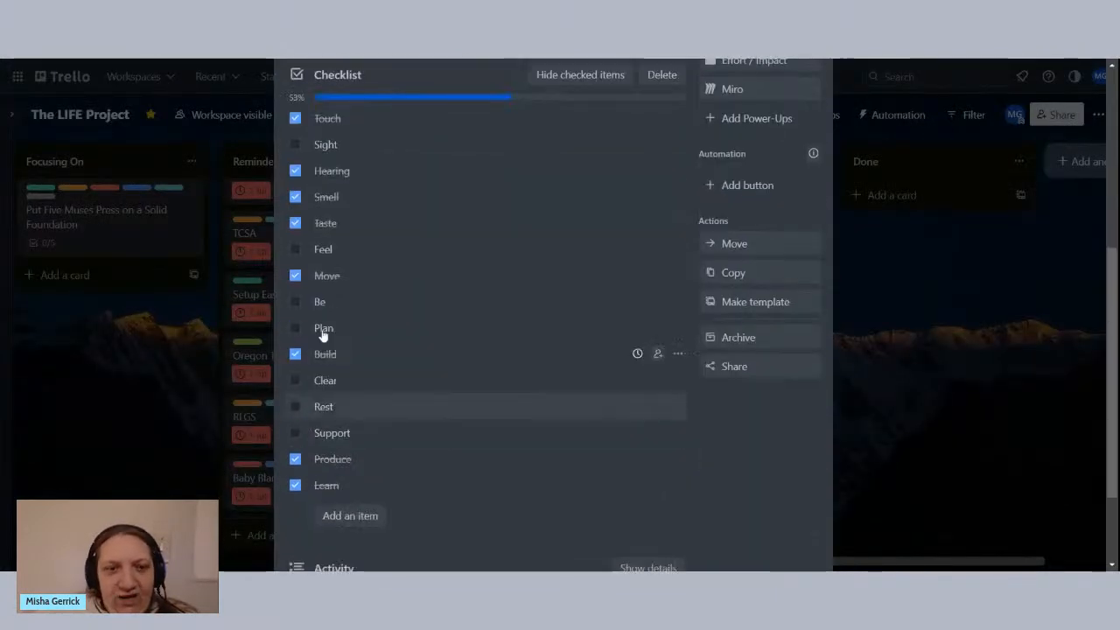
pyautogui.click(295, 146)
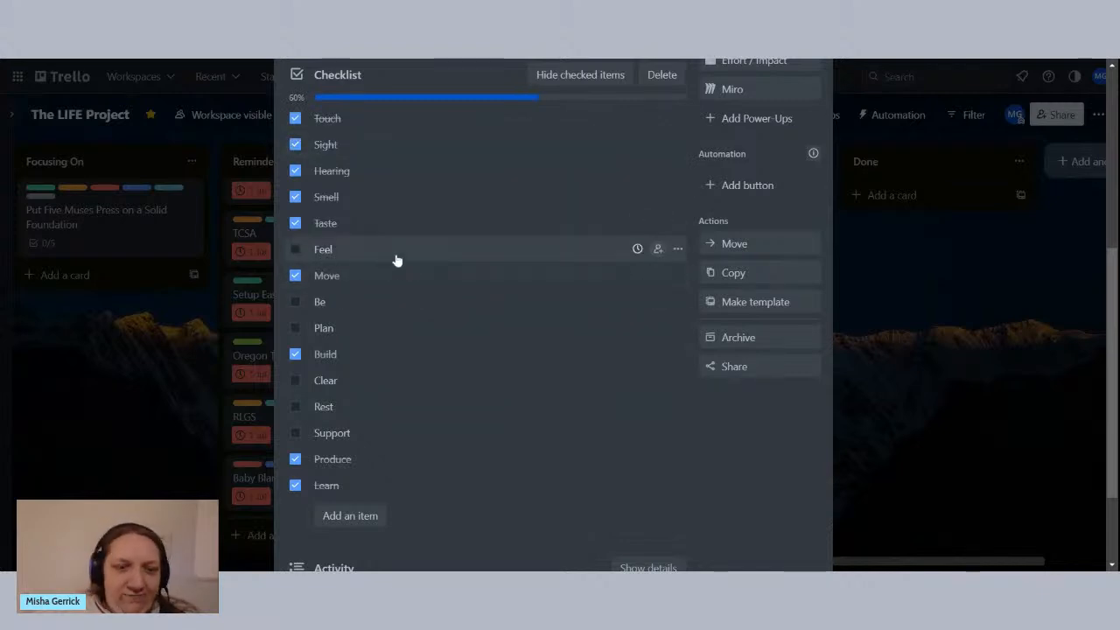
pyautogui.scroll(5, 566, 259)
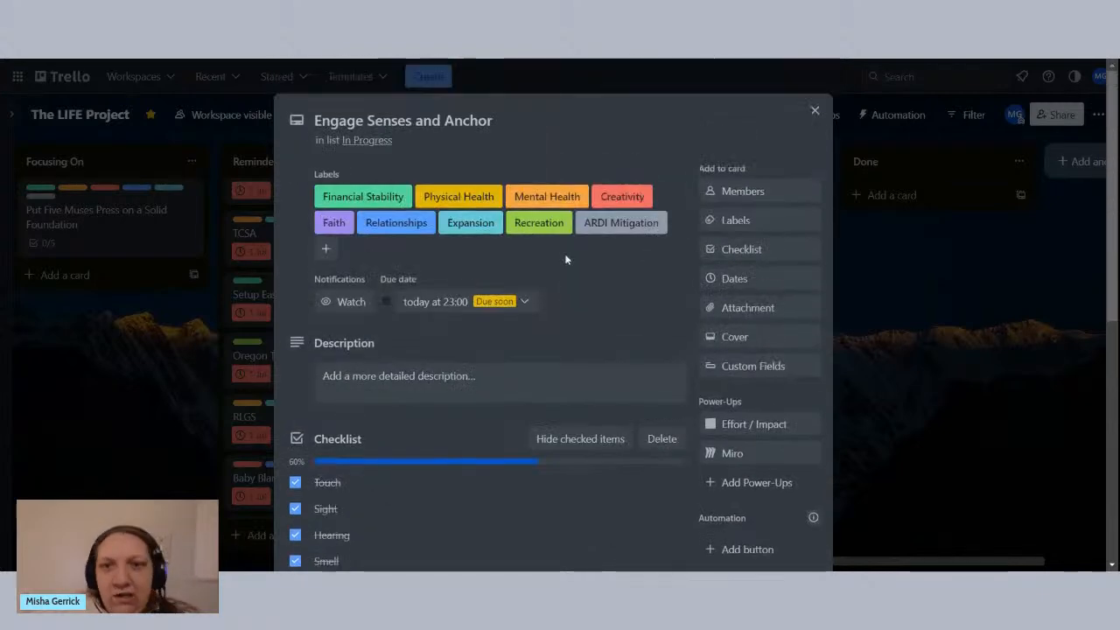
pyautogui.click(815, 112)
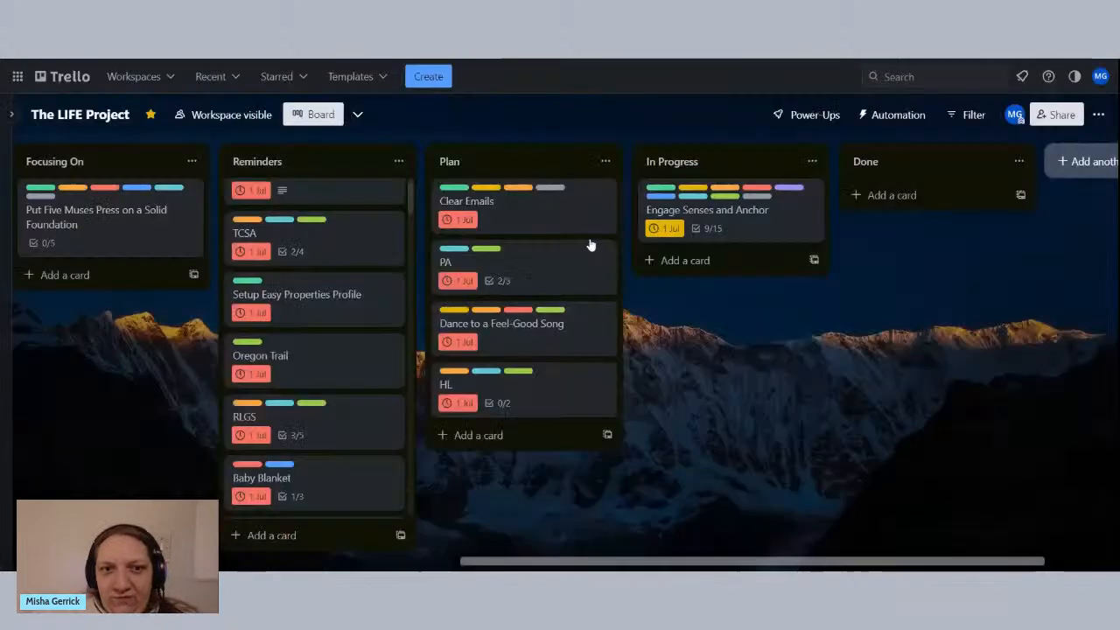
# Step: Examine the details of the Clear Emails and Dance to a Feel-Good Song cards in Plan, closing each card
pyautogui.click(530, 222)
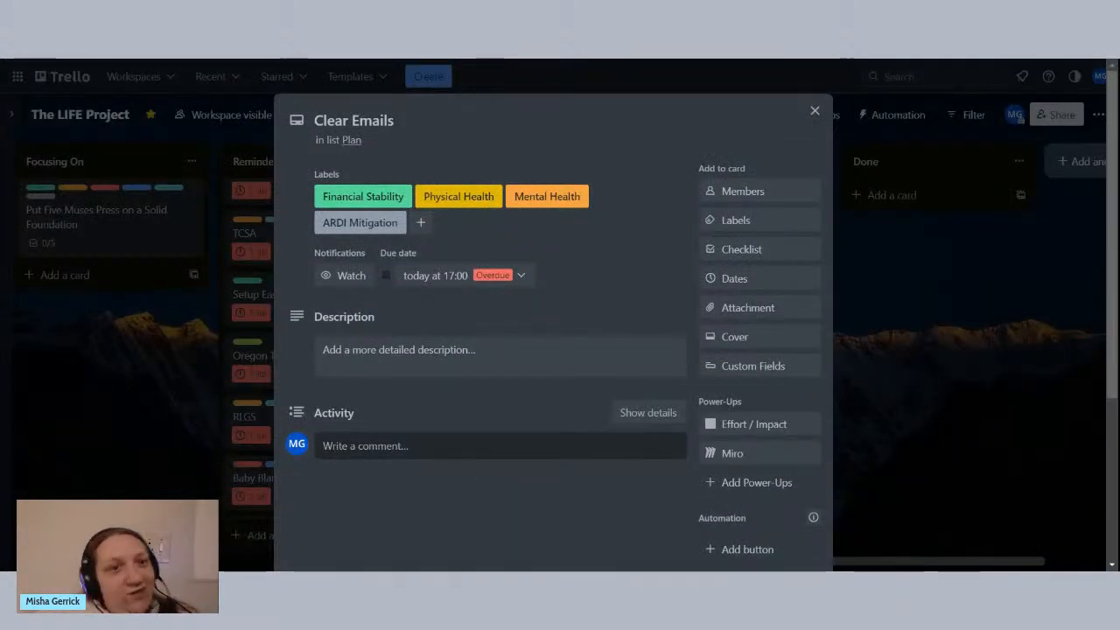
pyautogui.click(359, 121)
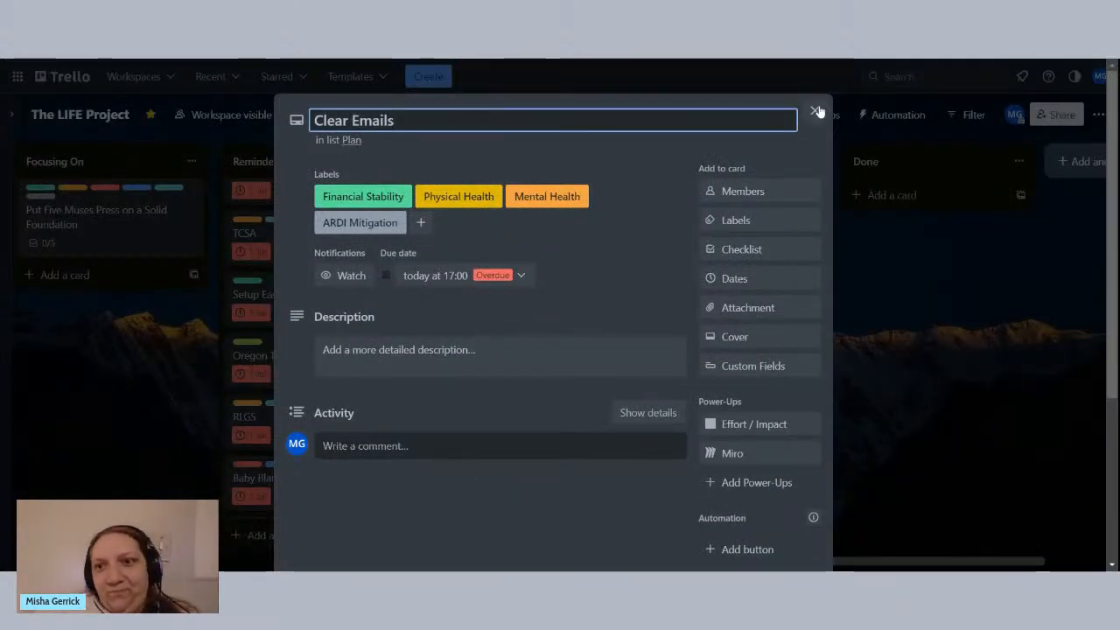
pyautogui.click(261, 210)
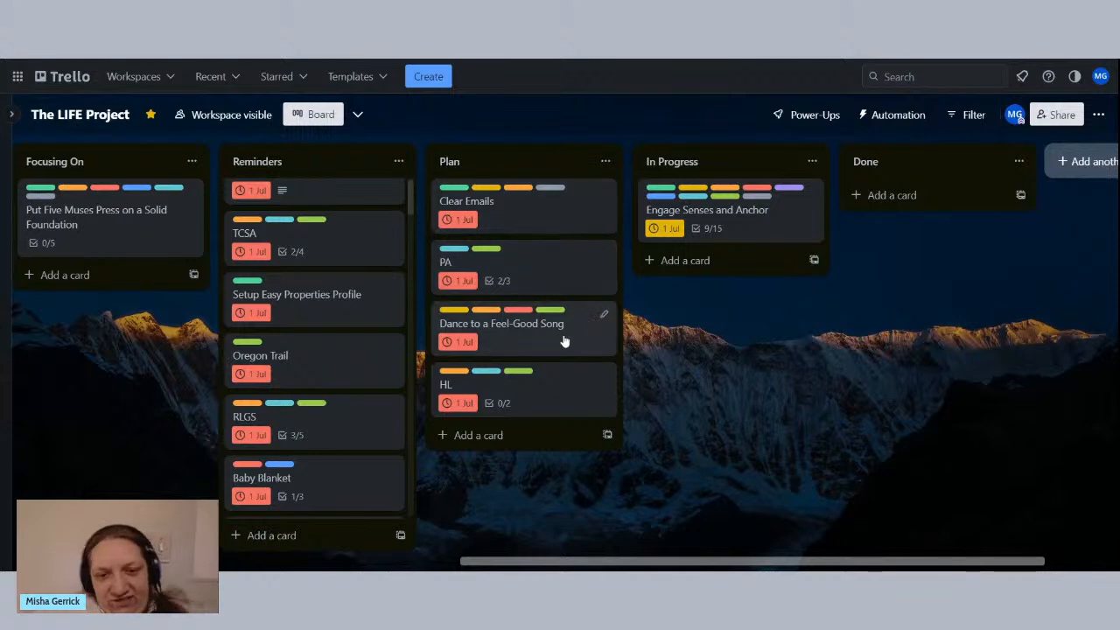
pyautogui.click(529, 346)
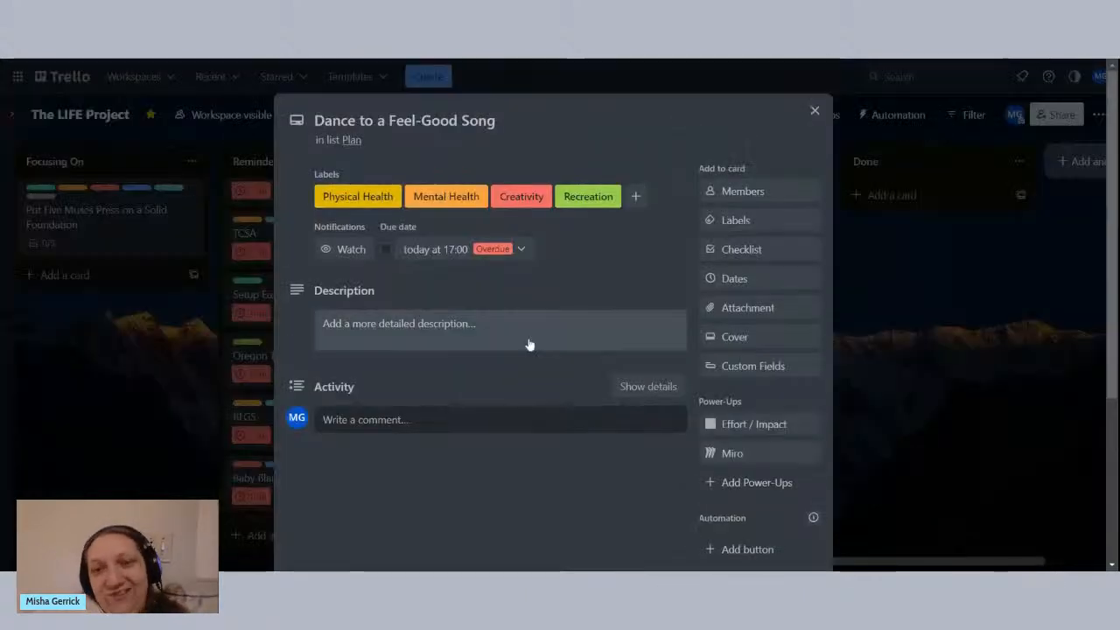
pyautogui.click(813, 112)
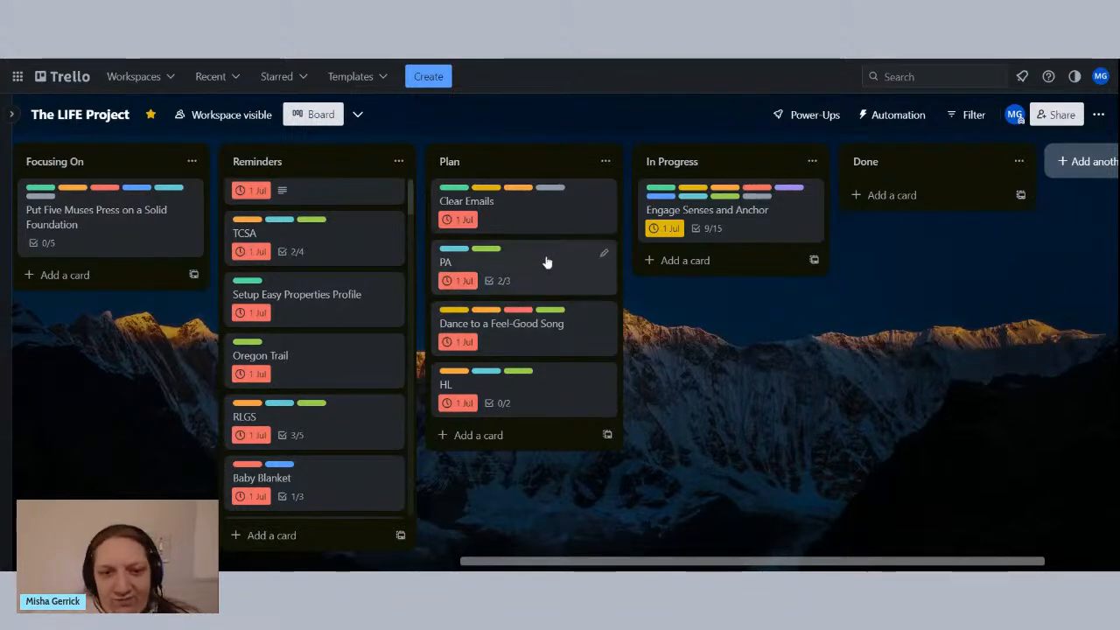
# Step: Move the Clear Emails, PA, Dance to a Feel-Good Song and HL cards from Plan back to Reminders, below RMF Look and Feel
pyautogui.moveTo(557, 216); pyautogui.dragTo(368, 328)
pyautogui.moveTo(552, 225); pyautogui.dragTo(406, 302)
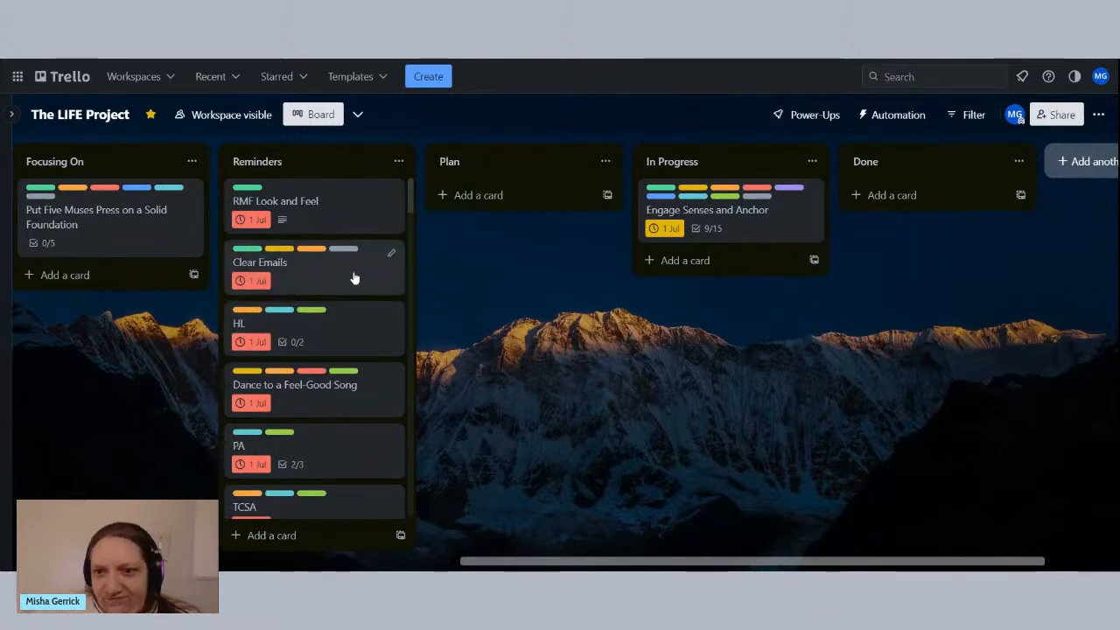
# Step: Check off the Plan item in the Engage Senses and Anchor card's checklist in In Progress, hide the checked items and close the card
pyautogui.click(724, 219)
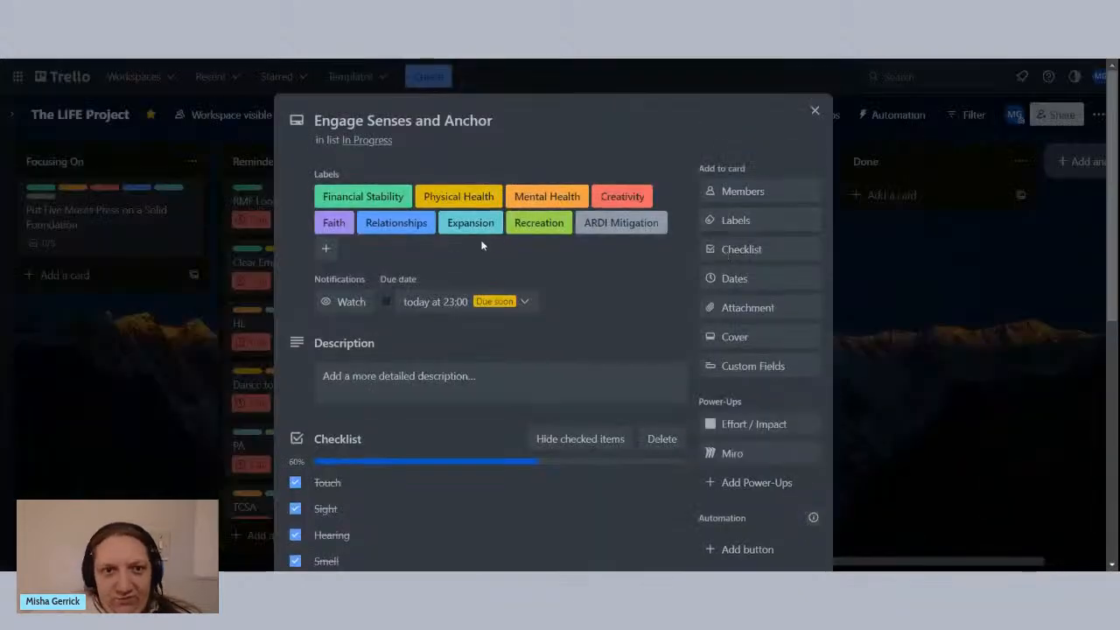
pyautogui.scroll(-5, 476, 246)
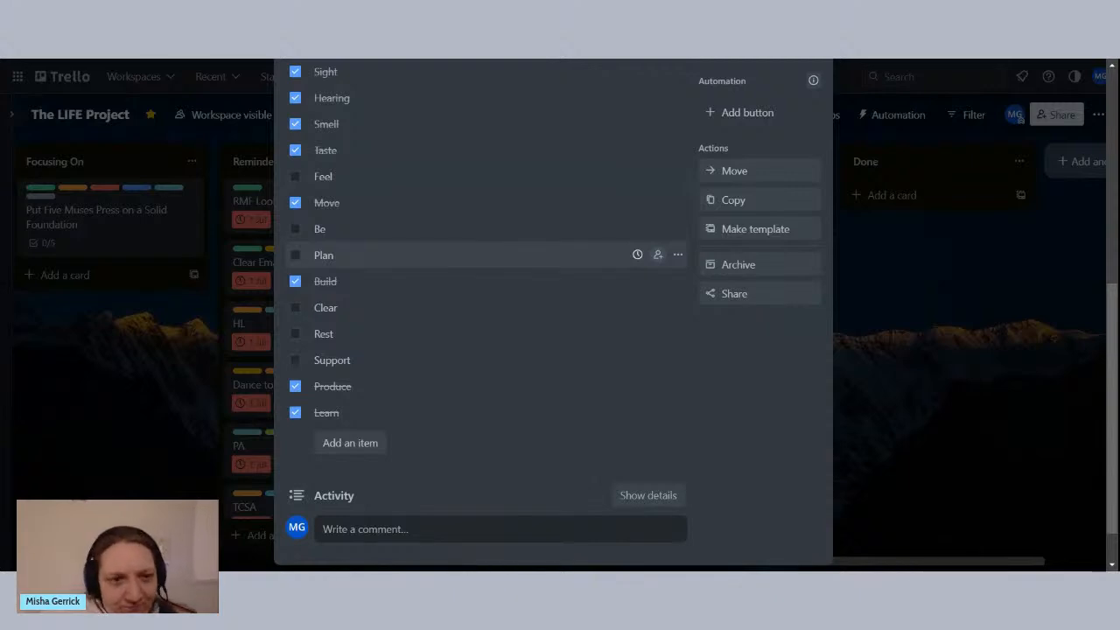
pyautogui.scroll(3, 470, 251)
pyautogui.scroll(-2, 470, 250)
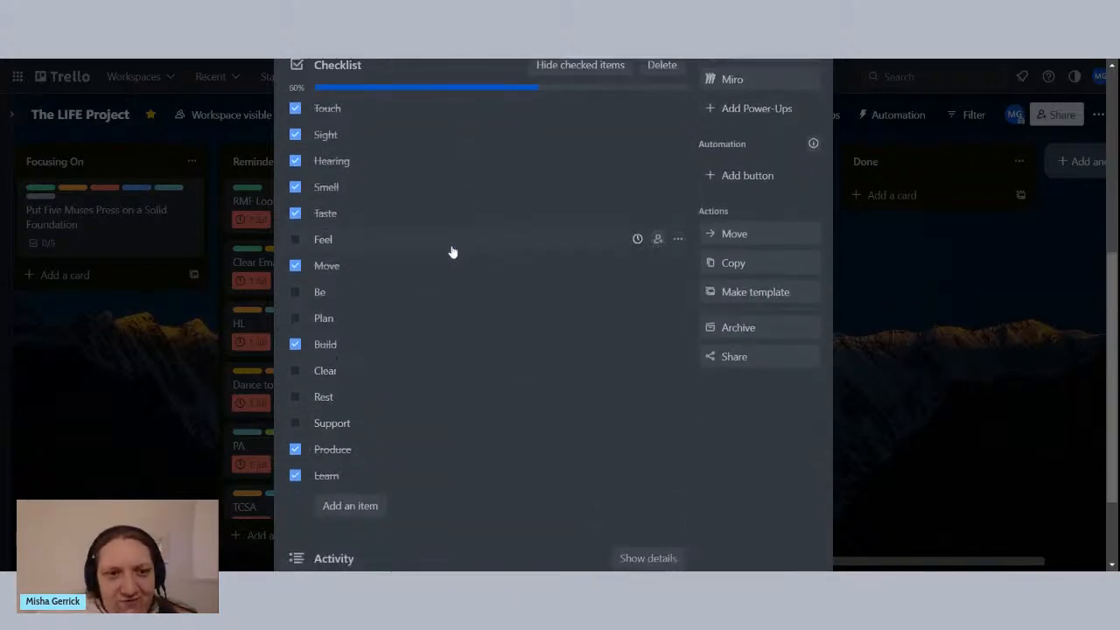
pyautogui.scroll(-3, 420, 252)
pyautogui.scroll(2, 382, 252)
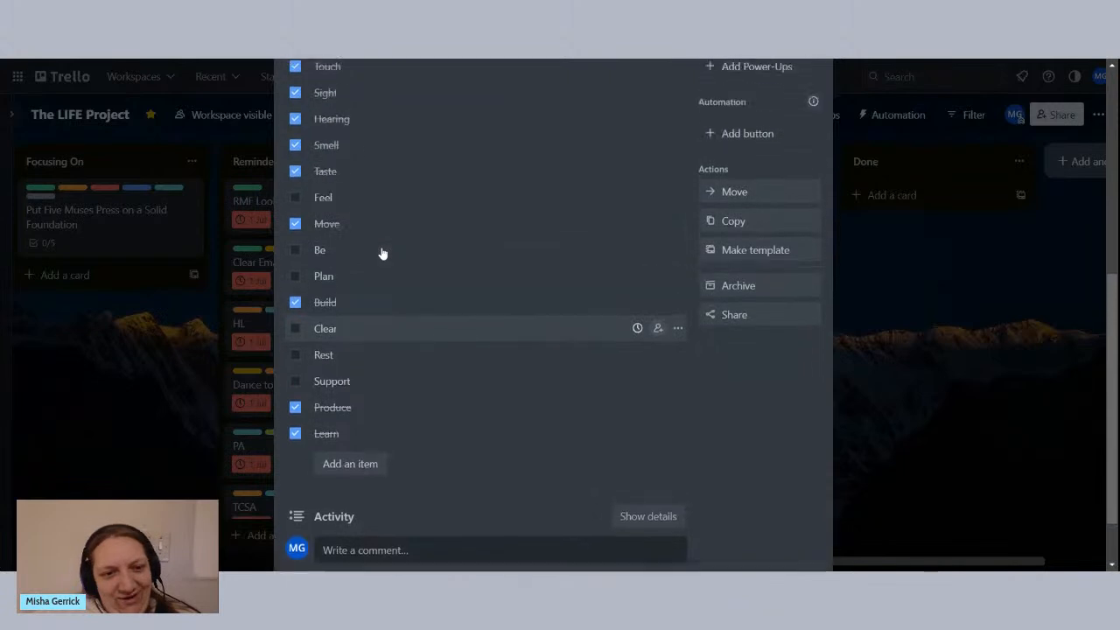
pyautogui.scroll(2, 383, 252)
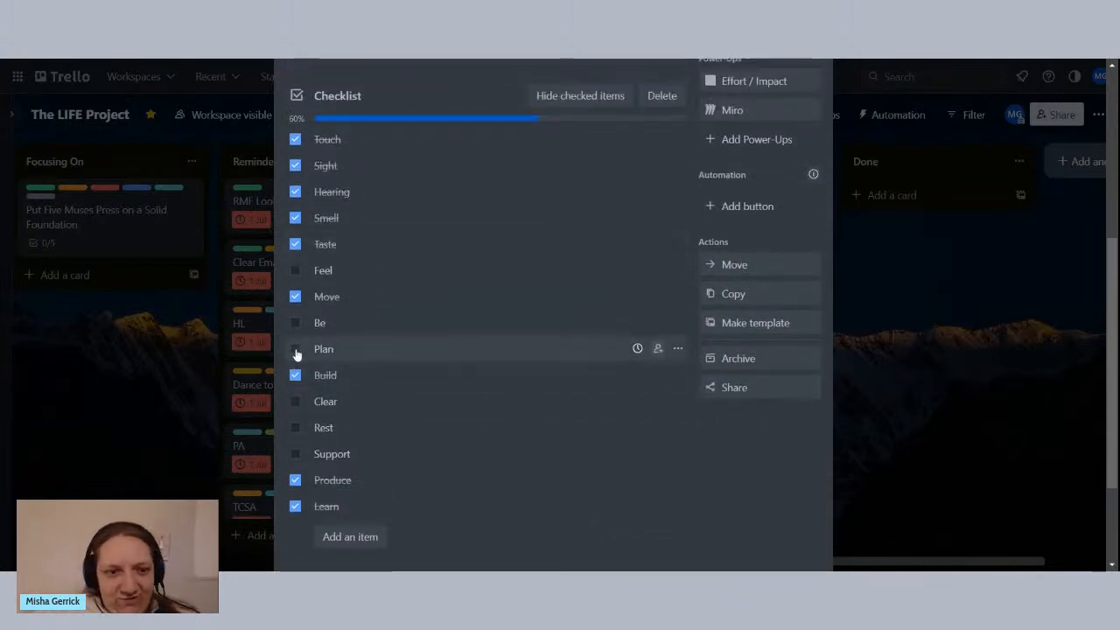
pyautogui.click(296, 350)
pyautogui.scroll(-4, 362, 344)
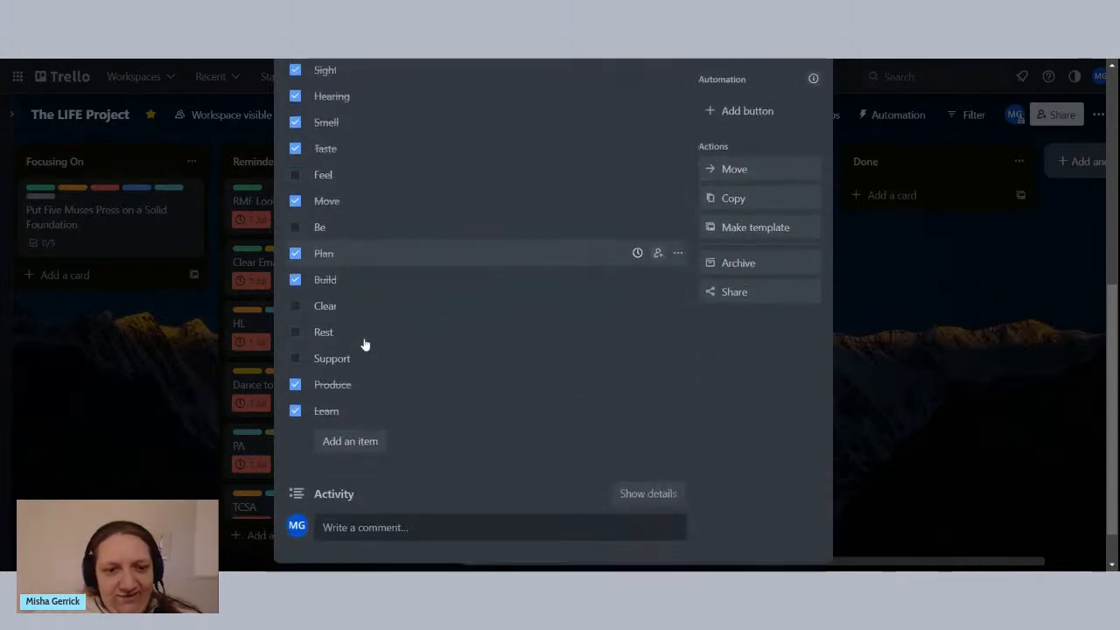
pyautogui.scroll(6, 394, 337)
pyautogui.click(588, 169)
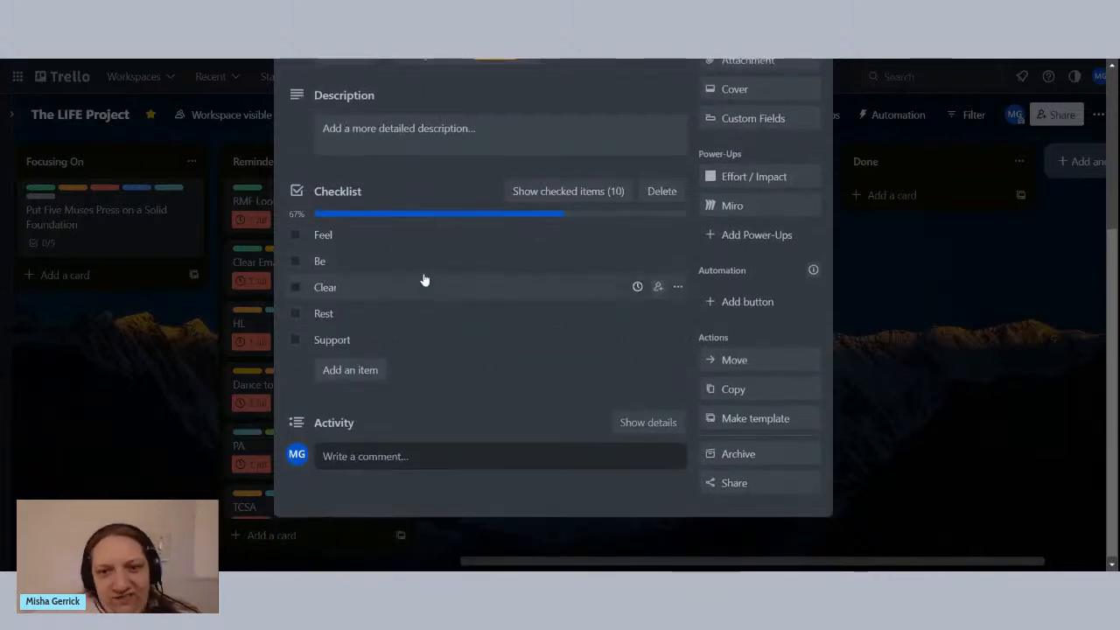
pyautogui.scroll(5, 420, 276)
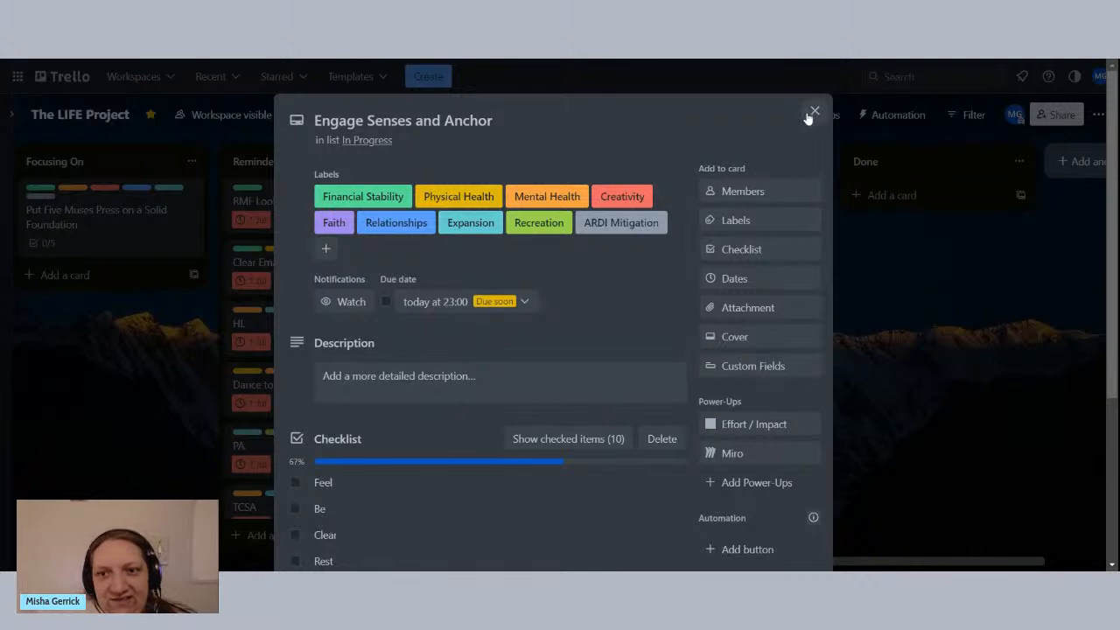
pyautogui.click(809, 114)
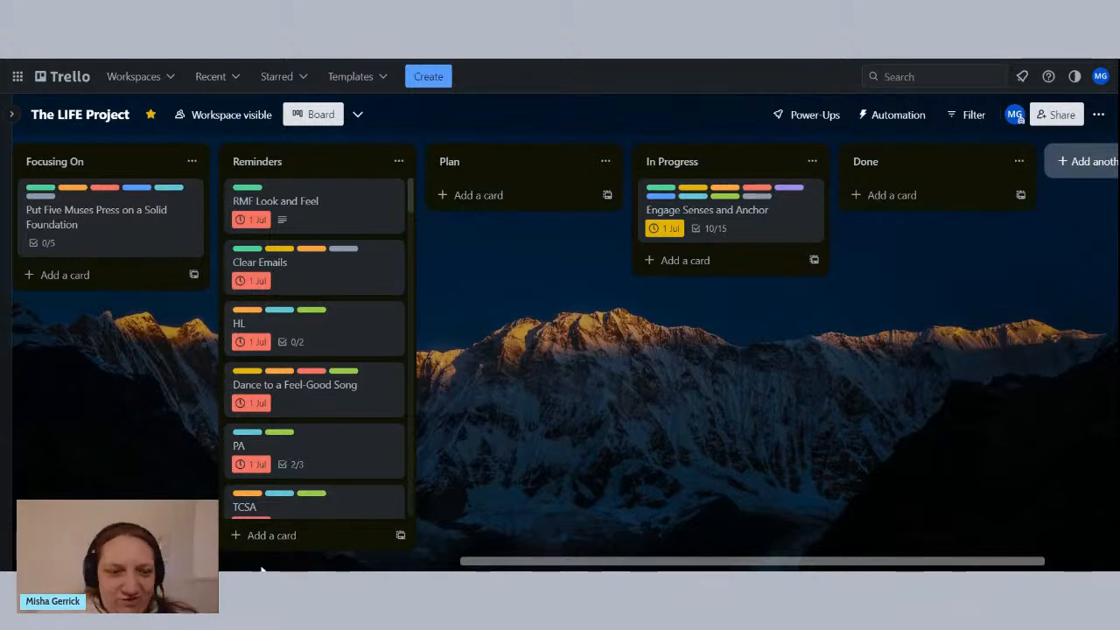
# Step: Review the Reminders list down to the Storyboarding Course and See What's In Theatre cards
pyautogui.scroll(-3, 253, 445)
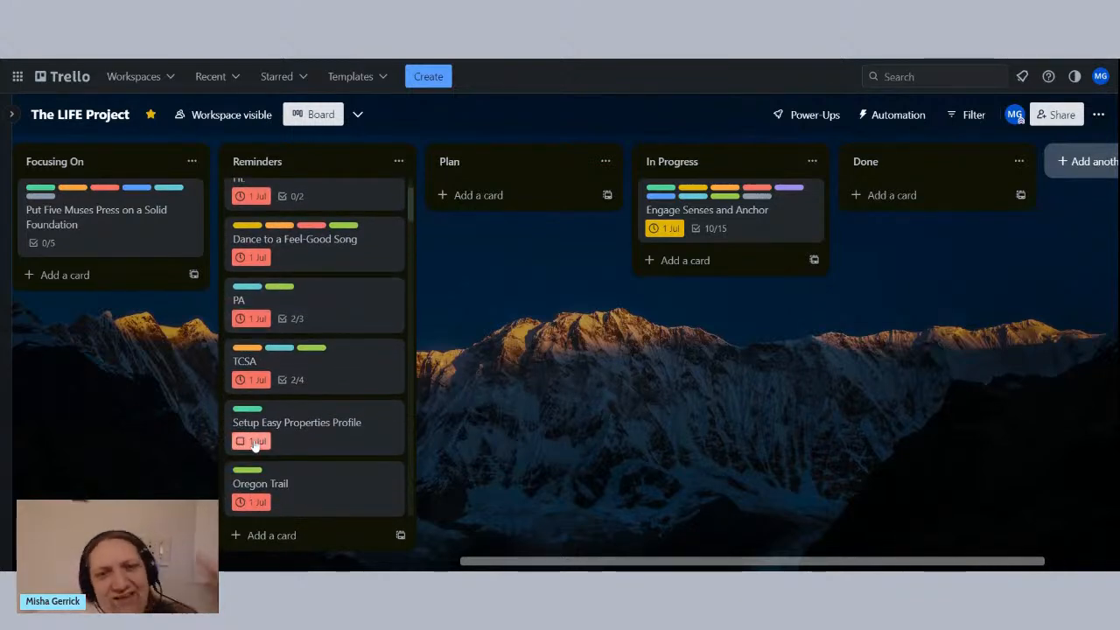
pyautogui.scroll(-10, 253, 446)
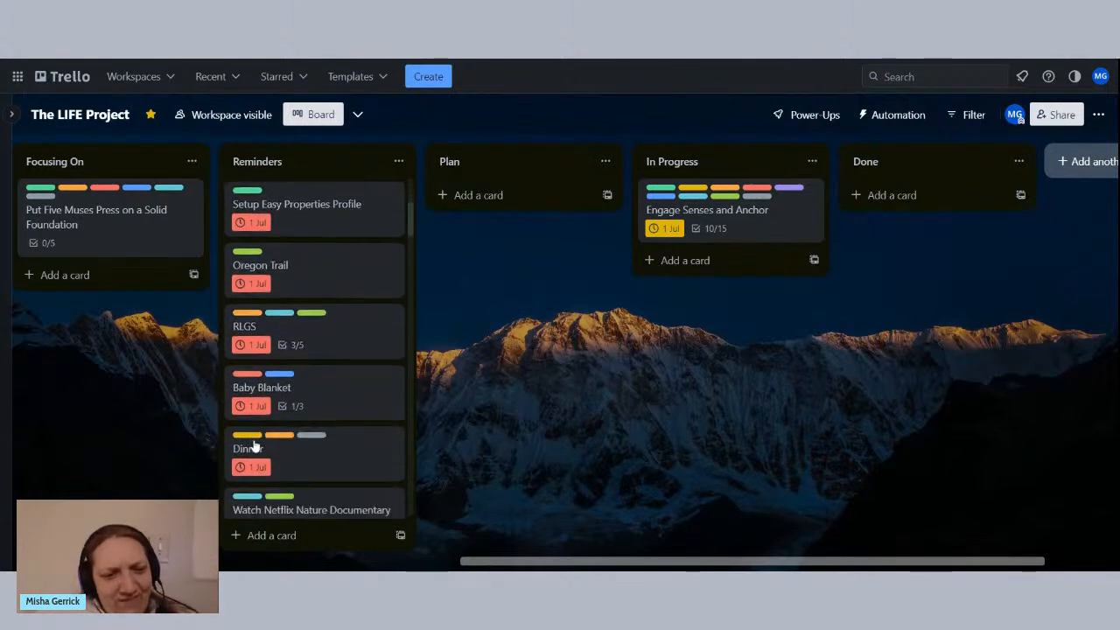
pyautogui.scroll(-8, 253, 445)
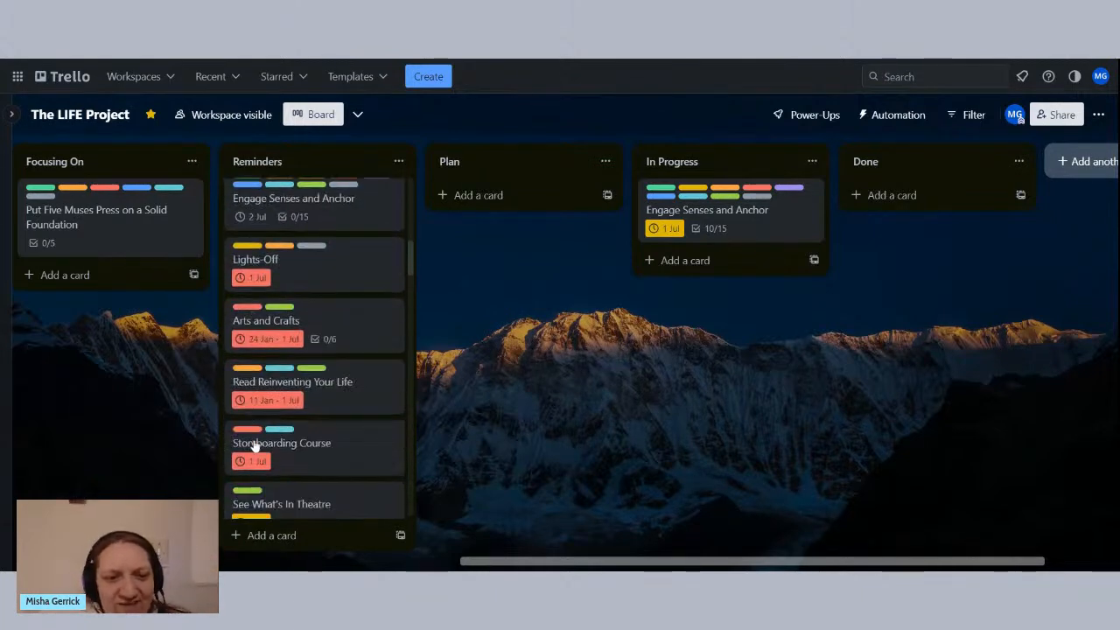
pyautogui.scroll(-1, 253, 445)
pyautogui.scroll(10, 253, 445)
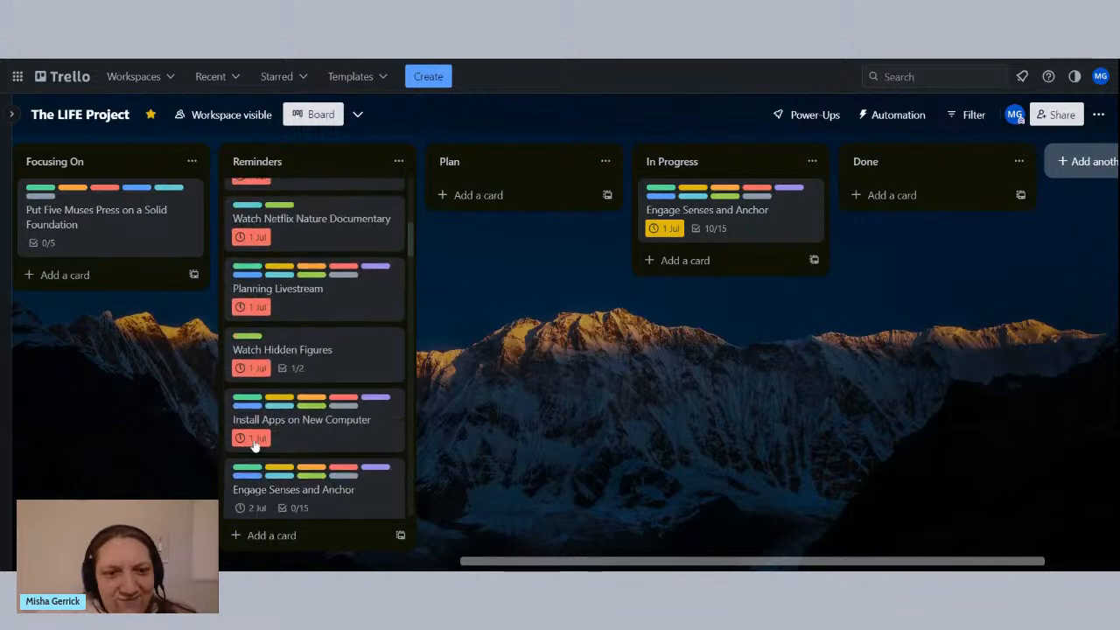
# Step: Move all cards in the Sub-Projects list to Sub-Projects in Plan or Postponed for Later
pyautogui.moveTo(622, 561); pyautogui.dragTo(736, 500)
pyautogui.moveTo(665, 564); pyautogui.dragTo(1, 484)
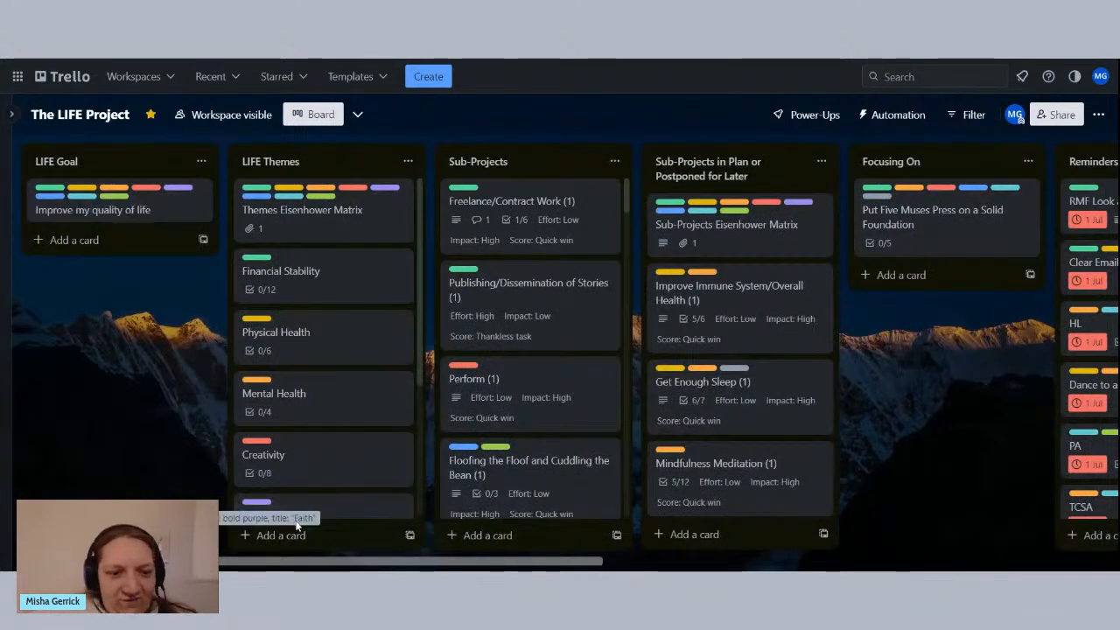
pyautogui.moveTo(313, 567); pyautogui.dragTo(396, 512)
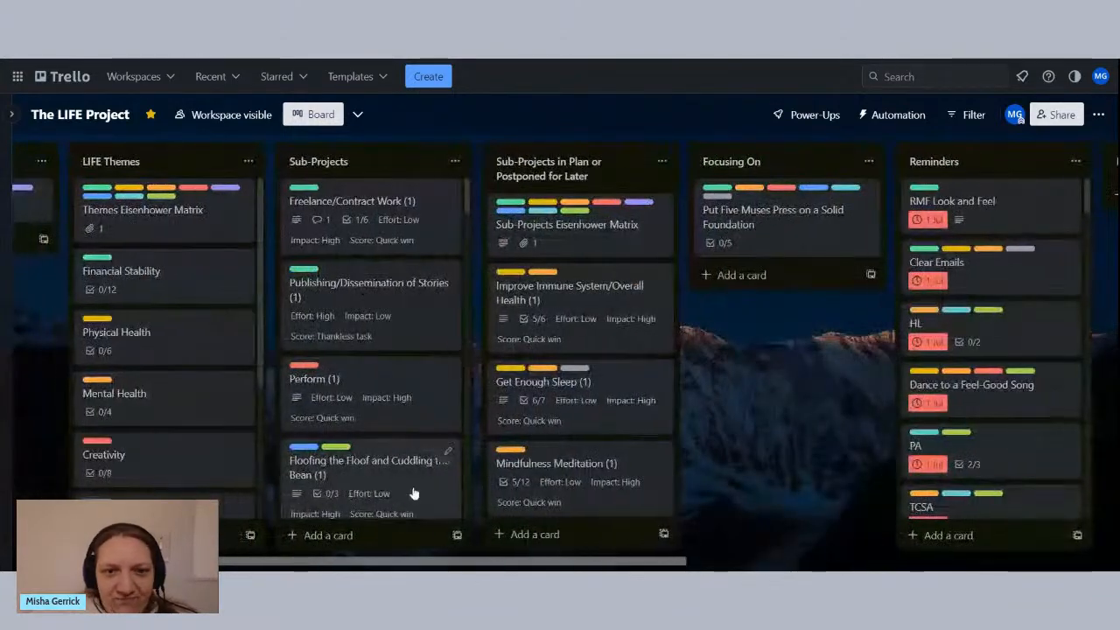
pyautogui.click(455, 161)
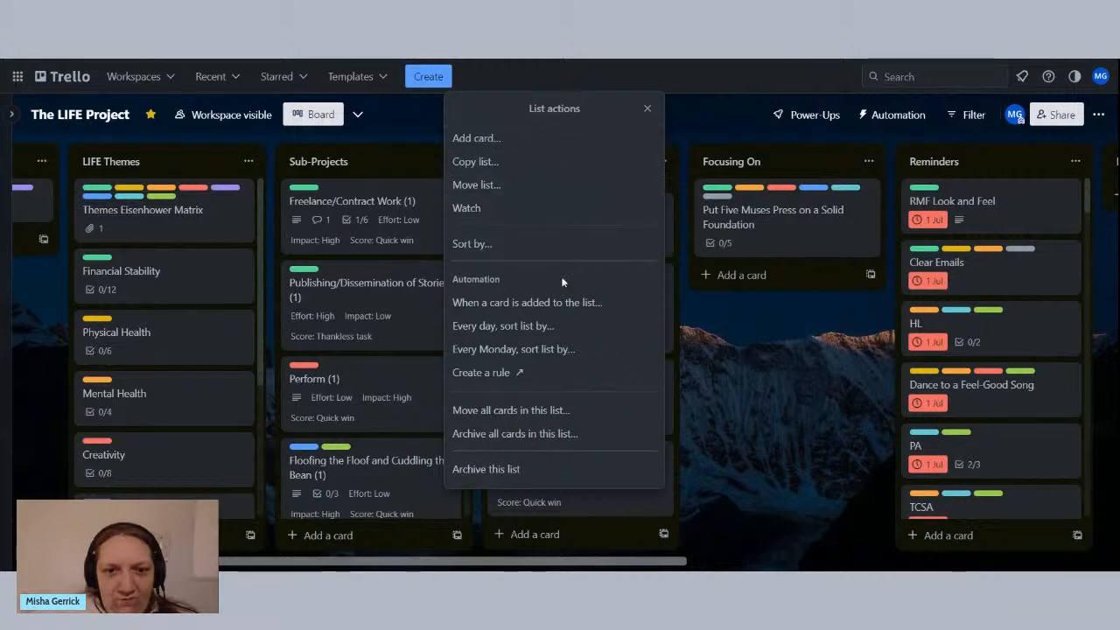
pyautogui.click(558, 415)
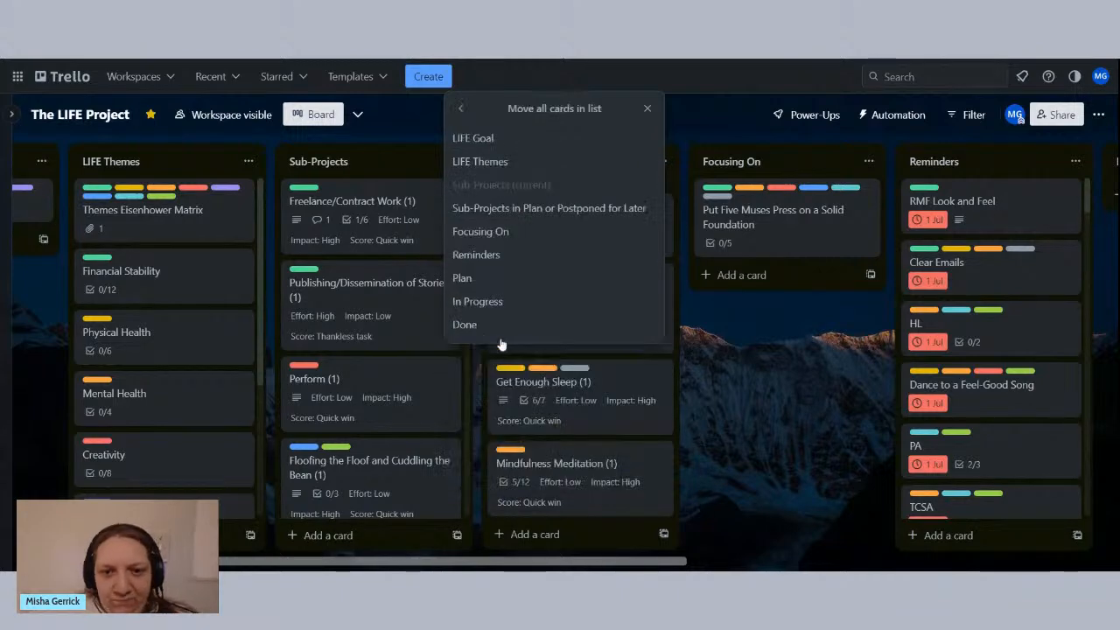
pyautogui.click(525, 215)
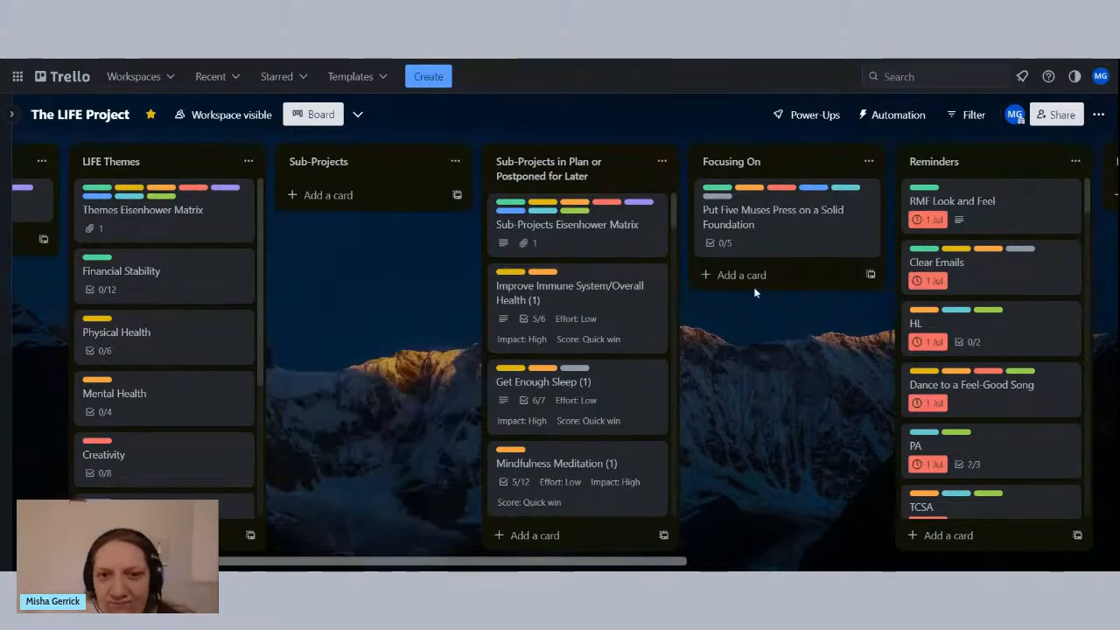
# Step: Look over the board's lists from LIFE Goal to In Progress, and review Reminders down to the cards due on 7 July and back
pyautogui.moveTo(754, 291); pyautogui.dragTo(613, 306)
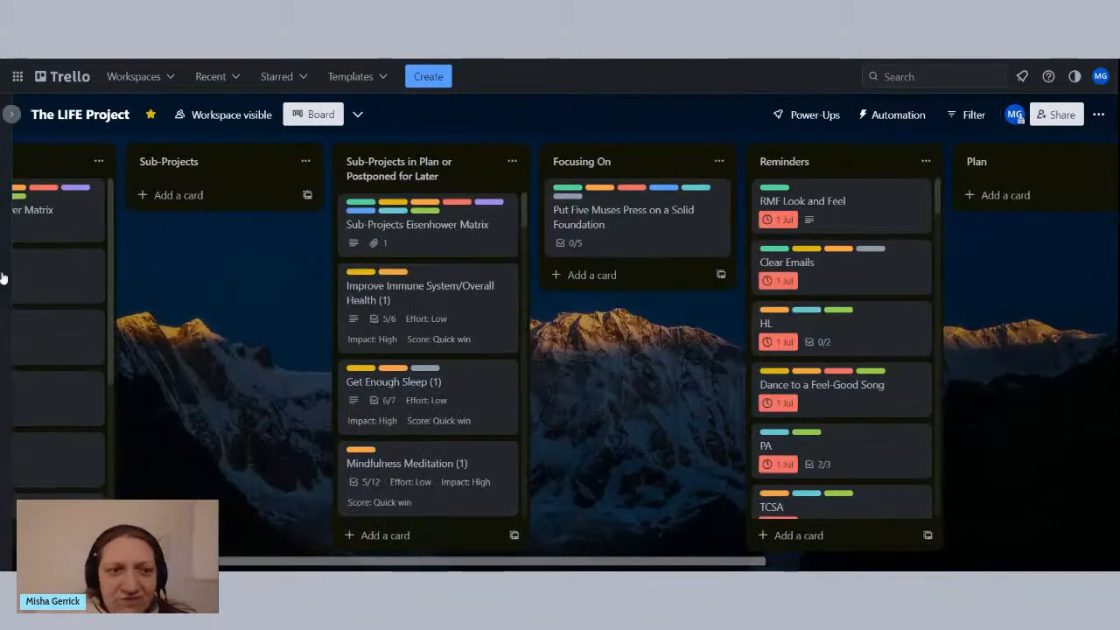
pyautogui.moveTo(289, 280); pyautogui.dragTo(622, 264)
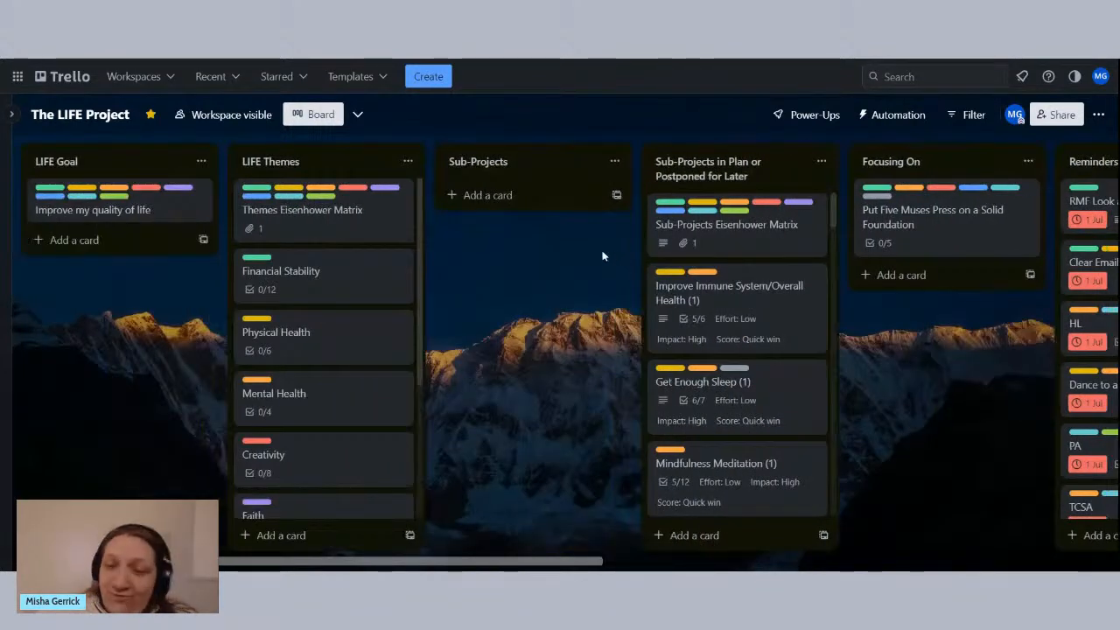
pyautogui.moveTo(552, 242); pyautogui.dragTo(29, 230)
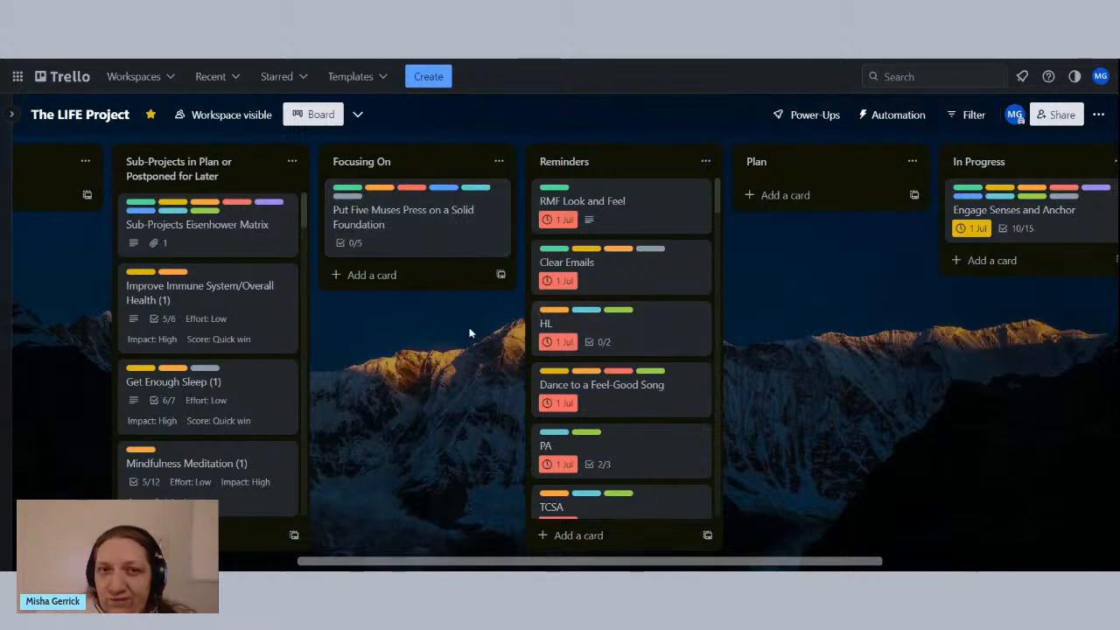
pyautogui.moveTo(470, 333); pyautogui.dragTo(326, 330)
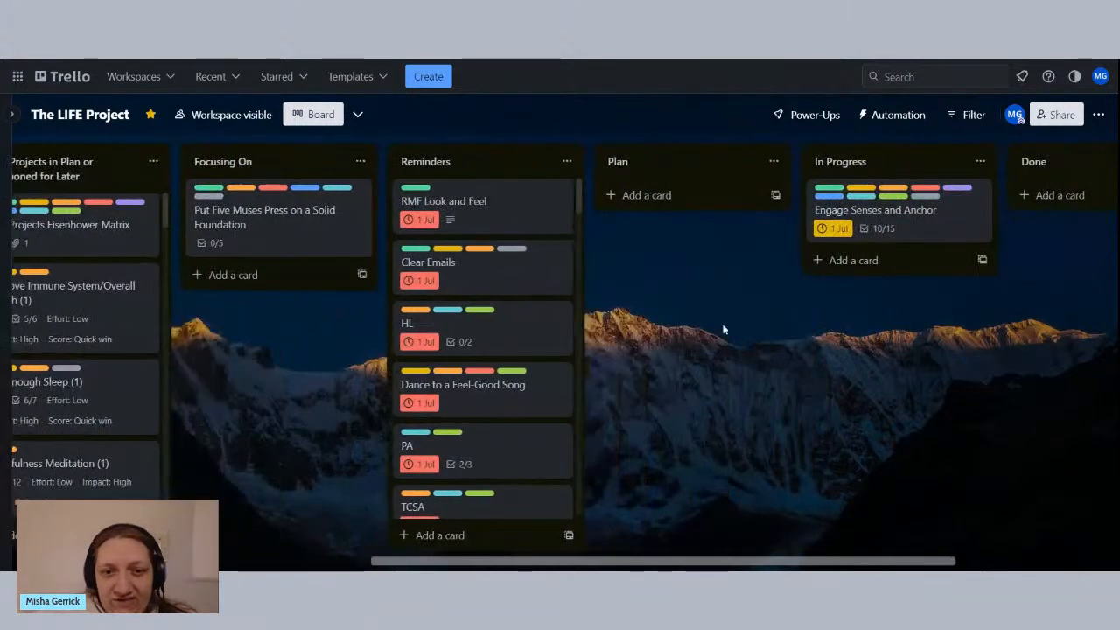
pyautogui.moveTo(723, 330); pyautogui.dragTo(697, 320)
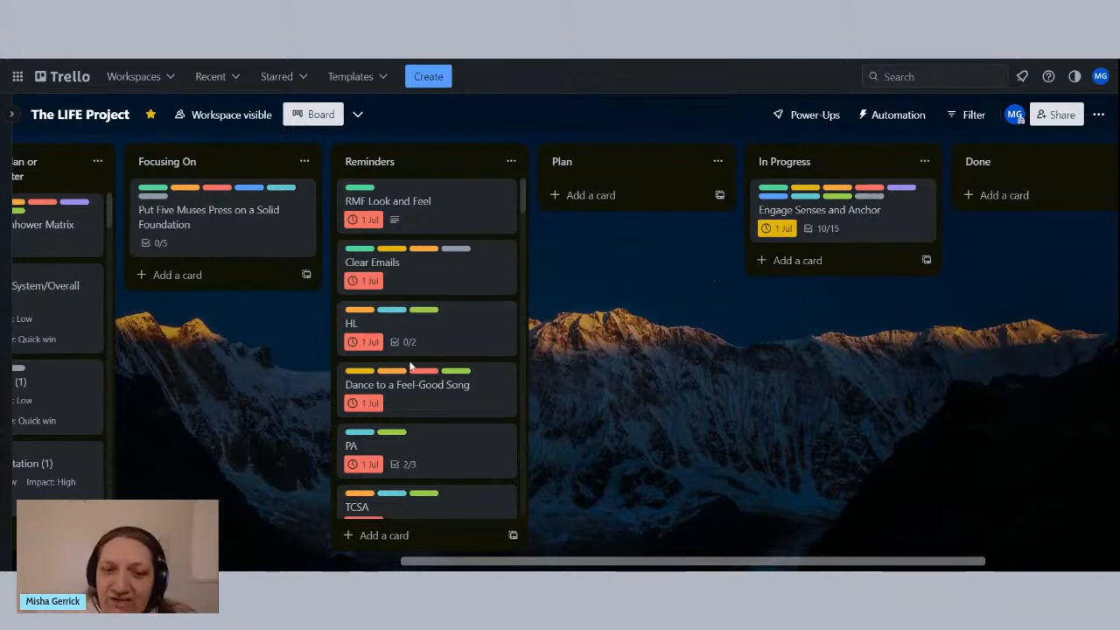
pyautogui.scroll(-15, 418, 345)
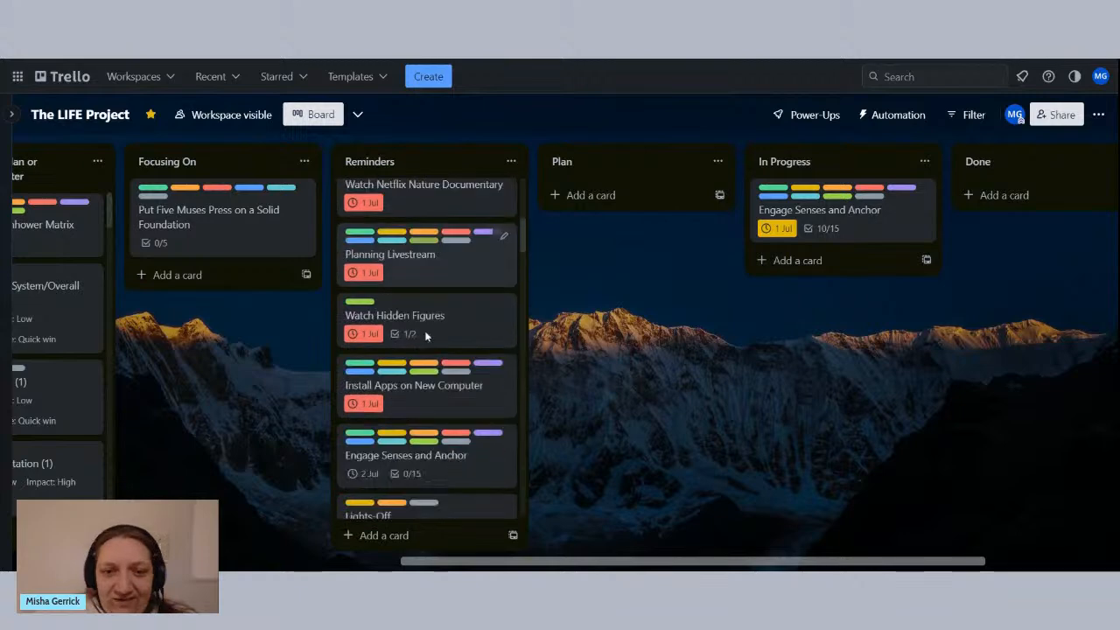
pyautogui.scroll(-15, 420, 331)
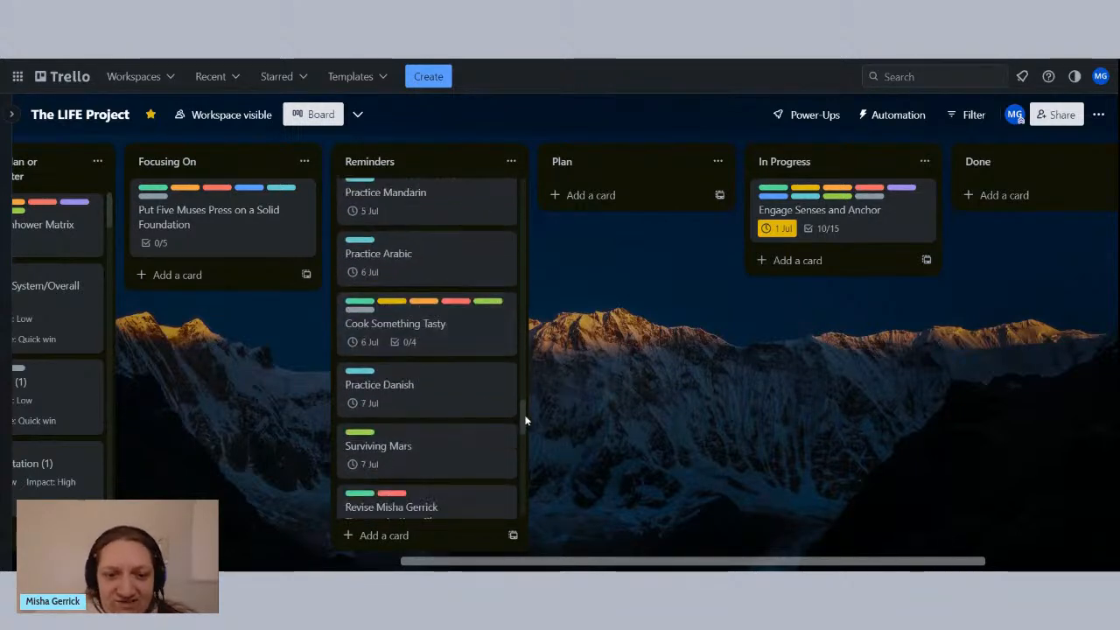
pyautogui.moveTo(525, 421); pyautogui.dragTo(516, 184)
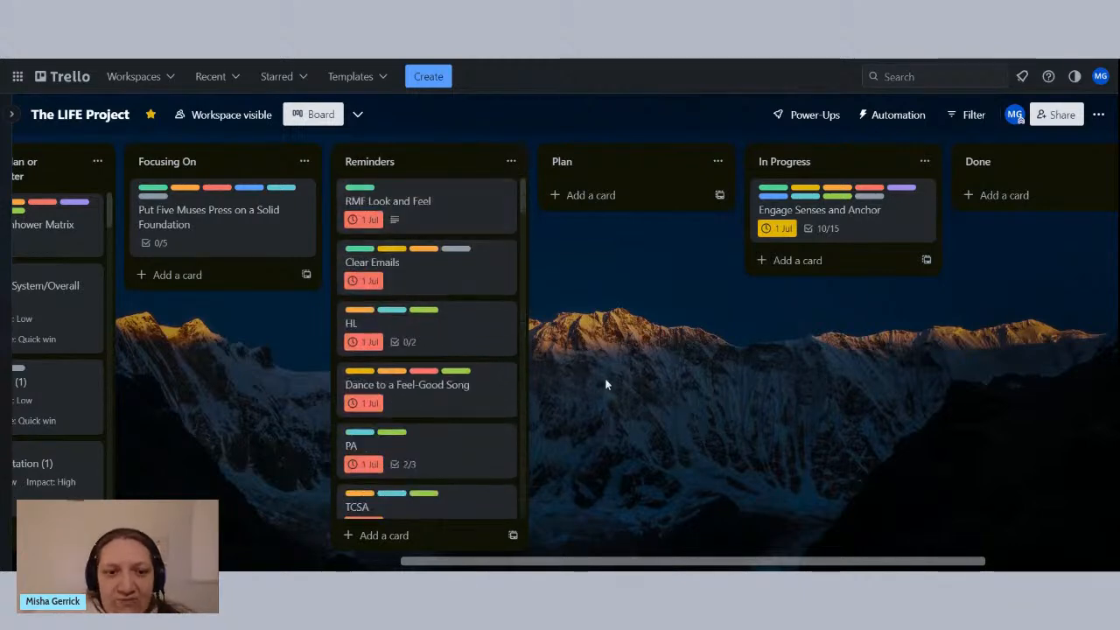
# Step: Examine the Dance to a Feel-Good Song card in Reminders, close it and return to the Sub-Projects lists
pyautogui.scroll(-1, 420, 341)
pyautogui.click(442, 326)
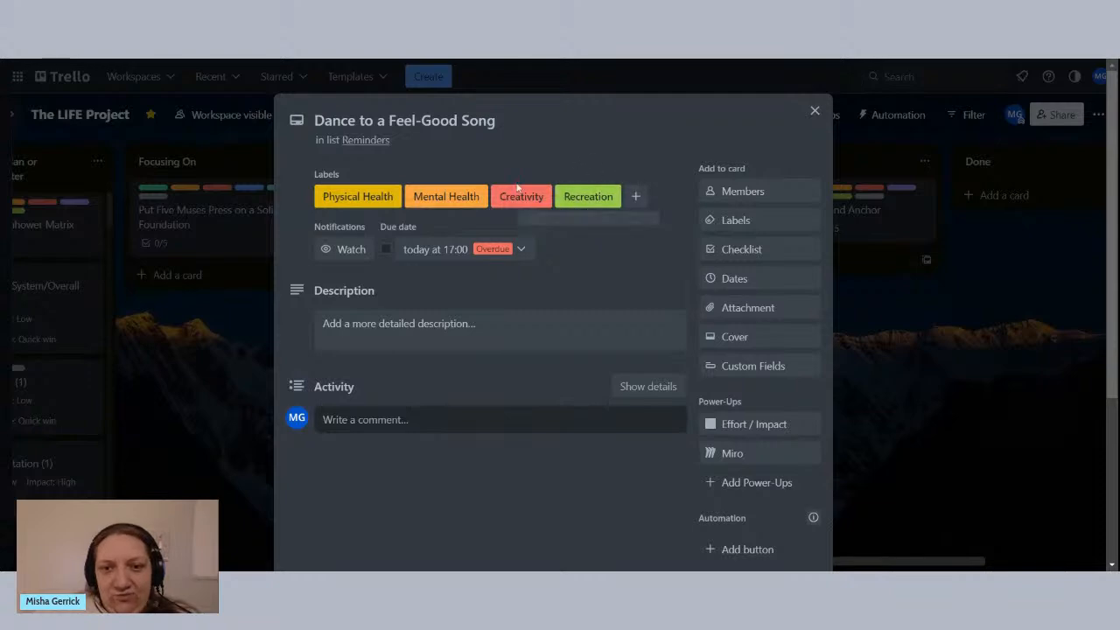
pyautogui.click(814, 111)
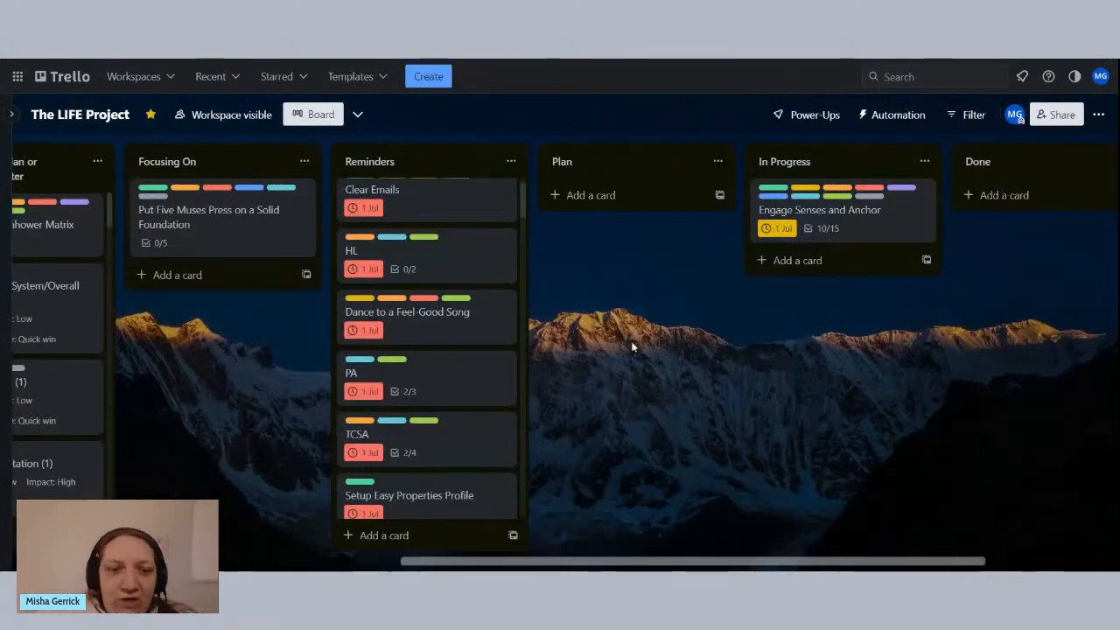
pyautogui.moveTo(503, 306); pyautogui.dragTo(1028, 318)
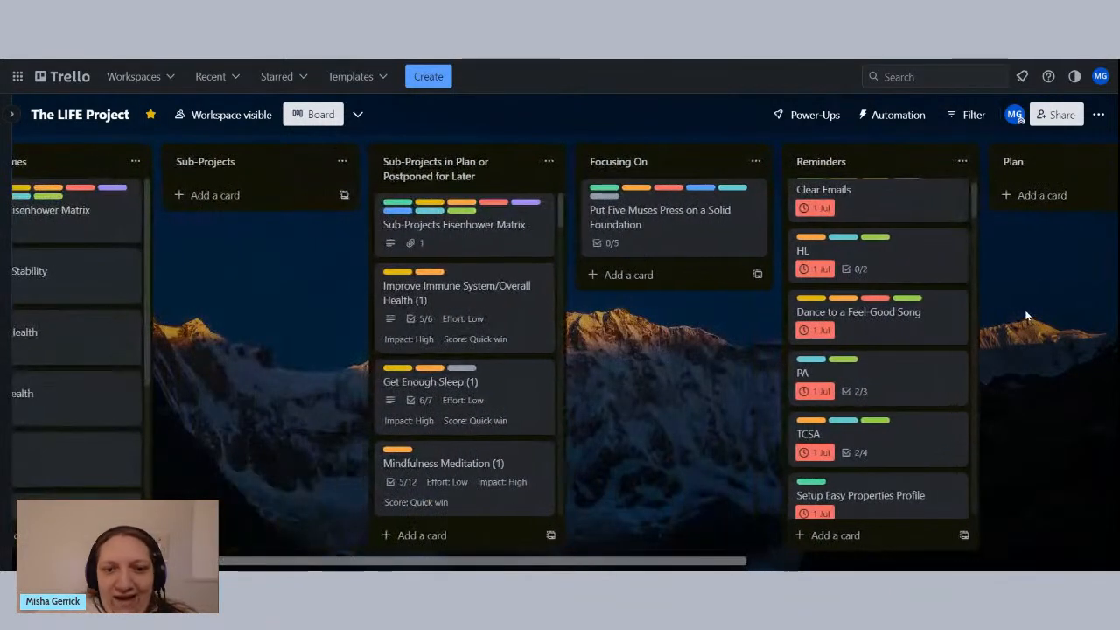
# Step: Review the Sub-Projects in Plan or Postponed for Later list down to the Family Time card and back
pyautogui.moveTo(626, 348); pyautogui.dragTo(664, 335)
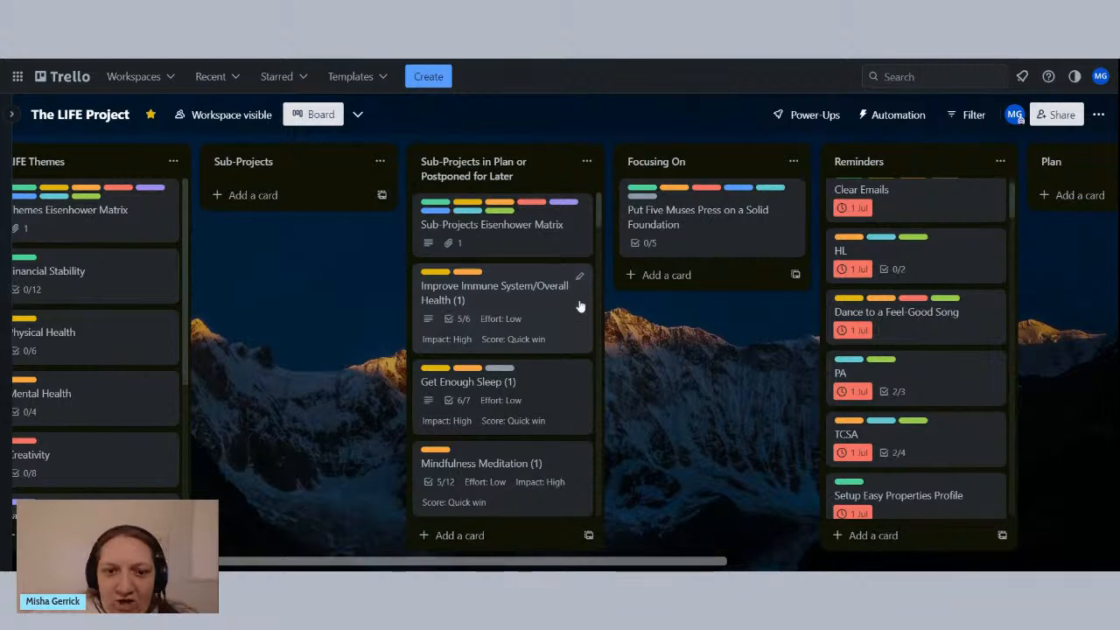
pyautogui.scroll(-10, 487, 307)
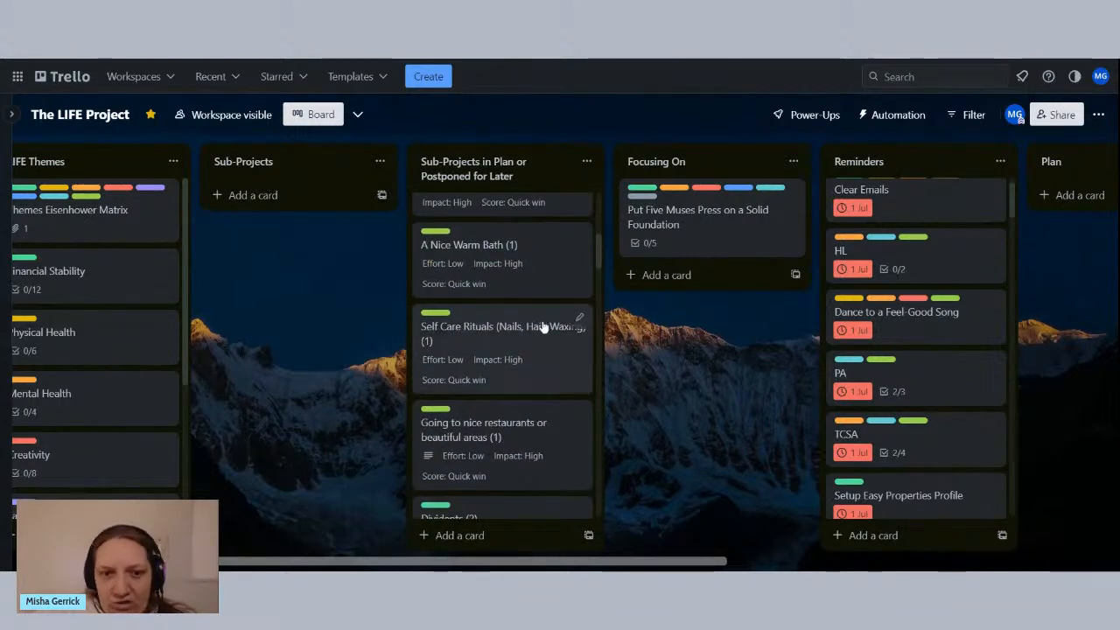
pyautogui.scroll(-4, 542, 326)
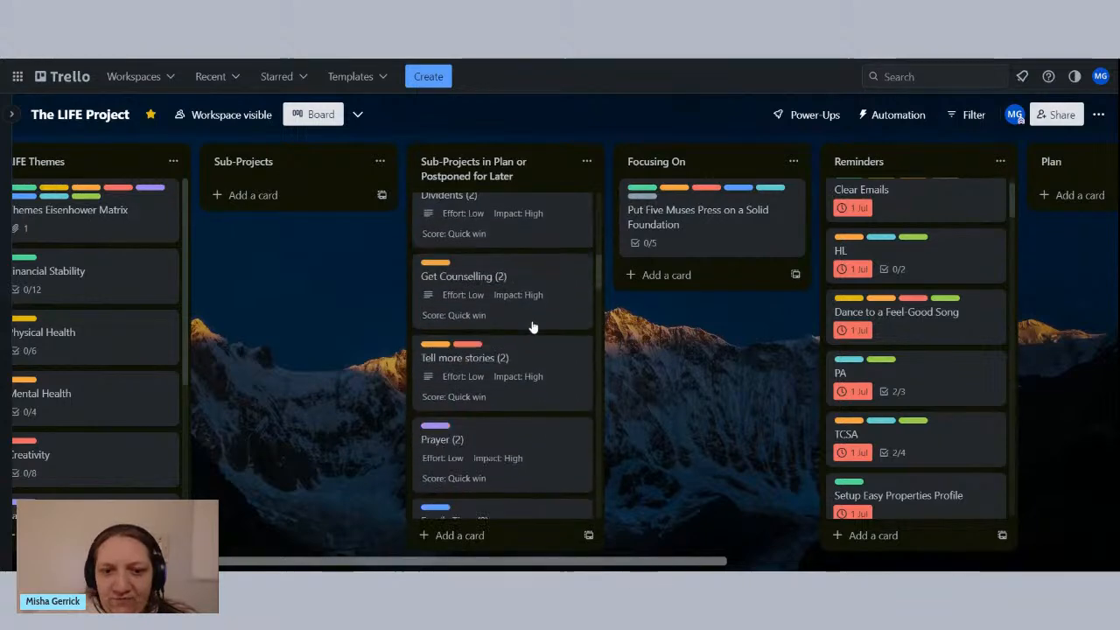
pyautogui.scroll(-1, 532, 327)
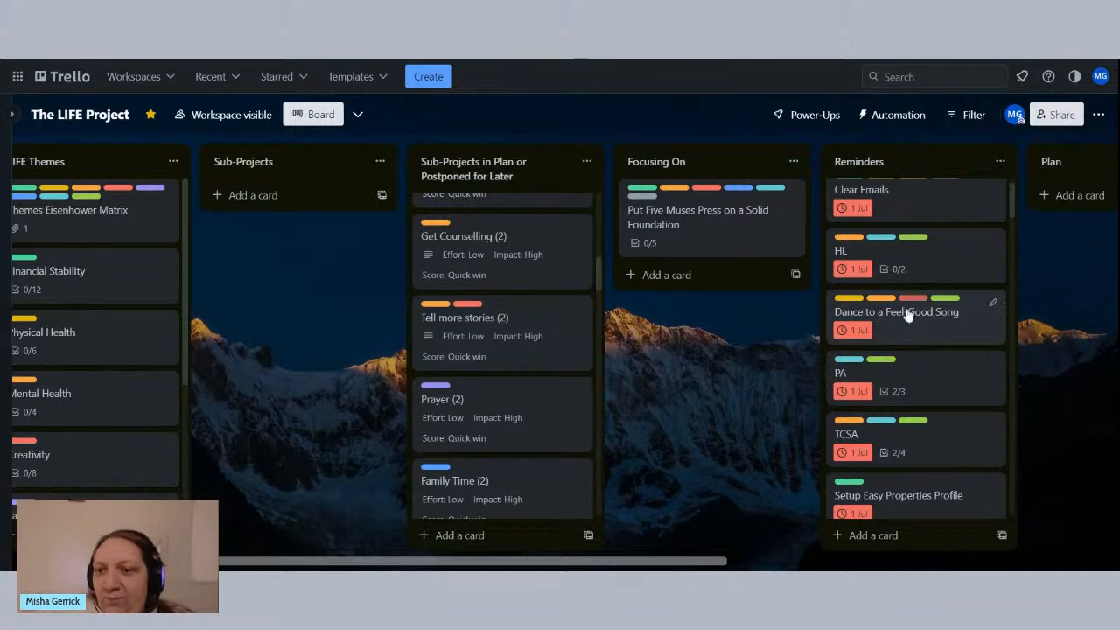
pyautogui.scroll(6, 537, 350)
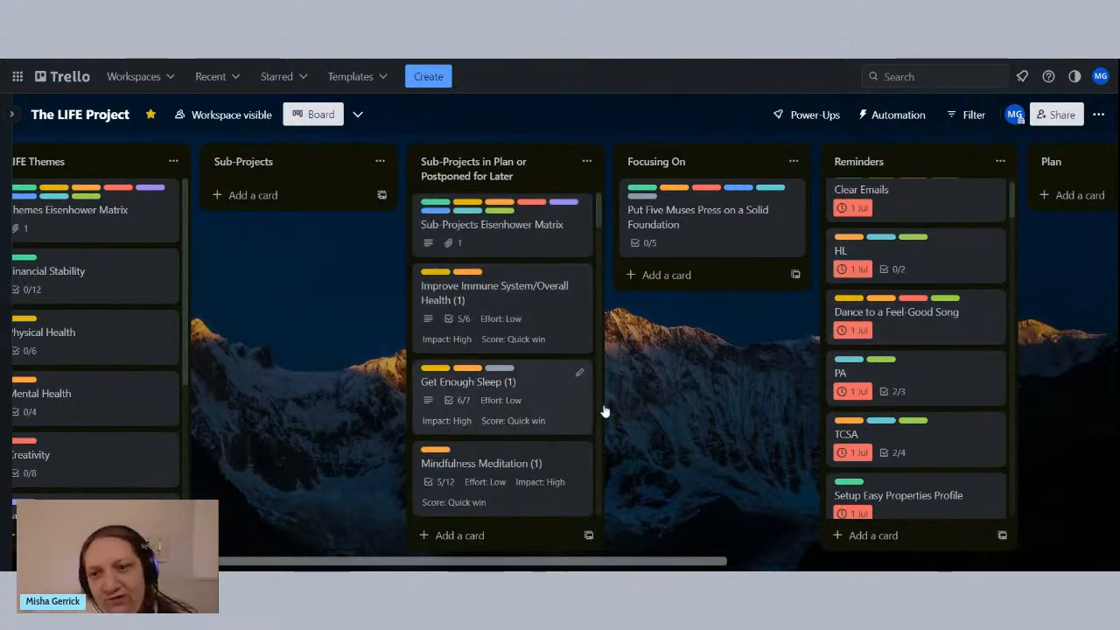
# Step: Examine the Dance to a Feel-Good Song card in Reminders, close it and return to the LIFE Goal list
pyautogui.click(903, 325)
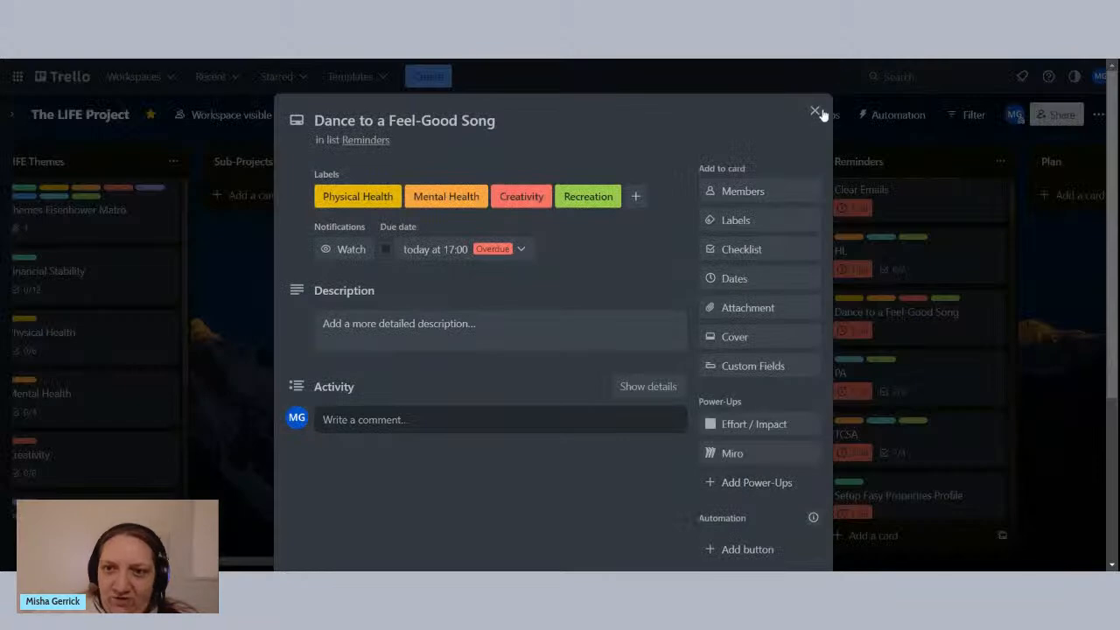
pyautogui.click(854, 409)
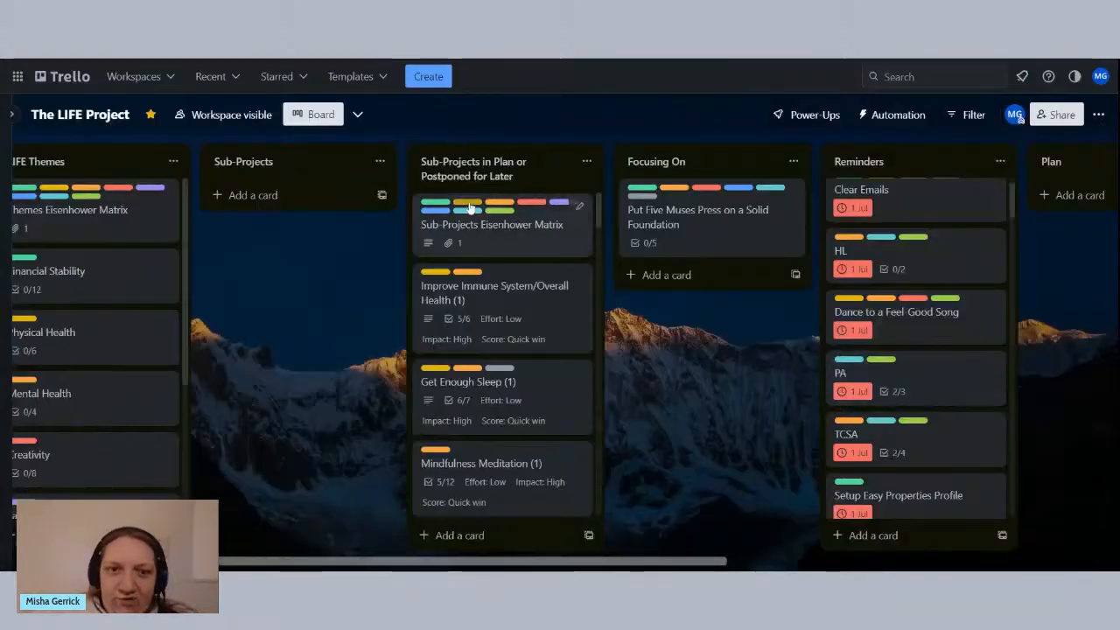
pyautogui.moveTo(295, 300); pyautogui.dragTo(880, 272)
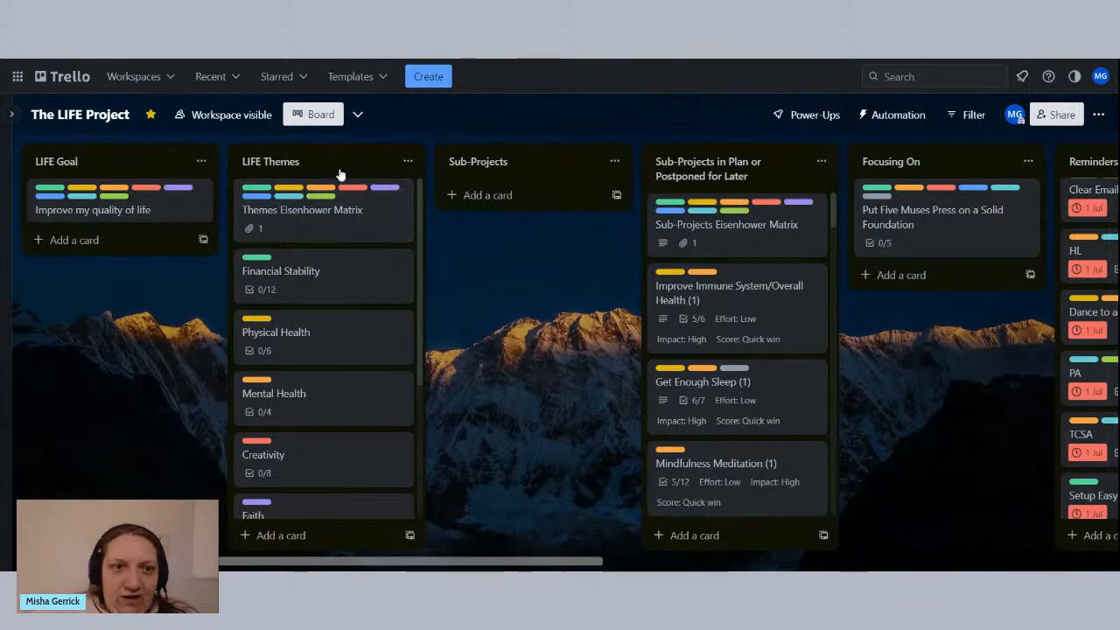
# Step: Review the Reminders list past the cards due on 2 July, including Engage Senses and Anchor, and return to its first card
pyautogui.moveTo(548, 224); pyautogui.dragTo(3, 269)
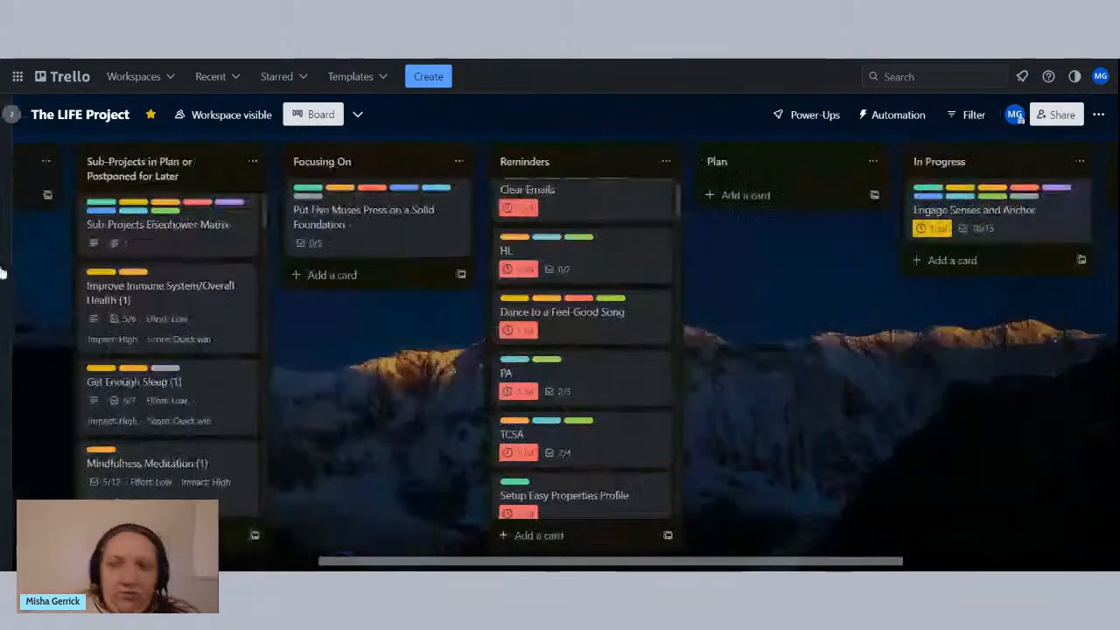
pyautogui.scroll(-15, 665, 289)
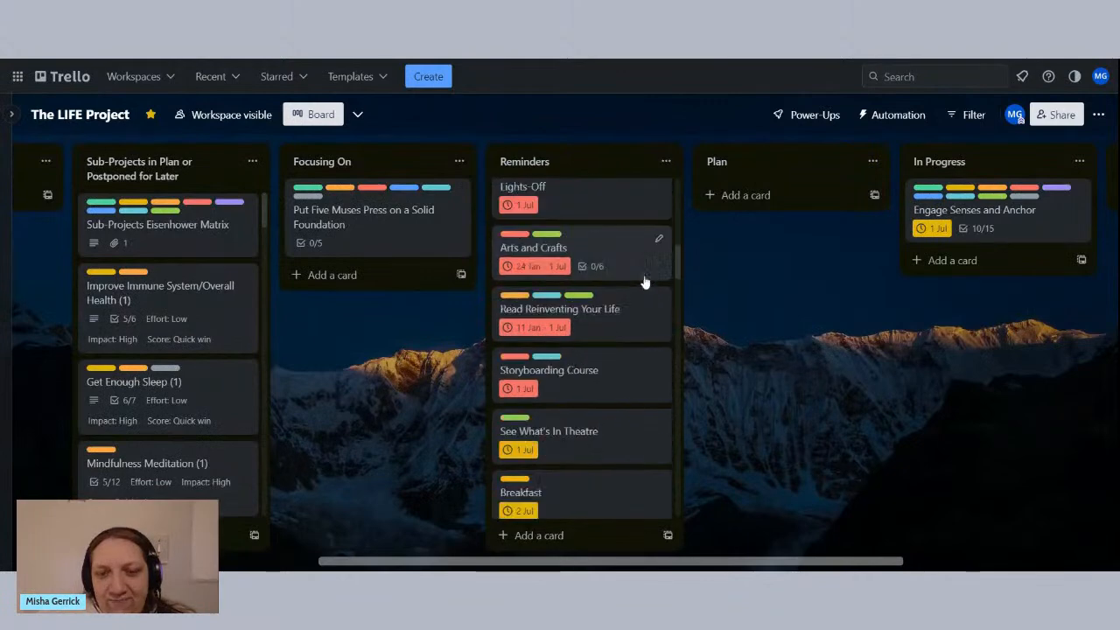
pyautogui.scroll(-15, 660, 276)
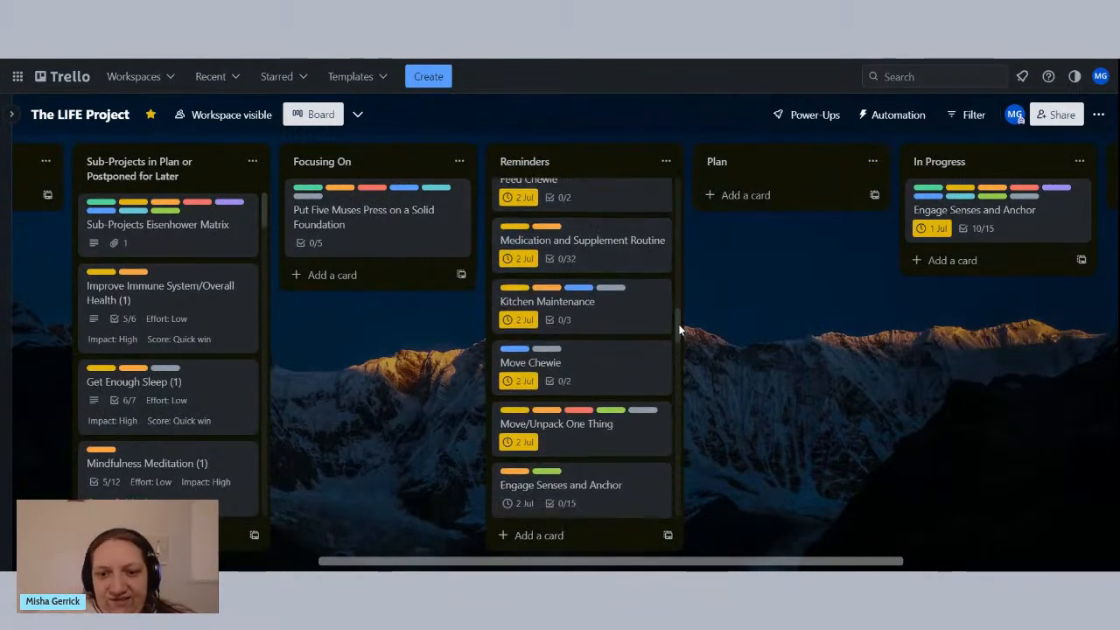
pyautogui.scroll(-3, 678, 337)
pyautogui.moveTo(678, 343); pyautogui.dragTo(674, 198)
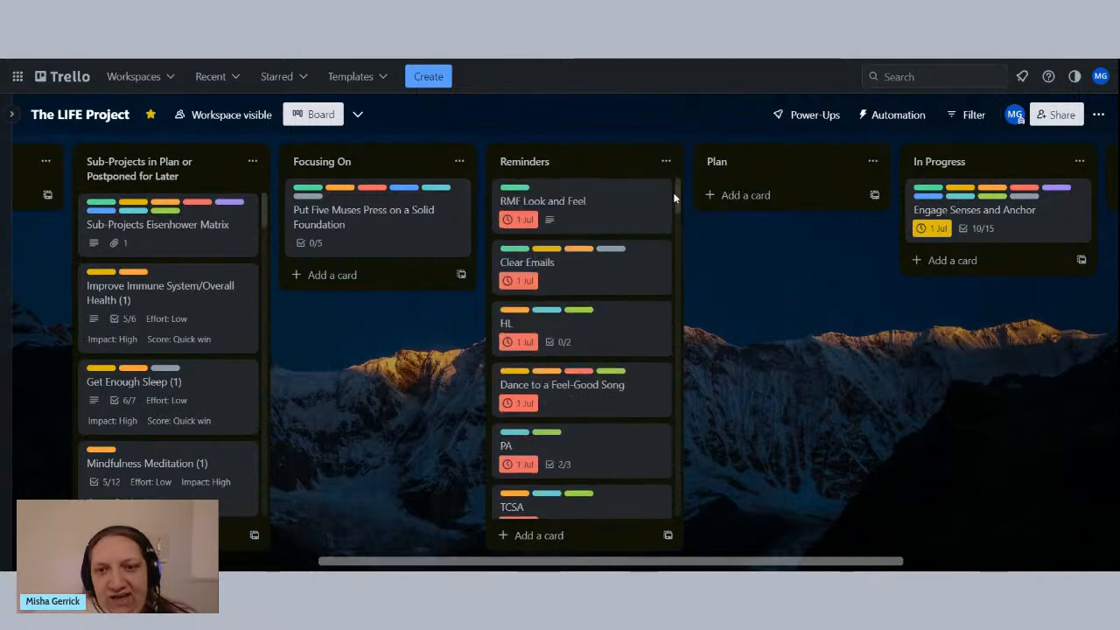
pyautogui.moveTo(800, 306); pyautogui.dragTo(892, 357)
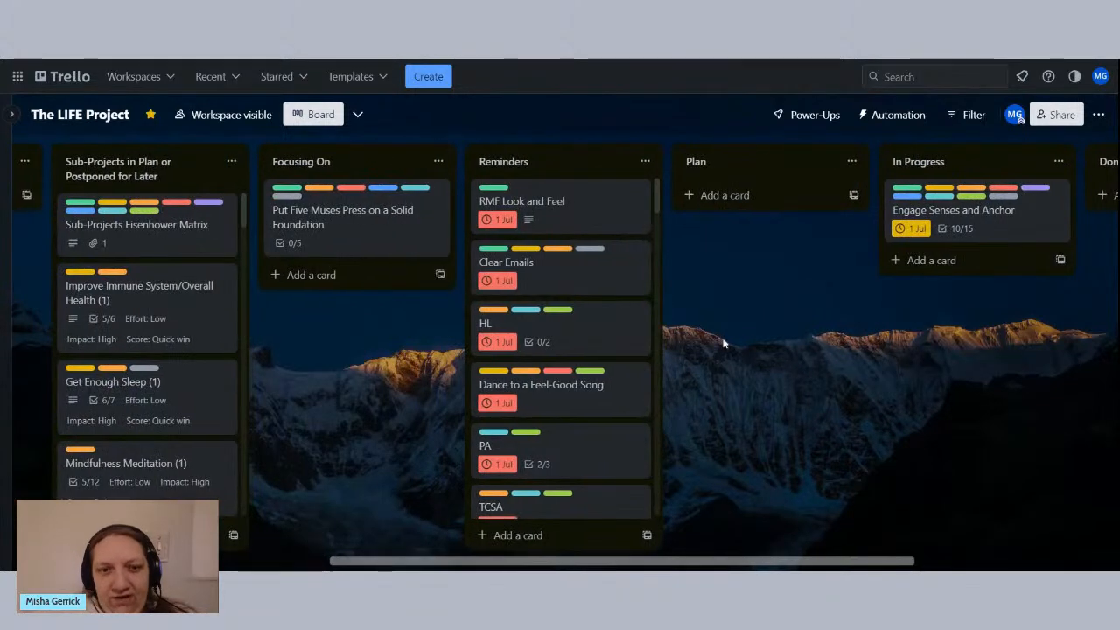
pyautogui.moveTo(719, 343); pyautogui.dragTo(655, 306)
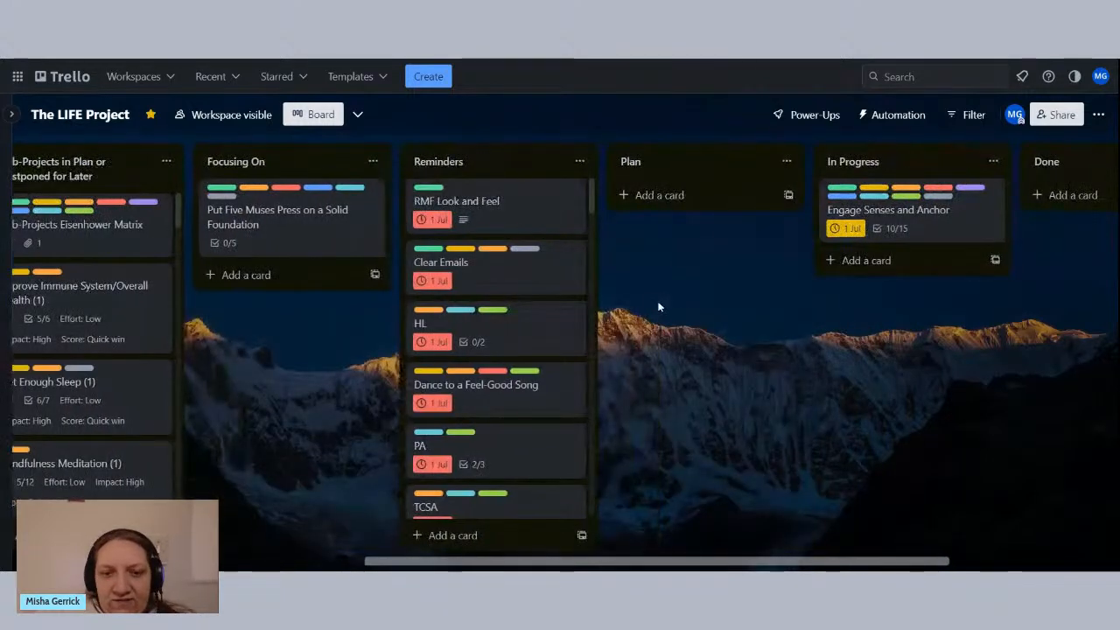
pyautogui.moveTo(799, 306); pyautogui.dragTo(693, 295)
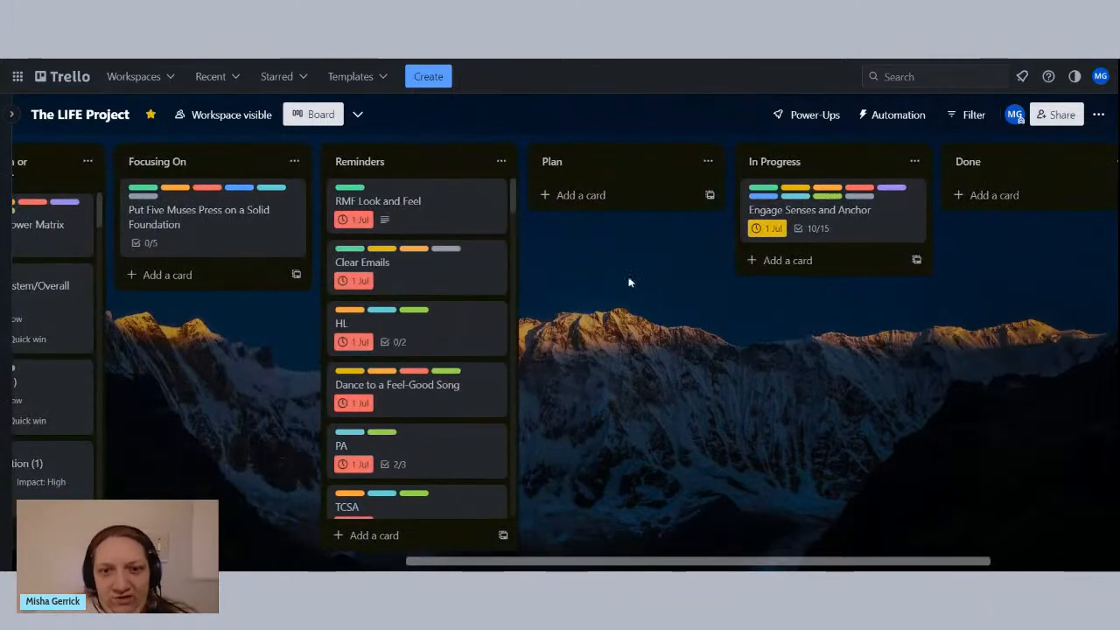
pyautogui.moveTo(613, 282); pyautogui.dragTo(780, 319)
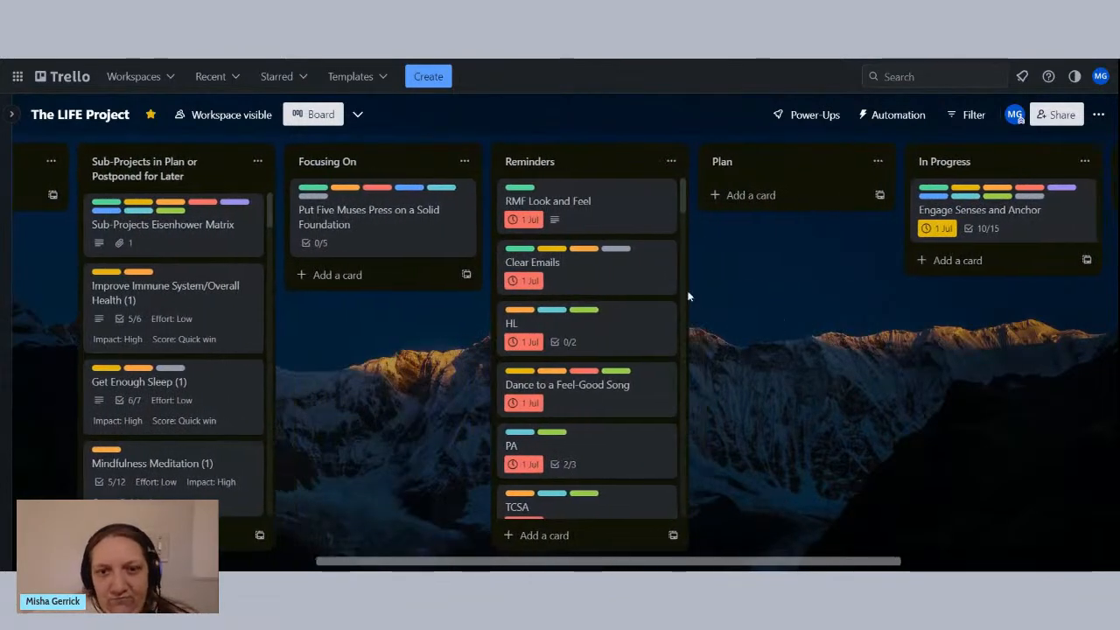
# Step: Review the Reminders list down to the Install Apps on New Computer card and back
pyautogui.scroll(-3, 672, 219)
pyautogui.scroll(3, 671, 221)
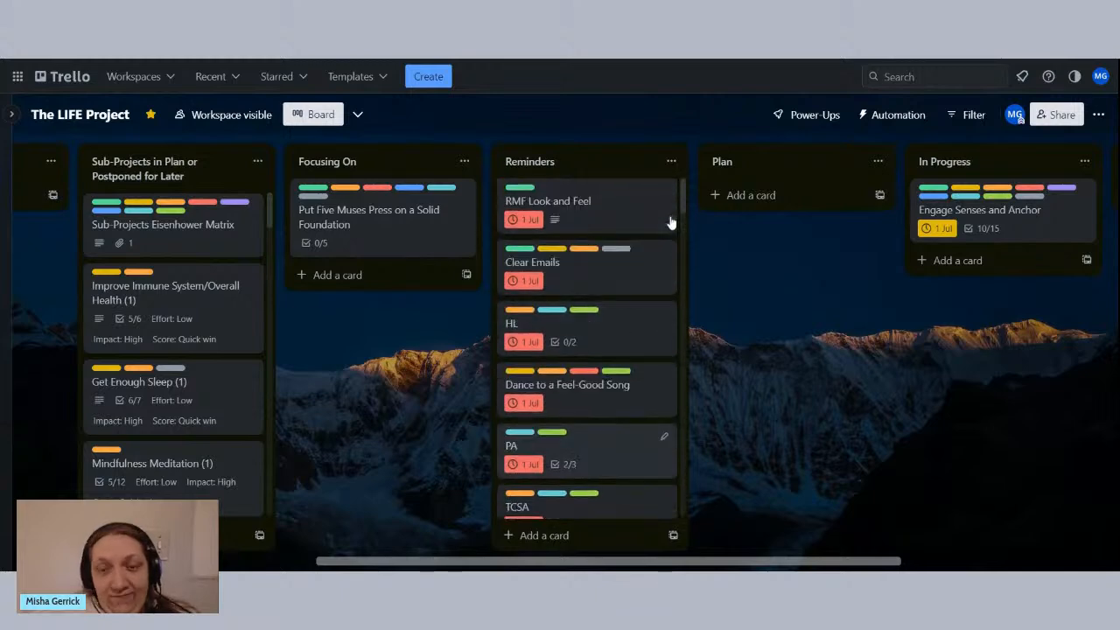
pyautogui.scroll(-2, 664, 225)
pyautogui.scroll(-5, 664, 225)
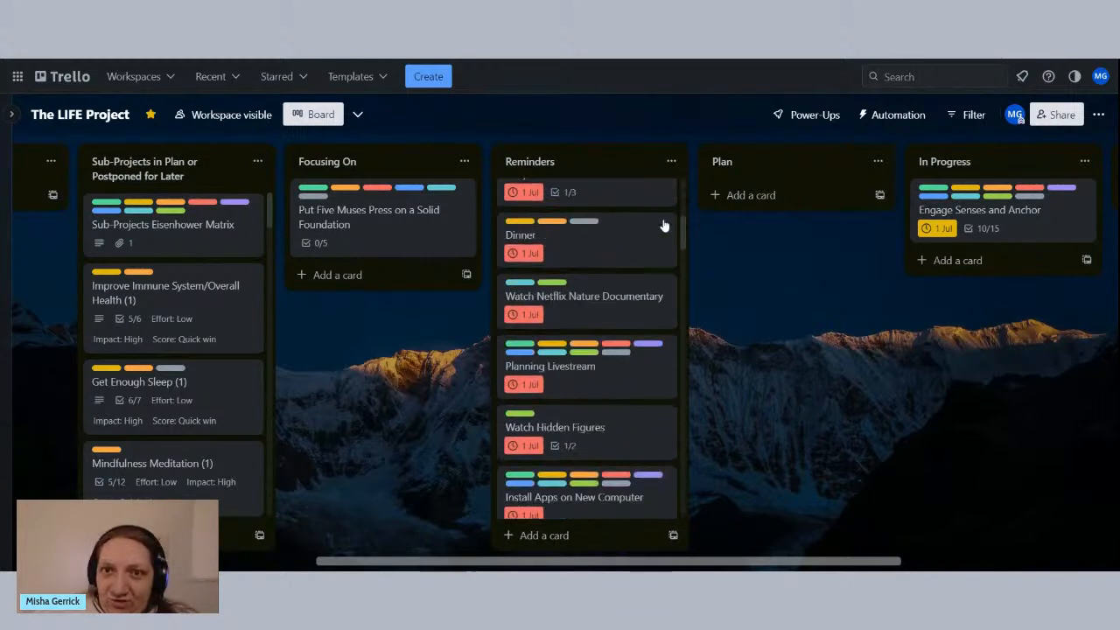
pyautogui.scroll(8, 662, 225)
# Step: Examine the Improve my quality of life card in LIFE Goal, close it and look across the board to the Done list
pyautogui.moveTo(788, 375); pyautogui.dragTo(1109, 353)
pyautogui.moveTo(743, 398); pyautogui.dragTo(1056, 374)
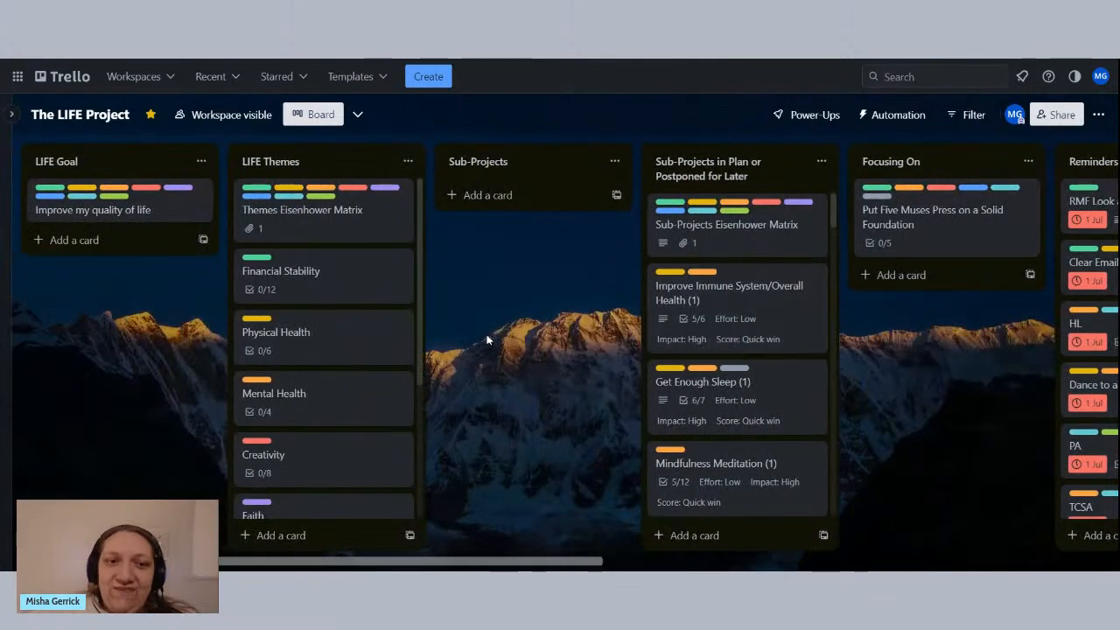
pyautogui.click(119, 214)
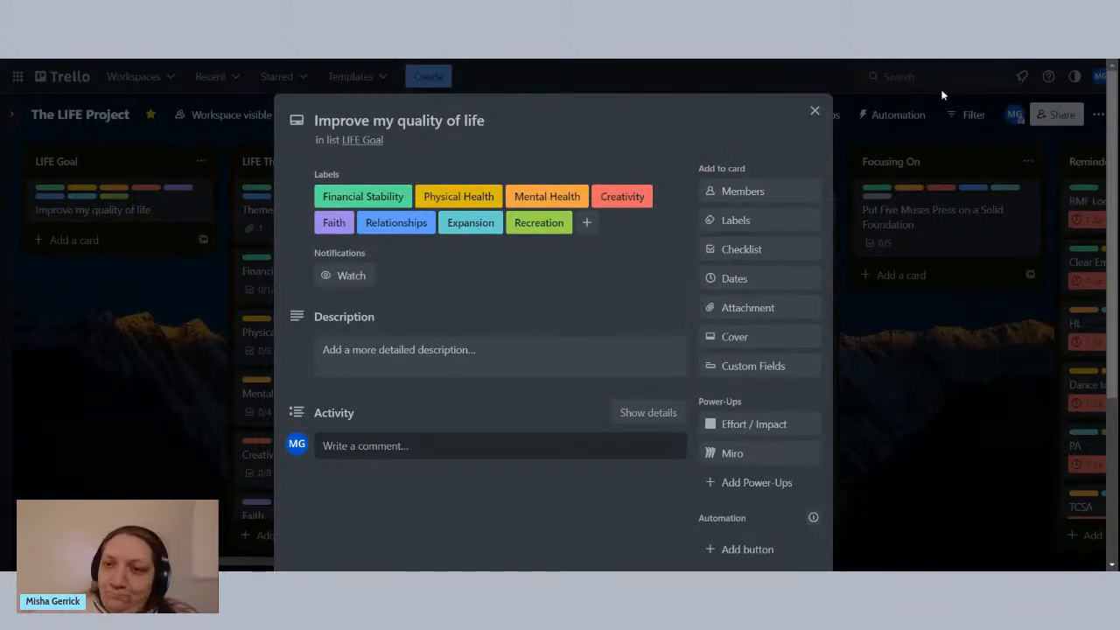
pyautogui.click(1033, 504)
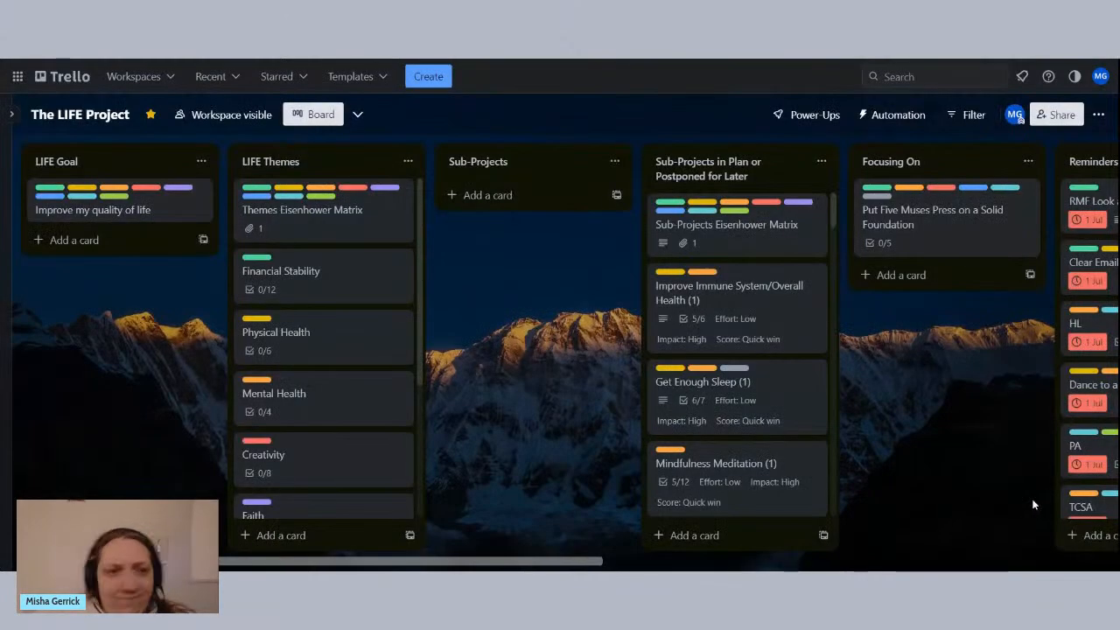
pyautogui.hscroll(6, 1007, 395)
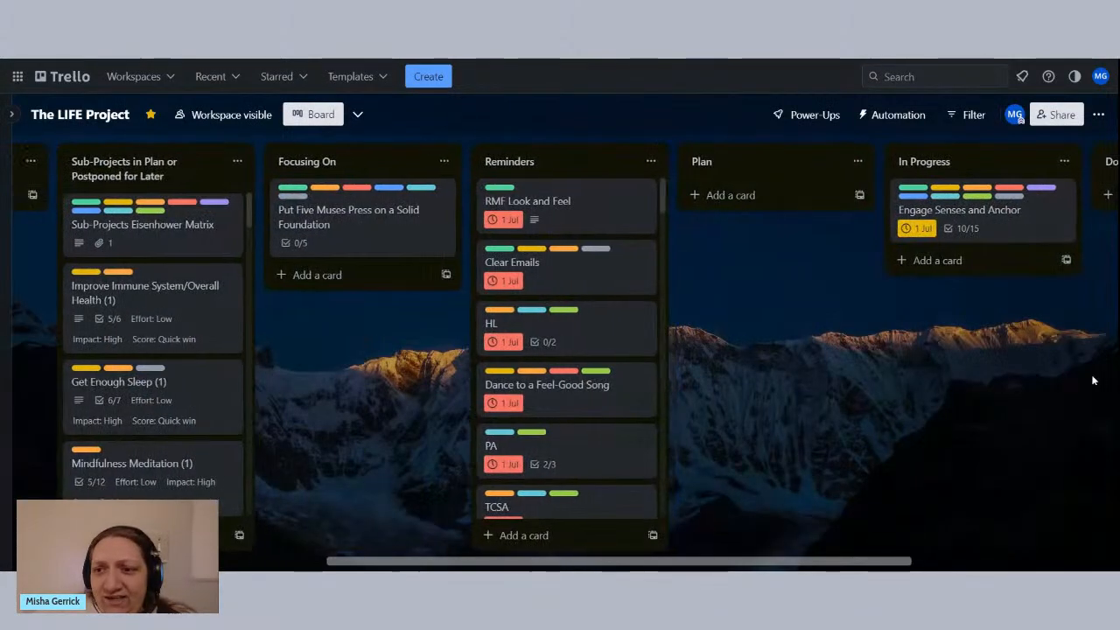
pyautogui.moveTo(1092, 379); pyautogui.dragTo(690, 370)
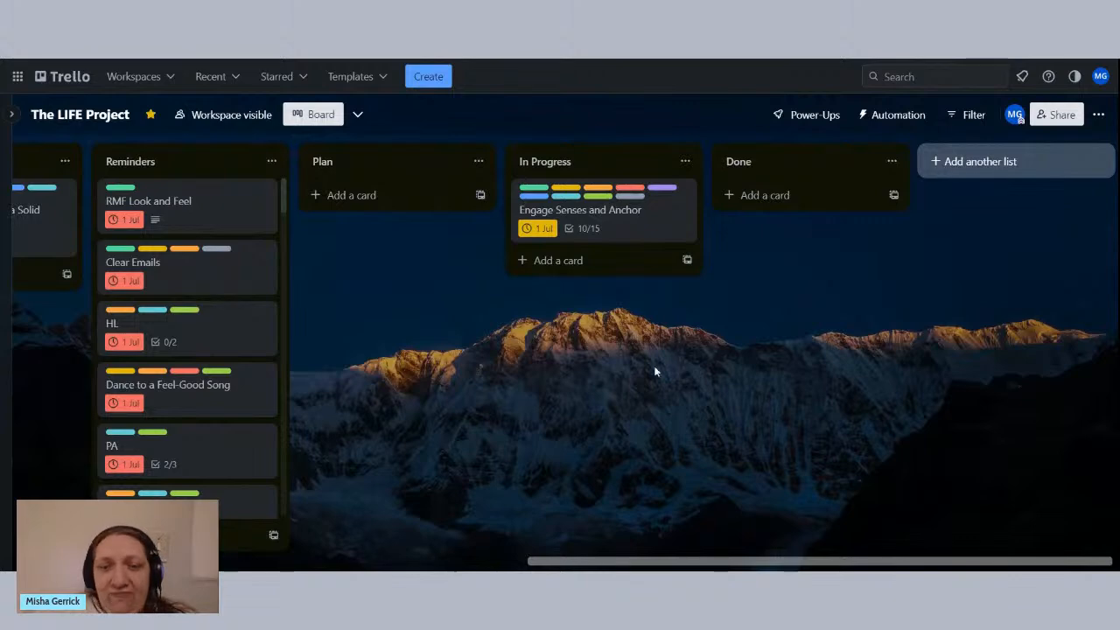